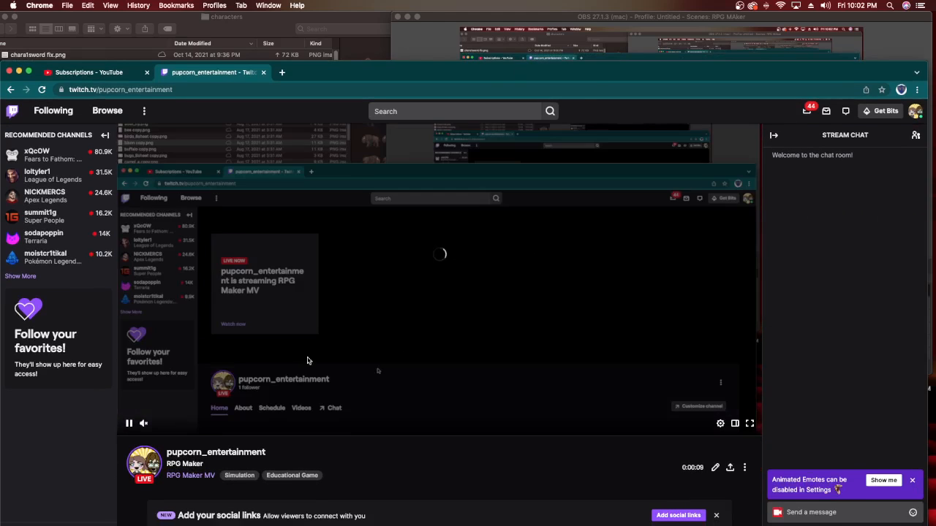
Check the Twitch stream's sound by briefly raising the player volume, turn it back down, and look at OBS's audio mixer.
{"action": "mouse_move", "coordinate": [150, 428]}
{"action": "left_click_drag", "start_coordinate": [155, 428], "coordinate": [160, 427]}
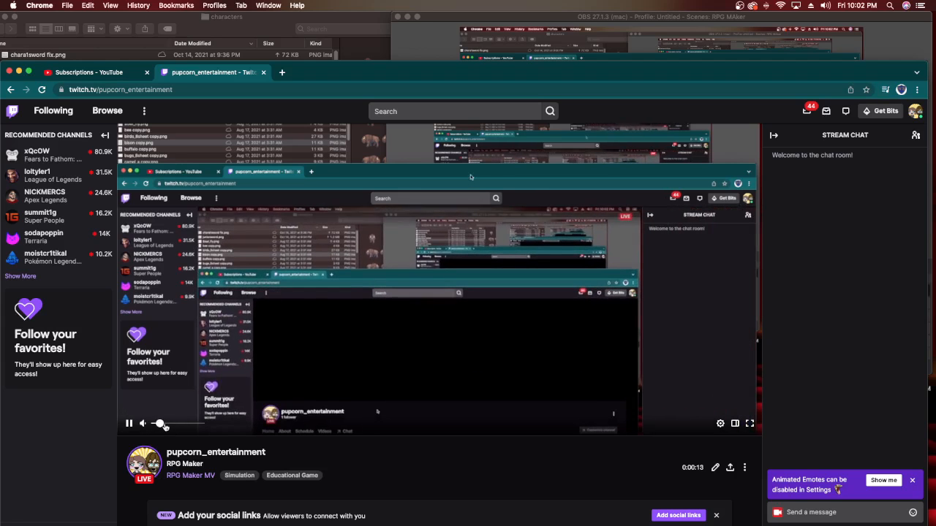
{"action": "left_click_drag", "start_coordinate": [165, 427], "coordinate": [168, 427]}
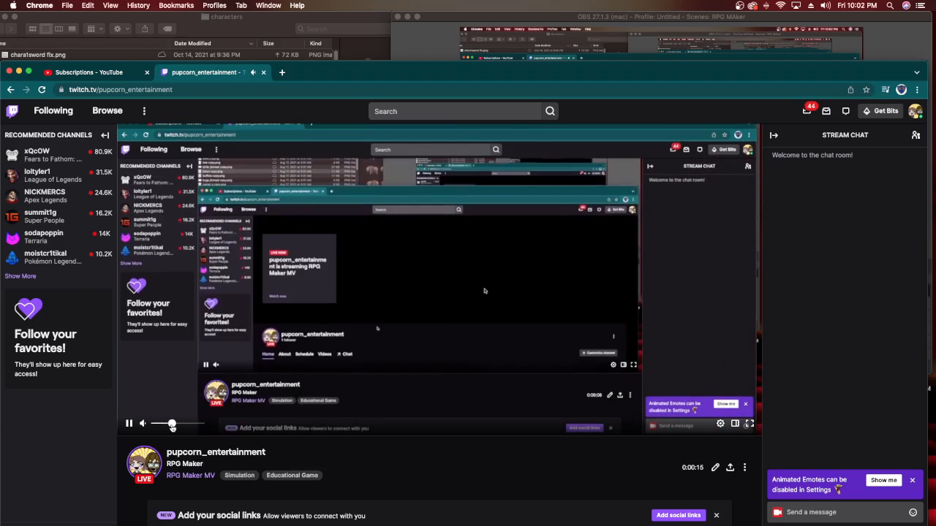
{"action": "left_click_drag", "start_coordinate": [171, 426], "coordinate": [150, 426]}
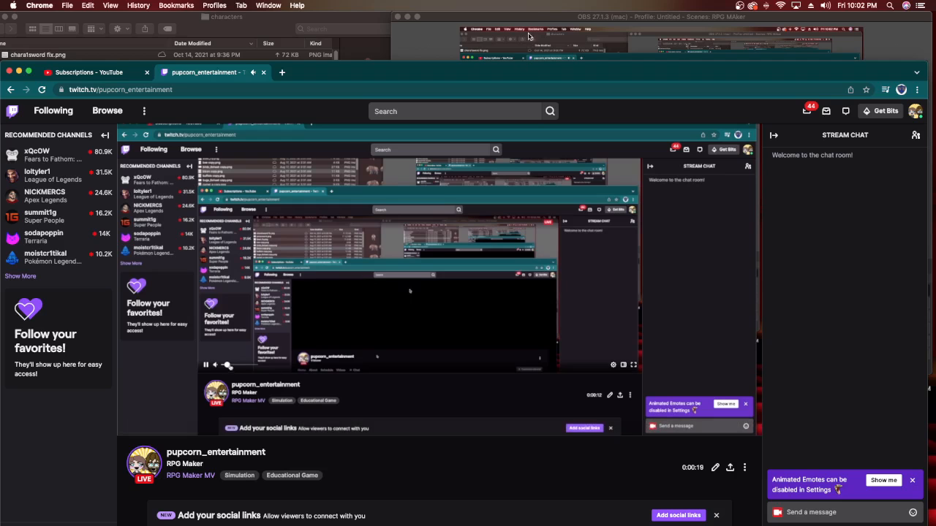
{"action": "left_click", "coordinate": [529, 44]}
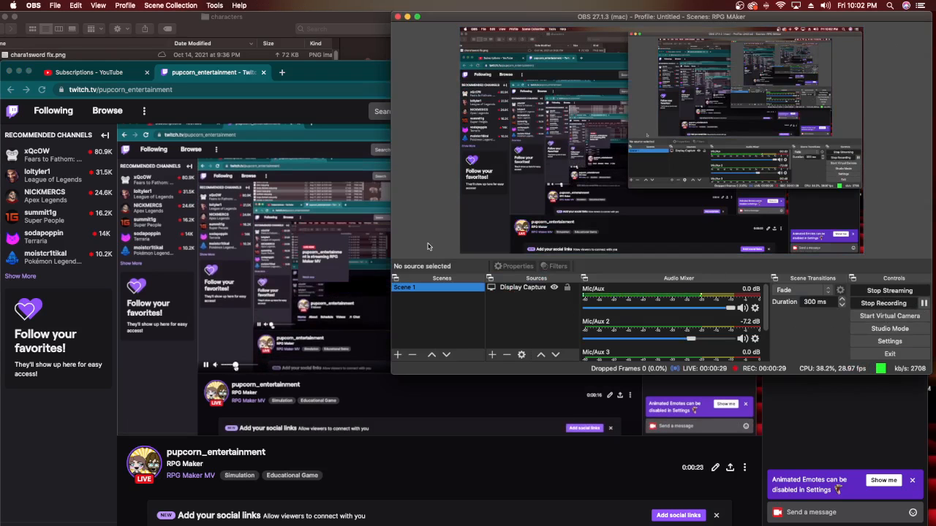
{"action": "left_click_drag", "start_coordinate": [312, 75], "coordinate": [315, 115]}
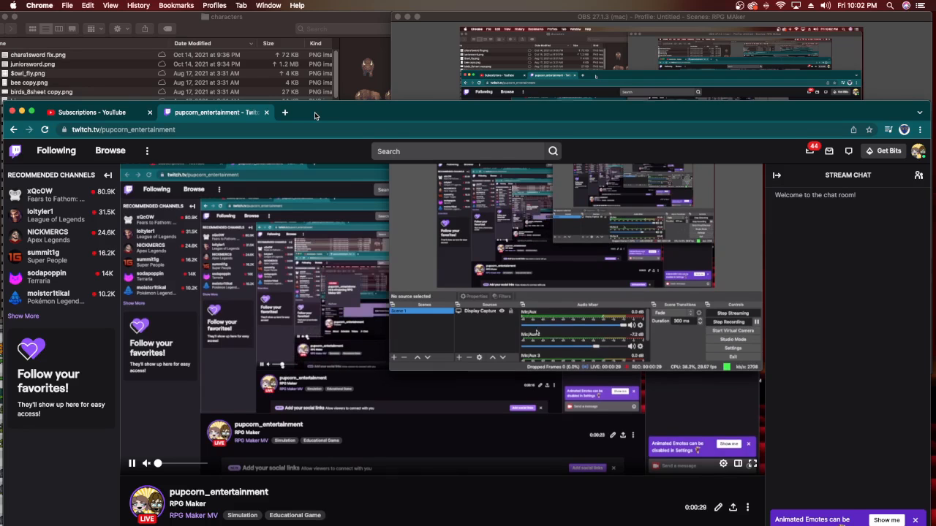
{"action": "left_click", "coordinate": [196, 25]}
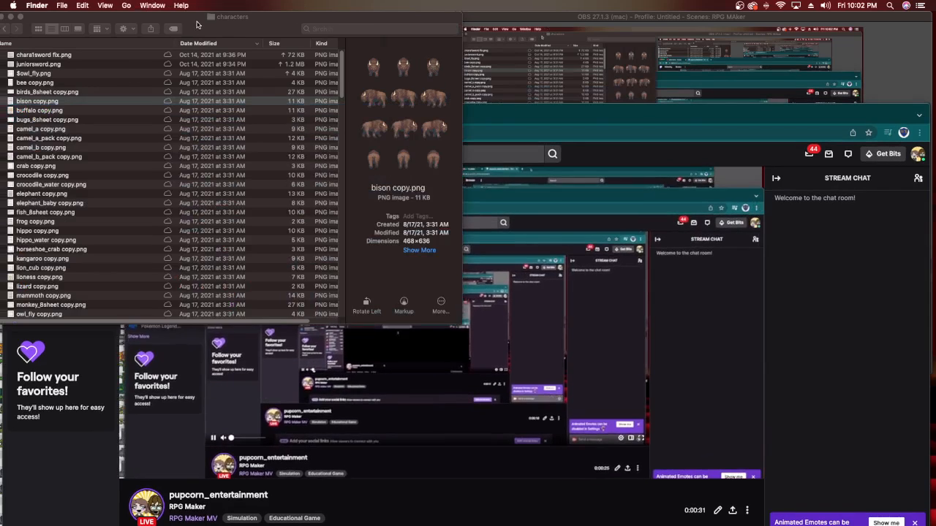
{"action": "left_click", "coordinate": [523, 115]}
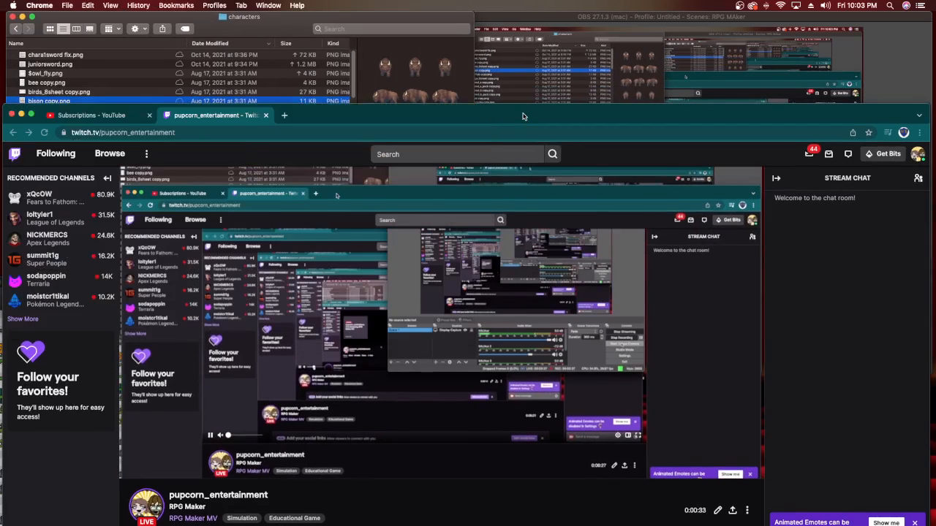
{"action": "left_click_drag", "start_coordinate": [523, 115], "coordinate": [523, 120]}
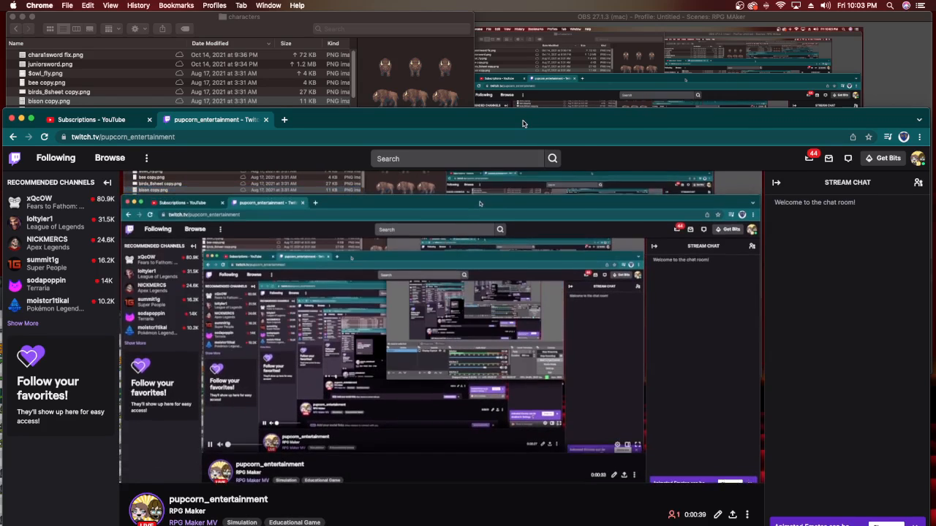
{"action": "left_click_drag", "start_coordinate": [523, 124], "coordinate": [521, 71]}
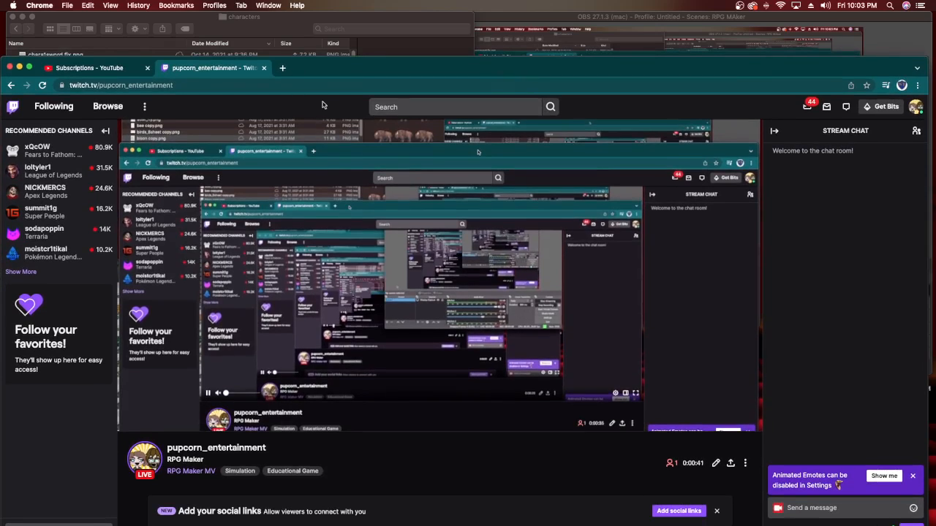
{"action": "left_click_drag", "start_coordinate": [329, 62], "coordinate": [329, 76]}
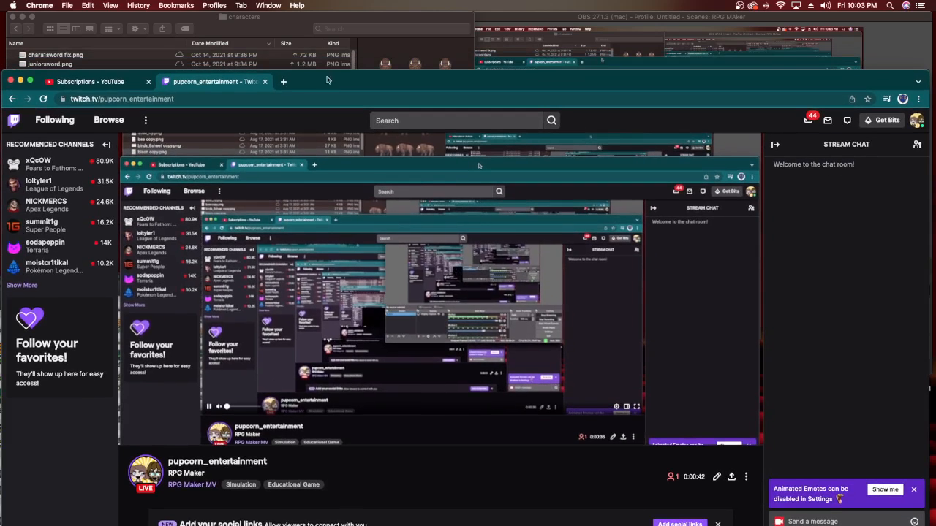
Open a new browser tab, ready for a web address.
{"action": "left_click", "coordinate": [283, 84]}
{"action": "left_click", "coordinate": [253, 99]}
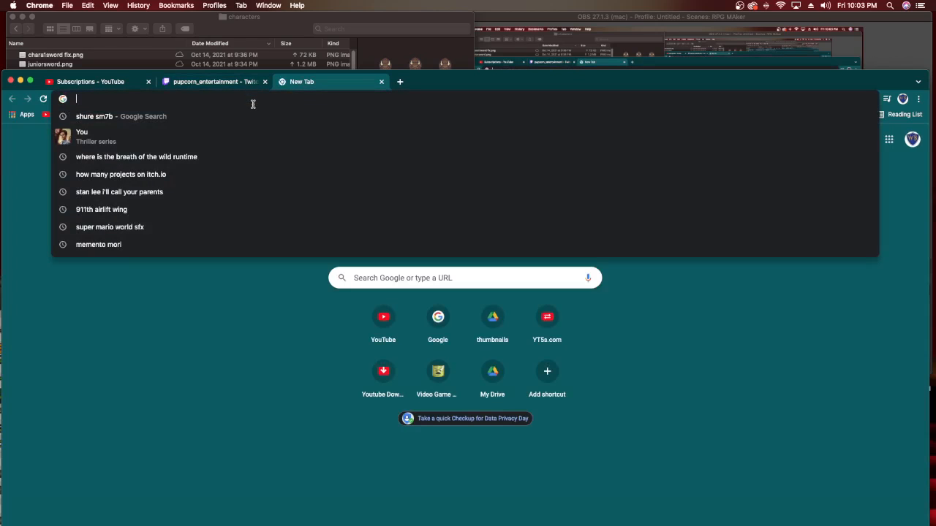
{"action": "type", "text": "pat"}
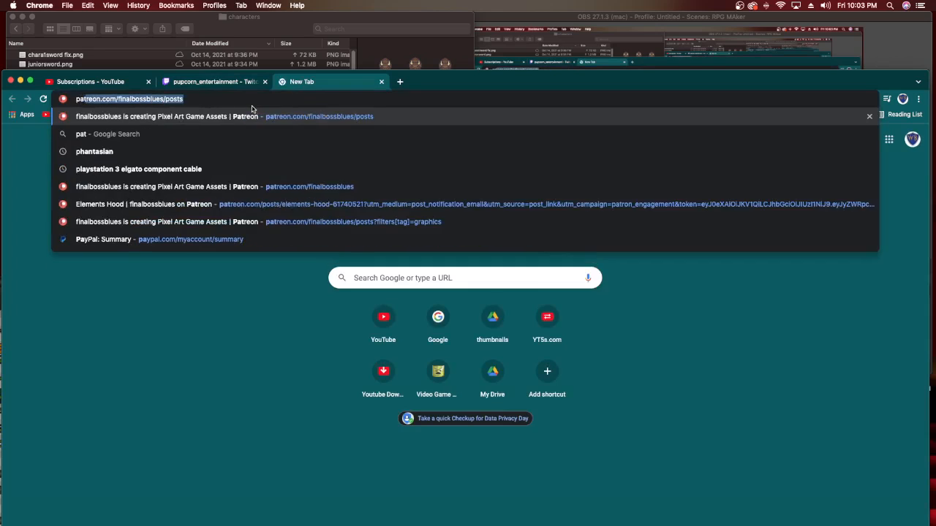
{"action": "key", "text": "BackSpace"}
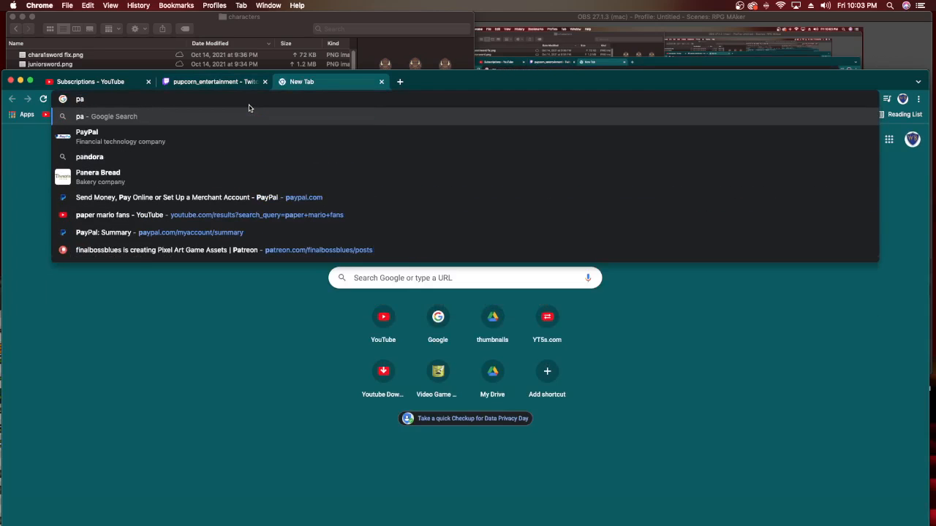
{"action": "key", "text": "BackSpace"}
{"action": "key", "text": "BackSpace"}
{"action": "type", "text": "itch"}
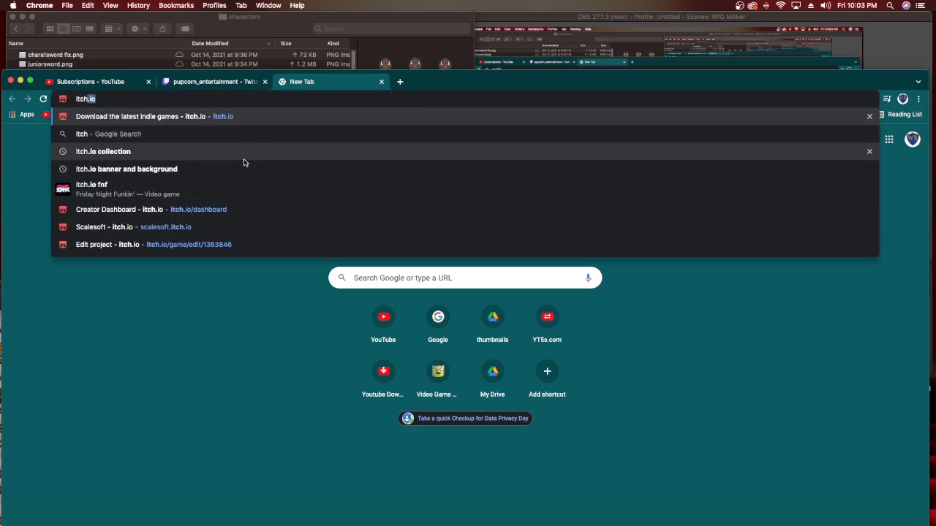
{"action": "key", "text": "BackSpace"}
{"action": "key", "text": "BackSpace"}
{"action": "key", "text": "BackSpace"}
{"action": "key", "text": "BackSpace"}
{"action": "key", "text": "BackSpace"}
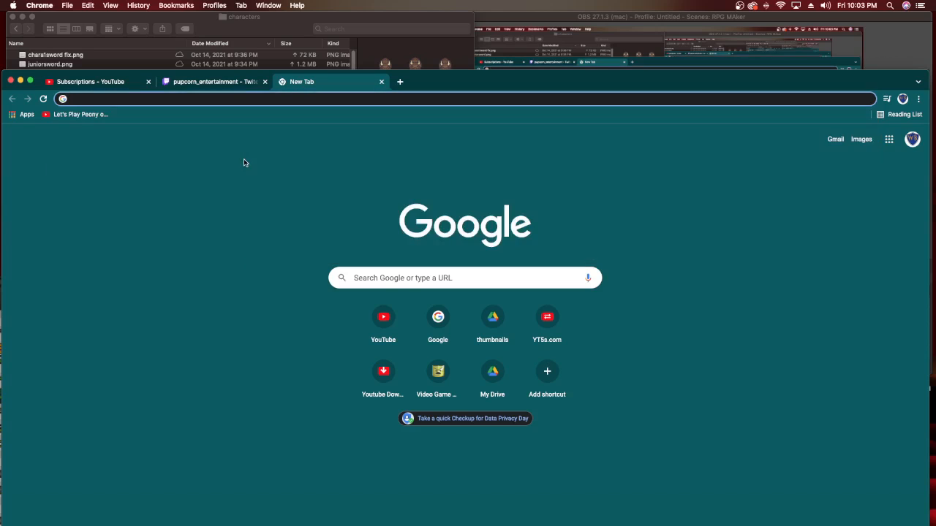
Open the finalbossblues Patreon posts page and look over its header and posts section.
{"action": "type", "text": "finalbossblues.itch.io"}
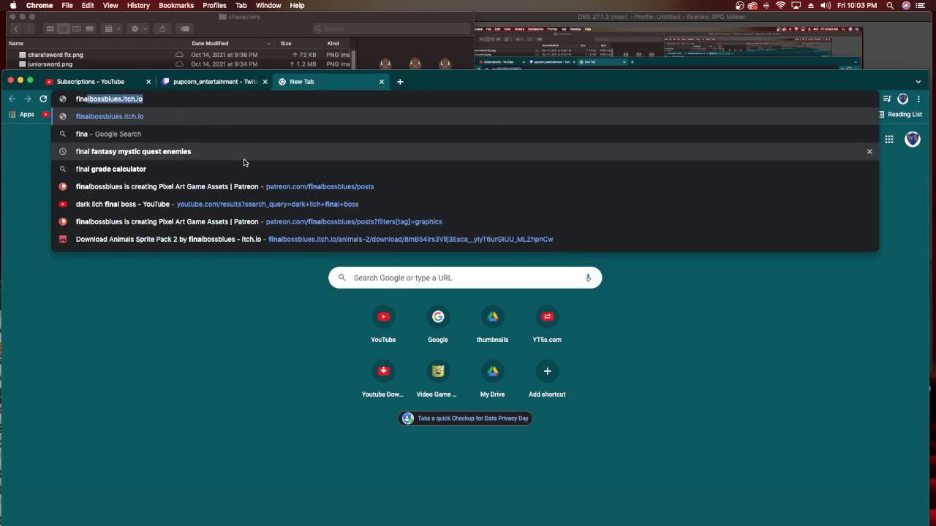
{"action": "left_click", "coordinate": [241, 188]}
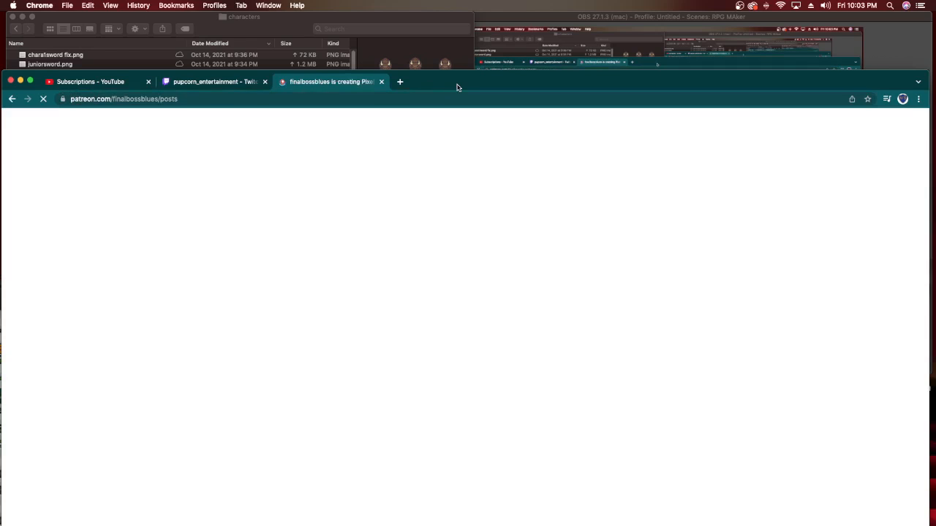
{"action": "left_click_drag", "start_coordinate": [458, 86], "coordinate": [458, 51]}
{"action": "scroll", "coordinate": [504, 283], "scroll_direction": "down", "scroll_amount": 5}
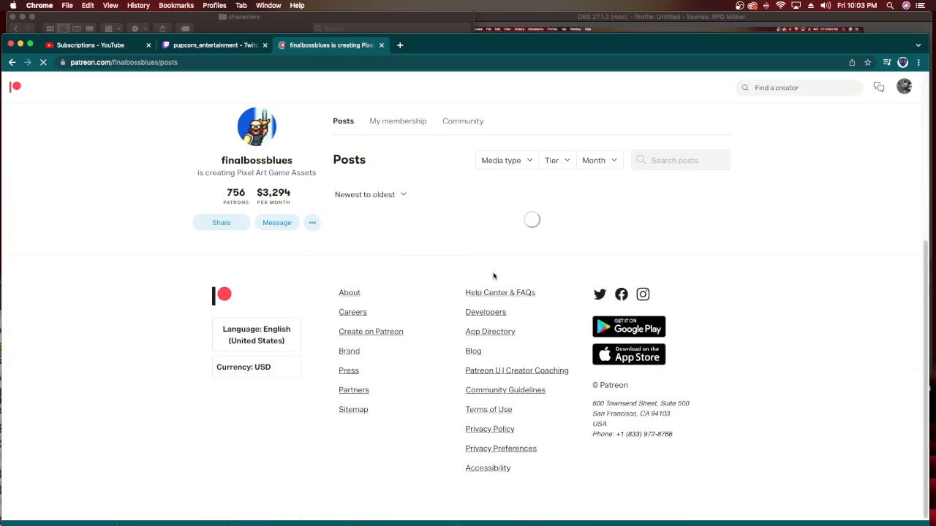
{"action": "scroll", "coordinate": [495, 271], "scroll_direction": "up", "scroll_amount": 1}
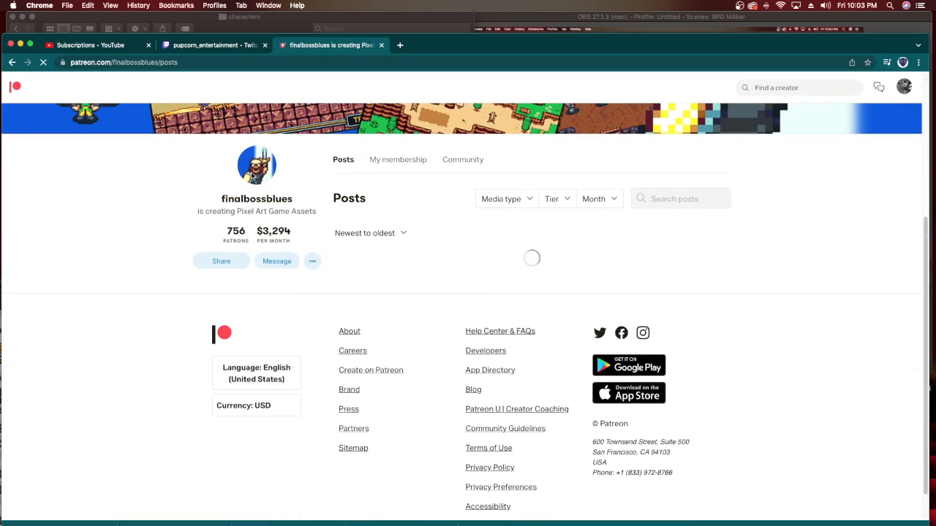
{"action": "scroll", "coordinate": [281, 227], "scroll_direction": "up", "scroll_amount": 4}
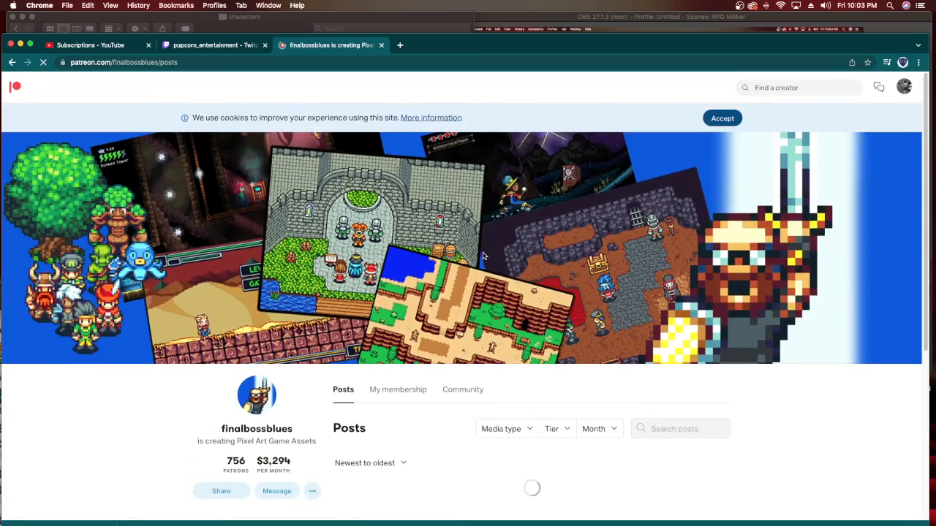
Move the browser and the characters folder windows out of the way and bring the RPG Maker MV window up into full view.
{"action": "left_click_drag", "start_coordinate": [464, 46], "coordinate": [475, 335]}
{"action": "left_click_drag", "start_coordinate": [298, 33], "coordinate": [745, 41]}
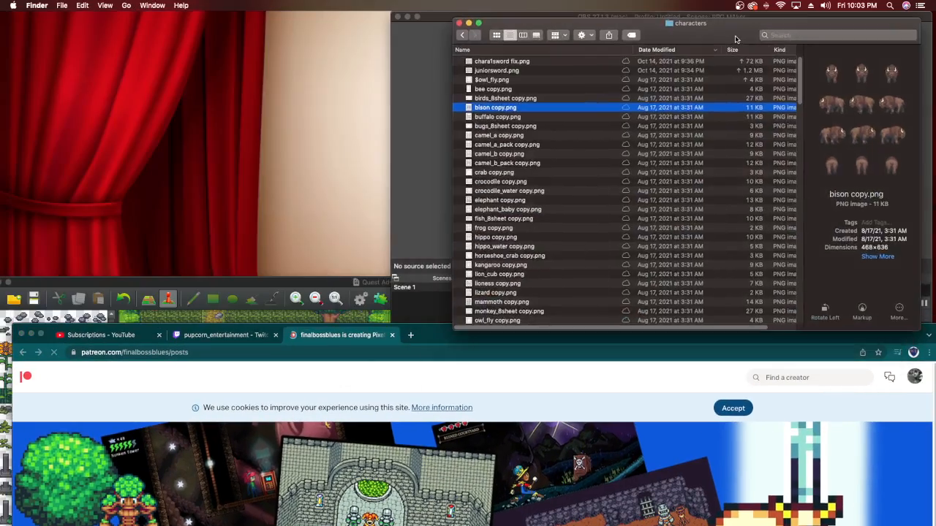
{"action": "left_click_drag", "start_coordinate": [320, 288], "coordinate": [398, 3]}
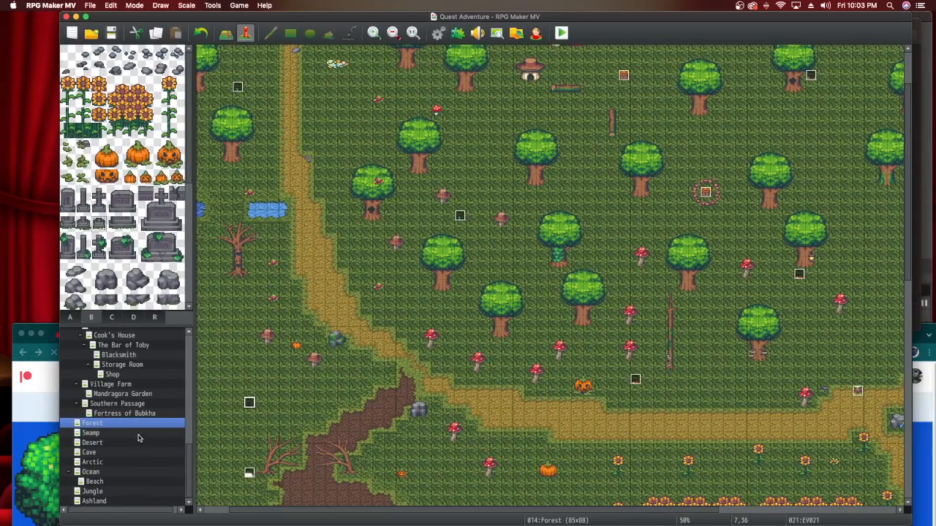
View the Swamp map and look through the map tree up to the Quest Adventure root.
{"action": "right_click", "coordinate": [106, 436]}
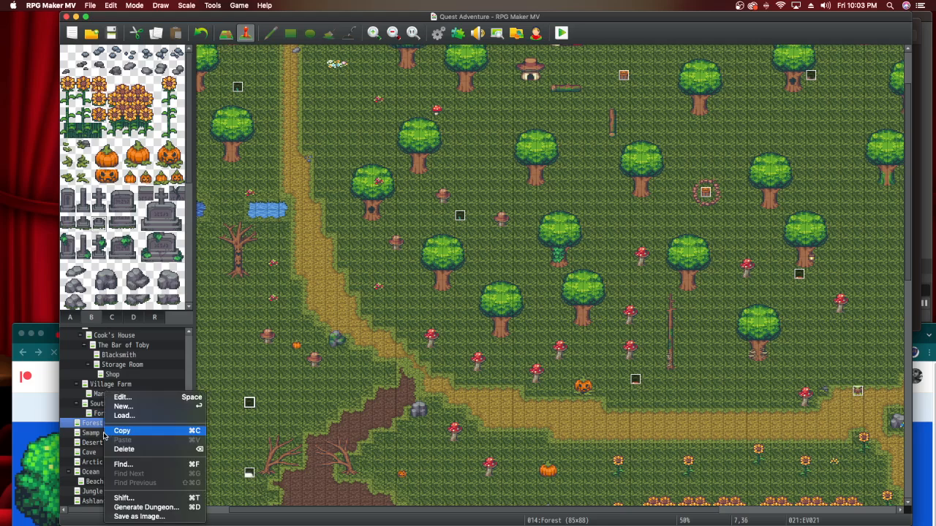
{"action": "left_click", "coordinate": [91, 436]}
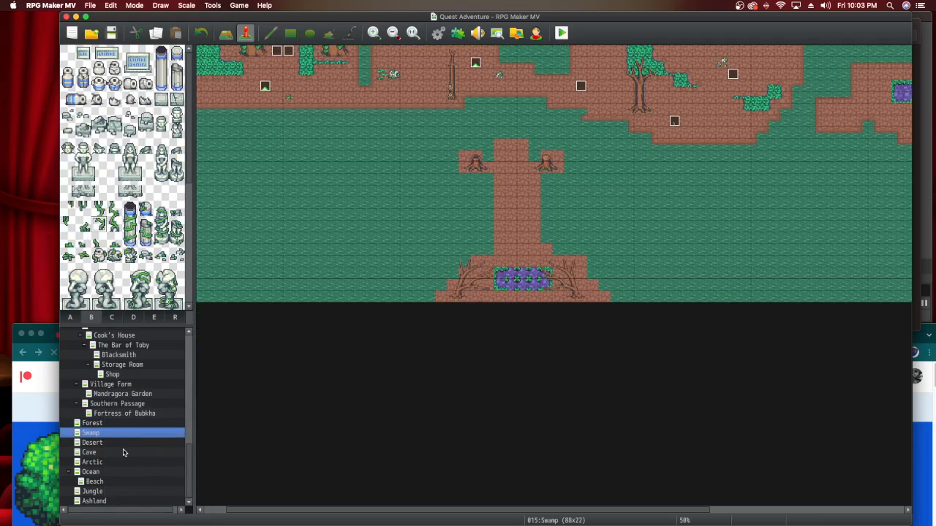
{"action": "scroll", "coordinate": [124, 454], "scroll_direction": "up", "scroll_amount": 10}
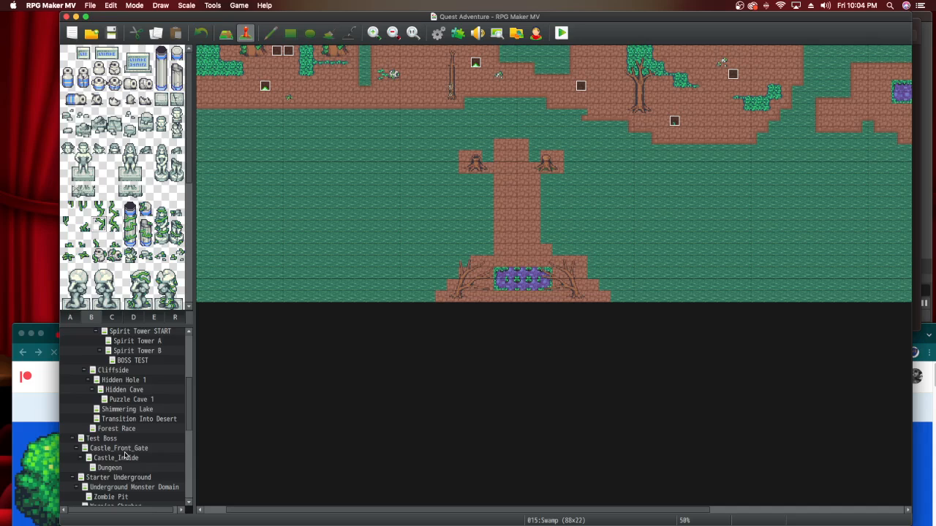
{"action": "scroll", "coordinate": [126, 455], "scroll_direction": "up", "scroll_amount": 5}
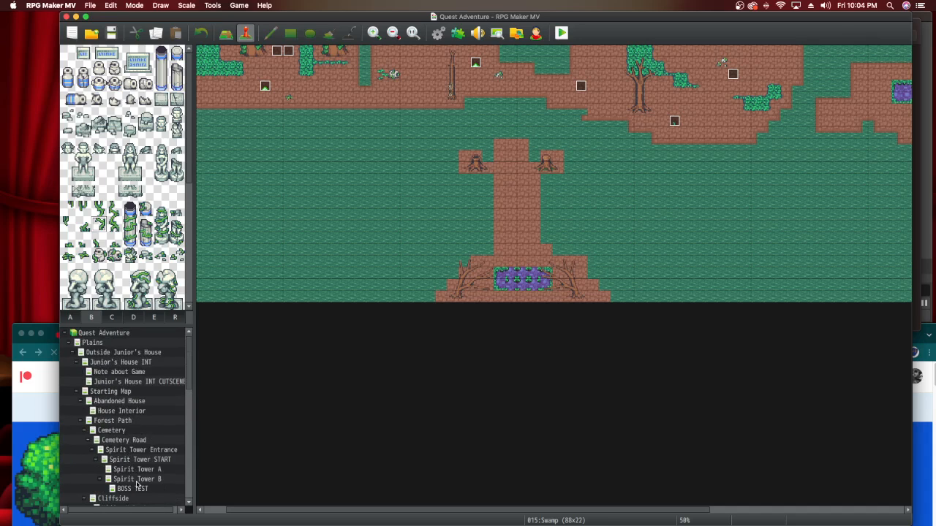
Copy the Spirit Tower A map and paste the duplicate beneath the original in the map tree.
{"action": "left_click", "coordinate": [137, 479]}
{"action": "left_click", "coordinate": [143, 470]}
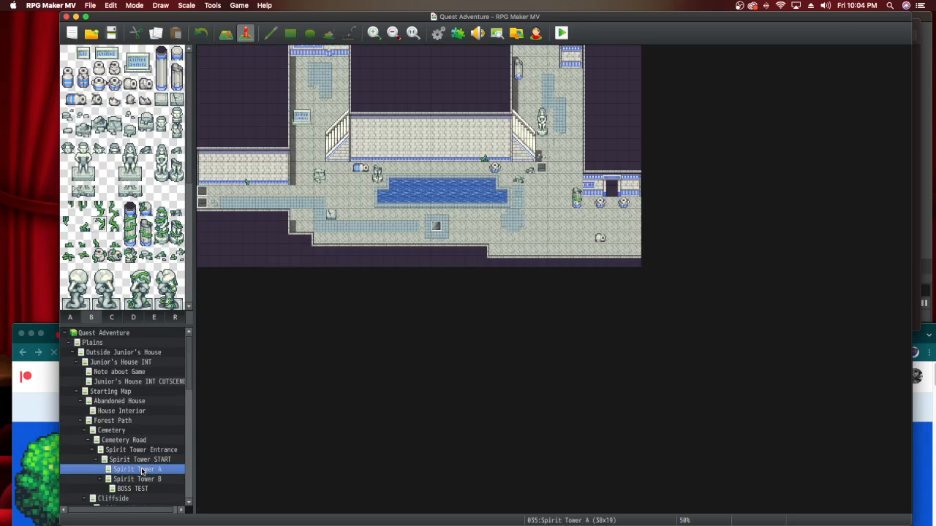
{"action": "right_click", "coordinate": [142, 470]}
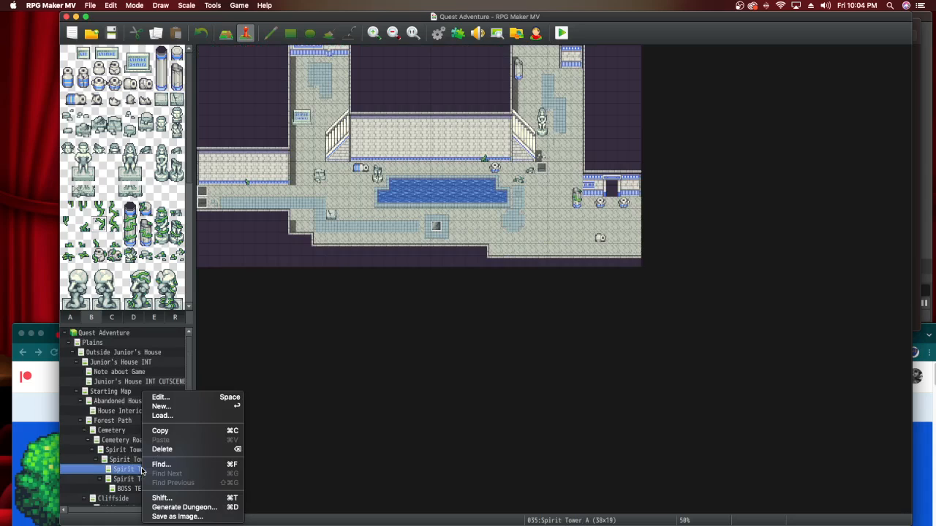
{"action": "left_click", "coordinate": [175, 432]}
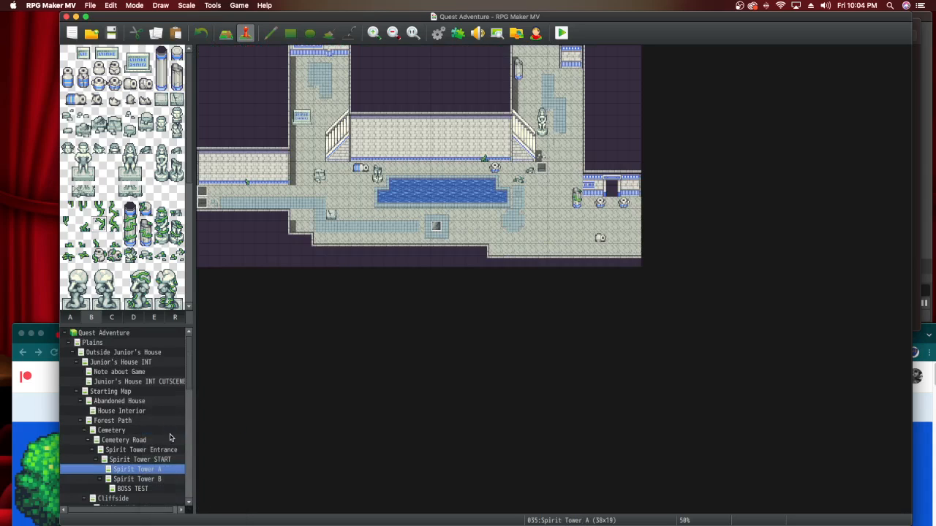
{"action": "right_click", "coordinate": [155, 470]}
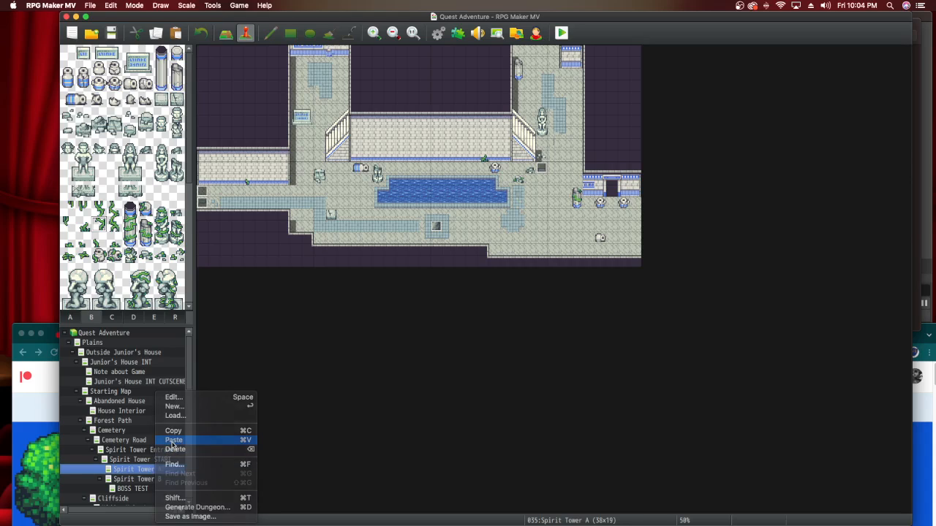
{"action": "left_click", "coordinate": [174, 444]}
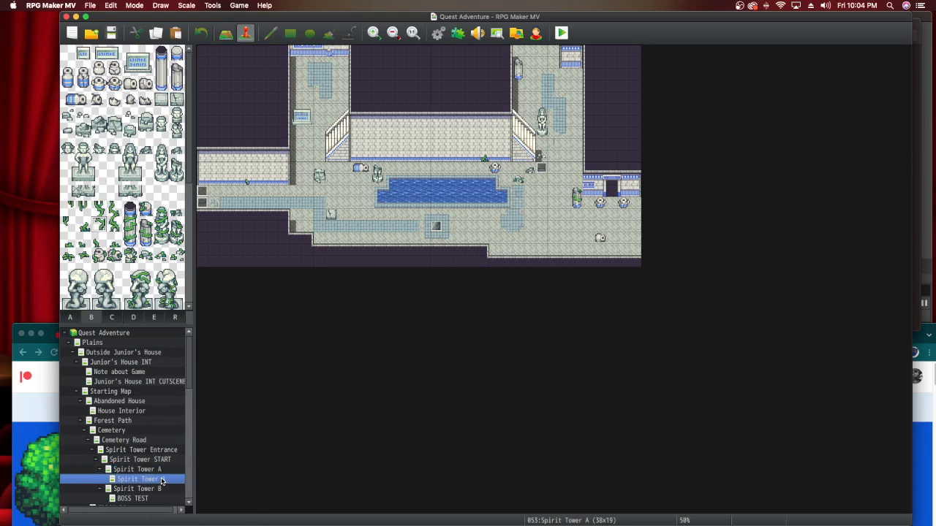
Resize the duplicated Spirit Tower A map to a width of 80 and a height of 40.
{"action": "double_click", "coordinate": [162, 479]}
{"action": "double_click", "coordinate": [406, 184]}
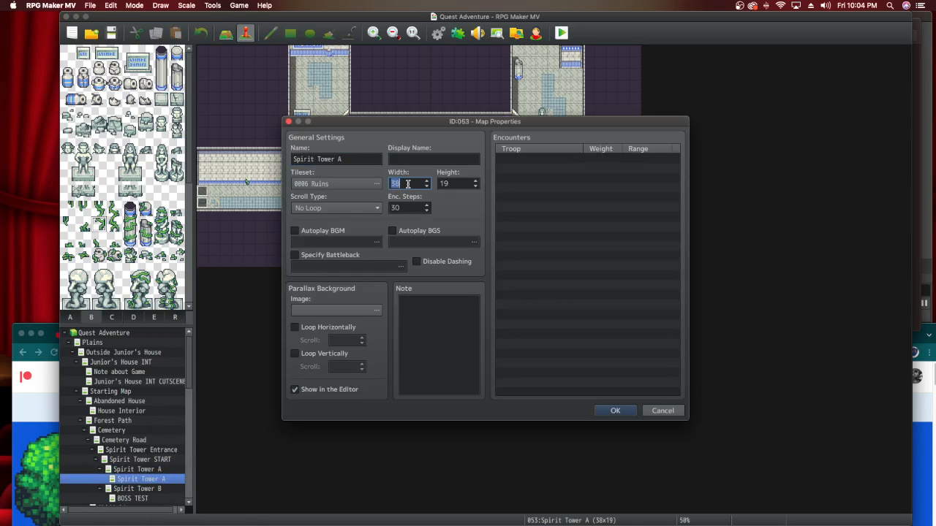
{"action": "double_click", "coordinate": [456, 185]}
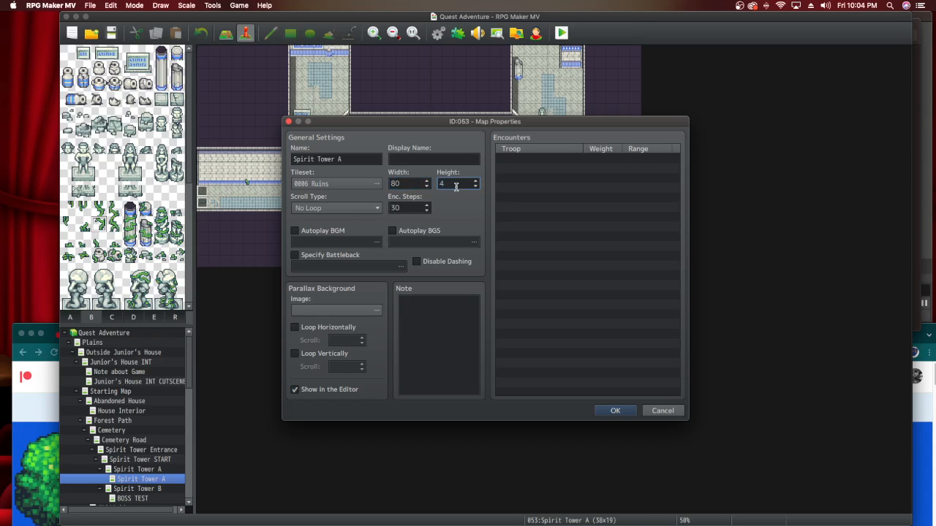
{"action": "left_click", "coordinate": [612, 410]}
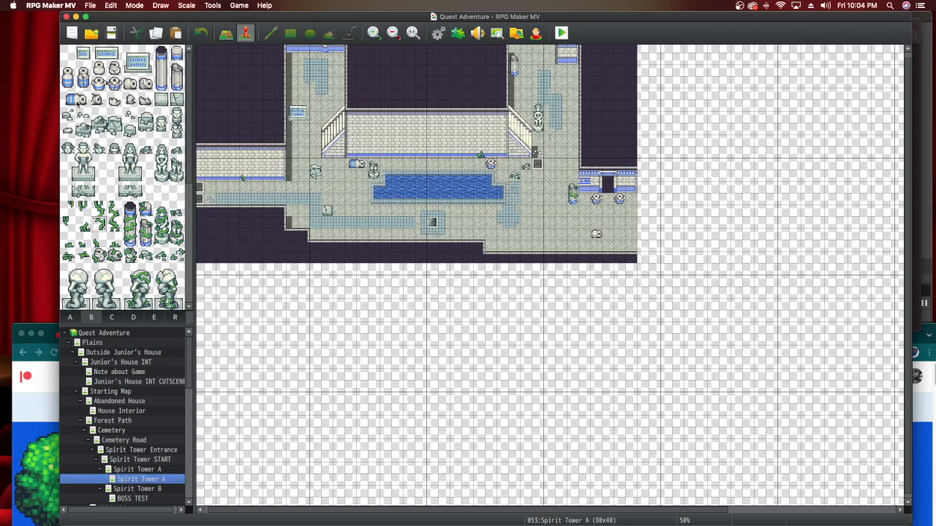
Flood-fill the map's empty area with the dark ceiling tile from the grey stone set.
{"action": "scroll", "coordinate": [91, 260], "scroll_direction": "down", "scroll_amount": 6}
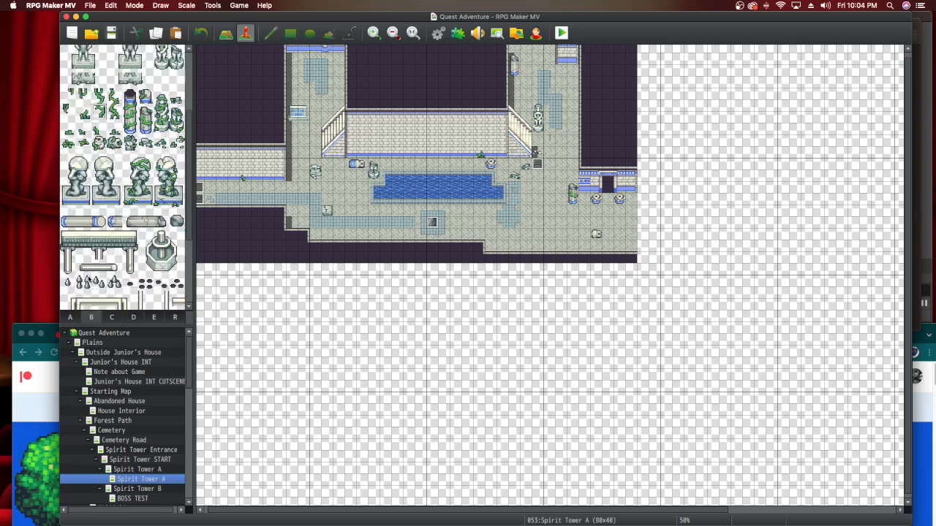
{"action": "left_click", "coordinate": [70, 317]}
{"action": "left_click", "coordinate": [66, 147]}
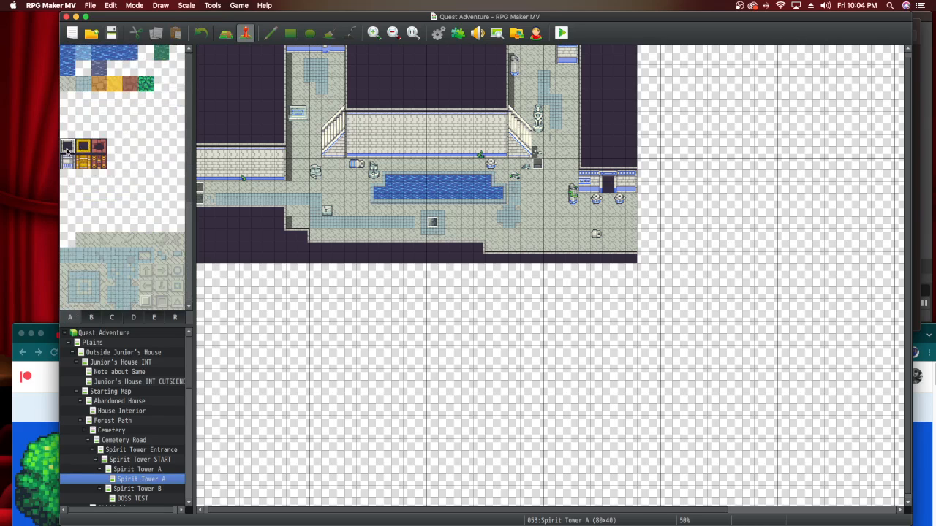
{"action": "left_click", "coordinate": [226, 33]}
{"action": "left_click", "coordinate": [329, 33]}
{"action": "left_click", "coordinate": [477, 350]}
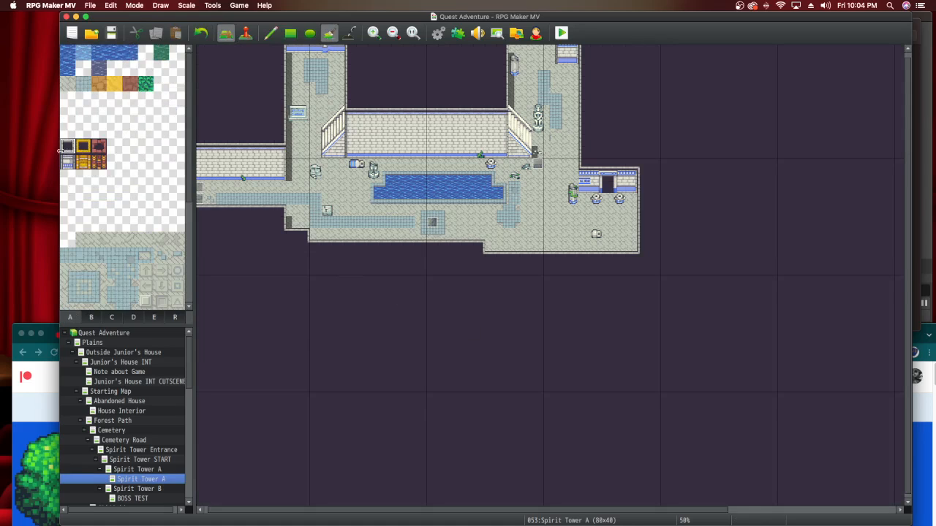
Cover the remaining old tower layout with a filled rectangle of the dark ceiling tile.
{"action": "left_click", "coordinate": [68, 85]}
{"action": "left_click", "coordinate": [67, 147]}
{"action": "left_click", "coordinate": [290, 32]}
{"action": "left_click_drag", "start_coordinate": [641, 265], "coordinate": [165, 27]}
Delete the leftover events copied over from the original map.
{"action": "left_click", "coordinate": [246, 33]}
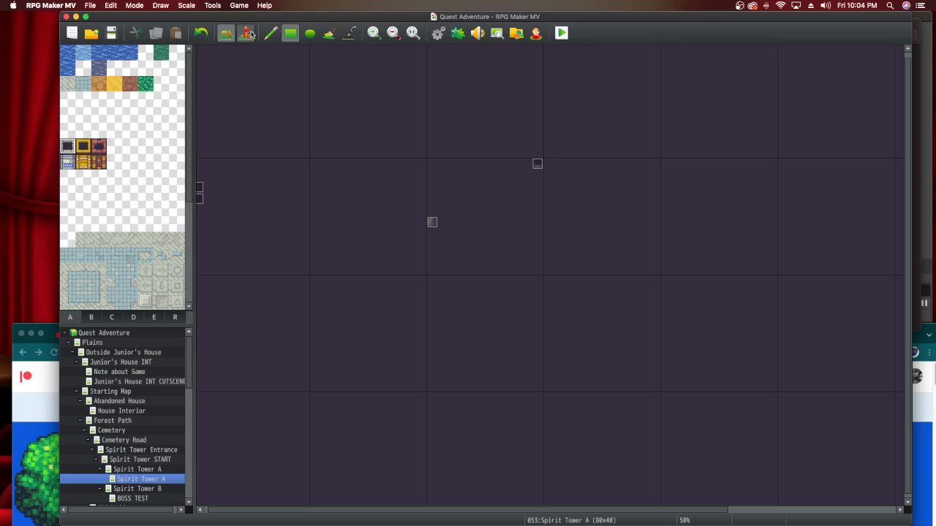
{"action": "key", "text": "Delete"}
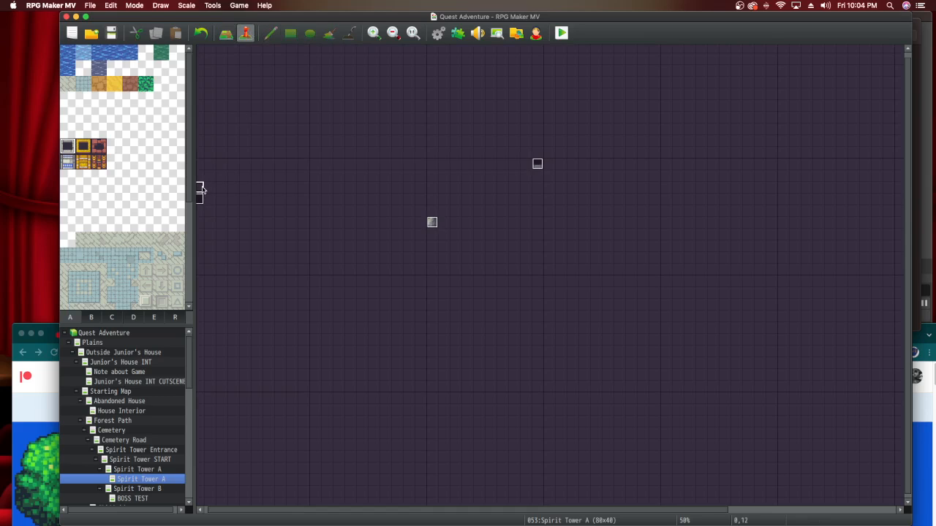
{"action": "left_click", "coordinate": [201, 198]}
{"action": "left_click", "coordinate": [537, 164]}
{"action": "left_click", "coordinate": [430, 224]}
{"action": "key", "text": "Delete"}
{"action": "left_click_drag", "start_coordinate": [503, 510], "coordinate": [577, 510]}
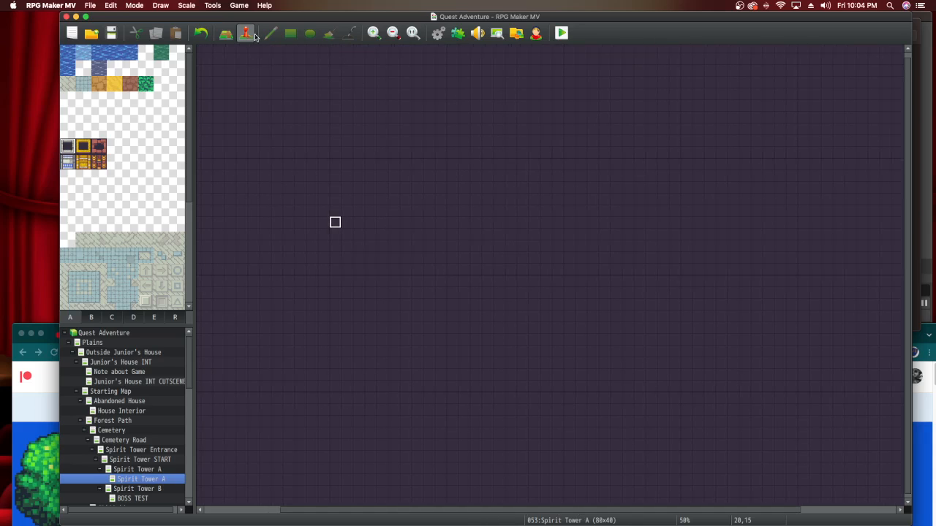
Paint a vertical stone floor corridor about 3 tiles wide and 5 tiles tall near the map's lower centre.
{"action": "left_click", "coordinate": [393, 33]}
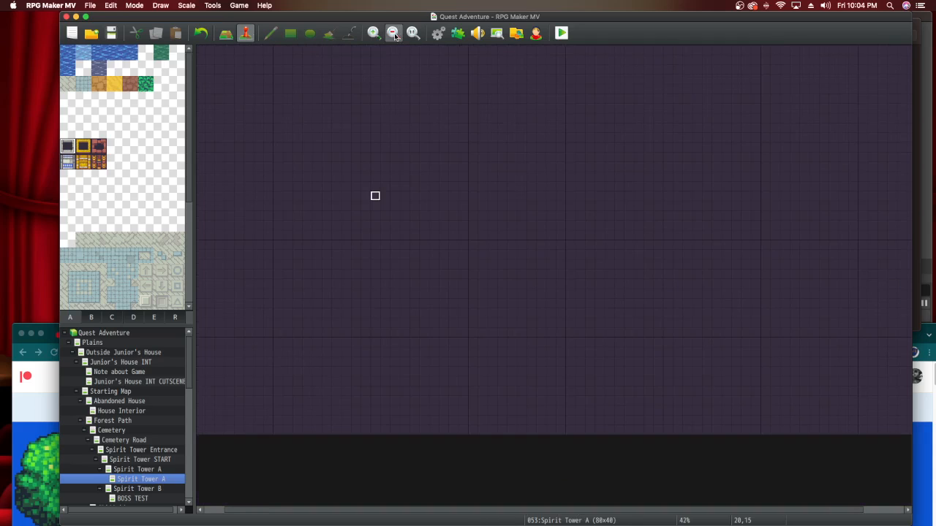
{"action": "left_click", "coordinate": [86, 241]}
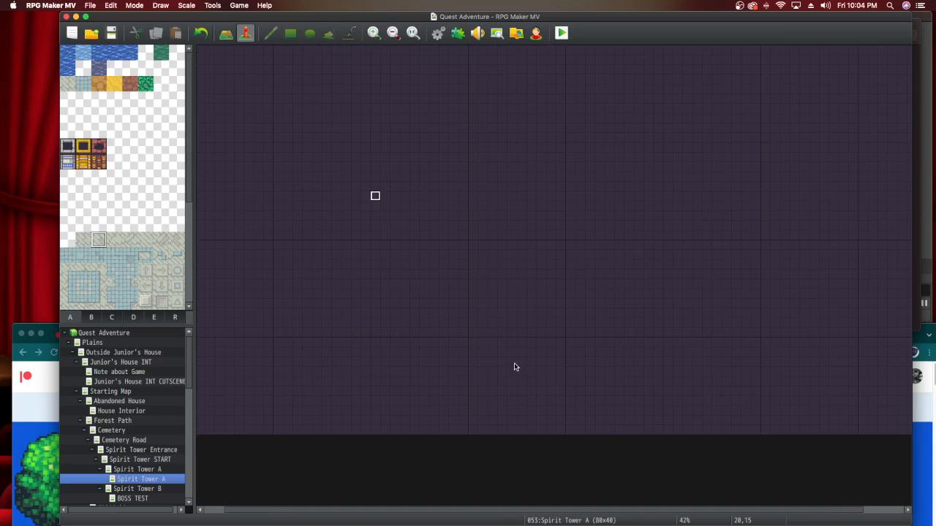
{"action": "left_click", "coordinate": [226, 33]}
{"action": "left_click", "coordinate": [290, 33]}
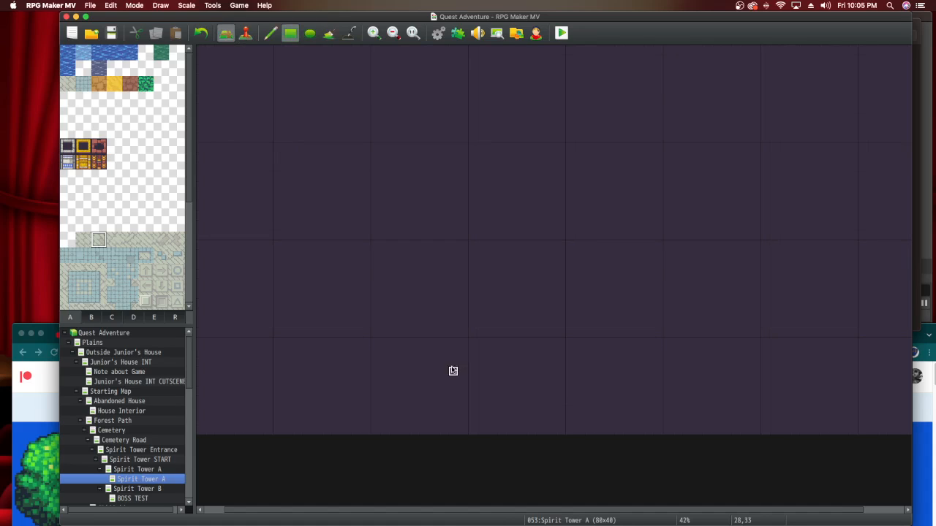
{"action": "left_click_drag", "start_coordinate": [495, 384], "coordinate": [494, 342]}
{"action": "left_click_drag", "start_coordinate": [510, 382], "coordinate": [508, 341]}
Draw a round stone floor chamber about 15 tiles wide and 14 tiles tall at the corridor's upper end.
{"action": "left_click", "coordinate": [270, 33]}
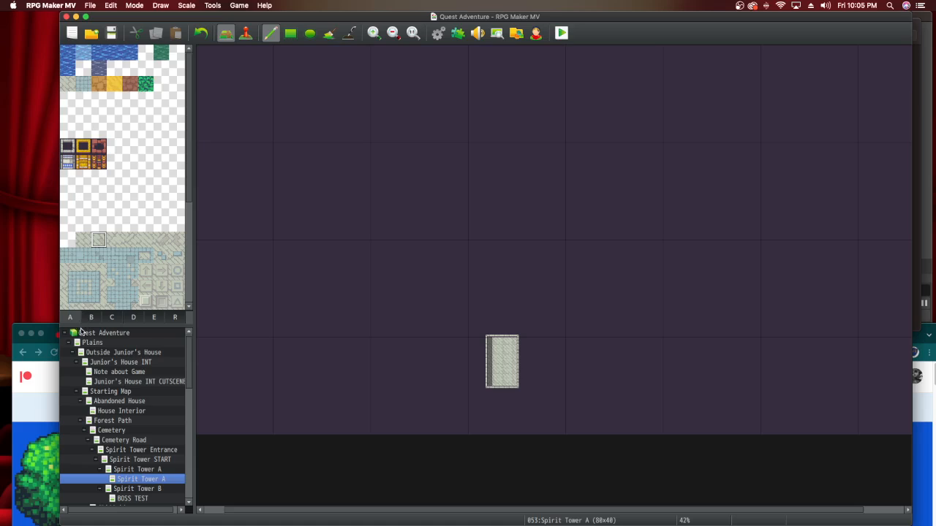
{"action": "left_click", "coordinate": [309, 34]}
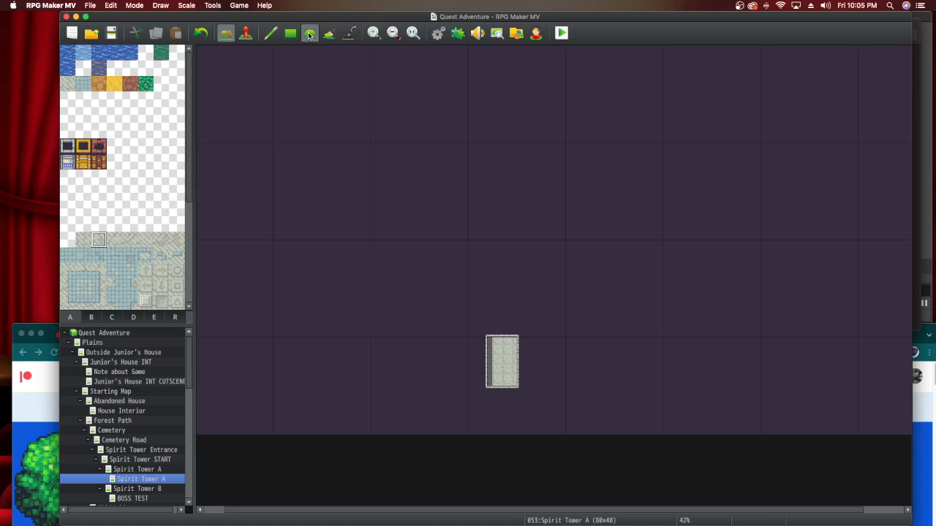
{"action": "left_click", "coordinate": [68, 84]}
{"action": "left_click_drag", "start_coordinate": [432, 204], "coordinate": [573, 331]}
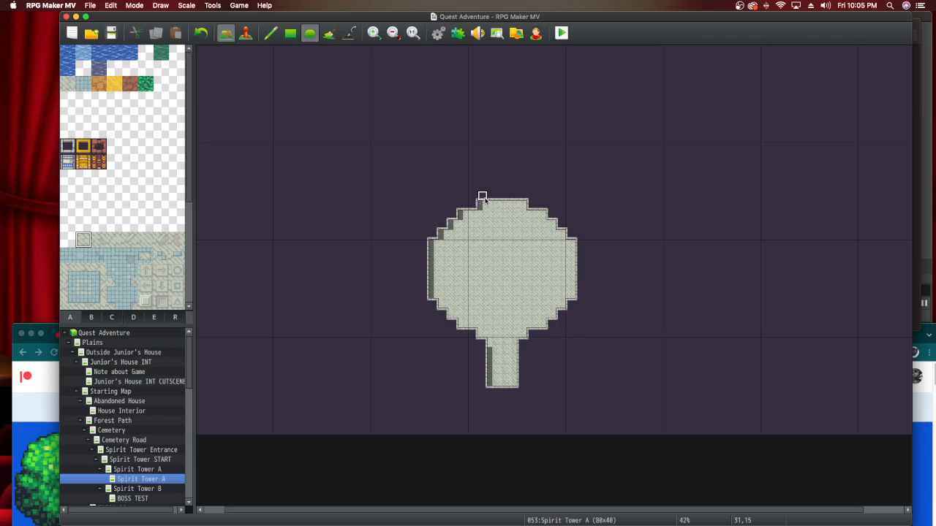
{"action": "left_click_drag", "start_coordinate": [471, 205], "coordinate": [395, 150]}
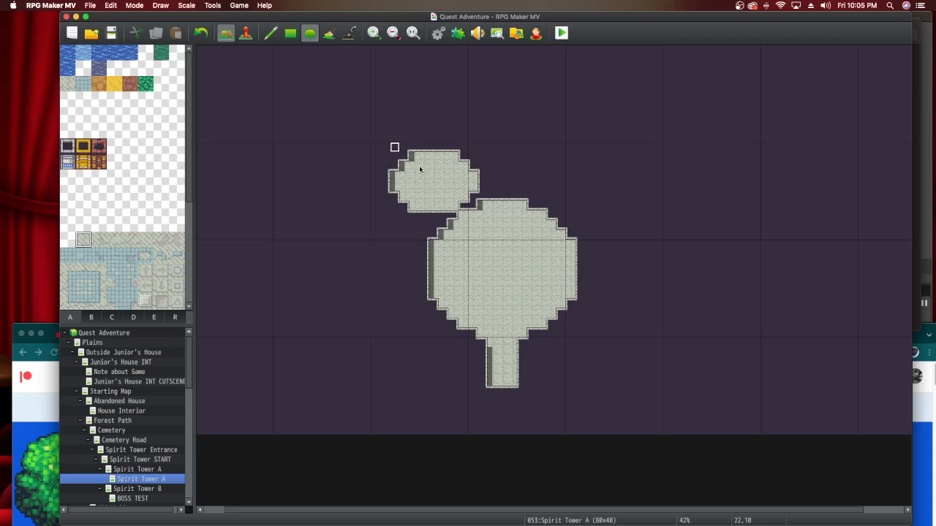
{"action": "left_click", "coordinate": [201, 32]}
{"action": "left_click", "coordinate": [290, 32]}
{"action": "mouse_move", "coordinate": [432, 178]}
{"action": "left_mouse_down"}
{"action": "mouse_move", "coordinate": [472, 227]}
{"action": "mouse_move", "coordinate": [452, 196]}
{"action": "mouse_move", "coordinate": [456, 207]}
{"action": "left_mouse_up"}
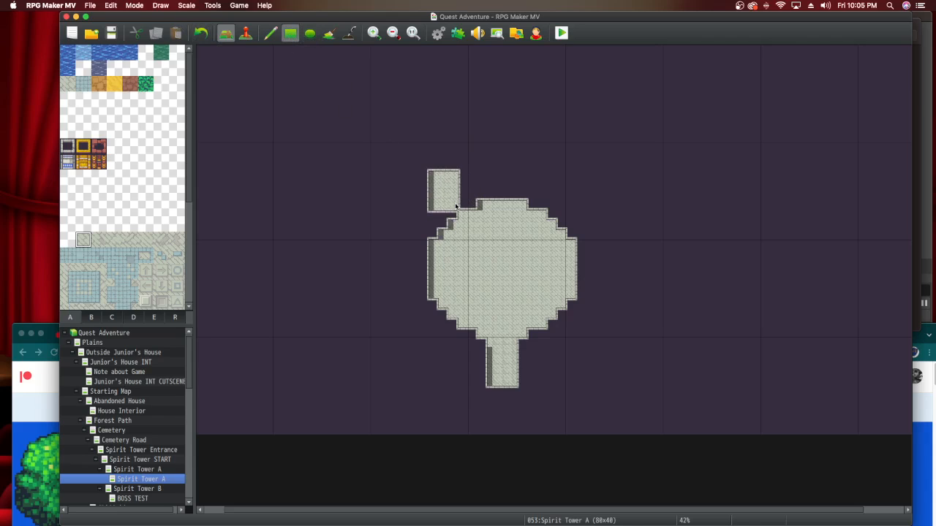
{"action": "left_click", "coordinate": [201, 33]}
Paint a diagonal floor passage from the round chamber towards the upper left, ending in a second round chamber about 11 tiles wide.
{"action": "left_click", "coordinate": [272, 34]}
{"action": "mouse_move", "coordinate": [460, 212]}
{"action": "left_mouse_down"}
{"action": "mouse_move", "coordinate": [365, 155]}
{"action": "mouse_move", "coordinate": [453, 211]}
{"action": "mouse_move", "coordinate": [395, 154]}
{"action": "mouse_move", "coordinate": [443, 188]}
{"action": "mouse_move", "coordinate": [374, 134]}
{"action": "mouse_move", "coordinate": [404, 170]}
{"action": "left_mouse_up"}
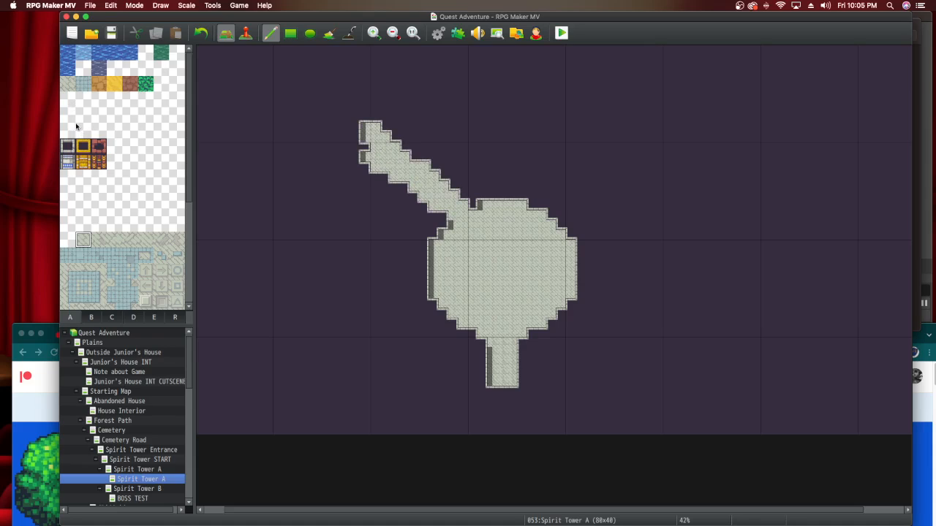
{"action": "left_click", "coordinate": [306, 35]}
{"action": "left_click_drag", "start_coordinate": [295, 76], "coordinate": [391, 176]}
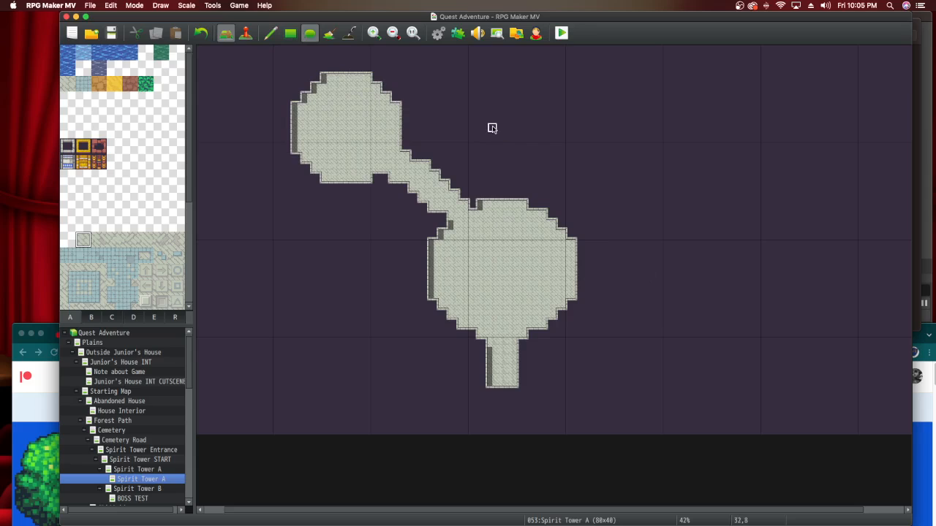
Set the duplicated map's height to 110 and ready the Pencil tool with the dark ceiling tile.
{"action": "double_click", "coordinate": [137, 480]}
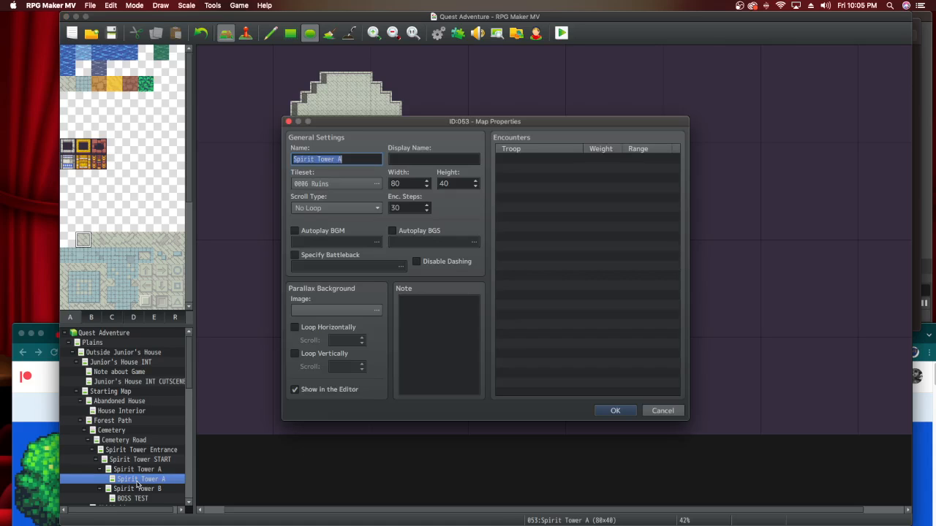
{"action": "double_click", "coordinate": [455, 185]}
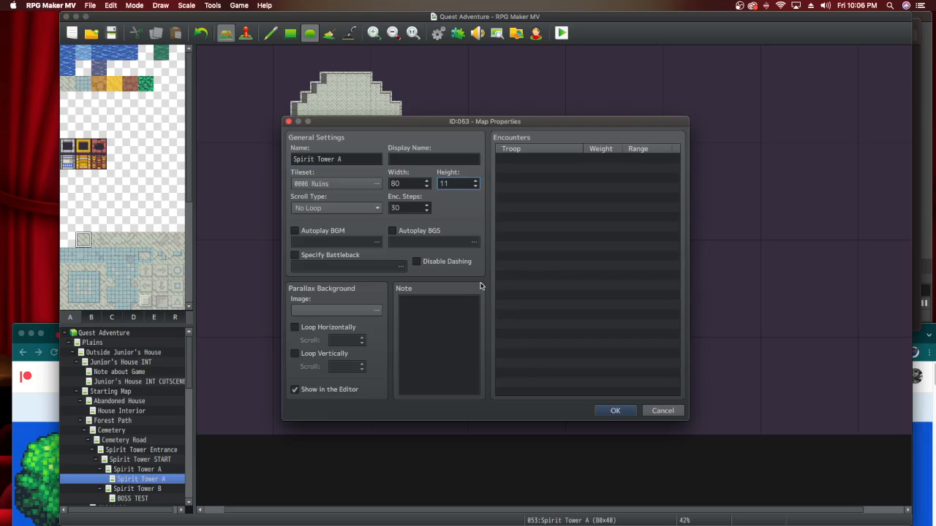
{"action": "left_click", "coordinate": [610, 410]}
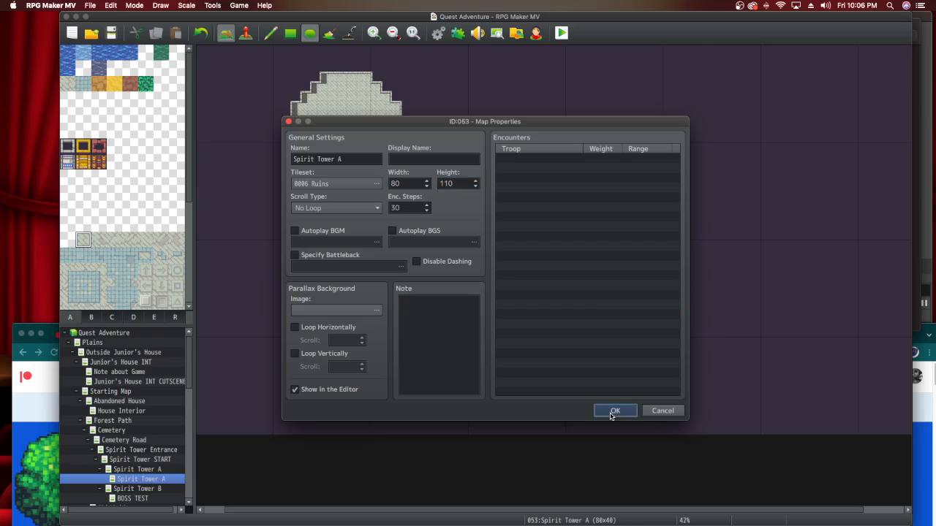
{"action": "scroll", "coordinate": [585, 402], "scroll_direction": "down", "scroll_amount": 10}
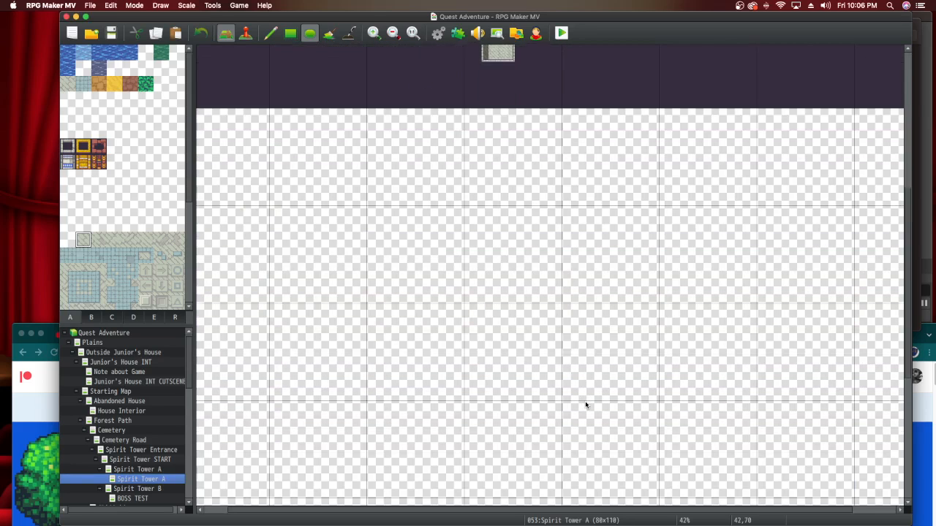
{"action": "scroll", "coordinate": [585, 402], "scroll_direction": "up", "scroll_amount": 7}
{"action": "left_click", "coordinate": [66, 150]}
{"action": "left_click", "coordinate": [271, 33]}
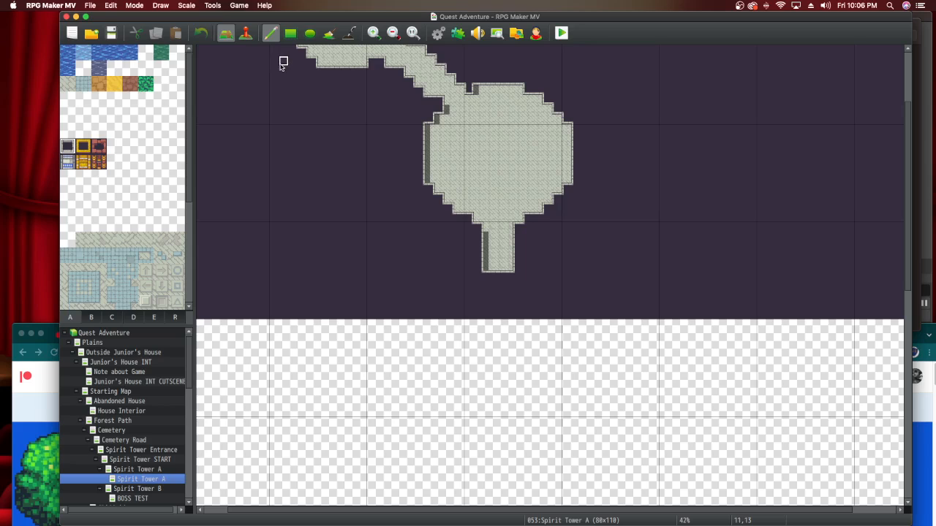
Switch to the Twitch channel page in Chrome, move its window higher on the screen, and return to RPG Maker MV.
{"action": "left_click", "coordinate": [43, 387]}
{"action": "left_click", "coordinate": [208, 336]}
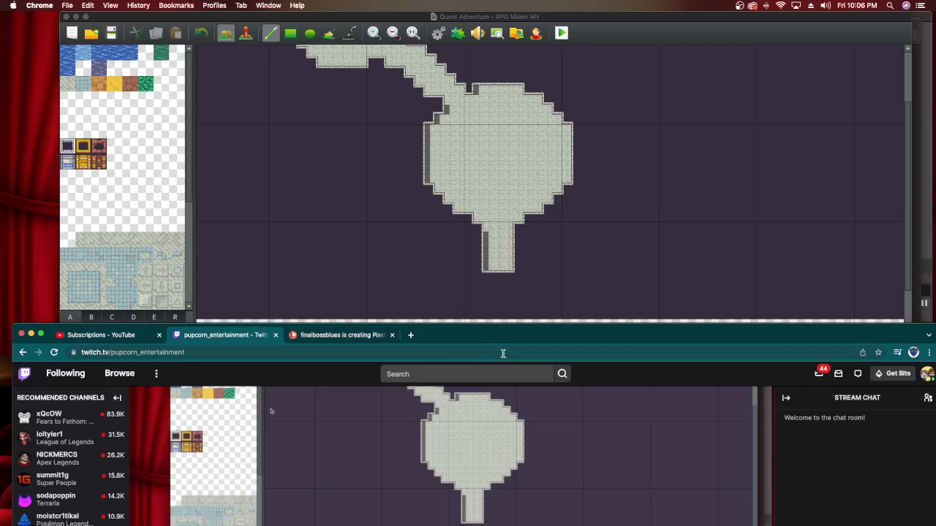
{"action": "left_click_drag", "start_coordinate": [502, 347], "coordinate": [472, 119]}
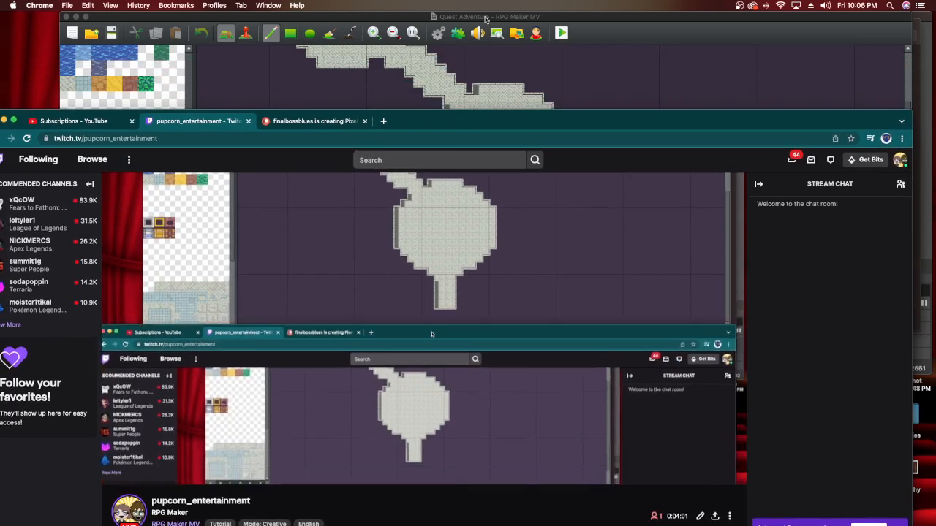
{"action": "left_click", "coordinate": [484, 18]}
Paint grey brick wall tiles along the upper edge of the large round chamber, on both sides of the diagonal passage.
{"action": "scroll", "coordinate": [412, 226], "scroll_direction": "up", "scroll_amount": 5}
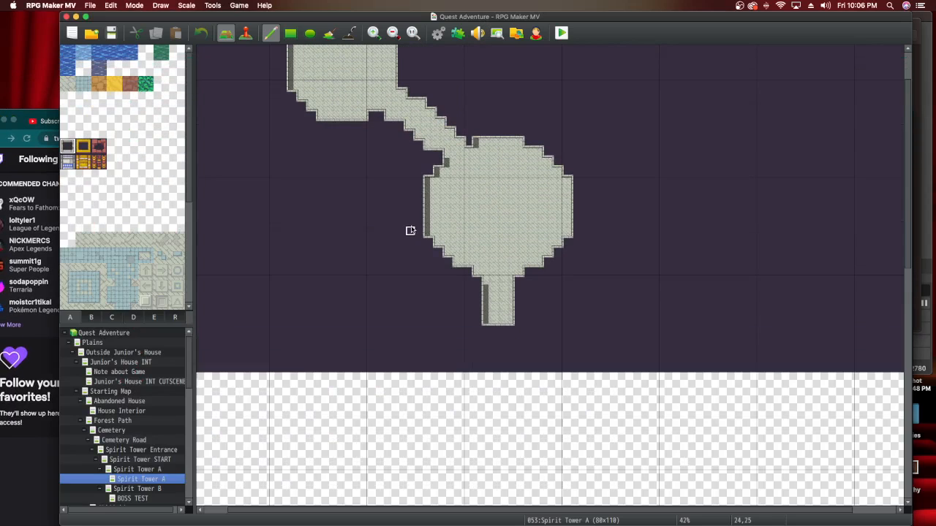
{"action": "scroll", "coordinate": [411, 233], "scroll_direction": "up", "scroll_amount": 2}
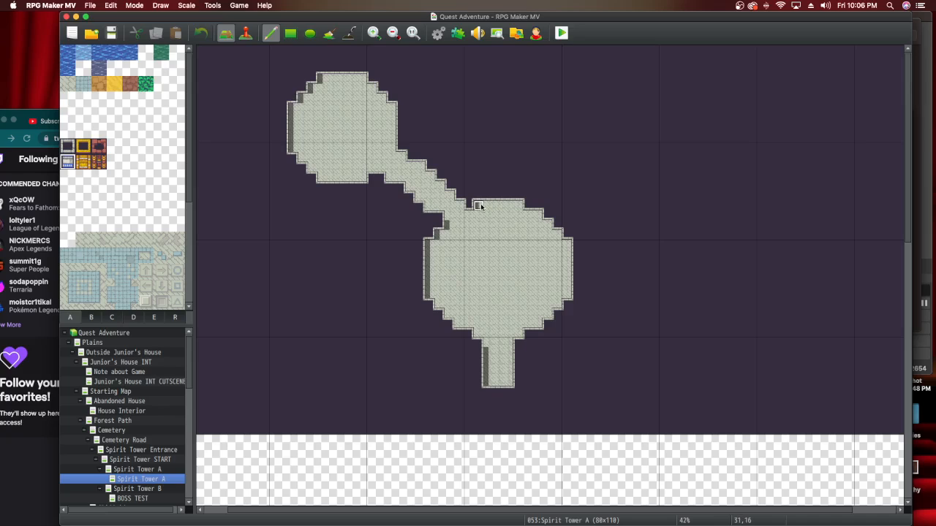
{"action": "mouse_move", "coordinate": [498, 213]}
{"action": "left_mouse_down"}
{"action": "mouse_move", "coordinate": [519, 211]}
{"action": "mouse_move", "coordinate": [479, 215]}
{"action": "mouse_move", "coordinate": [536, 217]}
{"action": "mouse_move", "coordinate": [569, 250]}
{"action": "left_mouse_up"}
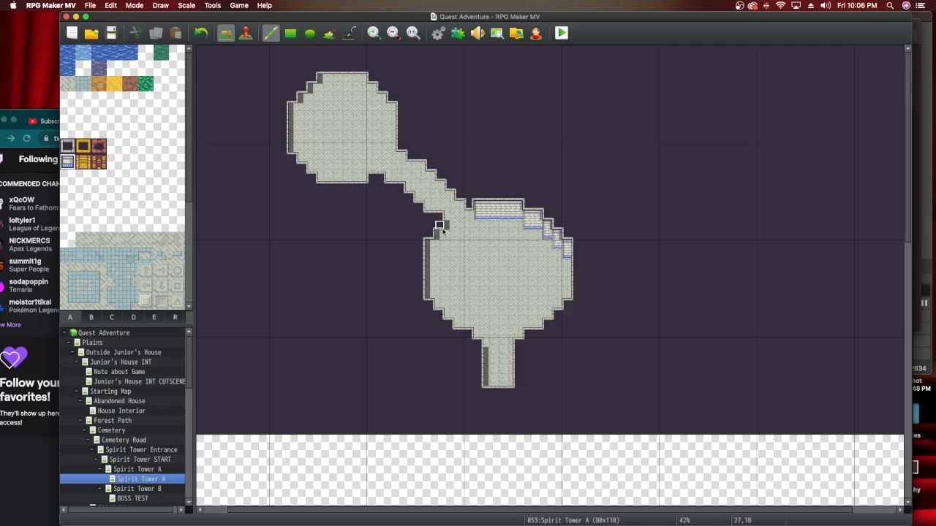
{"action": "left_click_drag", "start_coordinate": [440, 231], "coordinate": [438, 241]}
{"action": "left_click", "coordinate": [429, 247]}
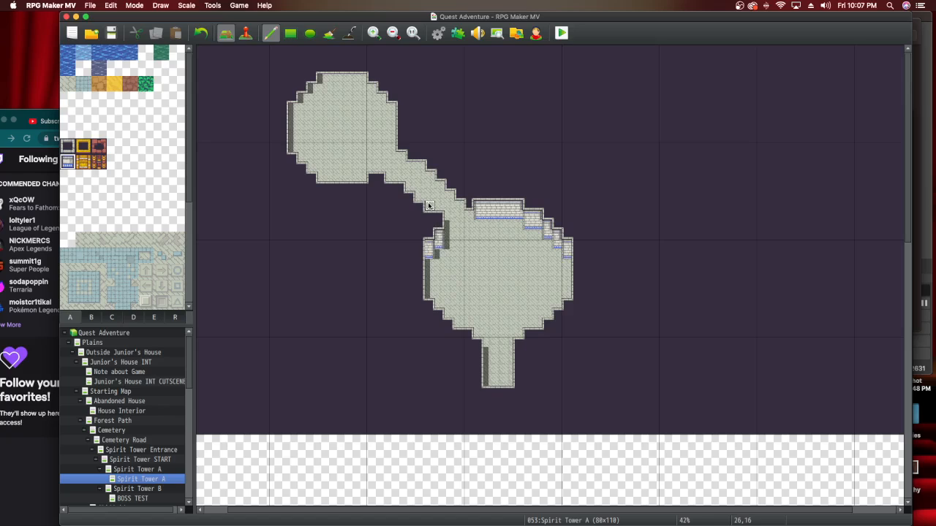
Paint grey brick wall tiles along the curved upper edge of the smaller upper-left chamber.
{"action": "mouse_move", "coordinate": [361, 78]}
{"action": "left_mouse_down"}
{"action": "mouse_move", "coordinate": [323, 78]}
{"action": "mouse_move", "coordinate": [322, 89]}
{"action": "mouse_move", "coordinate": [373, 90]}
{"action": "mouse_move", "coordinate": [375, 100]}
{"action": "mouse_move", "coordinate": [390, 101]}
{"action": "mouse_move", "coordinate": [382, 99]}
{"action": "mouse_move", "coordinate": [391, 116]}
{"action": "left_mouse_up"}
{"action": "left_click_drag", "start_coordinate": [312, 88], "coordinate": [293, 108]}
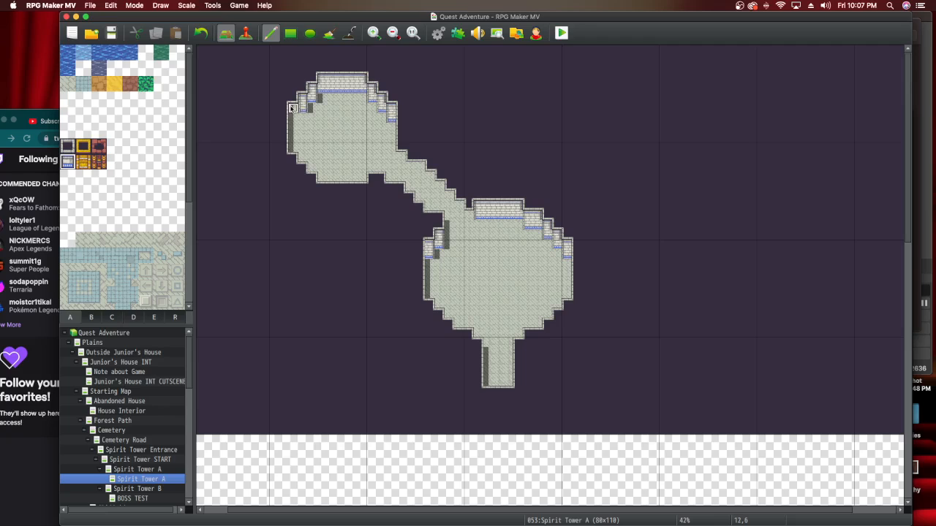
{"action": "left_click", "coordinate": [293, 116]}
Extend the lower corridor downward by 3 floor tiles and add a round chamber about 12 tiles wide beneath it.
{"action": "left_click", "coordinate": [67, 84]}
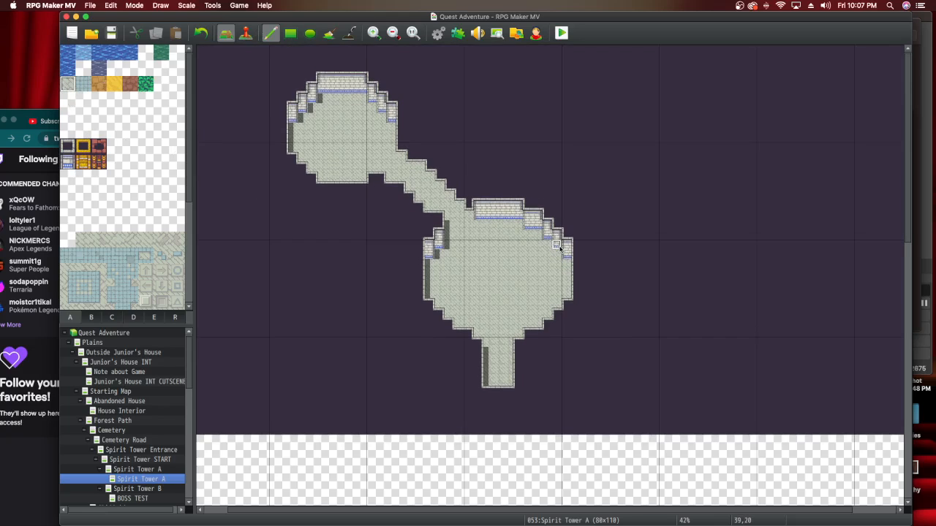
{"action": "scroll", "coordinate": [465, 235], "scroll_direction": "down", "scroll_amount": 5}
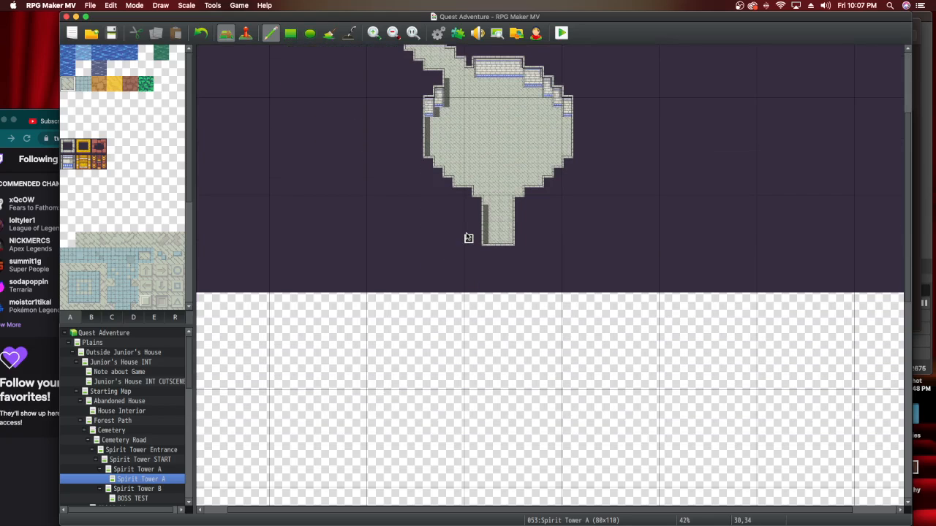
{"action": "mouse_move", "coordinate": [489, 250]}
{"action": "left_mouse_down"}
{"action": "mouse_move", "coordinate": [488, 270]}
{"action": "mouse_move", "coordinate": [497, 261]}
{"action": "left_mouse_up"}
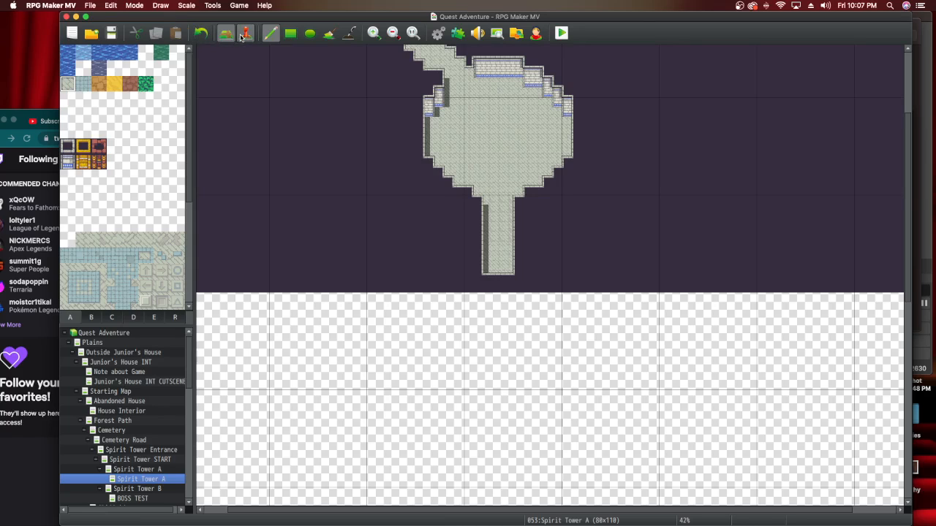
{"action": "left_click", "coordinate": [310, 32]}
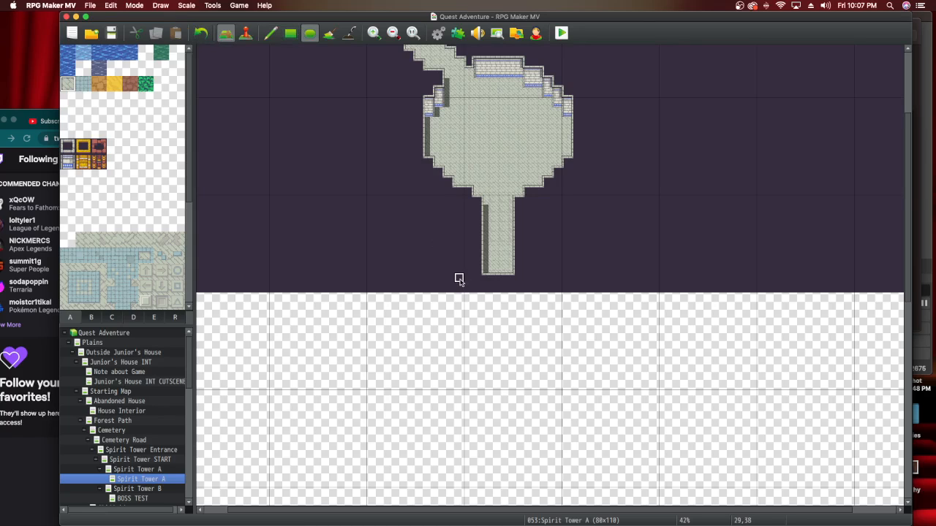
{"action": "left_click", "coordinate": [449, 278]}
{"action": "left_click_drag", "start_coordinate": [510, 338], "coordinate": [554, 389]}
Paint 2-tile-high floor passages from the lower chamber, about 6 tiles long on its right and 3 on its left.
{"action": "left_click", "coordinate": [269, 35]}
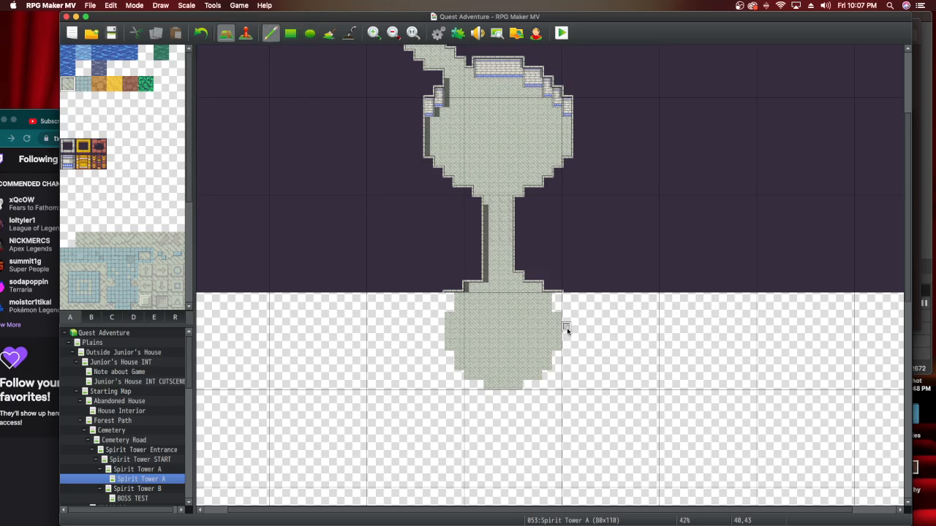
{"action": "left_click_drag", "start_coordinate": [564, 336], "coordinate": [616, 334]}
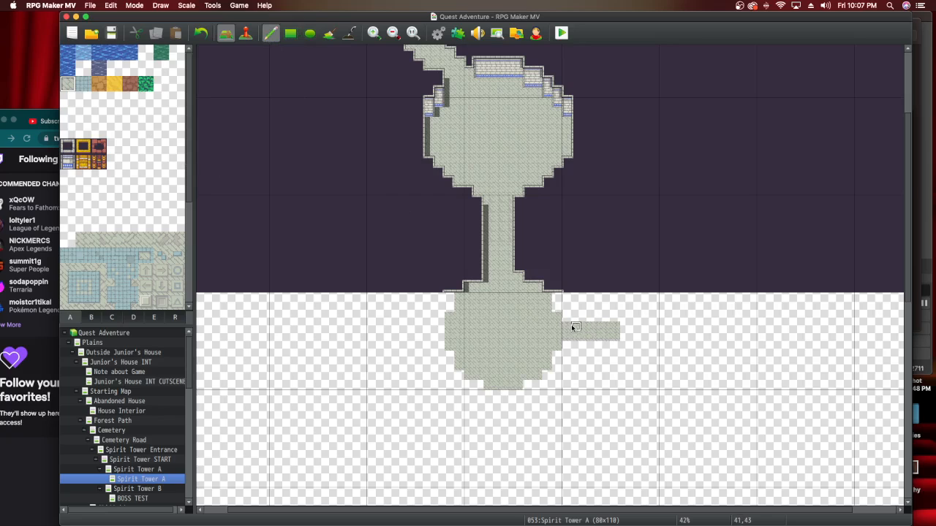
{"action": "left_click_drag", "start_coordinate": [443, 331], "coordinate": [426, 334]}
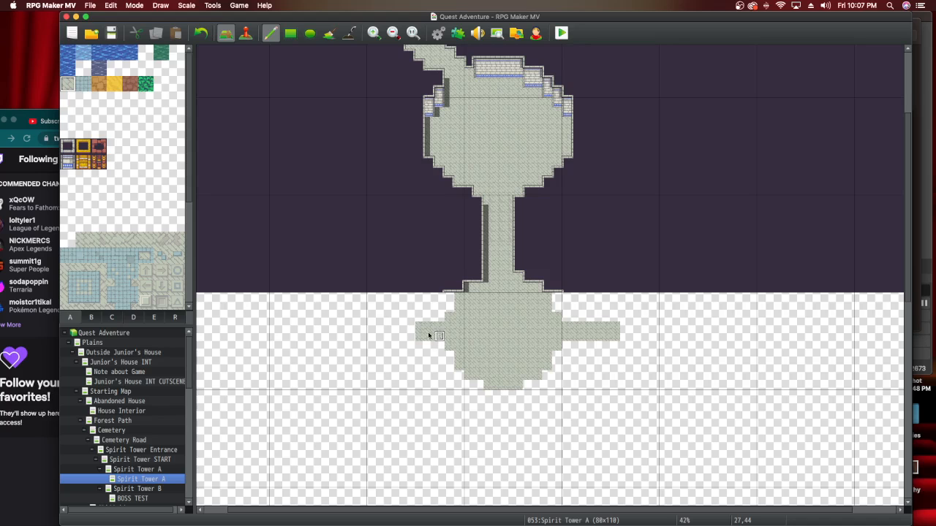
Switch to Chrome, load itch.io in place of the Patreon page and open the account's creator dashboard.
{"action": "left_click", "coordinate": [12, 169]}
{"action": "left_click_drag", "start_coordinate": [475, 123], "coordinate": [474, 39]}
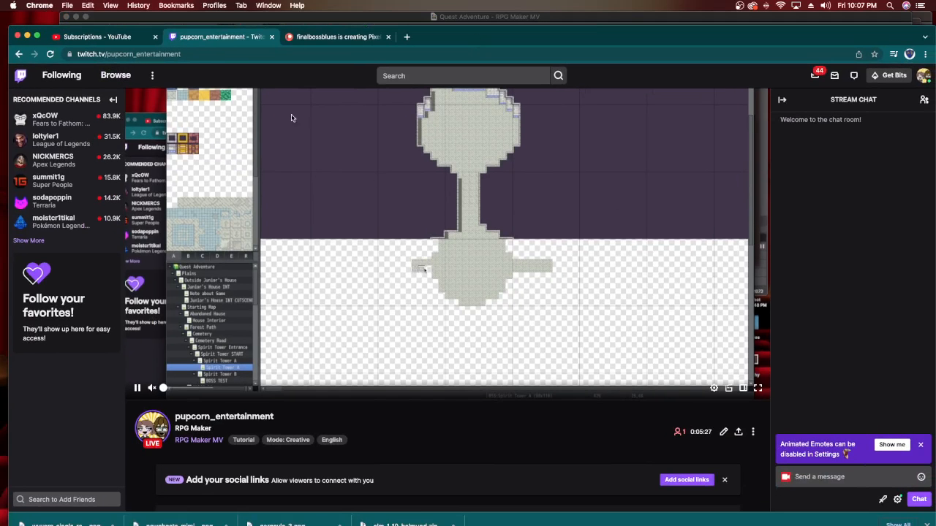
{"action": "left_click", "coordinate": [341, 37]}
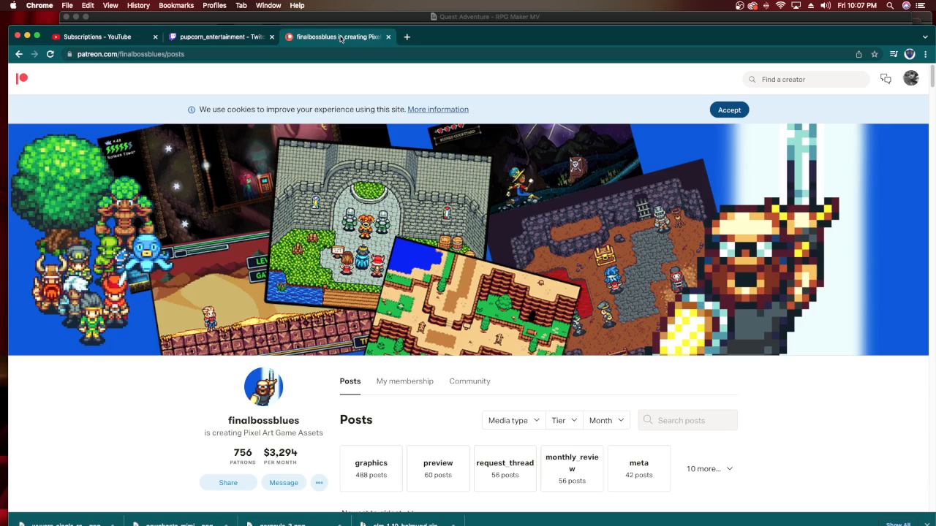
{"action": "left_click", "coordinate": [331, 54]}
{"action": "type", "text": "itch"}
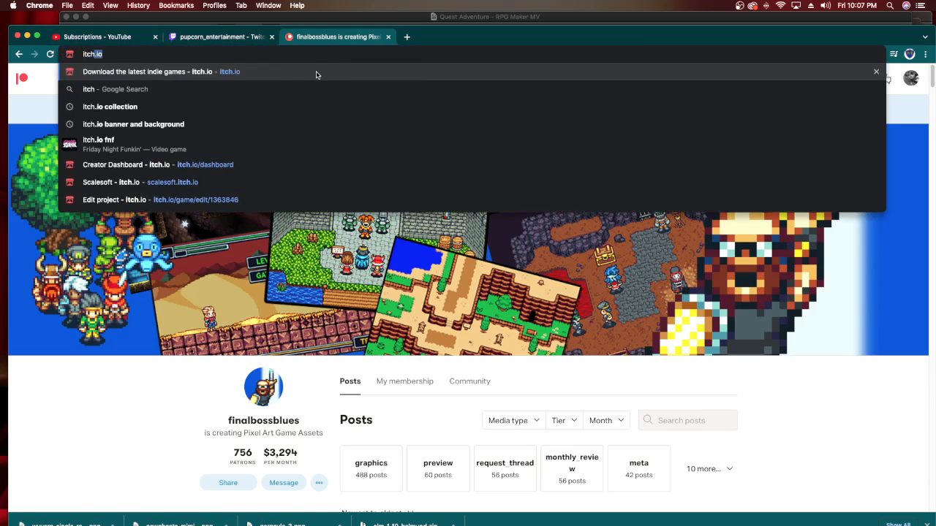
{"action": "left_click", "coordinate": [316, 71]}
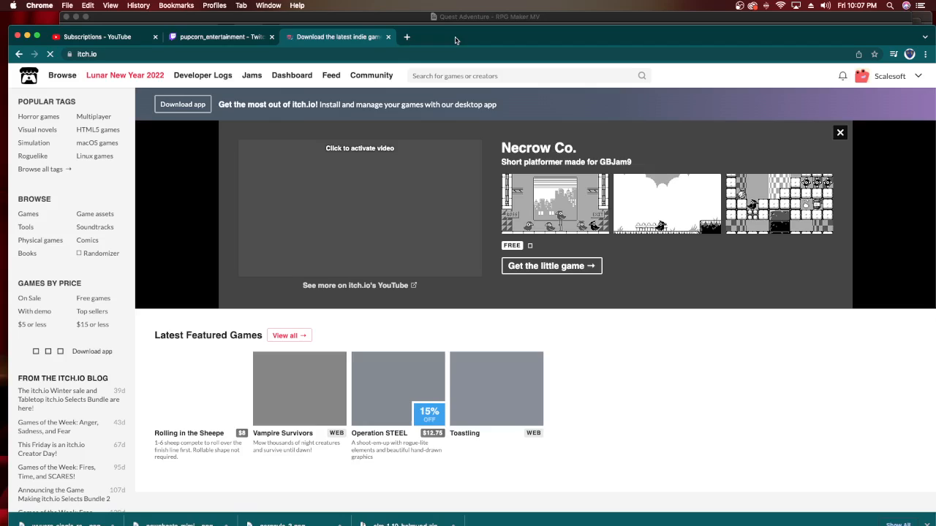
{"action": "left_click_drag", "start_coordinate": [455, 37], "coordinate": [442, 23]}
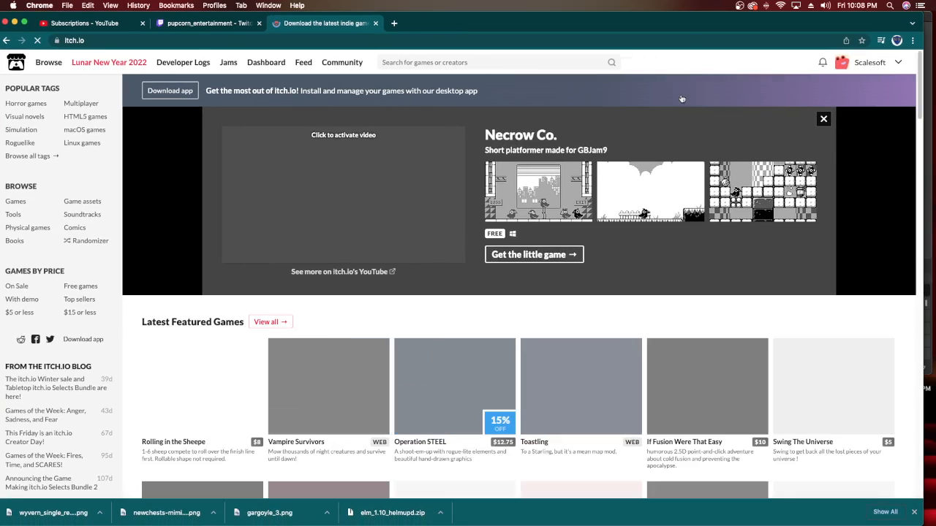
{"action": "left_click", "coordinate": [898, 63]}
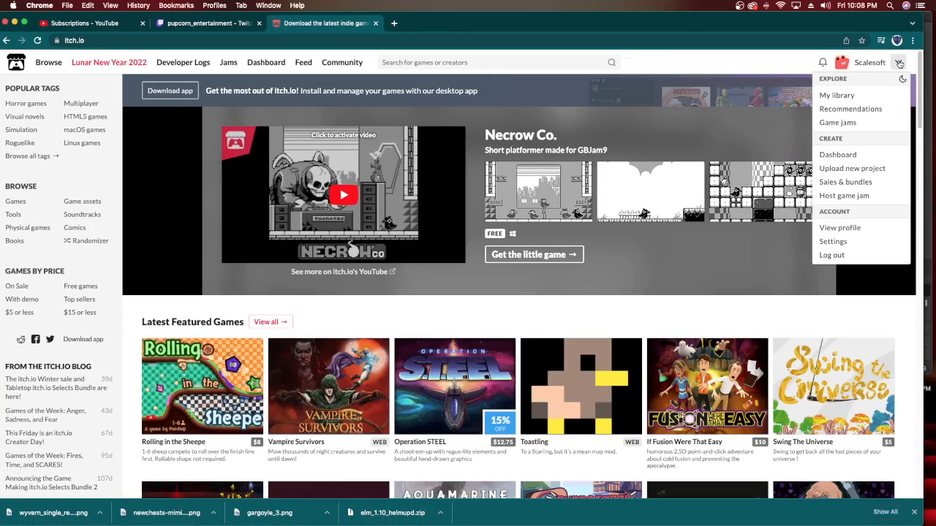
{"action": "left_click", "coordinate": [869, 157]}
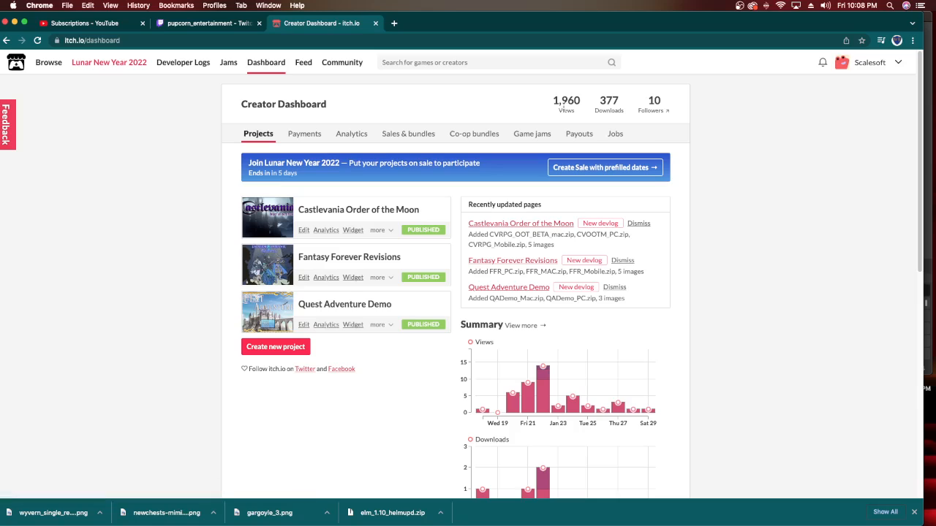
Review the views, downloads and followers figures and the rest of the itch.io creator dashboard.
{"action": "left_click_drag", "start_coordinate": [551, 104], "coordinate": [667, 107]}
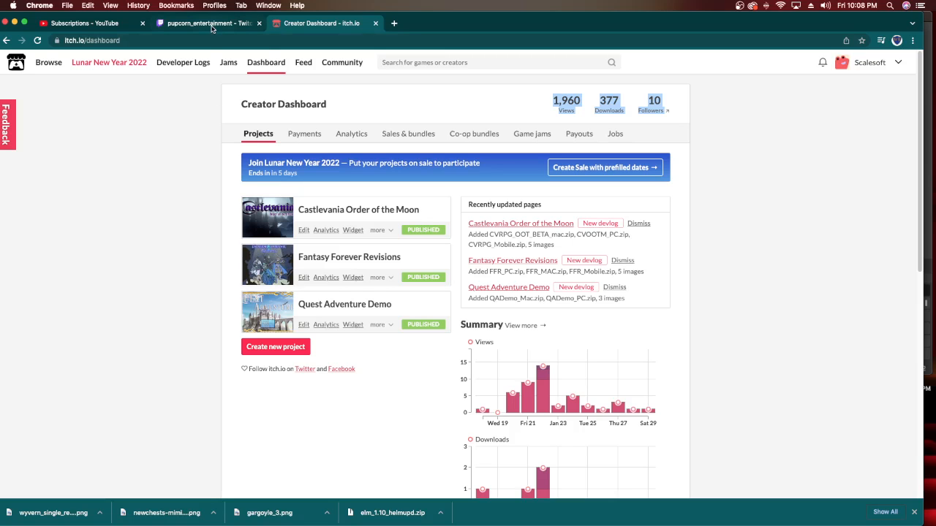
{"action": "scroll", "coordinate": [226, 292], "scroll_direction": "down", "scroll_amount": 10}
{"action": "scroll", "coordinate": [226, 293], "scroll_direction": "up", "scroll_amount": 10}
{"action": "left_click", "coordinate": [221, 187]}
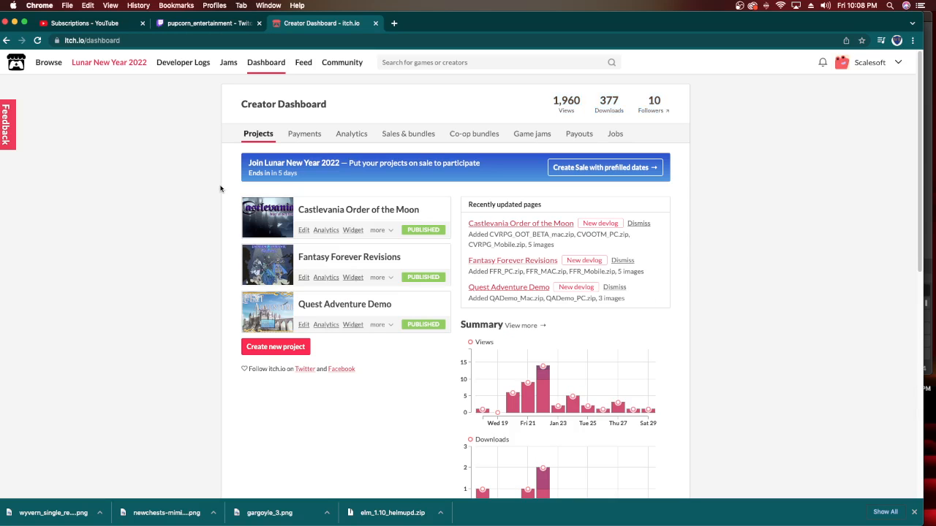
Check the live Twitch stream page and return to the map in RPG Maker MV.
{"action": "left_click", "coordinate": [208, 23]}
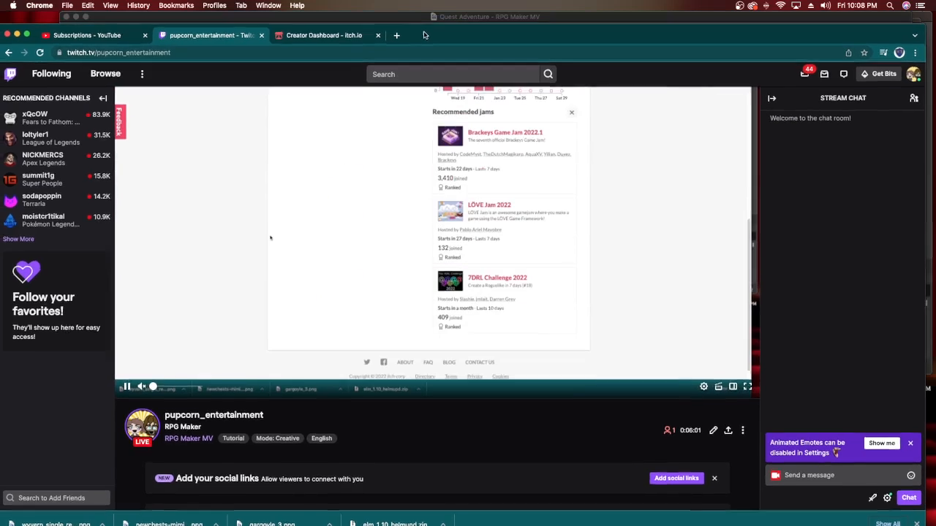
{"action": "left_click_drag", "start_coordinate": [421, 23], "coordinate": [418, 90]}
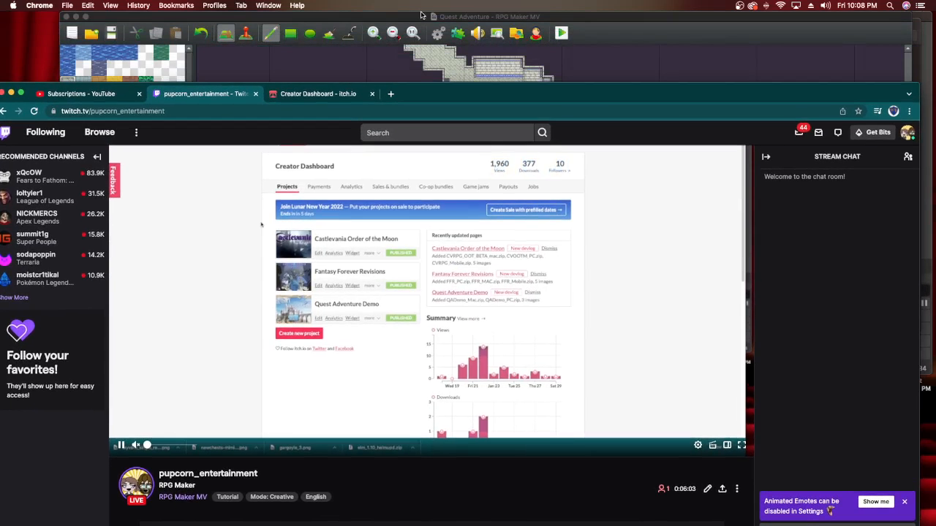
{"action": "left_click", "coordinate": [423, 16]}
Extend the lower chamber's left passage outward by about 10 floor tiles, keeping it 2 tiles high.
{"action": "scroll", "coordinate": [485, 323], "scroll_direction": "down", "scroll_amount": 1}
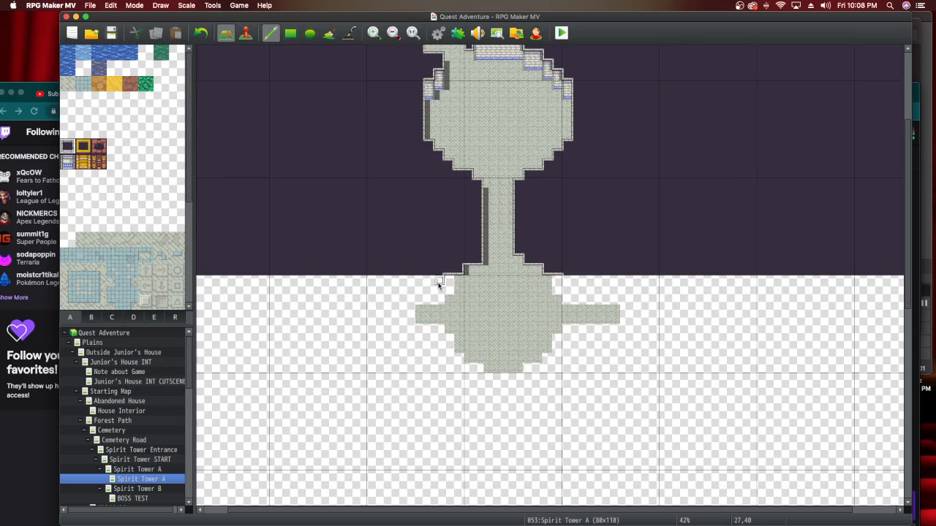
{"action": "scroll", "coordinate": [82, 99], "scroll_direction": "down", "scroll_amount": 2}
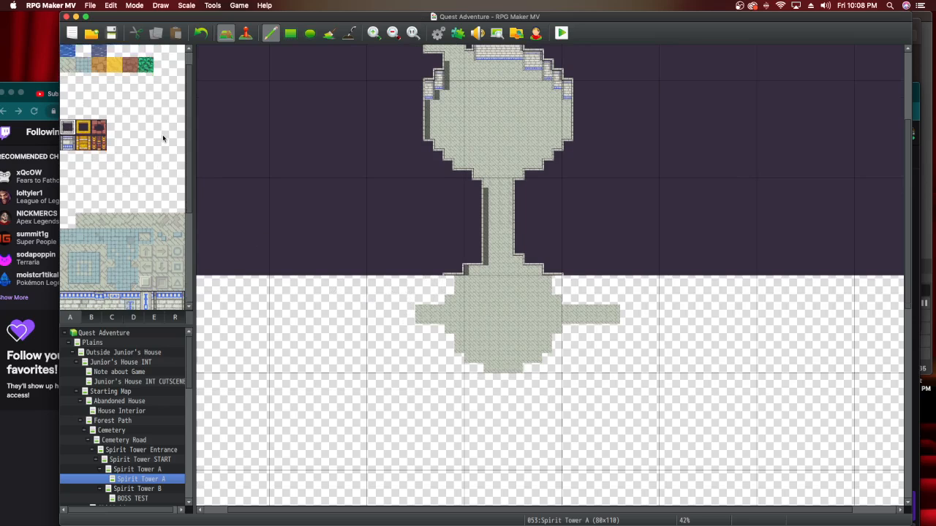
{"action": "scroll", "coordinate": [163, 138], "scroll_direction": "down", "scroll_amount": 2}
{"action": "scroll", "coordinate": [198, 193], "scroll_direction": "up", "scroll_amount": 2}
{"action": "left_click", "coordinate": [80, 182]}
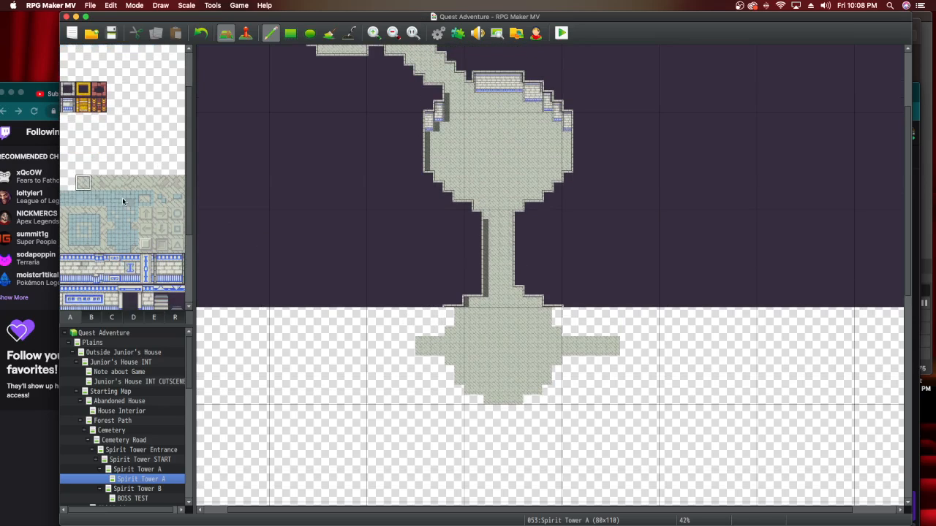
{"action": "mouse_move", "coordinate": [409, 344]}
{"action": "left_mouse_down"}
{"action": "mouse_move", "coordinate": [324, 344]}
{"action": "mouse_move", "coordinate": [411, 354]}
{"action": "left_mouse_up"}
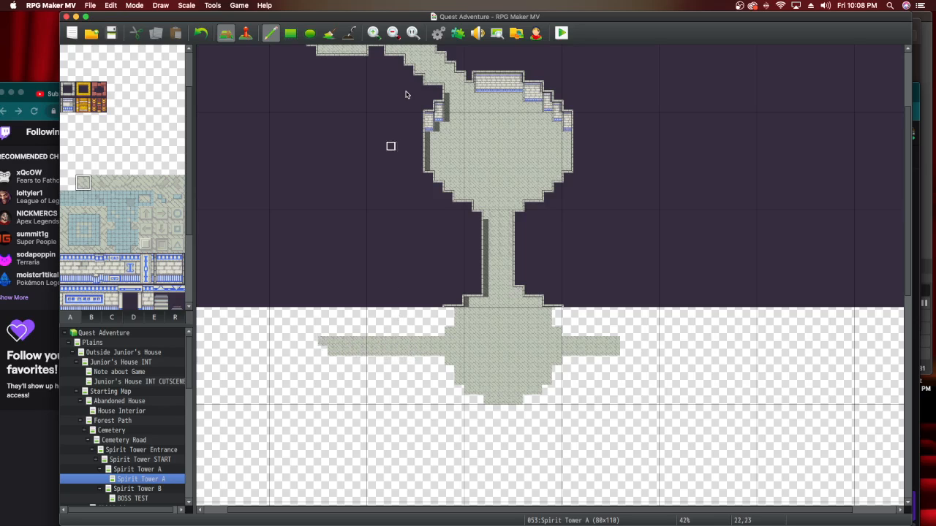
Paint a round floor chamber about 14 tiles wide and 11 high at the end of the lower chamber's right passage.
{"action": "left_click", "coordinate": [393, 33]}
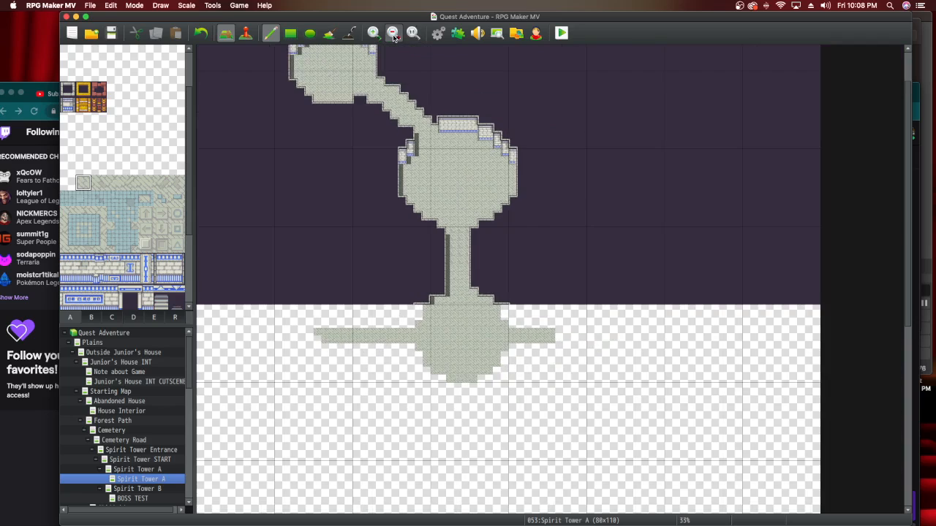
{"action": "left_click", "coordinate": [393, 33]}
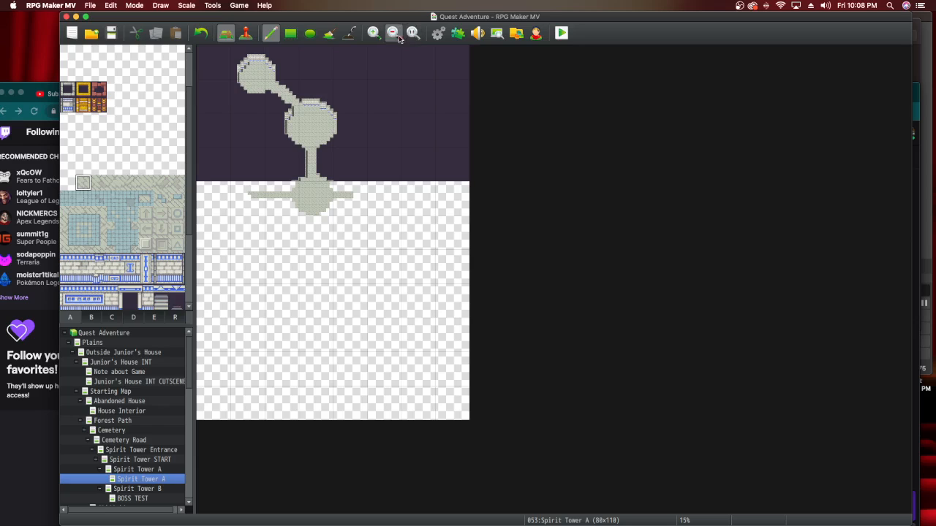
{"action": "left_click", "coordinate": [373, 33]}
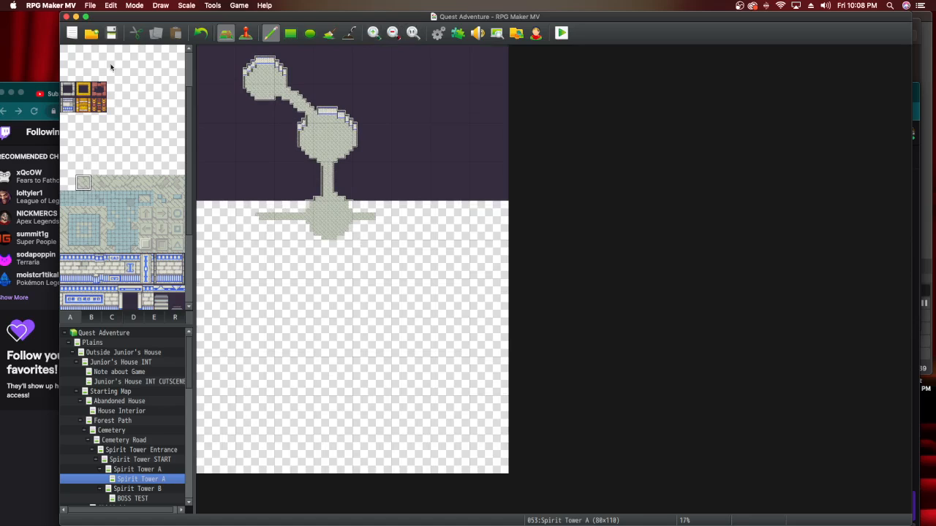
{"action": "left_click", "coordinate": [309, 33]}
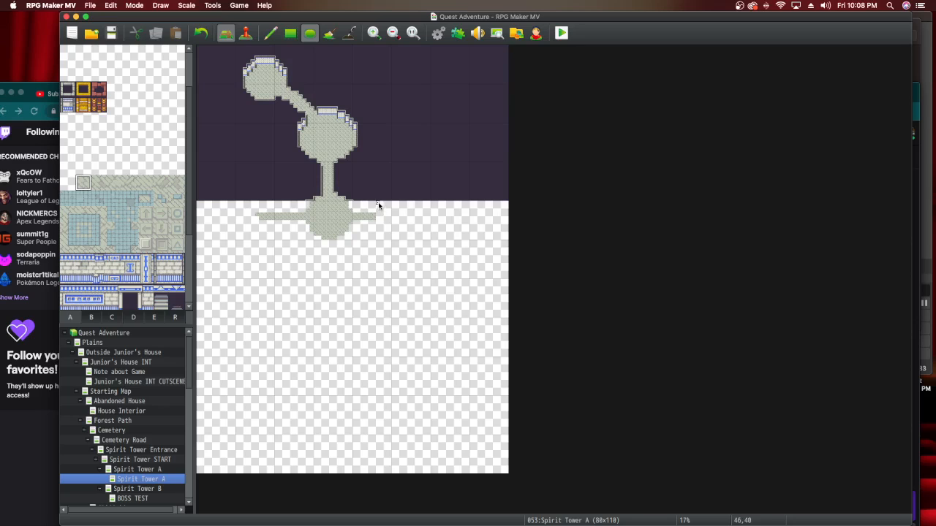
{"action": "left_click_drag", "start_coordinate": [400, 241], "coordinate": [428, 246]}
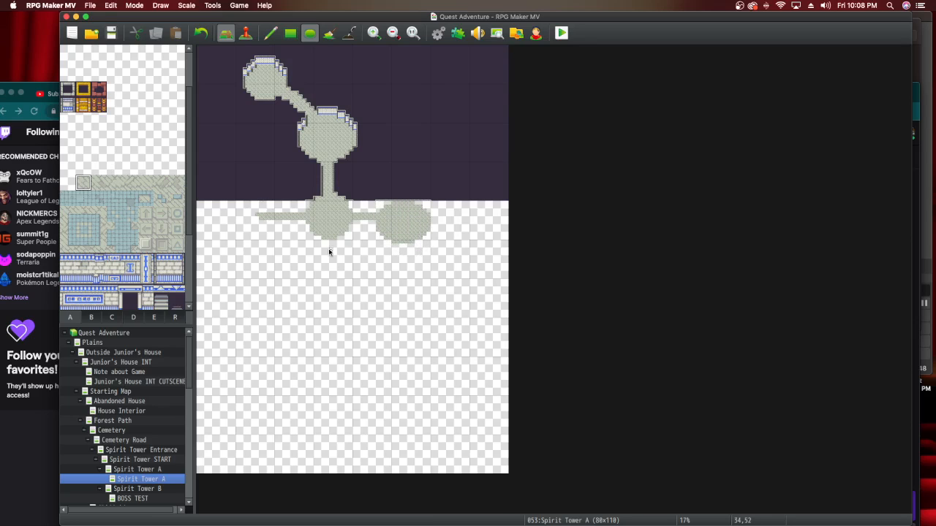
Paint a diagonal floor passage running down and to the left from the right-hand chamber.
{"action": "left_click", "coordinate": [271, 34]}
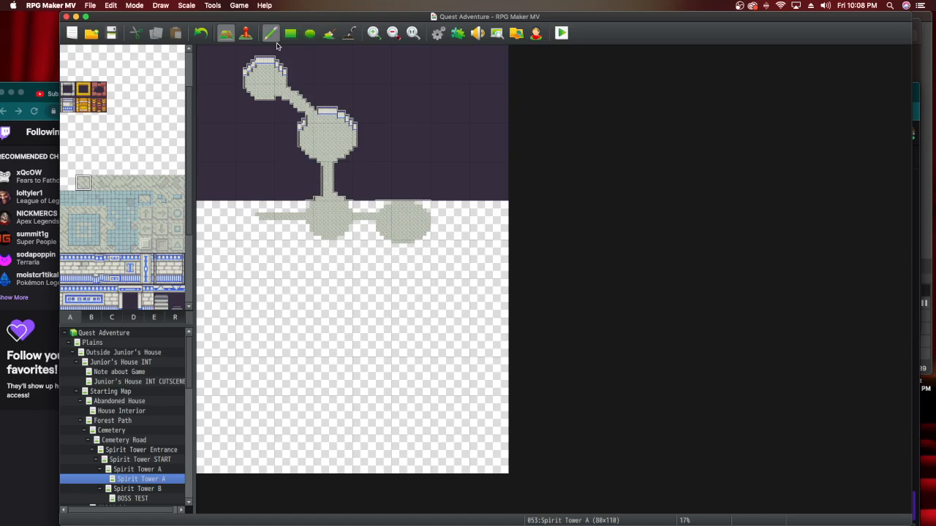
{"action": "mouse_move", "coordinate": [388, 244]}
{"action": "left_mouse_down"}
{"action": "mouse_move", "coordinate": [351, 278]}
{"action": "mouse_move", "coordinate": [391, 243]}
{"action": "left_mouse_up"}
{"action": "left_click", "coordinate": [201, 33]}
{"action": "left_click_drag", "start_coordinate": [388, 241], "coordinate": [368, 263]}
Add a round chamber about 13 tiles wide at the diagonal passage's lower end and link it to the central chamber above with a short passage.
{"action": "left_click", "coordinate": [310, 32]}
{"action": "left_click_drag", "start_coordinate": [330, 266], "coordinate": [357, 287]}
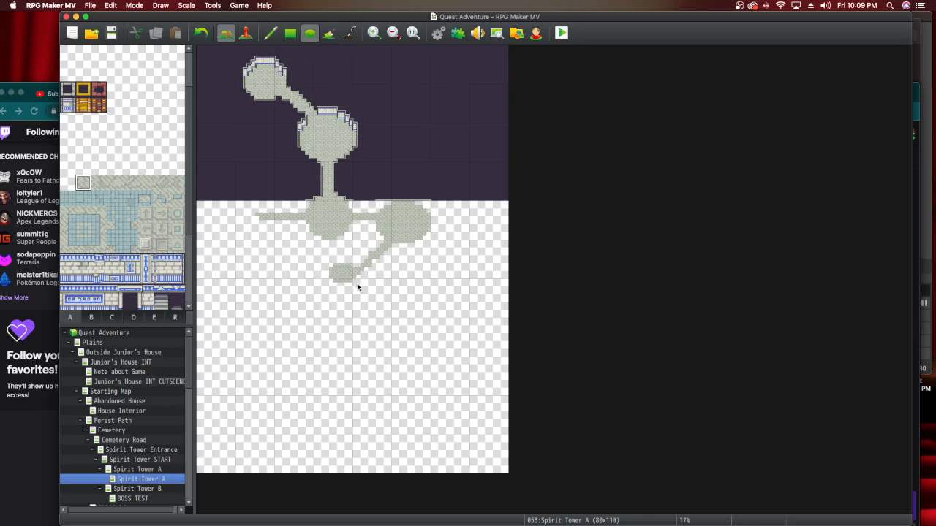
{"action": "left_click_drag", "start_coordinate": [373, 307], "coordinate": [376, 307]}
{"action": "left_click", "coordinate": [271, 34]}
{"action": "left_click_drag", "start_coordinate": [335, 236], "coordinate": [345, 263]}
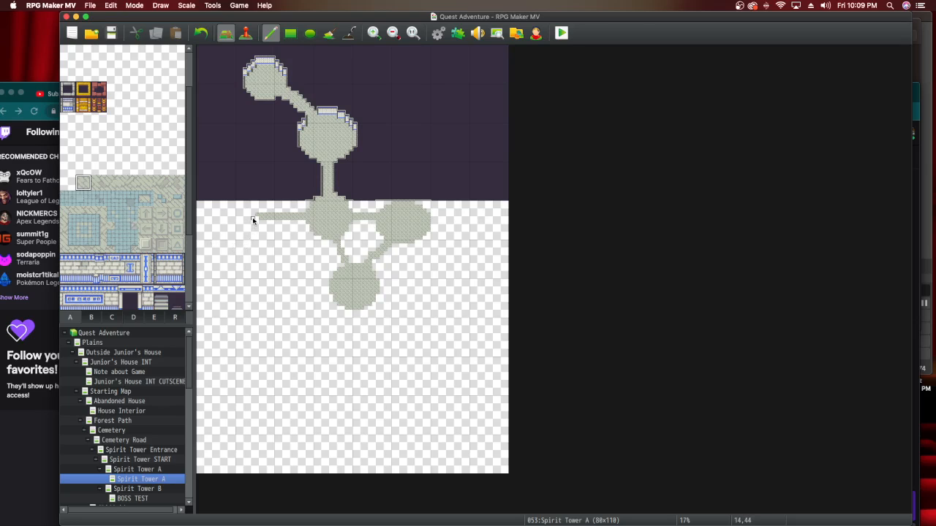
Flood-fill the empty areas around and between the chambers with the dark grey-framed wall-top tile.
{"action": "left_click", "coordinate": [67, 91]}
{"action": "left_click", "coordinate": [332, 35]}
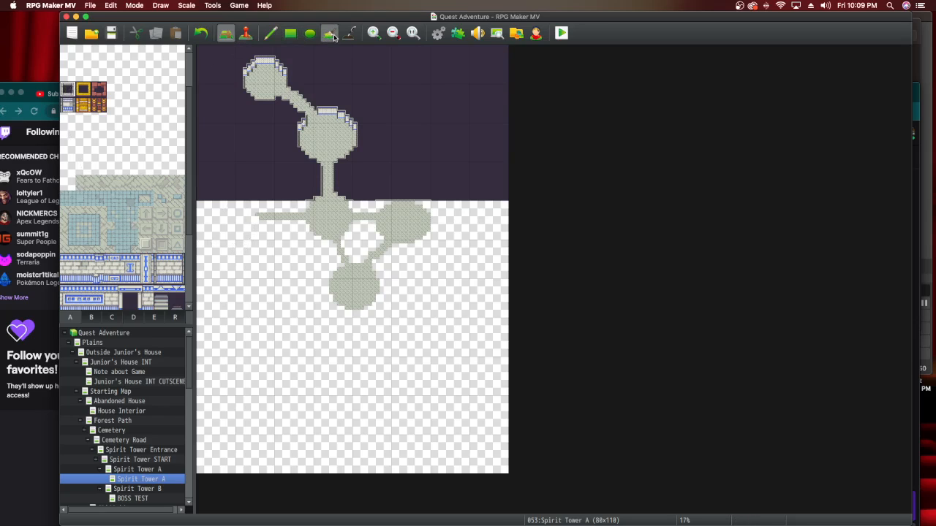
{"action": "left_click", "coordinate": [427, 286]}
{"action": "left_click", "coordinate": [352, 239]}
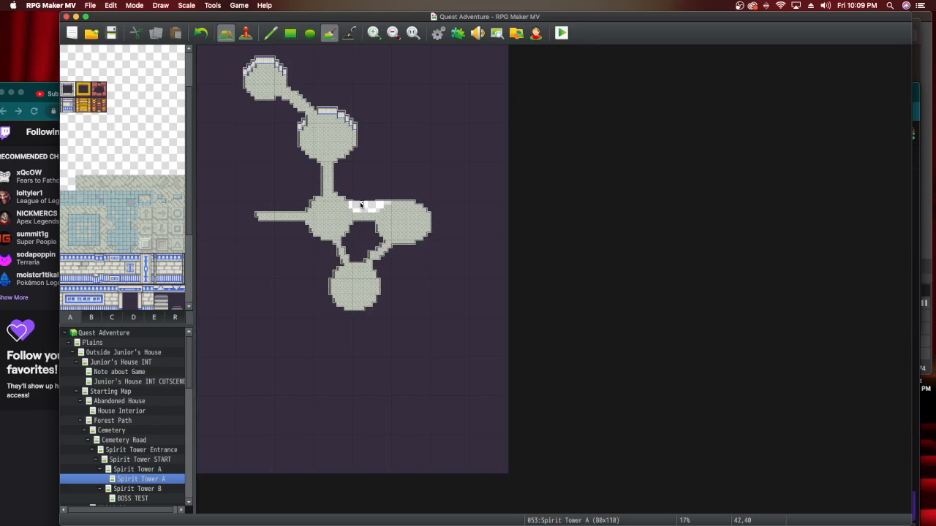
{"action": "left_click", "coordinate": [361, 206]}
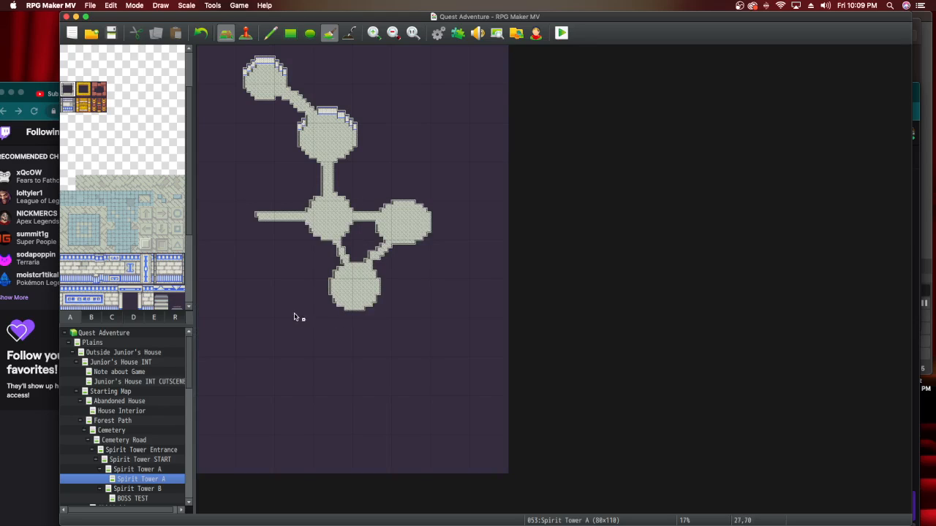
Paint a round chamber about 11 tiles wide at the left passage's end and a second one above it, joined by a narrow passage.
{"action": "left_click", "coordinate": [85, 184]}
{"action": "left_click", "coordinate": [271, 32]}
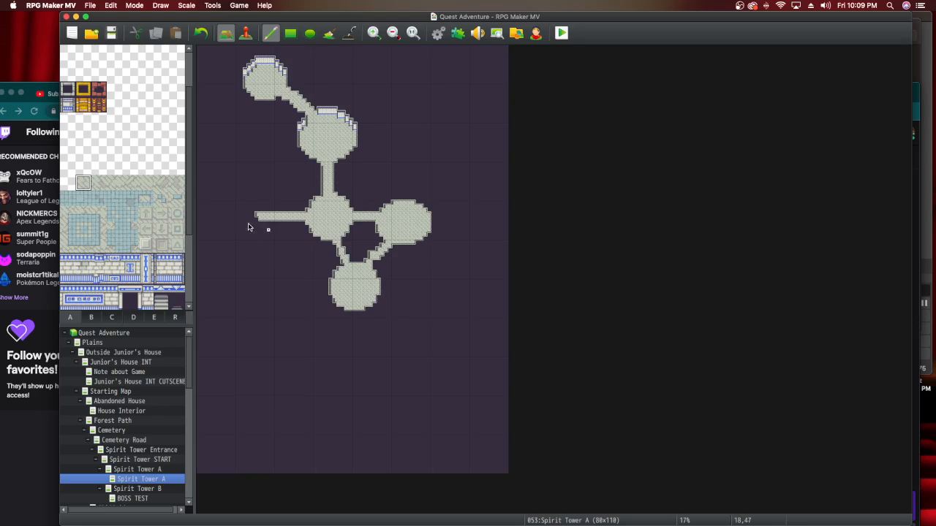
{"action": "left_click", "coordinate": [310, 33]}
{"action": "left_click_drag", "start_coordinate": [217, 197], "coordinate": [257, 239]}
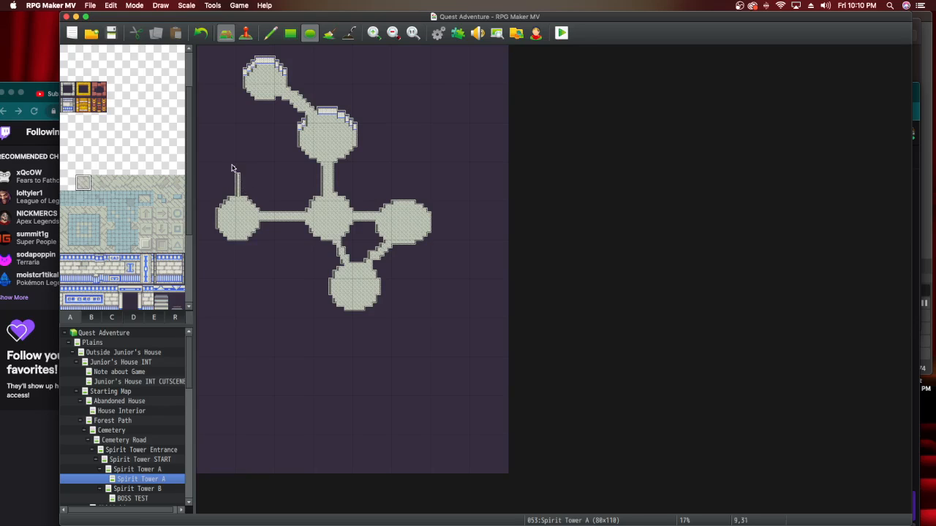
{"action": "left_click_drag", "start_coordinate": [221, 149], "coordinate": [258, 181]}
Paint two diagonal floor passages descending from the lower central chamber, a straight one to the right and a bent one to the left.
{"action": "left_click_drag", "start_coordinate": [340, 309], "coordinate": [331, 327]}
{"action": "left_click", "coordinate": [200, 33]}
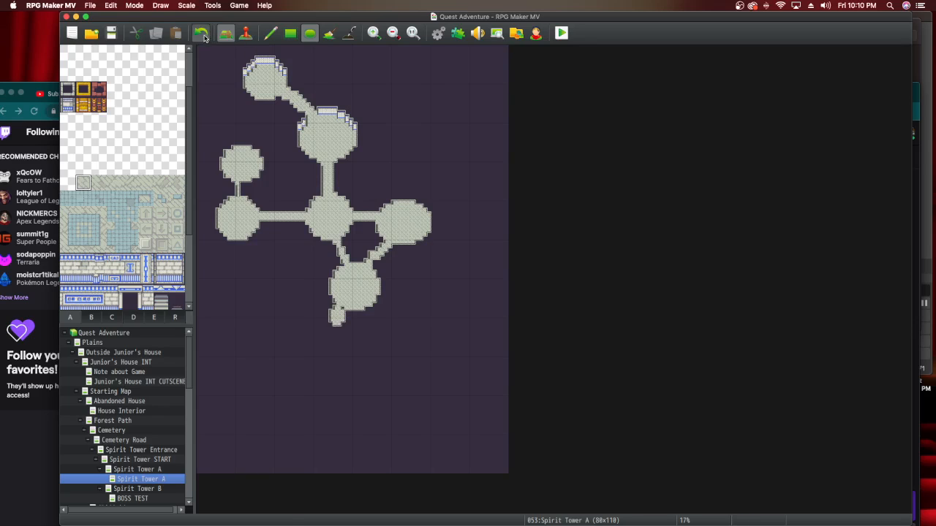
{"action": "left_click", "coordinate": [270, 33]}
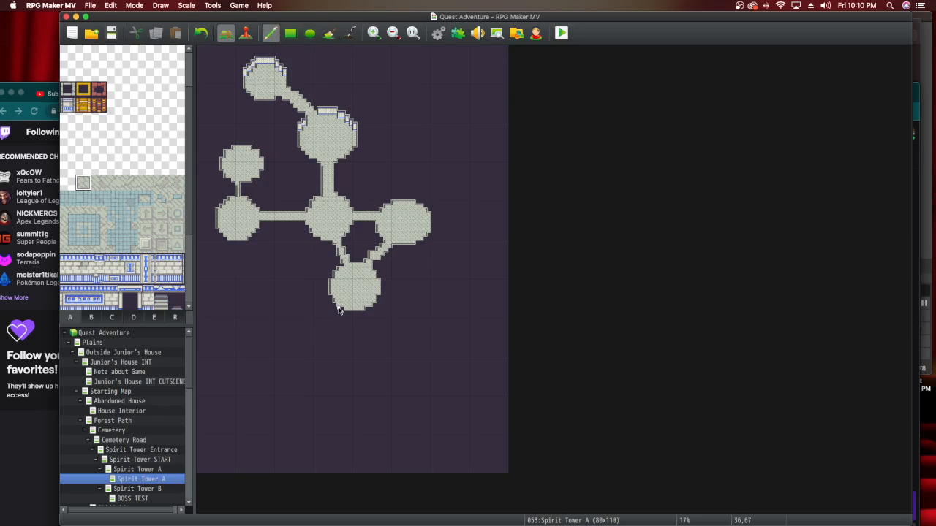
{"action": "mouse_move", "coordinate": [338, 310]}
{"action": "left_mouse_down"}
{"action": "mouse_move", "coordinate": [305, 337]}
{"action": "mouse_move", "coordinate": [322, 323]}
{"action": "left_mouse_up"}
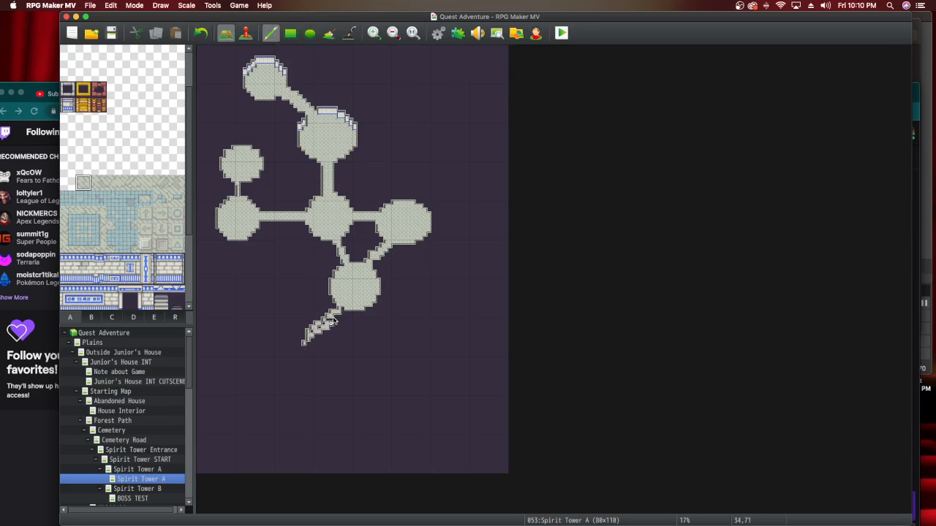
{"action": "left_click", "coordinate": [201, 33]}
{"action": "mouse_move", "coordinate": [334, 307]}
{"action": "left_mouse_down"}
{"action": "mouse_move", "coordinate": [304, 336]}
{"action": "mouse_move", "coordinate": [339, 309]}
{"action": "mouse_move", "coordinate": [373, 316]}
{"action": "mouse_move", "coordinate": [384, 339]}
{"action": "mouse_move", "coordinate": [369, 309]}
{"action": "left_mouse_up"}
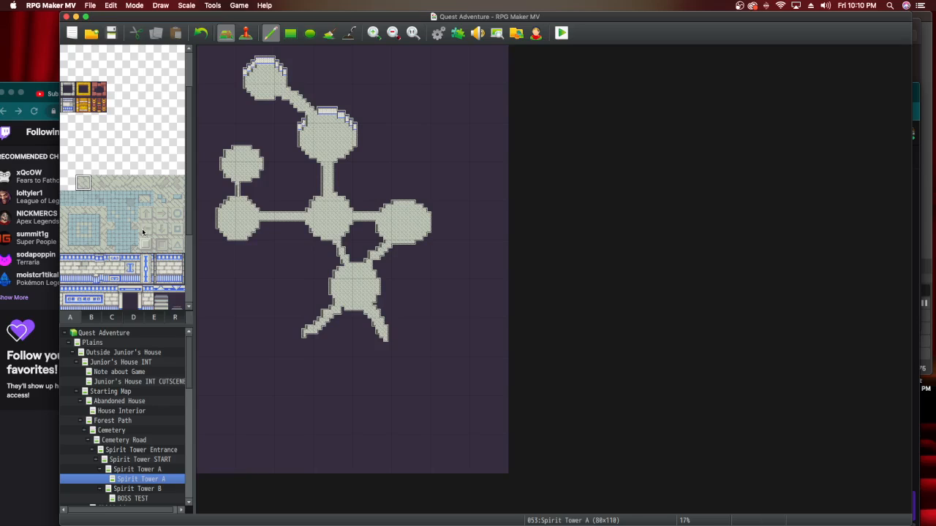
{"action": "mouse_move", "coordinate": [307, 340]}
{"action": "left_mouse_down"}
{"action": "mouse_move", "coordinate": [332, 363]}
{"action": "mouse_move", "coordinate": [322, 359]}
{"action": "left_mouse_up"}
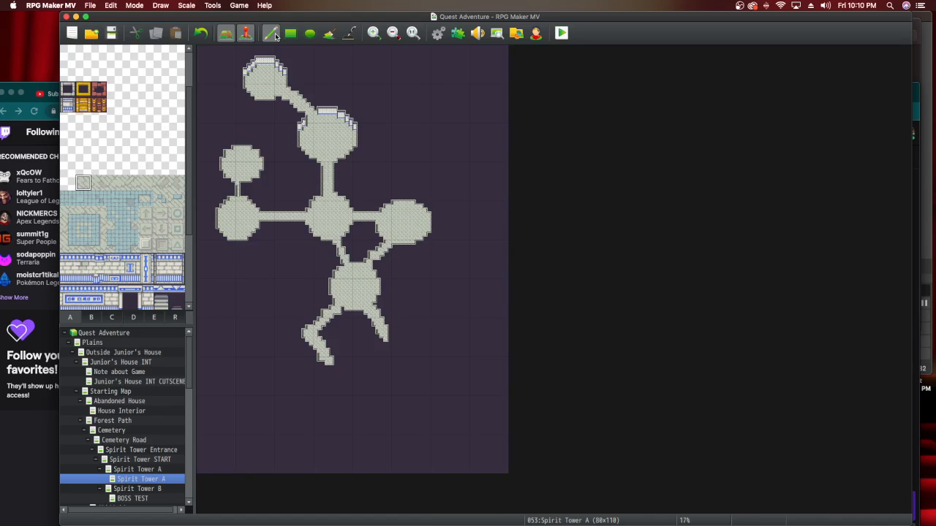
Paint round chambers at the ends of the two descending passages, about 13 tiles wide on the right and 11 on the left.
{"action": "left_click", "coordinate": [310, 33]}
{"action": "left_click_drag", "start_coordinate": [386, 324], "coordinate": [427, 371]}
{"action": "left_click_drag", "start_coordinate": [307, 364], "coordinate": [346, 408]}
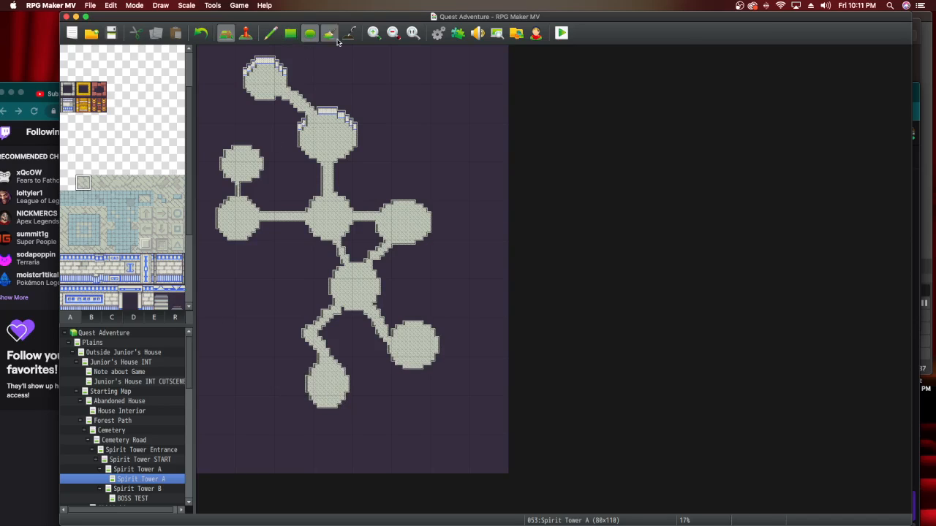
{"action": "left_click", "coordinate": [372, 34]}
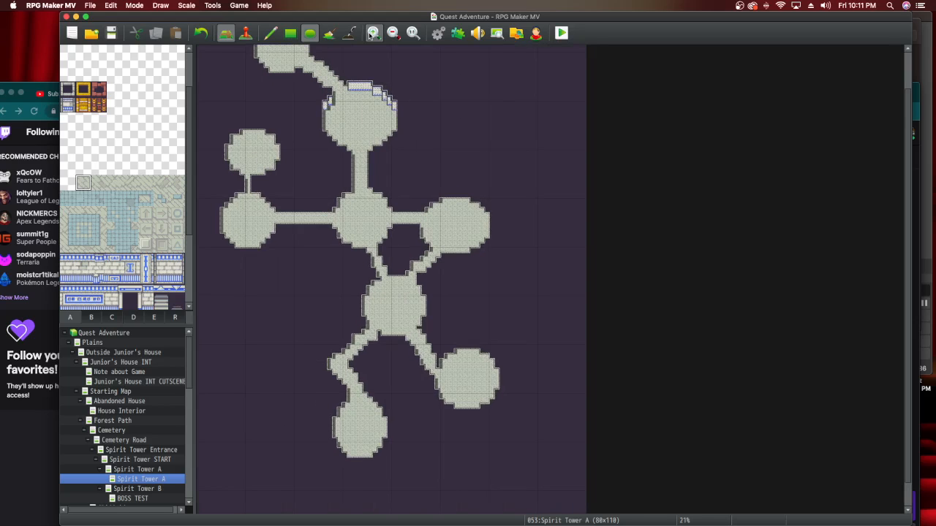
Paint the white brick wall tile with blue trim along the upper rim of the leftmost upper round chamber.
{"action": "left_click", "coordinate": [372, 34]}
{"action": "left_click", "coordinate": [372, 34]}
{"action": "left_click", "coordinate": [372, 33]}
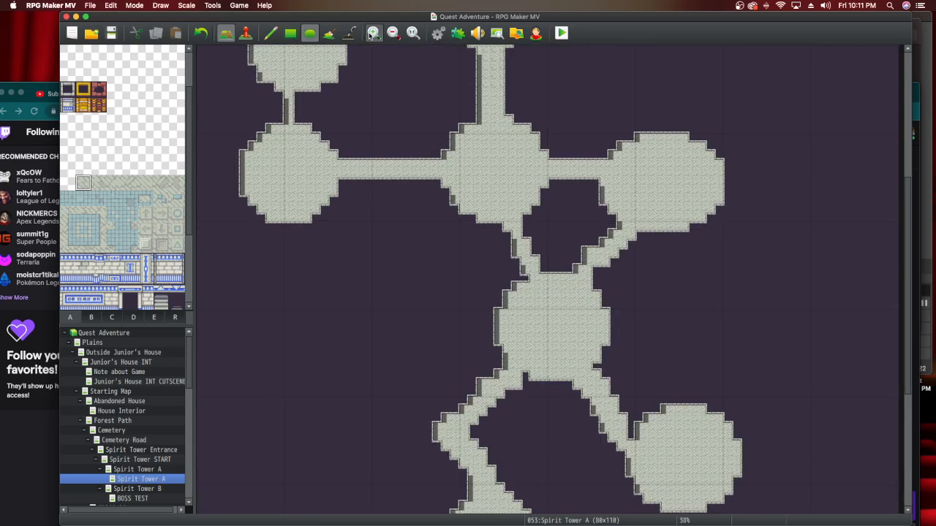
{"action": "left_click", "coordinate": [372, 34]}
{"action": "scroll", "coordinate": [376, 261], "scroll_direction": "up", "scroll_amount": 8}
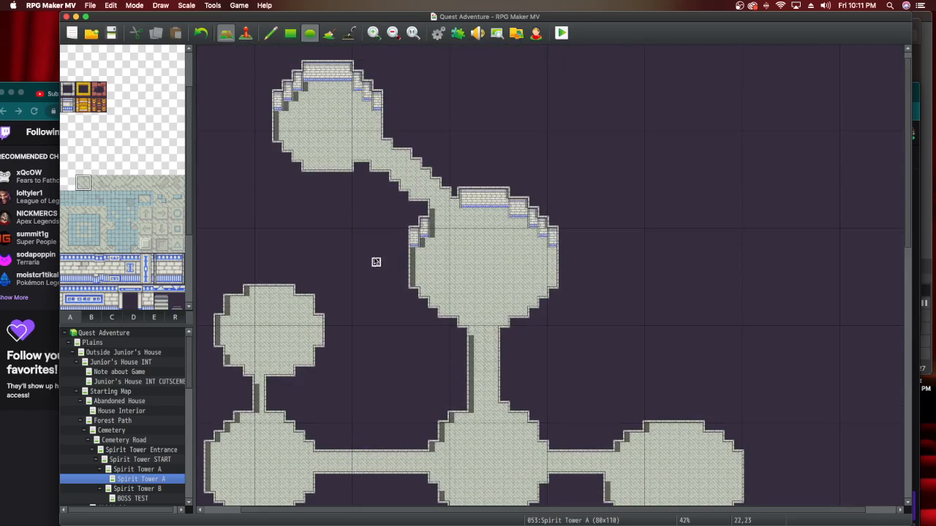
{"action": "left_click", "coordinate": [68, 106]}
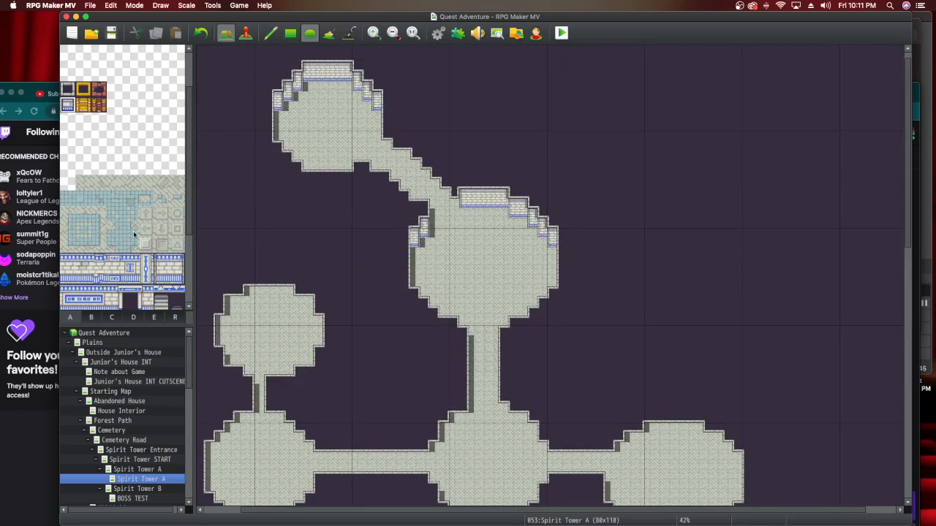
{"action": "mouse_move", "coordinate": [249, 291]}
{"action": "left_mouse_down"}
{"action": "mouse_move", "coordinate": [290, 293]}
{"action": "mouse_move", "coordinate": [287, 299]}
{"action": "left_mouse_up"}
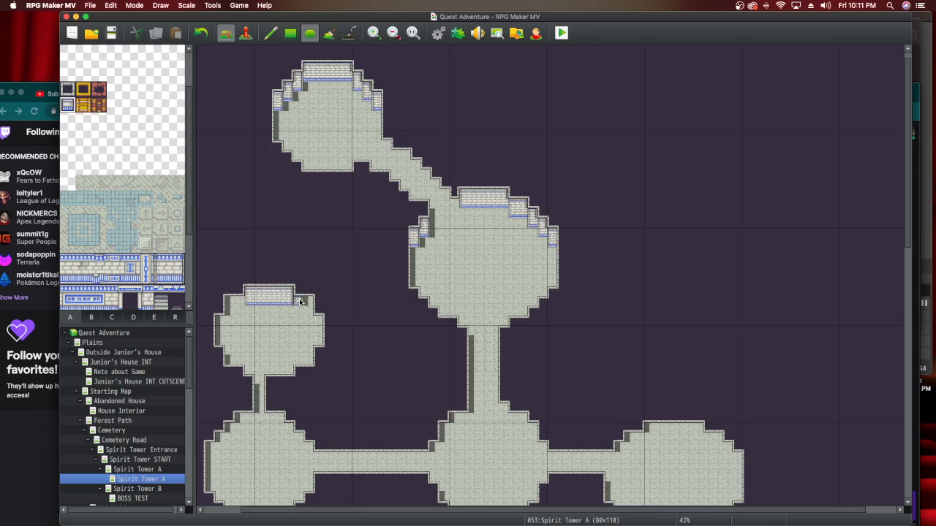
{"action": "left_click", "coordinate": [305, 308]}
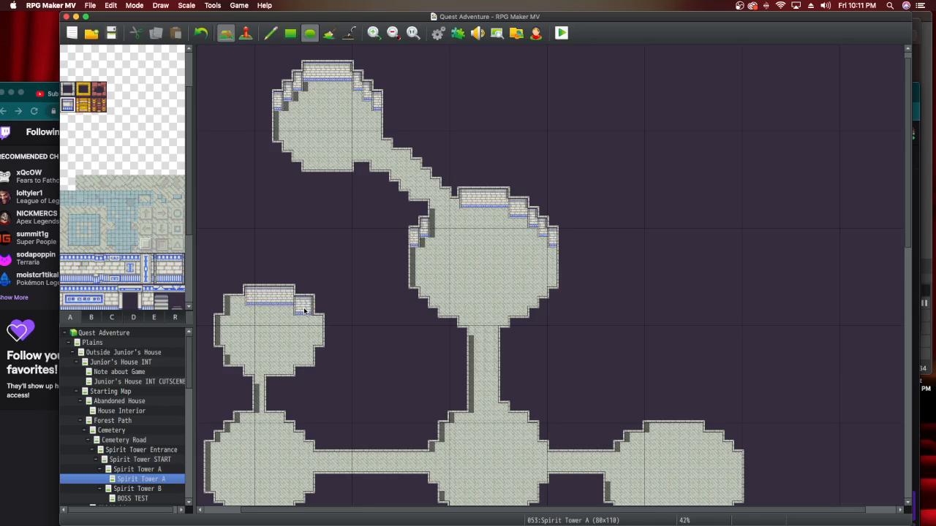
{"action": "left_click", "coordinate": [229, 313]}
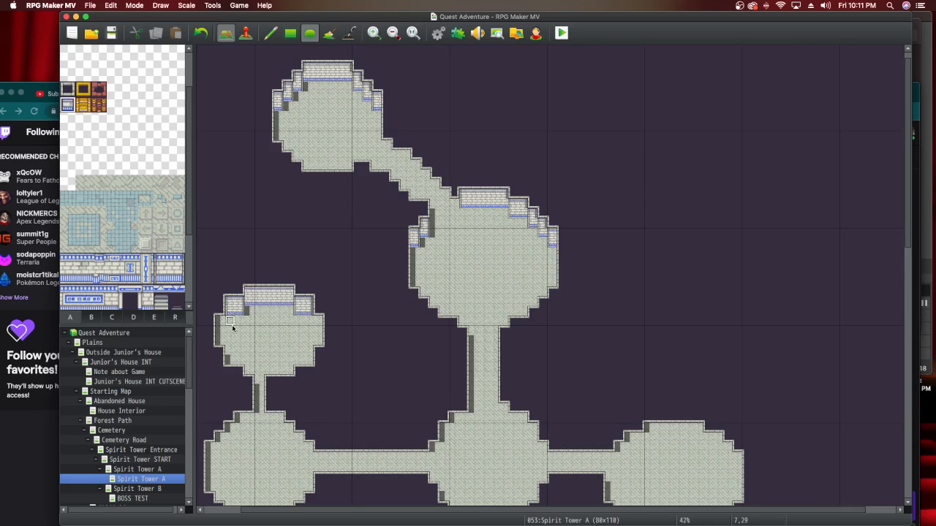
{"action": "scroll", "coordinate": [228, 311], "scroll_direction": "down", "scroll_amount": 3}
{"action": "left_click", "coordinate": [224, 269]}
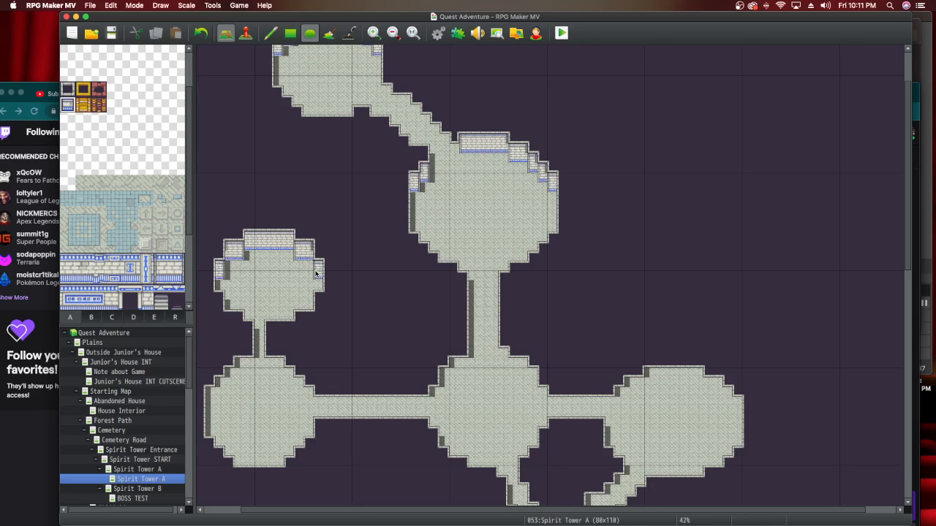
Check the layout of the original Spirit Tower A map, and return to the duplicated map.
{"action": "scroll", "coordinate": [299, 317], "scroll_direction": "up", "scroll_amount": 3}
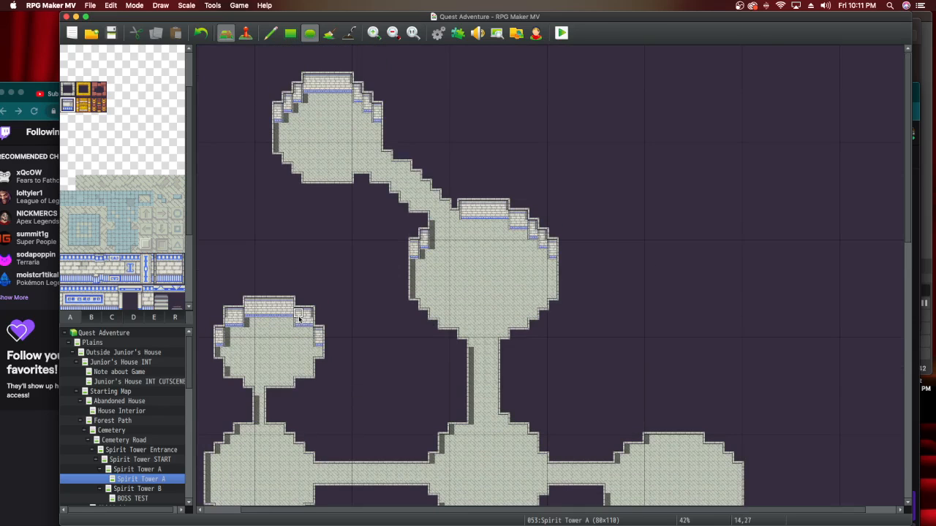
{"action": "left_click", "coordinate": [147, 469]}
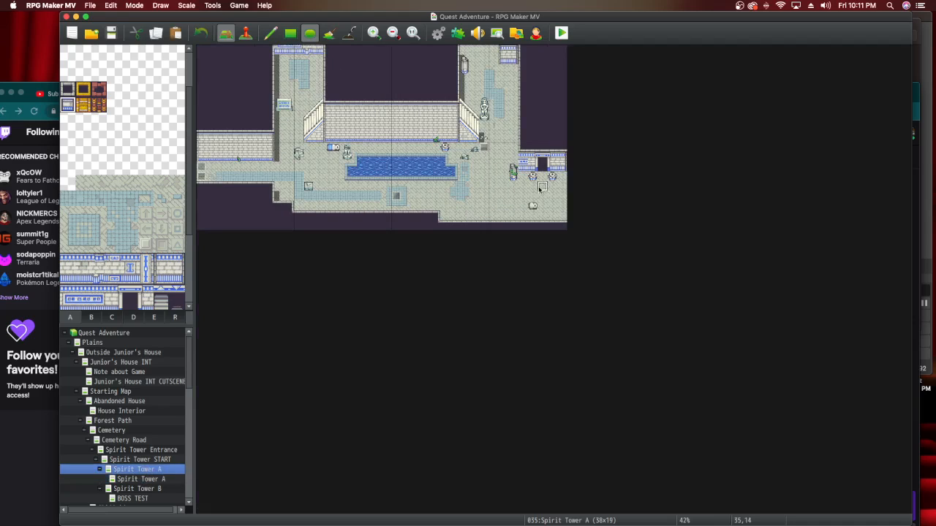
{"action": "left_click", "coordinate": [154, 479]}
Draw a one-tile-wide floor passage about two tiles long from the bottom of the lowest chamber with the Pencil tool.
{"action": "scroll", "coordinate": [385, 425], "scroll_direction": "down", "scroll_amount": 10}
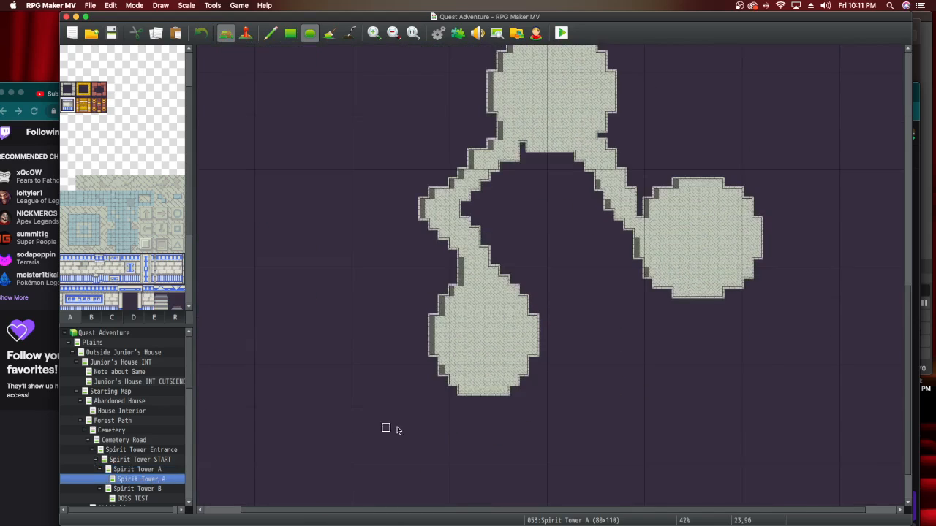
{"action": "scroll", "coordinate": [386, 428], "scroll_direction": "down", "scroll_amount": 3}
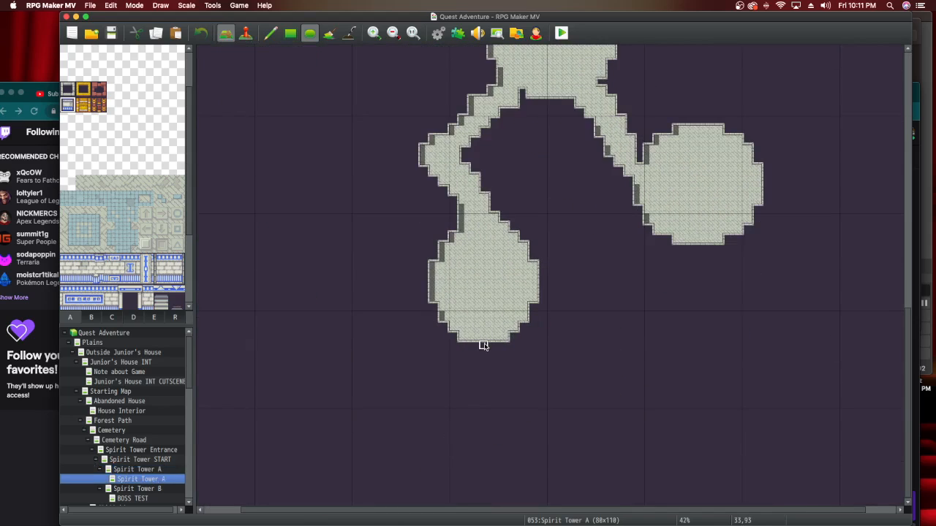
{"action": "left_click", "coordinate": [84, 183]}
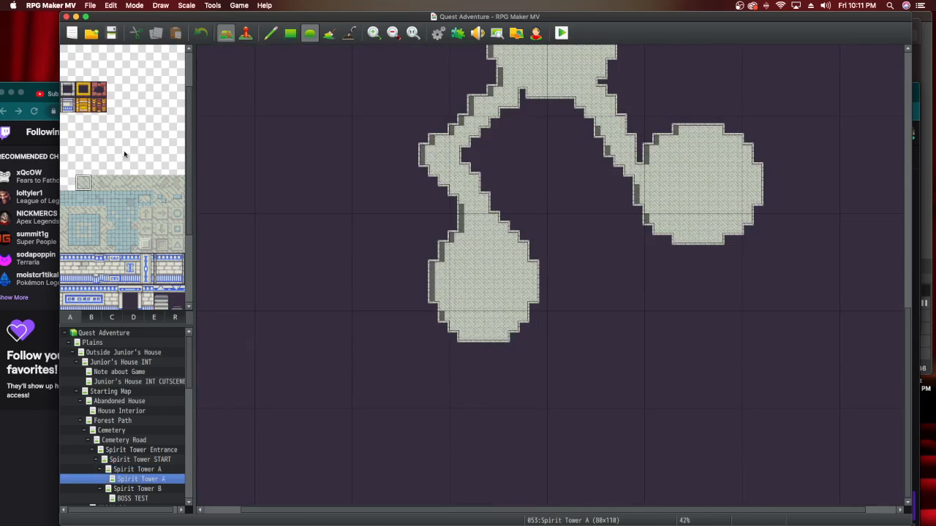
{"action": "left_click", "coordinate": [269, 33]}
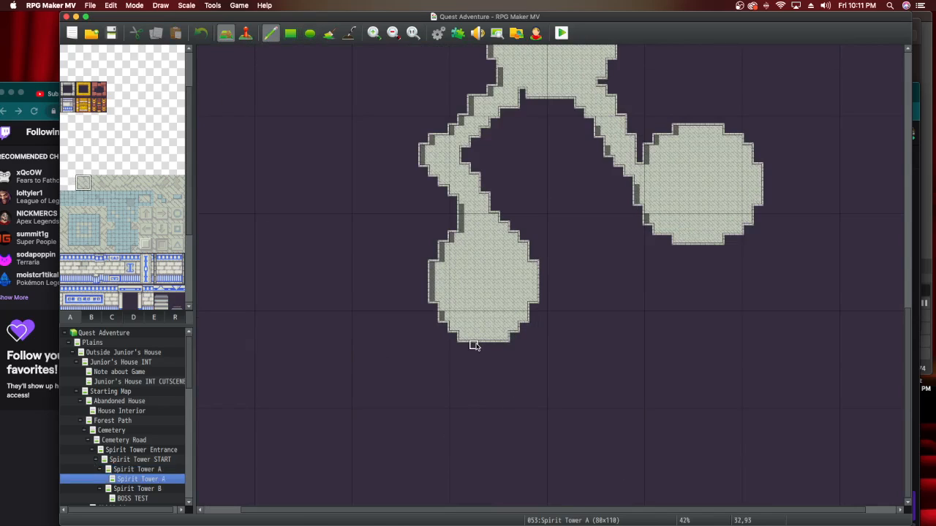
{"action": "left_click_drag", "start_coordinate": [482, 345], "coordinate": [482, 357]}
{"action": "scroll", "coordinate": [484, 385], "scroll_direction": "up", "scroll_amount": 3}
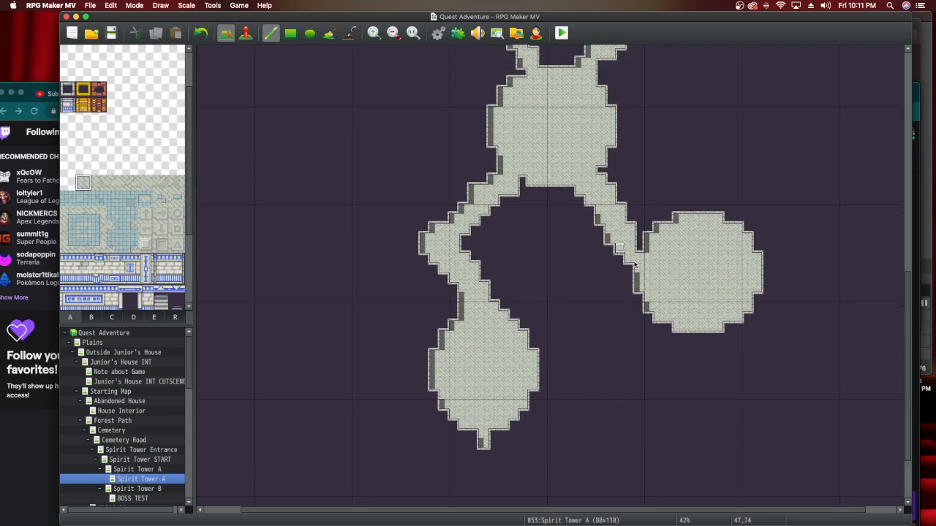
Paint the white brick wall tile along the upper edge of the horizontal passage between the left and central chambers.
{"action": "scroll", "coordinate": [569, 207], "scroll_direction": "up", "scroll_amount": 10}
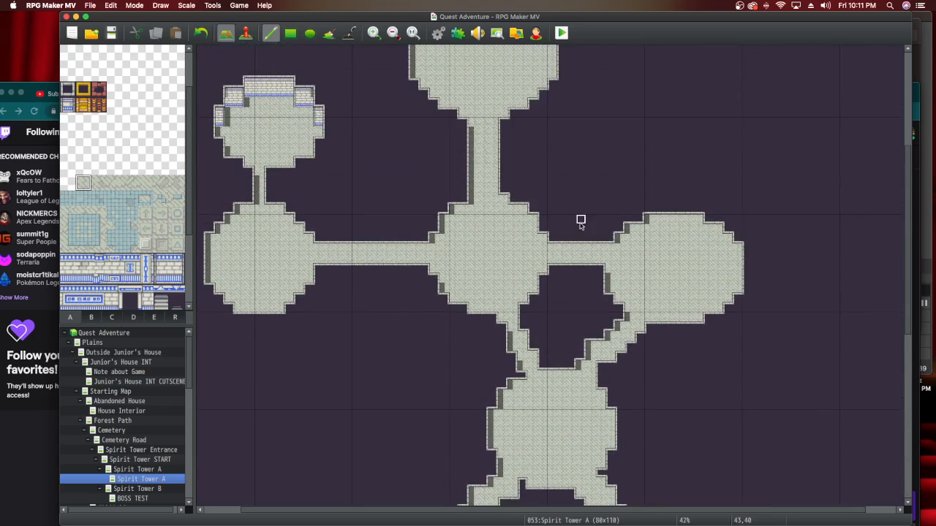
{"action": "scroll", "coordinate": [390, 249], "scroll_direction": "up", "scroll_amount": 6}
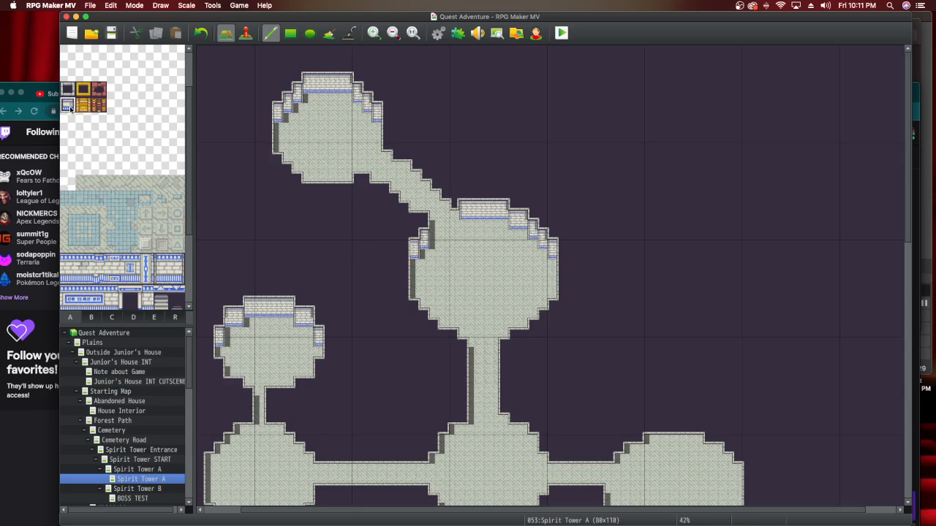
{"action": "scroll", "coordinate": [232, 353], "scroll_direction": "down", "scroll_amount": 3}
{"action": "scroll", "coordinate": [233, 353], "scroll_direction": "down", "scroll_amount": 1}
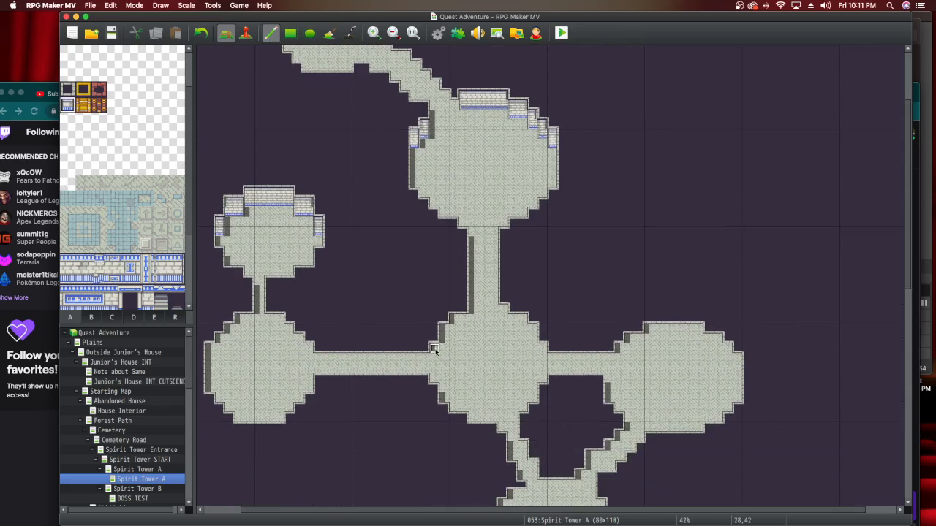
{"action": "mouse_move", "coordinate": [424, 356]}
{"action": "left_mouse_down"}
{"action": "mouse_move", "coordinate": [319, 356]}
{"action": "mouse_move", "coordinate": [437, 352]}
{"action": "left_mouse_up"}
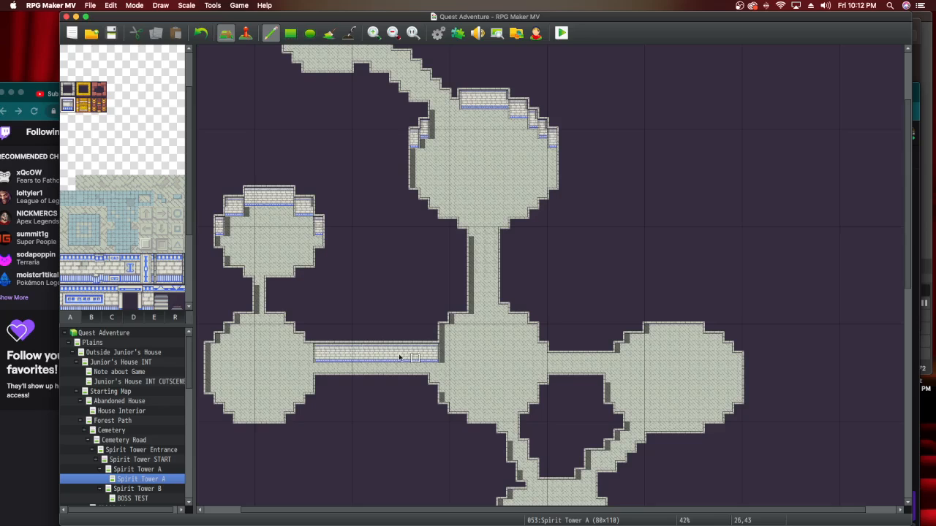
Paint stepped brick wall faces along the left chamber's upper rim, on both sides of the narrow passage opening.
{"action": "left_click", "coordinate": [308, 349]}
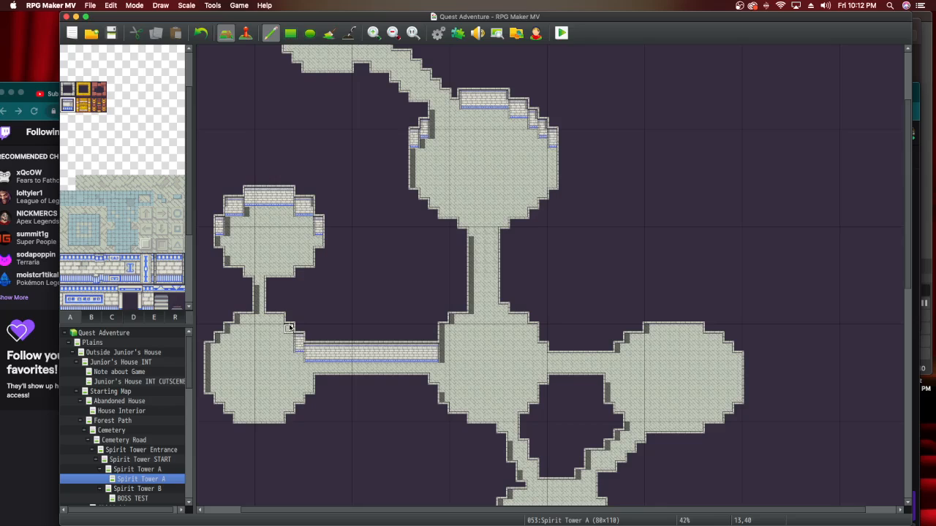
{"action": "left_click", "coordinate": [290, 333]}
{"action": "left_click", "coordinate": [272, 323]}
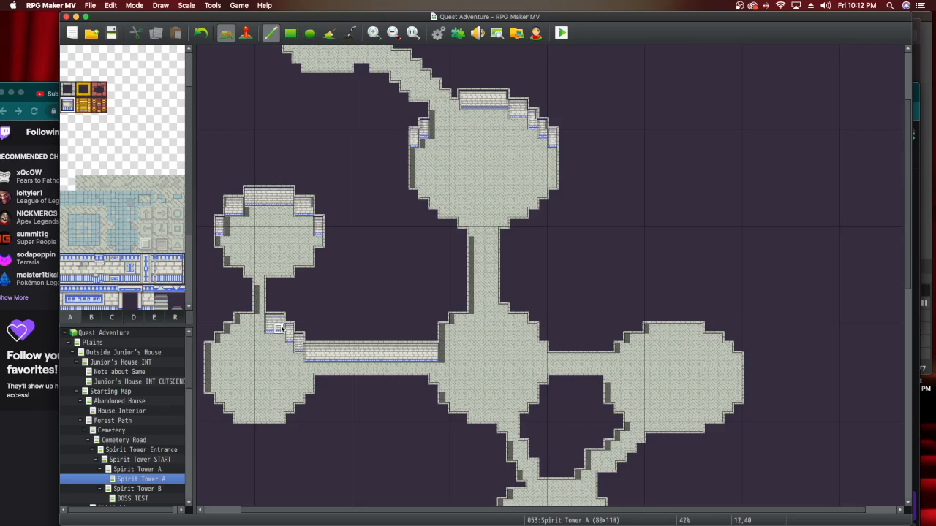
{"action": "left_click", "coordinate": [238, 320]}
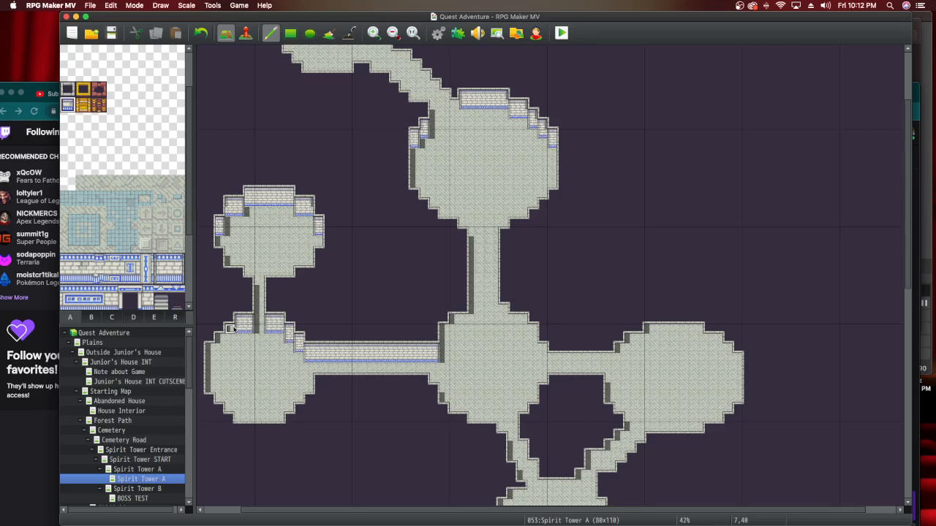
{"action": "left_click", "coordinate": [227, 335]}
{"action": "left_click", "coordinate": [217, 342]}
{"action": "left_click", "coordinate": [210, 349]}
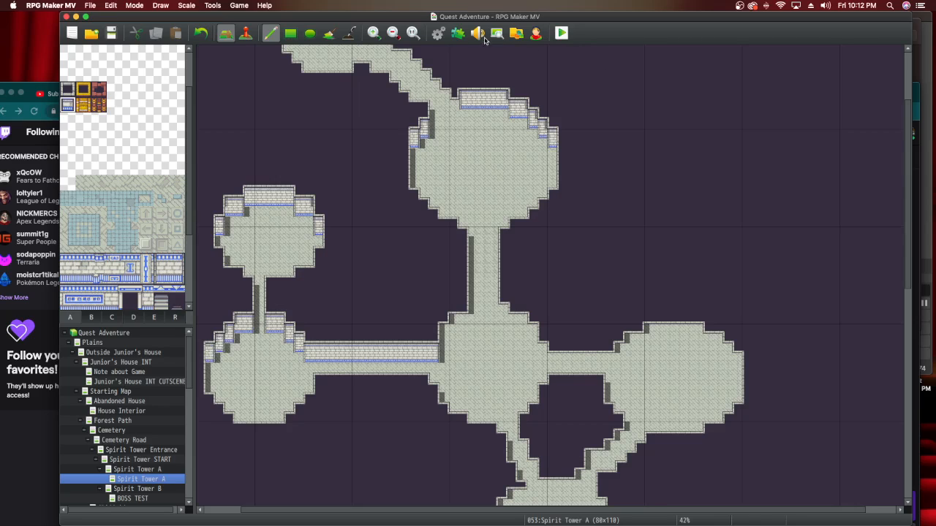
Preview the lunarius background music in Sound Test at 5% volume and 70% pitch.
{"action": "left_click", "coordinate": [476, 33]}
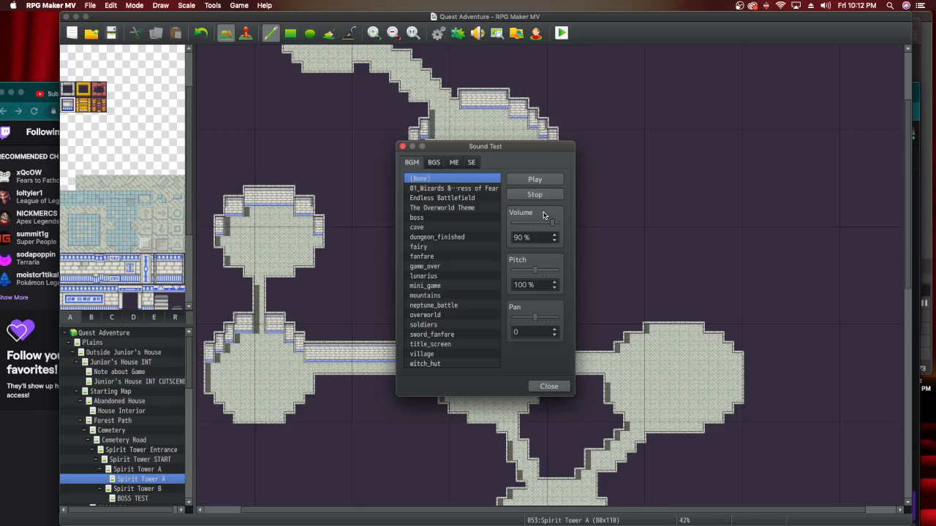
{"action": "left_click", "coordinate": [439, 276]}
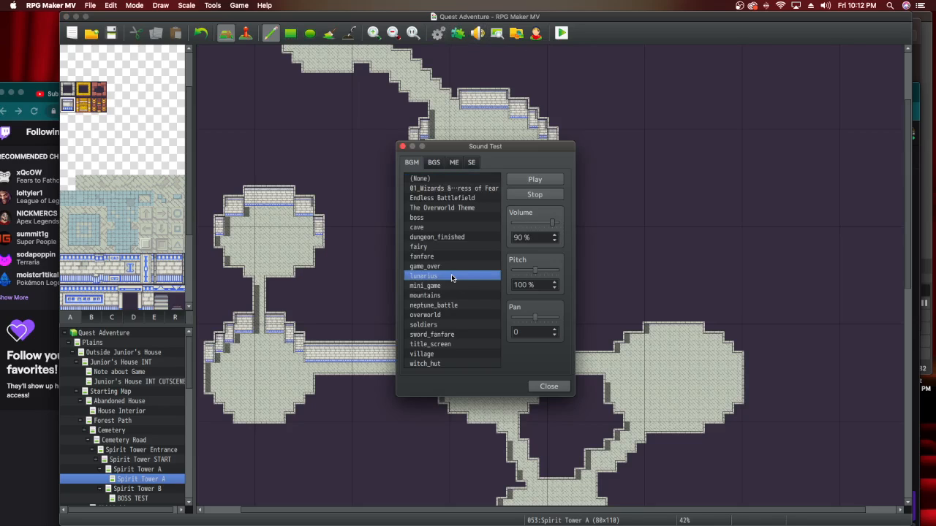
{"action": "left_click", "coordinate": [517, 223]}
{"action": "left_click", "coordinate": [538, 195]}
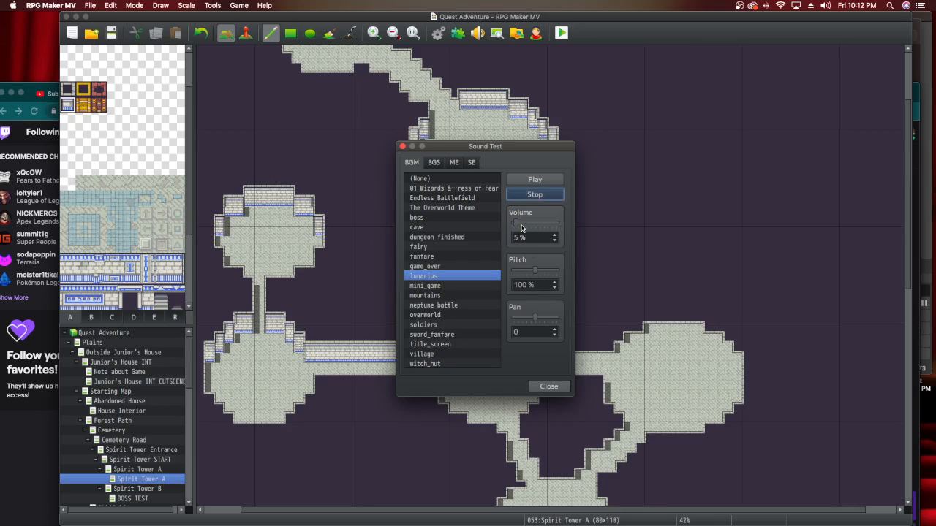
{"action": "left_click", "coordinate": [524, 271]}
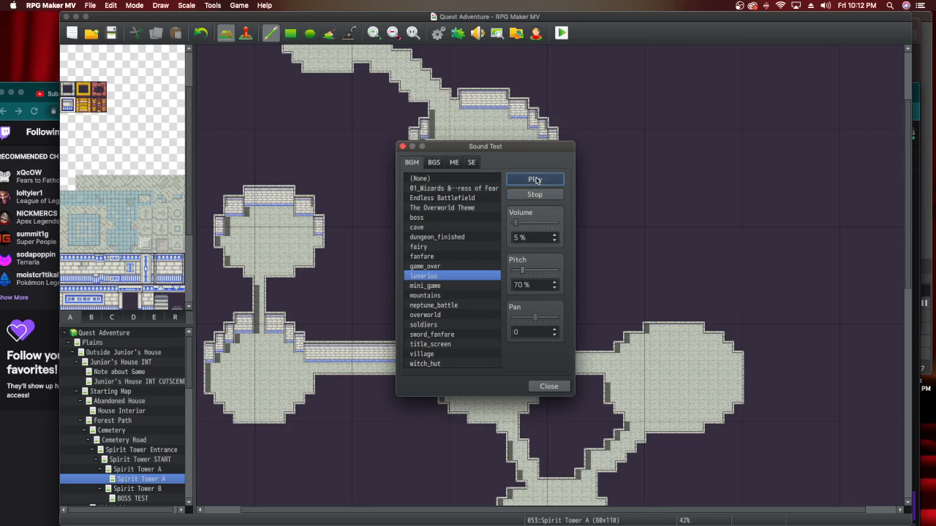
{"action": "left_click", "coordinate": [543, 387]}
Paint stepped brick wall faces along the central chamber's upper rim, on both sides of the vertical passage.
{"action": "scroll", "coordinate": [298, 310], "scroll_direction": "up", "scroll_amount": 1}
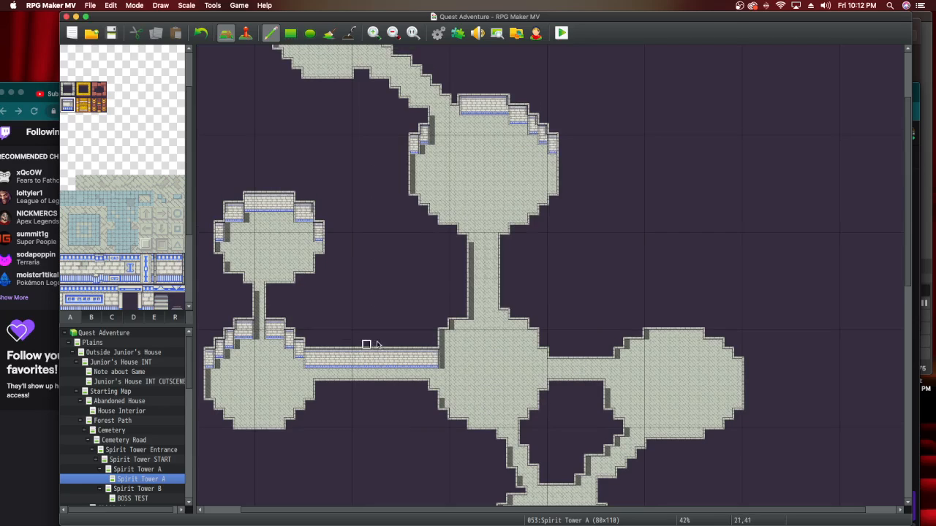
{"action": "left_click", "coordinate": [455, 325]}
{"action": "left_click", "coordinate": [463, 328]}
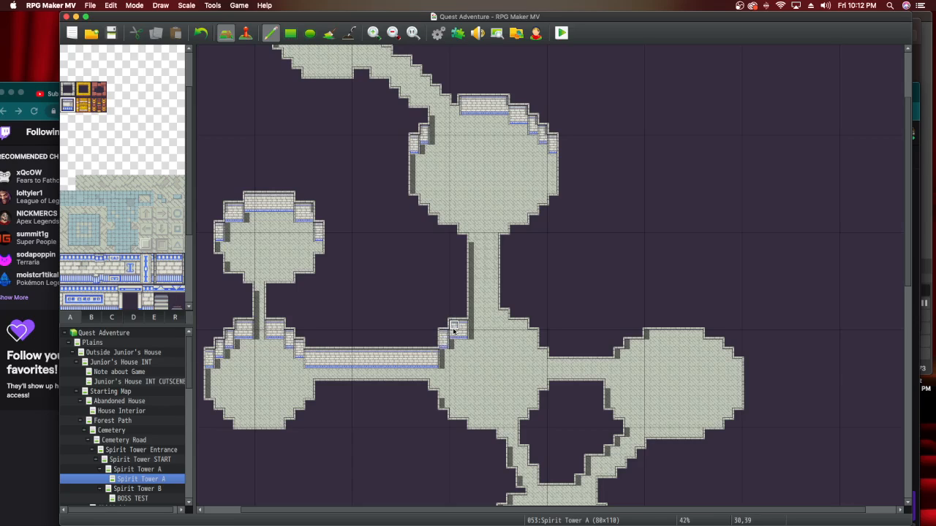
{"action": "left_click", "coordinate": [503, 315]}
{"action": "left_click", "coordinate": [519, 325]}
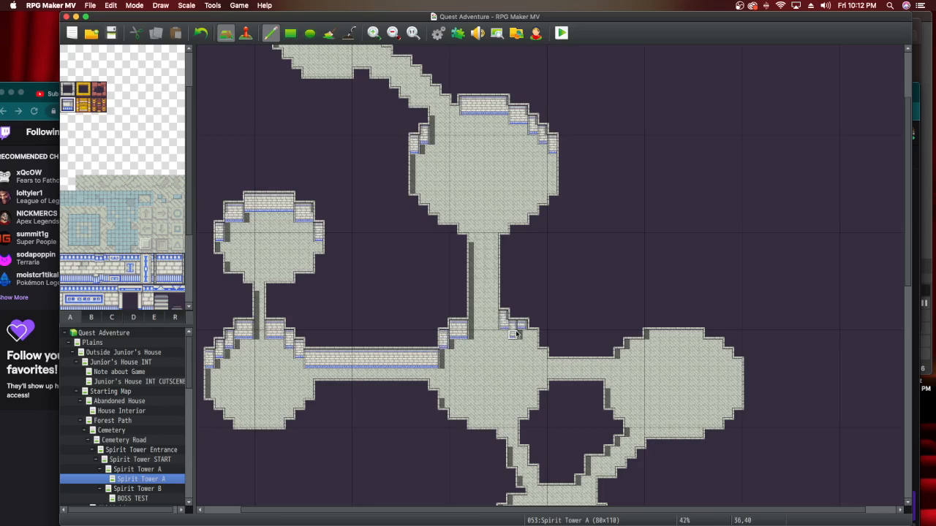
{"action": "left_click", "coordinate": [530, 342]}
{"action": "left_click", "coordinate": [543, 352]}
Paint brick wall faces along the upper edge of the passage to the right chamber and around that chamber's upper rim.
{"action": "left_click", "coordinate": [556, 363]}
{"action": "mouse_move", "coordinate": [570, 363]}
{"action": "left_mouse_down"}
{"action": "mouse_move", "coordinate": [614, 356]}
{"action": "mouse_move", "coordinate": [553, 355]}
{"action": "left_mouse_up"}
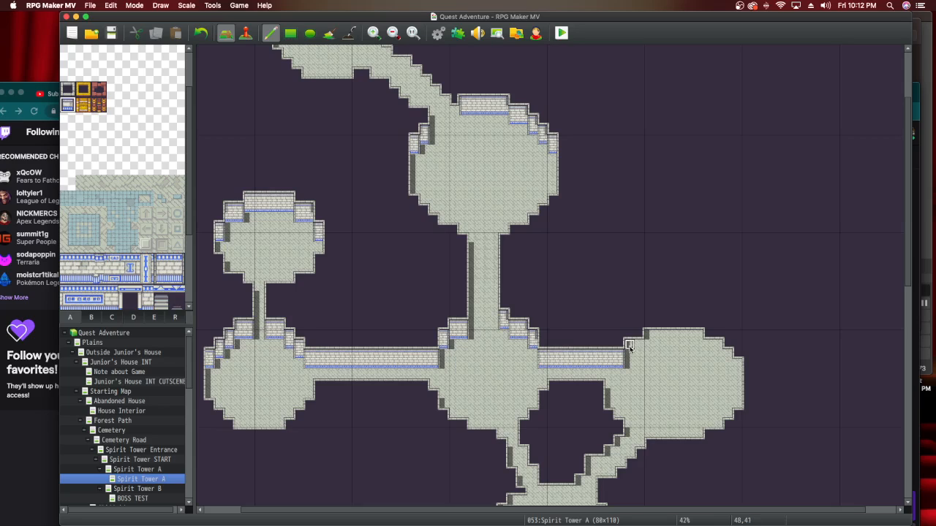
{"action": "mouse_move", "coordinate": [629, 345]}
{"action": "left_mouse_down"}
{"action": "mouse_move", "coordinate": [639, 354]}
{"action": "mouse_move", "coordinate": [655, 336]}
{"action": "mouse_move", "coordinate": [695, 336]}
{"action": "mouse_move", "coordinate": [656, 344]}
{"action": "mouse_move", "coordinate": [727, 345]}
{"action": "mouse_move", "coordinate": [706, 345]}
{"action": "mouse_move", "coordinate": [726, 364]}
{"action": "left_mouse_up"}
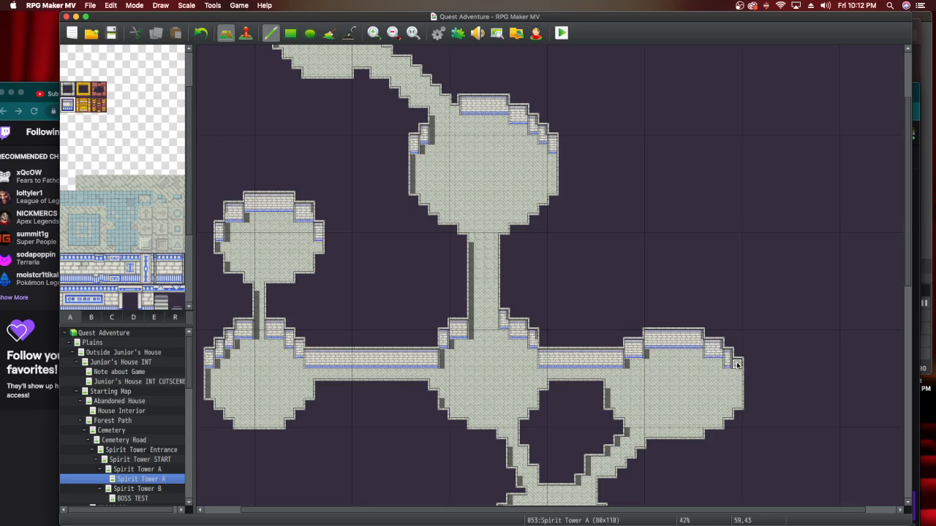
{"action": "scroll", "coordinate": [729, 416], "scroll_direction": "down", "scroll_amount": 5}
{"action": "scroll", "coordinate": [729, 416], "scroll_direction": "down", "scroll_amount": 14}
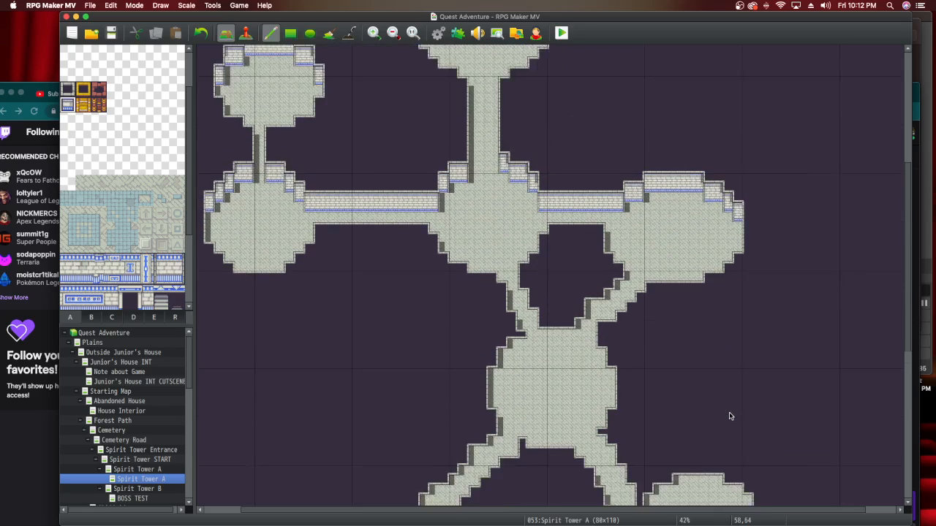
{"action": "scroll", "coordinate": [653, 409], "scroll_direction": "down", "scroll_amount": 3}
{"action": "scroll", "coordinate": [560, 362], "scroll_direction": "up", "scroll_amount": 3}
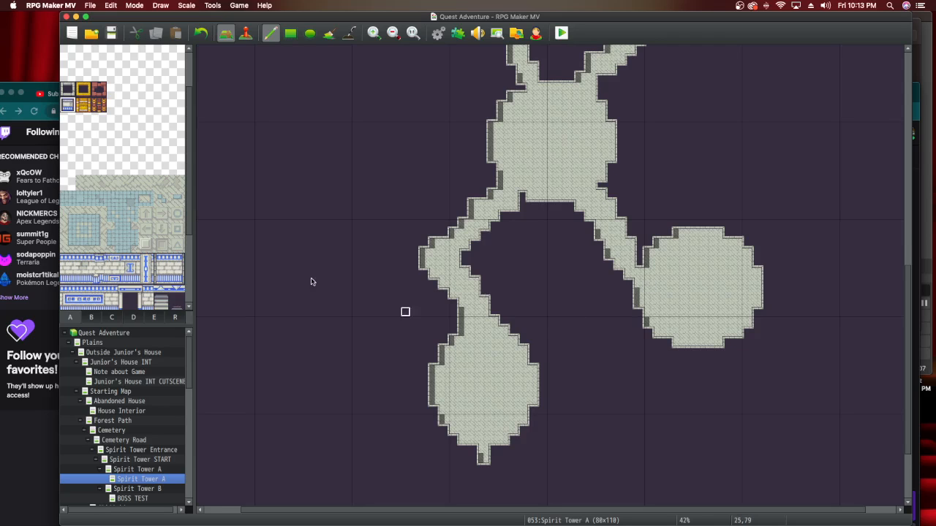
Switch to the Twitch channel page in Chrome and move the browser window fully into view.
{"action": "left_click", "coordinate": [23, 438]}
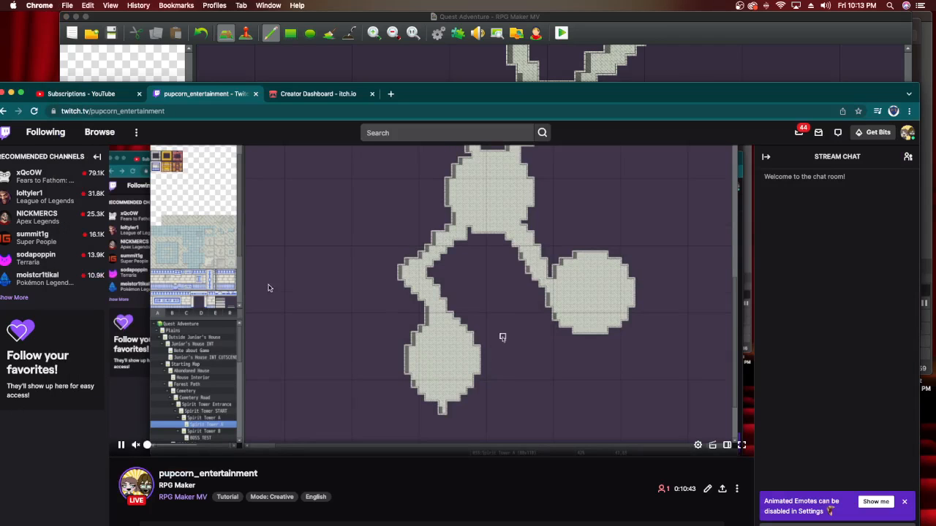
{"action": "left_click_drag", "start_coordinate": [455, 98], "coordinate": [465, 64]}
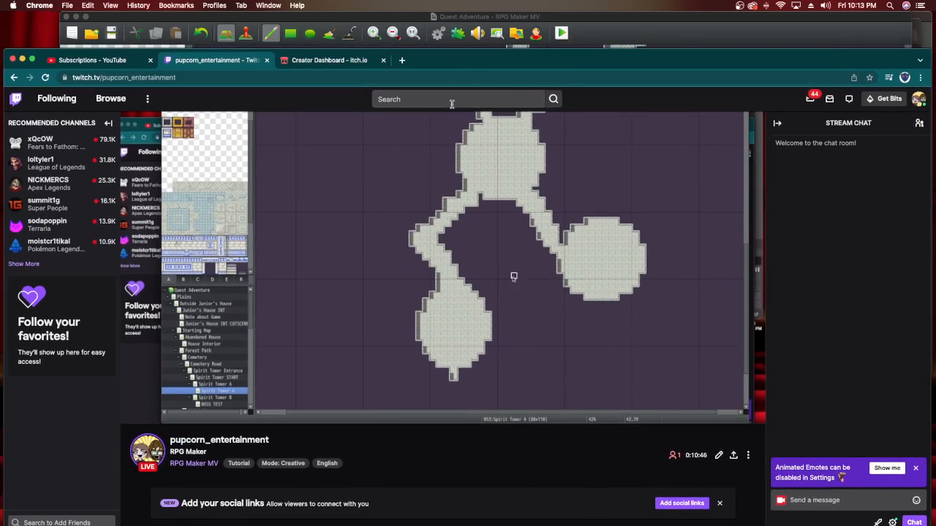
Switch back to RPG Maker MV and paint brick wall faces along the upper end of the diagonal passage below the topmost chamber.
{"action": "left_click", "coordinate": [482, 20]}
{"action": "scroll", "coordinate": [591, 290], "scroll_direction": "up", "scroll_amount": 1}
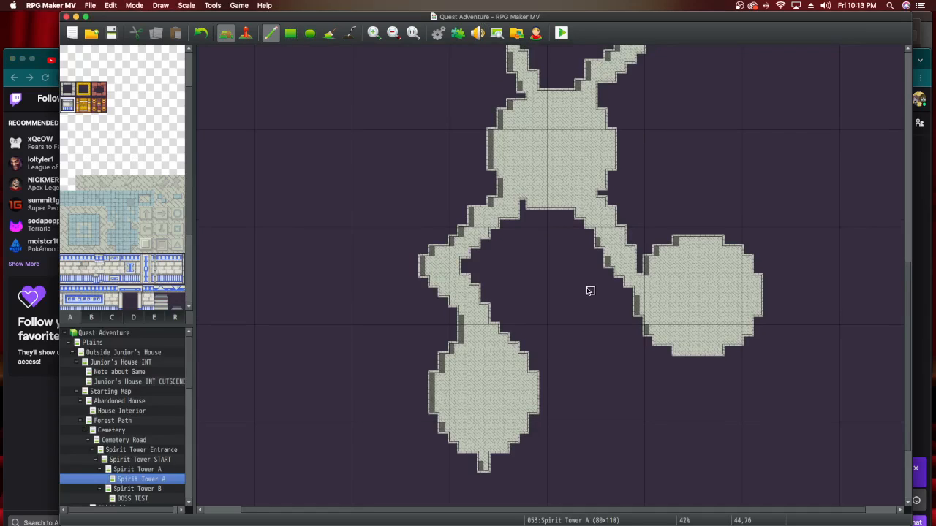
{"action": "scroll", "coordinate": [158, 307], "scroll_direction": "up", "scroll_amount": 2}
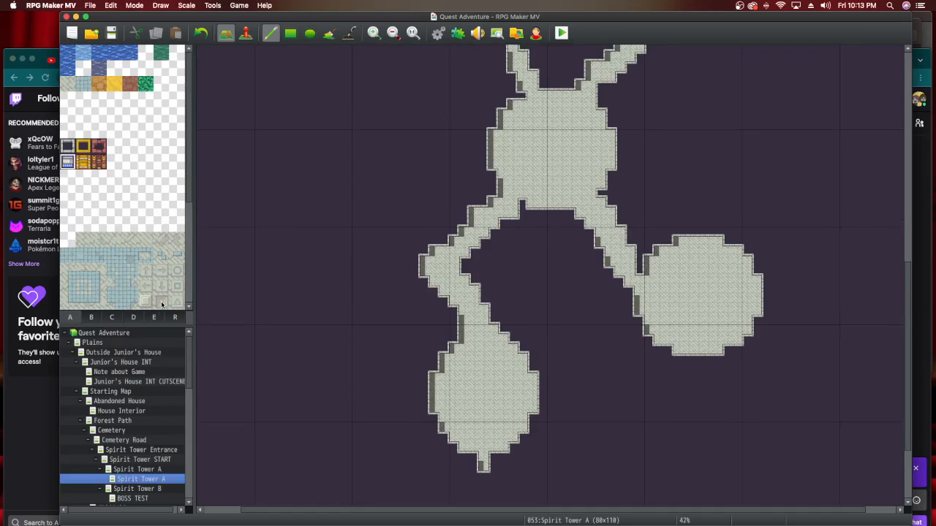
{"action": "scroll", "coordinate": [569, 175], "scroll_direction": "up", "scroll_amount": 10}
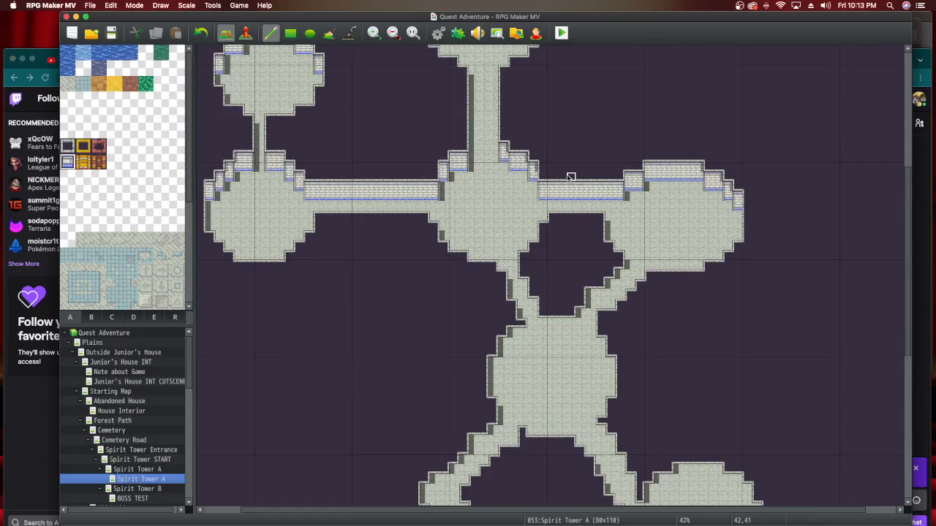
{"action": "scroll", "coordinate": [563, 181], "scroll_direction": "up", "scroll_amount": 8}
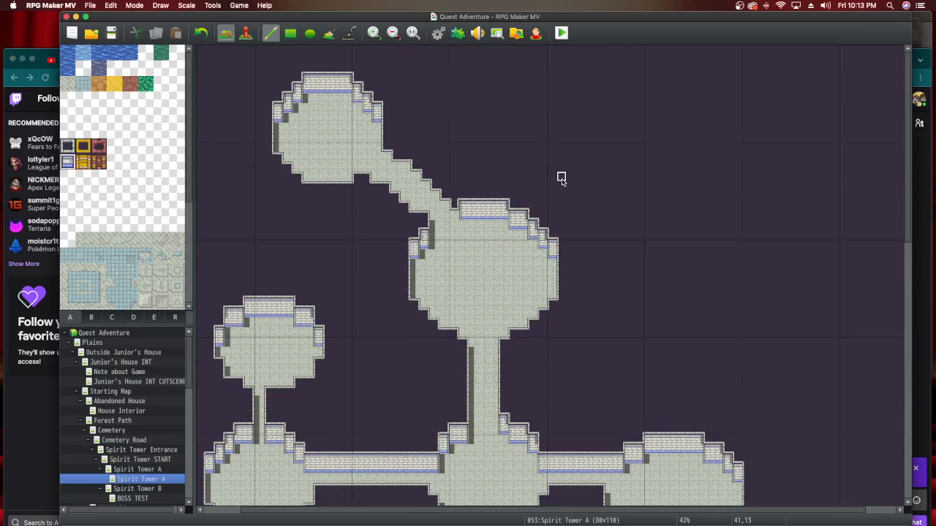
{"action": "left_click_drag", "start_coordinate": [358, 171], "coordinate": [387, 158]}
{"action": "left_click", "coordinate": [387, 158]}
{"action": "left_click_drag", "start_coordinate": [399, 167], "coordinate": [408, 168]}
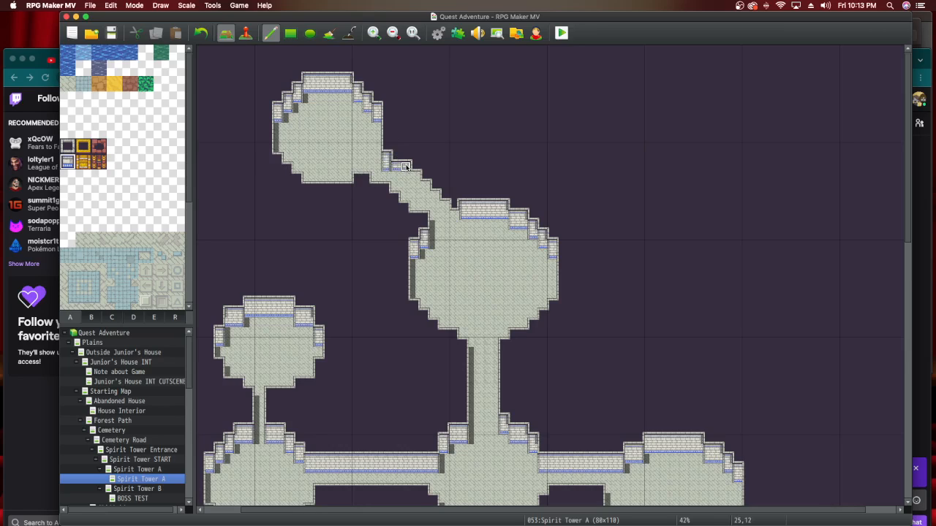
{"action": "left_click", "coordinate": [406, 165]}
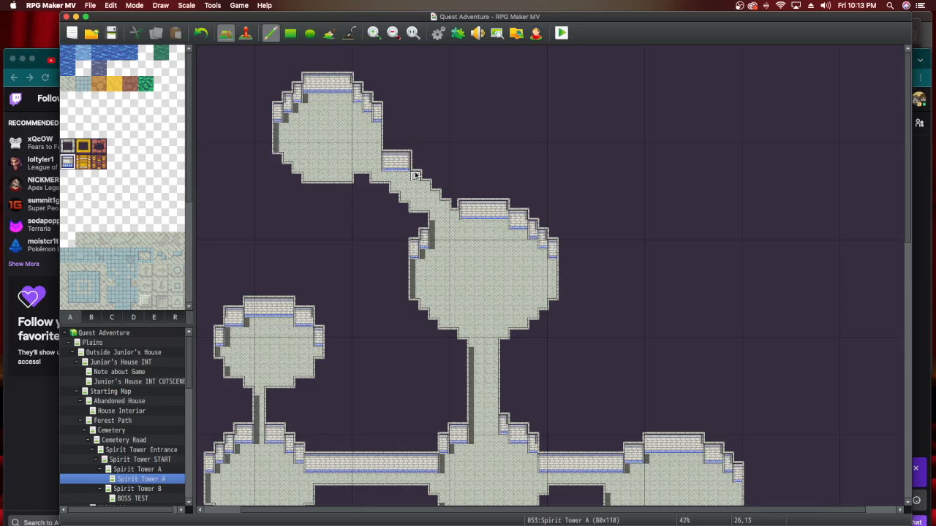
Continue the stepped brick wall faces down the diagonal passage to the rim of the large upper chamber.
{"action": "left_click_drag", "start_coordinate": [416, 176], "coordinate": [424, 195]}
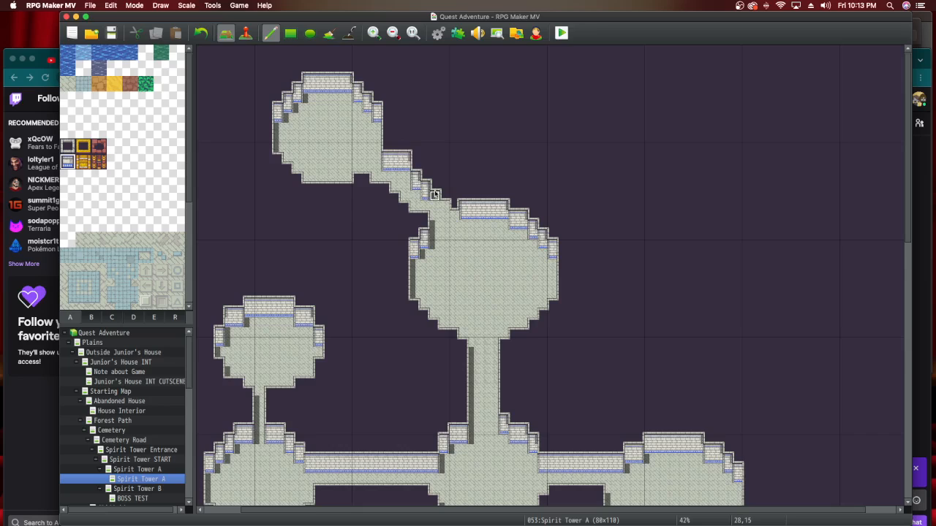
{"action": "left_click", "coordinate": [434, 195]}
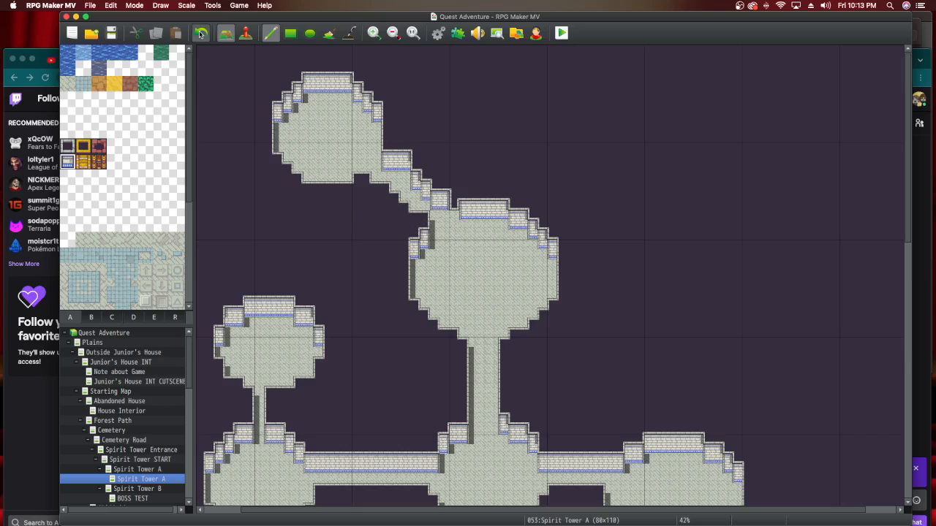
{"action": "key", "text": "super+z"}
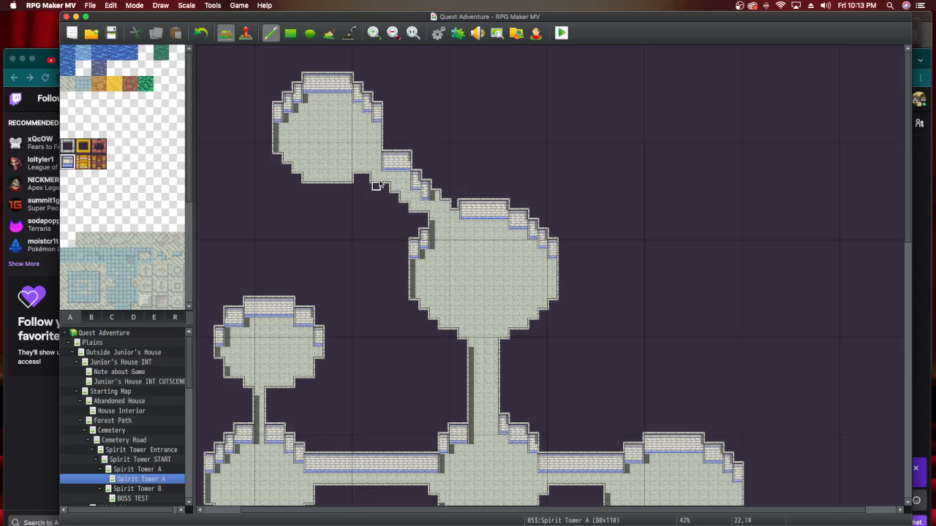
{"action": "left_click", "coordinate": [442, 189]}
{"action": "left_click", "coordinate": [433, 190]}
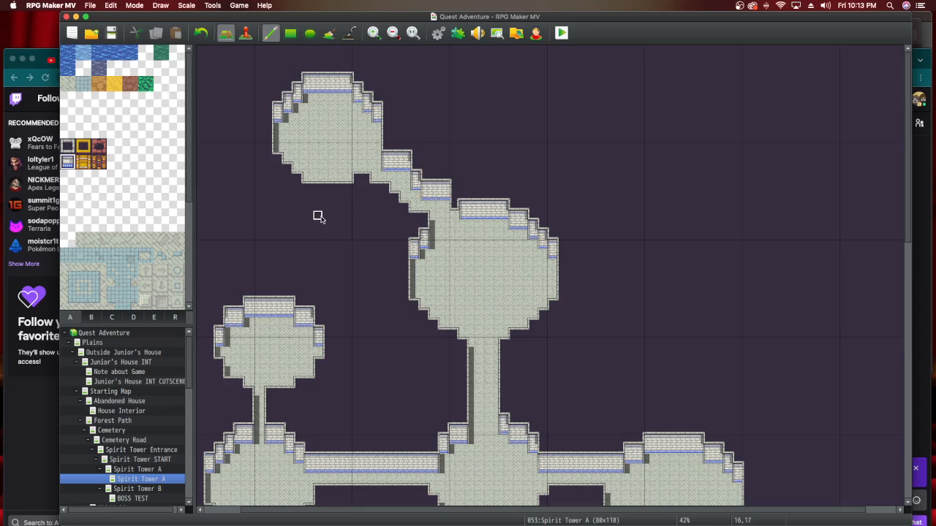
{"action": "scroll", "coordinate": [324, 217], "scroll_direction": "down", "scroll_amount": 1}
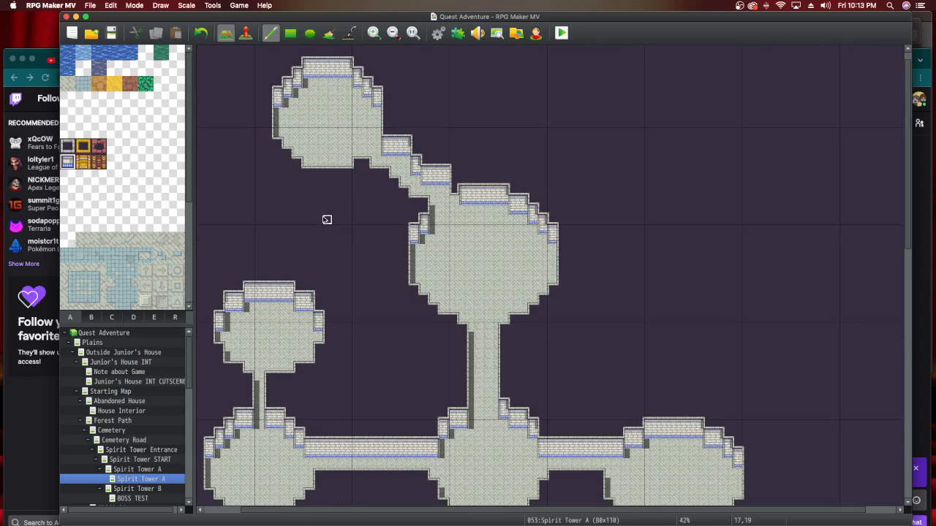
{"action": "scroll", "coordinate": [324, 218], "scroll_direction": "up", "scroll_amount": 1}
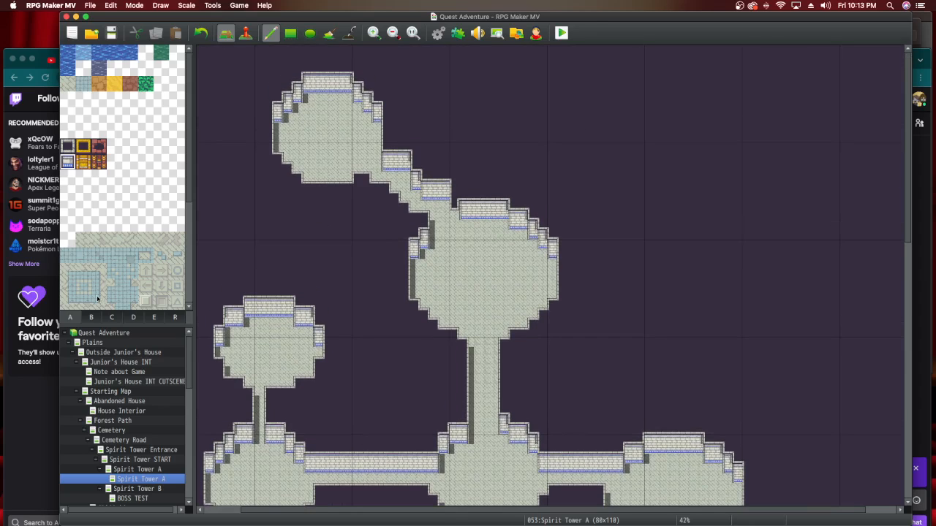
Place a standing statue with its pedestal from tileset B below the large upper chamber's brick wall.
{"action": "left_click", "coordinate": [92, 317]}
{"action": "scroll", "coordinate": [135, 227], "scroll_direction": "down", "scroll_amount": 8}
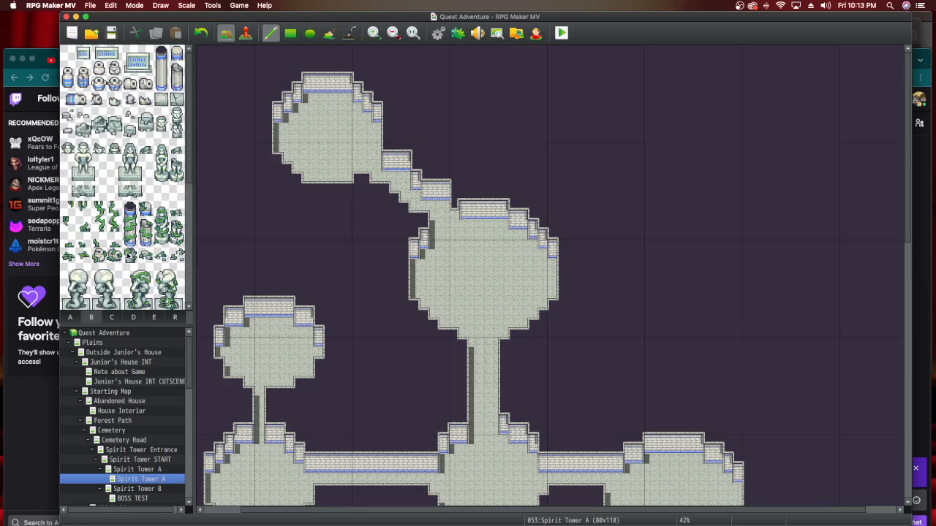
{"action": "left_click_drag", "start_coordinate": [129, 156], "coordinate": [136, 180]}
{"action": "left_click", "coordinate": [483, 229]}
{"action": "left_click_drag", "start_coordinate": [144, 176], "coordinate": [144, 150]}
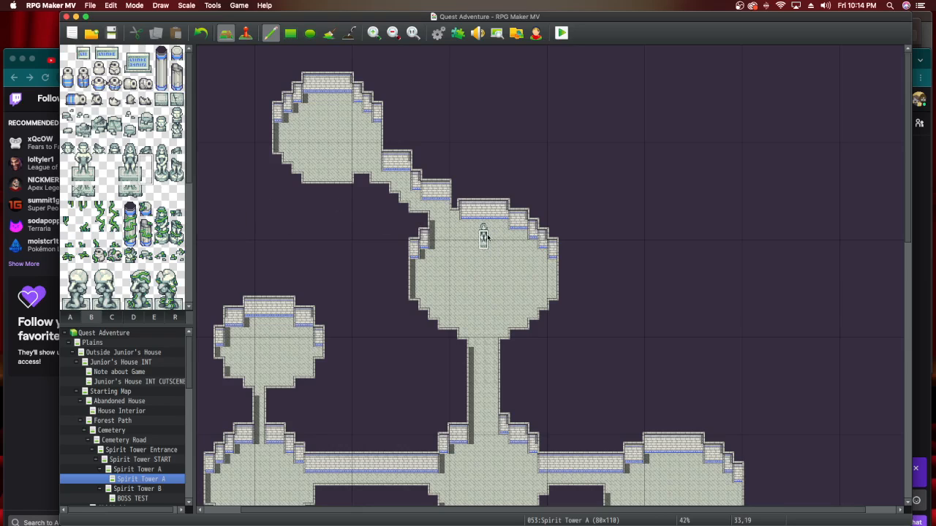
{"action": "left_click_drag", "start_coordinate": [119, 174], "coordinate": [136, 157]}
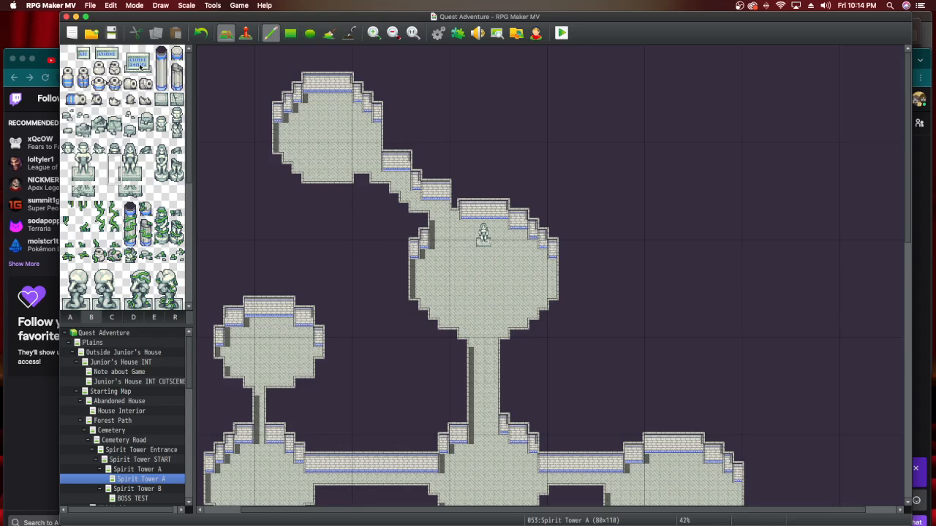
Place a pot and a square stone slab in the large upper chamber and a broken stone piece near the topmost chamber's right edge.
{"action": "left_click", "coordinate": [120, 84]}
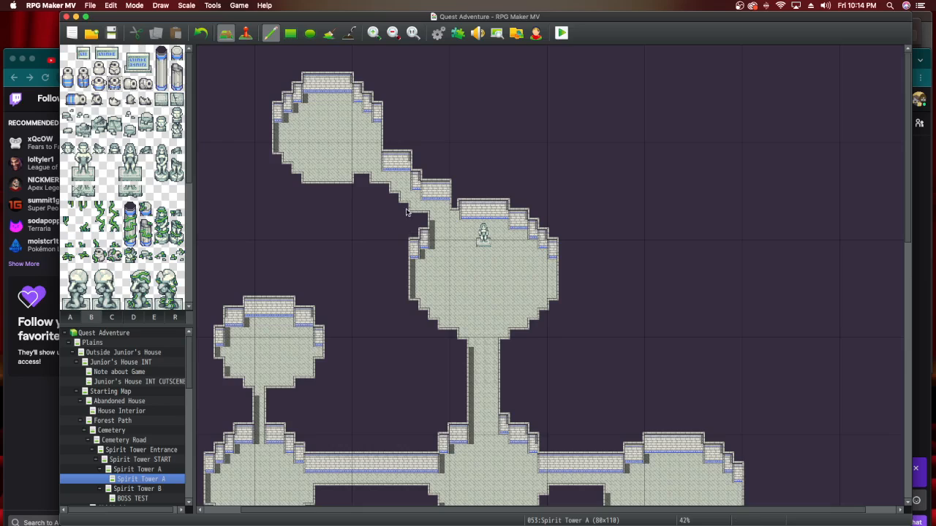
{"action": "left_click", "coordinate": [522, 235]}
{"action": "left_click", "coordinate": [162, 100]}
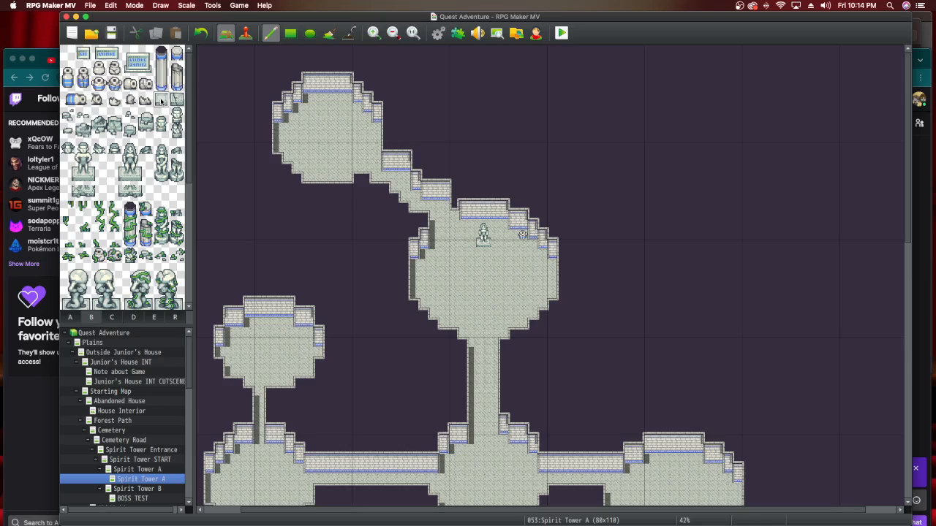
{"action": "left_click", "coordinate": [434, 264]}
{"action": "left_click", "coordinate": [115, 101]}
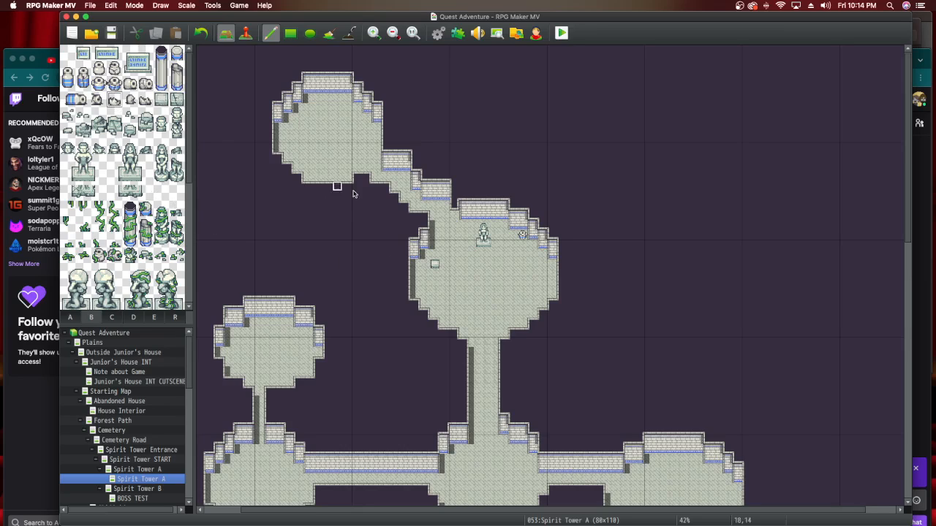
{"action": "left_click", "coordinate": [374, 130]}
{"action": "left_click", "coordinate": [926, 191]}
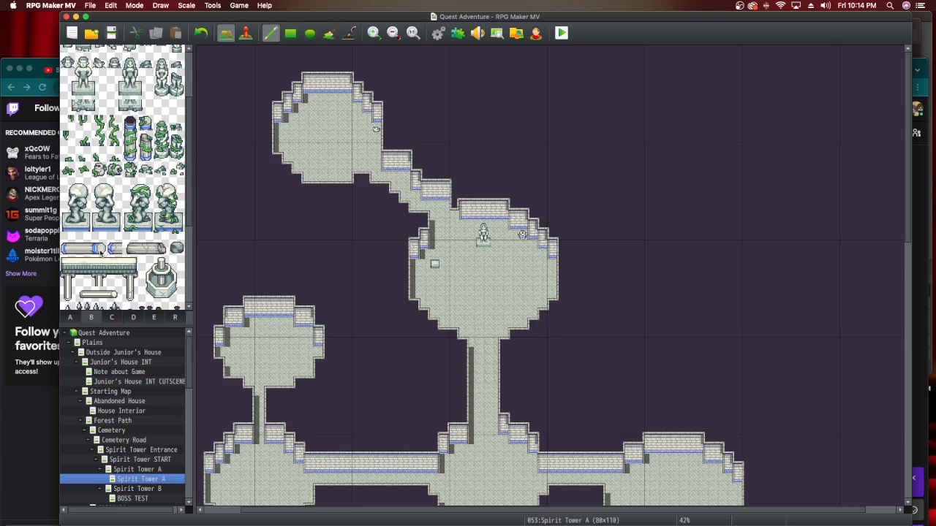
Place two kneeling globe-bearer statues in the central chamber, one on each side of the vertical passage's opening.
{"action": "left_click_drag", "start_coordinate": [68, 186], "coordinate": [84, 231]}
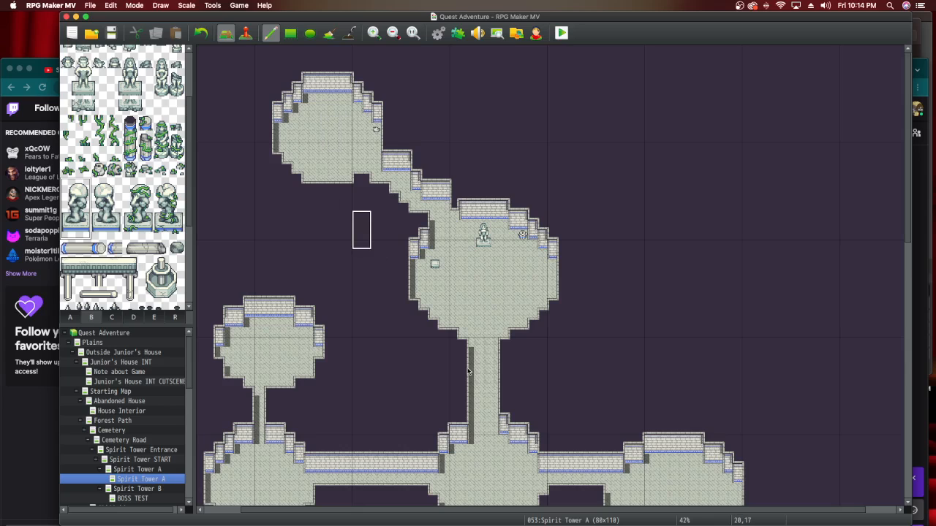
{"action": "scroll", "coordinate": [469, 372], "scroll_direction": "down", "scroll_amount": 3}
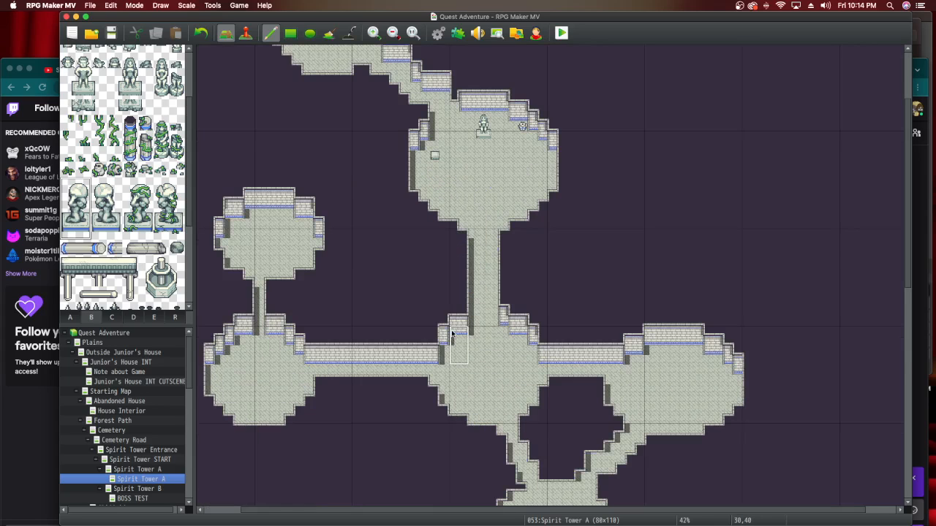
{"action": "left_click", "coordinate": [451, 334]}
{"action": "left_click", "coordinate": [110, 188]}
{"action": "left_click_drag", "start_coordinate": [109, 194], "coordinate": [102, 228]}
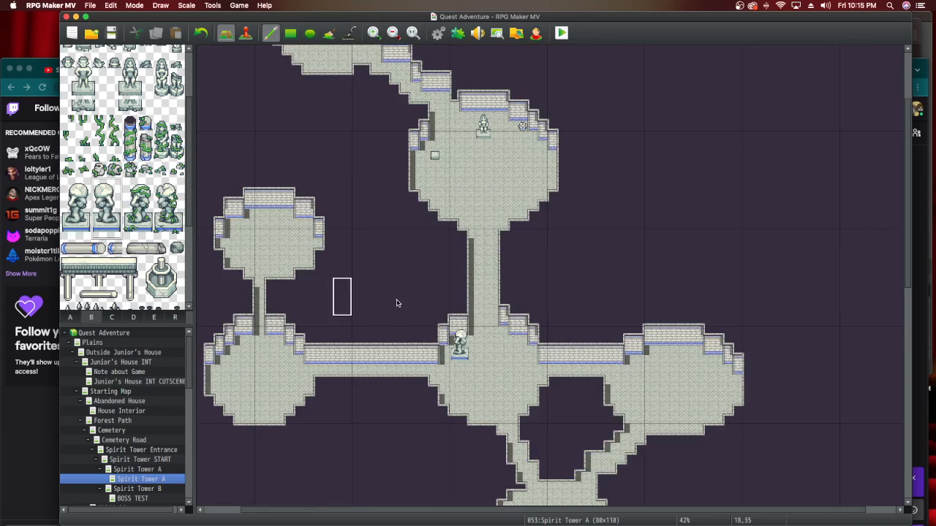
{"action": "left_click", "coordinate": [500, 333]}
Place a ladder against the middle of the topmost chamber's brick wall, adjusting its height.
{"action": "scroll", "coordinate": [395, 329], "scroll_direction": "down", "scroll_amount": 10}
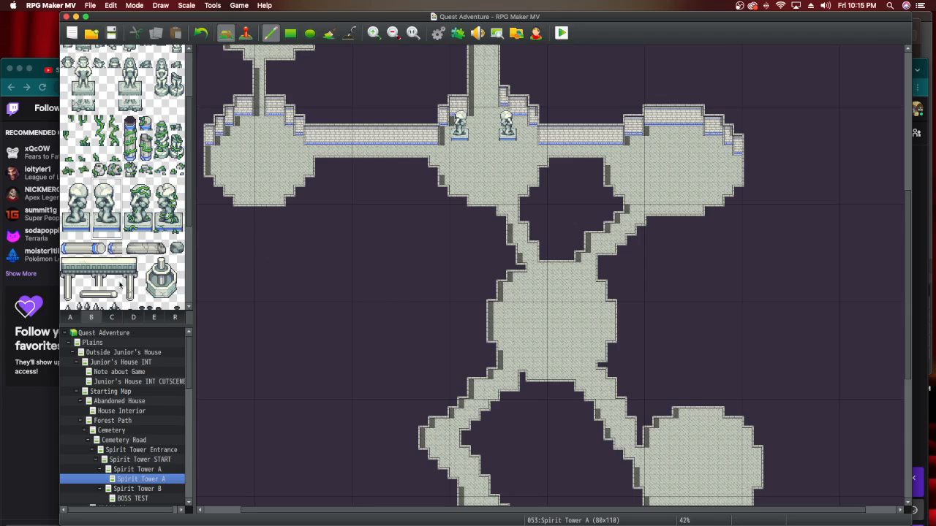
{"action": "scroll", "coordinate": [120, 285], "scroll_direction": "down", "scroll_amount": 6}
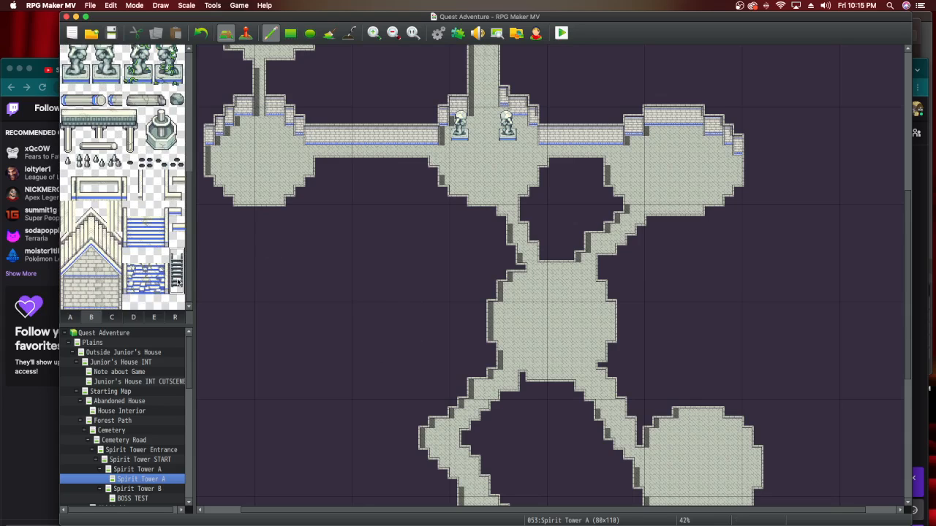
{"action": "scroll", "coordinate": [304, 290], "scroll_direction": "up", "scroll_amount": 8}
{"action": "scroll", "coordinate": [304, 290], "scroll_direction": "up", "scroll_amount": 2}
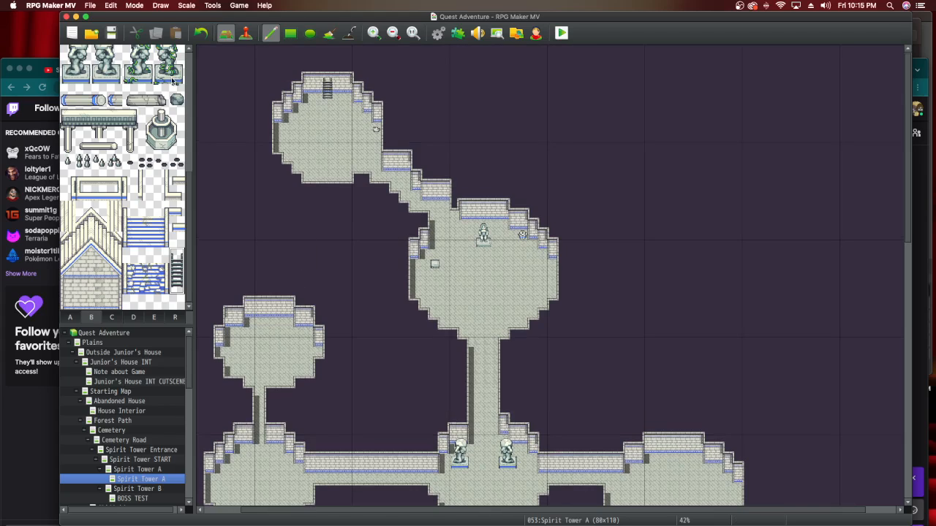
{"action": "left_click", "coordinate": [200, 33]}
{"action": "left_click", "coordinate": [327, 73]}
{"action": "left_click", "coordinate": [201, 33]}
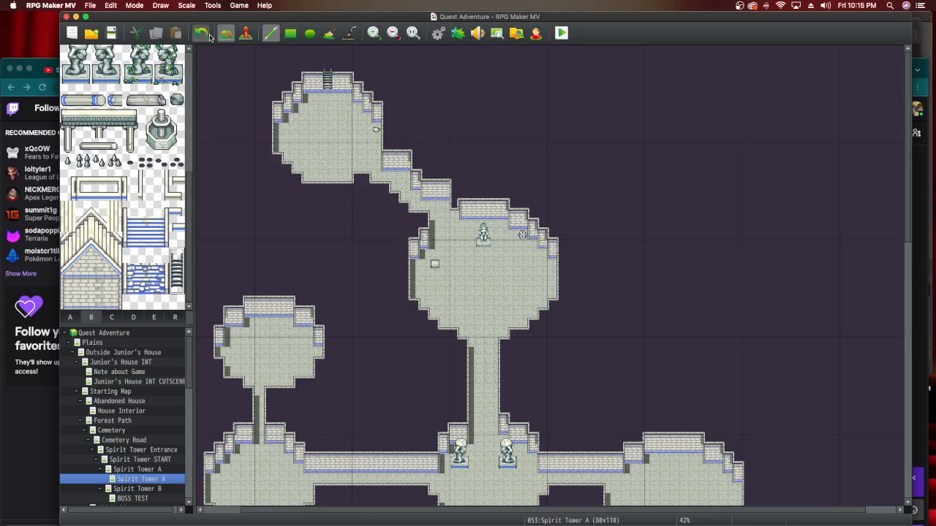
{"action": "left_click", "coordinate": [327, 82]}
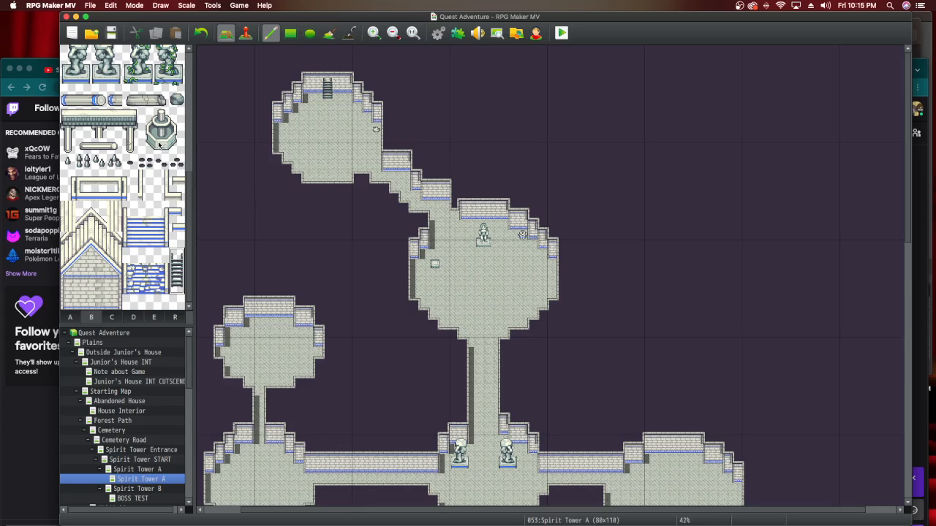
Place a fountain in the small left chamber and a fallen stone column in the chamber below the central one.
{"action": "left_click_drag", "start_coordinate": [150, 115], "coordinate": [174, 142]}
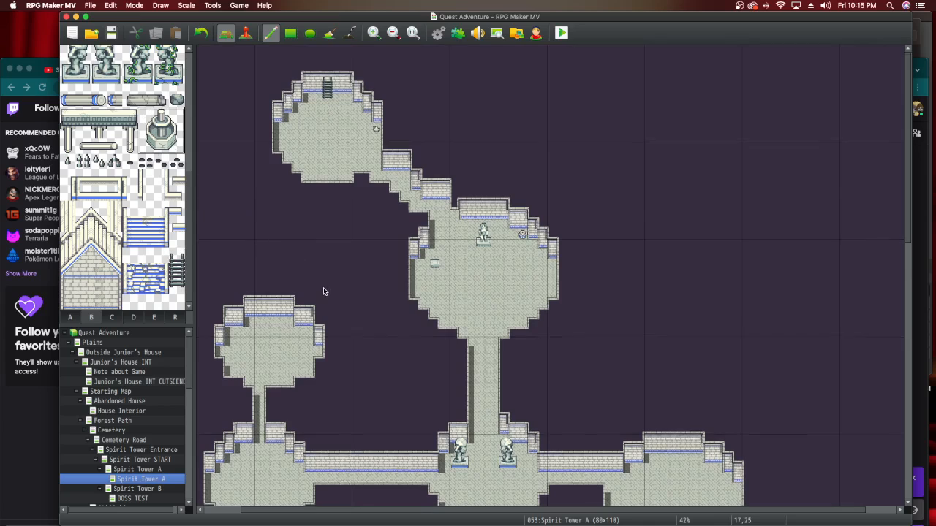
{"action": "scroll", "coordinate": [329, 296], "scroll_direction": "down", "scroll_amount": 3}
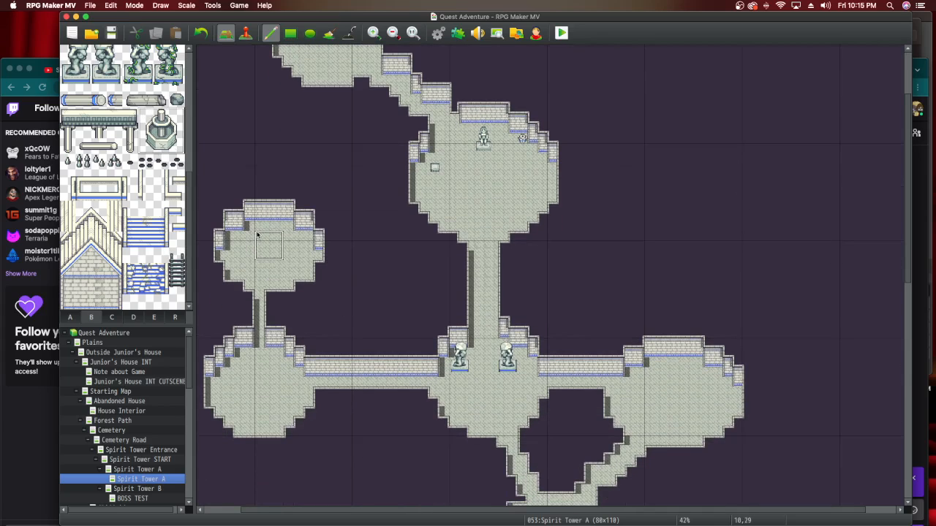
{"action": "left_click", "coordinate": [260, 225]}
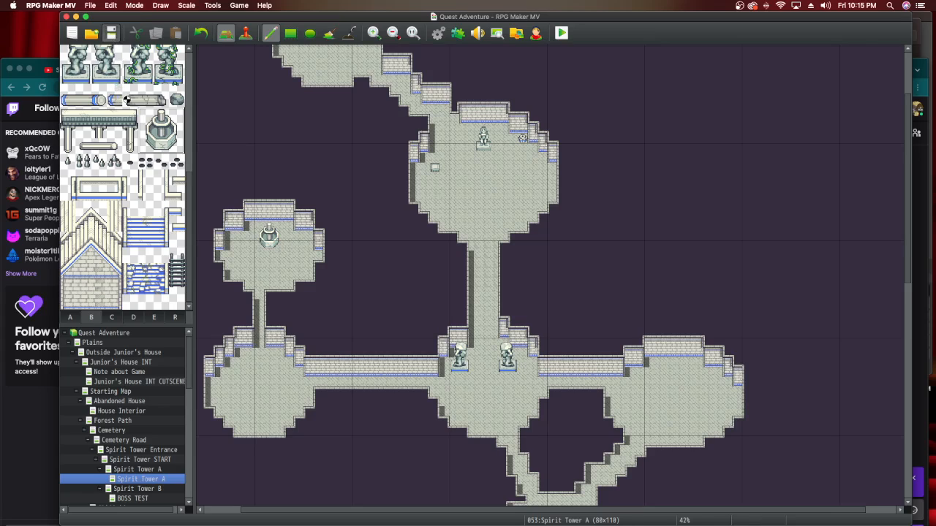
{"action": "left_click_drag", "start_coordinate": [128, 100], "coordinate": [150, 101]}
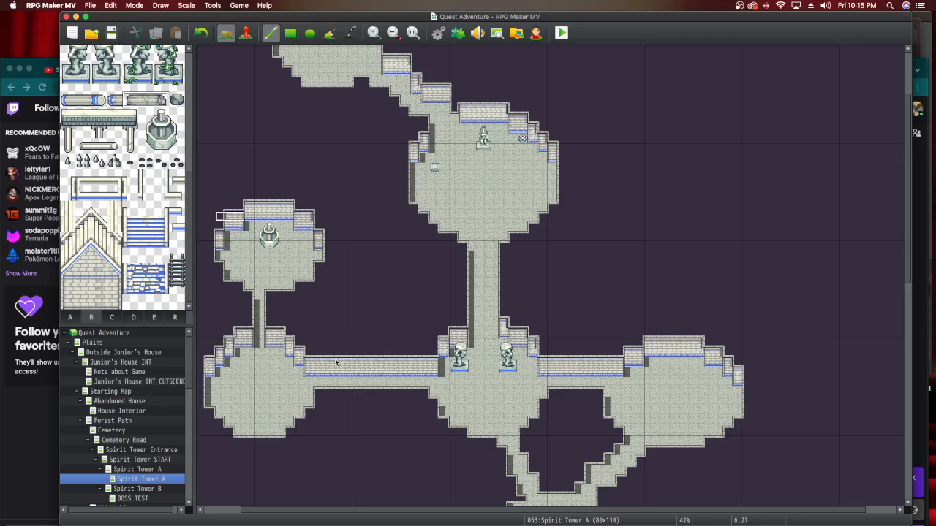
{"action": "scroll", "coordinate": [526, 448], "scroll_direction": "down", "scroll_amount": 3}
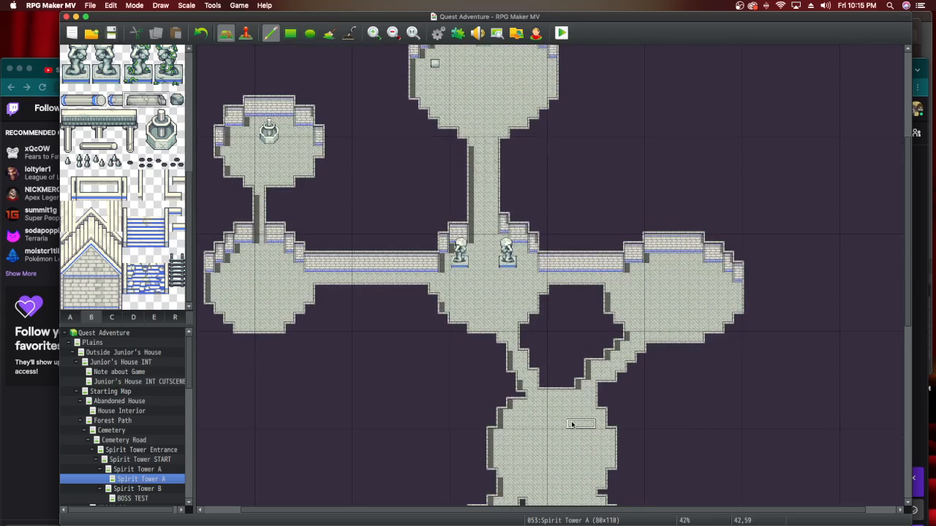
{"action": "left_click", "coordinate": [571, 424]}
Paint a small patch of the blue tiled floor from tileset A in the middle of the lower right chamber.
{"action": "left_click", "coordinate": [76, 319]}
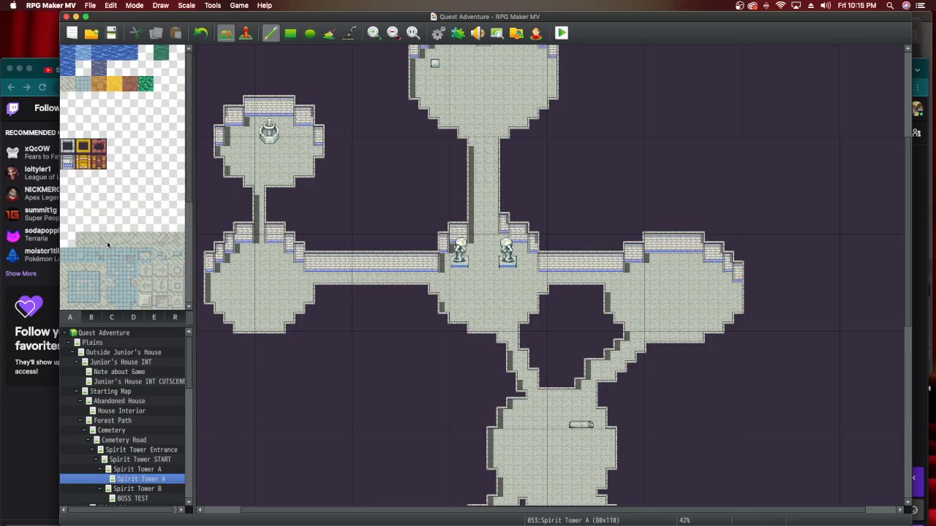
{"action": "left_click", "coordinate": [83, 83]}
{"action": "scroll", "coordinate": [477, 459], "scroll_direction": "down", "scroll_amount": 1}
{"action": "scroll", "coordinate": [477, 459], "scroll_direction": "down", "scroll_amount": 6}
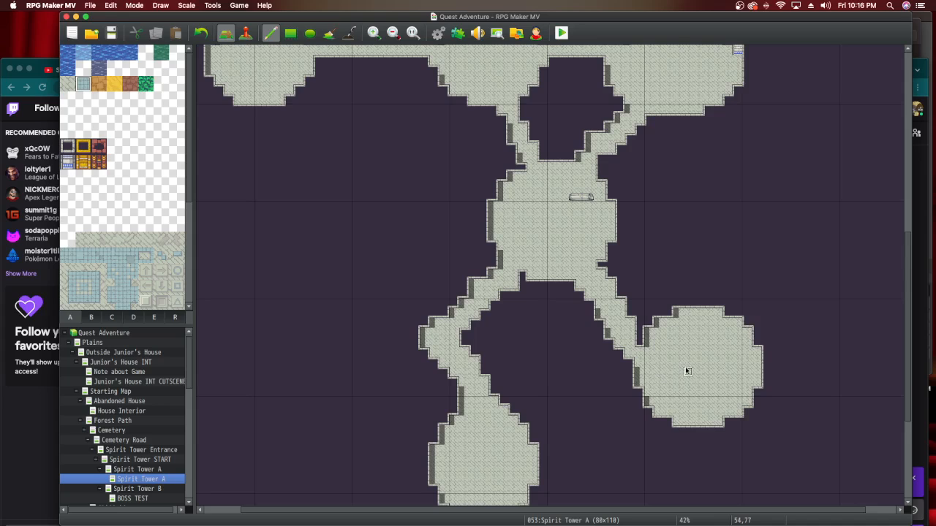
{"action": "mouse_move", "coordinate": [693, 372]}
{"action": "left_mouse_down"}
{"action": "mouse_move", "coordinate": [709, 371]}
{"action": "mouse_move", "coordinate": [685, 381]}
{"action": "left_mouse_up"}
{"action": "scroll", "coordinate": [567, 411], "scroll_direction": "down", "scroll_amount": 1}
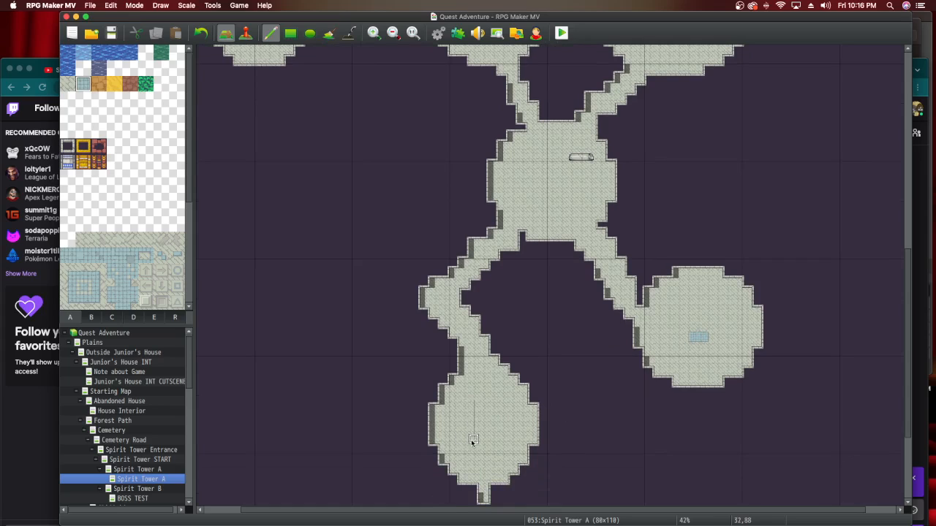
Paint a tall blue tiled floor patch and a thin horizontal one in the lower left chamber.
{"action": "mouse_move", "coordinate": [468, 418]}
{"action": "left_mouse_down"}
{"action": "mouse_move", "coordinate": [468, 402]}
{"action": "mouse_move", "coordinate": [451, 428]}
{"action": "mouse_move", "coordinate": [462, 435]}
{"action": "mouse_move", "coordinate": [463, 426]}
{"action": "left_mouse_up"}
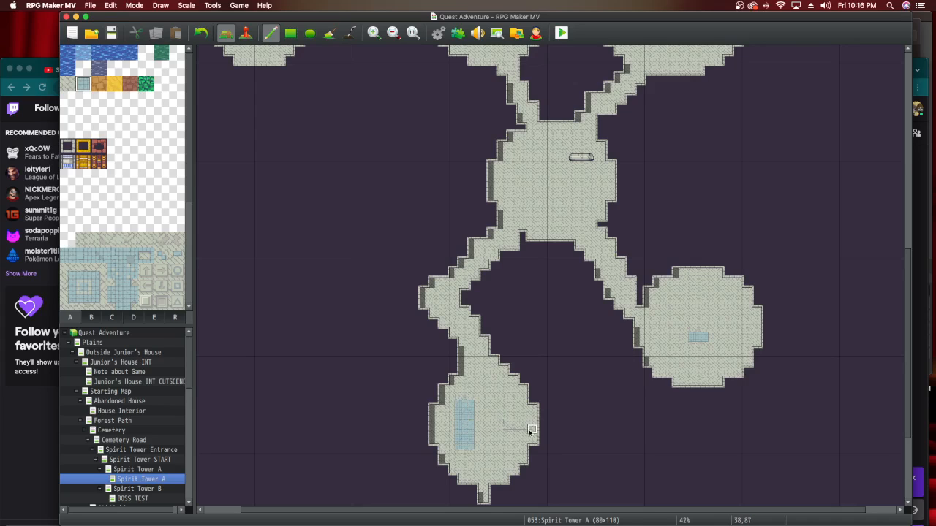
{"action": "mouse_move", "coordinate": [522, 420]}
{"action": "left_mouse_down"}
{"action": "mouse_move", "coordinate": [494, 424]}
{"action": "mouse_move", "coordinate": [509, 424]}
{"action": "left_mouse_up"}
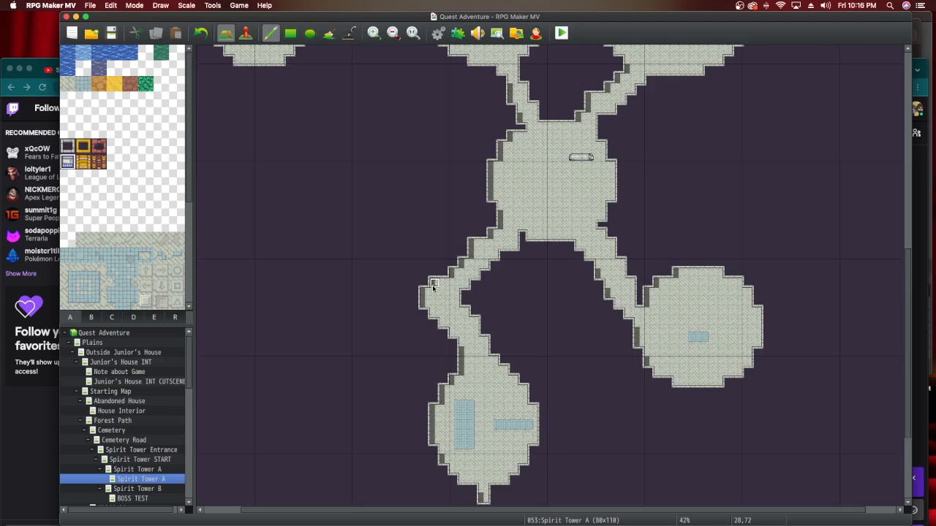
Paint brick wall faces along the upper left and upper right stepped edges of the lower left chamber.
{"action": "scroll", "coordinate": [468, 315], "scroll_direction": "up", "scroll_amount": 5}
{"action": "scroll", "coordinate": [473, 314], "scroll_direction": "up", "scroll_amount": 9}
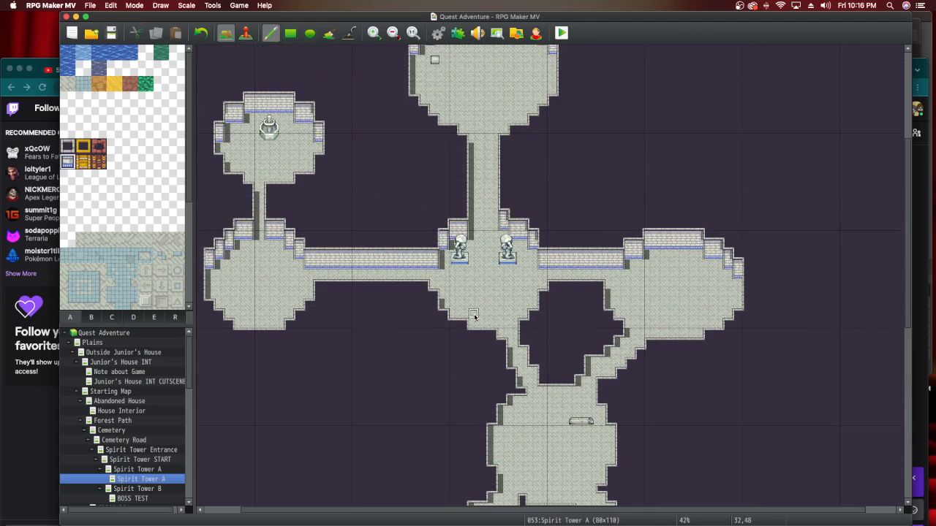
{"action": "scroll", "coordinate": [474, 316], "scroll_direction": "up", "scroll_amount": 7}
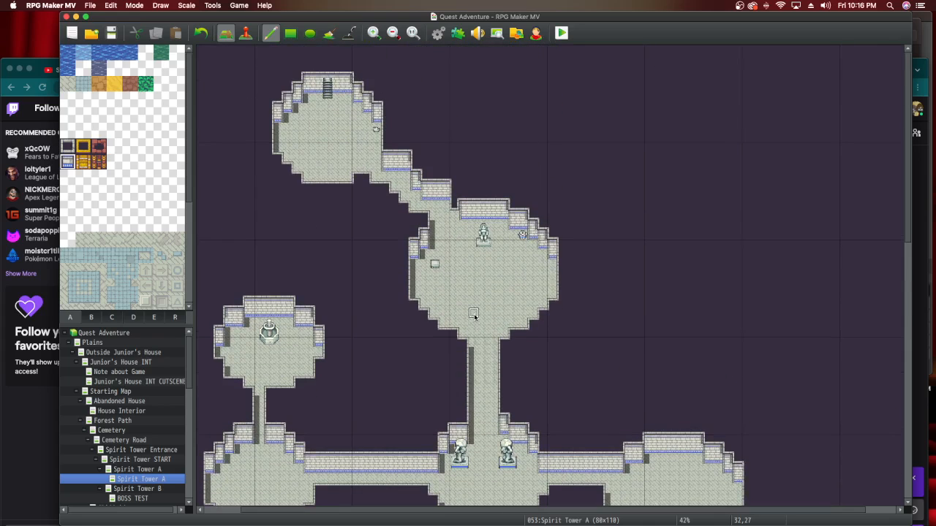
{"action": "scroll", "coordinate": [474, 315], "scroll_direction": "down", "scroll_amount": 16}
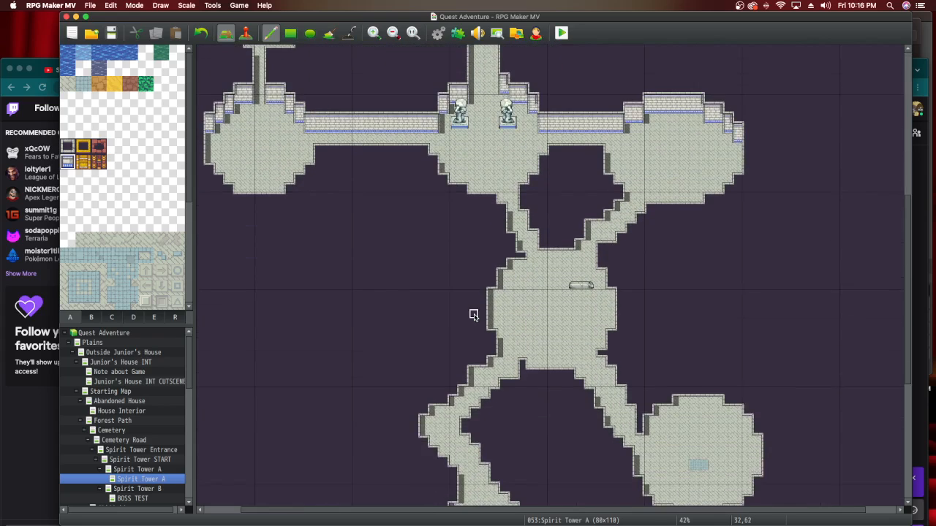
{"action": "scroll", "coordinate": [474, 318], "scroll_direction": "down", "scroll_amount": 7}
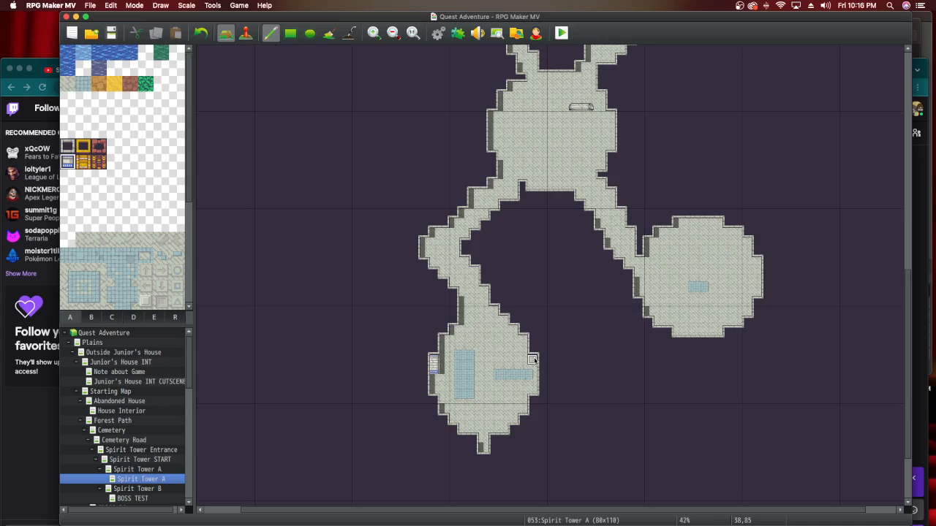
{"action": "key", "text": "ctrl+v"}
{"action": "key", "text": "ctrl+v"}
{"action": "key", "text": "ctrl+v"}
{"action": "key", "text": "ctrl+v"}
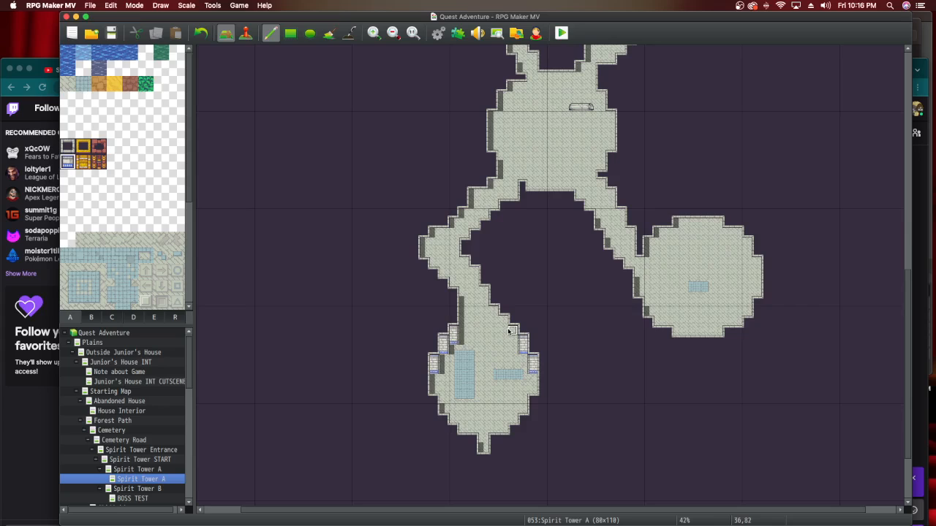
{"action": "key", "text": "ctrl+v"}
{"action": "key", "text": "ctrl+v"}
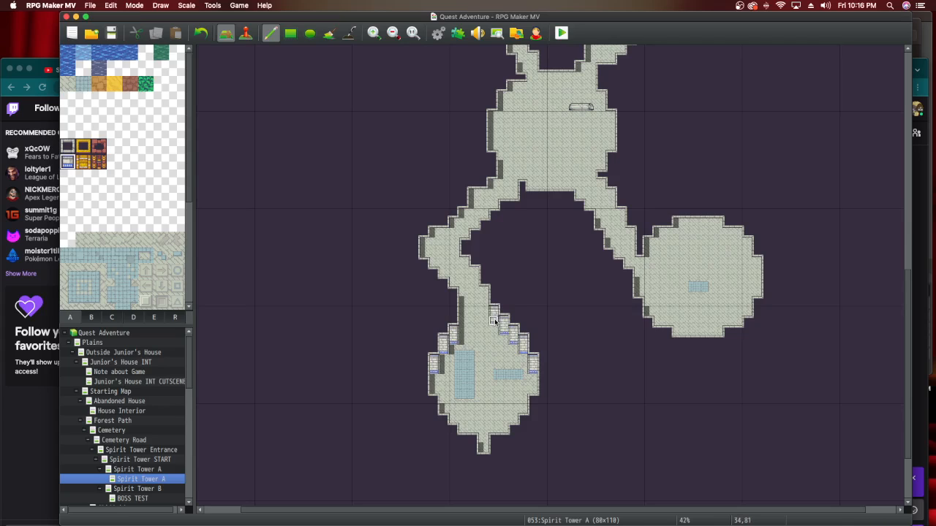
Paint brick wall faces along the winding passage from the lower left chamber up to the fallen-column chamber.
{"action": "key", "text": "ctrl+v"}
{"action": "key", "text": "ctrl+v"}
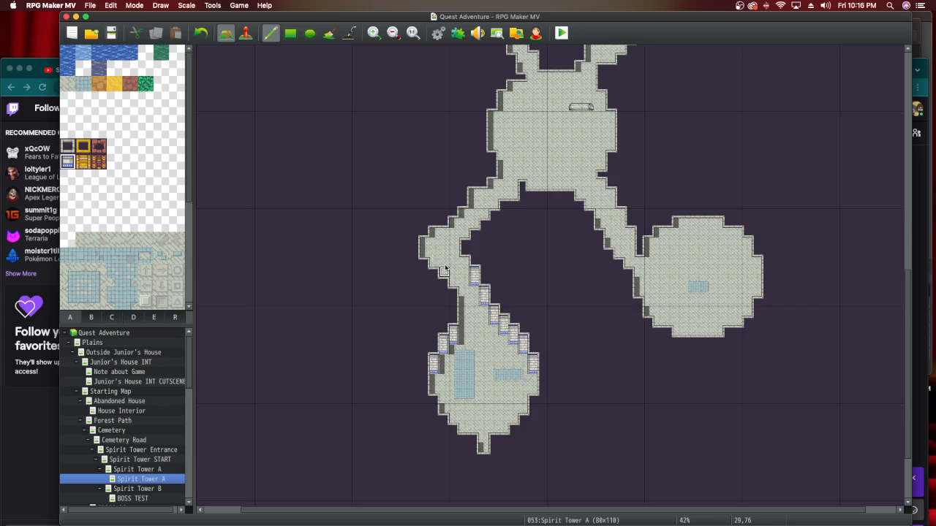
{"action": "key", "text": "ctrl+v"}
{"action": "key", "text": "ctrl+v"}
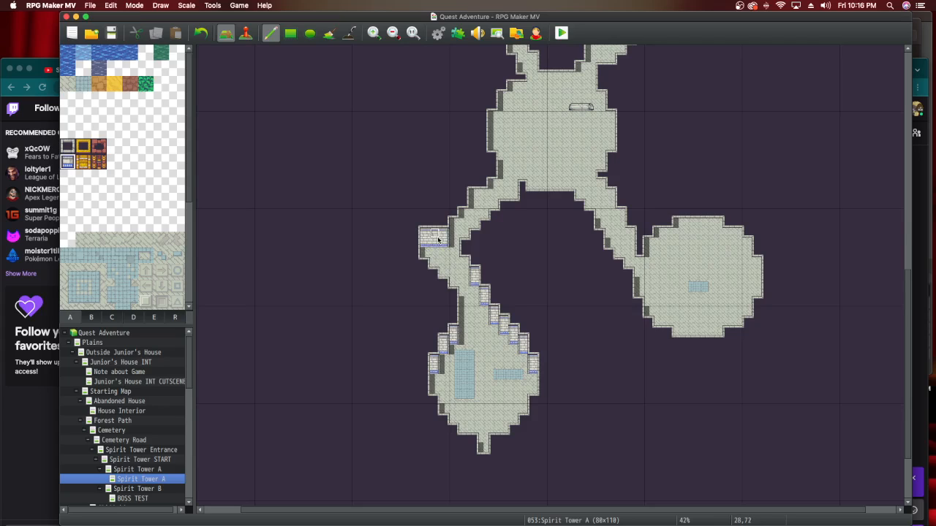
{"action": "key", "text": "ctrl+v"}
{"action": "left_click", "coordinate": [458, 213]}
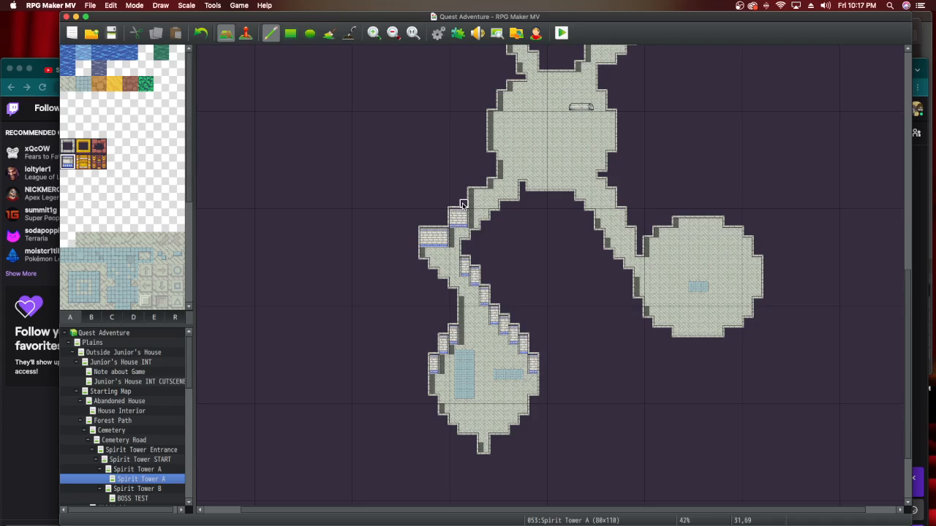
{"action": "left_click", "coordinate": [481, 194]}
{"action": "left_click", "coordinate": [473, 203]}
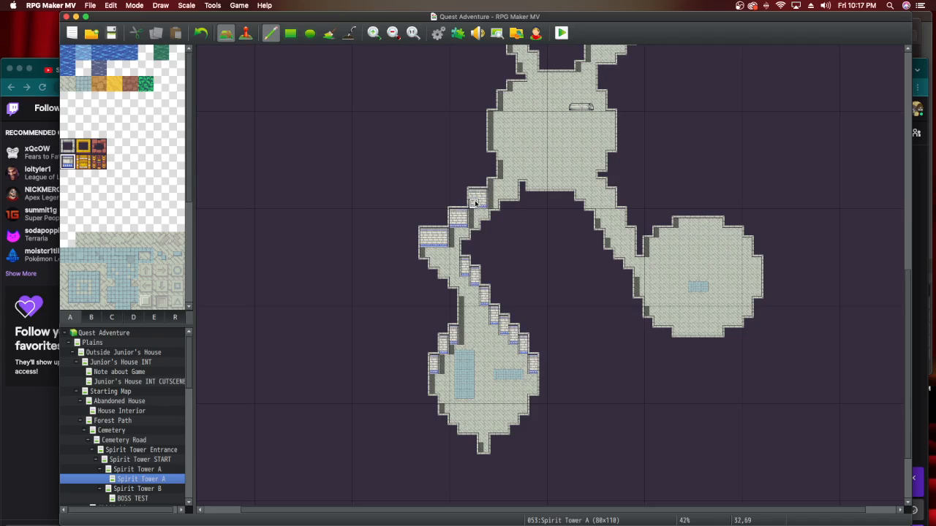
{"action": "left_click", "coordinate": [494, 189]}
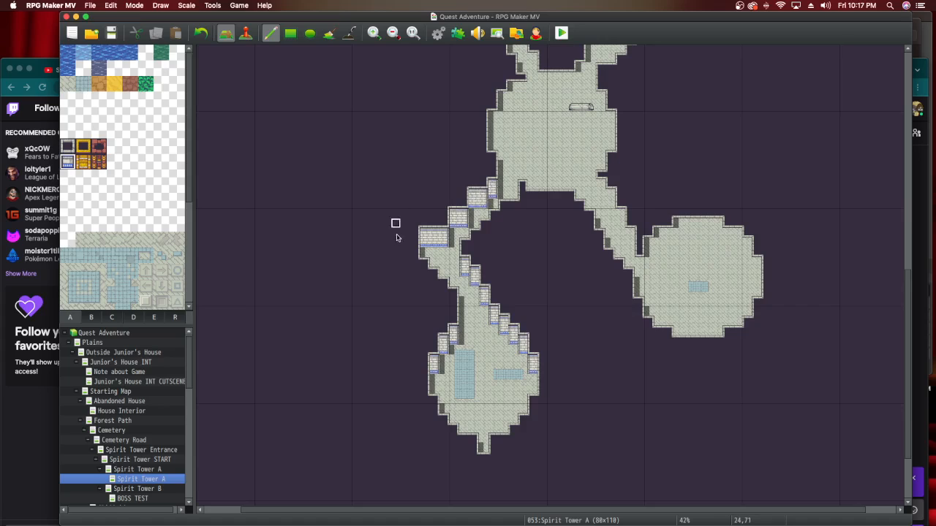
Widen the two passages below the fallen-column chamber with the plain stone floor tile, filling in their narrow gaps.
{"action": "left_click", "coordinate": [90, 242]}
{"action": "mouse_move", "coordinate": [463, 243]}
{"action": "left_mouse_down"}
{"action": "mouse_move", "coordinate": [533, 191]}
{"action": "mouse_move", "coordinate": [512, 193]}
{"action": "mouse_move", "coordinate": [493, 219]}
{"action": "left_mouse_up"}
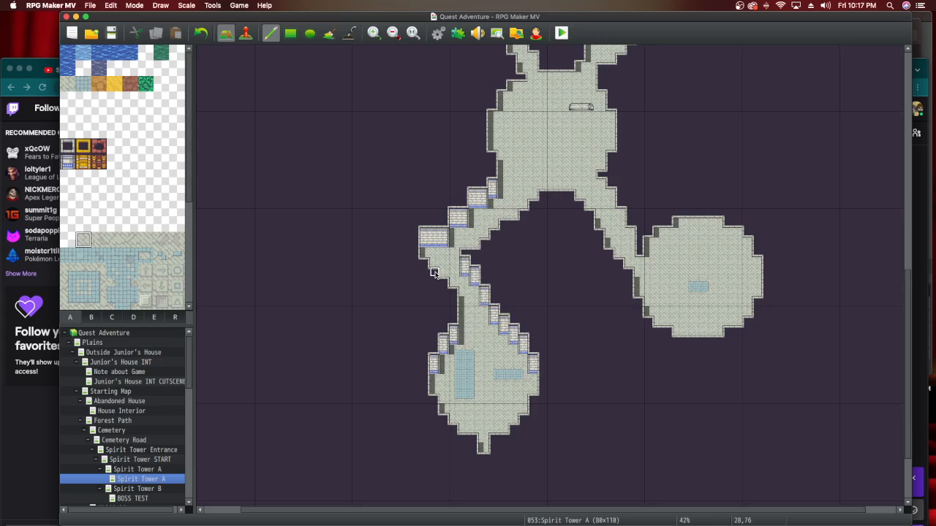
{"action": "mouse_move", "coordinate": [638, 242]}
{"action": "left_mouse_down"}
{"action": "mouse_move", "coordinate": [651, 242]}
{"action": "mouse_move", "coordinate": [638, 236]}
{"action": "left_mouse_up"}
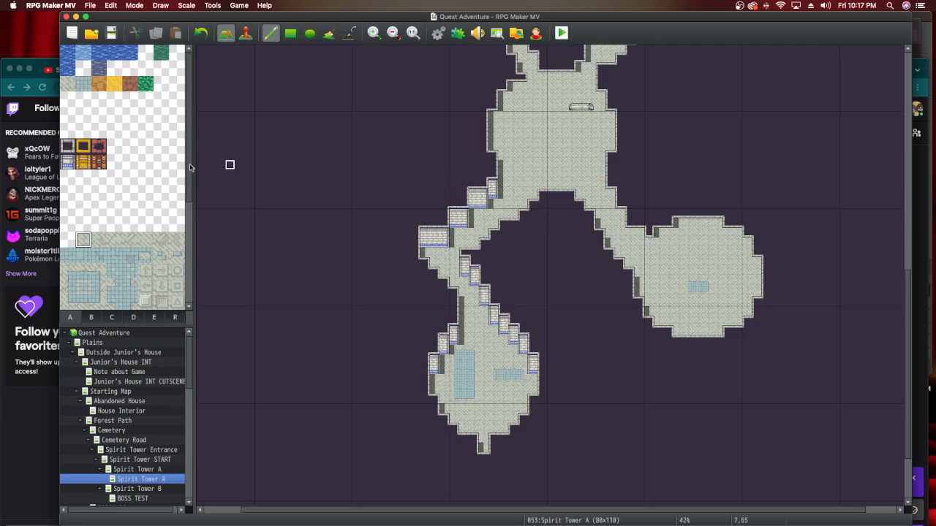
Paint a brick wall face on each side edge of the fallen-column chamber.
{"action": "left_click", "coordinate": [69, 161]}
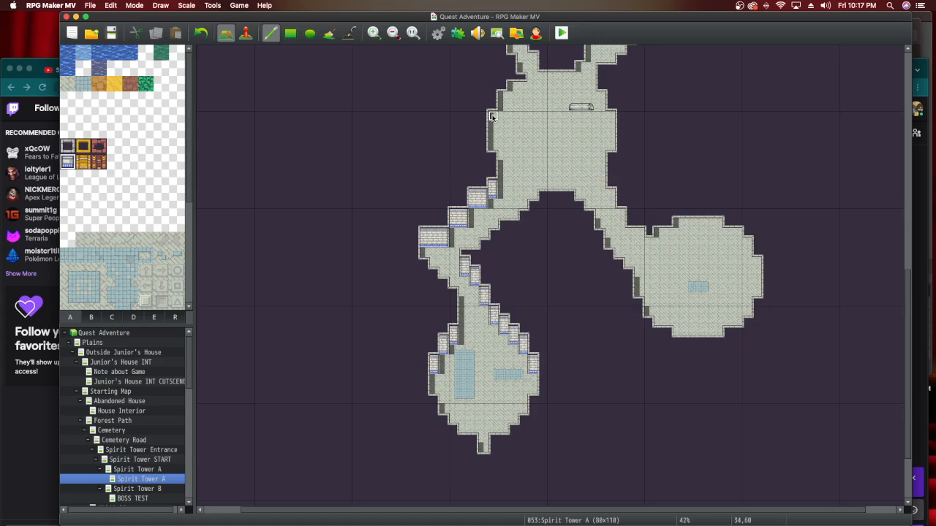
{"action": "left_click", "coordinate": [492, 118]}
{"action": "left_click", "coordinate": [610, 121]}
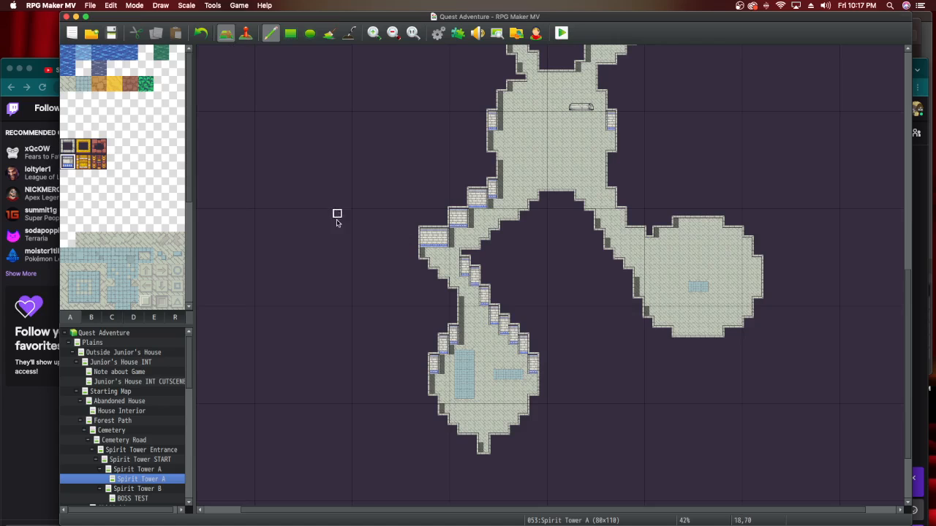
Inspect event EV002 near the pool's right staircase in the original Spirit Tower A map.
{"action": "scroll", "coordinate": [334, 215], "scroll_direction": "up", "scroll_amount": 2}
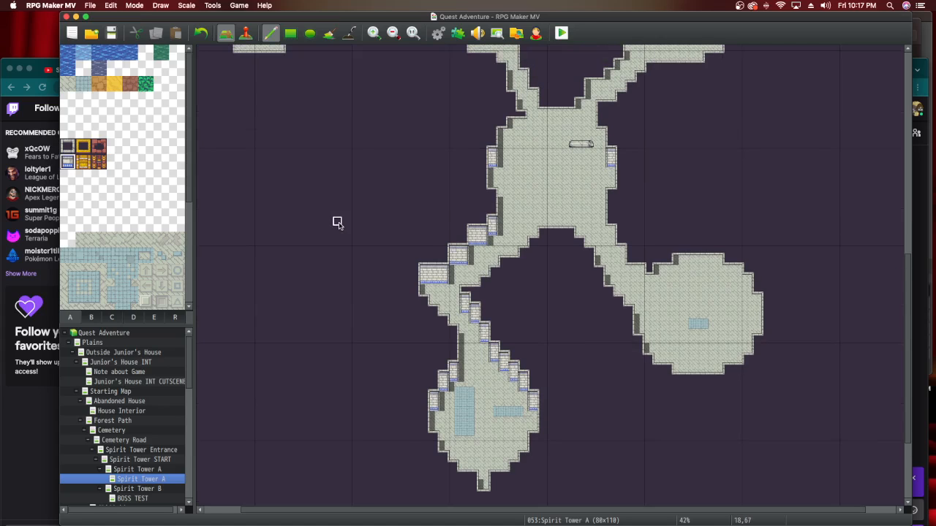
{"action": "left_click", "coordinate": [136, 460]}
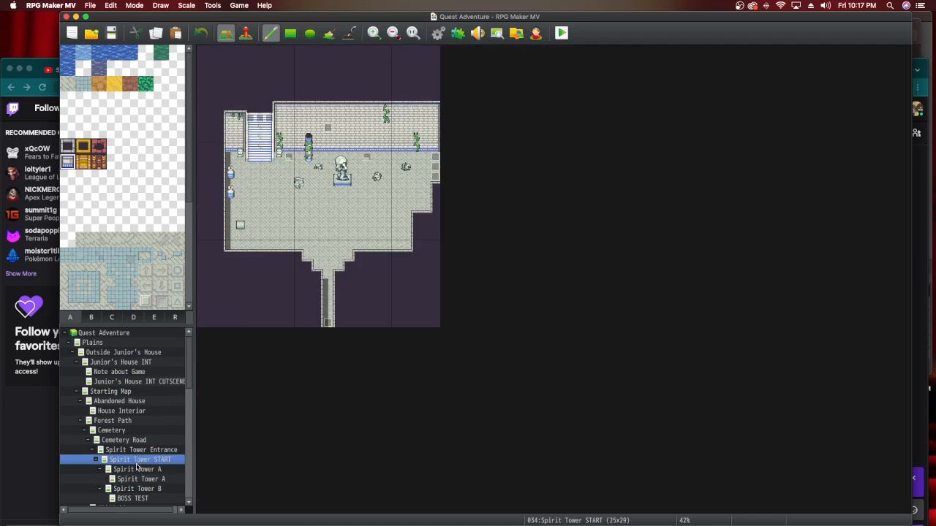
{"action": "left_click", "coordinate": [138, 469]}
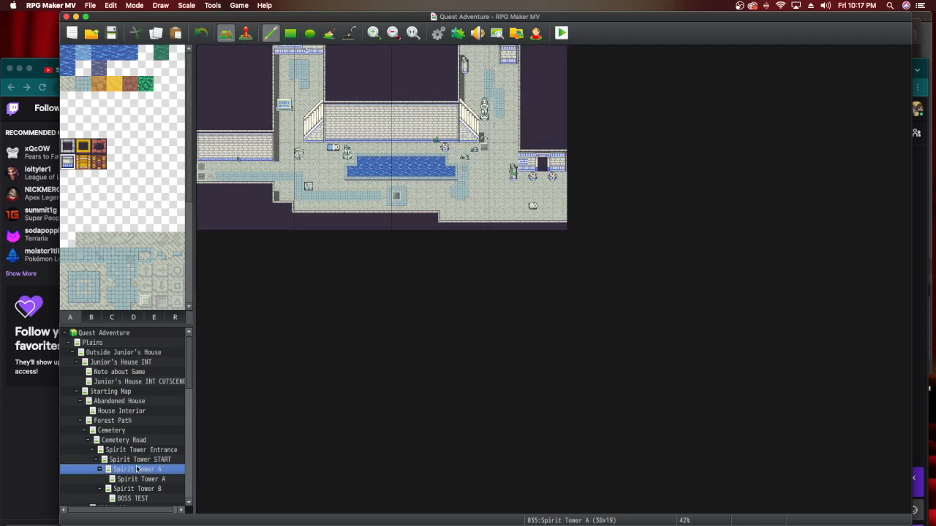
{"action": "left_click", "coordinate": [247, 33]}
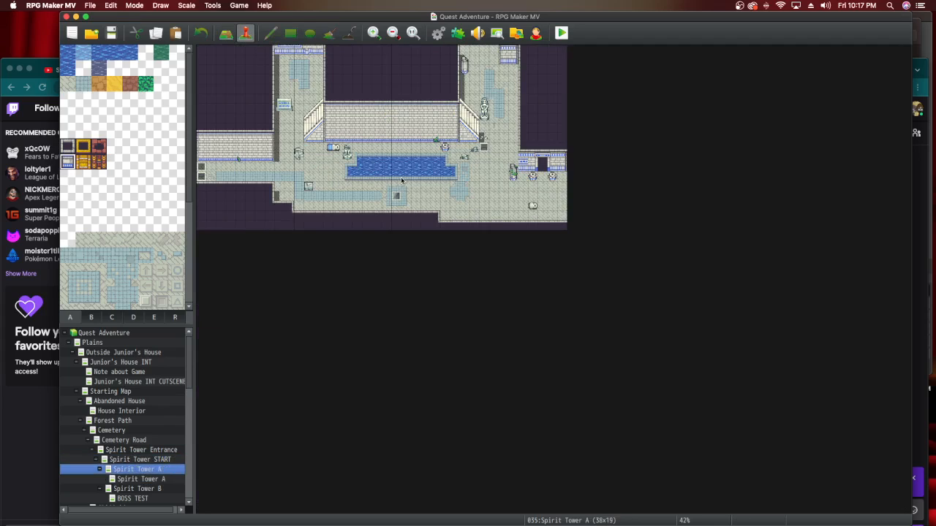
{"action": "left_click", "coordinate": [483, 151]}
{"action": "double_click", "coordinate": [484, 151]}
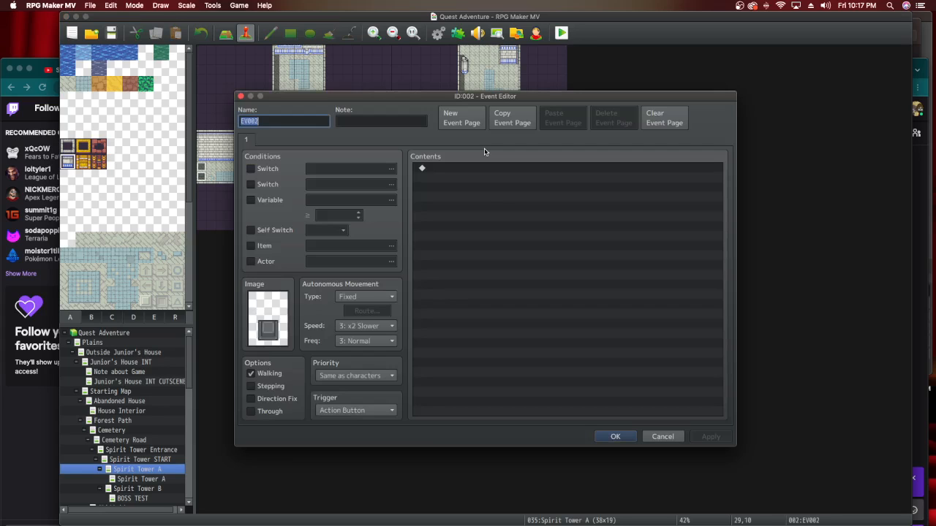
{"action": "left_click", "coordinate": [660, 436]}
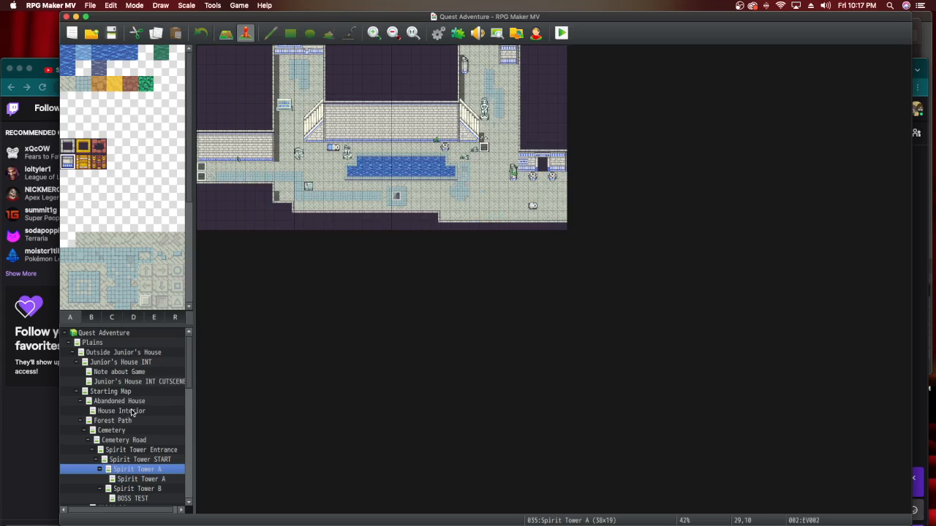
Copy the Ghost event to the right of the central statue in the Spirit Tower START map.
{"action": "left_click", "coordinate": [133, 459]}
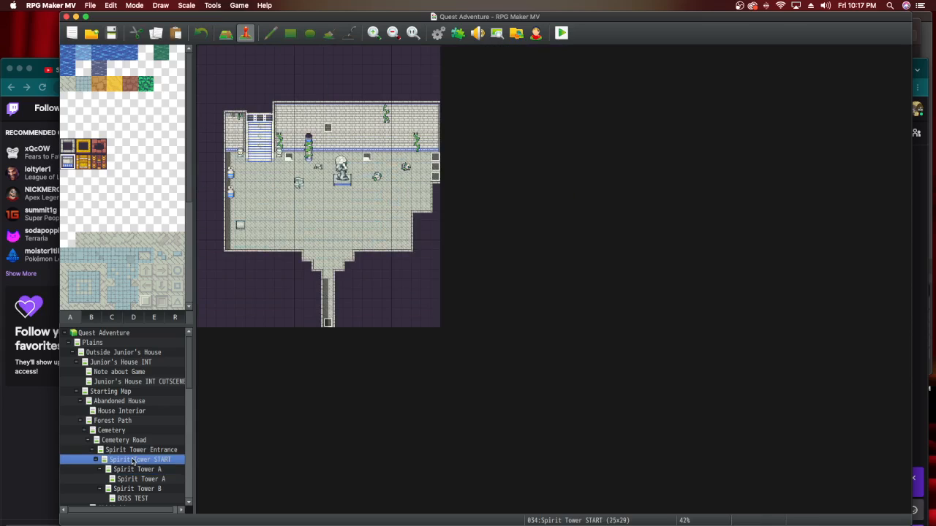
{"action": "right_click", "coordinate": [367, 159]}
{"action": "left_click", "coordinate": [383, 197]}
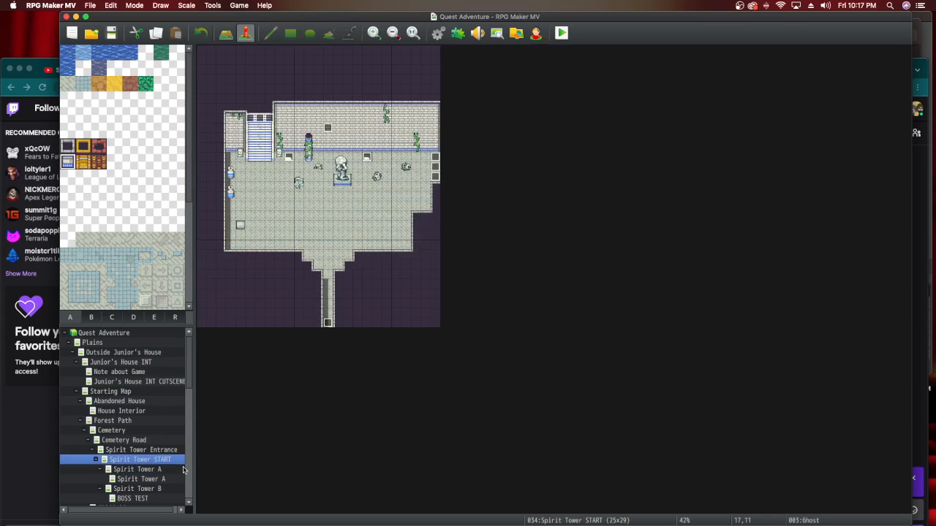
Rename the duplicated 80x110 Spirit Tower A map to Spirit Tower C.
{"action": "left_click", "coordinate": [147, 489]}
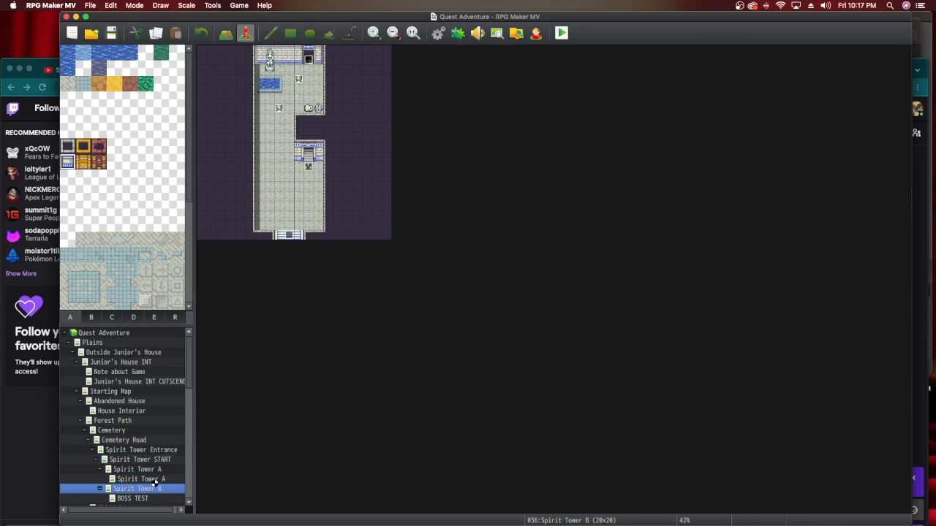
{"action": "left_click", "coordinate": [153, 479]}
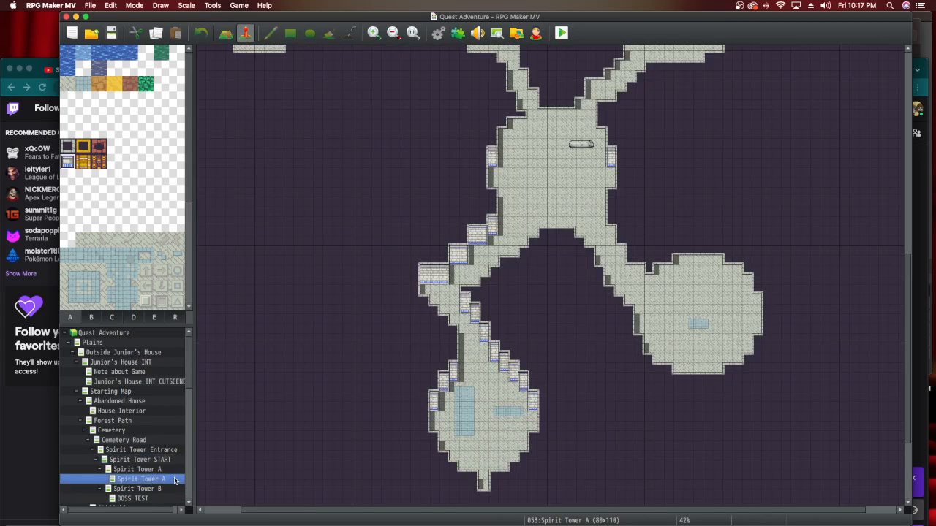
{"action": "key", "text": "space"}
{"action": "left_click", "coordinate": [360, 159]}
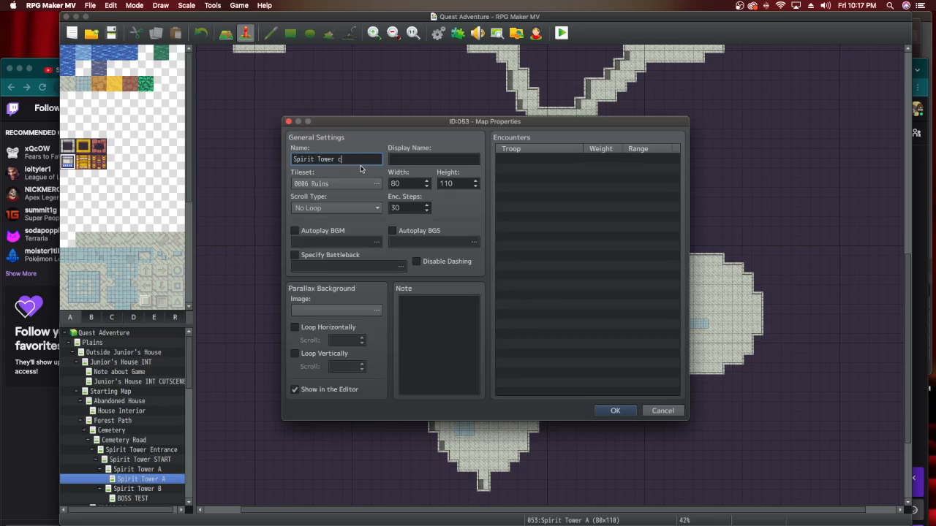
{"action": "left_click", "coordinate": [615, 411]}
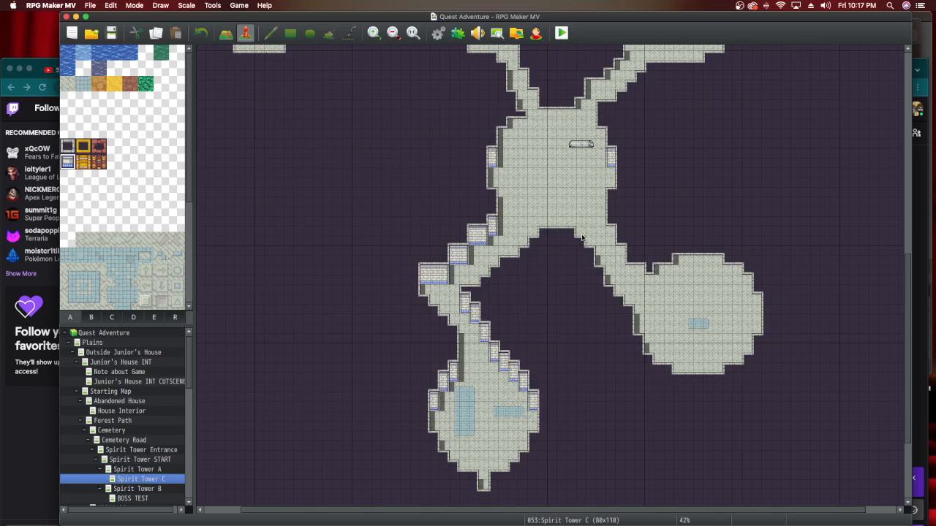
Paste the copied Ghost event into the middle of the fallen-column chamber.
{"action": "scroll", "coordinate": [582, 237], "scroll_direction": "up", "scroll_amount": 2}
{"action": "right_click", "coordinate": [562, 217]}
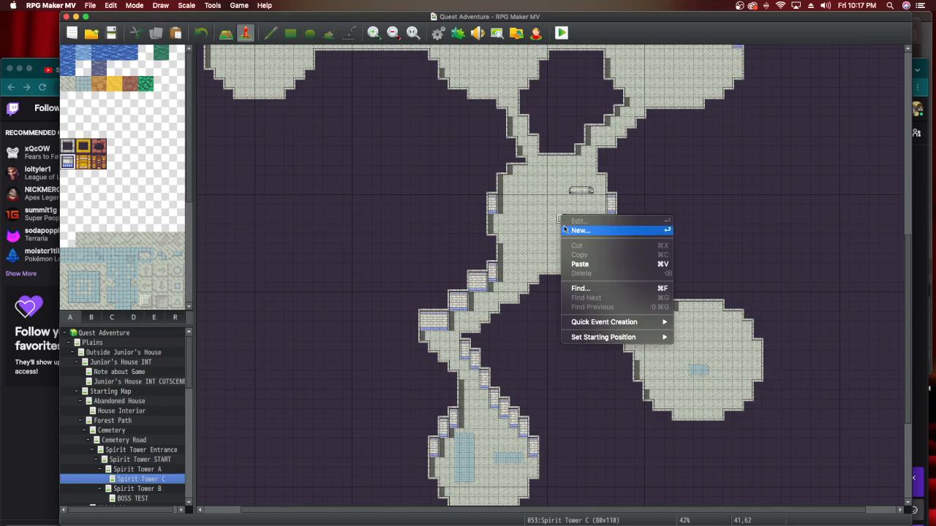
{"action": "left_click", "coordinate": [586, 268]}
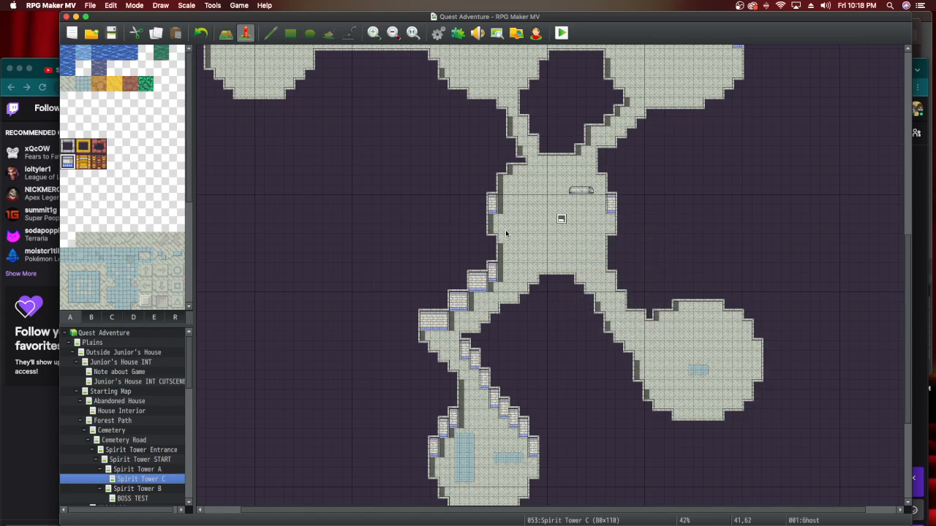
Browse the available character sheets for the Ghost event's image, from the crystal sheets through beholder_a_3 copy.
{"action": "double_click", "coordinate": [561, 219]}
{"action": "double_click", "coordinate": [269, 309]}
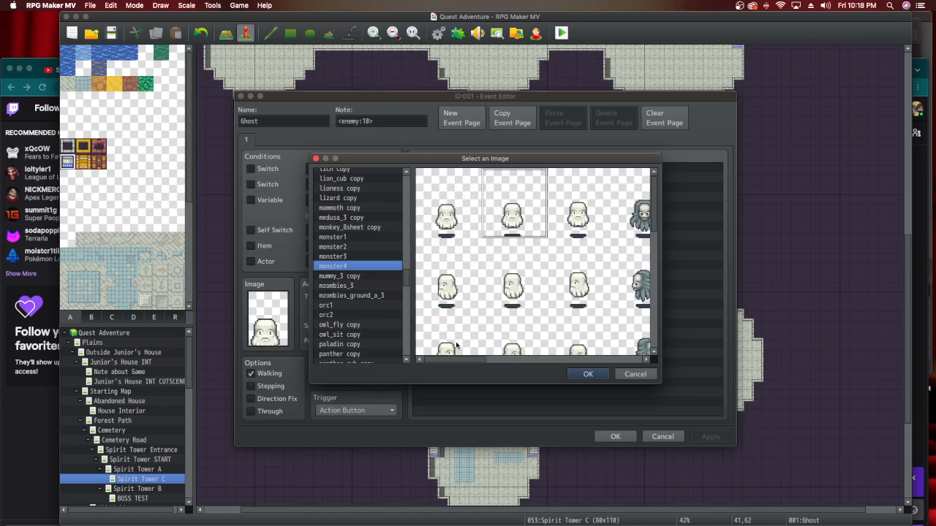
{"action": "scroll", "coordinate": [381, 297], "scroll_direction": "up", "scroll_amount": 20}
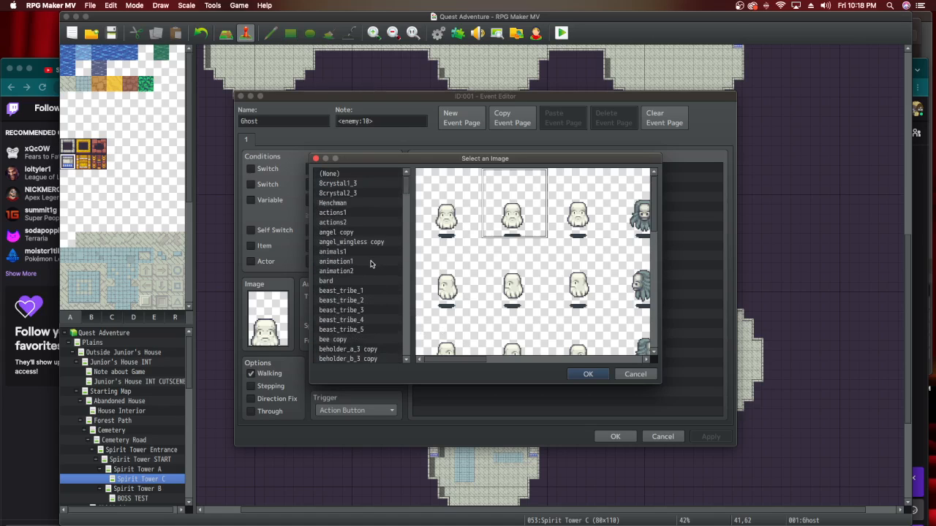
{"action": "left_click", "coordinate": [354, 185]}
{"action": "key", "text": "Down"}
{"action": "key", "text": "Down"}
{"action": "key", "text": "Down"}
{"action": "key", "text": "Down"}
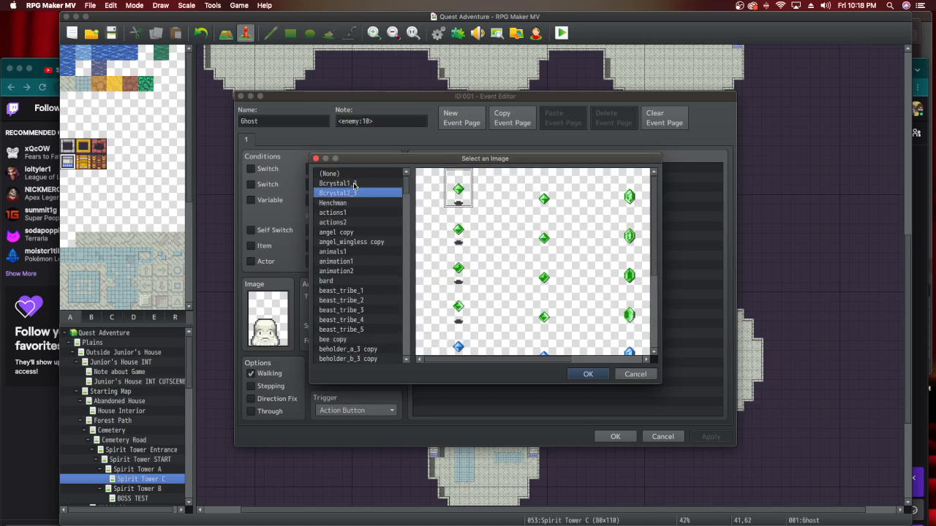
{"action": "key", "text": "Down"}
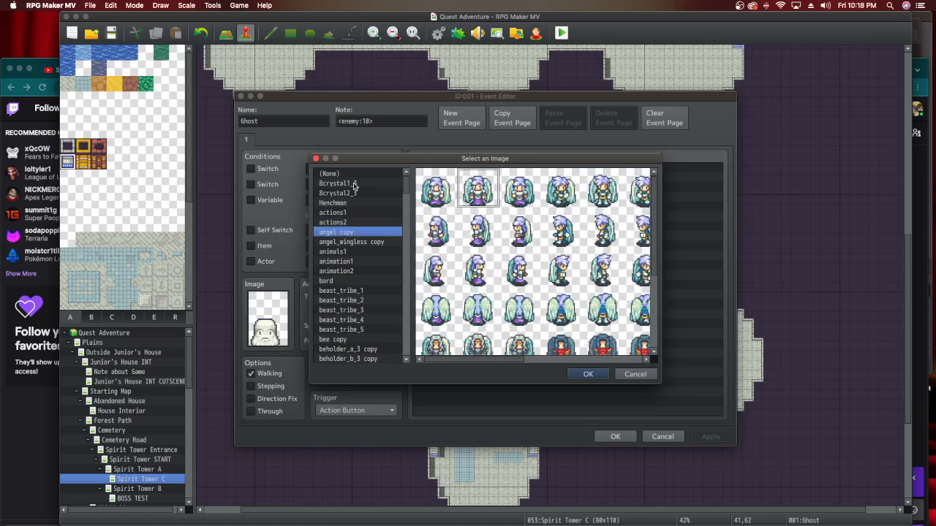
{"action": "key", "text": "Down"}
{"action": "key", "text": "Down"}
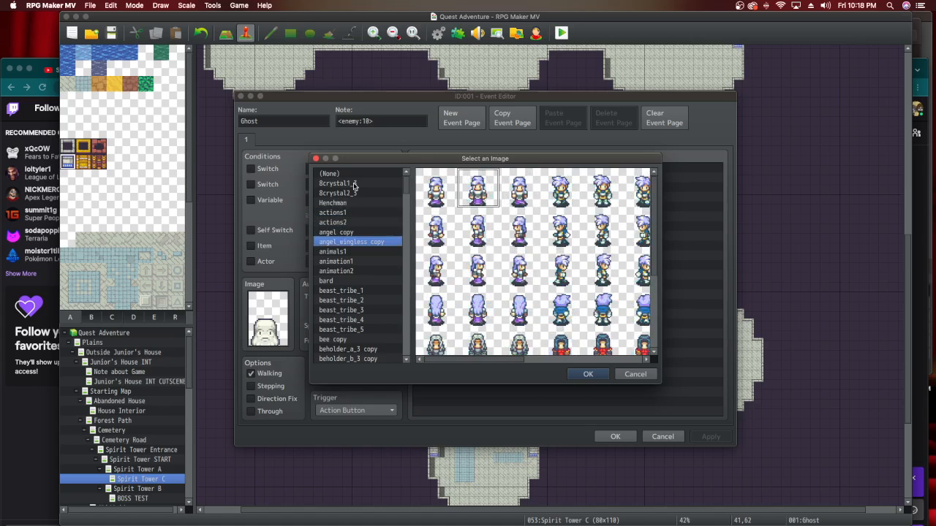
{"action": "key", "text": "Down"}
{"action": "key", "text": "Down"}
{"action": "key", "text": "Down"}
{"action": "key", "text": "Down"}
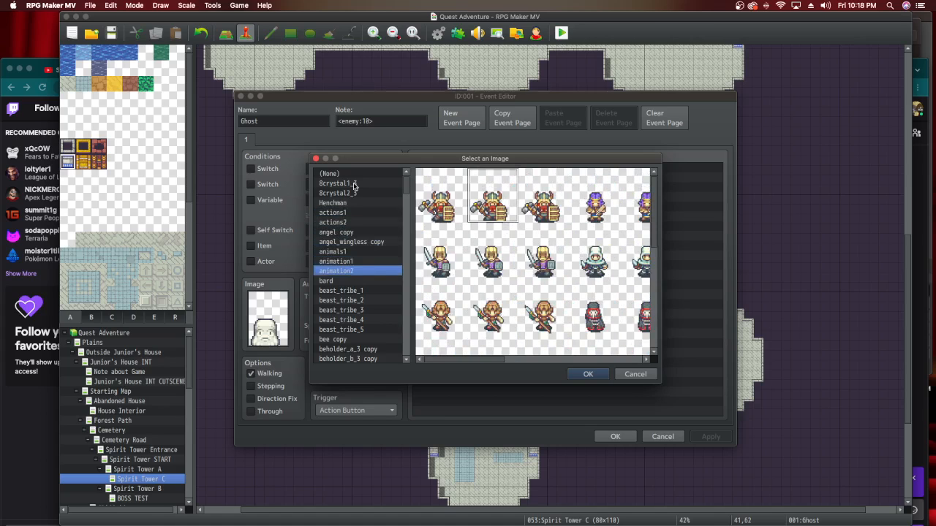
{"action": "key", "text": "Down"}
{"action": "key", "text": "Down"}
{"action": "key", "text": "Down"}
{"action": "key", "text": "Down"}
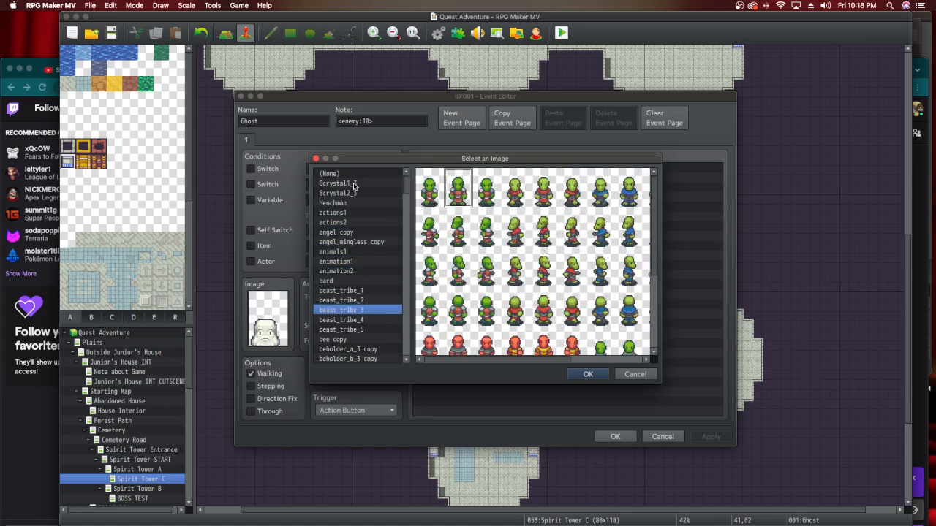
{"action": "key", "text": "Down"}
{"action": "key", "text": "Down"}
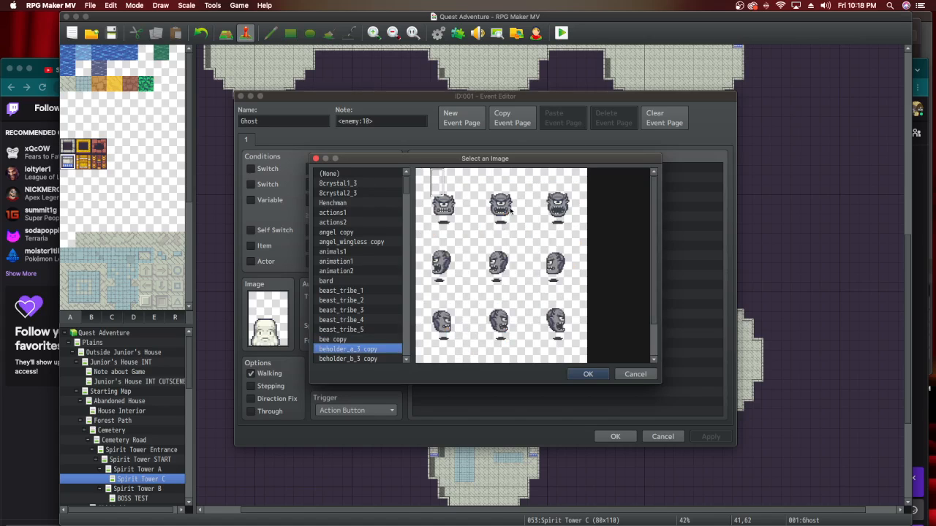
Check the frame division of the beholder_a_3, bison and bard sheets, and close the Ghost event without choosing an image.
{"action": "left_click", "coordinate": [494, 191]}
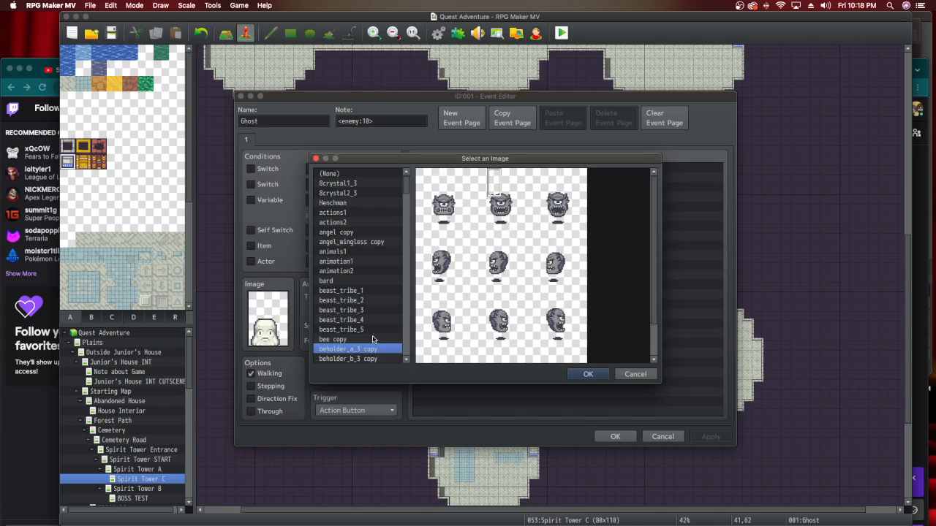
{"action": "scroll", "coordinate": [369, 337], "scroll_direction": "down", "scroll_amount": 2}
{"action": "left_click", "coordinate": [368, 341]}
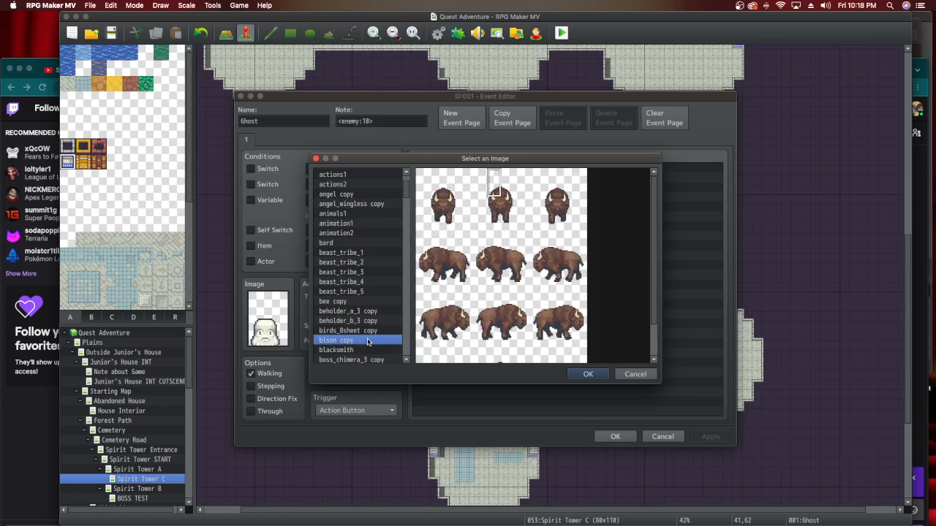
{"action": "left_click", "coordinate": [492, 261]}
{"action": "left_click", "coordinate": [360, 242]}
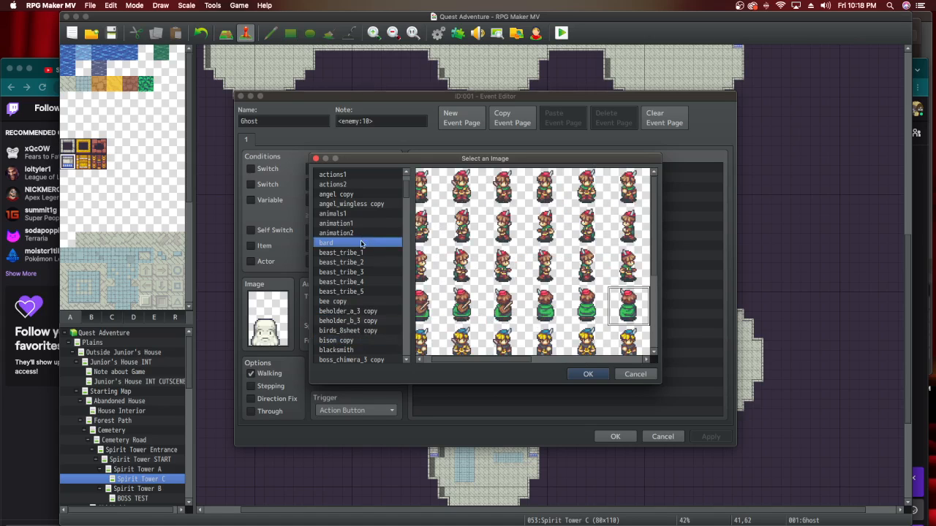
{"action": "left_click", "coordinate": [634, 375]}
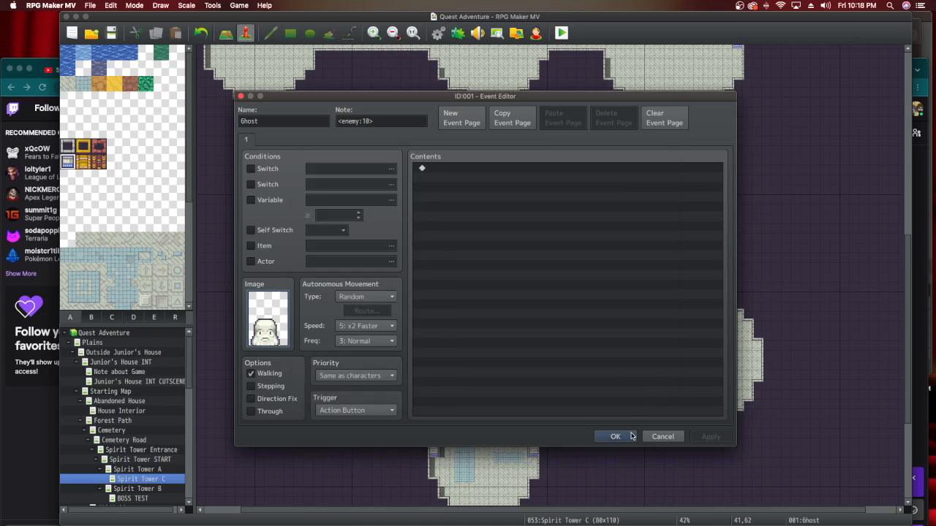
{"action": "left_click", "coordinate": [615, 437]}
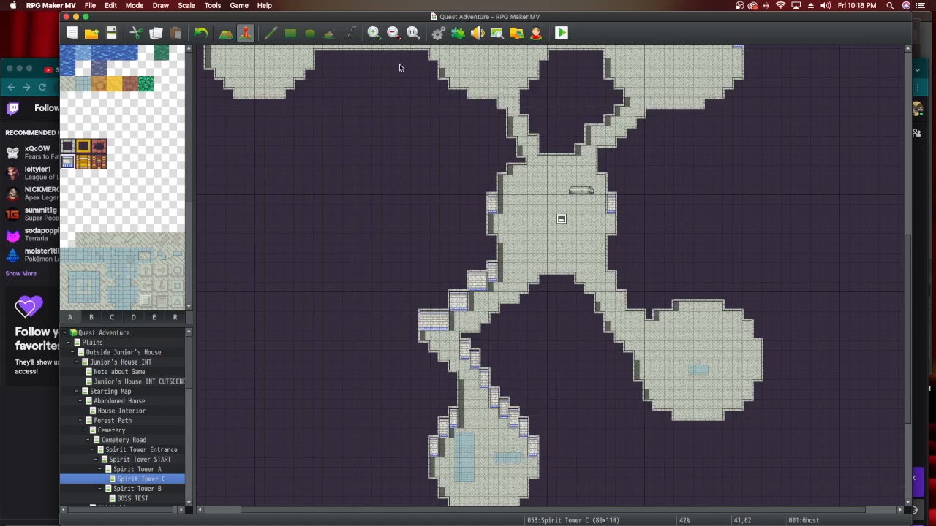
Switch to the characters folder in Finder and rename bison copy.png to $bison copy.png.
{"action": "left_click_drag", "start_coordinate": [378, 16], "coordinate": [359, 216]}
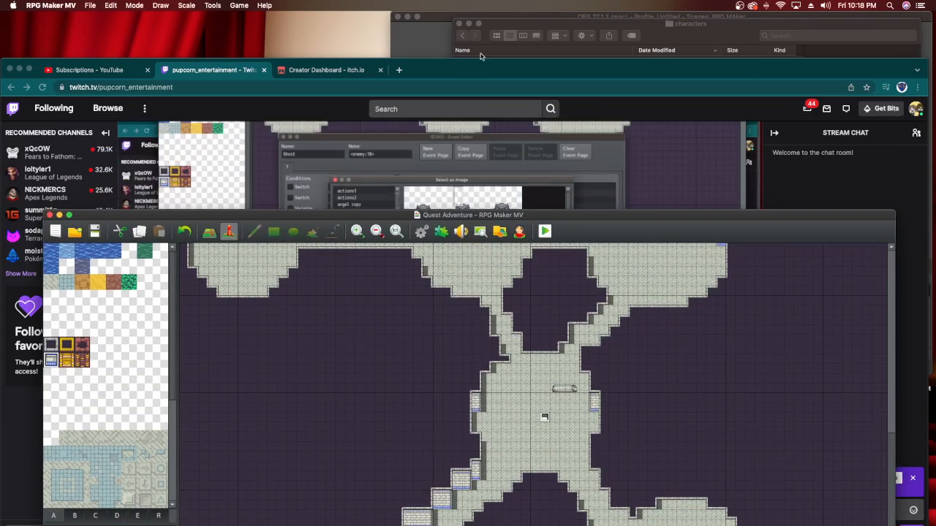
{"action": "left_click_drag", "start_coordinate": [515, 24], "coordinate": [282, 34]}
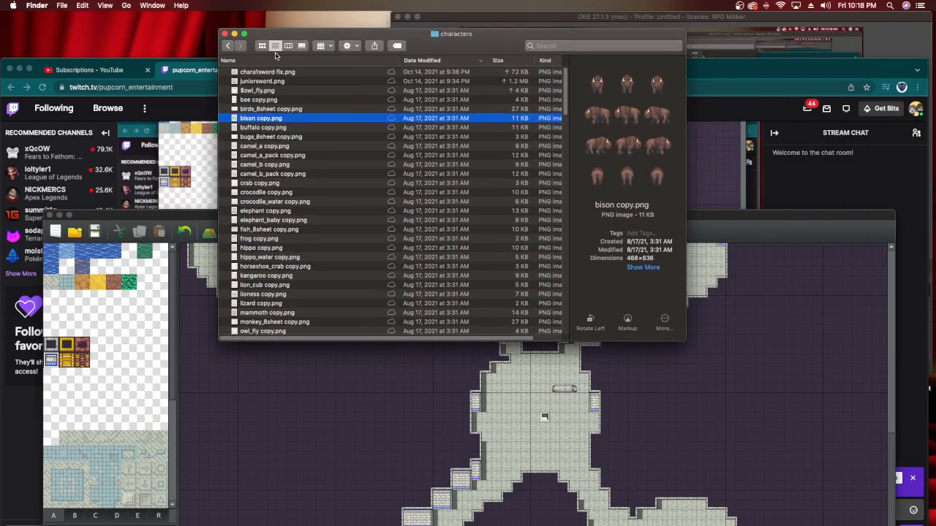
{"action": "left_click", "coordinate": [248, 119]}
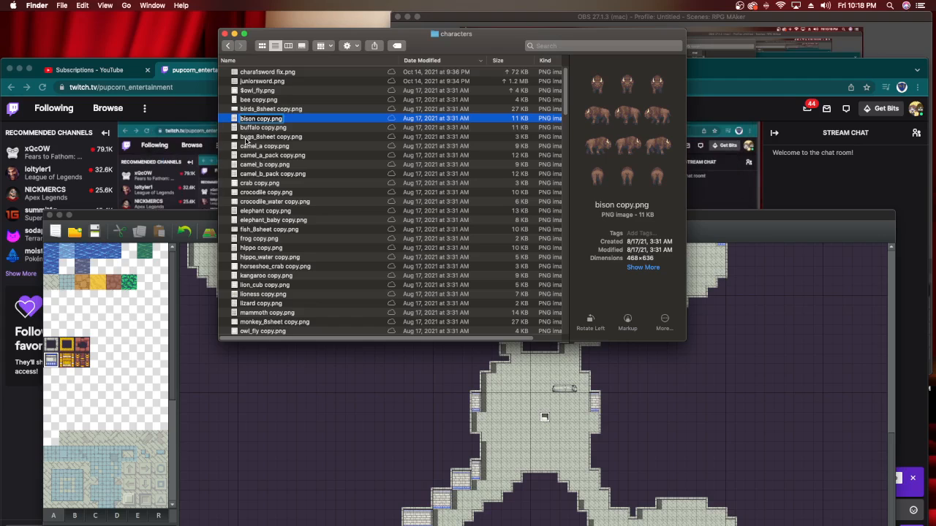
{"action": "key", "text": "Left"}
{"action": "type", "text": "$"}
{"action": "left_click", "coordinate": [313, 129]}
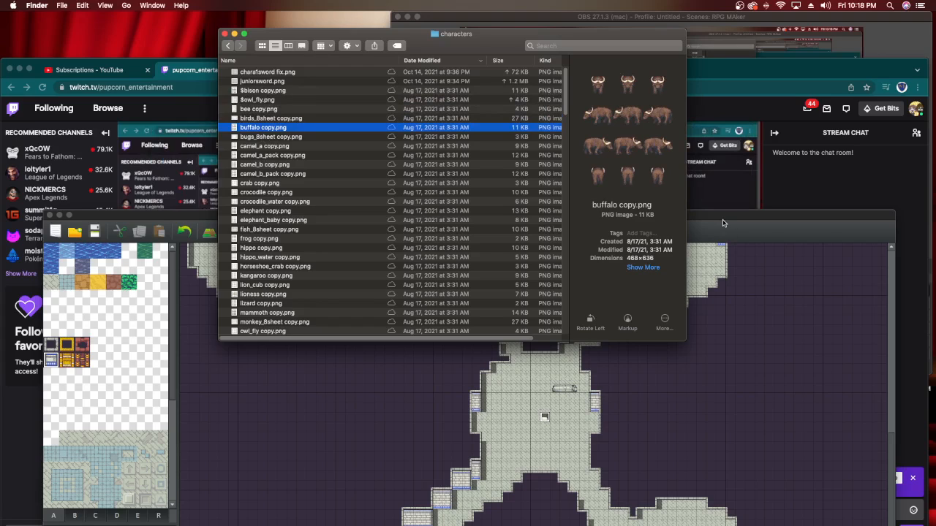
Return to RPG Maker MV and check the frame division of the $bison copy sheet for the Ghost event's image.
{"action": "left_click_drag", "start_coordinate": [723, 217], "coordinate": [726, 4]}
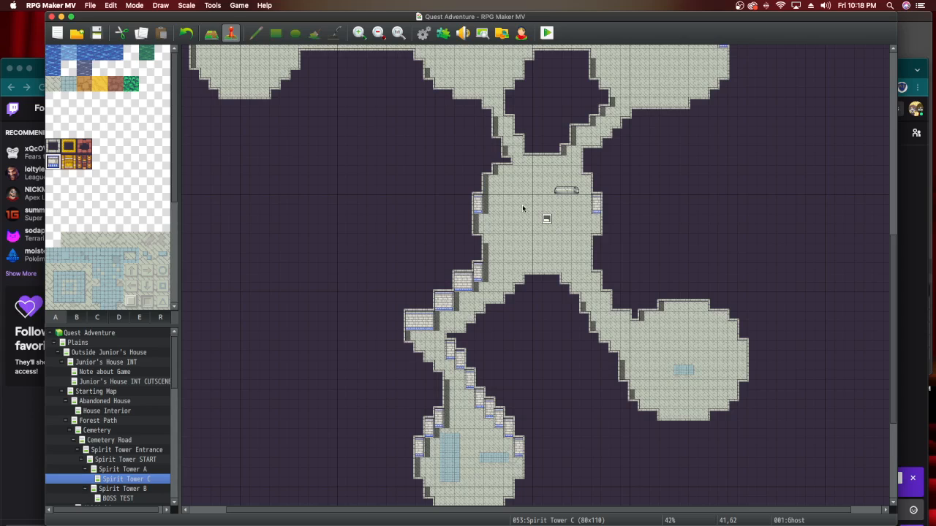
{"action": "double_click", "coordinate": [474, 248]}
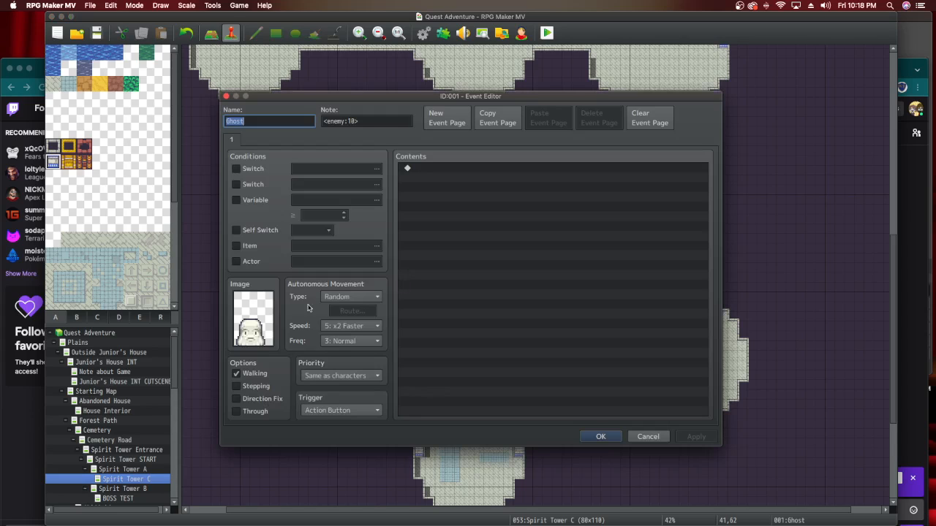
{"action": "scroll", "coordinate": [385, 256], "scroll_direction": "up", "scroll_amount": 5}
{"action": "scroll", "coordinate": [383, 256], "scroll_direction": "up", "scroll_amount": 15}
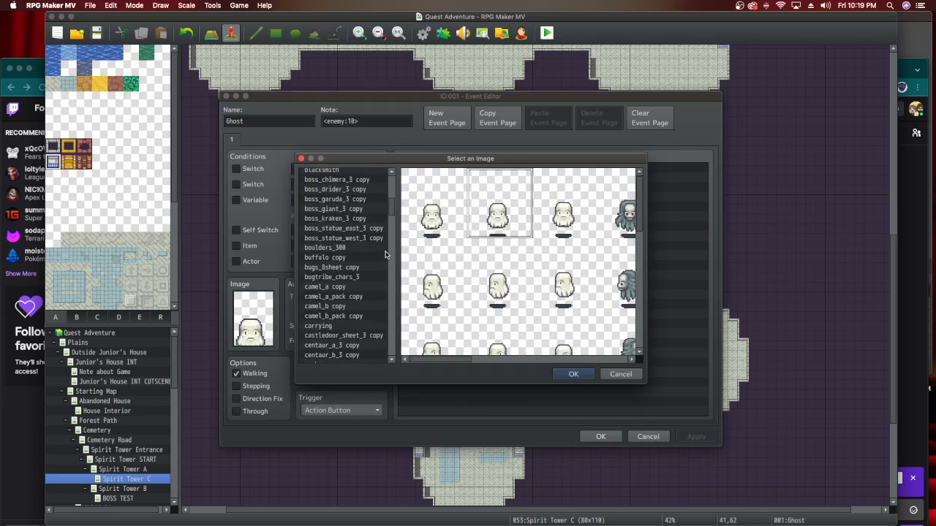
{"action": "scroll", "coordinate": [387, 255], "scroll_direction": "down", "scroll_amount": 20}
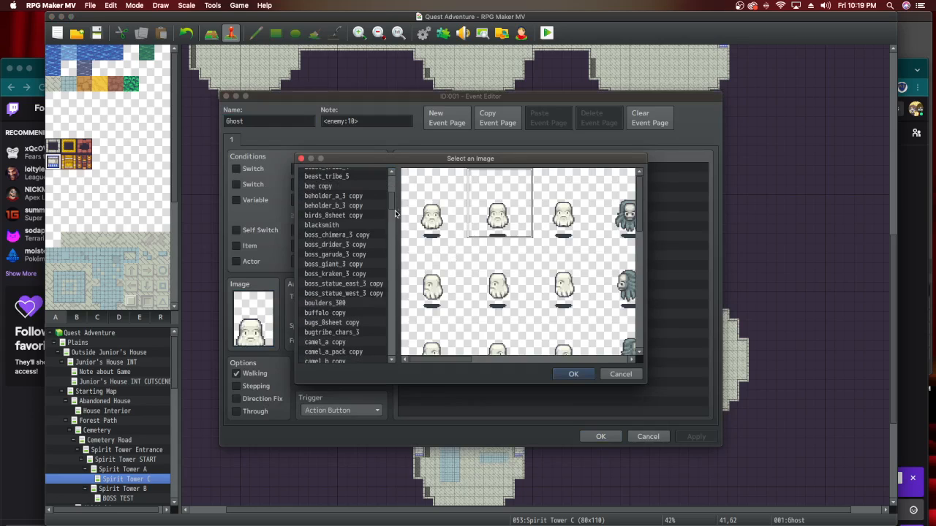
{"action": "left_click_drag", "start_coordinate": [392, 369], "coordinate": [392, 368]}
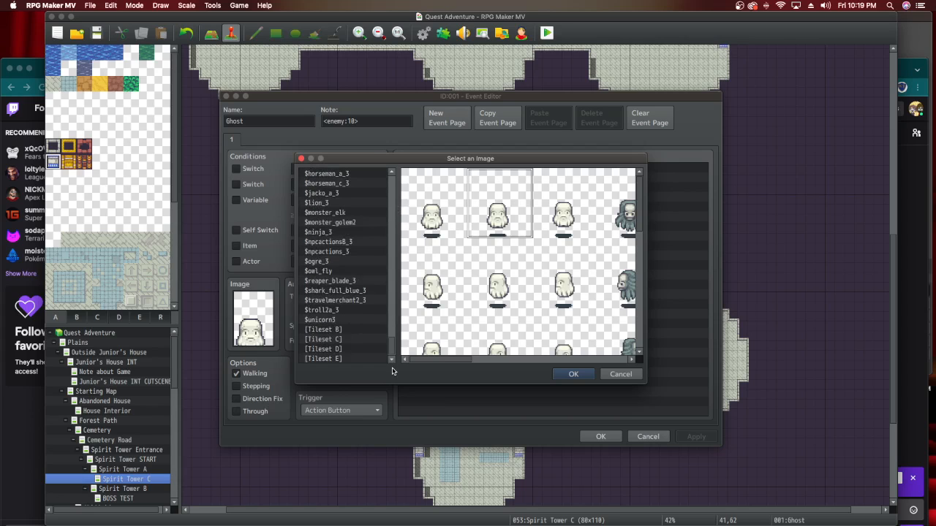
{"action": "scroll", "coordinate": [376, 311], "scroll_direction": "up", "scroll_amount": 5}
{"action": "scroll", "coordinate": [376, 311], "scroll_direction": "up", "scroll_amount": 1}
{"action": "left_click", "coordinate": [336, 209]}
{"action": "left_click", "coordinate": [497, 270]}
{"action": "left_click", "coordinate": [488, 213]}
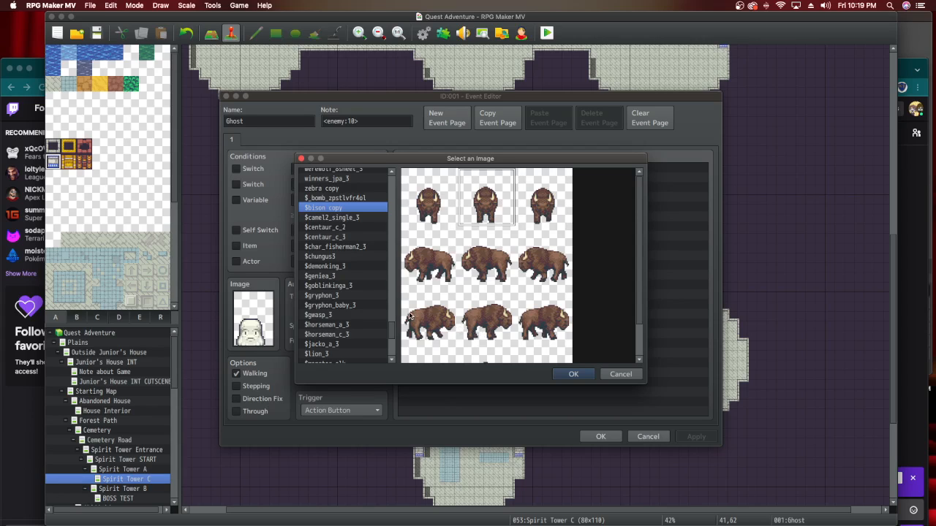
Preview the Henchman, beast_tribe_1, birds_8sheet, beholder_a_3 and bee sheets, and leave the image selection.
{"action": "left_click_drag", "start_coordinate": [393, 330], "coordinate": [393, 179]}
{"action": "left_click", "coordinate": [363, 203]}
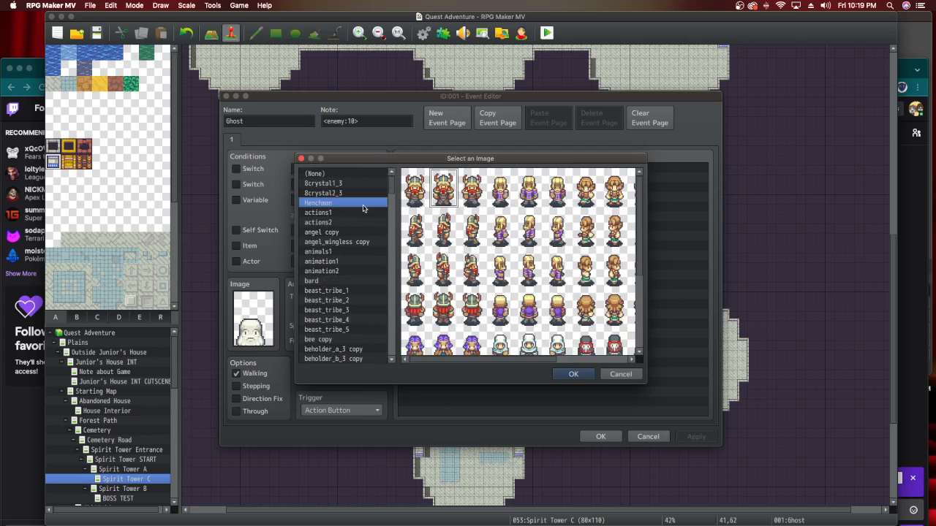
{"action": "left_click", "coordinate": [360, 290]}
{"action": "scroll", "coordinate": [363, 303], "scroll_direction": "down", "scroll_amount": 3}
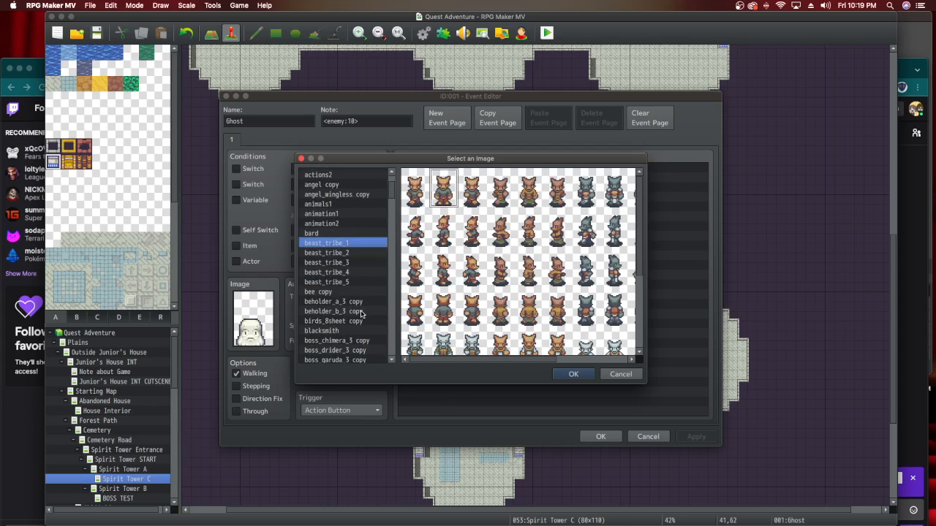
{"action": "left_click", "coordinate": [365, 321]}
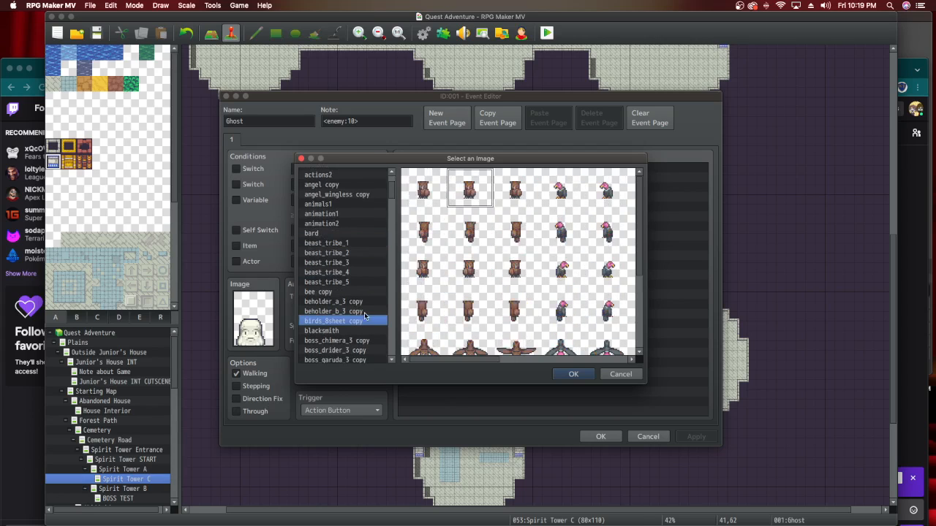
{"action": "left_click", "coordinate": [361, 302]}
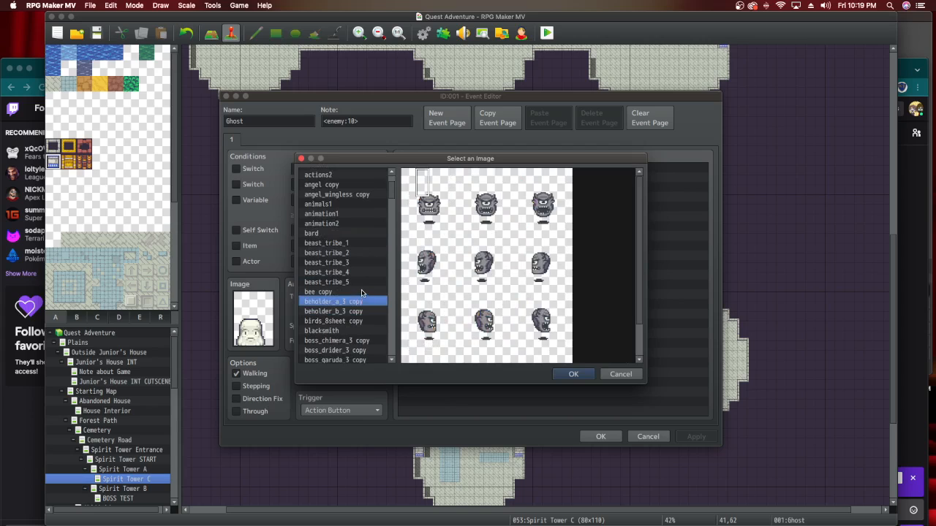
{"action": "left_click", "coordinate": [361, 292]}
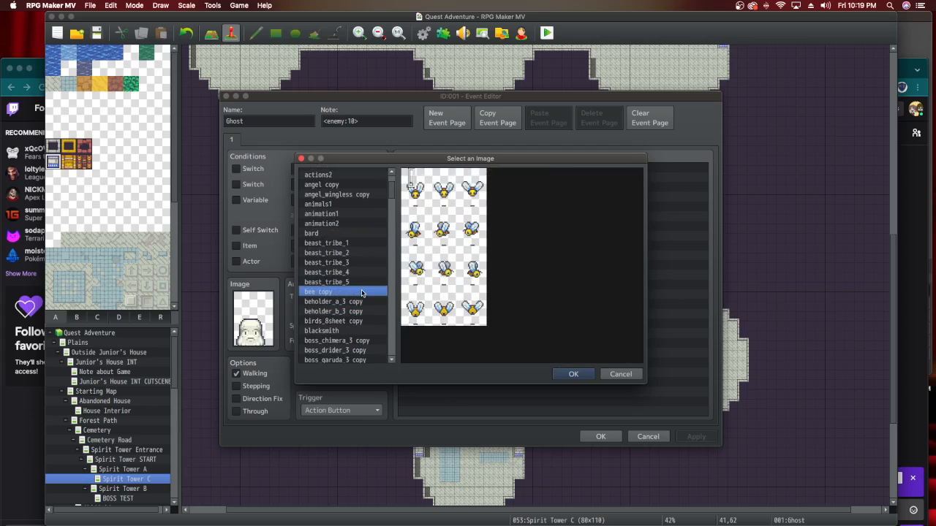
{"action": "left_click", "coordinate": [600, 376]}
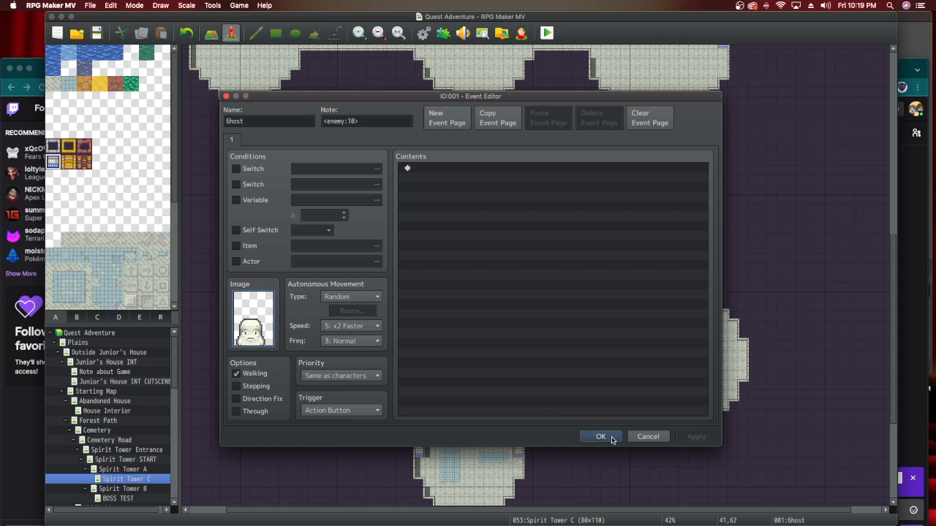
Set the Ghost event's image to the front-facing grey long-haired ghost from monster4 and save the event.
{"action": "double_click", "coordinate": [252, 333]}
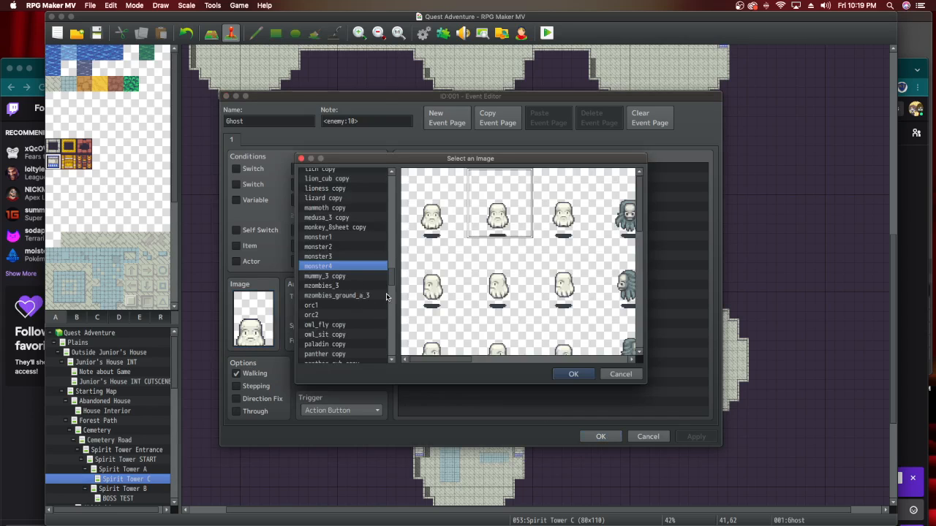
{"action": "left_click", "coordinate": [338, 277]}
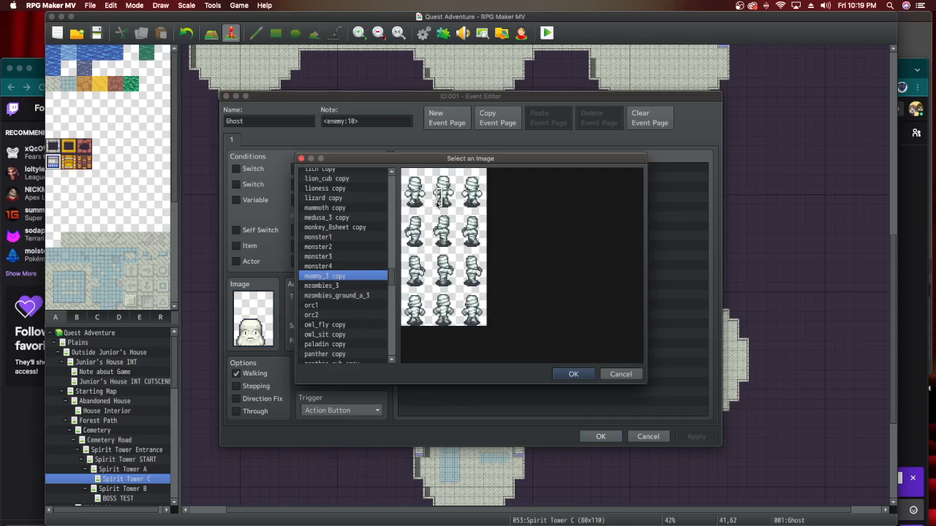
{"action": "left_click", "coordinate": [347, 286]}
{"action": "left_click", "coordinate": [348, 266]}
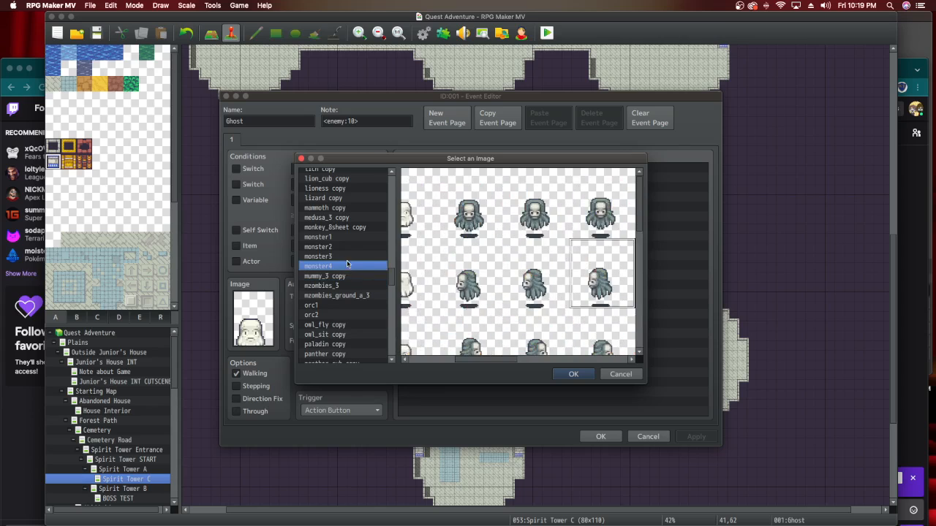
{"action": "left_click", "coordinate": [347, 256]}
{"action": "left_click", "coordinate": [349, 267]}
{"action": "left_click", "coordinate": [529, 231]}
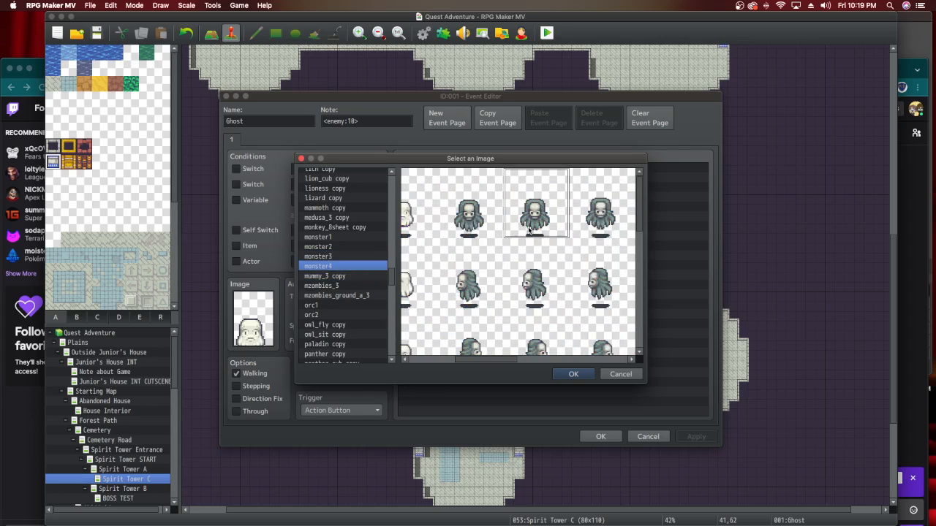
{"action": "double_click", "coordinate": [531, 231]}
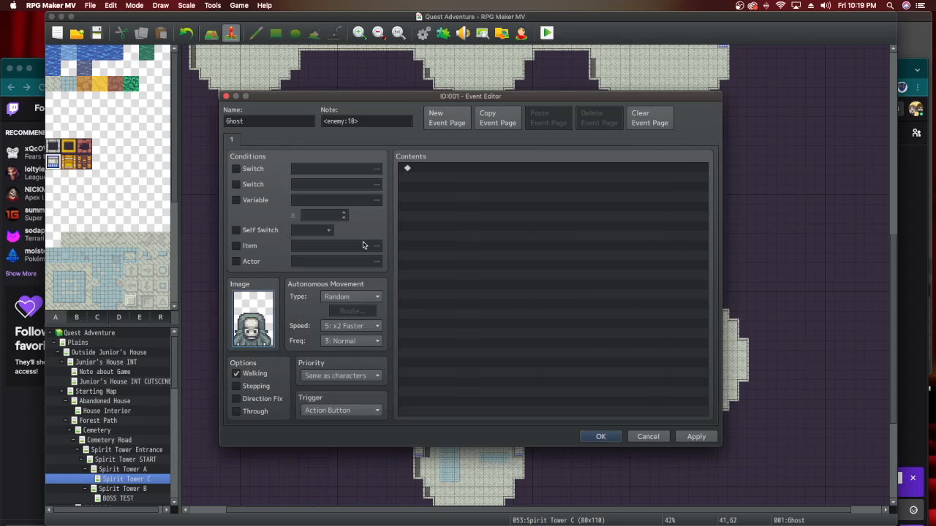
{"action": "left_click", "coordinate": [600, 436]}
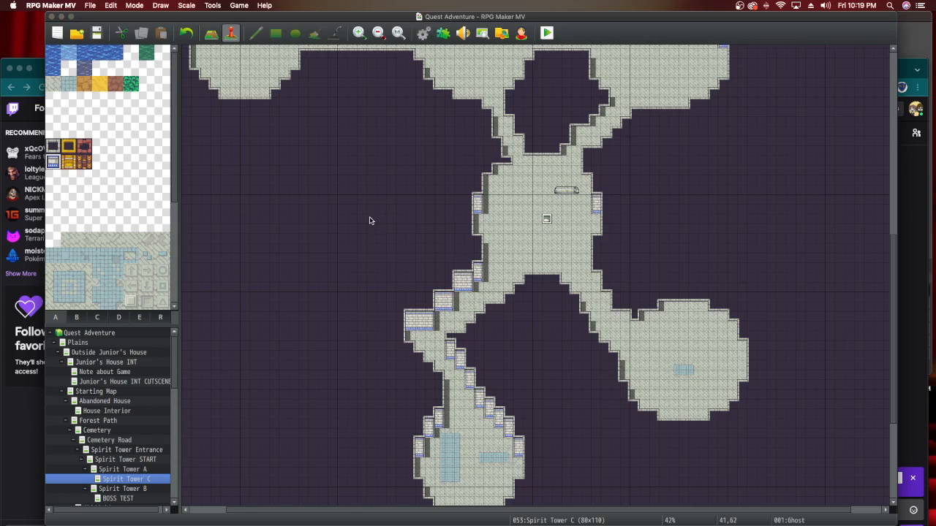
Copy the Ghost enemy in the database and paste it into the empty enemy slot 0022.
{"action": "key", "text": "F9"}
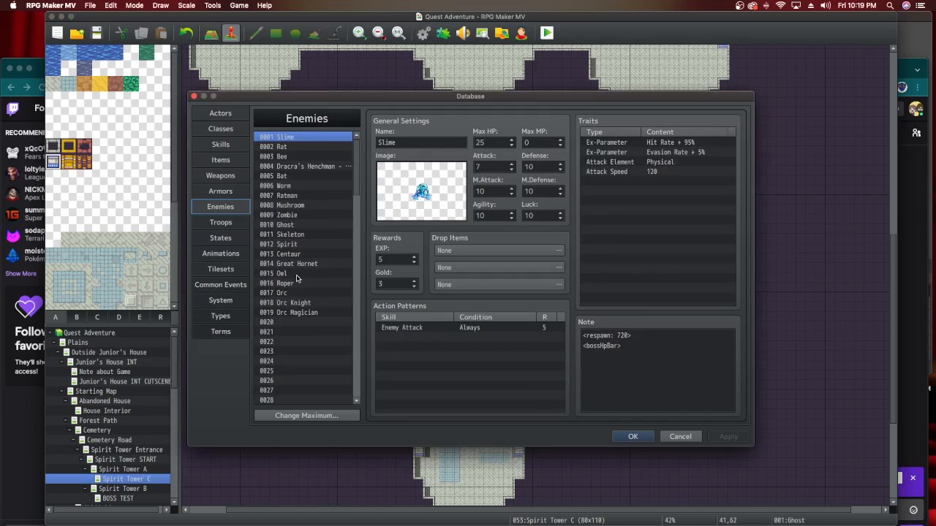
{"action": "left_click", "coordinate": [297, 224]}
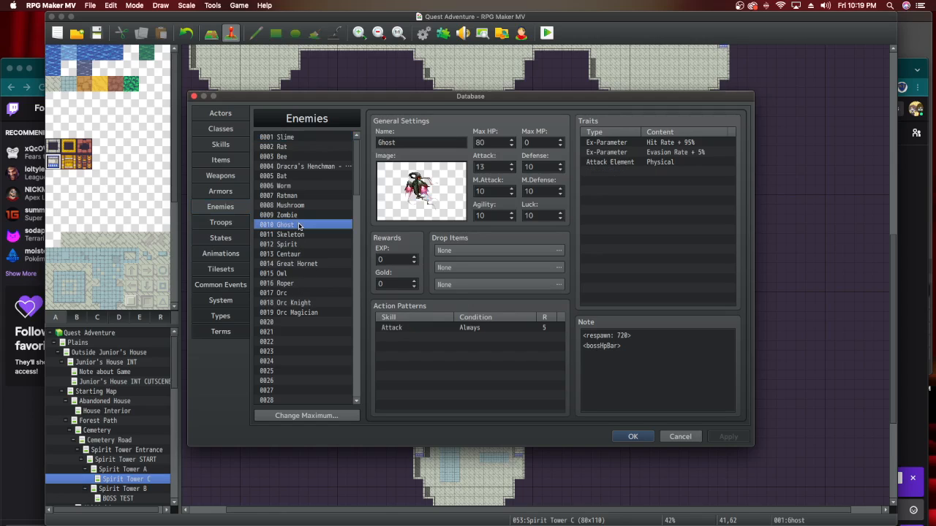
{"action": "right_click", "coordinate": [298, 225]}
{"action": "left_click", "coordinate": [308, 242]}
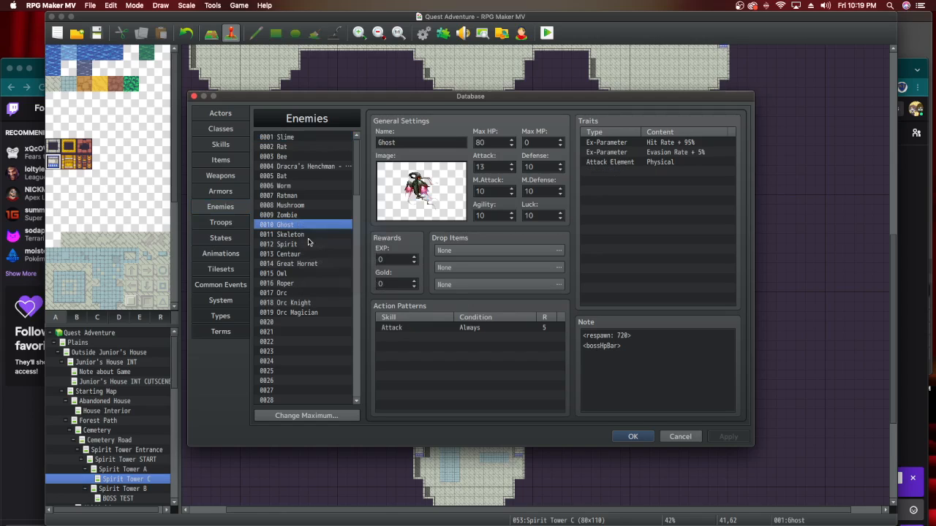
{"action": "left_click", "coordinate": [294, 341]}
{"action": "right_click", "coordinate": [294, 342]}
{"action": "left_click", "coordinate": [305, 356]}
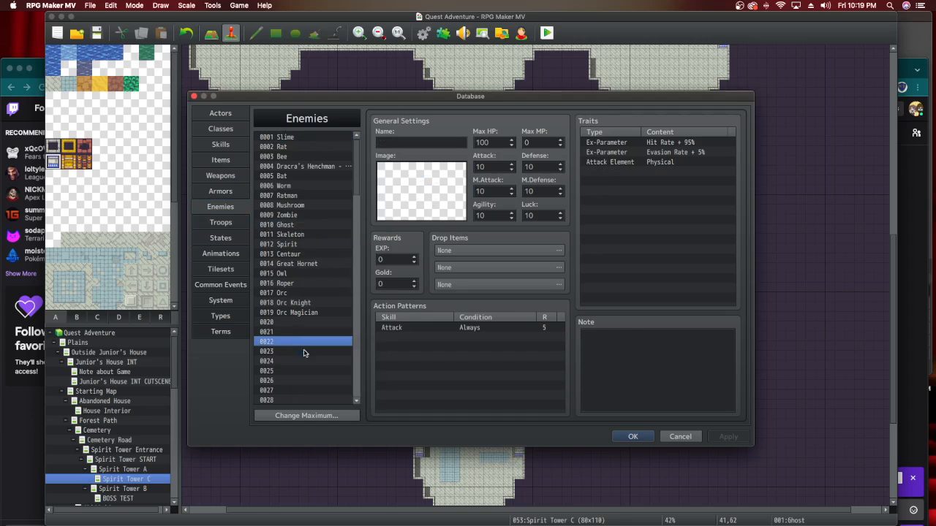
Rename enemy 0022 to Specter, shift its image's hue to give it yellow-green accents, and save the database.
{"action": "double_click", "coordinate": [408, 141]}
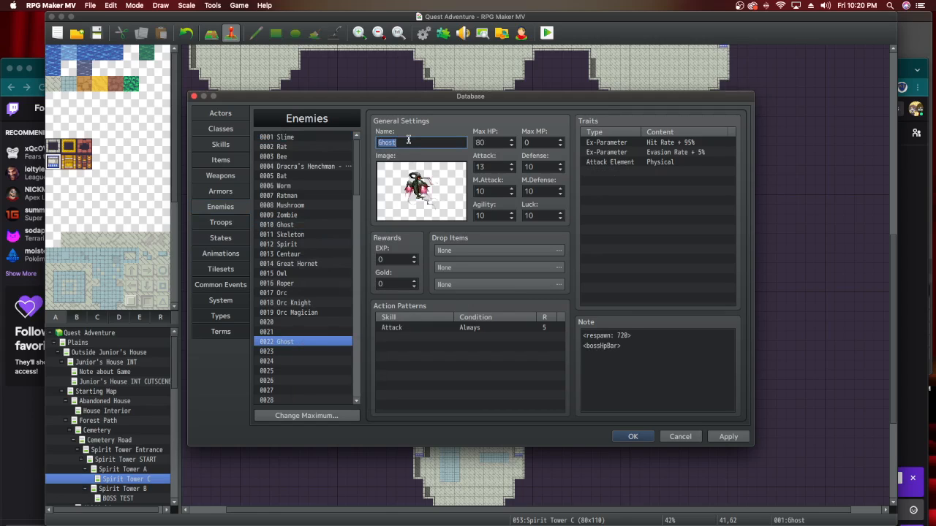
{"action": "type", "text": "Specter"}
{"action": "key", "text": "Tab"}
{"action": "key", "text": "Return"}
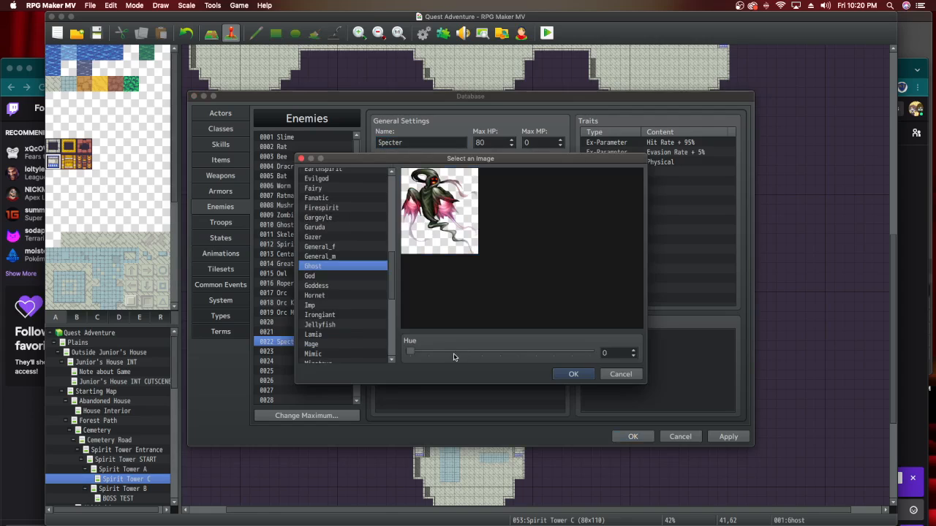
{"action": "left_click", "coordinate": [556, 374]}
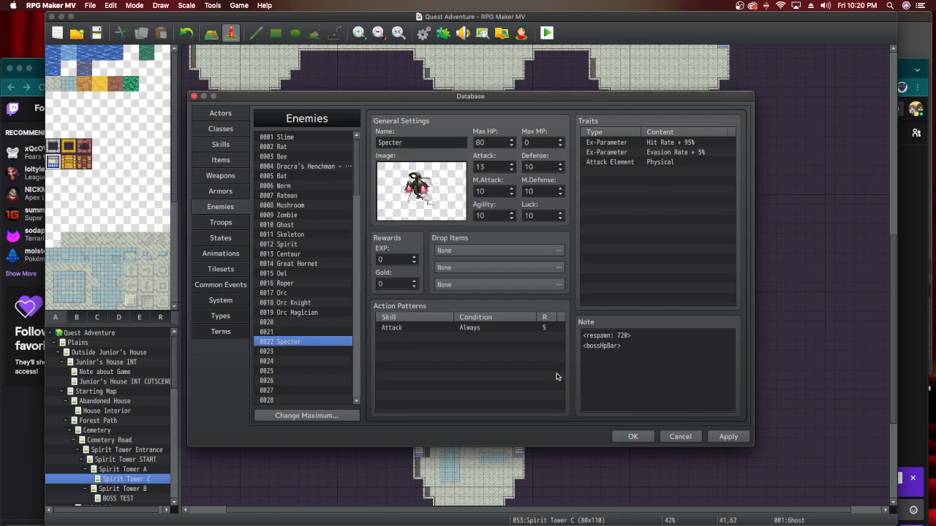
{"action": "left_click", "coordinate": [725, 436]}
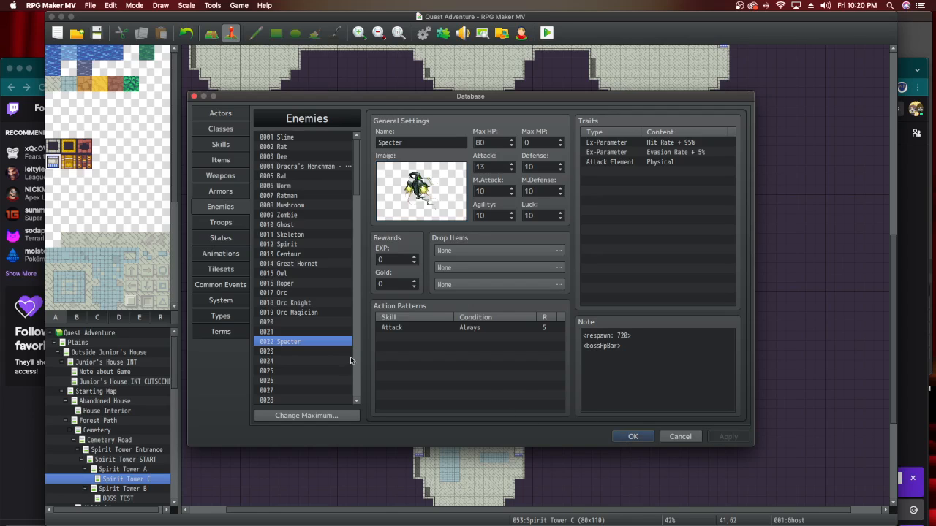
{"action": "left_click", "coordinate": [637, 436]}
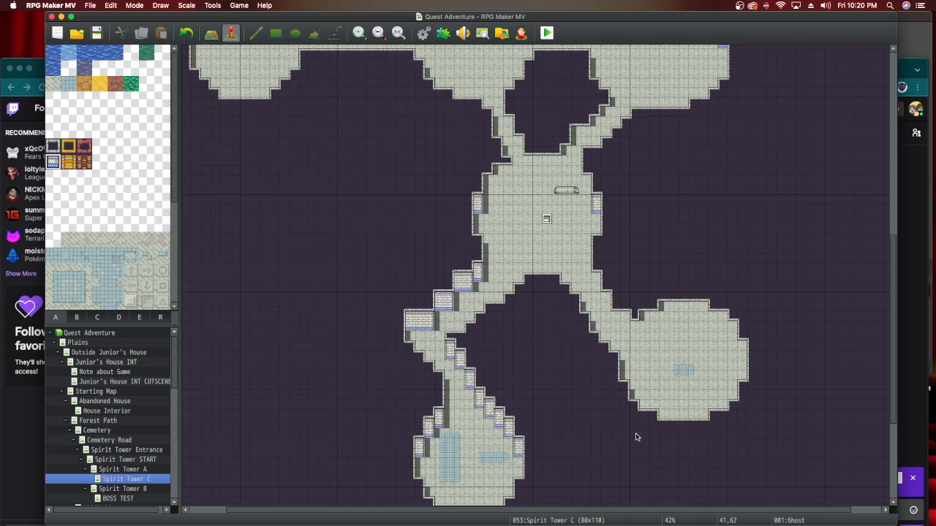
Change the Ghost event's note to <enemy:22> and save the event.
{"action": "double_click", "coordinate": [546, 220]}
{"action": "triple_click", "coordinate": [353, 123]}
{"action": "type", "text": "<enemy:16"}
{"action": "key", "text": "BackSpace"}
{"action": "key", "text": "BackSpace"}
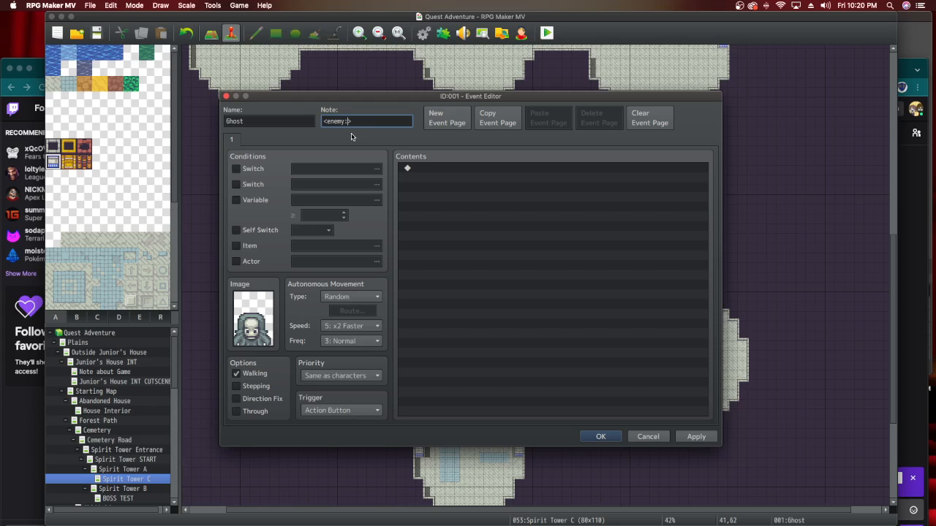
{"action": "type", "text": "22"}
{"action": "left_click", "coordinate": [696, 436]}
{"action": "left_click", "coordinate": [603, 437]}
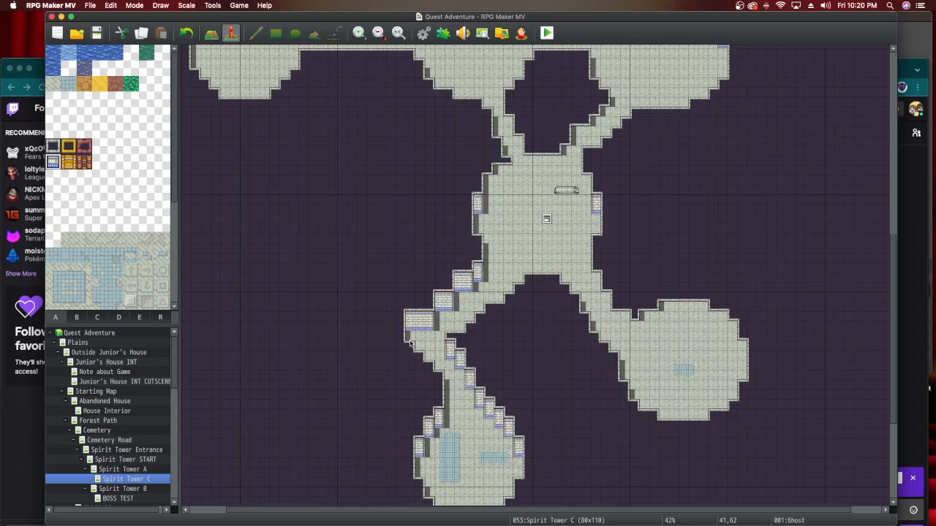
Switch to map editing, check the live Twitch stream in Chrome, and return to RPG Maker MV.
{"action": "left_click", "coordinate": [211, 32]}
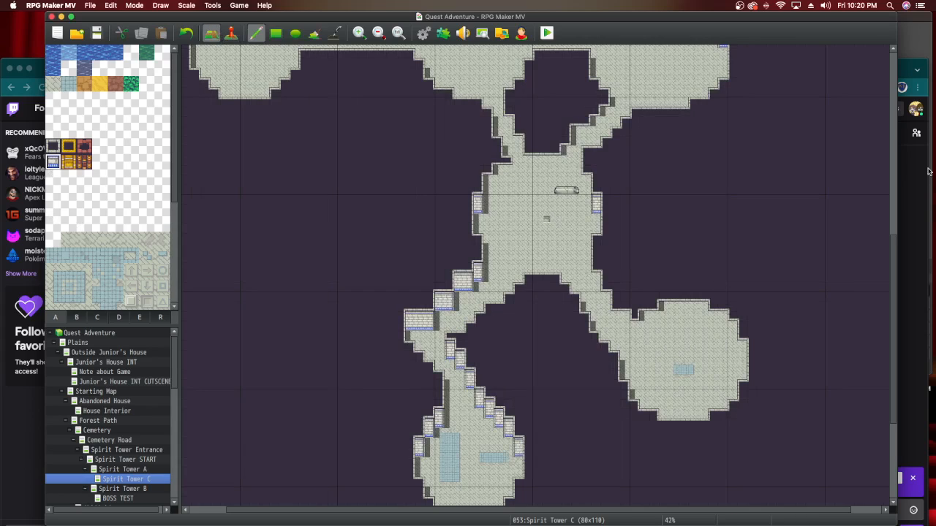
{"action": "left_click", "coordinate": [903, 69]}
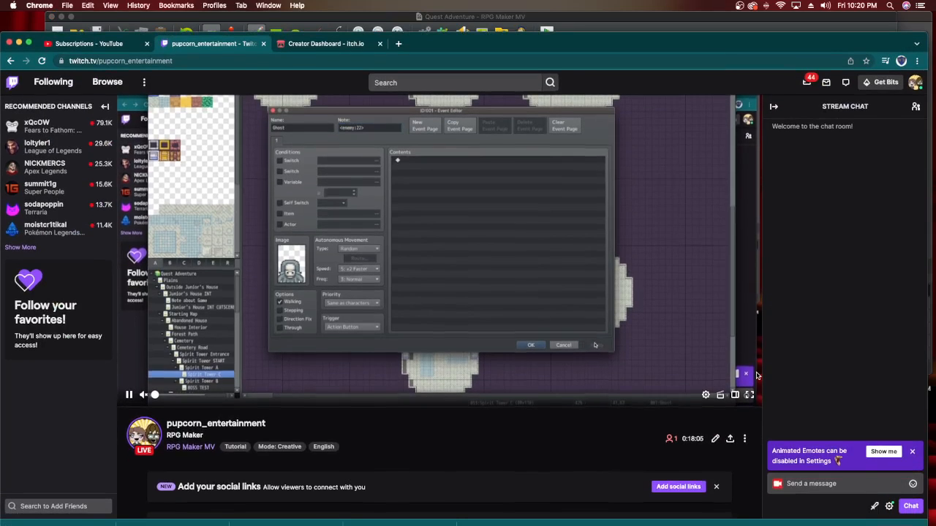
{"action": "scroll", "coordinate": [757, 375], "scroll_direction": "up", "scroll_amount": 1}
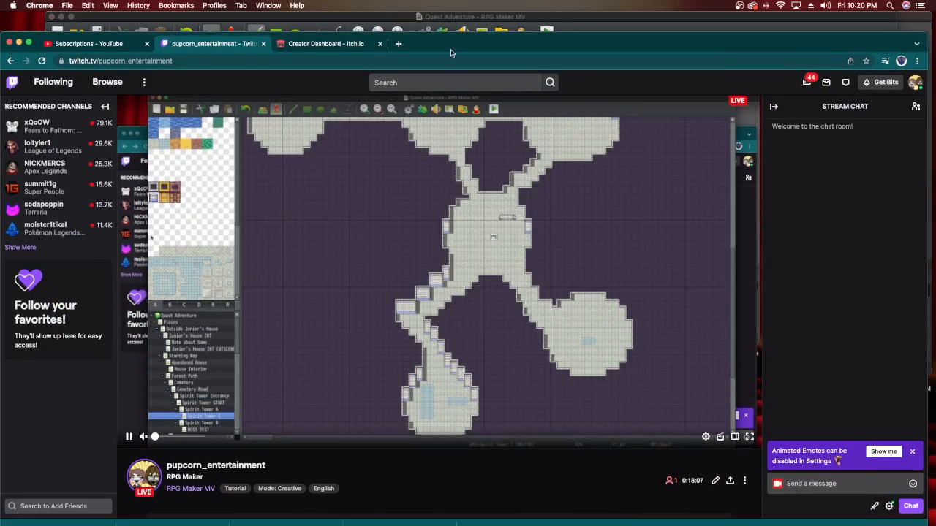
{"action": "key", "text": "super+Tab"}
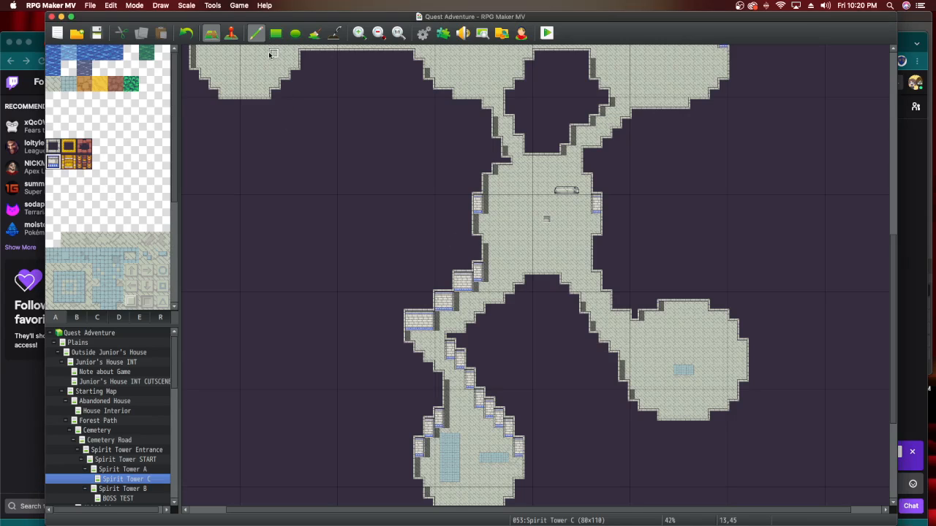
Paint brick walls along the upper edge of the round southeast chamber, including its stepped northeast corner.
{"action": "mouse_move", "coordinate": [666, 309]}
{"action": "left_mouse_down"}
{"action": "mouse_move", "coordinate": [706, 314]}
{"action": "mouse_move", "coordinate": [647, 318]}
{"action": "mouse_move", "coordinate": [651, 326]}
{"action": "left_mouse_up"}
{"action": "left_click", "coordinate": [634, 326]}
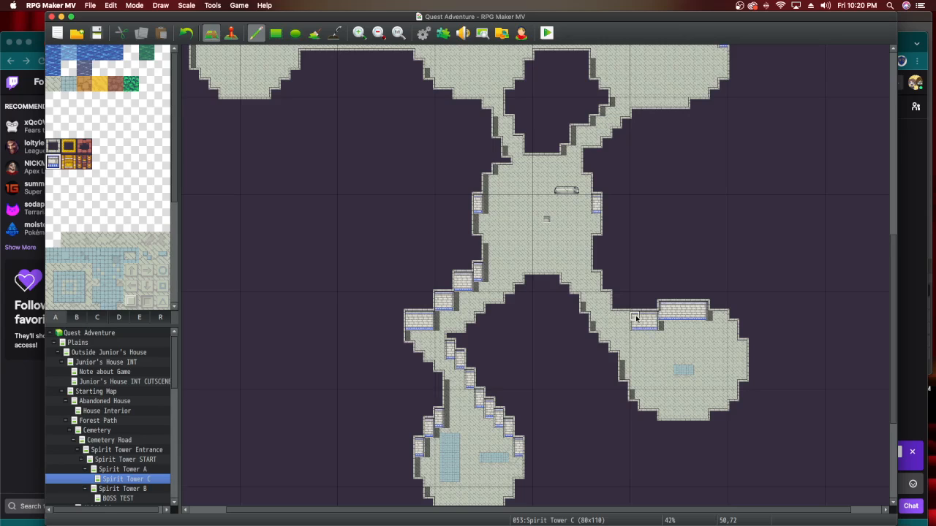
{"action": "left_click", "coordinate": [714, 315]}
{"action": "left_click", "coordinate": [731, 329]}
{"action": "left_click", "coordinate": [743, 349]}
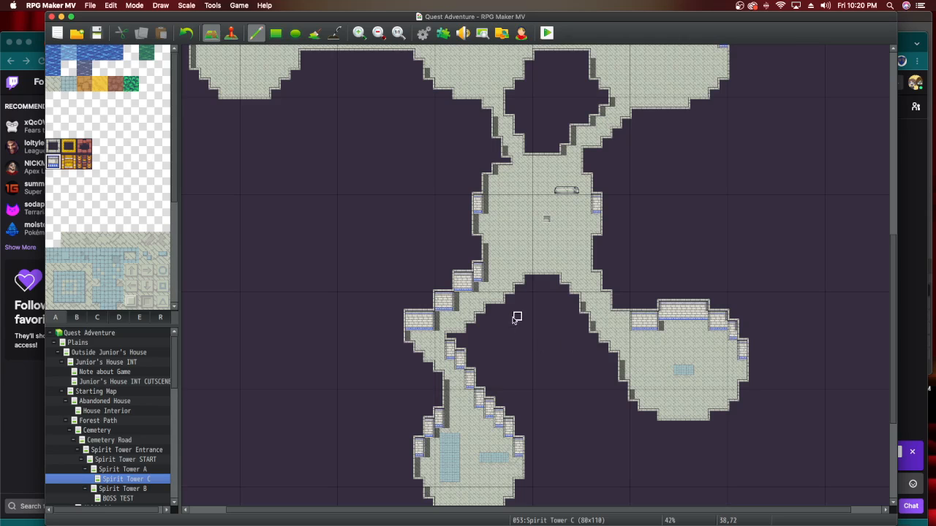
Paint brick walls along the central chamber's upper edge and the steps of the two passages leading up from it.
{"action": "scroll", "coordinate": [507, 329], "scroll_direction": "up", "scroll_amount": 5}
{"action": "scroll", "coordinate": [508, 329], "scroll_direction": "up", "scroll_amount": 3}
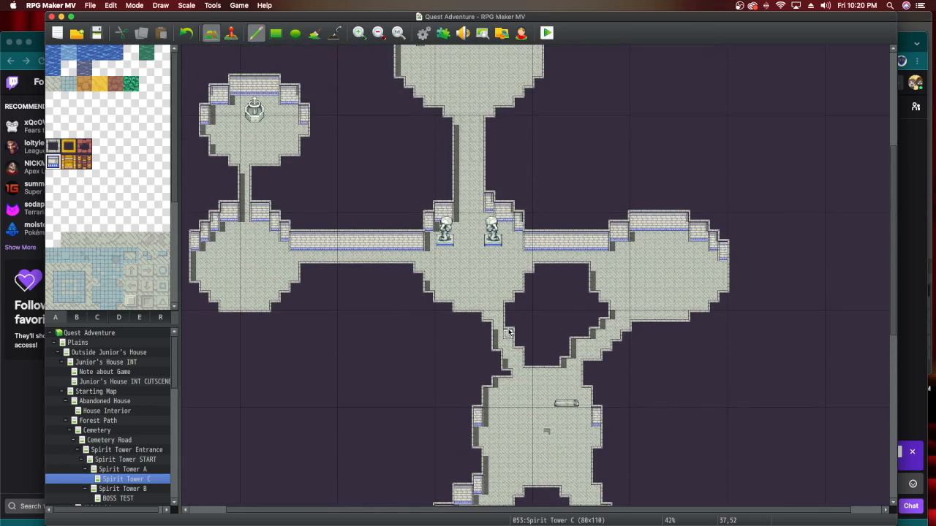
{"action": "mouse_move", "coordinate": [527, 378]}
{"action": "left_mouse_down"}
{"action": "mouse_move", "coordinate": [555, 395]}
{"action": "mouse_move", "coordinate": [506, 392]}
{"action": "mouse_move", "coordinate": [486, 411]}
{"action": "left_mouse_up"}
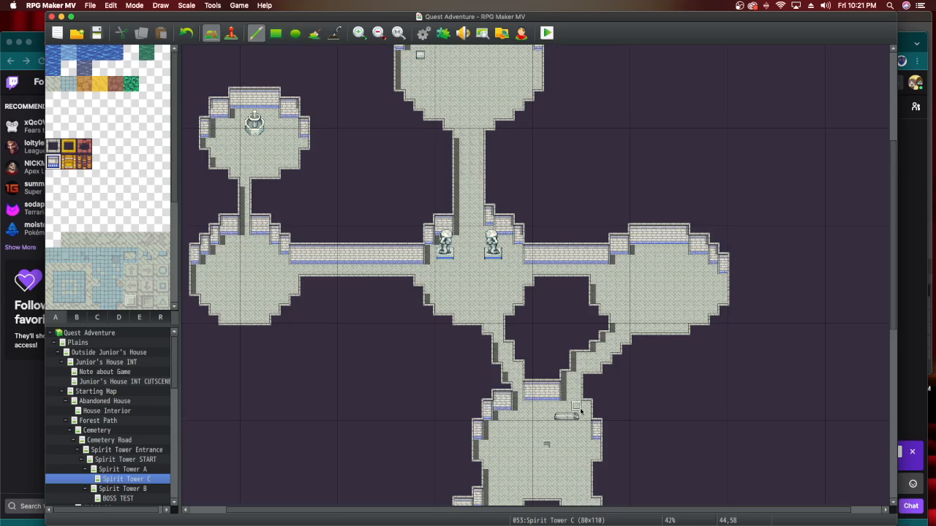
{"action": "mouse_move", "coordinate": [585, 408]}
{"action": "left_mouse_down"}
{"action": "mouse_move", "coordinate": [566, 377]}
{"action": "mouse_move", "coordinate": [565, 387]}
{"action": "mouse_move", "coordinate": [579, 351]}
{"action": "left_mouse_up"}
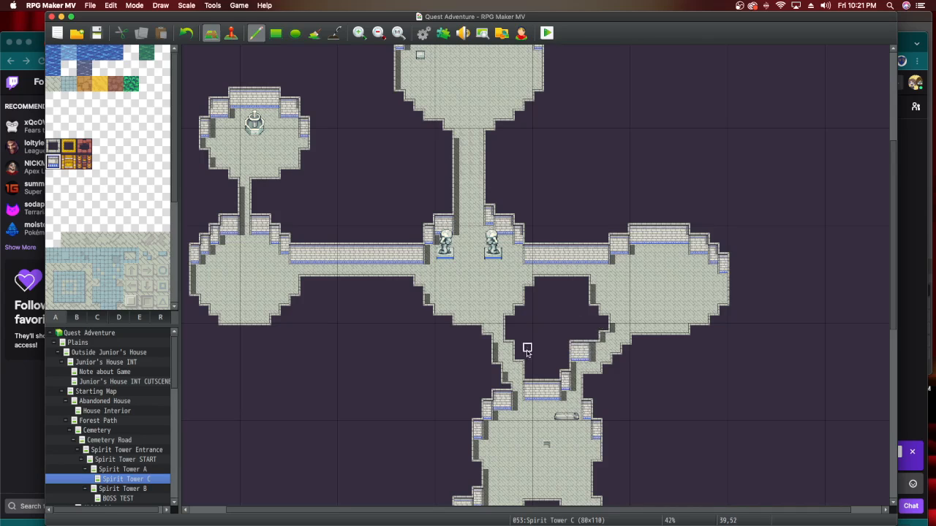
{"action": "left_click_drag", "start_coordinate": [508, 349], "coordinate": [518, 375]}
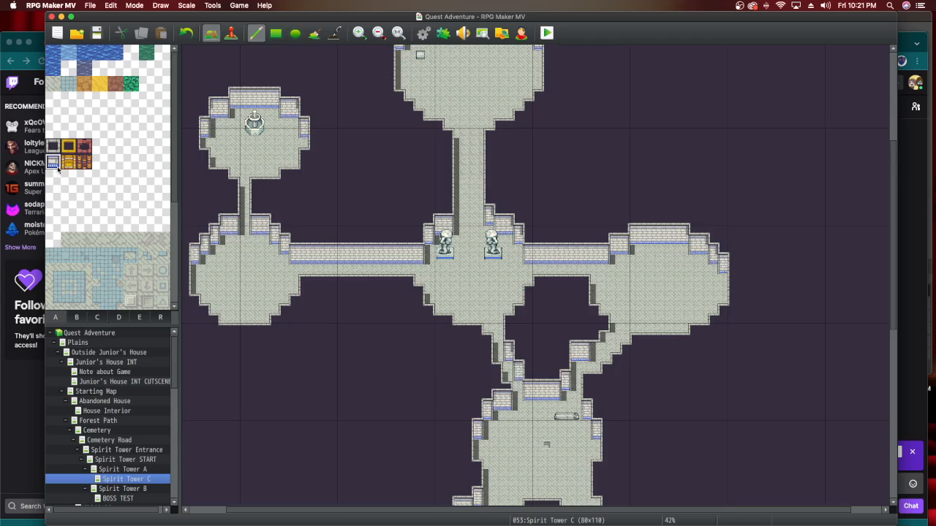
Replace the brick wall at the central chamber's northwest corner with stone floor, widening the northwest passage.
{"action": "left_click", "coordinate": [52, 83]}
{"action": "left_click", "coordinate": [507, 396]}
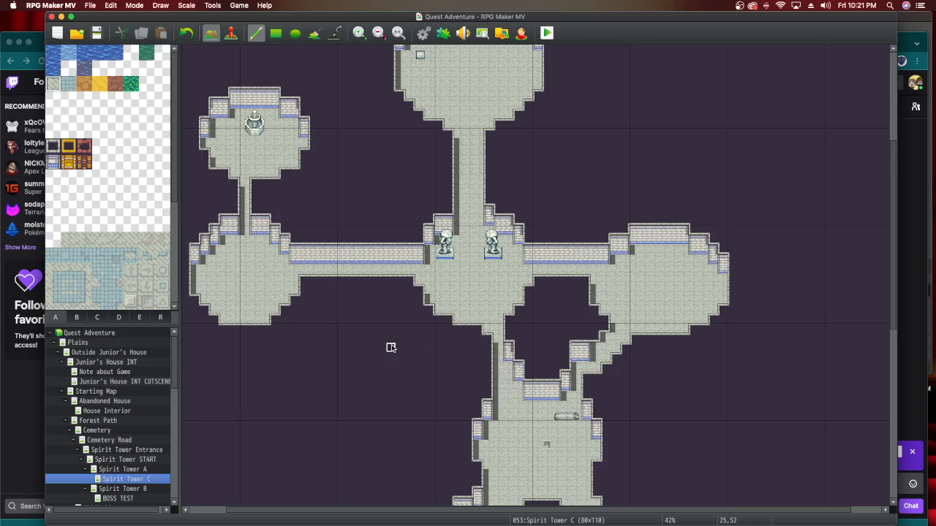
{"action": "scroll", "coordinate": [454, 449], "scroll_direction": "down", "scroll_amount": 5}
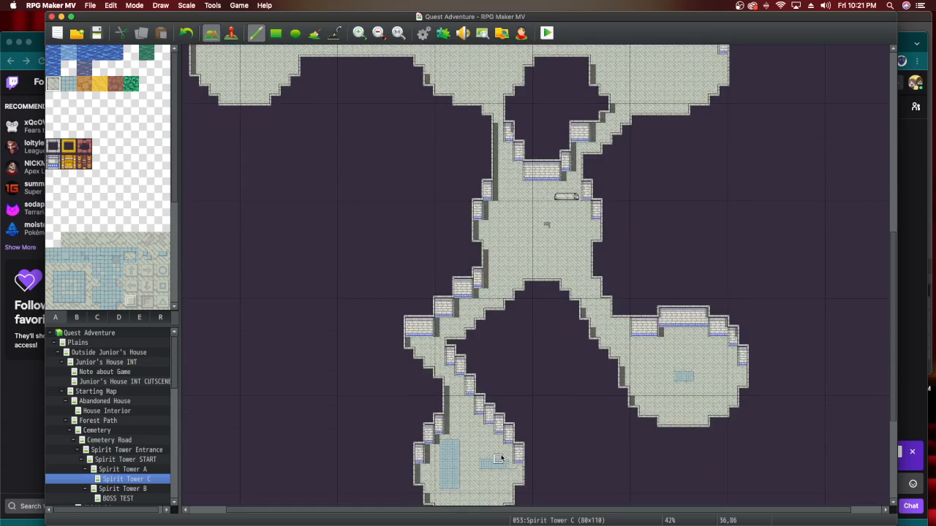
{"action": "scroll", "coordinate": [497, 459], "scroll_direction": "up", "scroll_amount": 2}
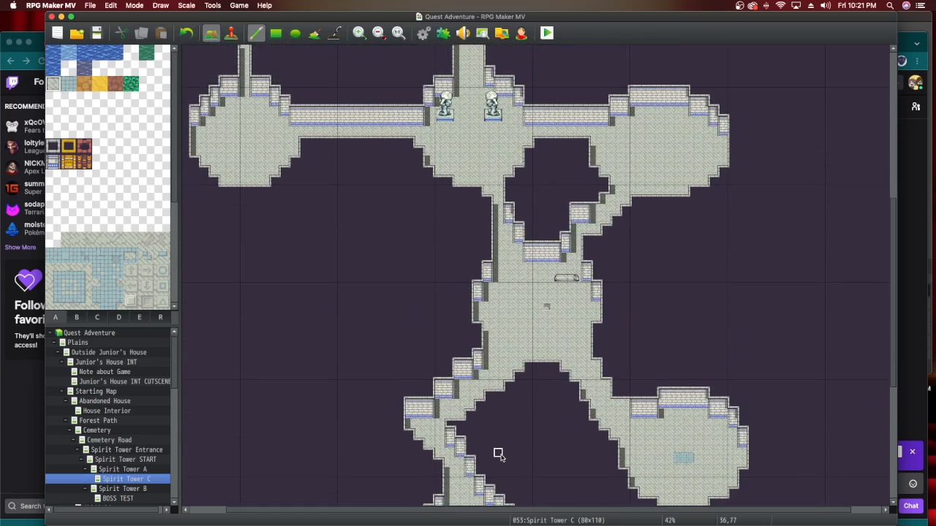
Cut the northwest passage off from the statue chamber with dark ceiling tiles and close its upper end with brick wall.
{"action": "left_click", "coordinate": [48, 144]}
{"action": "left_click", "coordinate": [504, 198]}
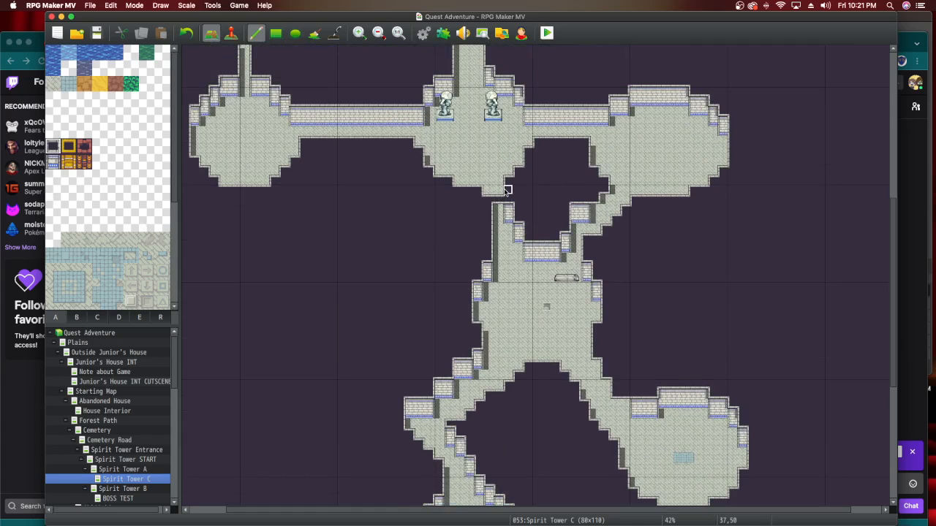
{"action": "left_click", "coordinate": [500, 192]}
{"action": "left_click", "coordinate": [49, 166]}
{"action": "left_click", "coordinate": [496, 209]}
{"action": "left_click", "coordinate": [497, 210]}
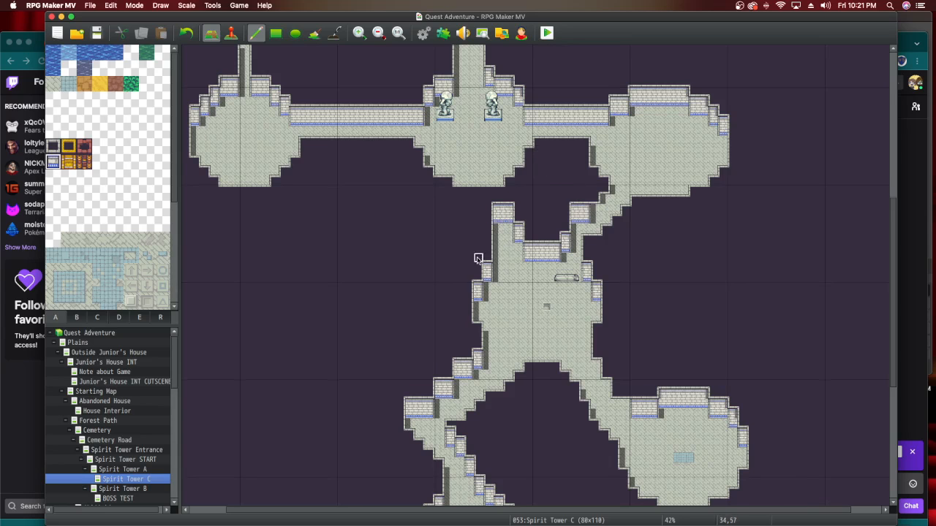
Look over the whole Spirit Tower C map, checking the walls, chambers and passage connections.
{"action": "scroll", "coordinate": [468, 292], "scroll_direction": "up", "scroll_amount": 3}
{"action": "scroll", "coordinate": [461, 322], "scroll_direction": "up", "scroll_amount": 5}
{"action": "scroll", "coordinate": [458, 327], "scroll_direction": "down", "scroll_amount": 15}
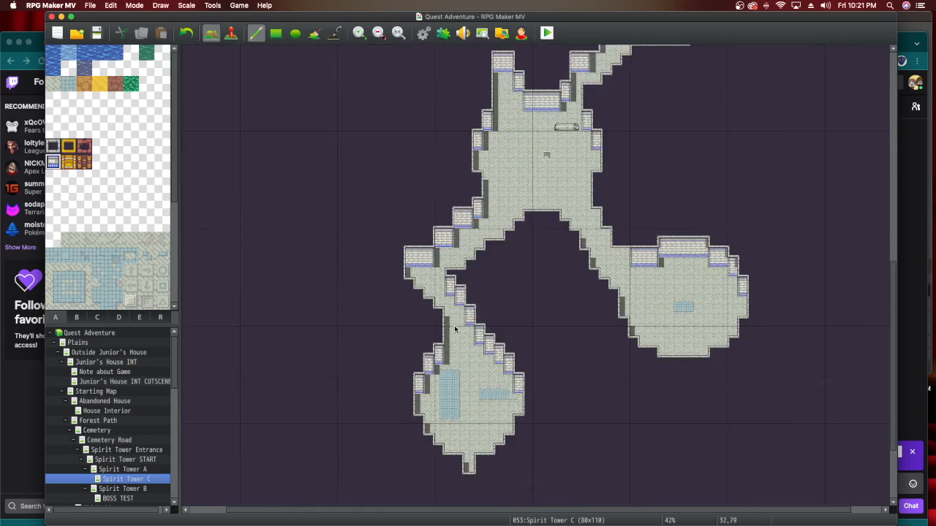
{"action": "scroll", "coordinate": [461, 336], "scroll_direction": "up", "scroll_amount": 18}
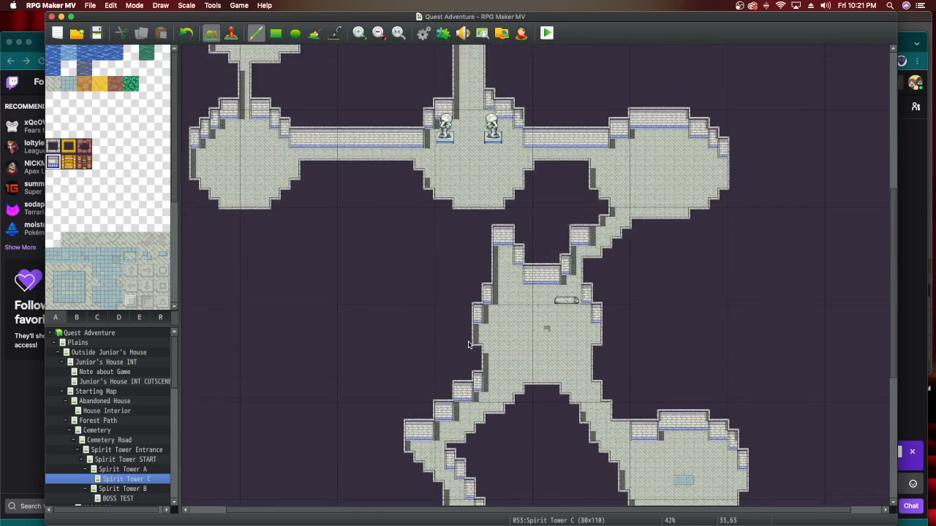
{"action": "scroll", "coordinate": [468, 347], "scroll_direction": "up", "scroll_amount": 3}
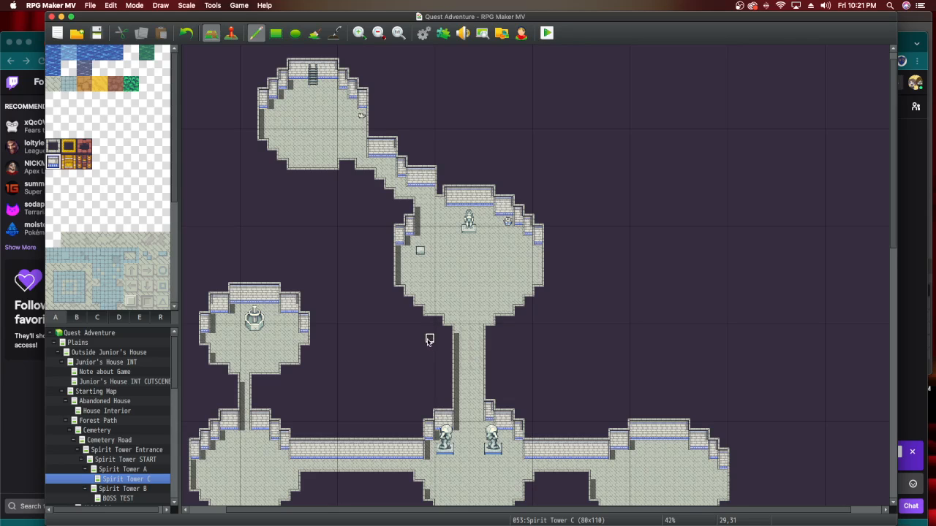
{"action": "scroll", "coordinate": [430, 340], "scroll_direction": "down", "scroll_amount": 6}
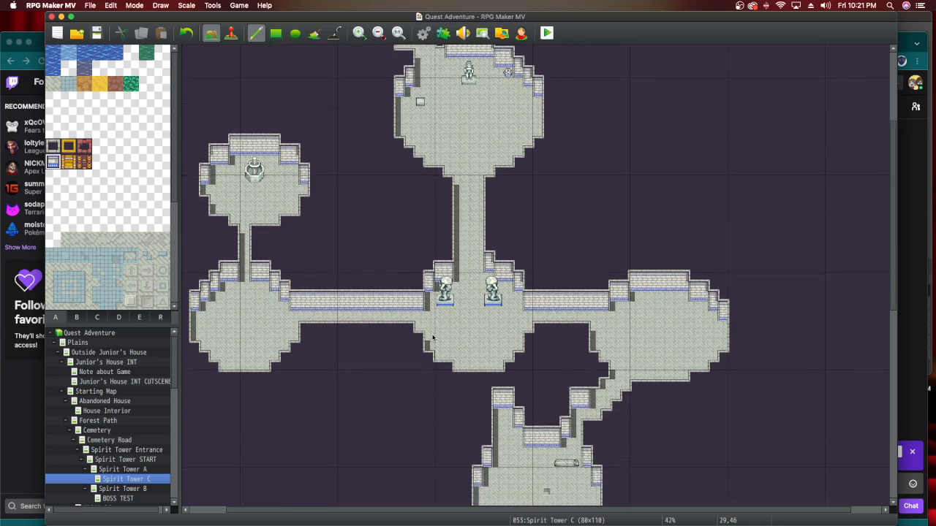
{"action": "scroll", "coordinate": [429, 334], "scroll_direction": "down", "scroll_amount": 1}
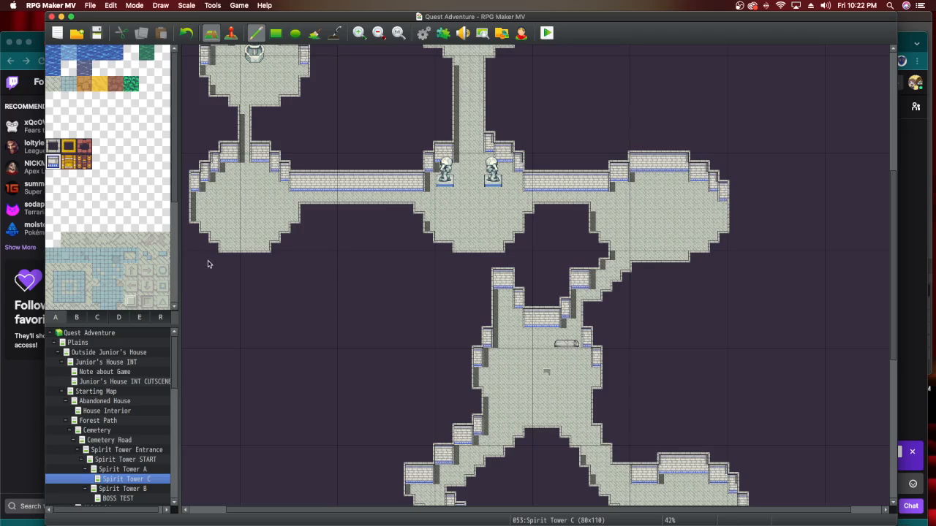
{"action": "scroll", "coordinate": [67, 298], "scroll_direction": "down", "scroll_amount": 2}
{"action": "scroll", "coordinate": [66, 298], "scroll_direction": "up", "scroll_amount": 2}
Add brick wall to the upper side of the northeast passage and widen its lower side with stone floor.
{"action": "left_click", "coordinate": [603, 266]}
{"action": "left_click", "coordinate": [603, 266]}
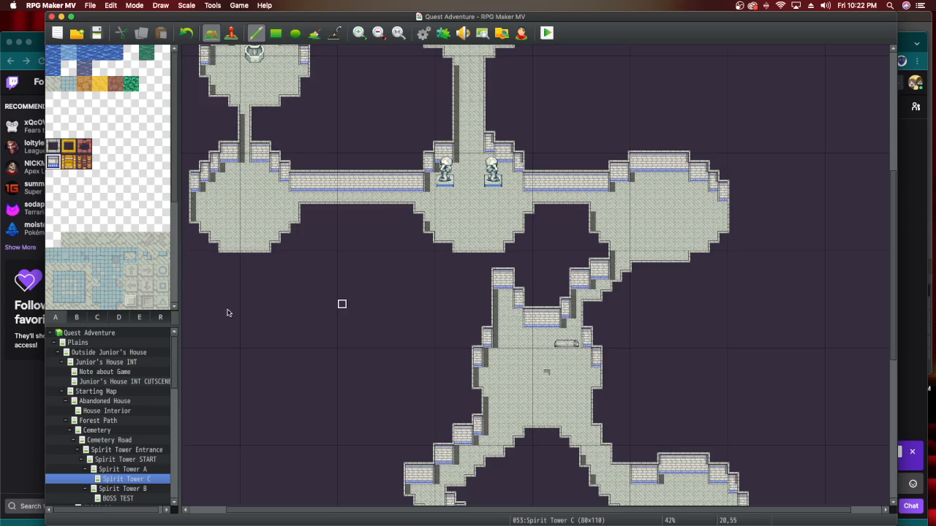
{"action": "left_click", "coordinate": [69, 239]}
{"action": "left_click_drag", "start_coordinate": [621, 283], "coordinate": [595, 303]}
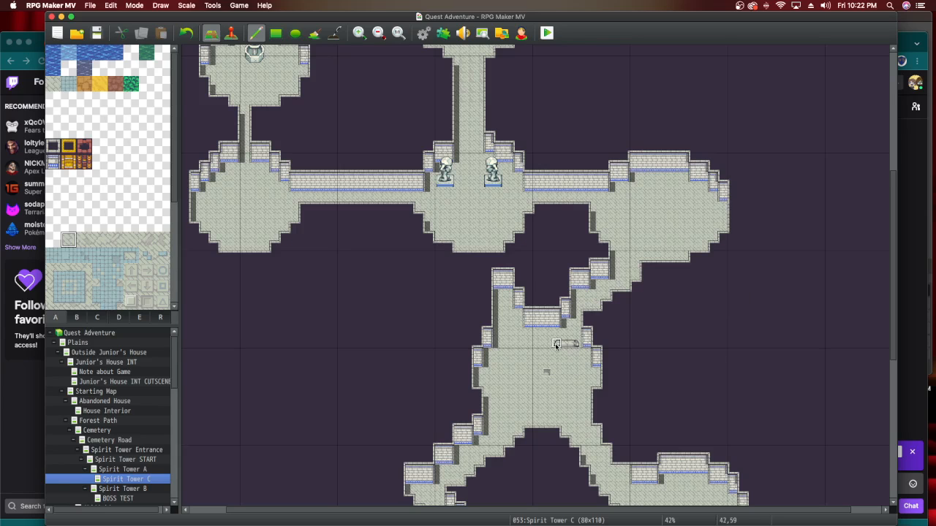
{"action": "scroll", "coordinate": [555, 349], "scroll_direction": "up", "scroll_amount": 4}
{"action": "scroll", "coordinate": [556, 349], "scroll_direction": "up", "scroll_amount": 4}
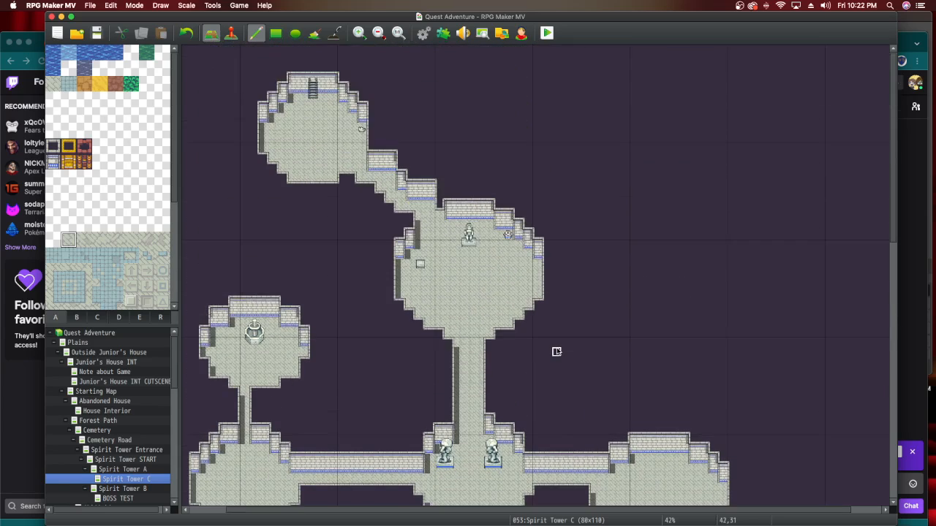
{"action": "scroll", "coordinate": [556, 351], "scroll_direction": "down", "scroll_amount": 6}
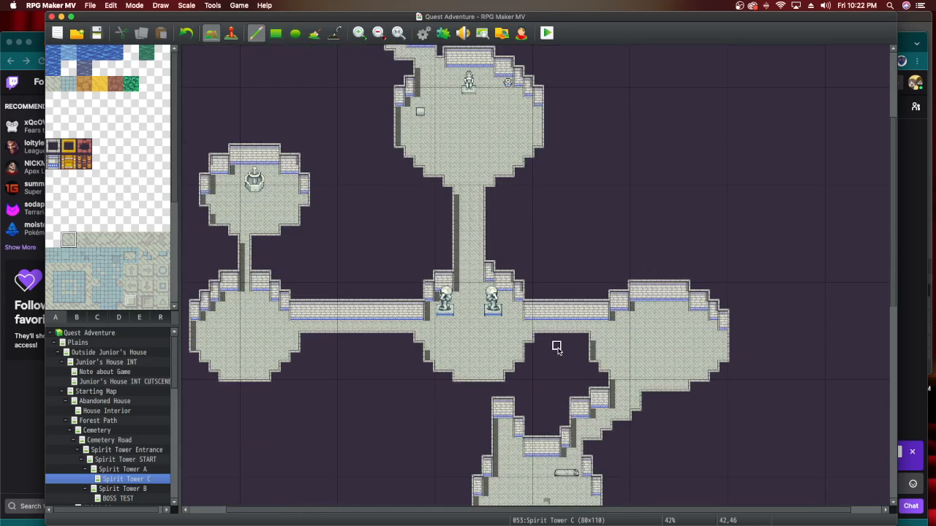
Paint the missing brick wall segments along the diagonal corridor leading to the southeast room of Spirit Tower C.
{"action": "scroll", "coordinate": [557, 349], "scroll_direction": "down", "scroll_amount": 5}
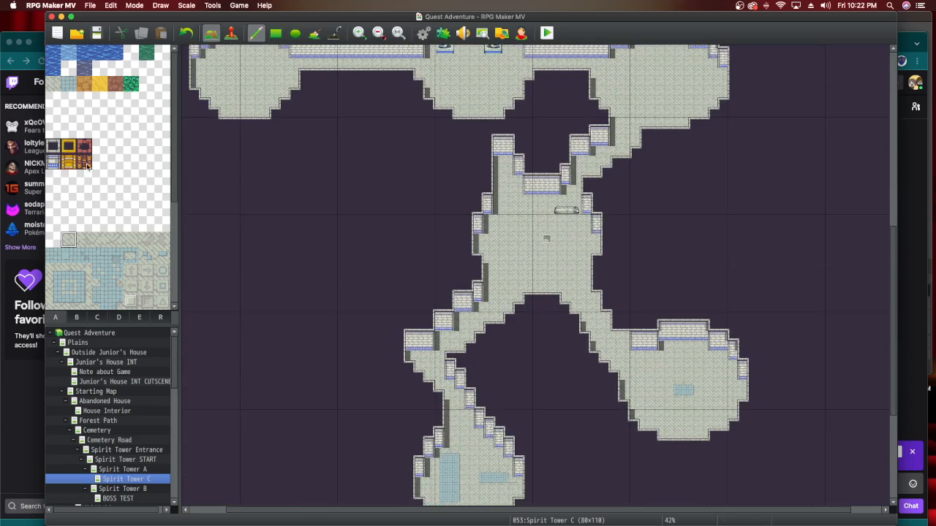
{"action": "scroll", "coordinate": [490, 369], "scroll_direction": "down", "scroll_amount": 4}
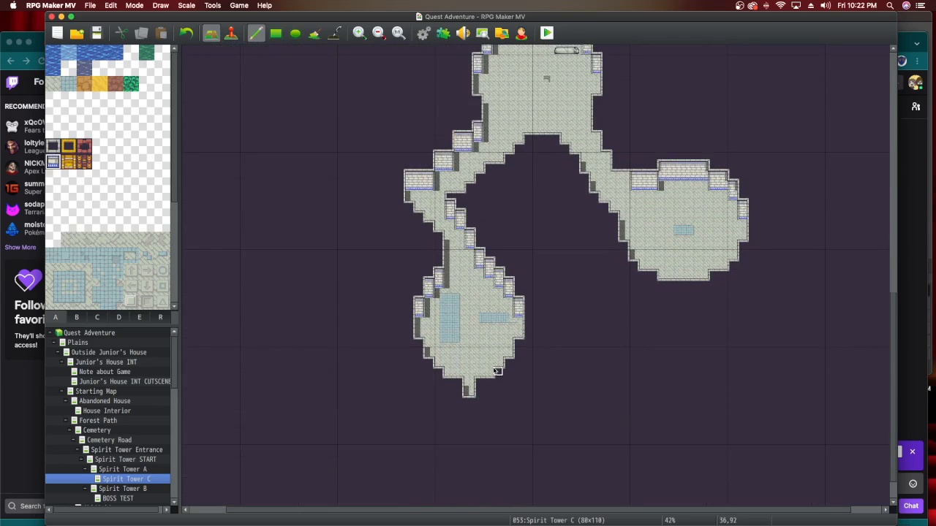
{"action": "scroll", "coordinate": [493, 371], "scroll_direction": "up", "scroll_amount": 2}
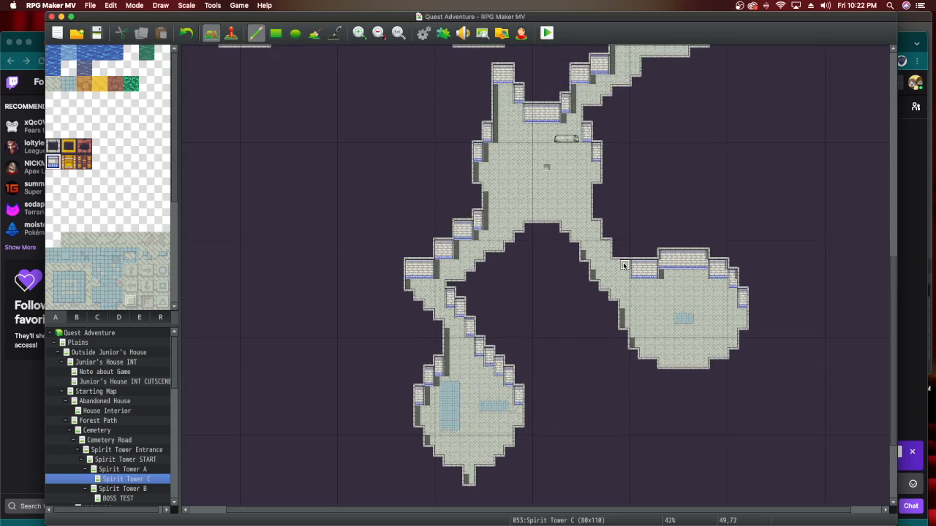
{"action": "left_click", "coordinate": [618, 268]}
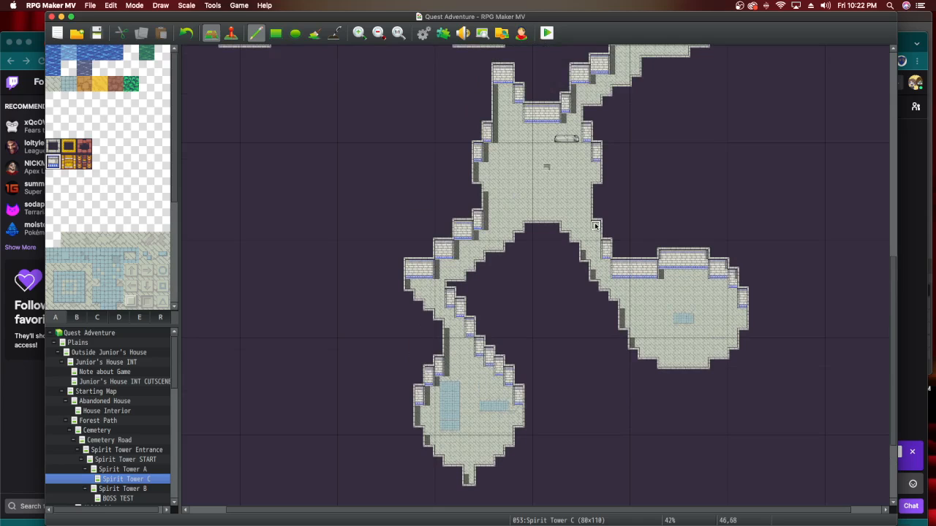
{"action": "scroll", "coordinate": [515, 290], "scroll_direction": "up", "scroll_amount": 4}
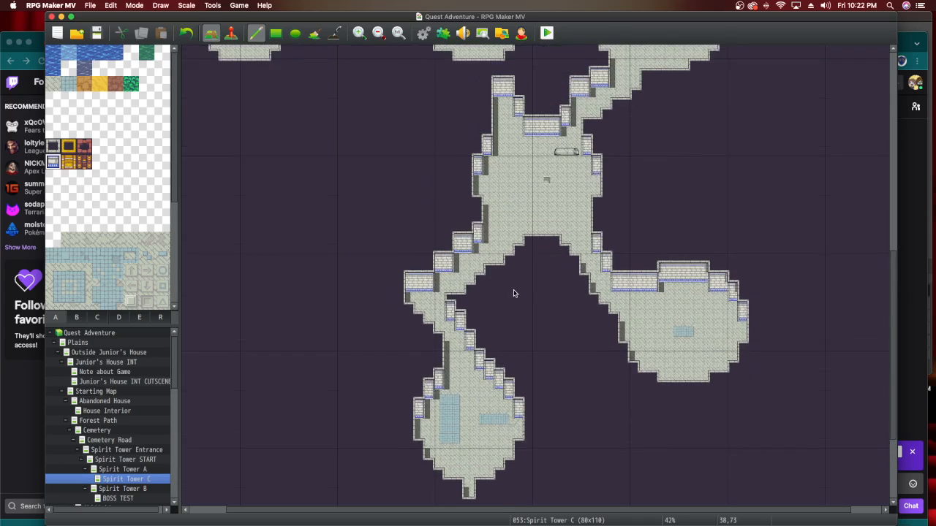
{"action": "scroll", "coordinate": [515, 292], "scroll_direction": "up", "scroll_amount": 2}
{"action": "scroll", "coordinate": [515, 293], "scroll_direction": "down", "scroll_amount": 8}
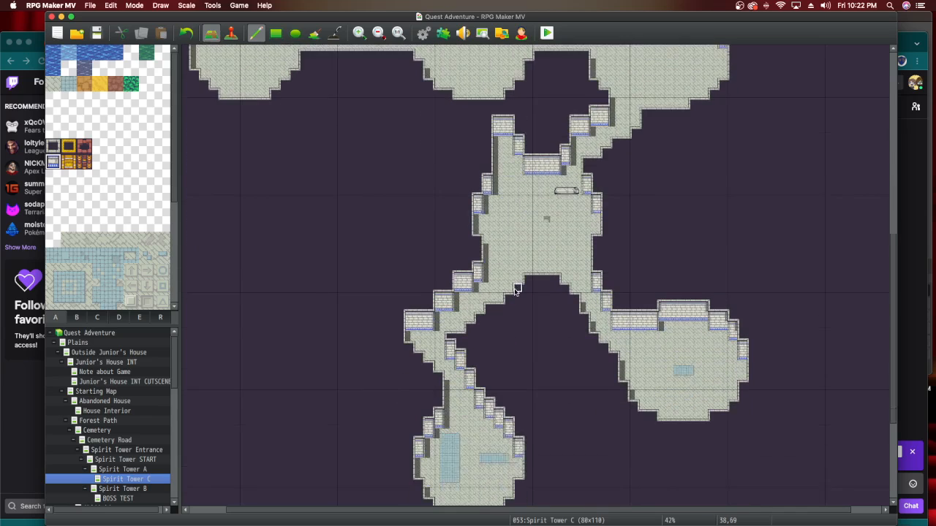
In Spirit Tower A, copy the transfer event at (0,13), paste it on the eastern doorway at (35,13) and open it.
{"action": "left_click", "coordinate": [119, 469]}
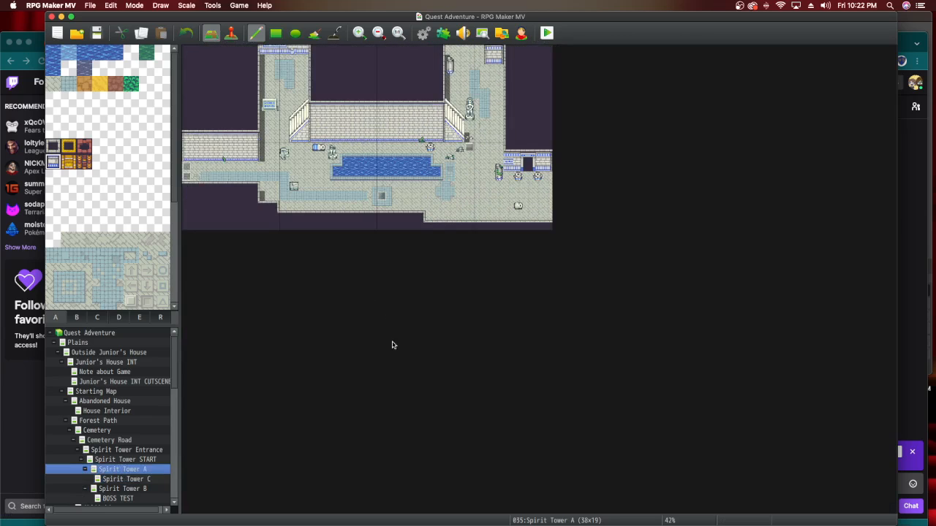
{"action": "left_click", "coordinate": [230, 33]}
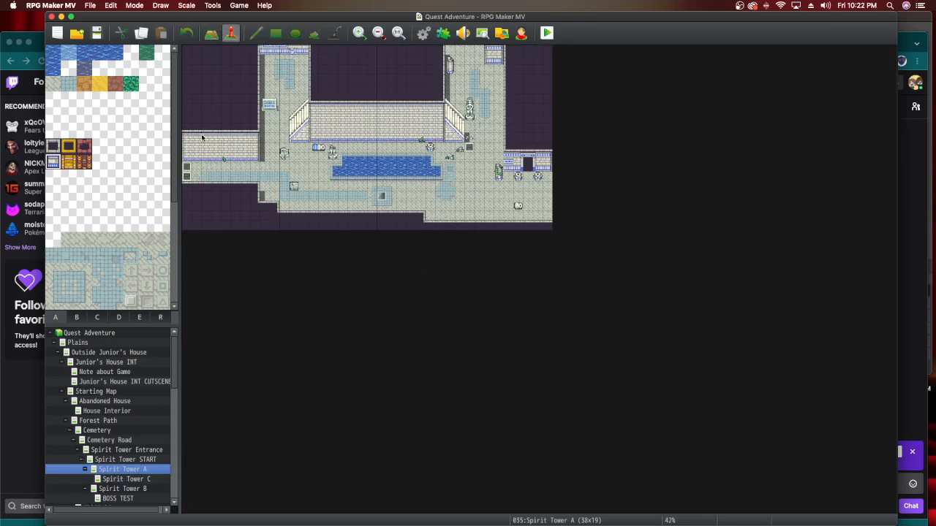
{"action": "right_click", "coordinate": [184, 178]}
{"action": "left_click", "coordinate": [224, 214]}
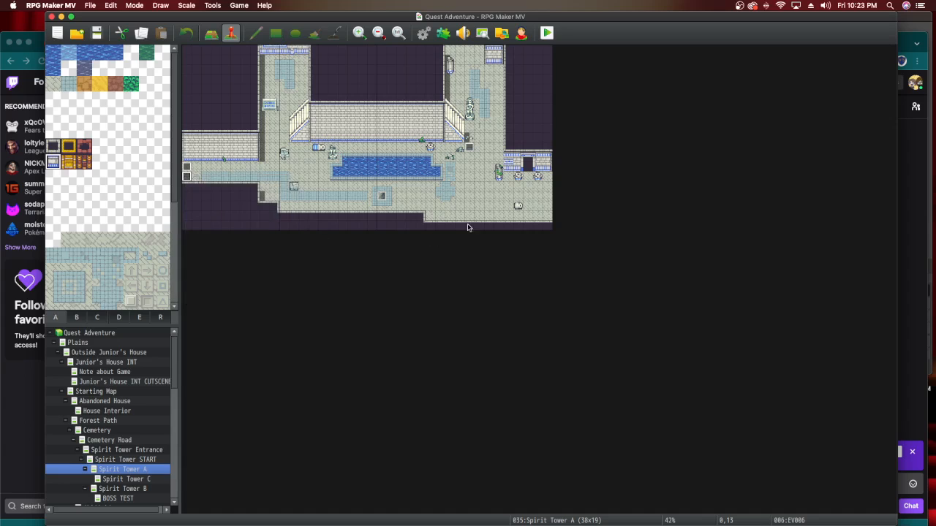
{"action": "right_click", "coordinate": [528, 175]}
{"action": "left_click", "coordinate": [548, 222]}
{"action": "key", "text": "Return"}
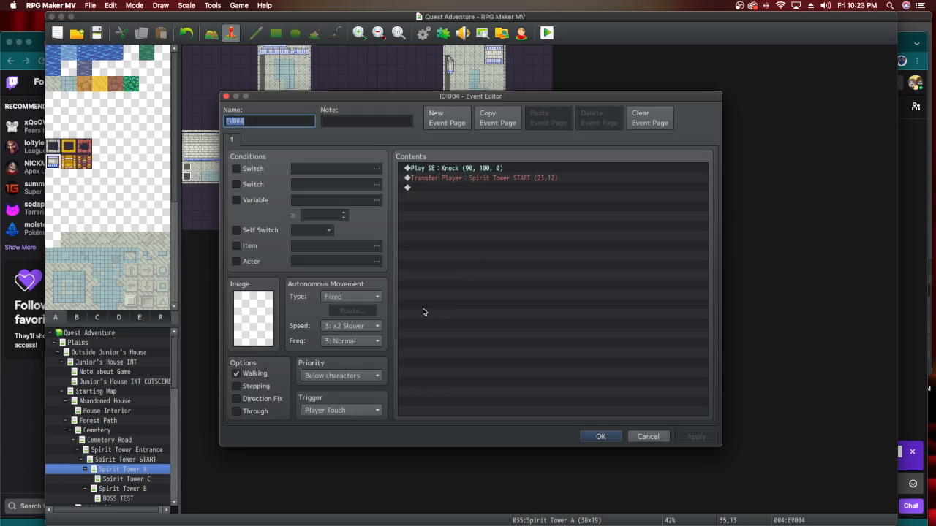
Set the doorway event's player transfer destination to the bottom entrance of Spirit Tower C at (33,93) and save the event.
{"action": "left_click", "coordinate": [462, 179]}
{"action": "key", "text": "Return"}
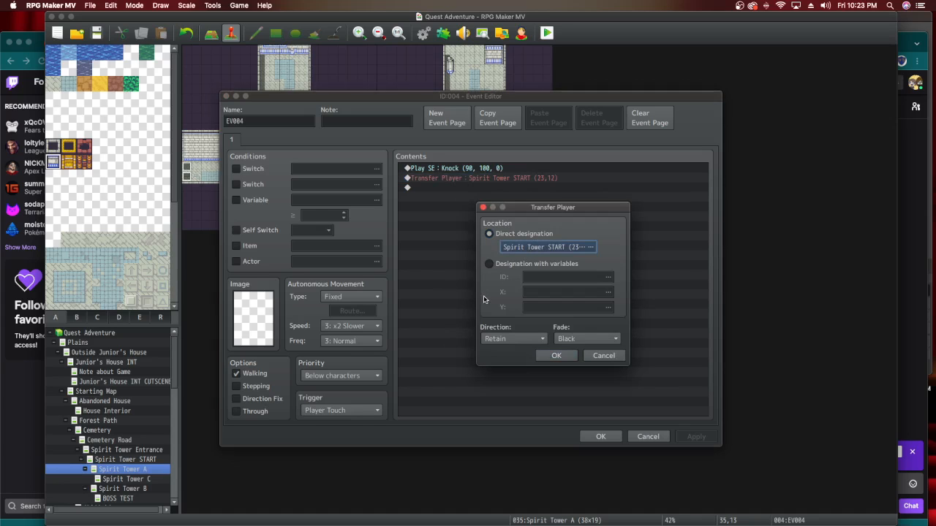
{"action": "key", "text": "Return"}
{"action": "scroll", "coordinate": [391, 374], "scroll_direction": "down", "scroll_amount": 3}
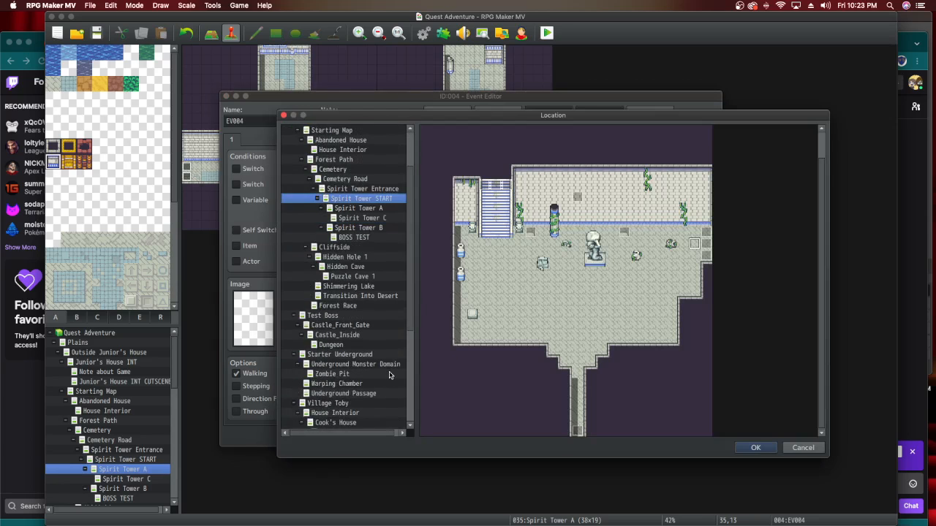
{"action": "left_click", "coordinate": [391, 220]}
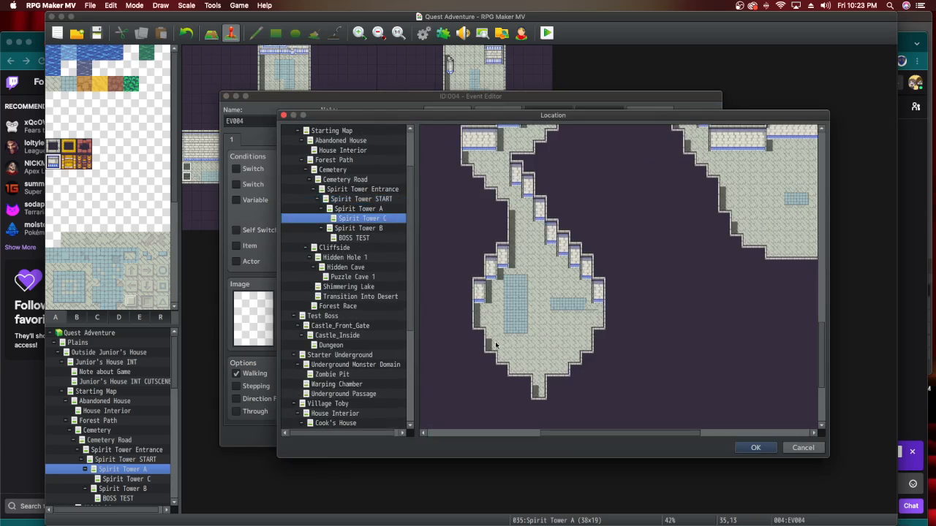
{"action": "double_click", "coordinate": [538, 381]}
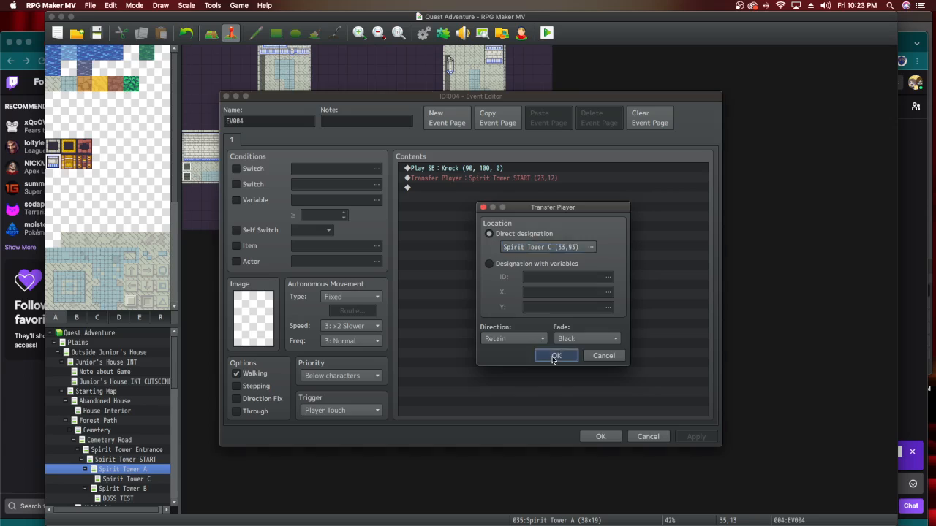
{"action": "left_click", "coordinate": [557, 357]}
{"action": "left_click", "coordinate": [693, 436]}
{"action": "left_click", "coordinate": [600, 436]}
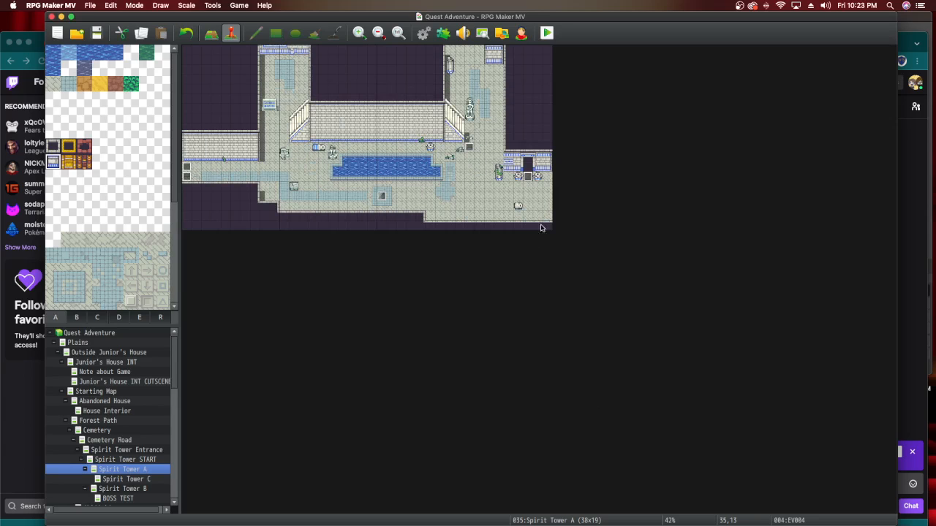
Copy the doorway transfer event and paste it on Spirit Tower C's bottom entrance tile at (33,94).
{"action": "right_click", "coordinate": [528, 177]}
{"action": "left_click", "coordinate": [542, 213]}
{"action": "left_click", "coordinate": [145, 479]}
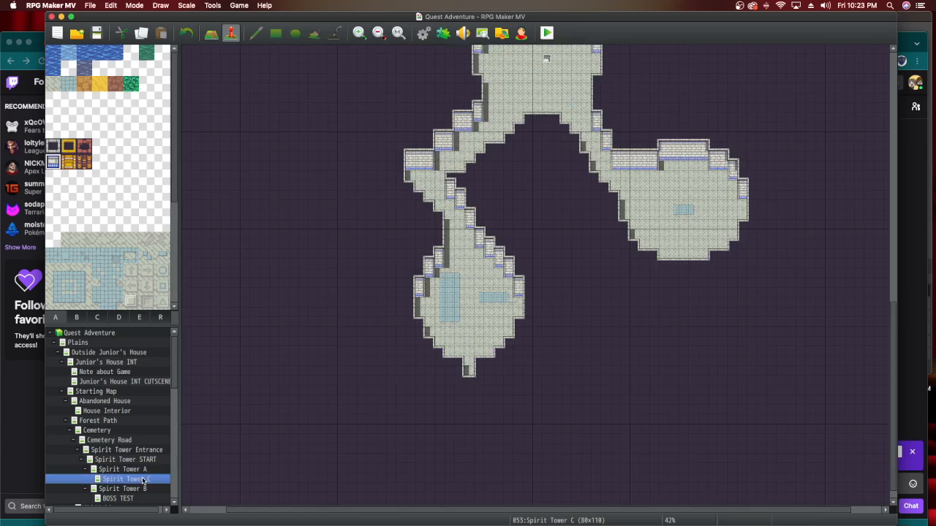
{"action": "right_click", "coordinate": [469, 370]}
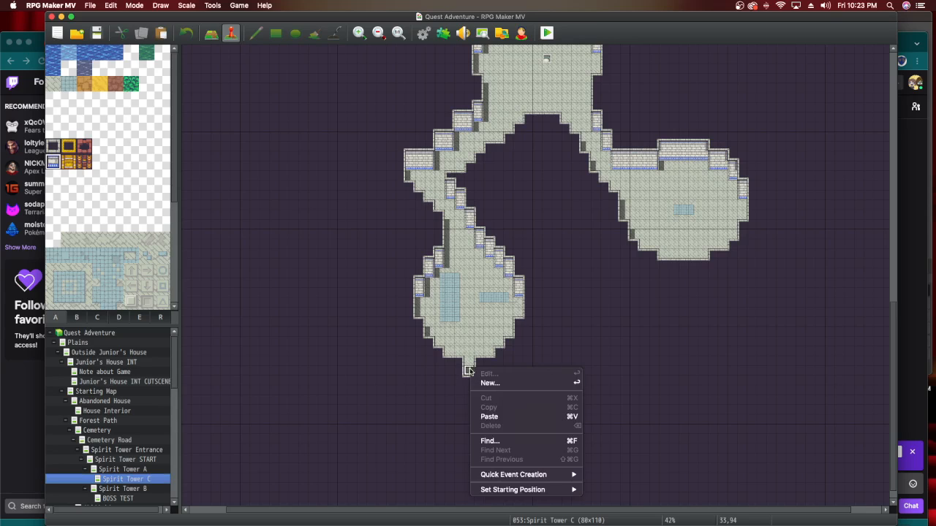
{"action": "left_click", "coordinate": [489, 416]}
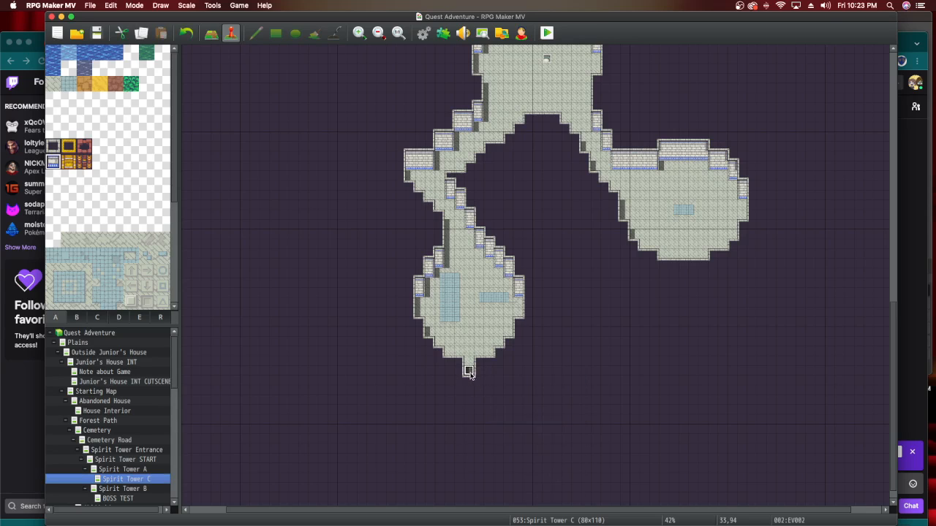
Set the pasted event's player transfer destination to Spirit Tower A at (35,14), just below the eastern doorway, and save it.
{"action": "double_click", "coordinate": [469, 371]}
{"action": "double_click", "coordinate": [470, 180]}
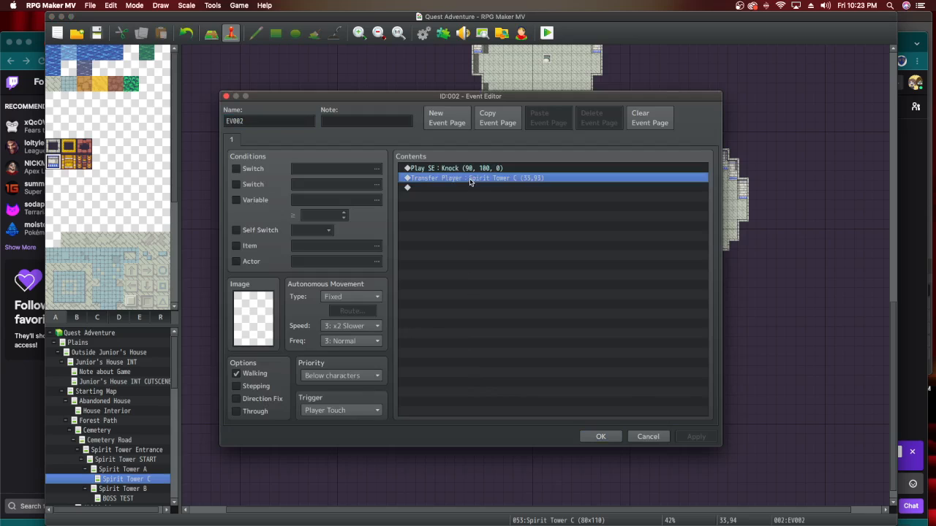
{"action": "key", "text": "space"}
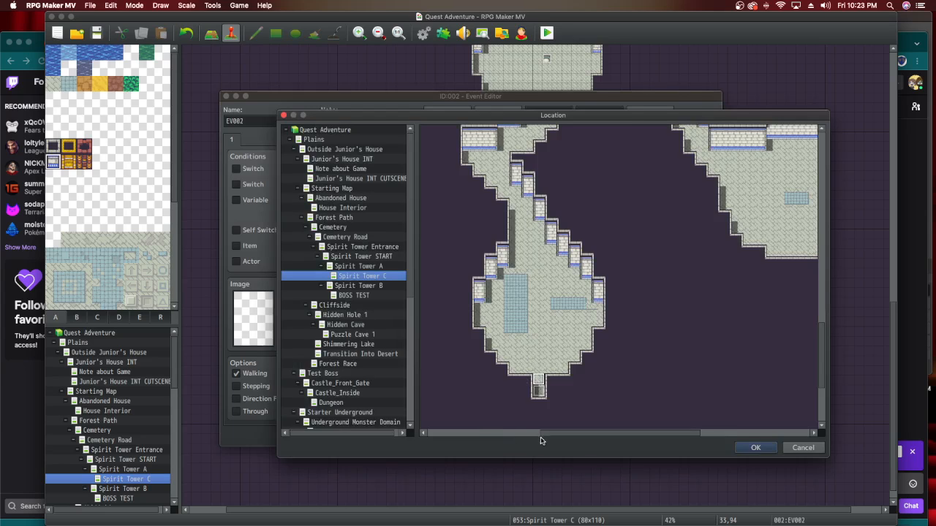
{"action": "left_click", "coordinate": [382, 286]}
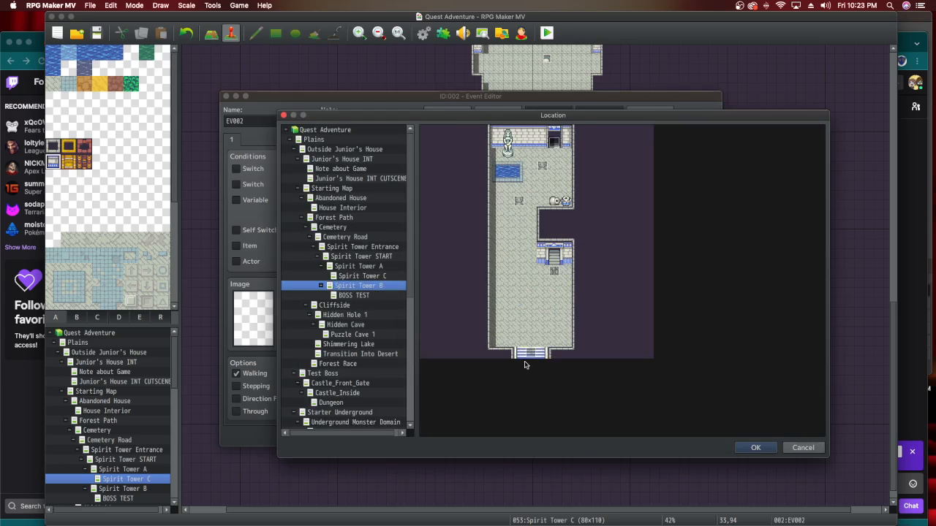
{"action": "left_click", "coordinate": [377, 266]}
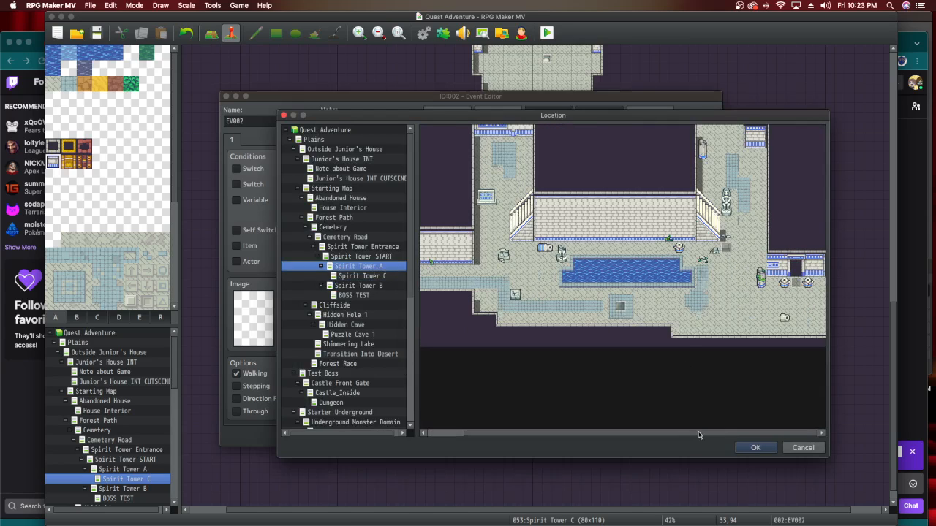
{"action": "double_click", "coordinate": [797, 297]}
{"action": "left_click", "coordinate": [560, 357]}
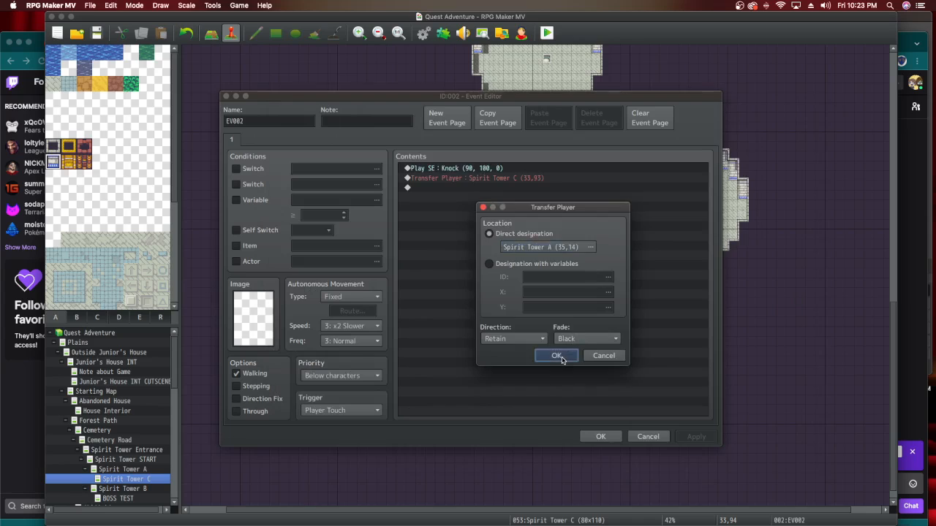
{"action": "left_click", "coordinate": [599, 438]}
Look through tileset pages B to E and R for ruin decorations that suit Spirit Tower C.
{"action": "scroll", "coordinate": [478, 376], "scroll_direction": "up", "scroll_amount": 2}
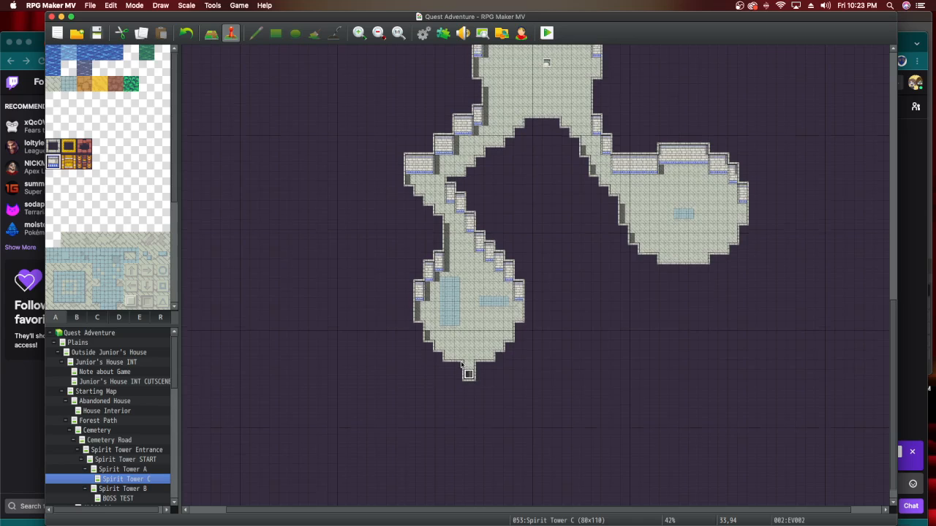
{"action": "left_click", "coordinate": [77, 316]}
{"action": "left_click", "coordinate": [95, 318]}
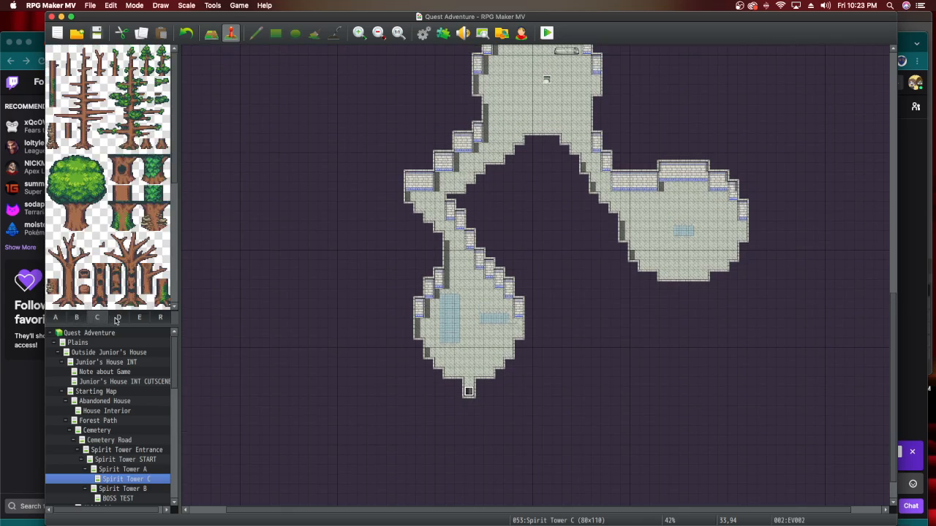
{"action": "left_click", "coordinate": [117, 318]}
{"action": "left_click", "coordinate": [139, 318]}
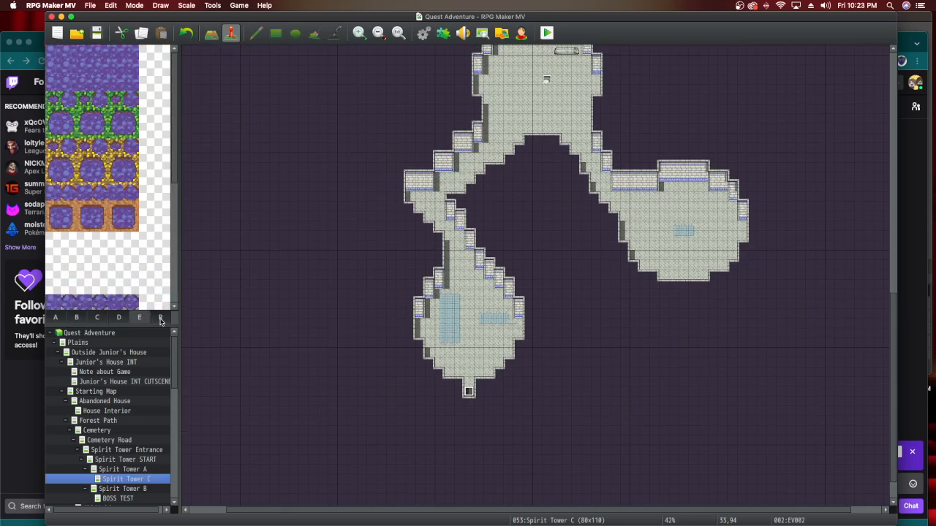
{"action": "left_click", "coordinate": [161, 318]}
{"action": "left_click", "coordinate": [117, 318]}
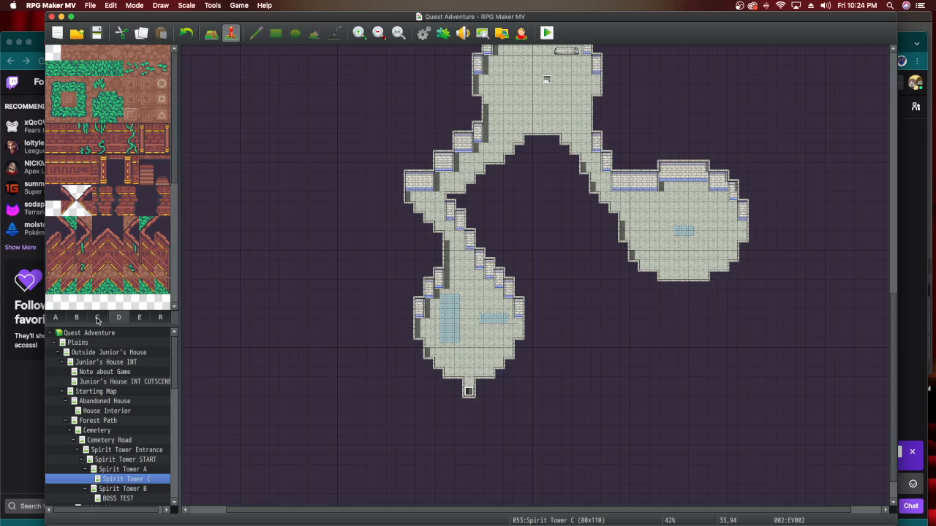
{"action": "left_click", "coordinate": [97, 318]}
{"action": "scroll", "coordinate": [114, 259], "scroll_direction": "down", "scroll_amount": 5}
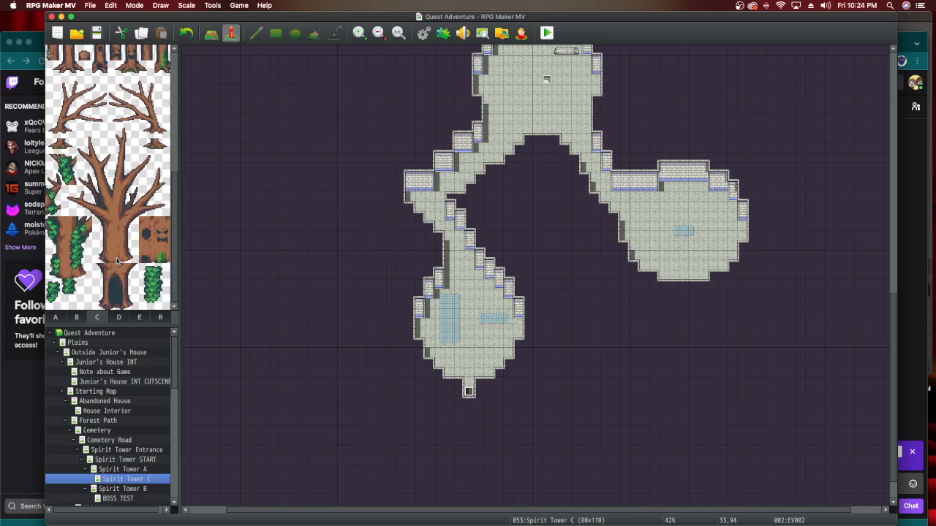
{"action": "scroll", "coordinate": [116, 260], "scroll_direction": "up", "scroll_amount": 5}
{"action": "left_click", "coordinate": [77, 317]}
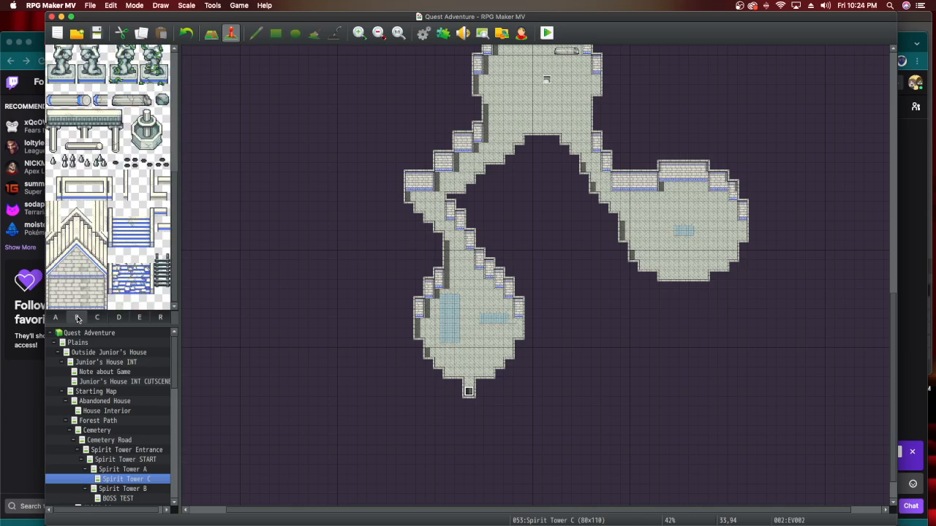
{"action": "scroll", "coordinate": [117, 202], "scroll_direction": "up", "scroll_amount": 5}
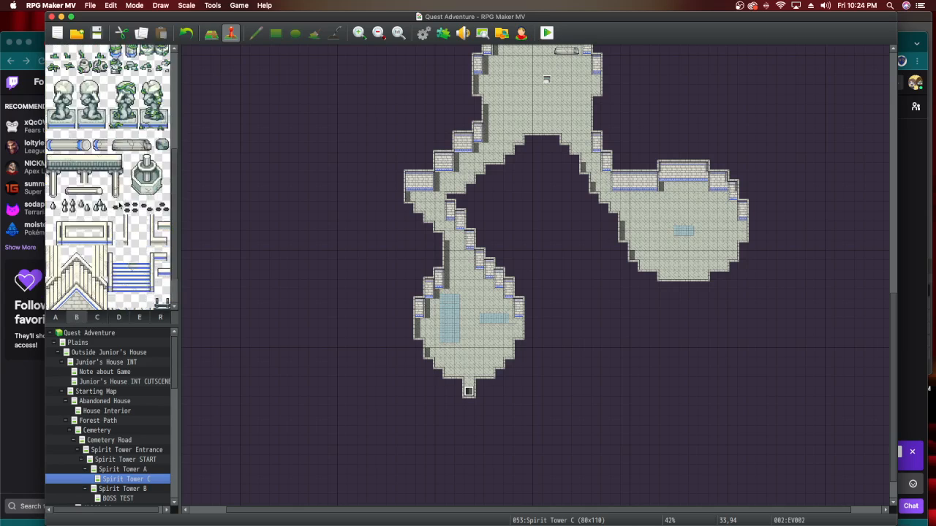
In map editing mode, place two pieces of overgrown rubble in the teardrop-shaped entrance room, one northeast and one by the west wall.
{"action": "left_click", "coordinate": [130, 229]}
{"action": "left_click", "coordinate": [210, 33]}
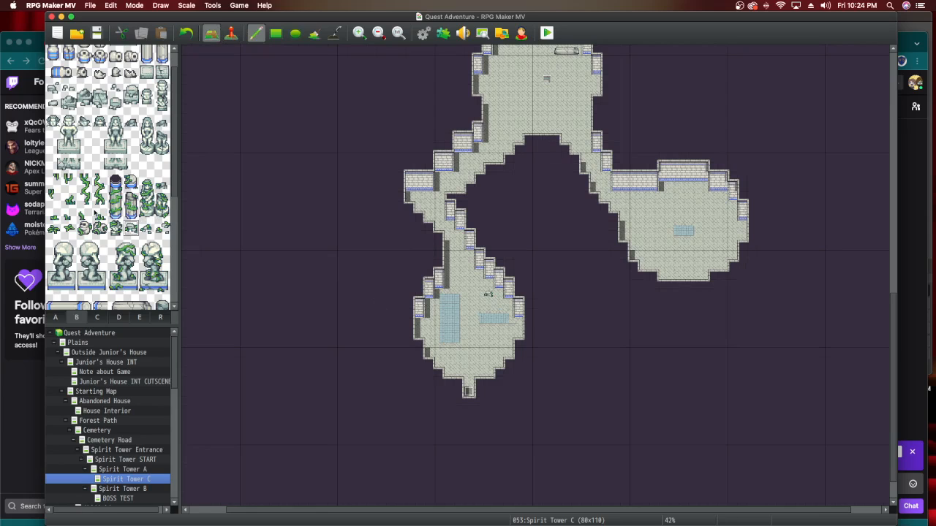
{"action": "left_click", "coordinate": [98, 229]}
{"action": "left_click", "coordinate": [431, 333]}
Decorate the southeast room with a broken statue below its northwest wall and two tall pillars flanking the blue floor patch.
{"action": "left_click_drag", "start_coordinate": [159, 136], "coordinate": [163, 150]}
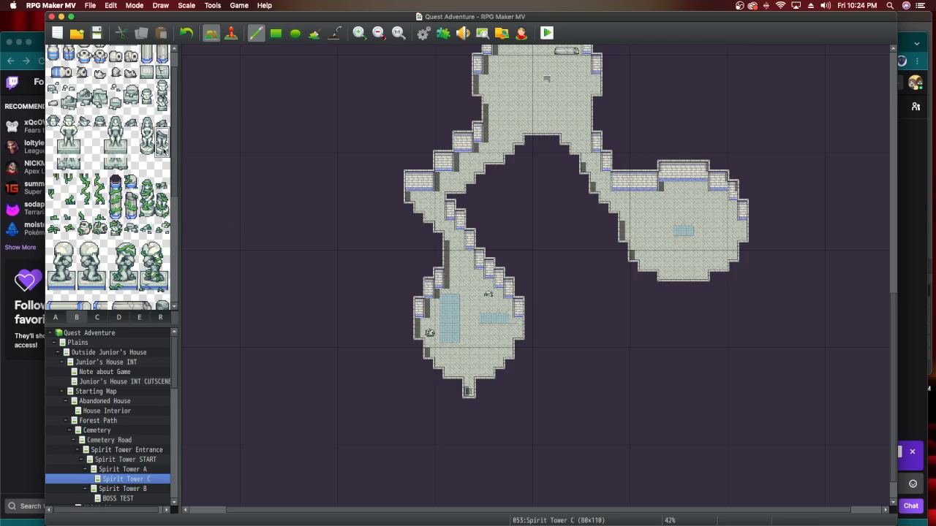
{"action": "left_click", "coordinate": [654, 191]}
{"action": "scroll", "coordinate": [438, 190], "scroll_direction": "up", "scroll_amount": 3}
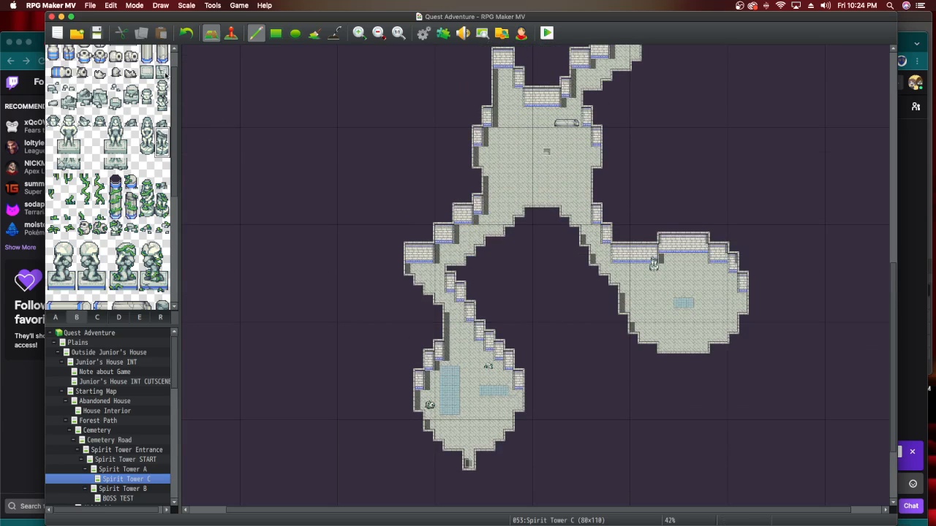
{"action": "scroll", "coordinate": [126, 96], "scroll_direction": "up", "scroll_amount": 1}
{"action": "left_click_drag", "start_coordinate": [145, 61], "coordinate": [146, 86]}
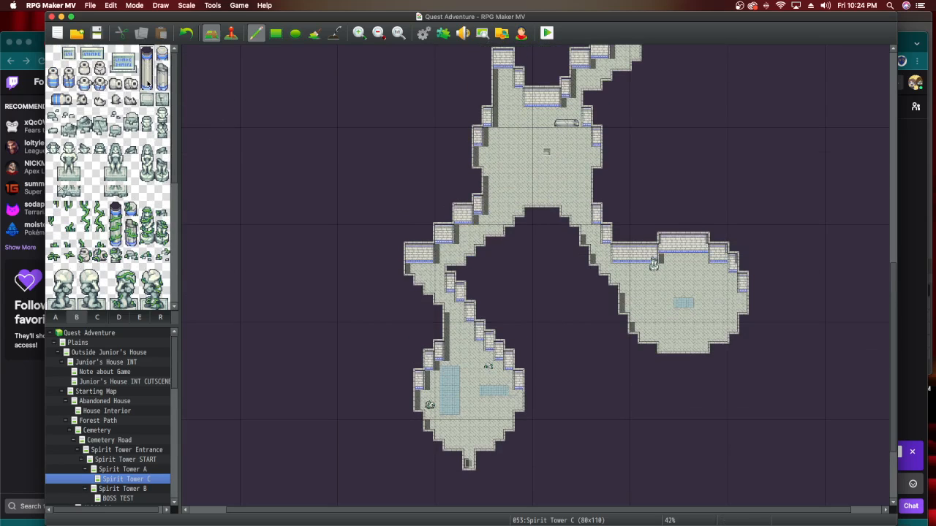
{"action": "left_click", "coordinate": [663, 284]}
{"action": "left_click", "coordinate": [703, 283]}
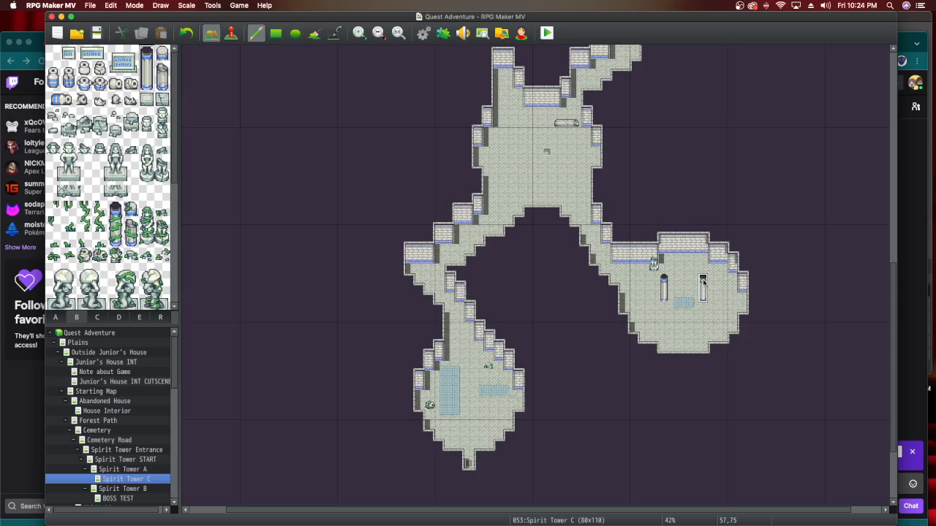
Add two more tall pillars below the existing pair in the southeast room, place rubble just below the blue floor patch, and save.
{"action": "left_click", "coordinate": [664, 315]}
{"action": "left_click", "coordinate": [701, 316]}
{"action": "left_click", "coordinate": [101, 124]}
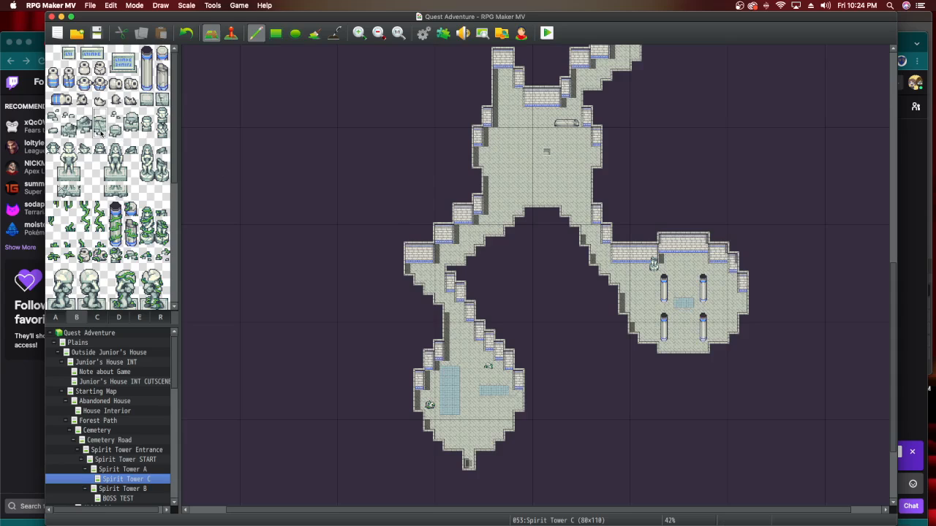
{"action": "left_click", "coordinate": [683, 307]}
{"action": "left_click", "coordinate": [103, 34]}
Look over the northern, middle and southern rooms of Spirit Tower C for areas that still need decoration.
{"action": "scroll", "coordinate": [361, 169], "scroll_direction": "up", "scroll_amount": 10}
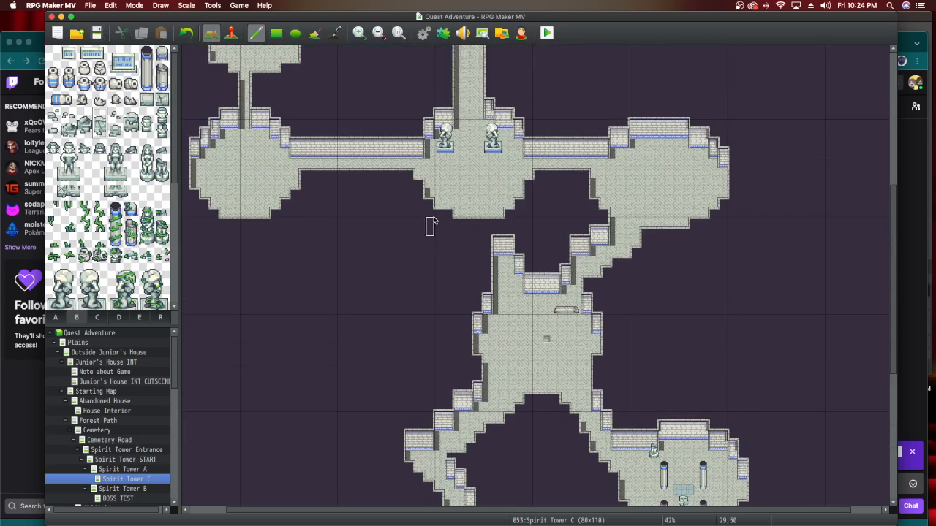
{"action": "scroll", "coordinate": [430, 219], "scroll_direction": "up", "scroll_amount": 7}
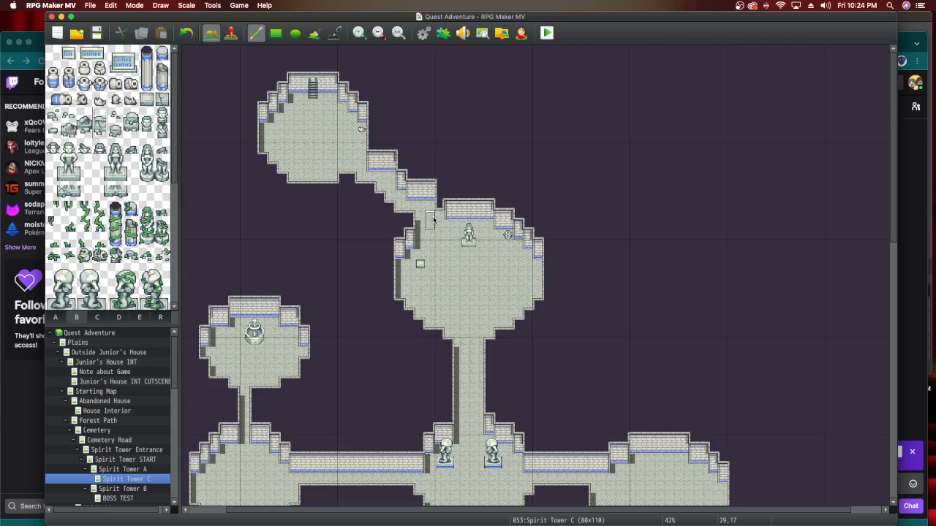
{"action": "scroll", "coordinate": [430, 219], "scroll_direction": "down", "scroll_amount": 8}
{"action": "scroll", "coordinate": [430, 217], "scroll_direction": "down", "scroll_amount": 2}
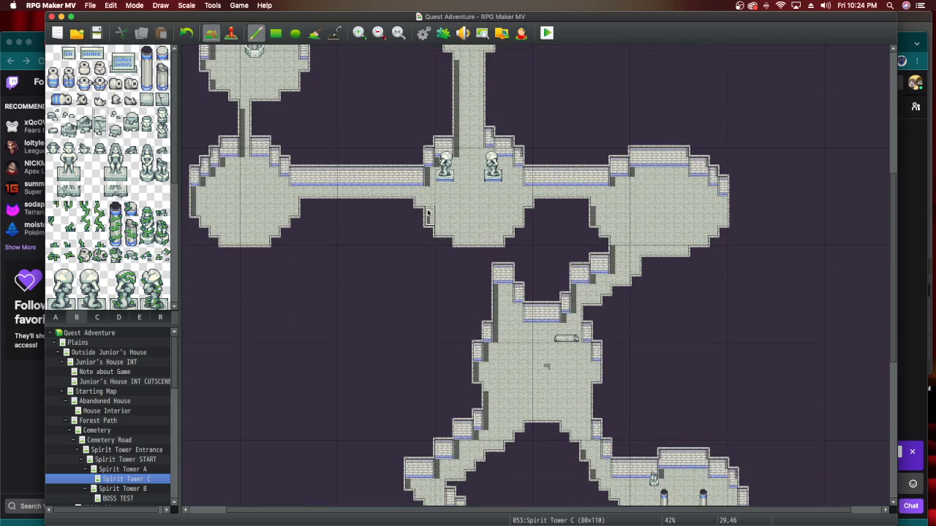
{"action": "scroll", "coordinate": [446, 201], "scroll_direction": "down", "scroll_amount": 5}
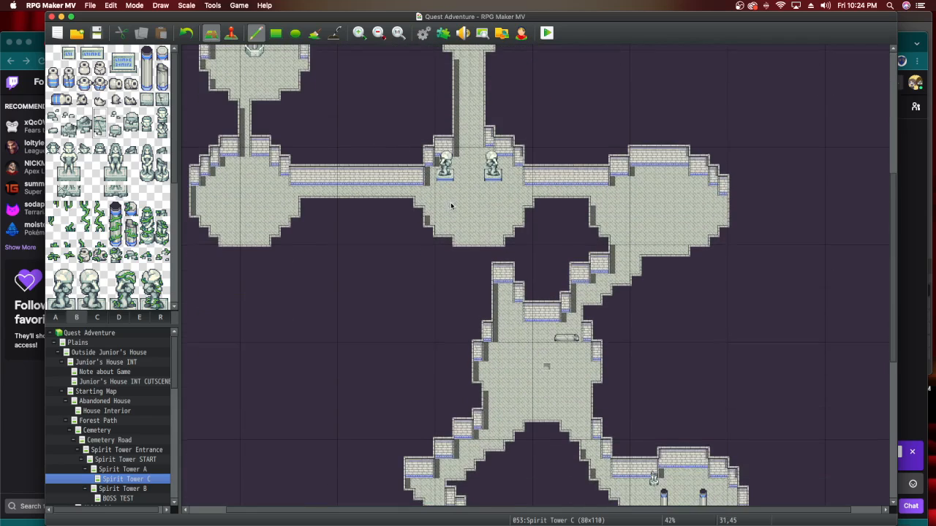
{"action": "scroll", "coordinate": [451, 206], "scroll_direction": "down", "scroll_amount": 2}
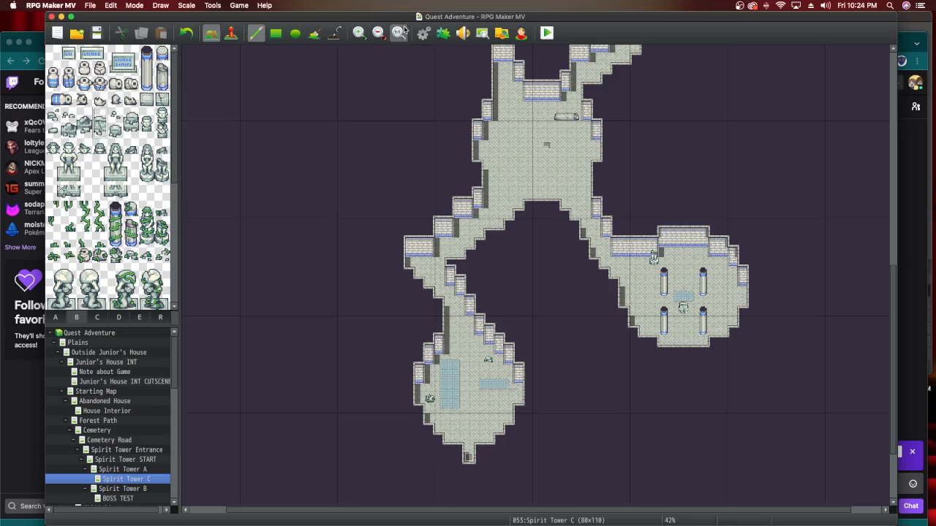
{"action": "mouse_move", "coordinate": [381, 17]}
{"action": "left_mouse_down"}
{"action": "mouse_move", "coordinate": [343, 212]}
{"action": "mouse_move", "coordinate": [242, 221]}
{"action": "mouse_move", "coordinate": [240, 204]}
{"action": "mouse_move", "coordinate": [313, 188]}
{"action": "mouse_move", "coordinate": [354, 203]}
{"action": "mouse_move", "coordinate": [391, 100]}
{"action": "mouse_move", "coordinate": [394, 18]}
{"action": "left_mouse_up"}
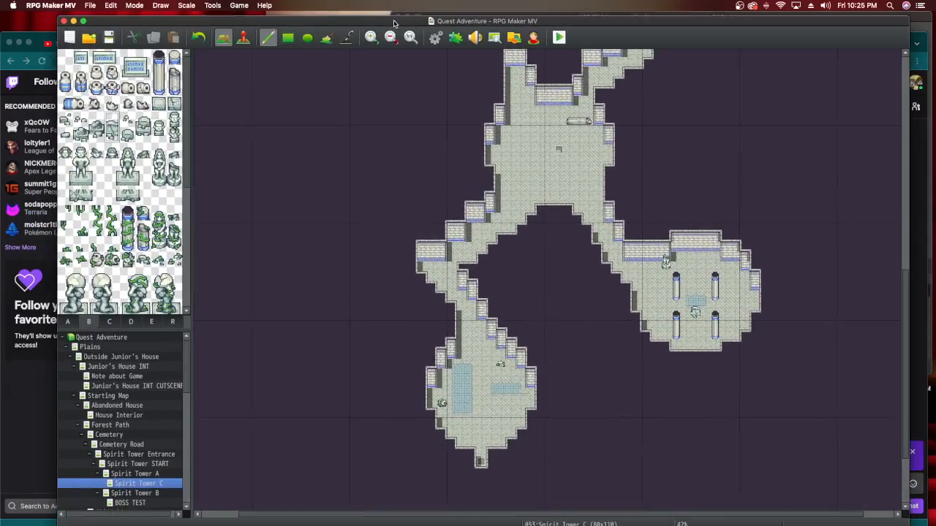
{"action": "scroll", "coordinate": [404, 374], "scroll_direction": "up", "scroll_amount": 3}
{"action": "scroll", "coordinate": [404, 375], "scroll_direction": "up", "scroll_amount": 1}
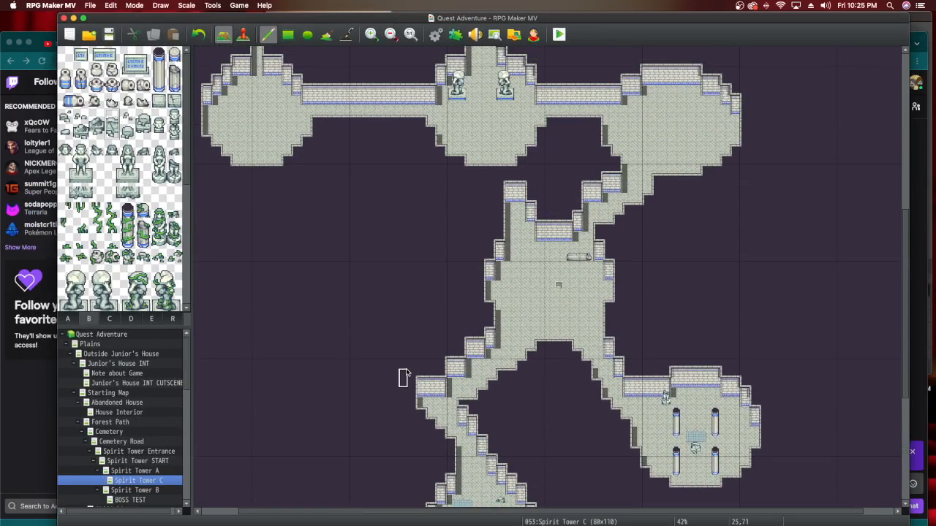
{"action": "scroll", "coordinate": [404, 374], "scroll_direction": "up", "scroll_amount": 8}
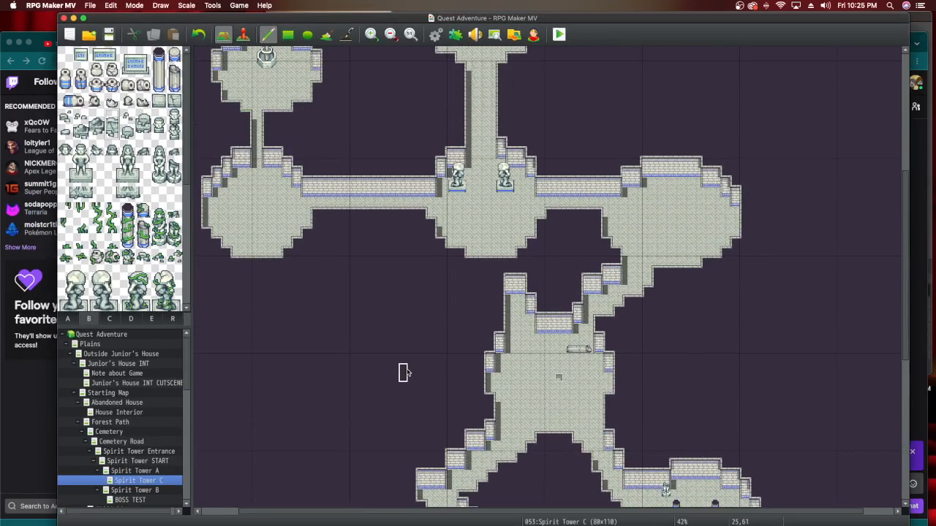
{"action": "scroll", "coordinate": [403, 371], "scroll_direction": "up", "scroll_amount": 2}
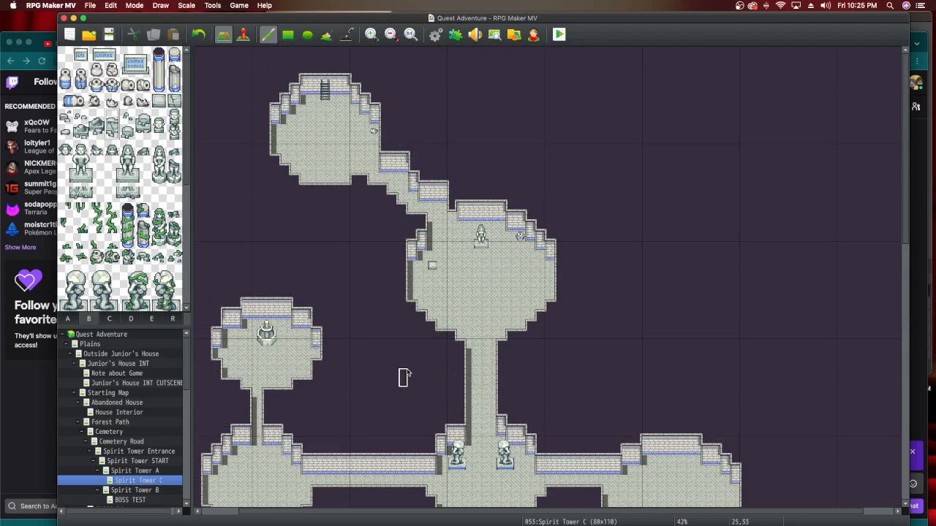
Place a large overgrown kneeling statue in the middle of the round west room.
{"action": "scroll", "coordinate": [132, 288], "scroll_direction": "down", "scroll_amount": 2}
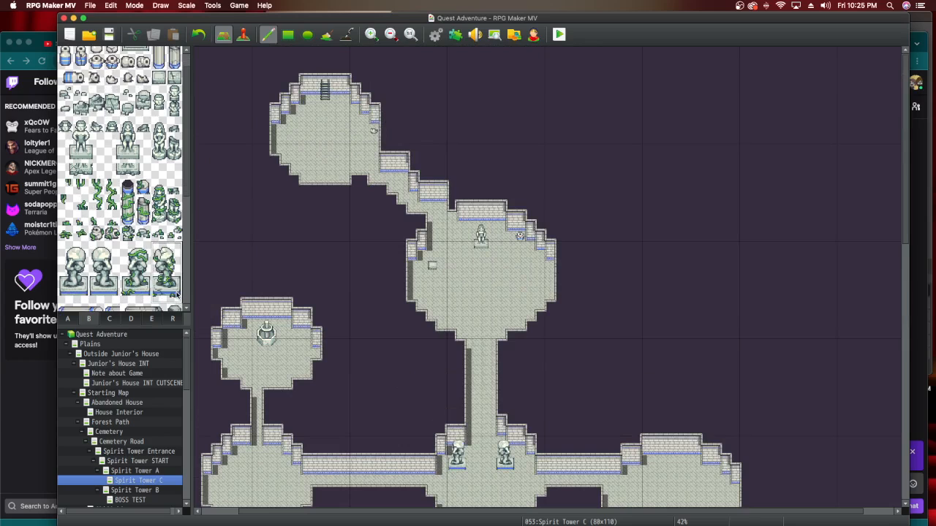
{"action": "scroll", "coordinate": [287, 323], "scroll_direction": "down", "scroll_amount": 4}
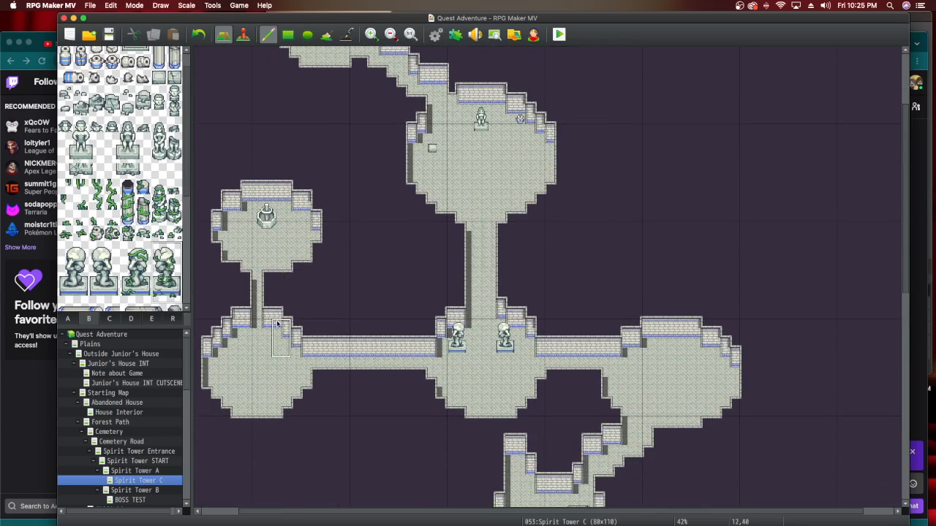
{"action": "left_click", "coordinate": [253, 354]}
Place two broken pillars in the vertical corridor below the large north room, staggered along its east and west sides.
{"action": "scroll", "coordinate": [108, 279], "scroll_direction": "up", "scroll_amount": 1}
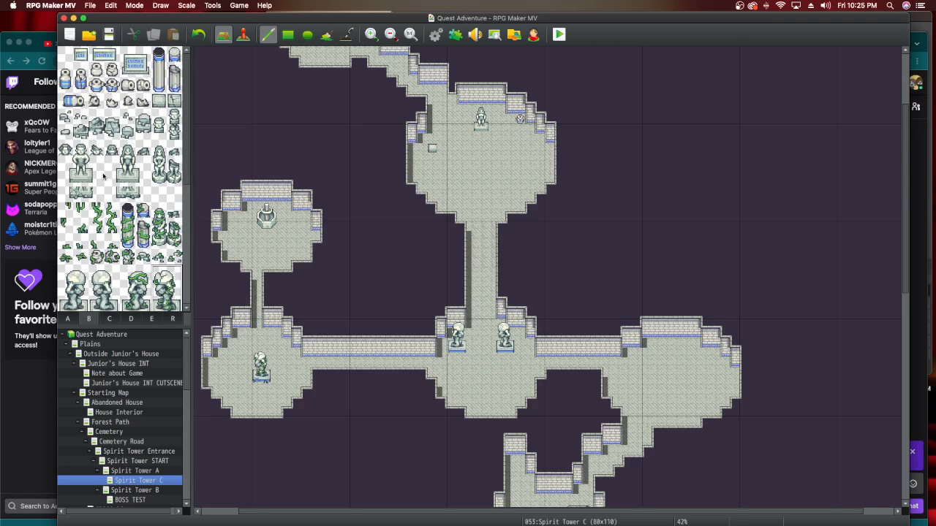
{"action": "left_click", "coordinate": [176, 76]}
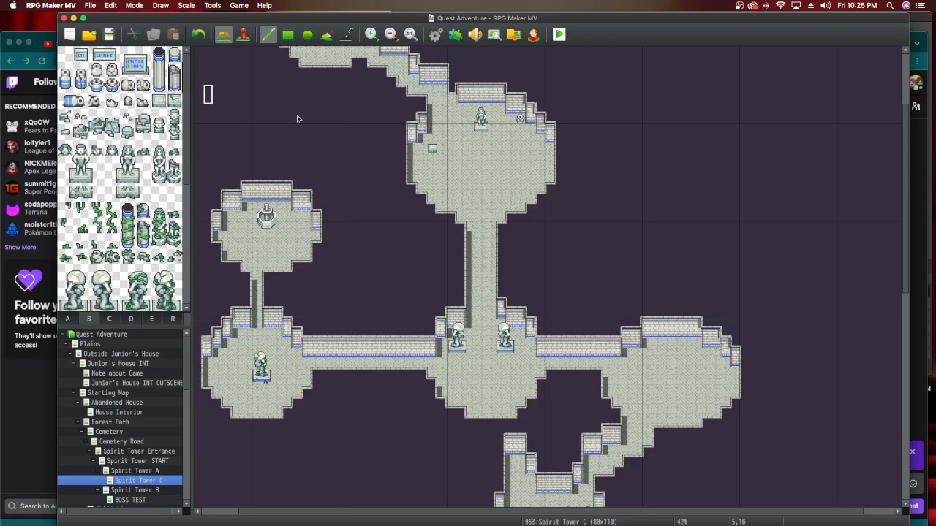
{"action": "left_click", "coordinate": [491, 230]}
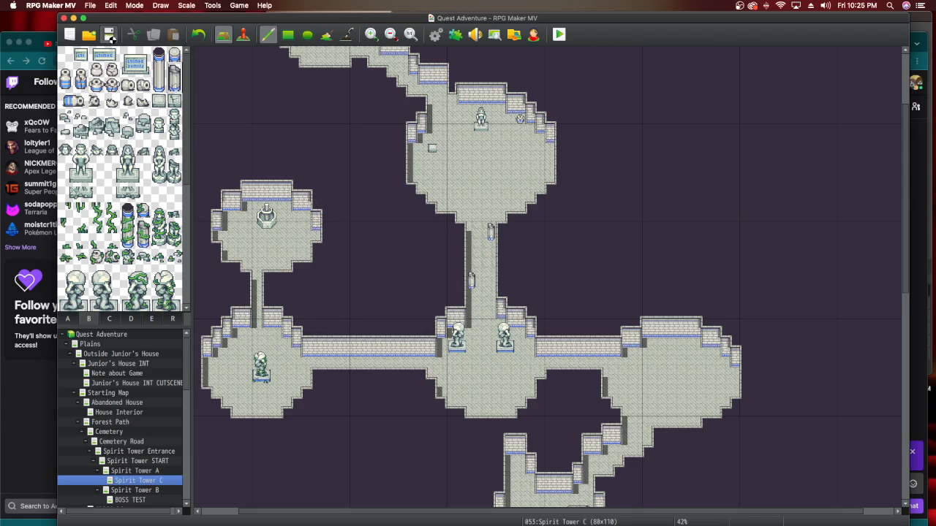
Place an overgrown broken pillar near the northwest wall of the central room above the forked paths.
{"action": "scroll", "coordinate": [147, 255], "scroll_direction": "down", "scroll_amount": 2}
{"action": "left_click_drag", "start_coordinate": [144, 223], "coordinate": [144, 198]}
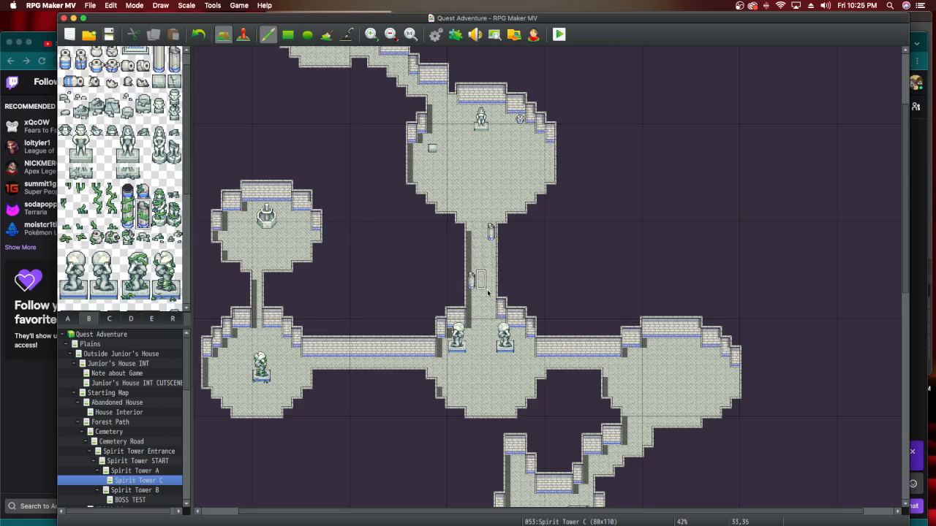
{"action": "scroll", "coordinate": [560, 338], "scroll_direction": "down", "scroll_amount": 5}
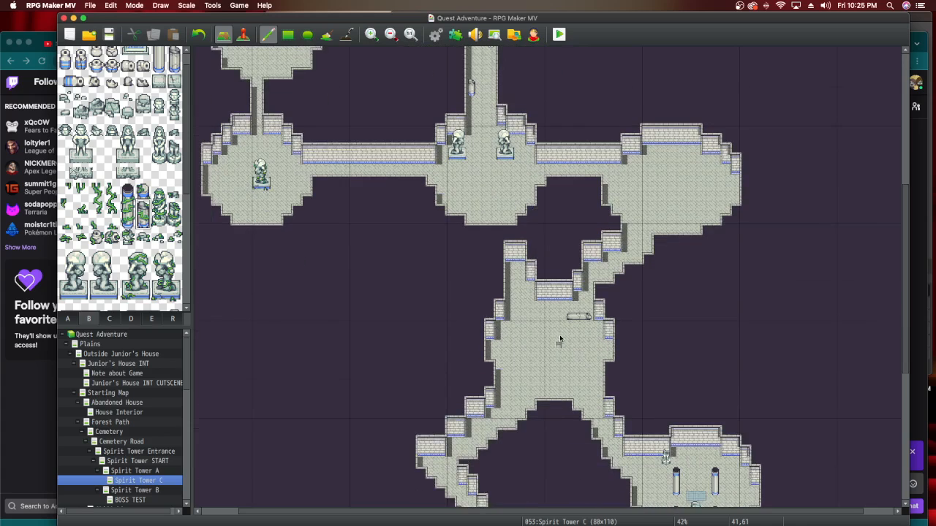
{"action": "scroll", "coordinate": [559, 338], "scroll_direction": "down", "scroll_amount": 4}
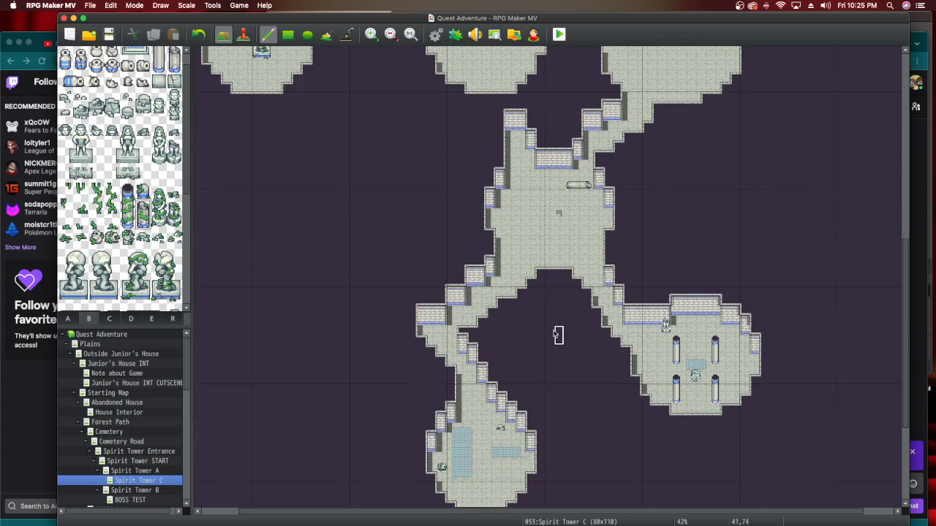
{"action": "scroll", "coordinate": [457, 325], "scroll_direction": "up", "scroll_amount": 1}
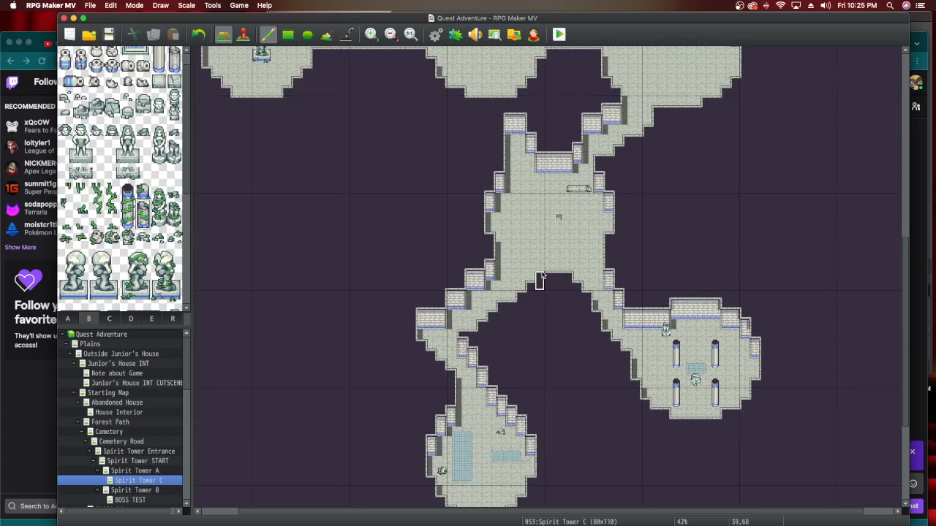
{"action": "scroll", "coordinate": [540, 289], "scroll_direction": "up", "scroll_amount": 2}
{"action": "left_click", "coordinate": [528, 231]}
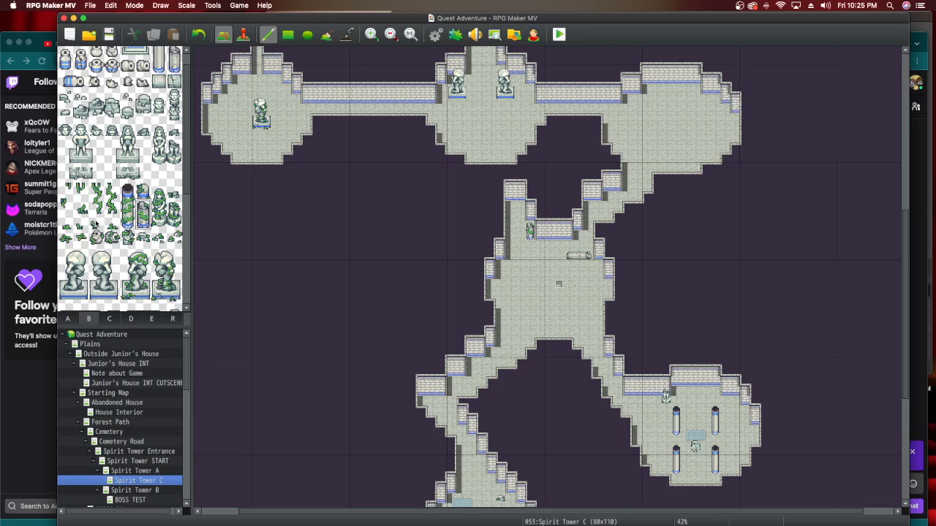
Add small vines to the walls of both horizontal corridors and a long vine to the northeast room's north wall.
{"action": "left_click", "coordinate": [95, 223]}
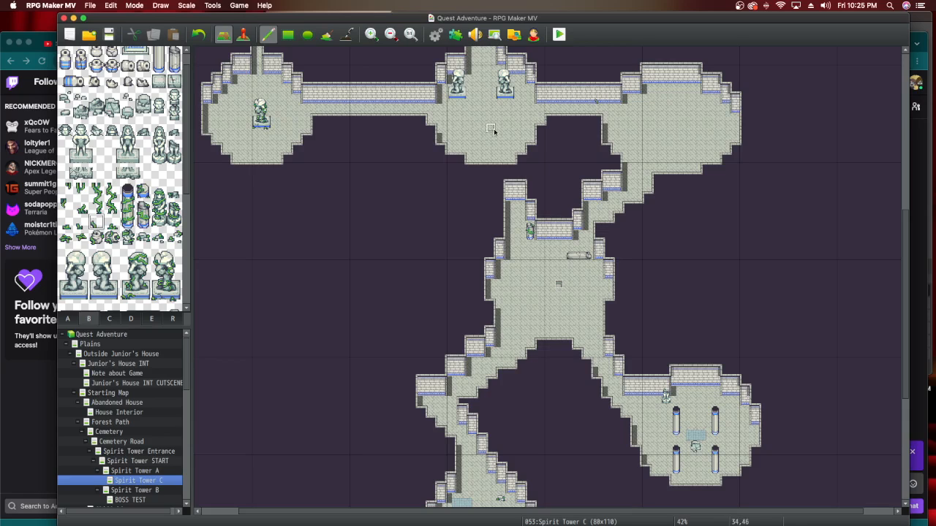
{"action": "left_click_drag", "start_coordinate": [111, 189], "coordinate": [113, 209]}
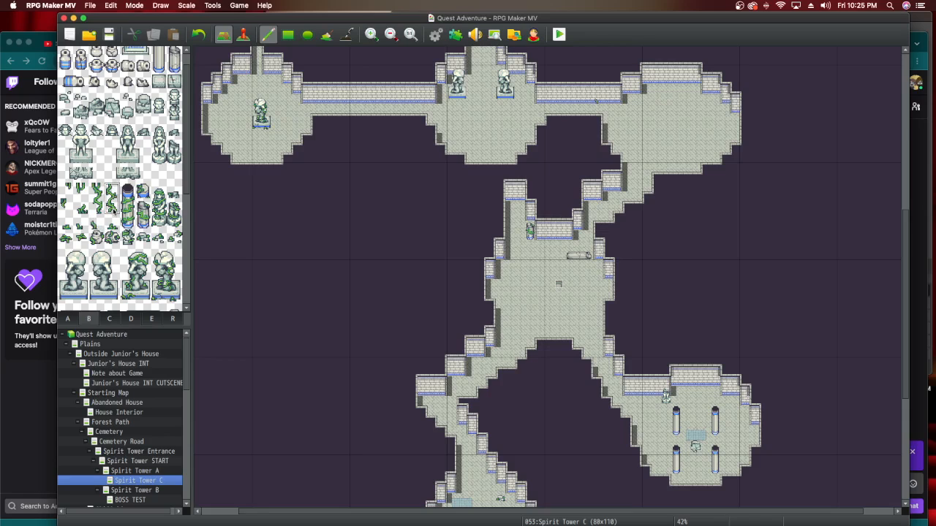
{"action": "left_click", "coordinate": [683, 71]}
{"action": "left_click", "coordinate": [80, 188]}
{"action": "left_click", "coordinate": [372, 87]}
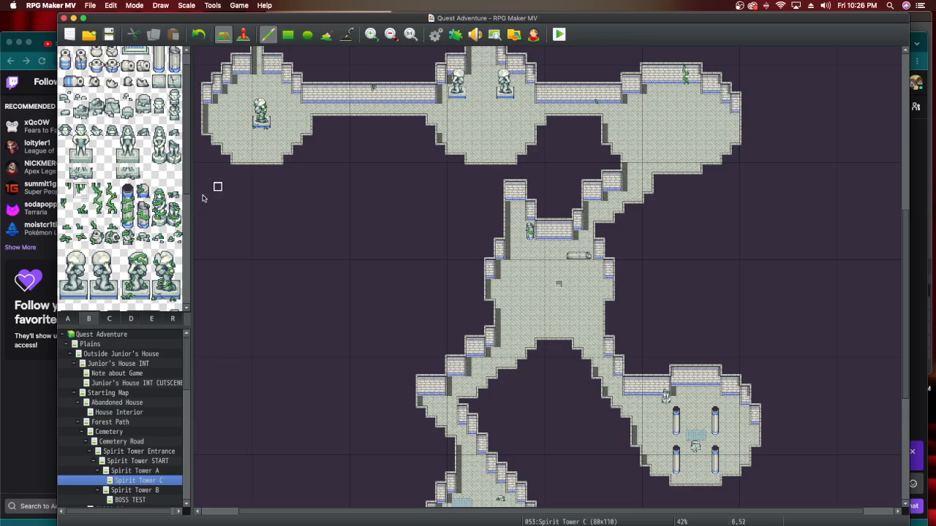
{"action": "scroll", "coordinate": [146, 247], "scroll_direction": "up", "scroll_amount": 2}
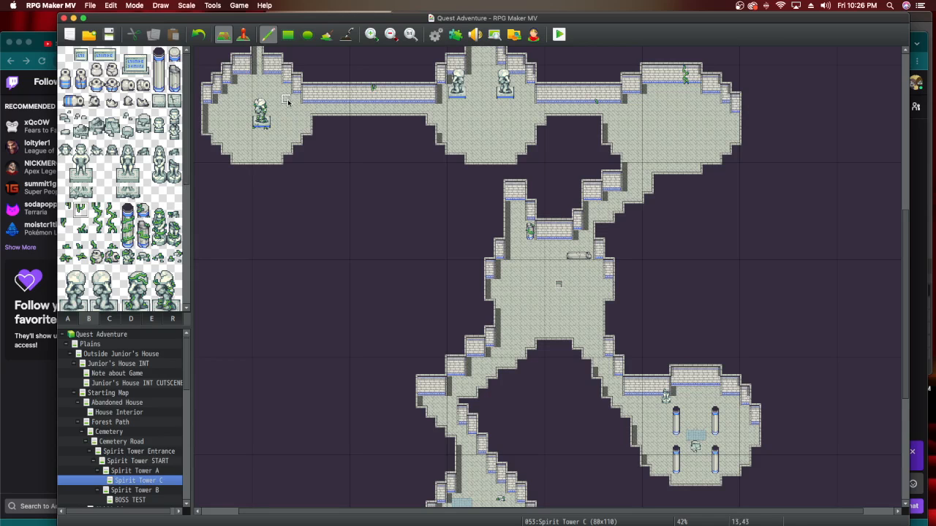
{"action": "scroll", "coordinate": [343, 207], "scroll_direction": "up", "scroll_amount": 2}
{"action": "scroll", "coordinate": [343, 208], "scroll_direction": "up", "scroll_amount": 10}
{"action": "scroll", "coordinate": [344, 211], "scroll_direction": "down", "scroll_amount": 8}
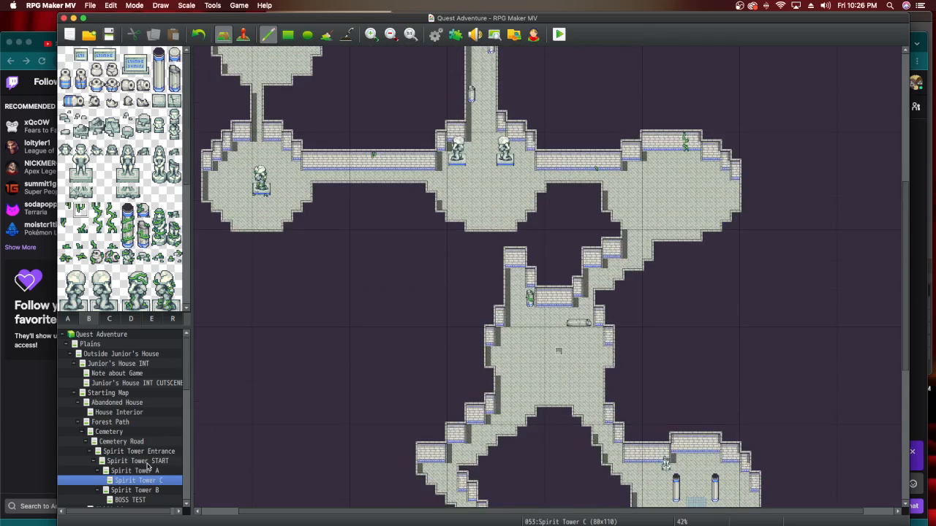
Open the BOSS TEST map in event mode and copy the Skeleton event in the upper alcove.
{"action": "left_click", "coordinate": [133, 500]}
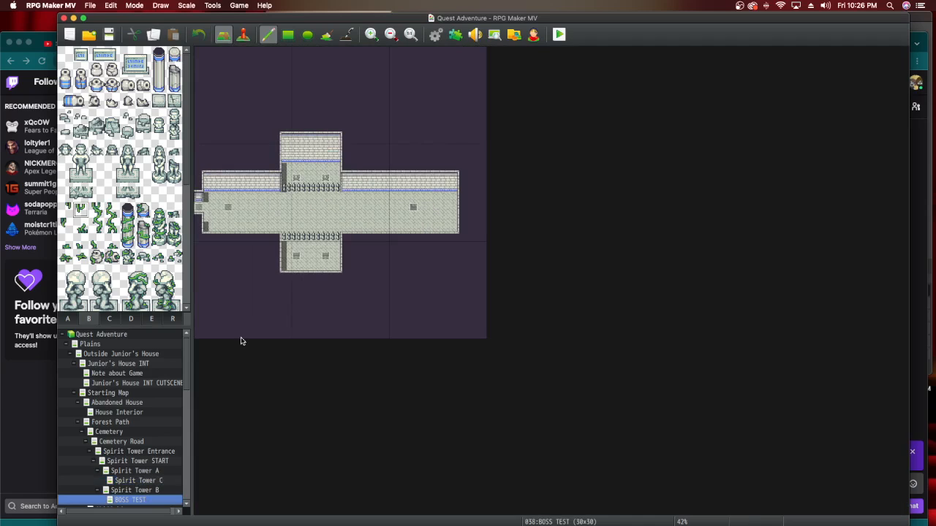
{"action": "left_click", "coordinate": [244, 40]}
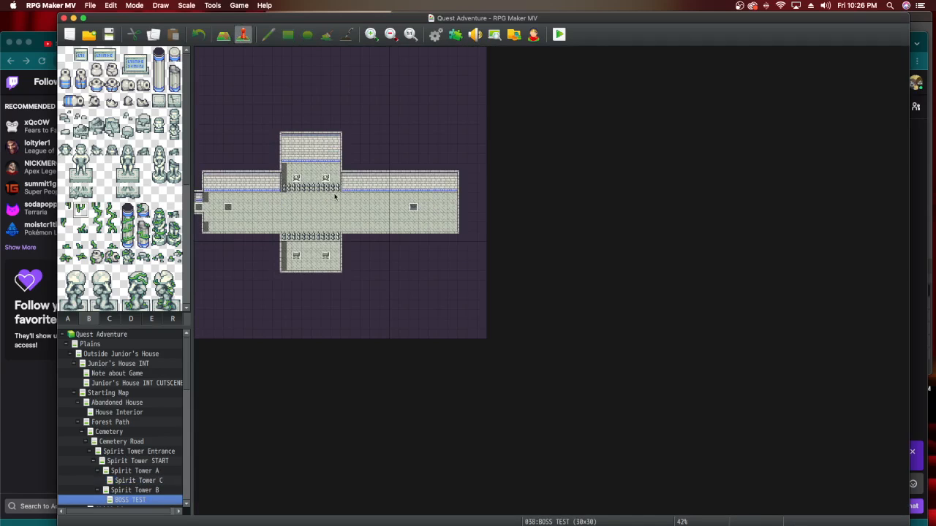
{"action": "left_click", "coordinate": [326, 178]}
{"action": "right_click", "coordinate": [326, 178]}
{"action": "left_click", "coordinate": [350, 215]}
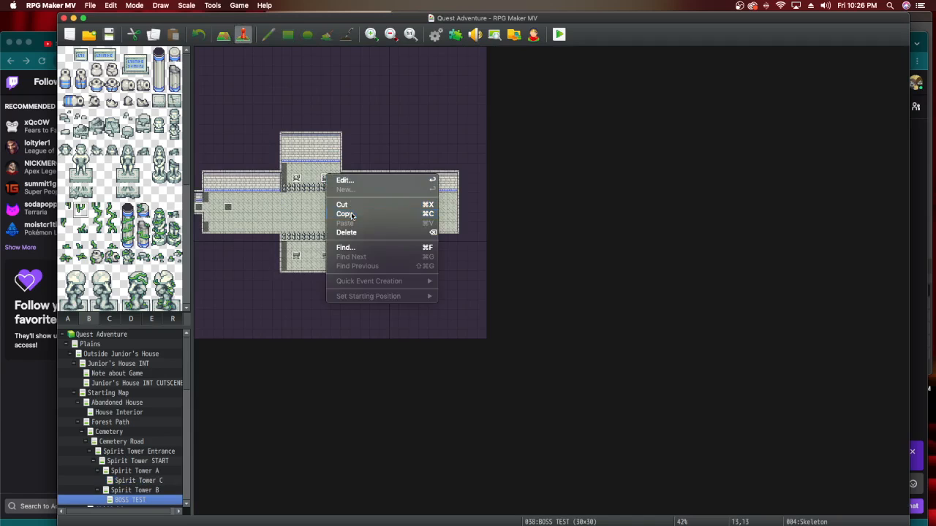
Return to Spirit Tower C and paste the Skeleton event at (34,45), in the junction room below the two kneeling statues.
{"action": "left_click", "coordinate": [149, 491]}
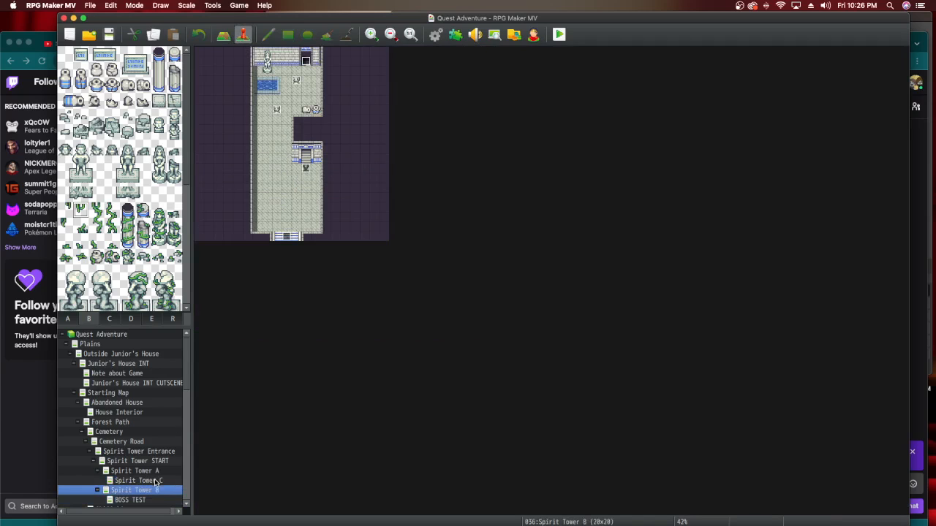
{"action": "right_click", "coordinate": [179, 475]}
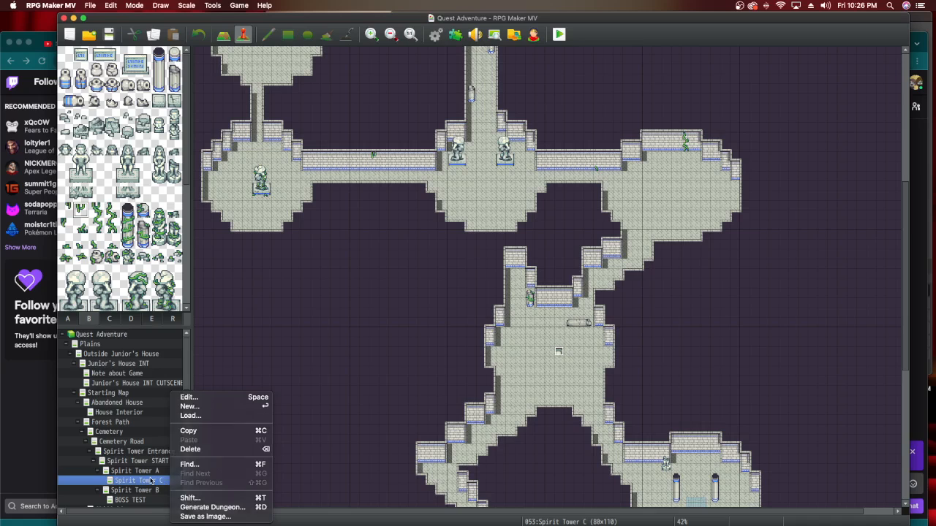
{"action": "left_click", "coordinate": [176, 476]}
{"action": "scroll", "coordinate": [453, 171], "scroll_direction": "up", "scroll_amount": 3}
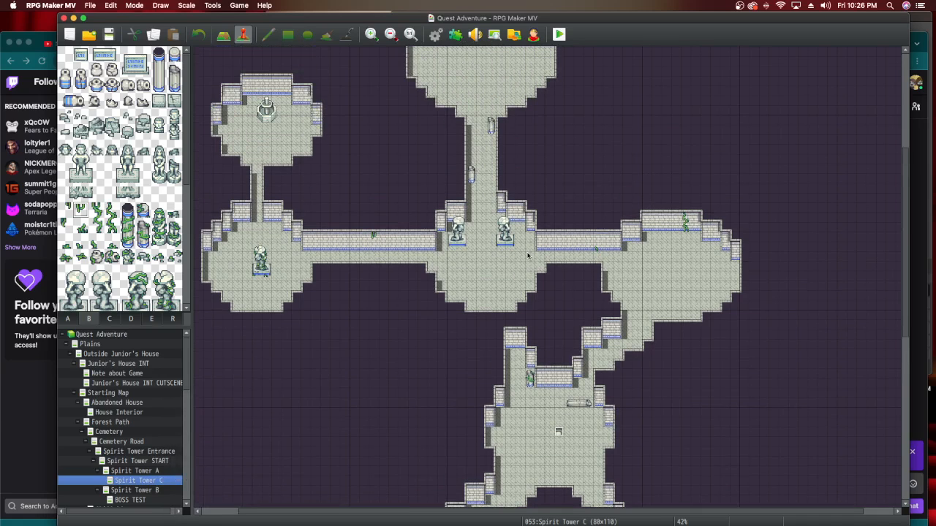
{"action": "right_click", "coordinate": [487, 268]}
{"action": "left_click", "coordinate": [504, 312]}
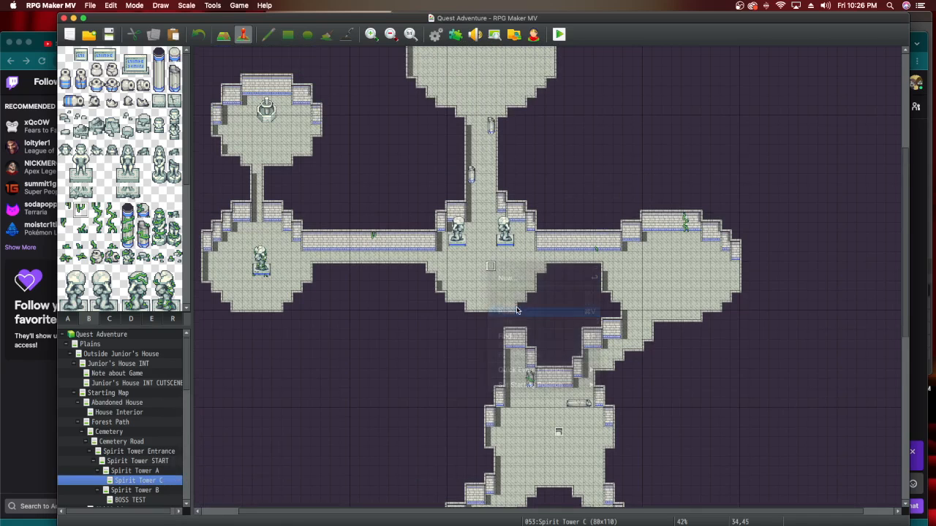
Paste another Skeleton event at (37,22) in the eastern part of the large north room.
{"action": "scroll", "coordinate": [503, 296], "scroll_direction": "down", "scroll_amount": 3}
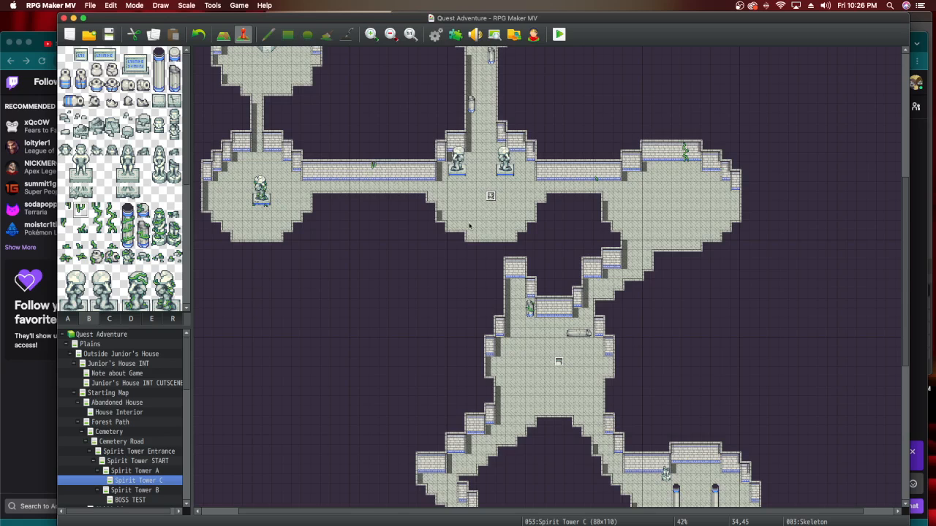
{"action": "scroll", "coordinate": [478, 216], "scroll_direction": "up", "scroll_amount": 8}
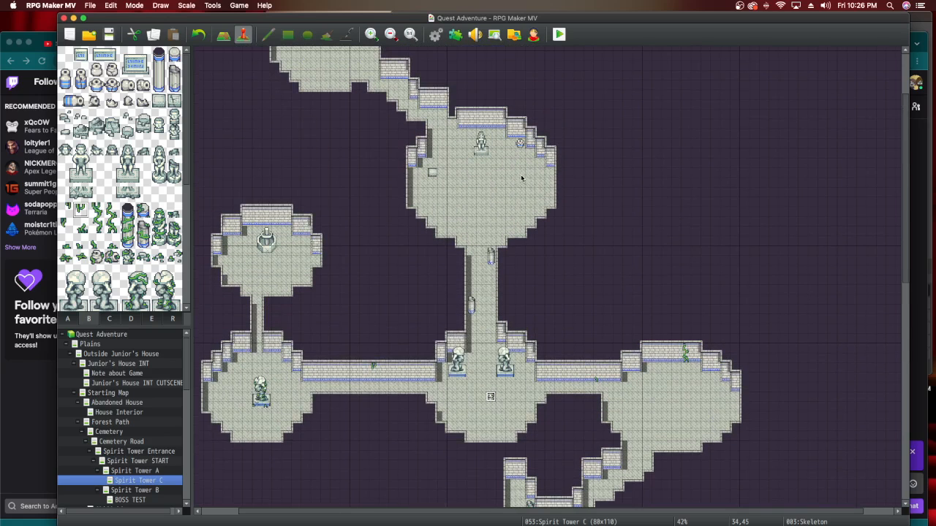
{"action": "right_click", "coordinate": [522, 178]}
{"action": "left_click", "coordinate": [539, 223]}
{"action": "scroll", "coordinate": [464, 256], "scroll_direction": "up", "scroll_amount": 3}
{"action": "scroll", "coordinate": [464, 256], "scroll_direction": "up", "scroll_amount": 1}
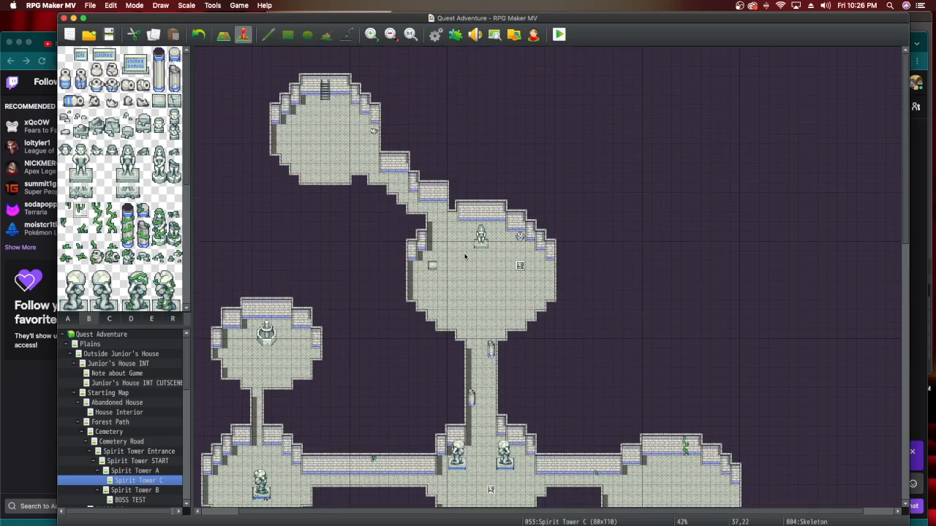
Paste three Skeleton events in a triangle below the ladder in the northwest room, and save the project.
{"action": "right_click", "coordinate": [316, 120]}
{"action": "left_click", "coordinate": [335, 166]}
{"action": "right_click", "coordinate": [325, 129]}
{"action": "left_click", "coordinate": [343, 179]}
{"action": "right_click", "coordinate": [334, 119]}
{"action": "left_click", "coordinate": [352, 171]}
{"action": "left_click_drag", "start_coordinate": [671, 20], "coordinate": [697, 21]}
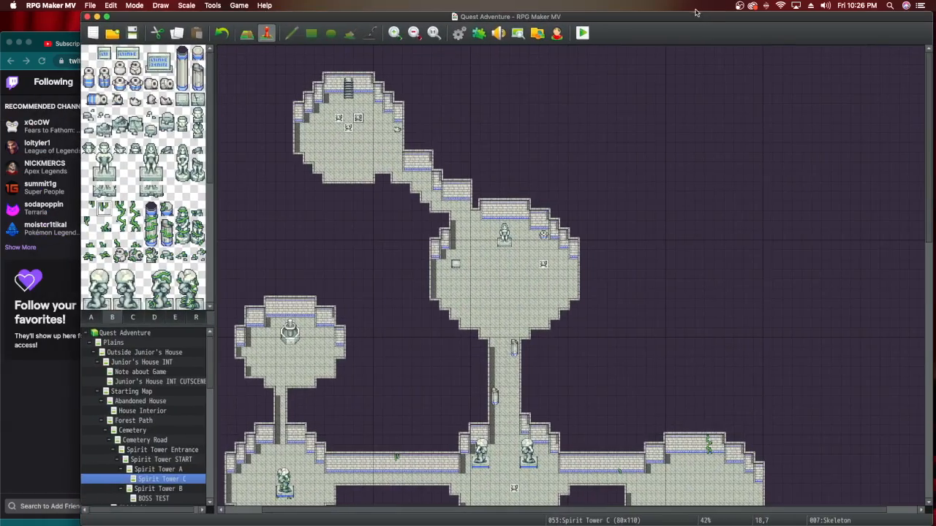
{"action": "left_click", "coordinate": [132, 32]}
Place the cracked blue-and-white brick wall section on the northeast room's north wall, beside the long vine.
{"action": "scroll", "coordinate": [322, 315], "scroll_direction": "down", "scroll_amount": 5}
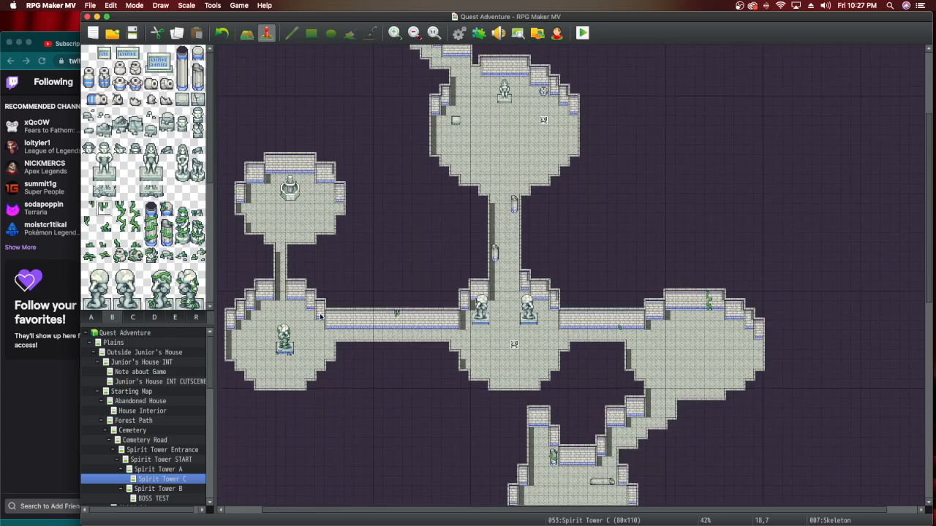
{"action": "scroll", "coordinate": [319, 317], "scroll_direction": "down", "scroll_amount": 5}
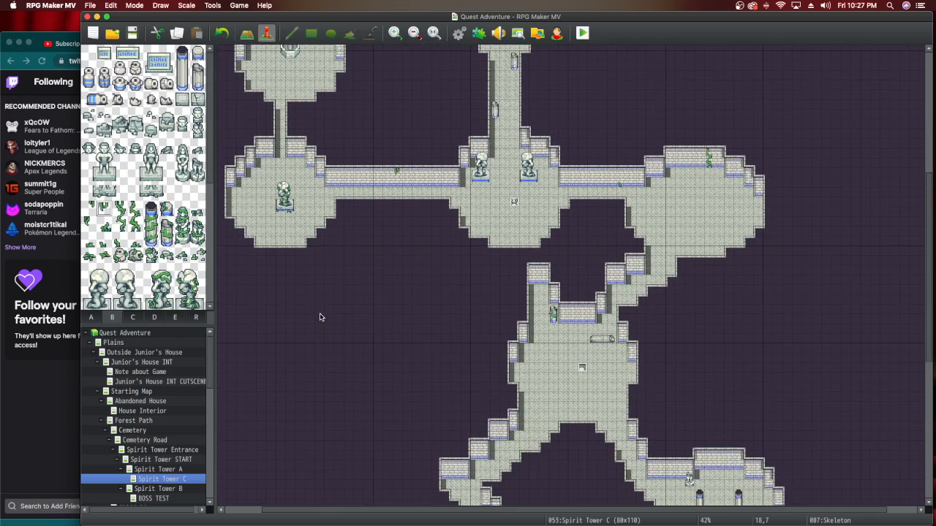
{"action": "scroll", "coordinate": [319, 316], "scroll_direction": "down", "scroll_amount": 1}
{"action": "scroll", "coordinate": [186, 278], "scroll_direction": "down", "scroll_amount": 6}
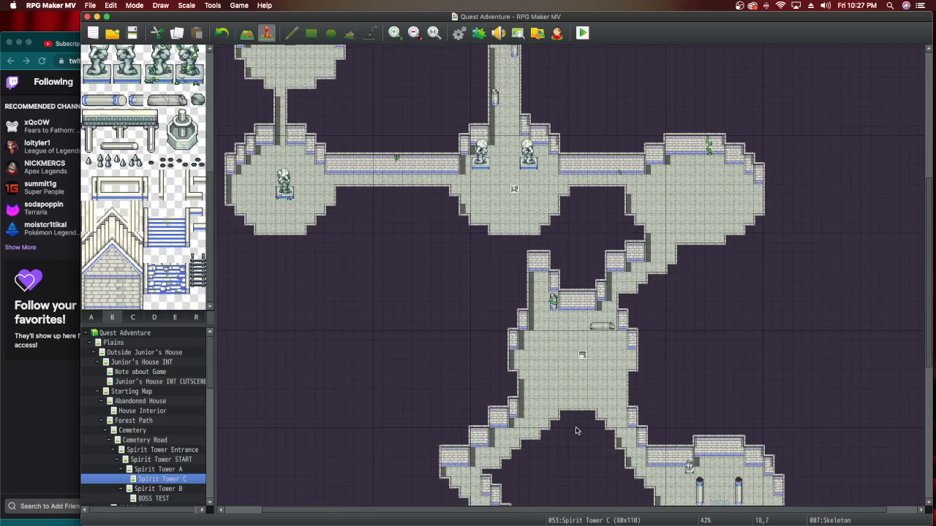
{"action": "left_click_drag", "start_coordinate": [148, 270], "coordinate": [179, 289]}
{"action": "left_click", "coordinate": [247, 33]}
{"action": "left_click", "coordinate": [682, 144]}
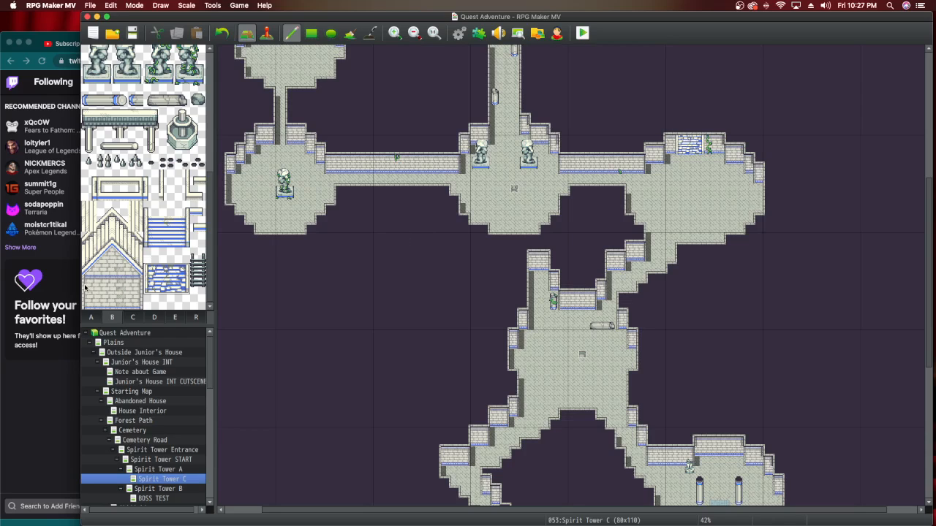
Try a brick house-wall block and a roof piece on the central room's north wall, and undo both.
{"action": "left_click_drag", "start_coordinate": [85, 288], "coordinate": [139, 306]}
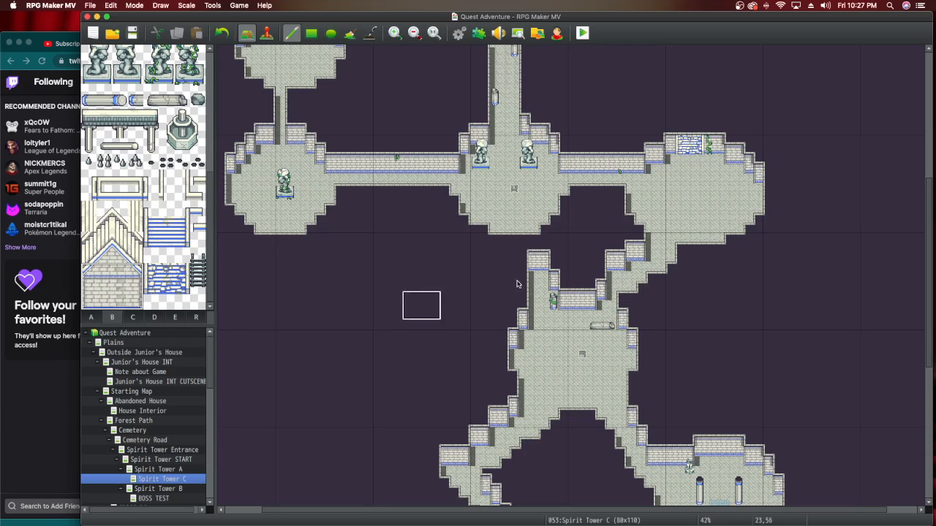
{"action": "left_click", "coordinate": [563, 286]}
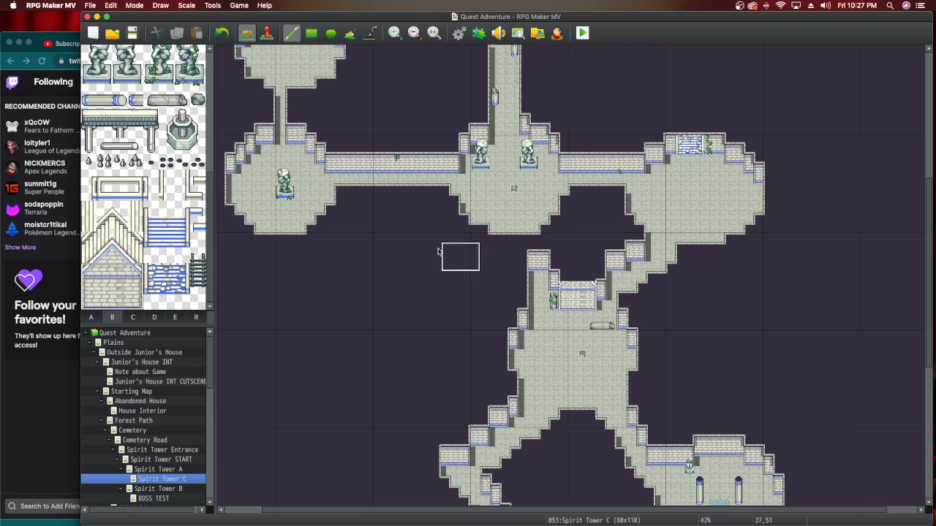
{"action": "left_click_drag", "start_coordinate": [115, 222], "coordinate": [132, 255]}
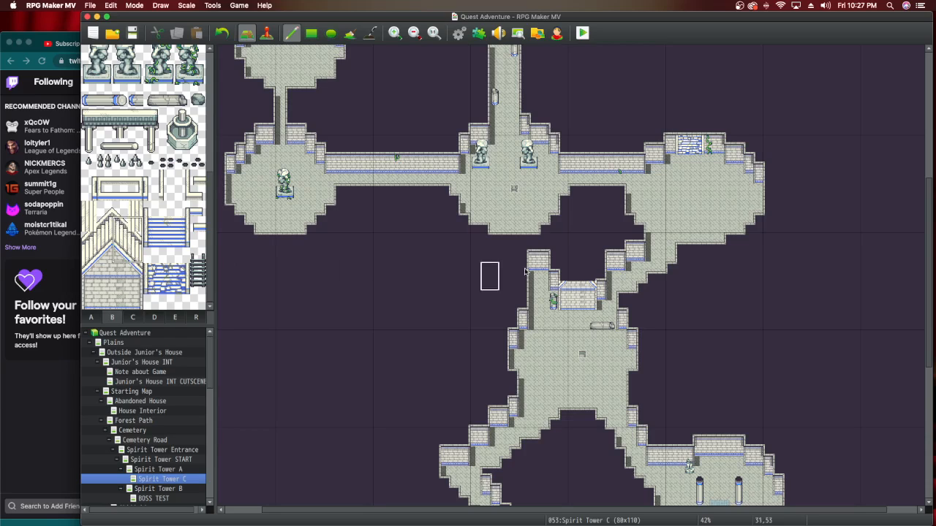
{"action": "left_click", "coordinate": [593, 273]}
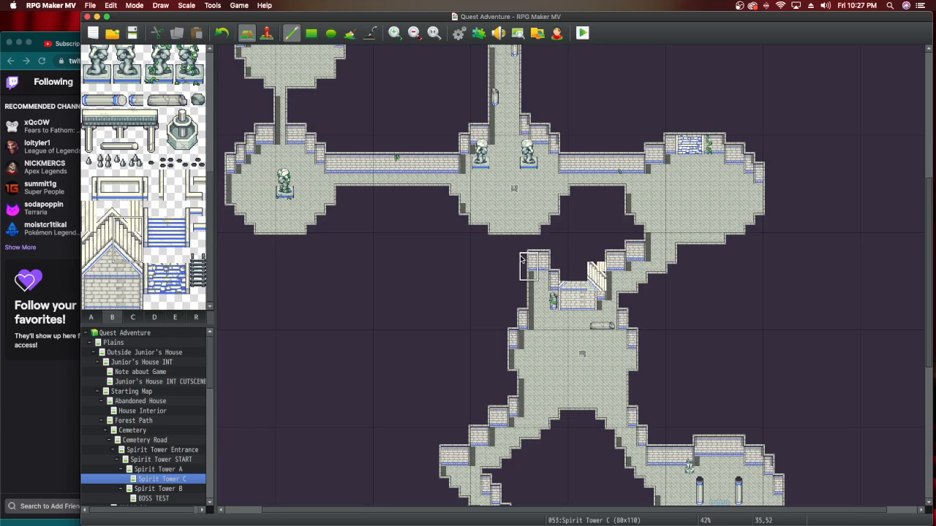
{"action": "left_click", "coordinate": [221, 34]}
{"action": "left_click", "coordinate": [222, 35]}
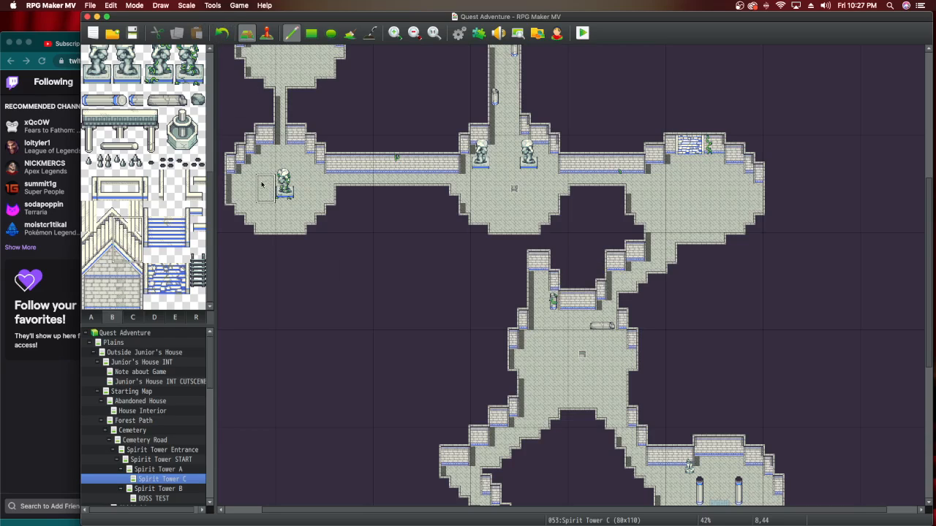
Add small rubble and a small plant along the central room's west side and a toppled blue-banded jar in the western nook, and save.
{"action": "scroll", "coordinate": [186, 189], "scroll_direction": "up", "scroll_amount": 10}
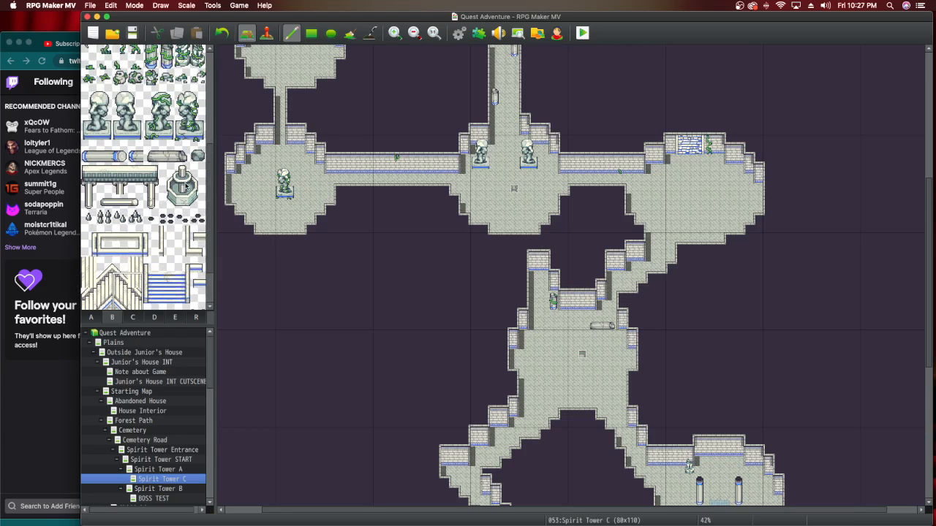
{"action": "scroll", "coordinate": [186, 189], "scroll_direction": "up", "scroll_amount": 2}
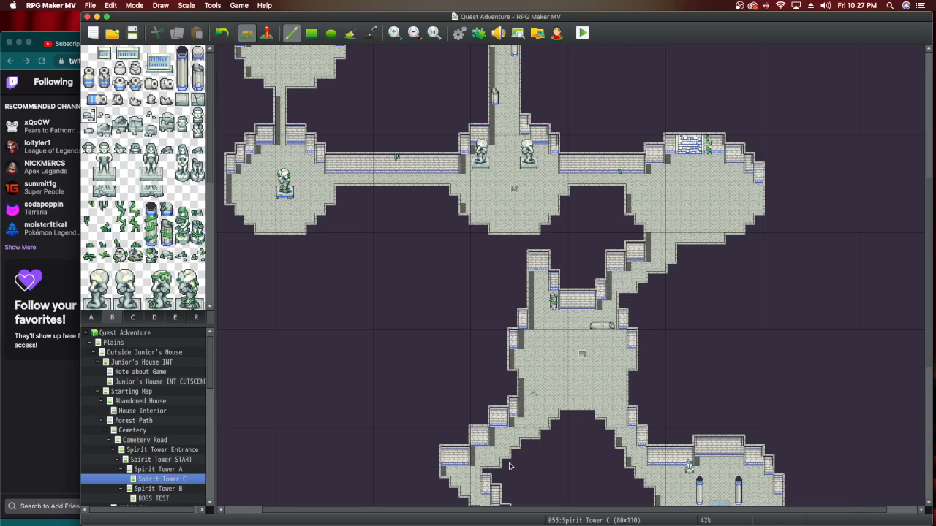
{"action": "scroll", "coordinate": [583, 454], "scroll_direction": "down", "scroll_amount": 5}
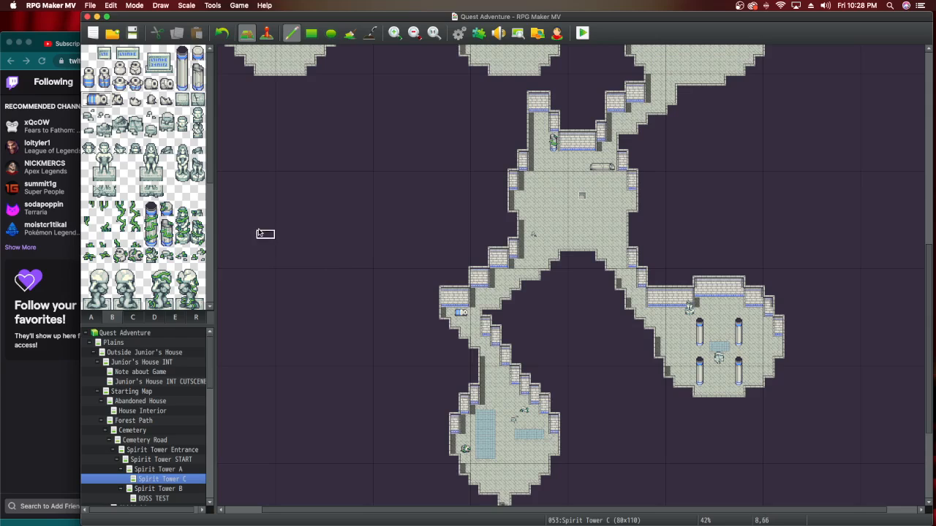
{"action": "left_click", "coordinate": [222, 33]}
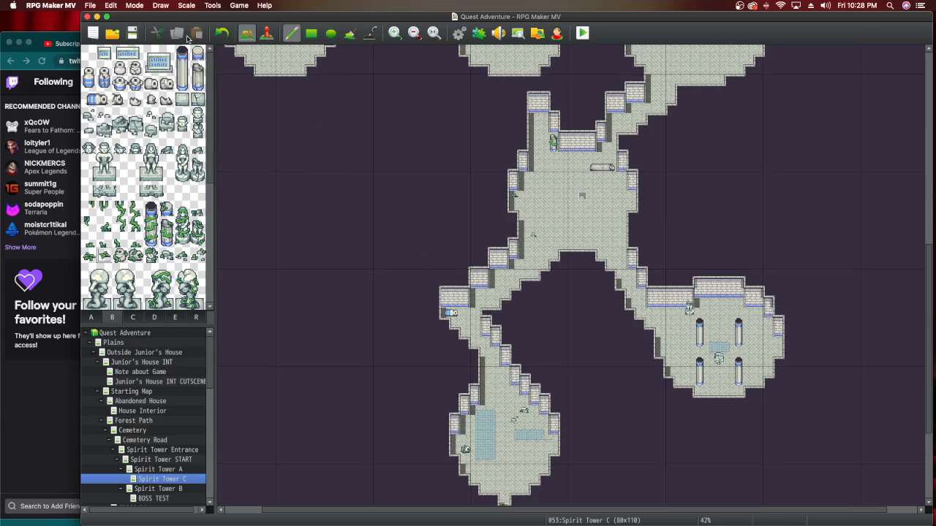
{"action": "left_click", "coordinate": [133, 34]}
Compare Spirit Tower C with the Spirit Tower Entrance, Spirit Tower START, Spirit Tower A and Spirit Tower B maps.
{"action": "scroll", "coordinate": [685, 429], "scroll_direction": "up", "scroll_amount": 10}
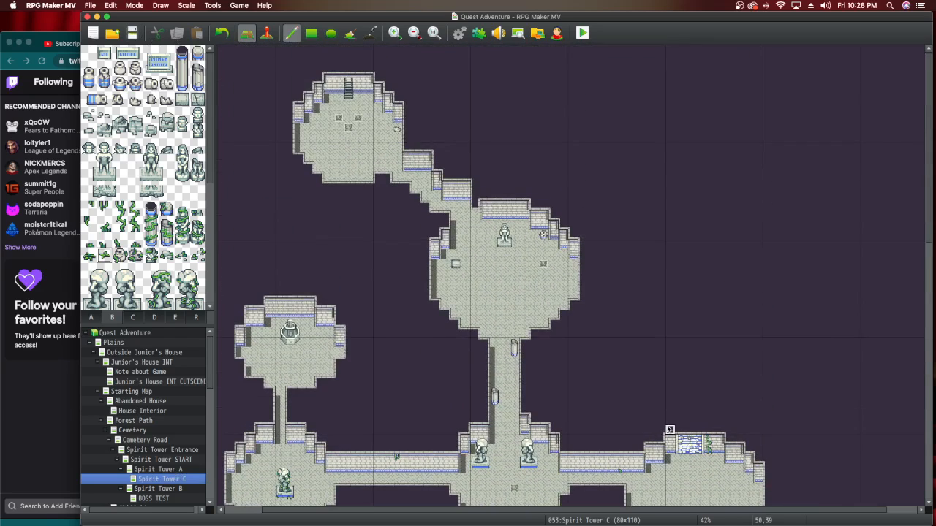
{"action": "scroll", "coordinate": [665, 429], "scroll_direction": "down", "scroll_amount": 8}
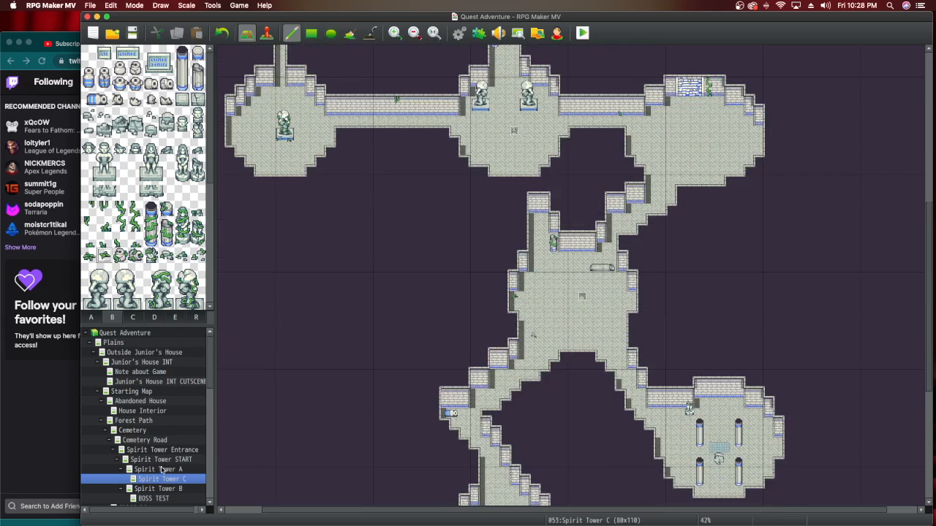
{"action": "left_click", "coordinate": [159, 451]}
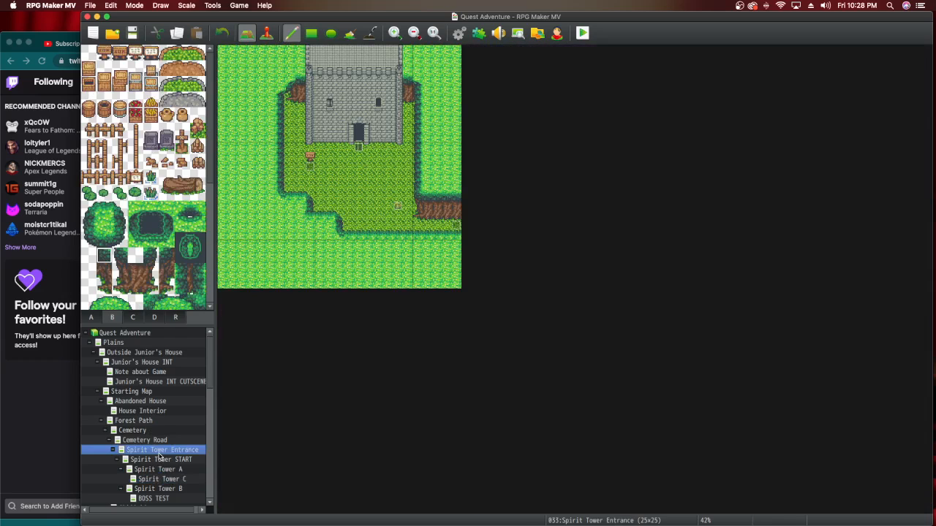
{"action": "left_click", "coordinate": [160, 460]}
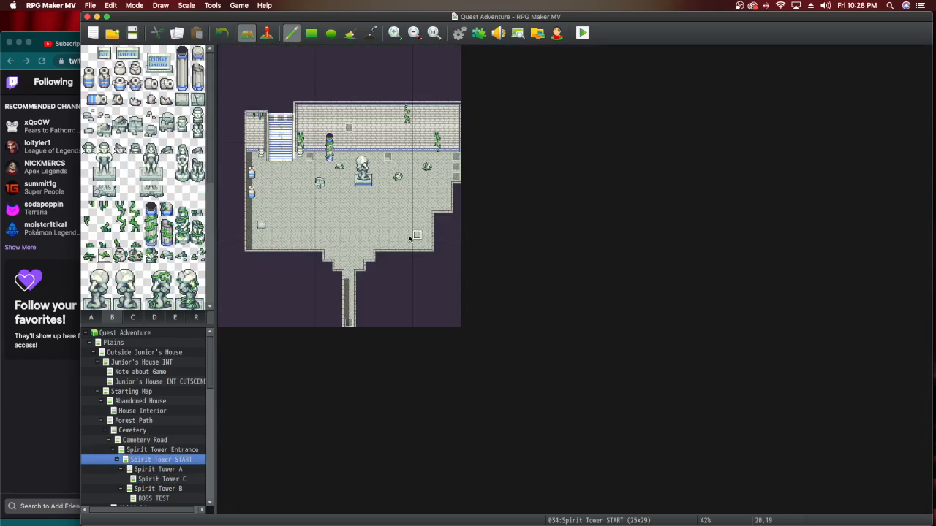
{"action": "left_click", "coordinate": [176, 470]}
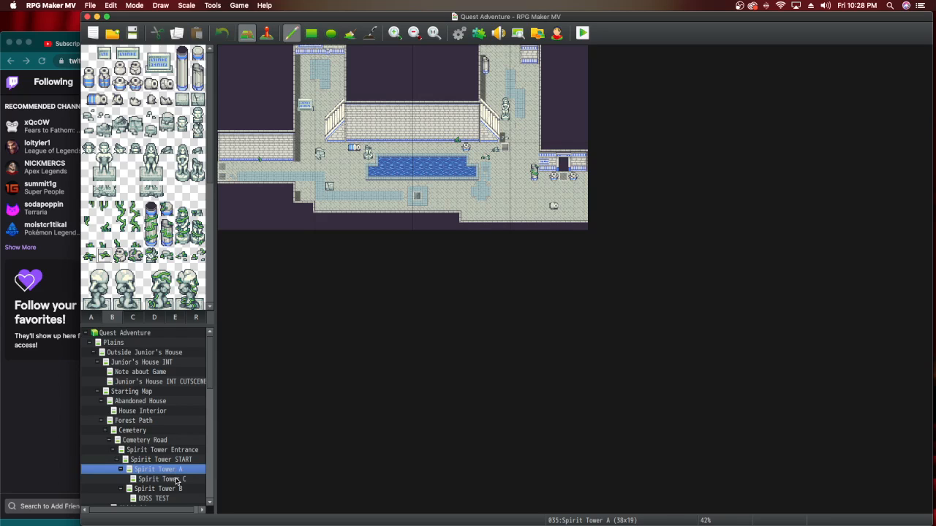
{"action": "left_click", "coordinate": [177, 480]}
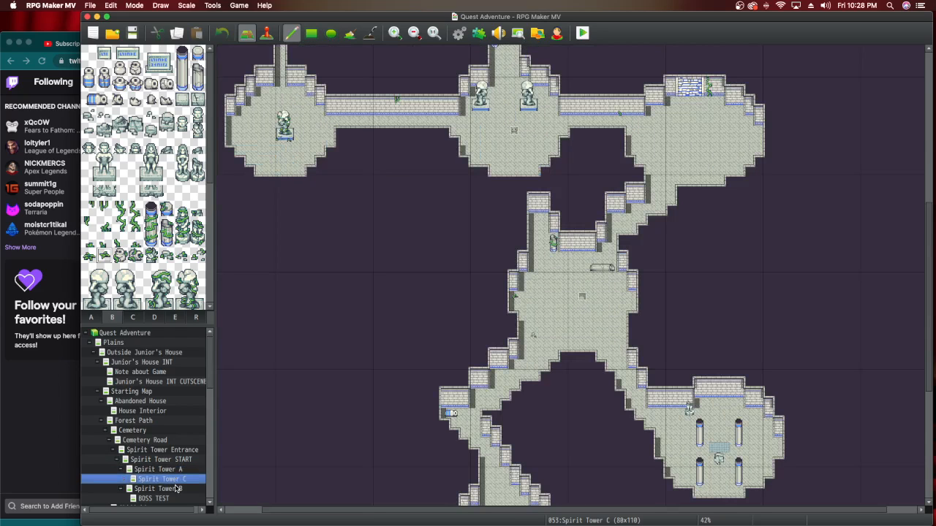
{"action": "left_click", "coordinate": [175, 489]}
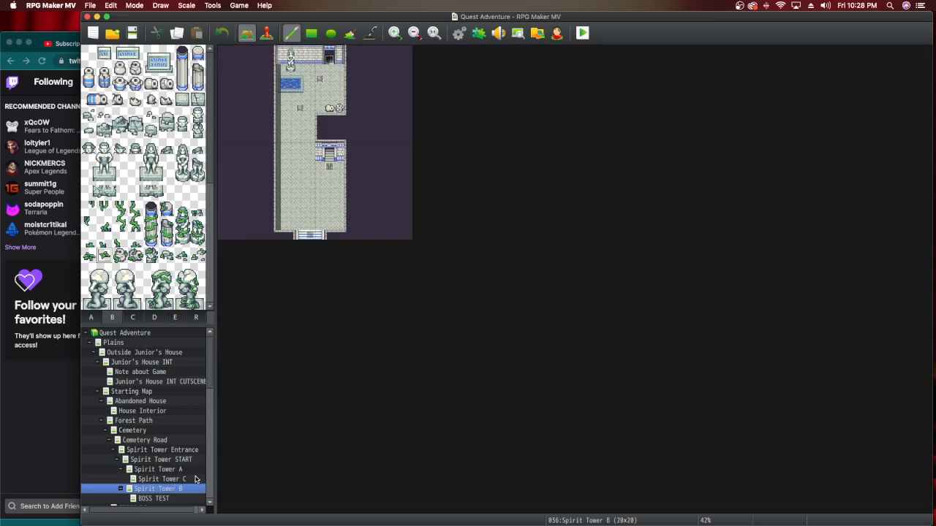
{"action": "left_click", "coordinate": [190, 480]}
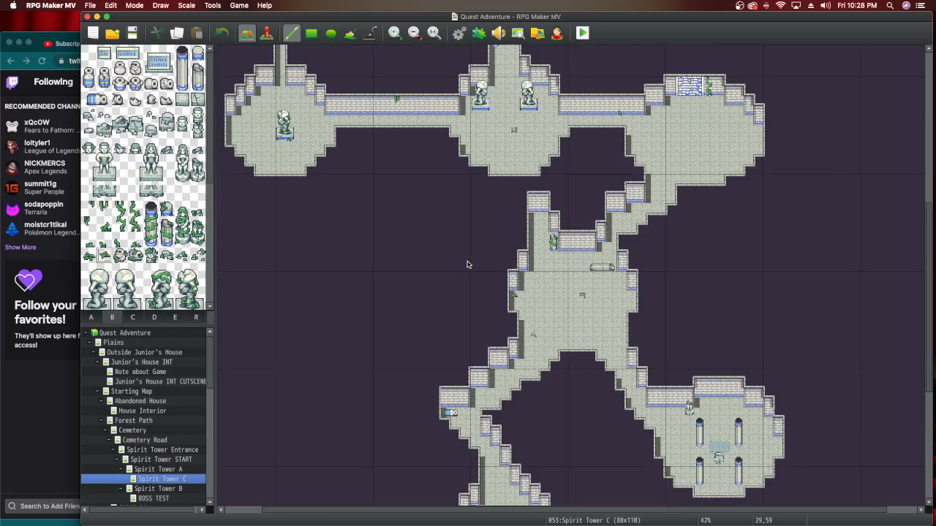
Review the Spirit Tower C layout from its lower rooms up to the ladder room, and save the project.
{"action": "scroll", "coordinate": [464, 265], "scroll_direction": "up", "scroll_amount": 3}
{"action": "scroll", "coordinate": [468, 265], "scroll_direction": "down", "scroll_amount": 10}
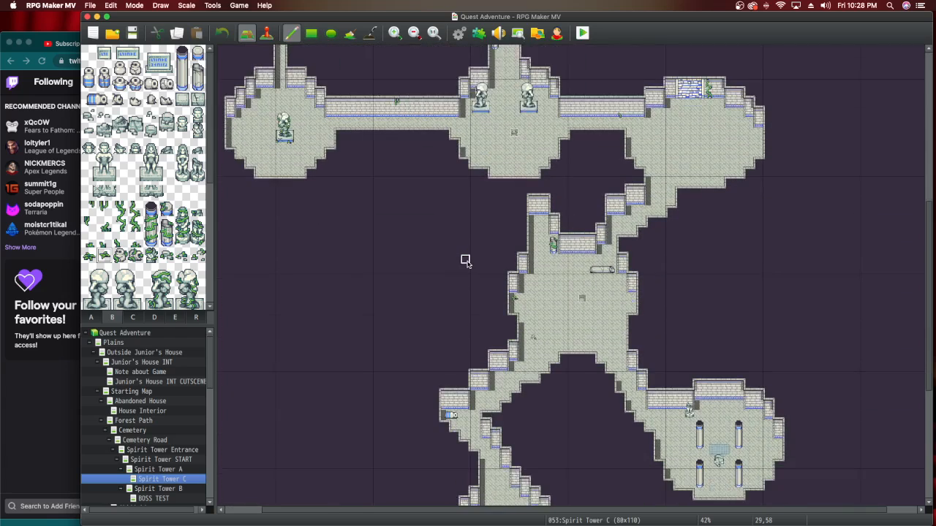
{"action": "scroll", "coordinate": [467, 265], "scroll_direction": "up", "scroll_amount": 4}
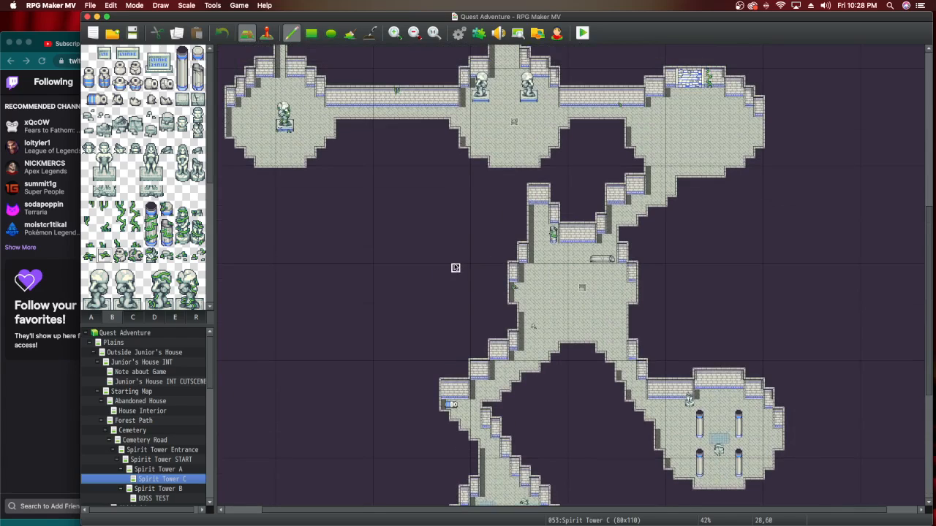
{"action": "scroll", "coordinate": [454, 268], "scroll_direction": "up", "scroll_amount": 4}
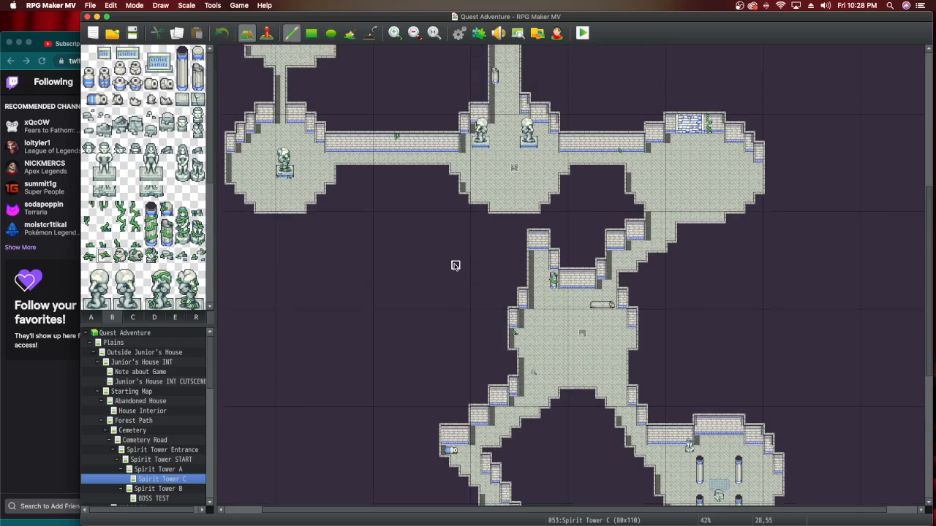
{"action": "scroll", "coordinate": [453, 267], "scroll_direction": "up", "scroll_amount": 3}
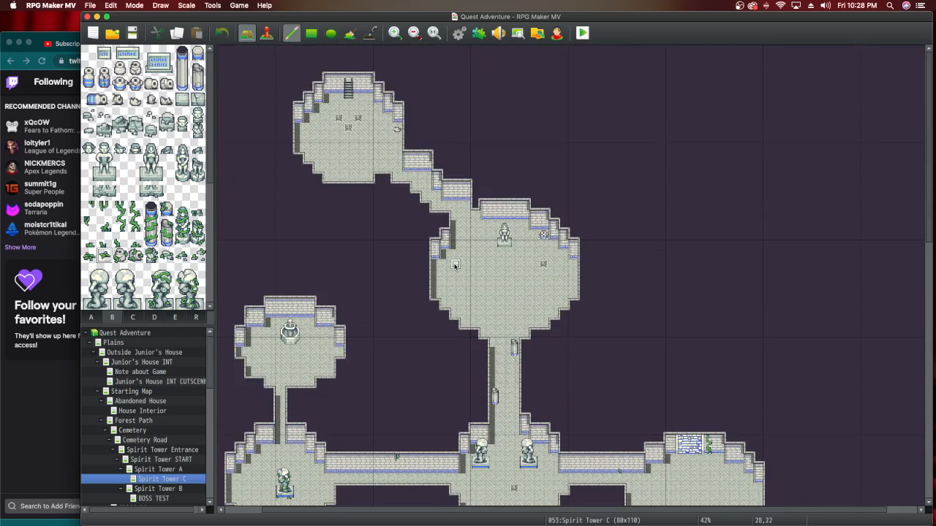
{"action": "left_click", "coordinate": [134, 34]}
Look through the project's other maps, including Cliffside, Hidden Cave, Village Toby's House Interior and Southern Passage.
{"action": "scroll", "coordinate": [171, 469], "scroll_direction": "down", "scroll_amount": 2}
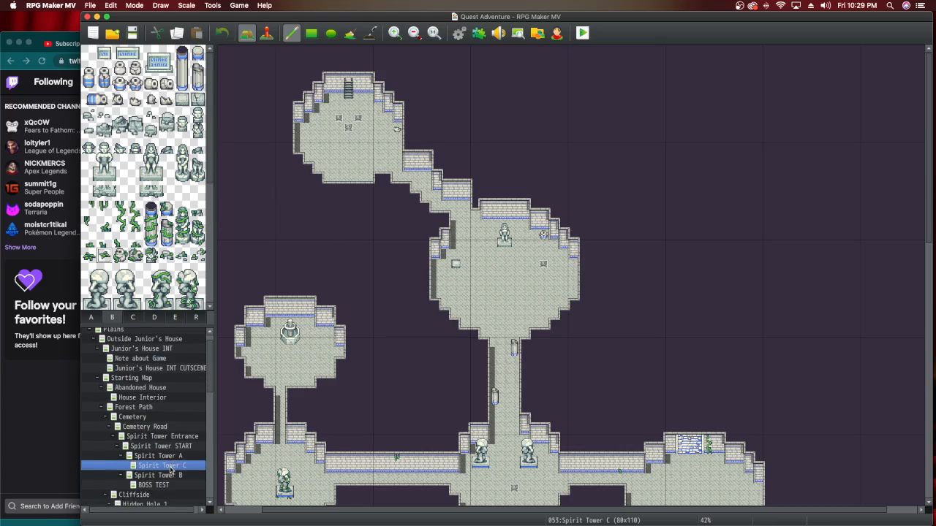
{"action": "scroll", "coordinate": [170, 469], "scroll_direction": "down", "scroll_amount": 5}
{"action": "left_click", "coordinate": [133, 431]}
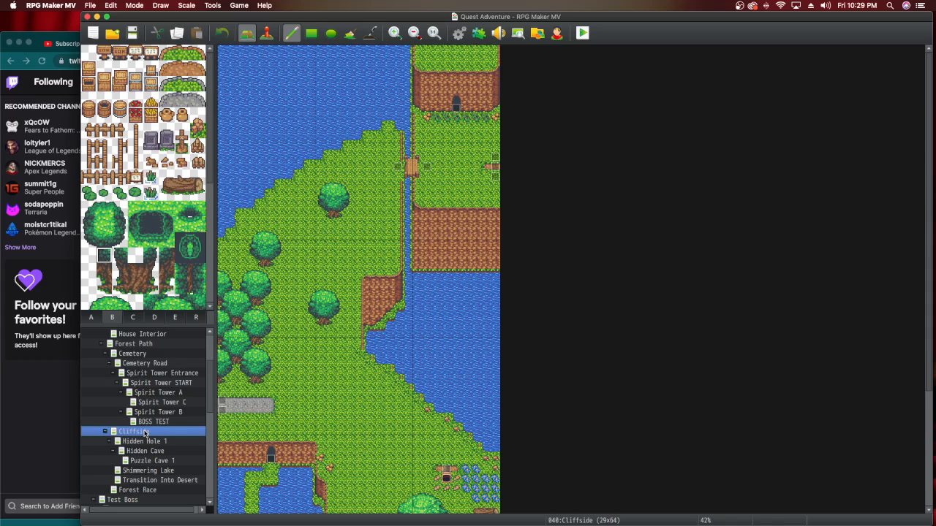
{"action": "scroll", "coordinate": [397, 447], "scroll_direction": "down", "scroll_amount": 5}
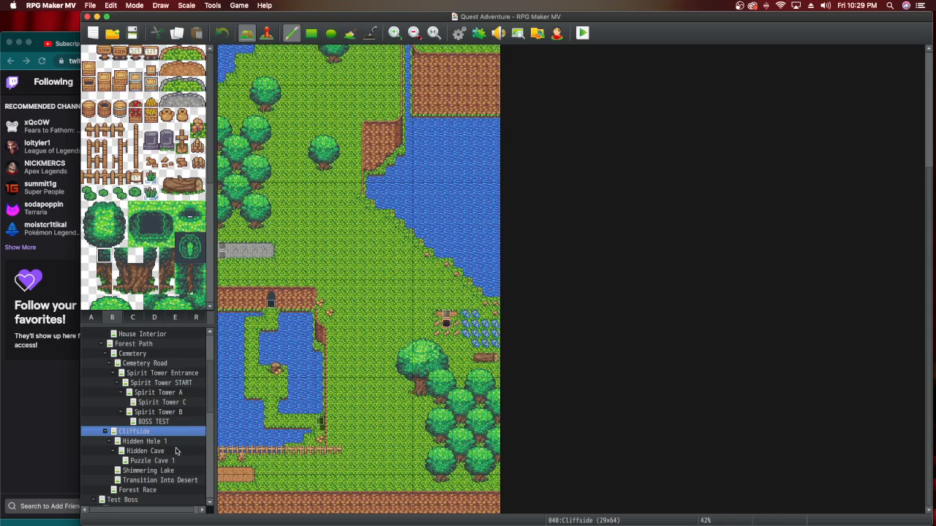
{"action": "left_click", "coordinate": [156, 442]}
{"action": "left_click", "coordinate": [157, 451]}
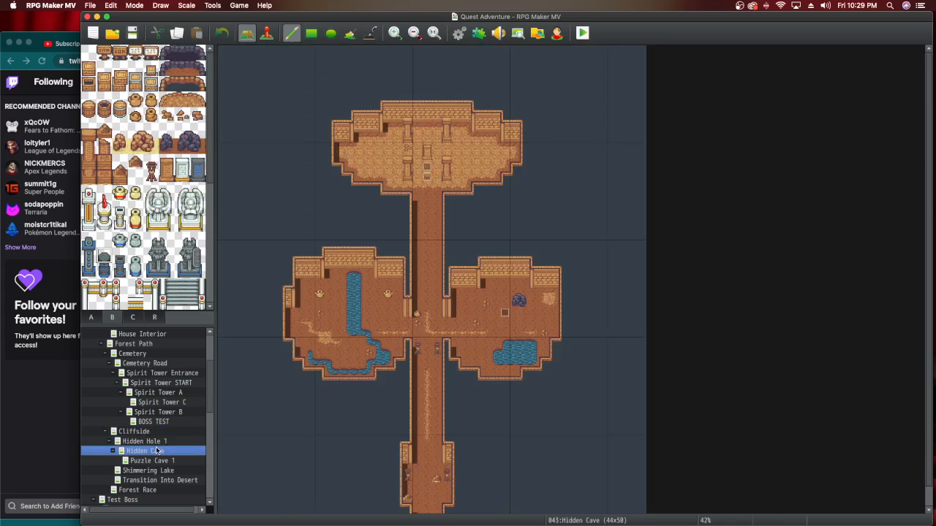
{"action": "scroll", "coordinate": [155, 457], "scroll_direction": "down", "scroll_amount": 3}
{"action": "scroll", "coordinate": [154, 457], "scroll_direction": "down", "scroll_amount": 4}
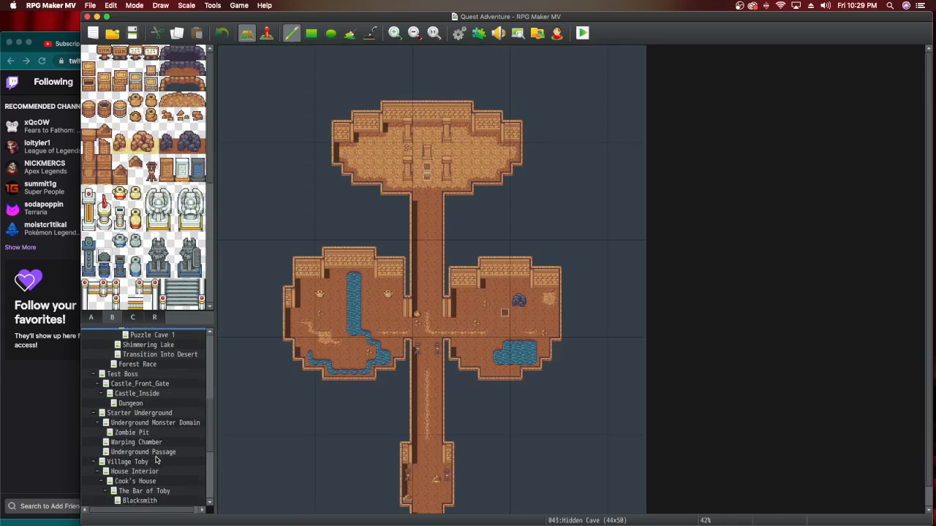
{"action": "left_click", "coordinate": [149, 446]}
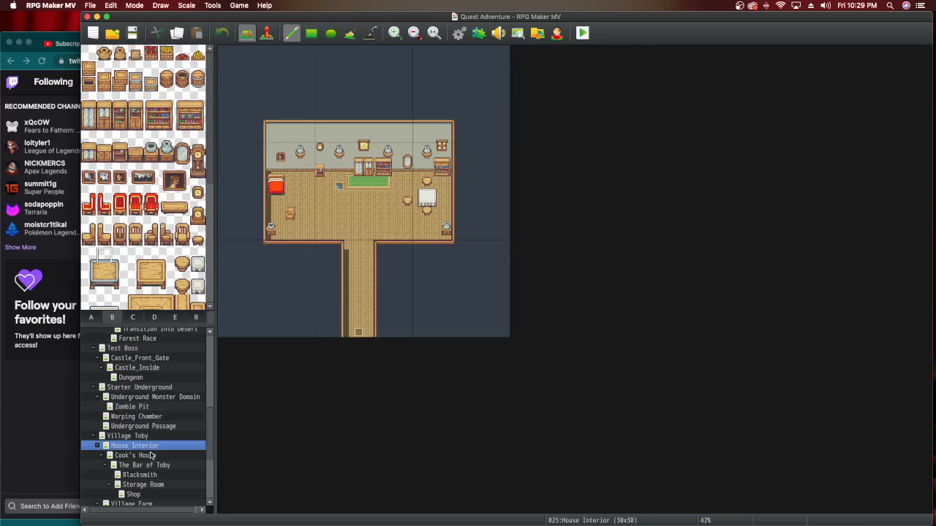
{"action": "scroll", "coordinate": [156, 465], "scroll_direction": "down", "scroll_amount": 1}
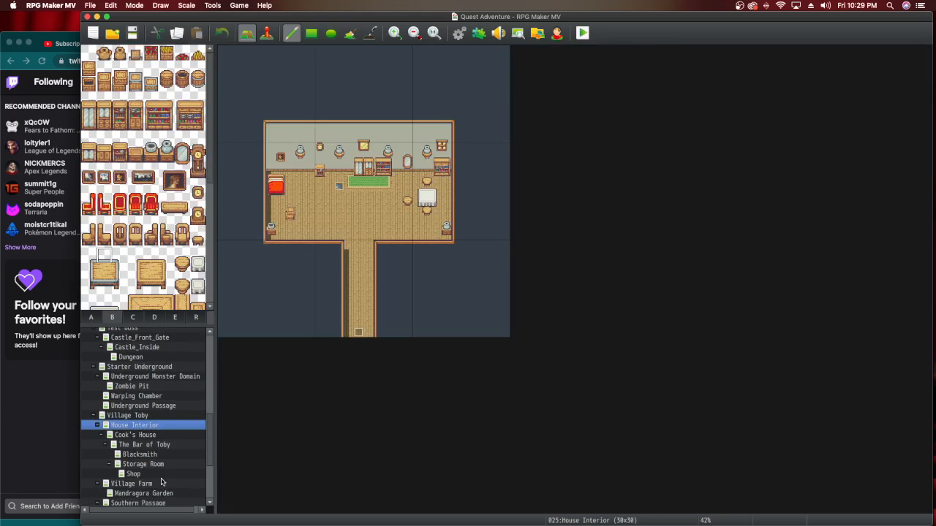
{"action": "scroll", "coordinate": [158, 466], "scroll_direction": "down", "scroll_amount": 1}
{"action": "left_click", "coordinate": [158, 486]}
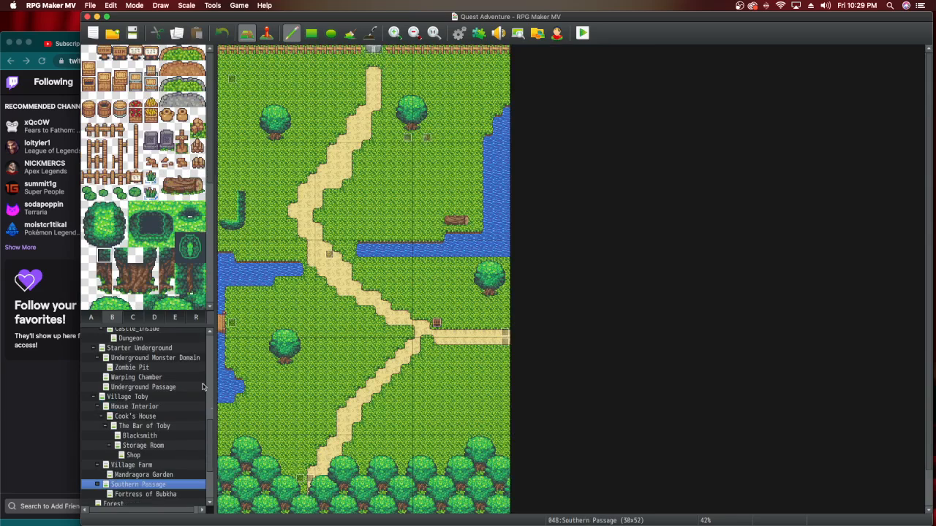
{"action": "scroll", "coordinate": [208, 398], "scroll_direction": "up", "scroll_amount": 1}
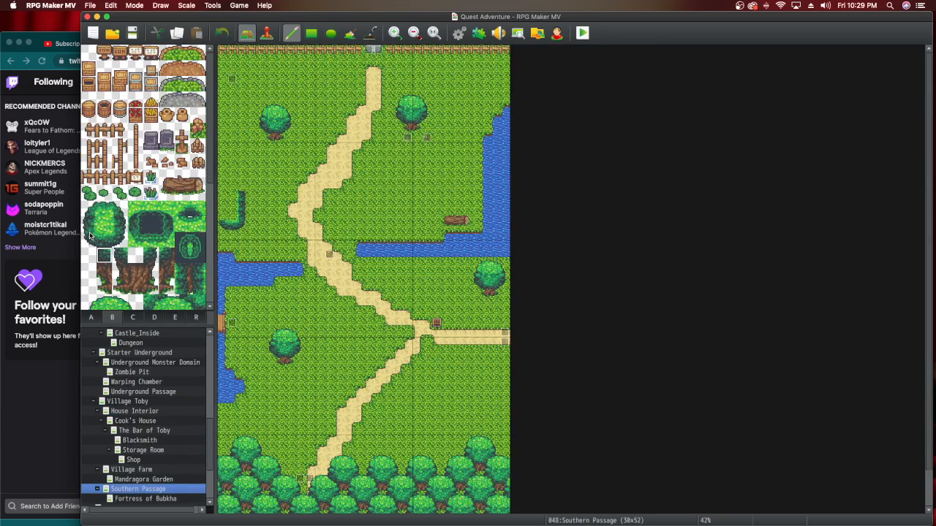
Check the overworld background track in the sound test and close it.
{"action": "left_click", "coordinate": [498, 33]}
{"action": "left_click", "coordinate": [468, 316]}
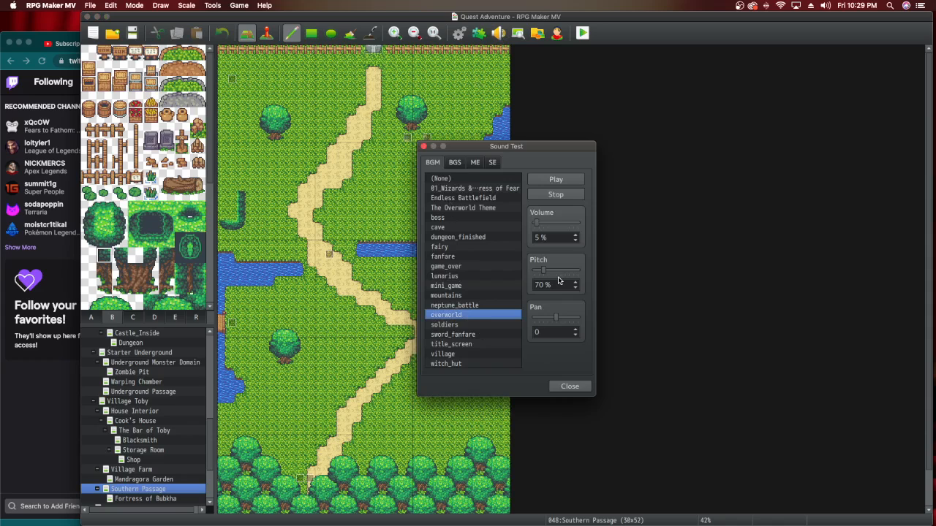
{"action": "left_click", "coordinate": [570, 386]}
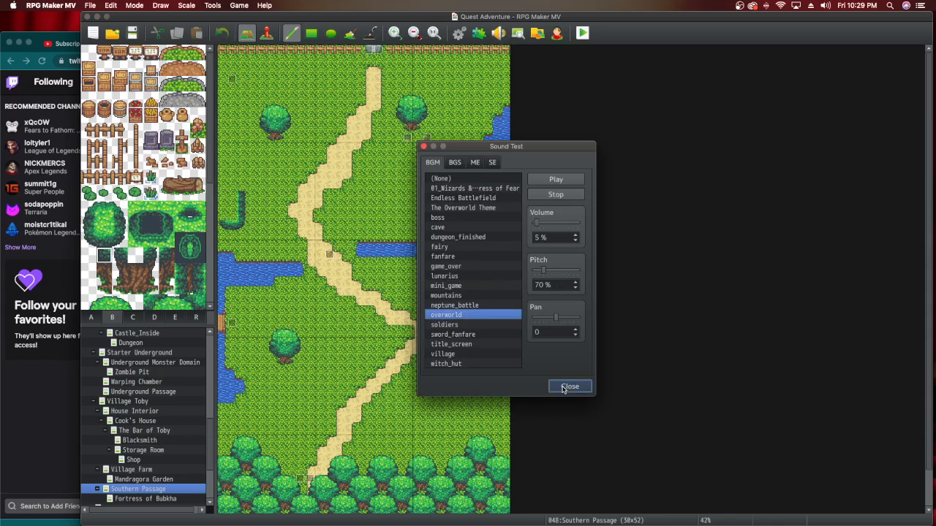
Paint the west edge and leafy centre of the treetop hedge along Southern Passage's western border, undoing the first stroke.
{"action": "left_click", "coordinate": [88, 224]}
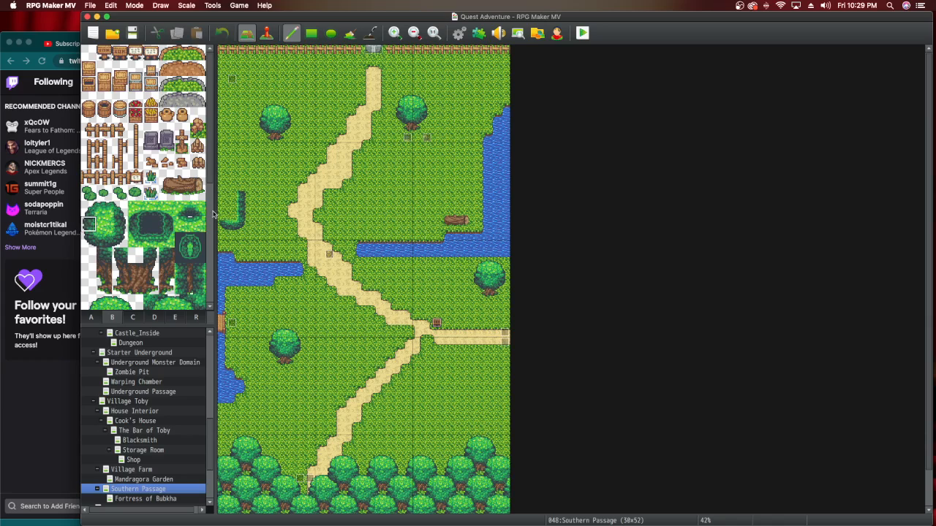
{"action": "left_click_drag", "start_coordinate": [222, 215], "coordinate": [229, 122]}
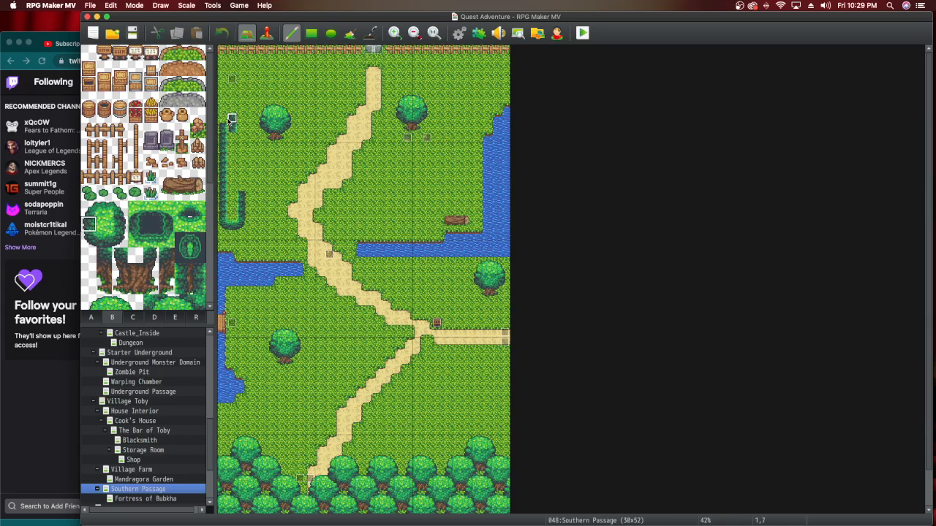
{"action": "left_click", "coordinate": [221, 33]}
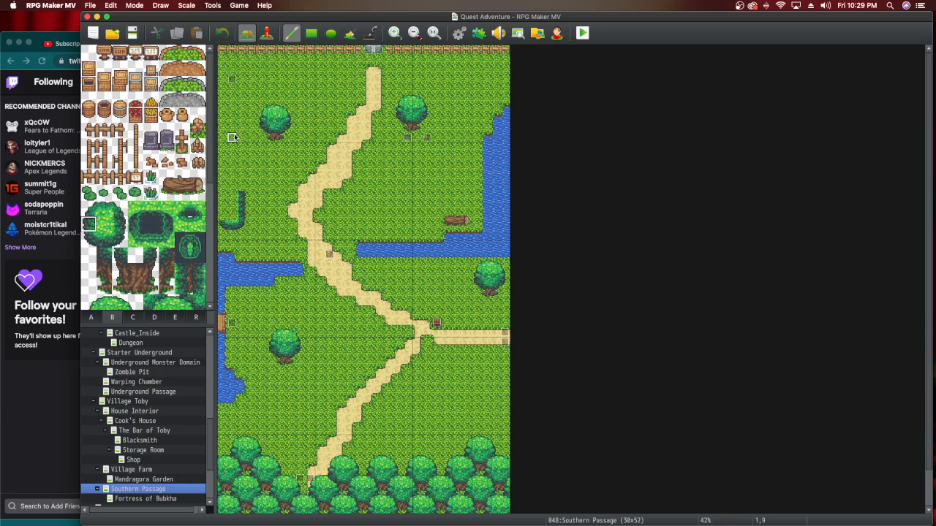
{"action": "mouse_move", "coordinate": [222, 130]}
{"action": "left_mouse_down"}
{"action": "mouse_move", "coordinate": [224, 220]}
{"action": "mouse_move", "coordinate": [231, 146]}
{"action": "left_mouse_up"}
{"action": "left_click", "coordinate": [105, 224]}
Close the western hedge with a rounded top row and an east edge down to its base, and save the project.
{"action": "left_click", "coordinate": [89, 210]}
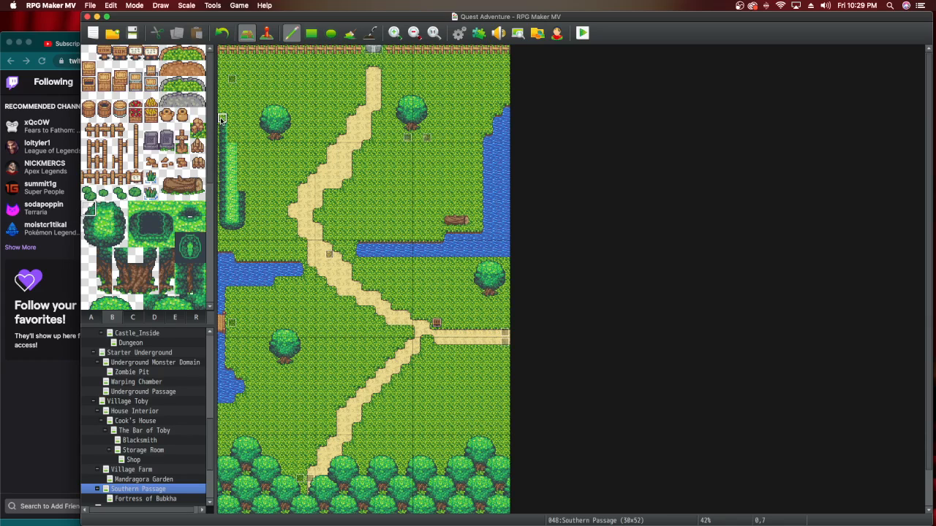
{"action": "left_click", "coordinate": [105, 210]}
{"action": "left_click", "coordinate": [119, 208]}
{"action": "left_click", "coordinate": [232, 127]}
{"action": "left_click", "coordinate": [242, 121]}
{"action": "left_click", "coordinate": [120, 224]}
{"action": "left_click_drag", "start_coordinate": [242, 126], "coordinate": [243, 202]}
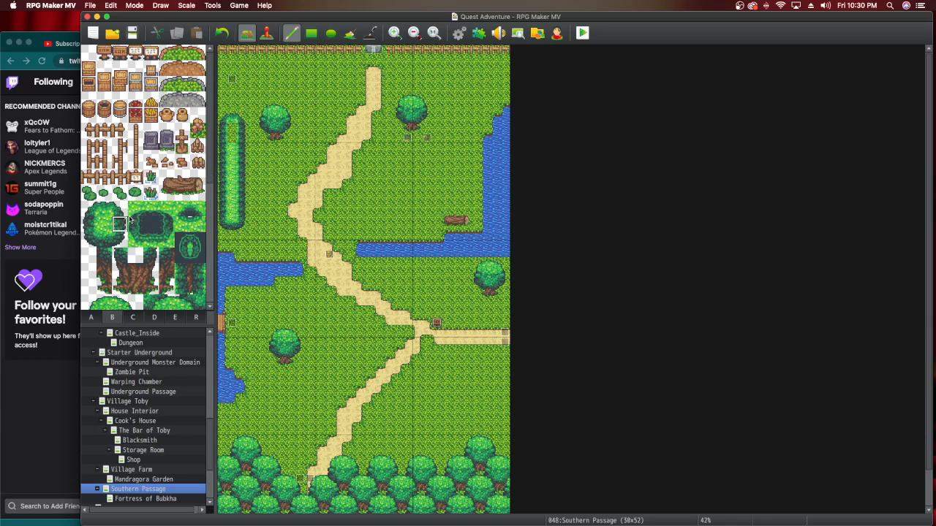
{"action": "left_click", "coordinate": [105, 223]}
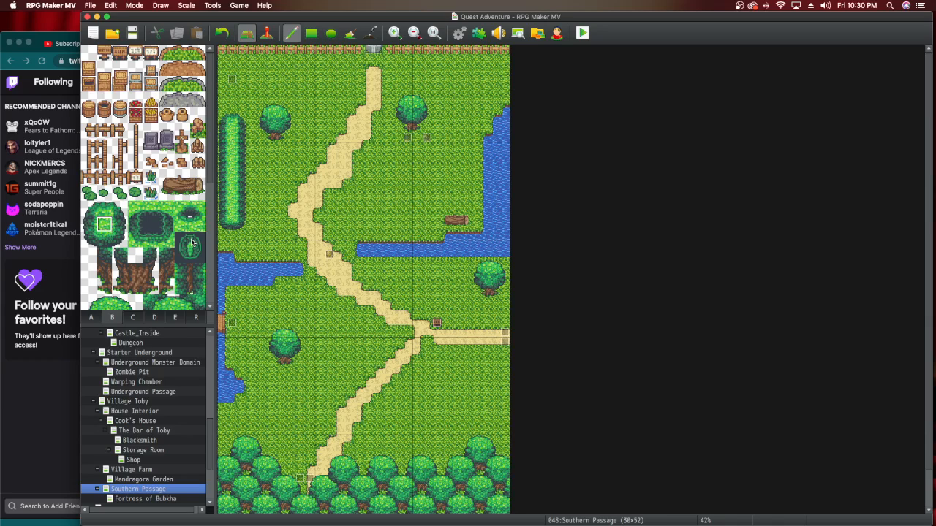
{"action": "key", "text": "super+s"}
Inspect Southern Passage's map properties and the background music list in the sound test, leaving both without changes.
{"action": "left_click", "coordinate": [182, 491]}
{"action": "double_click", "coordinate": [183, 492]}
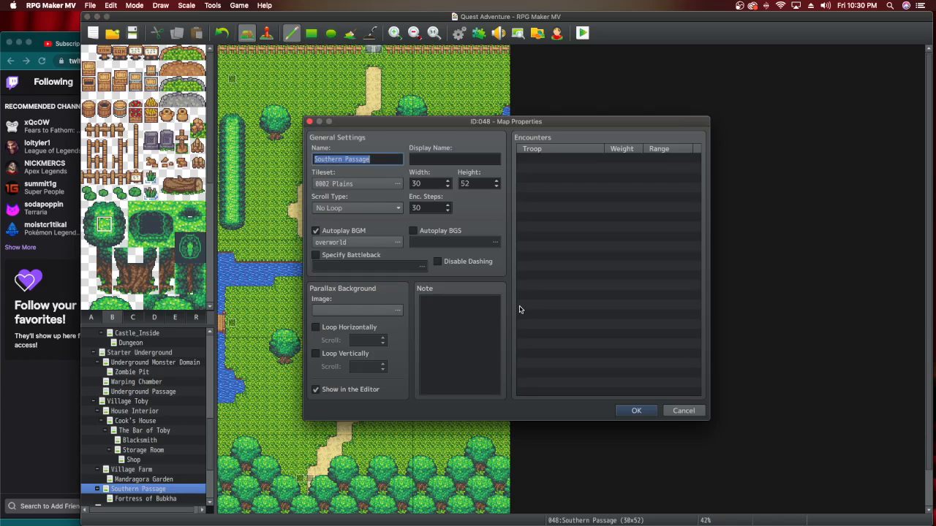
{"action": "left_click", "coordinate": [680, 411]}
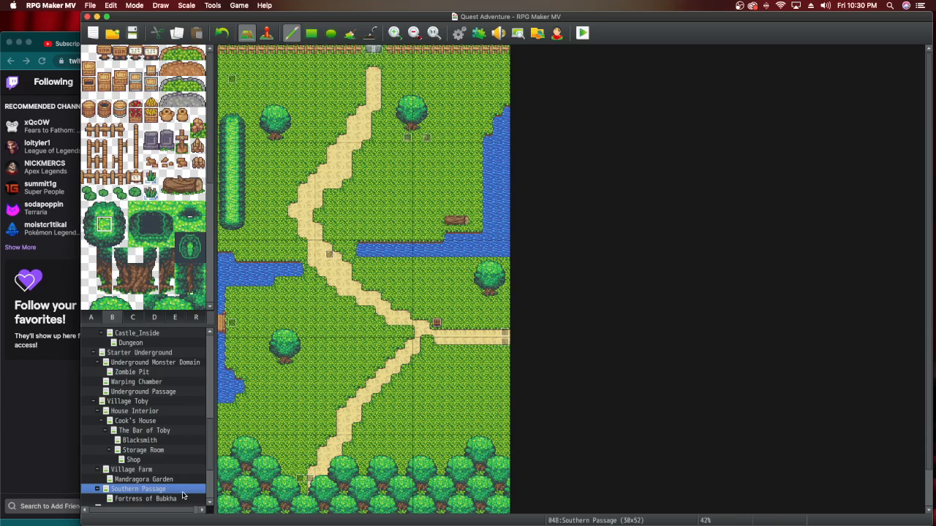
{"action": "left_click", "coordinate": [498, 33]}
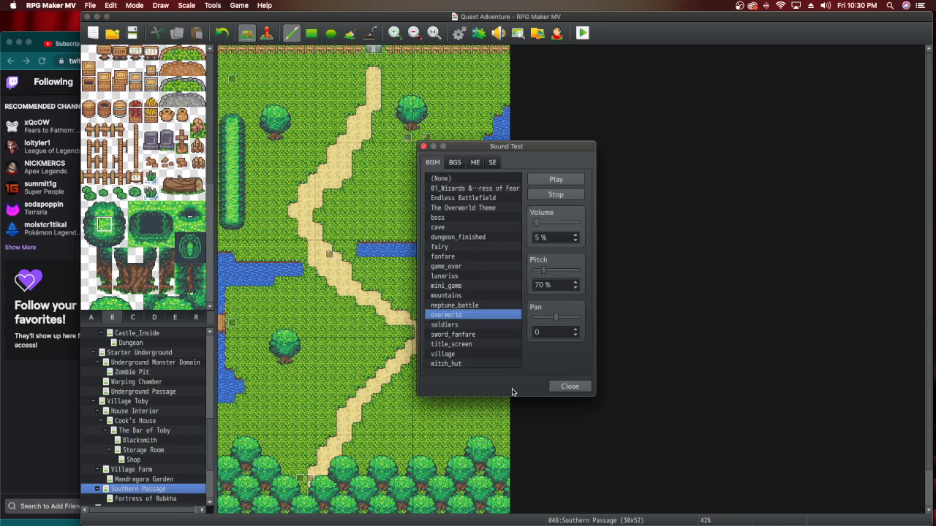
{"action": "left_click", "coordinate": [568, 386]}
Review the maps from Plains through Starting Map, Cemetery and the Spirit Tower floors to BOSS TEST.
{"action": "scroll", "coordinate": [146, 383], "scroll_direction": "up", "scroll_amount": 10}
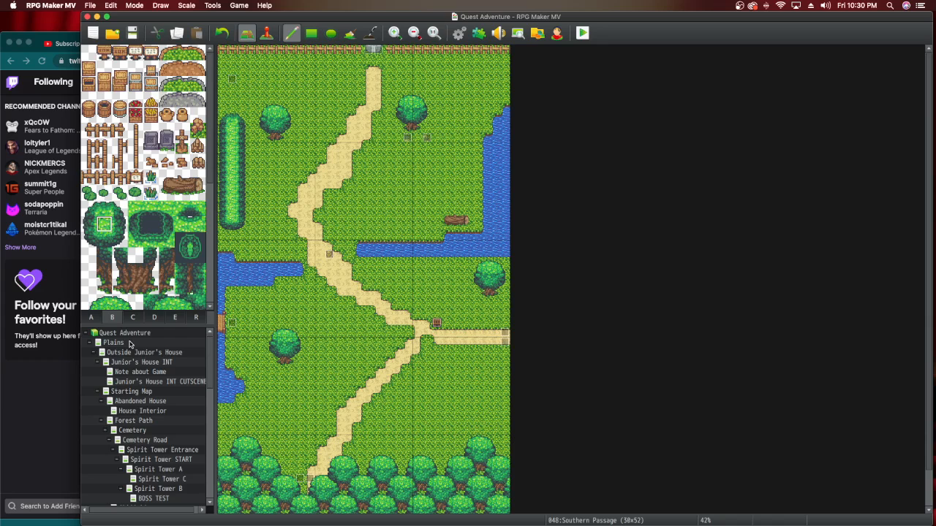
{"action": "left_click", "coordinate": [113, 343]}
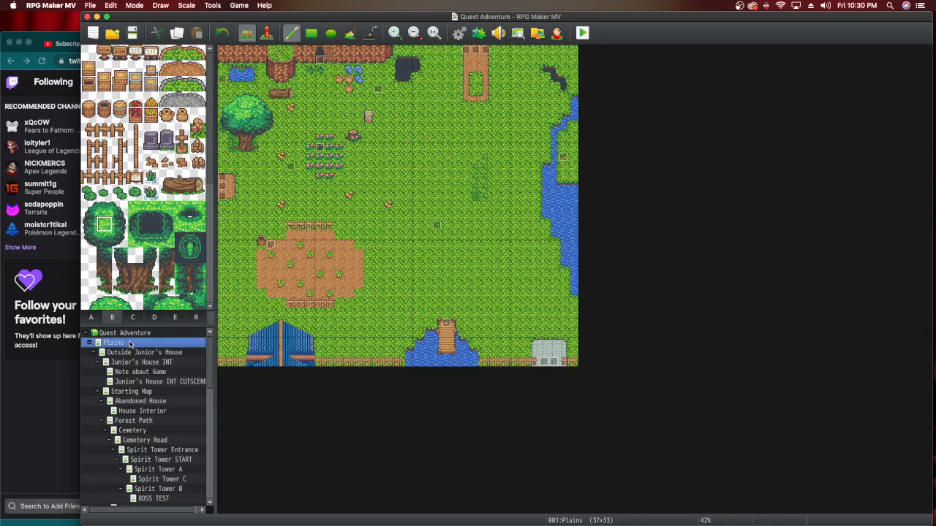
{"action": "key", "text": "Down"}
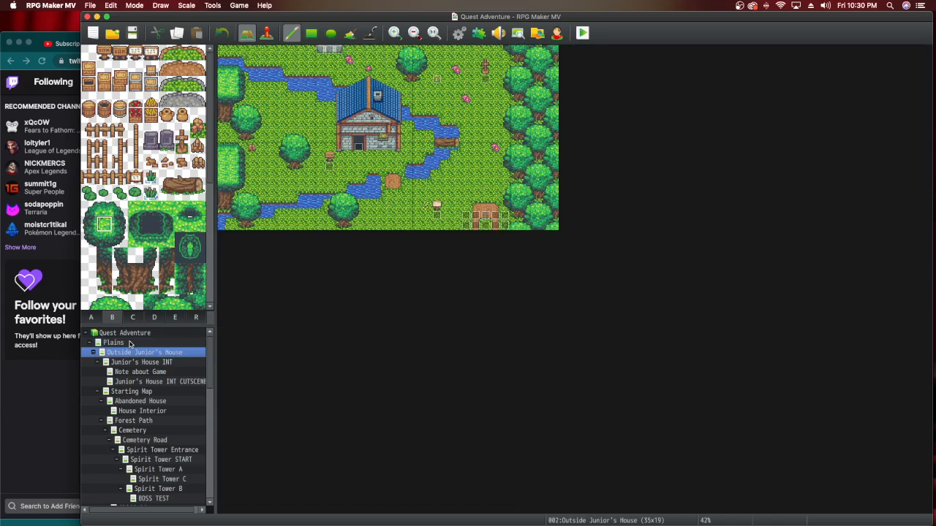
{"action": "key", "text": "Down"}
{"action": "key", "text": "Down"}
{"action": "key", "text": "Down"}
{"action": "key", "text": "Down"}
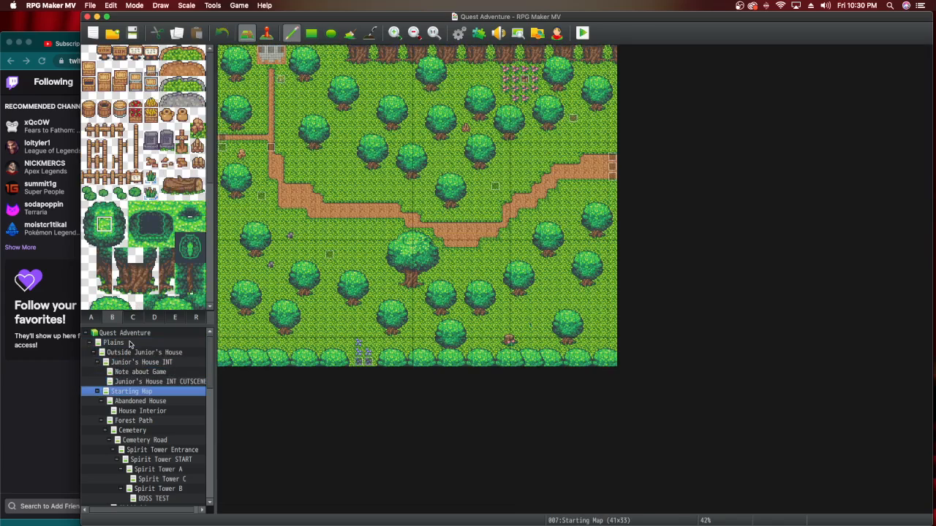
{"action": "key", "text": "Down"}
{"action": "key", "text": "Down"}
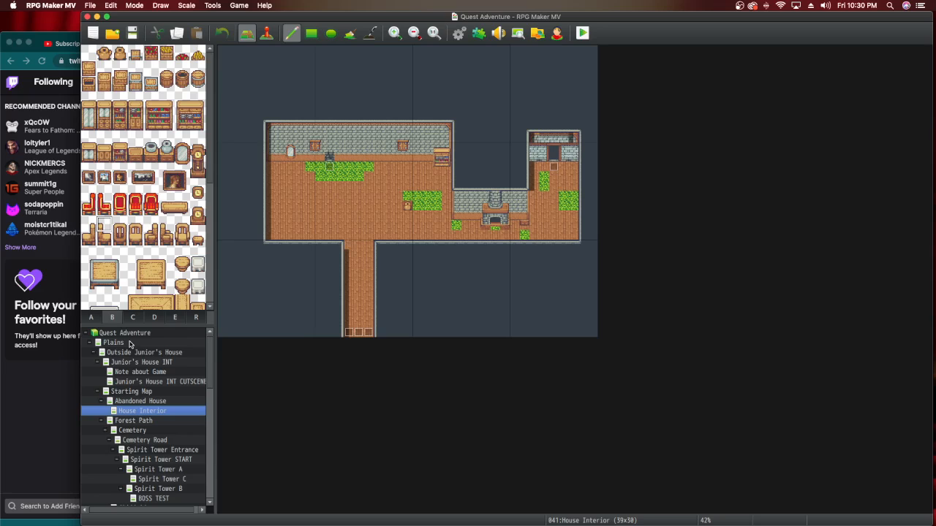
{"action": "key", "text": "Down"}
{"action": "key", "text": "Down"}
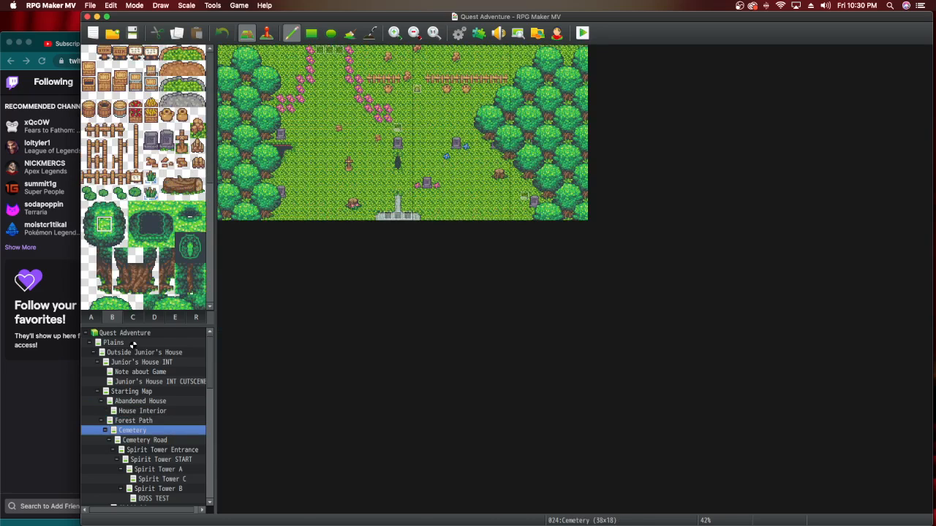
{"action": "key", "text": "Down"}
{"action": "key", "text": "Down"}
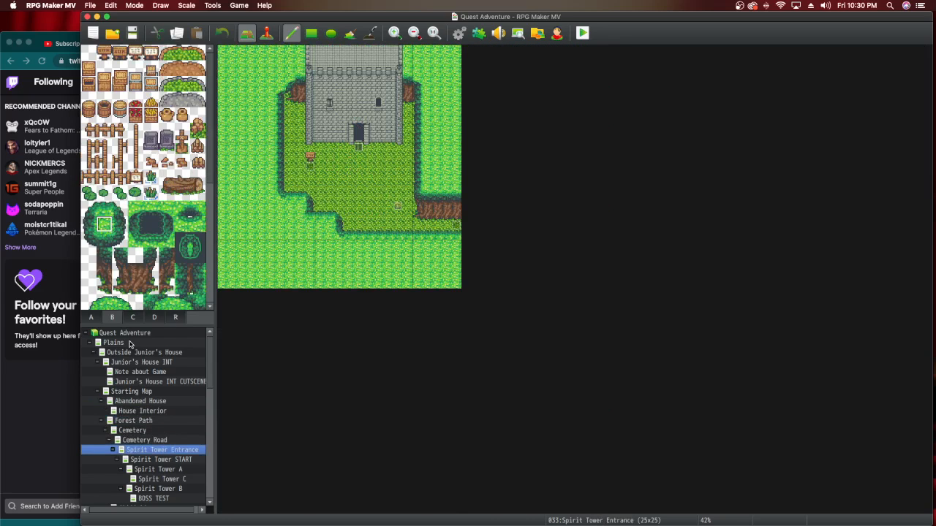
{"action": "key", "text": "Down"}
{"action": "key", "text": "Down"}
{"action": "key", "text": "Down"}
{"action": "key", "text": "Down"}
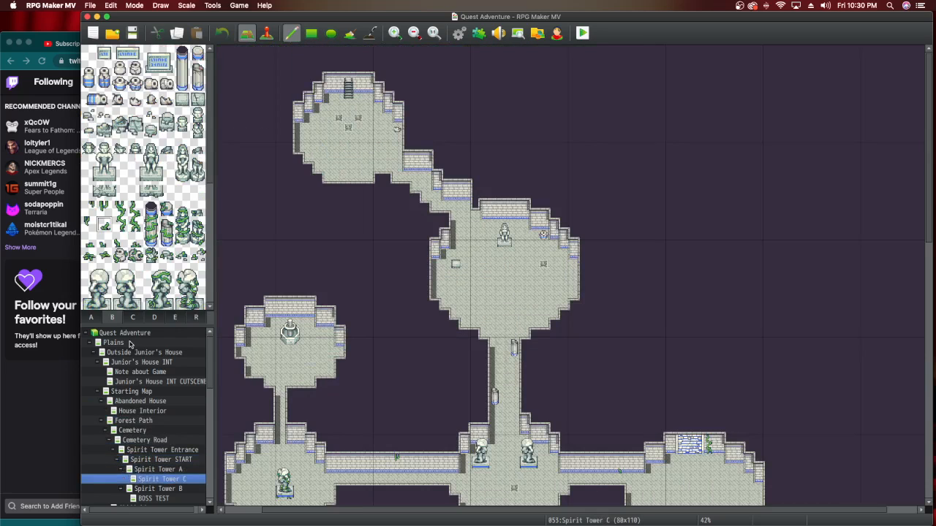
{"action": "key", "text": "Down"}
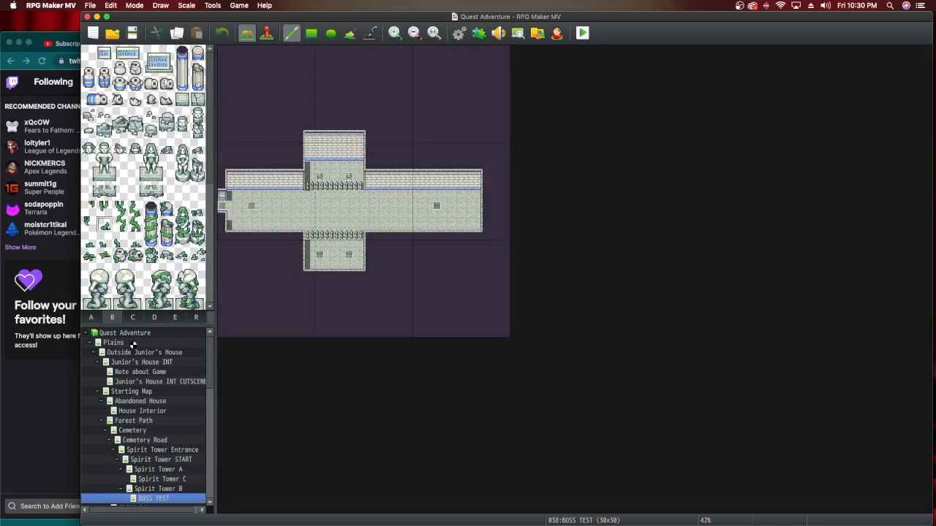
Look through the maps from Cliffside and Hidden Cave through Transition Into Desert, Test Boss and Castle_Front_Gate to Starter Underground.
{"action": "key", "text": "Down"}
{"action": "key", "text": "Down"}
{"action": "key", "text": "Down"}
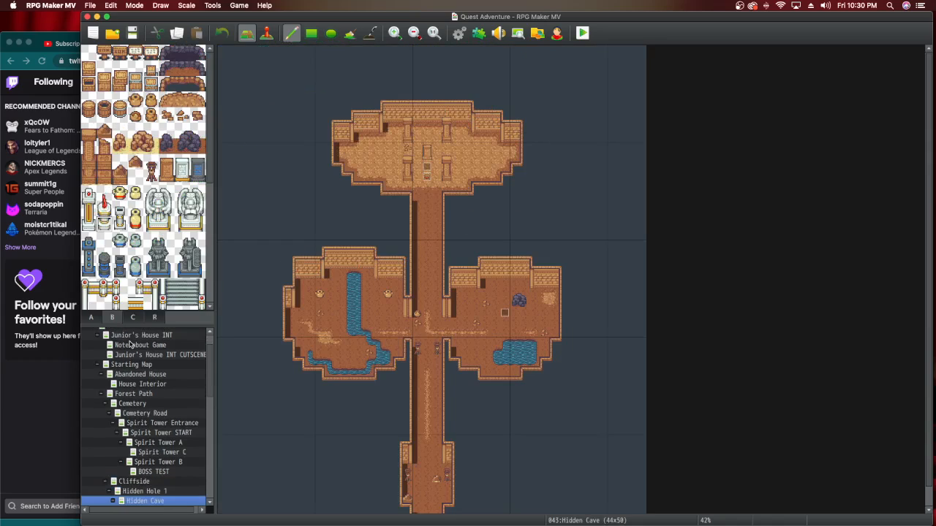
{"action": "key", "text": "Down"}
{"action": "key", "text": "Down"}
{"action": "key", "text": "Down"}
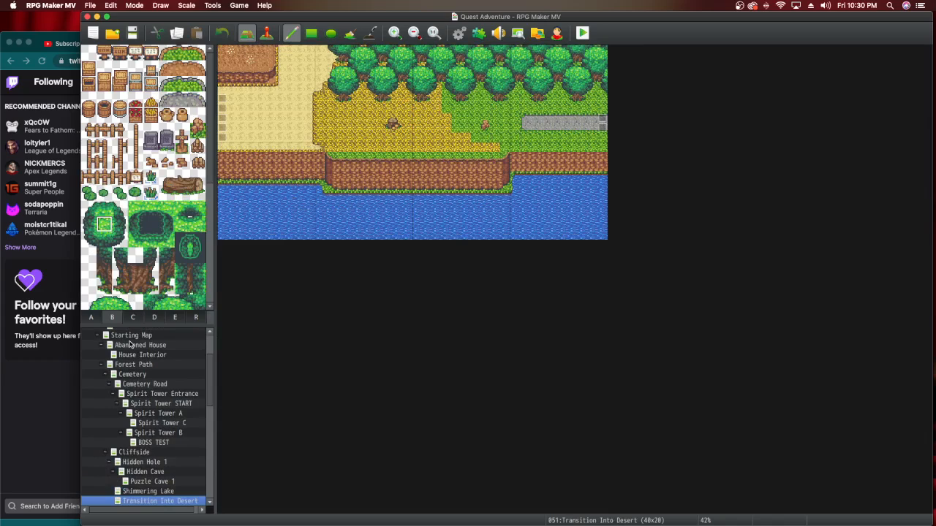
{"action": "key", "text": "Down"}
{"action": "key", "text": "Down"}
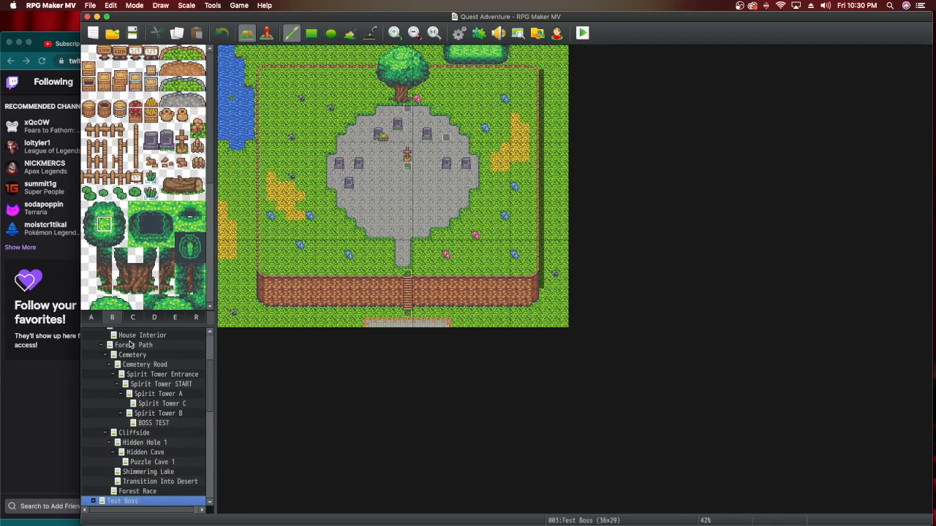
{"action": "key", "text": "Down"}
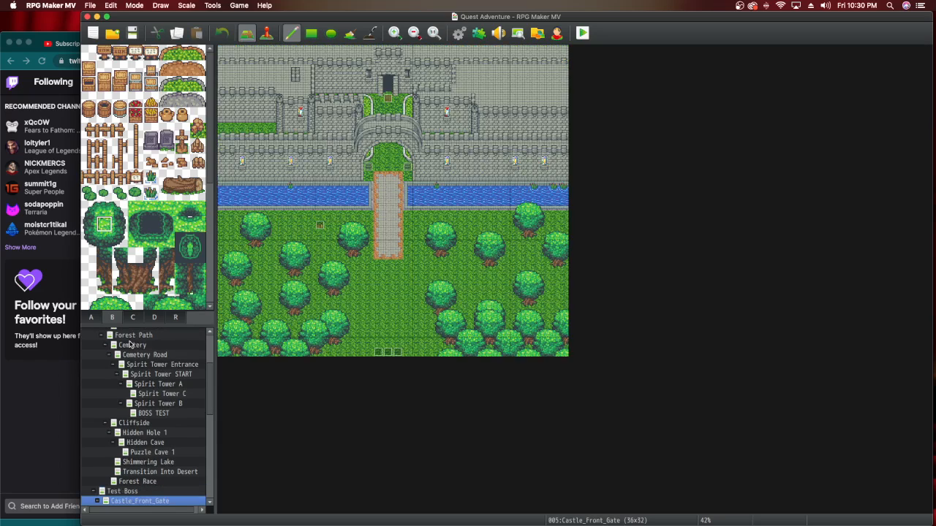
{"action": "key", "text": "Down"}
{"action": "key", "text": "Down"}
{"action": "key", "text": "Down"}
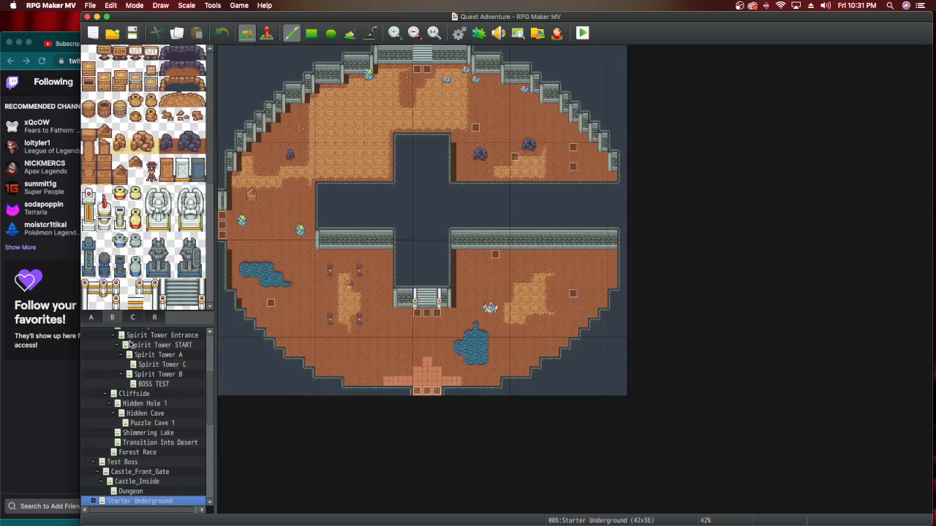
Review the castle Dungeon, the underground maps, the Village Toby maps and Southern Passage, ending at Fortress of Bubkha.
{"action": "key", "text": "Up"}
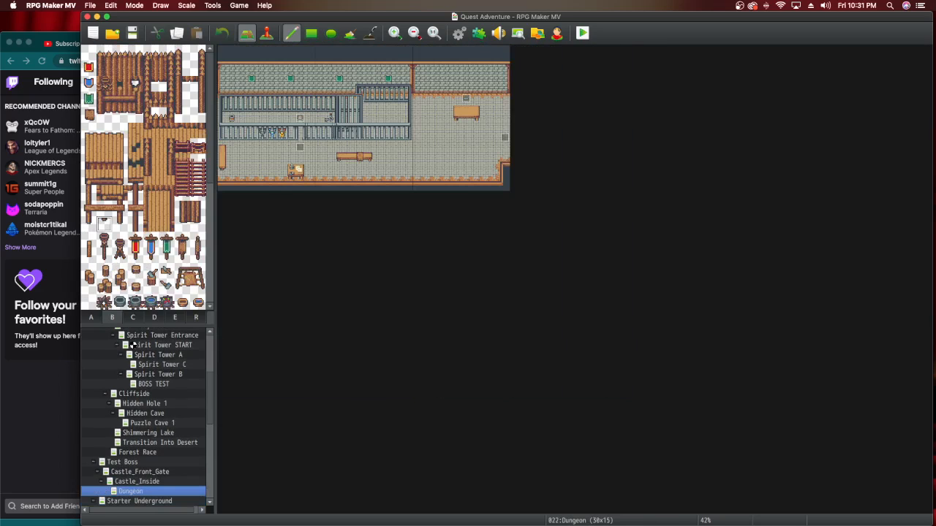
{"action": "key", "text": "Down"}
{"action": "key", "text": "Down"}
{"action": "key", "text": "Down"}
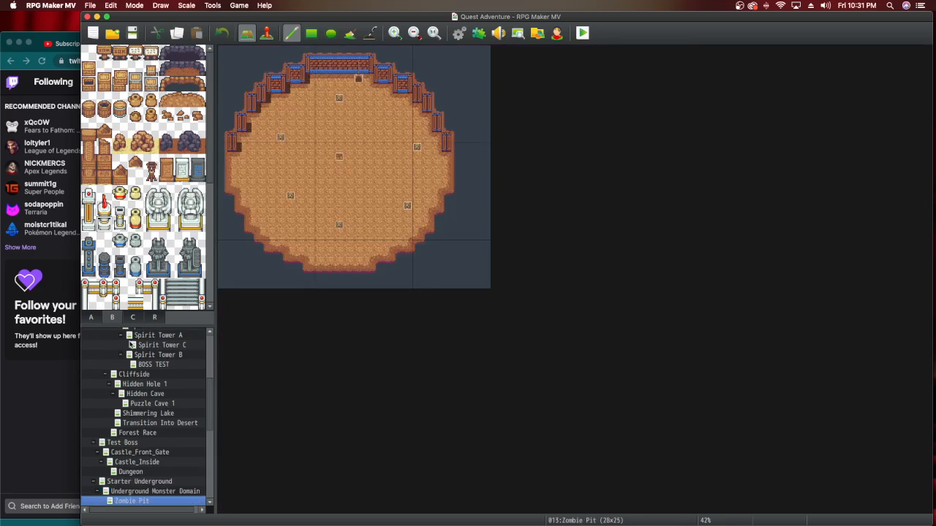
{"action": "key", "text": "Down"}
{"action": "key", "text": "Down"}
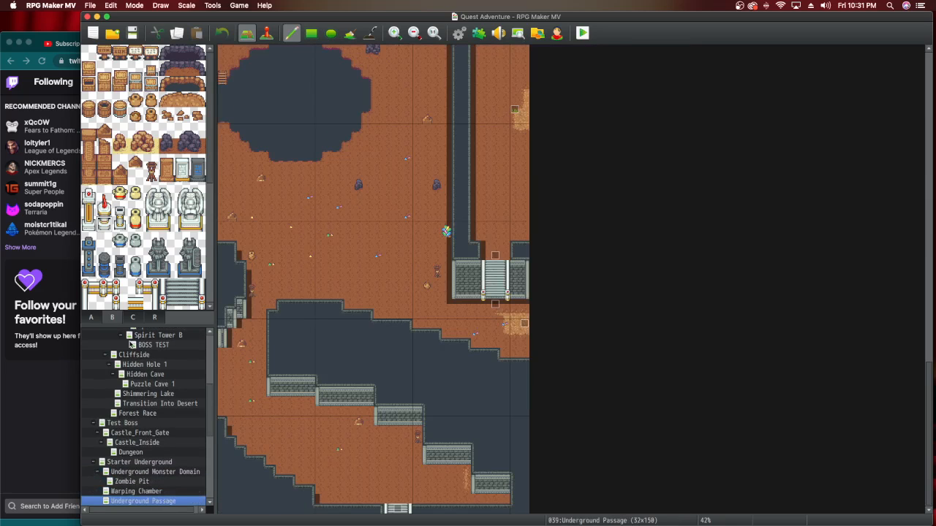
{"action": "key", "text": "Down"}
{"action": "key", "text": "Down"}
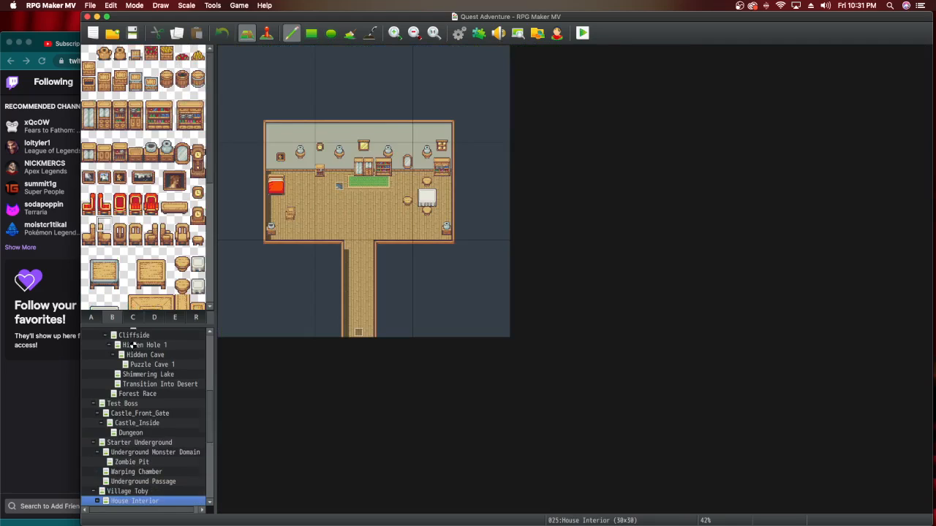
{"action": "key", "text": "Down"}
{"action": "key", "text": "Down"}
{"action": "key", "text": "Down"}
{"action": "key", "text": "Down"}
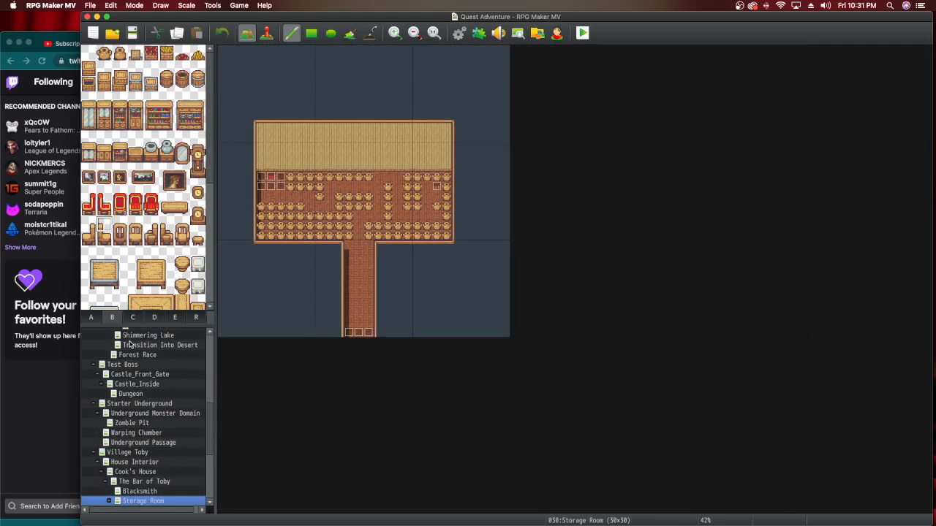
{"action": "key", "text": "Down"}
{"action": "key", "text": "Down"}
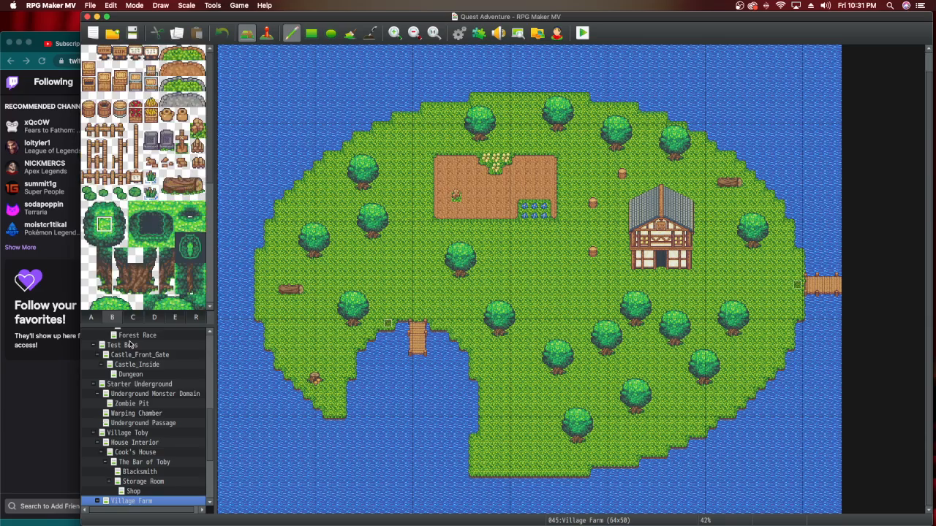
{"action": "key", "text": "Down"}
{"action": "key", "text": "Down"}
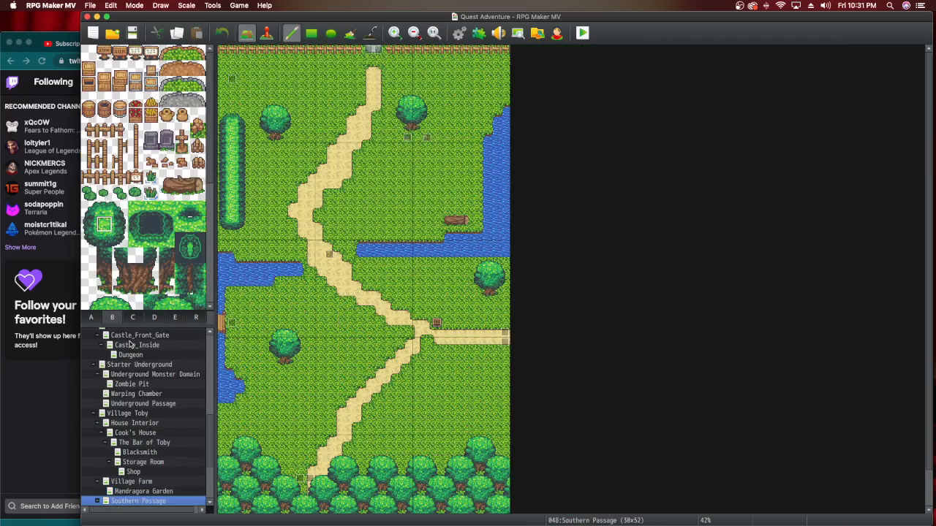
{"action": "key", "text": "Down"}
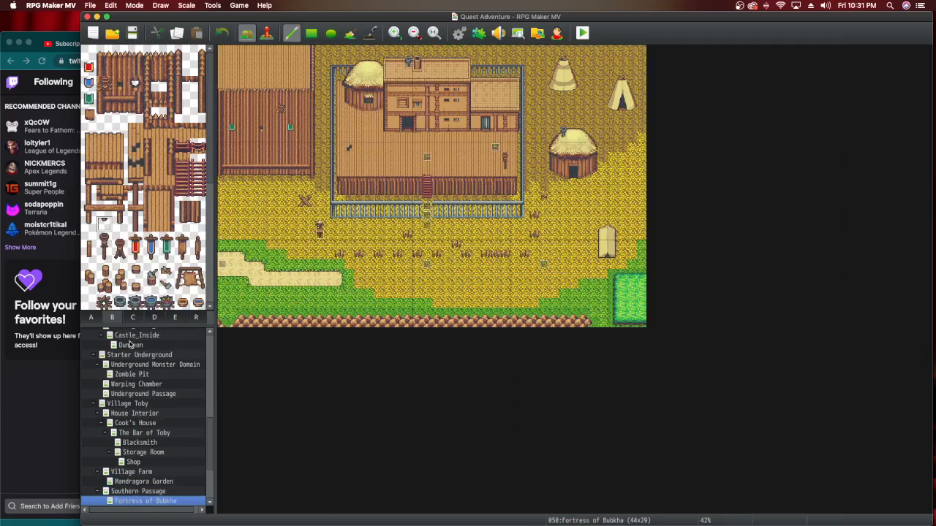
Set Fortress of Bubkha's autoplay BGM to overworld with 70% pitch, previewing the track before applying the map properties.
{"action": "key", "text": "space"}
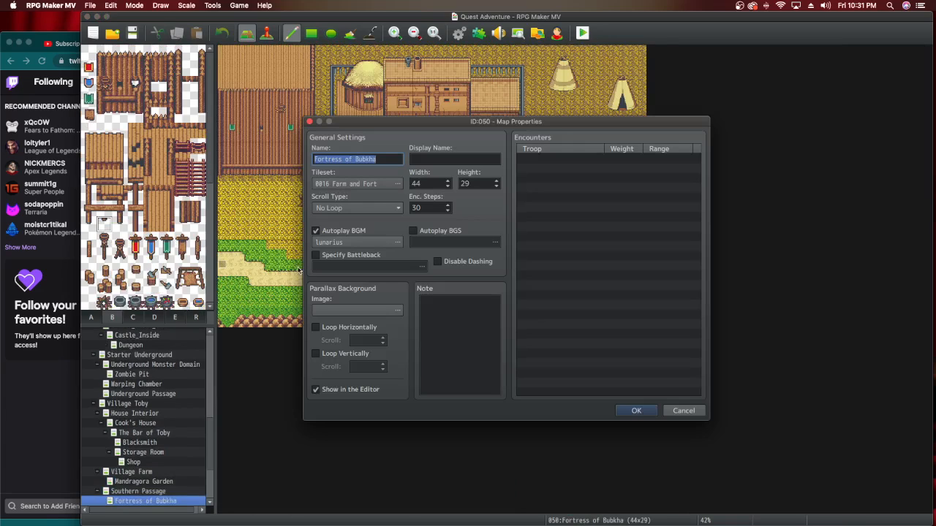
{"action": "left_click", "coordinate": [367, 247]}
{"action": "left_click", "coordinate": [366, 244]}
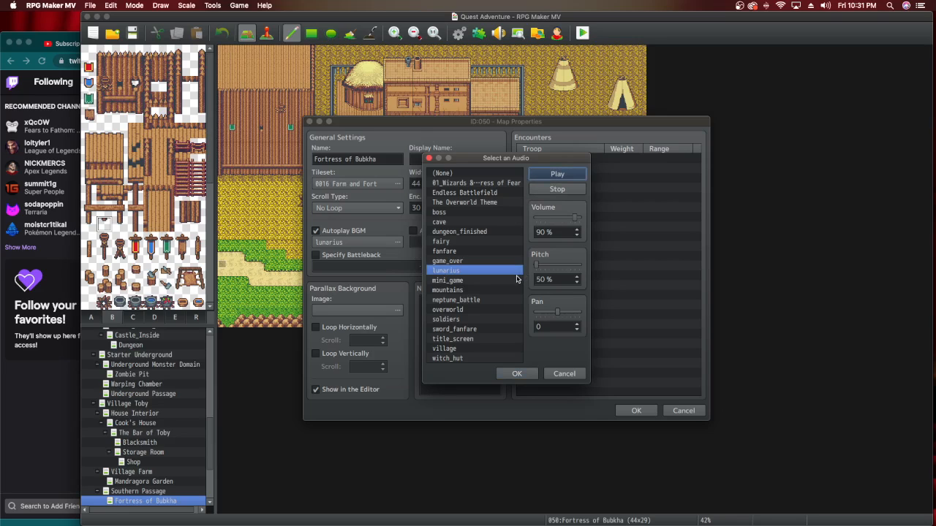
{"action": "left_click", "coordinate": [548, 191]}
{"action": "left_click", "coordinate": [468, 309]}
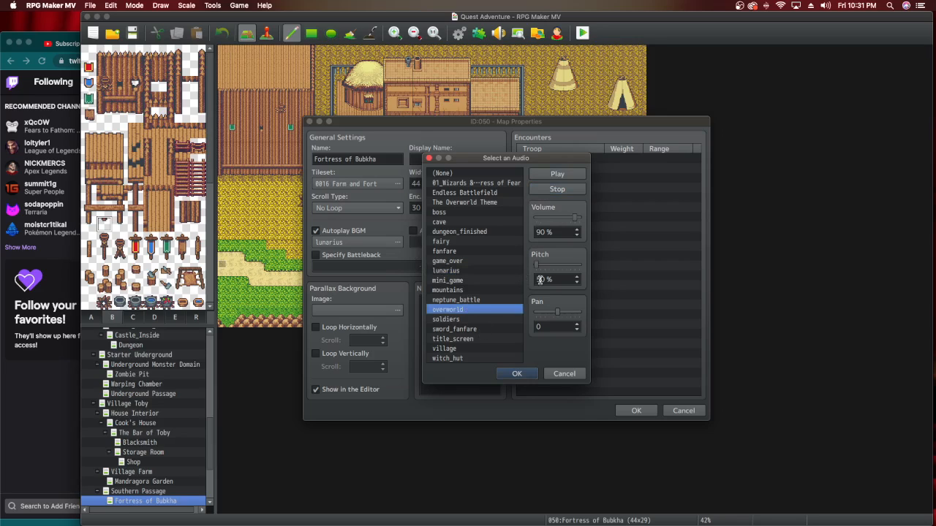
{"action": "left_click", "coordinate": [544, 266]}
{"action": "left_click", "coordinate": [557, 174]}
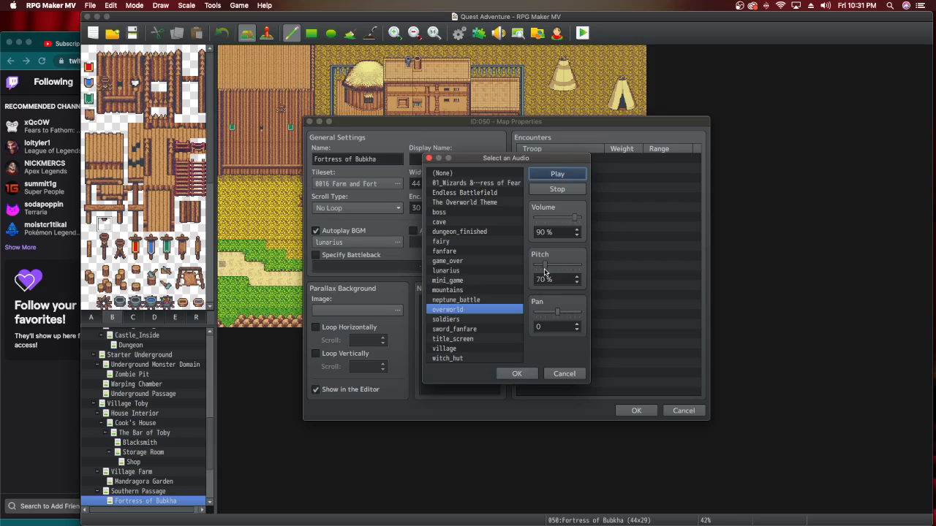
{"action": "left_click", "coordinate": [511, 374]}
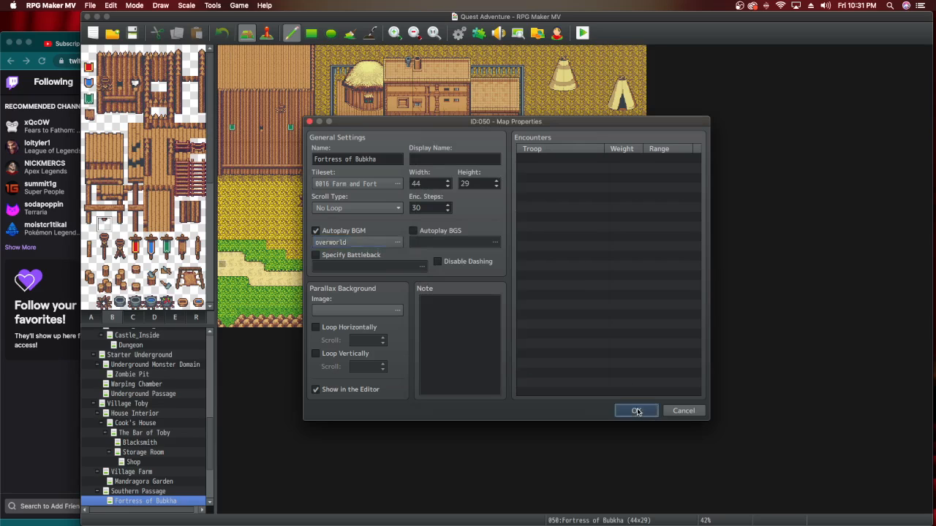
{"action": "left_click", "coordinate": [636, 410]}
Preview the overworld track in the sound test at 5% volume and 70% pitch.
{"action": "left_click", "coordinate": [498, 33]}
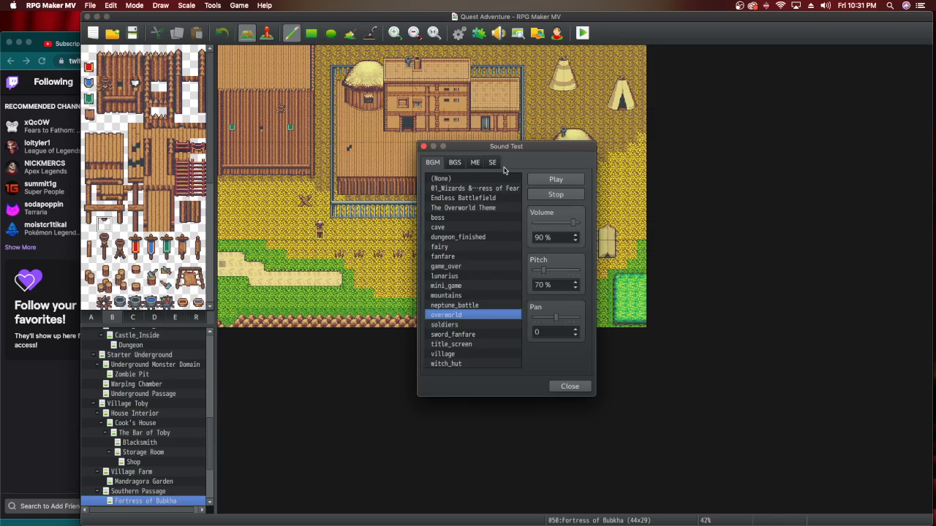
{"action": "left_click_drag", "start_coordinate": [544, 223], "coordinate": [536, 225]}
{"action": "left_click", "coordinate": [556, 179]}
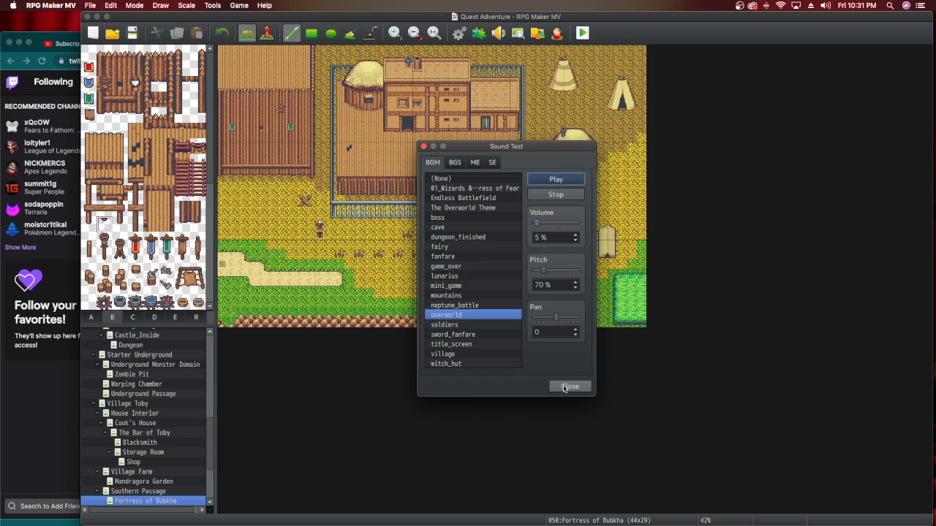
{"action": "left_click", "coordinate": [567, 387]}
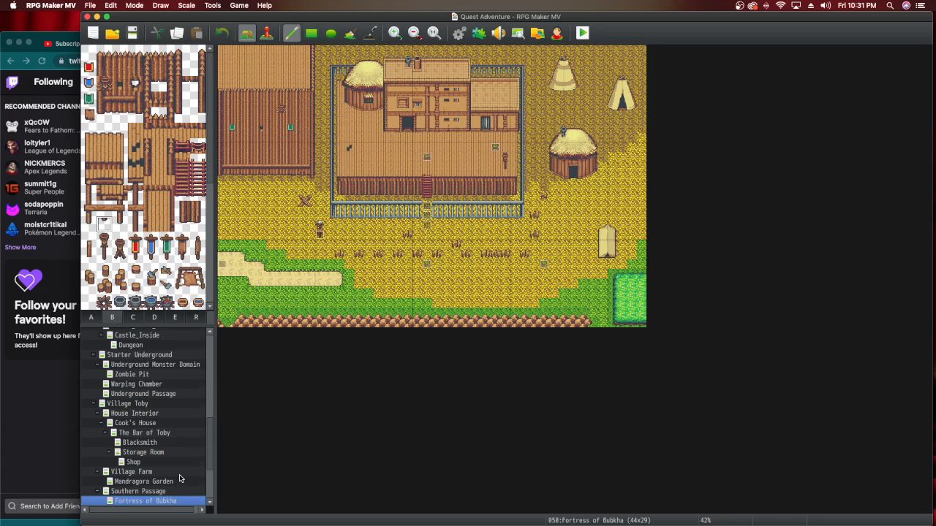
Open the Forest map to review it.
{"action": "scroll", "coordinate": [180, 479], "scroll_direction": "down", "scroll_amount": 4}
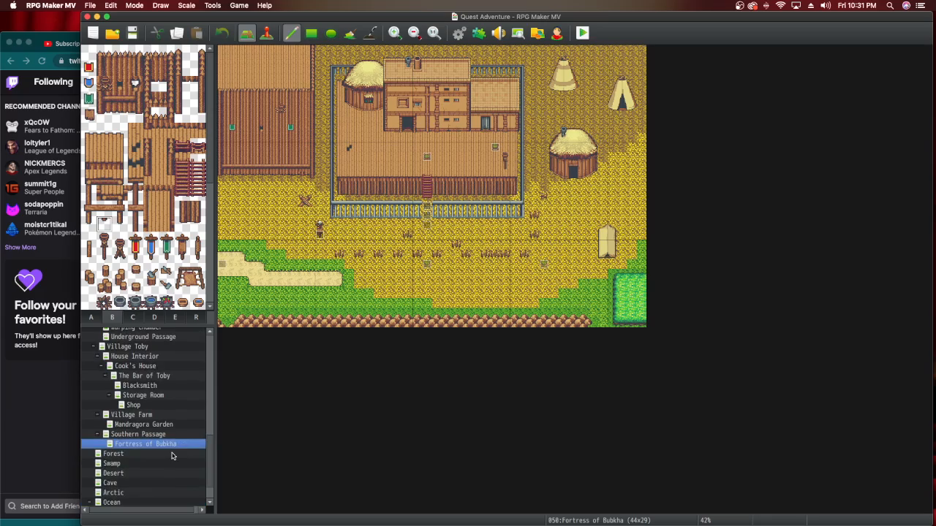
{"action": "right_click", "coordinate": [172, 456]}
{"action": "left_click", "coordinate": [155, 457]}
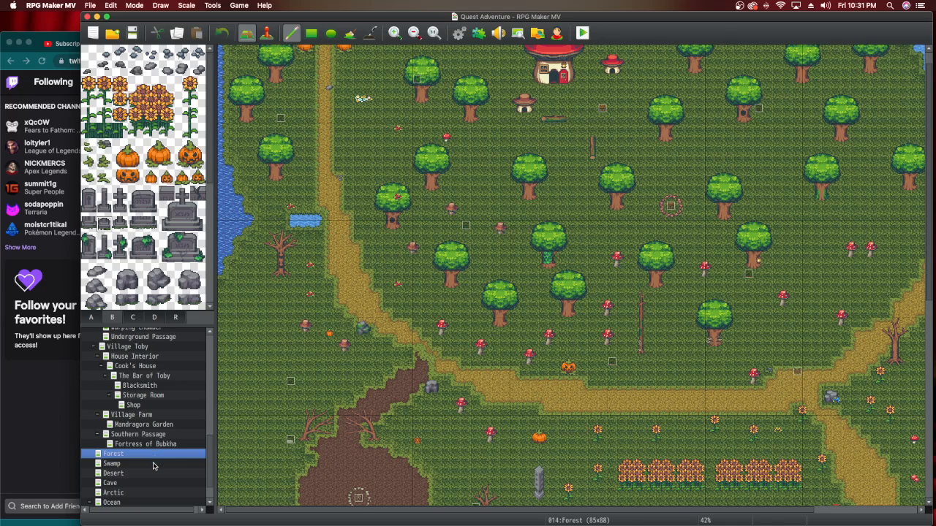
Set the Swamp map's autoplay BGM to overworld with 70% pitch, previewing the track before applying the properties.
{"action": "left_click", "coordinate": [154, 465]}
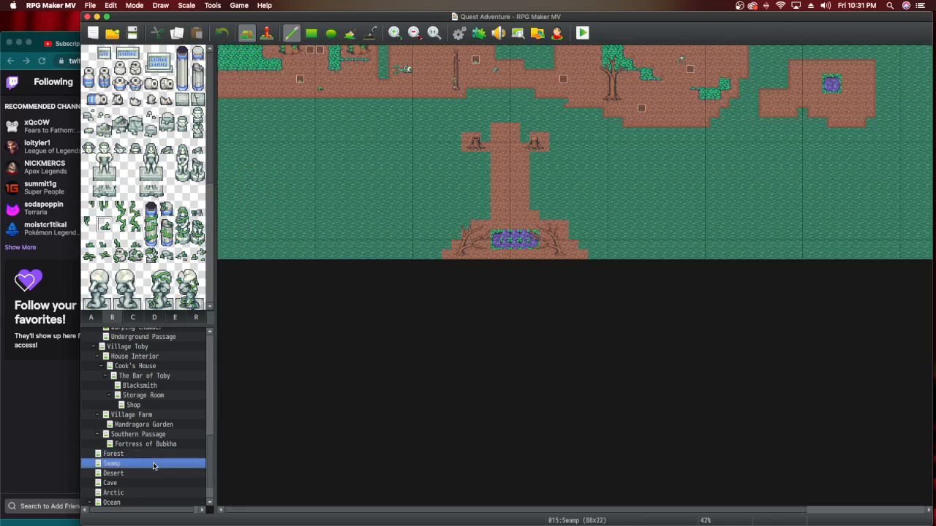
{"action": "double_click", "coordinate": [153, 465]}
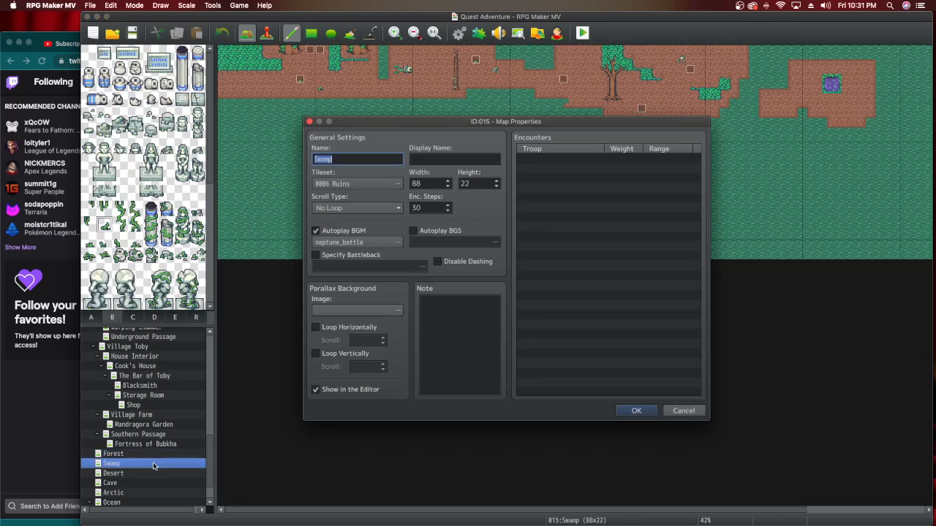
{"action": "left_click", "coordinate": [376, 245]}
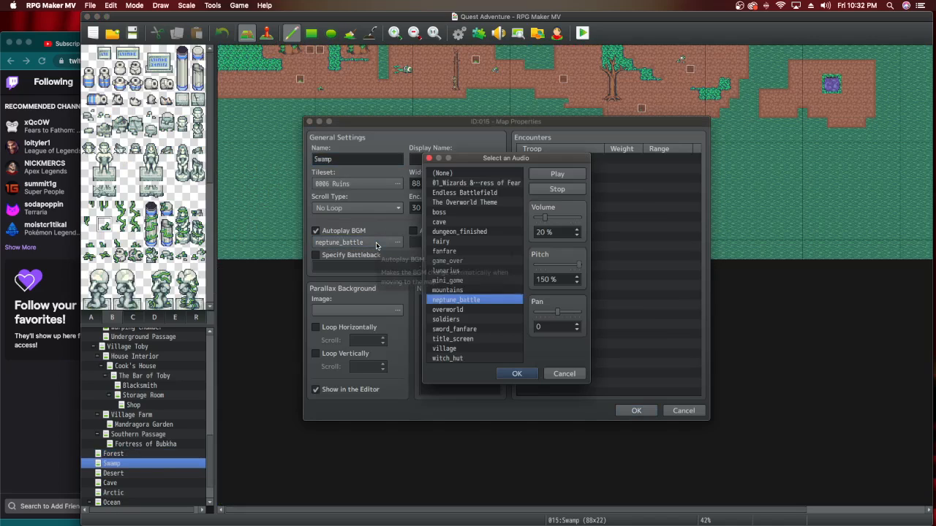
{"action": "left_click", "coordinate": [457, 311]}
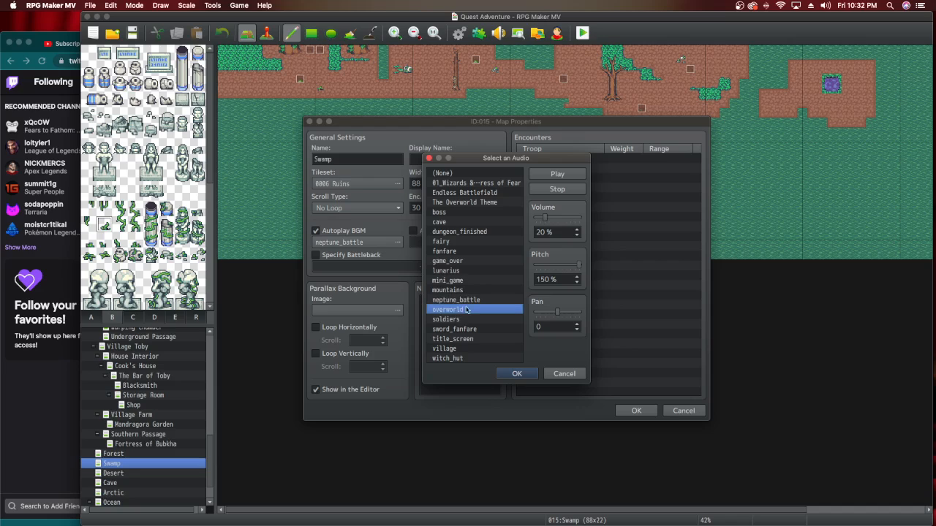
{"action": "left_click", "coordinate": [541, 265]}
{"action": "left_click_drag", "start_coordinate": [541, 269], "coordinate": [543, 269]}
{"action": "left_click", "coordinate": [557, 174]}
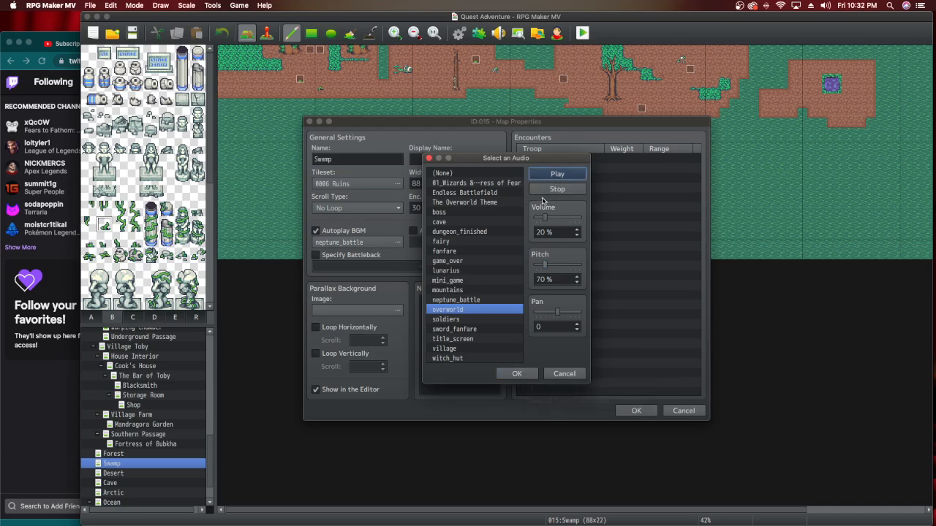
{"action": "left_click_drag", "start_coordinate": [545, 218], "coordinate": [548, 220]}
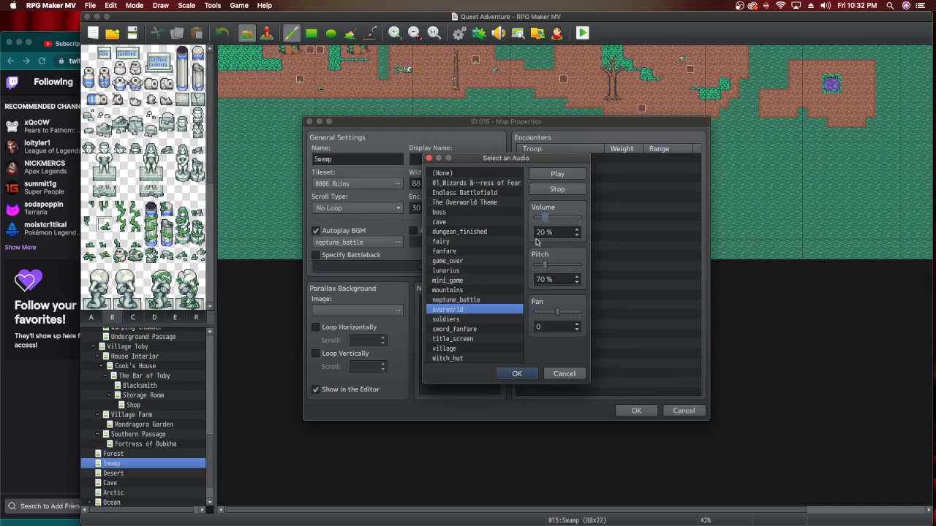
{"action": "left_click", "coordinate": [516, 373]}
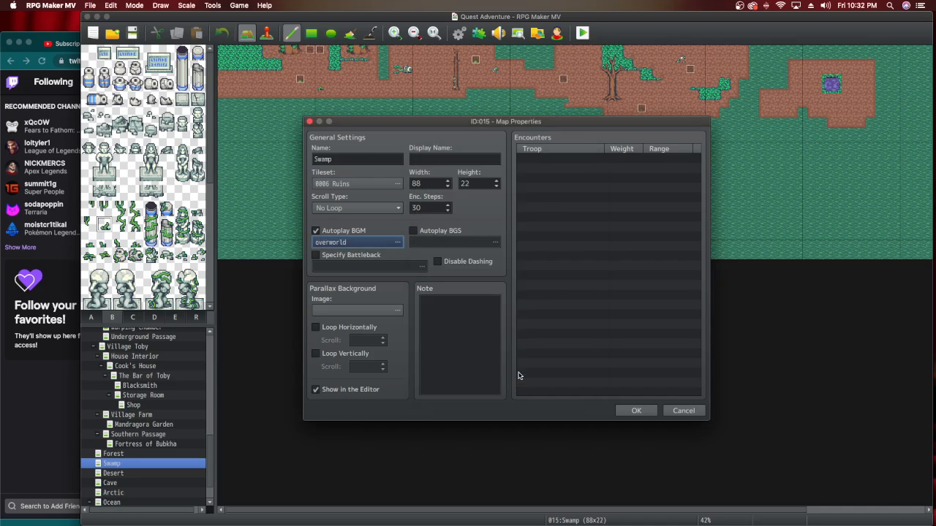
{"action": "left_click", "coordinate": [636, 410]}
Open the Desert map and listen to the overworld track in the sound test at 5% volume and 70% pitch.
{"action": "scroll", "coordinate": [194, 461], "scroll_direction": "down", "scroll_amount": 1}
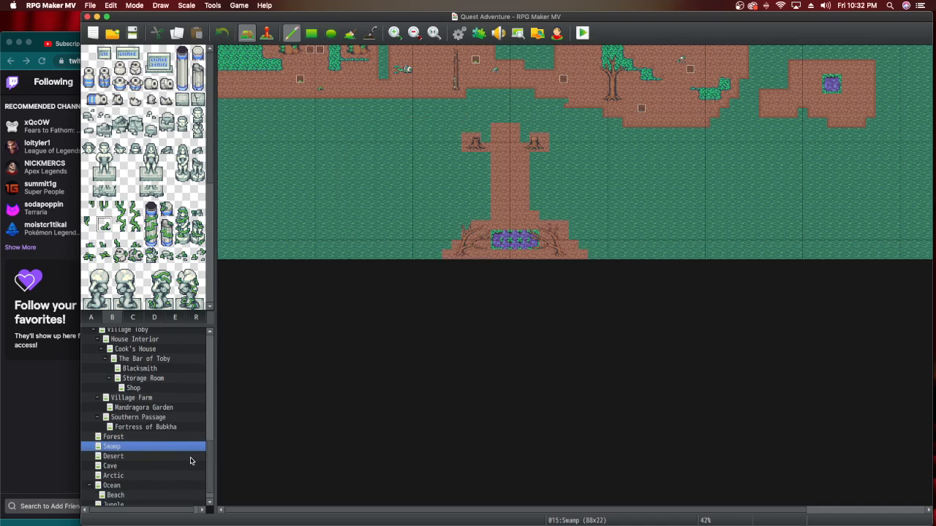
{"action": "right_click", "coordinate": [190, 458]}
{"action": "left_click", "coordinate": [175, 460]}
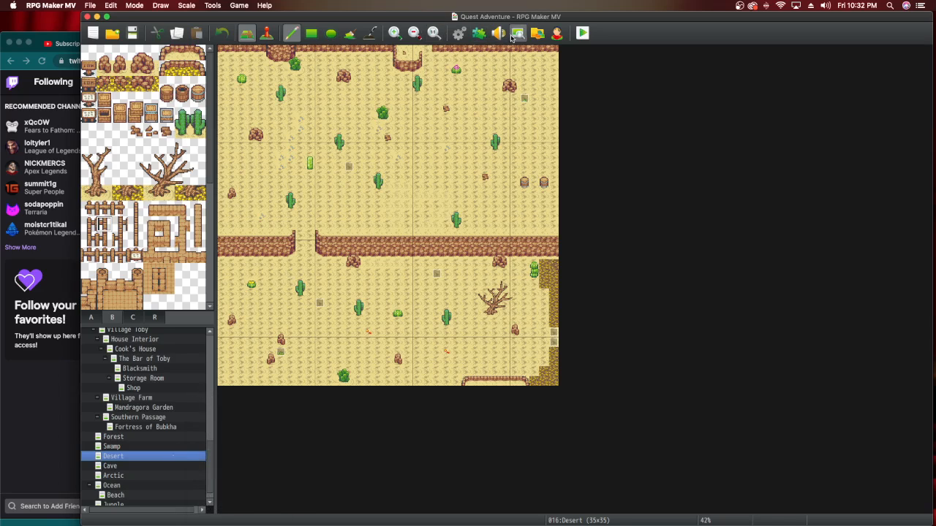
{"action": "left_click", "coordinate": [514, 35]}
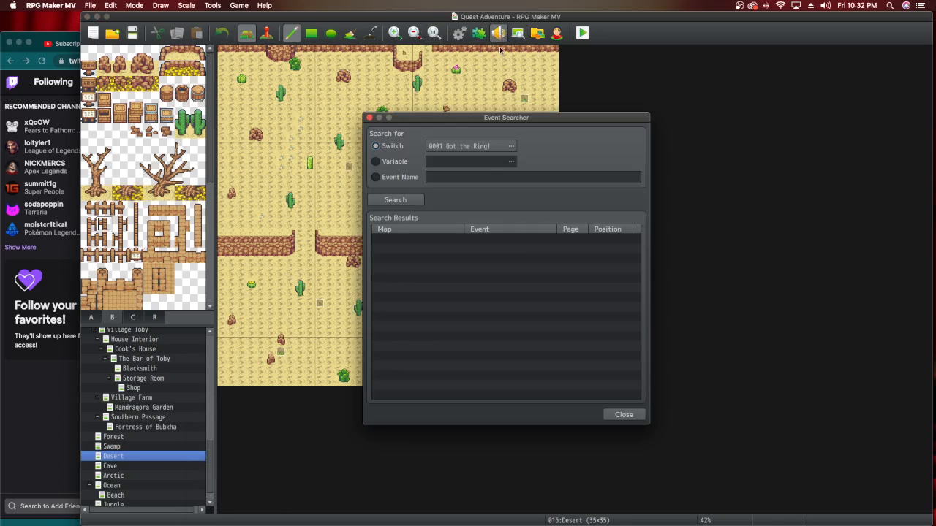
{"action": "left_click", "coordinate": [623, 414]}
{"action": "left_click", "coordinate": [478, 33]}
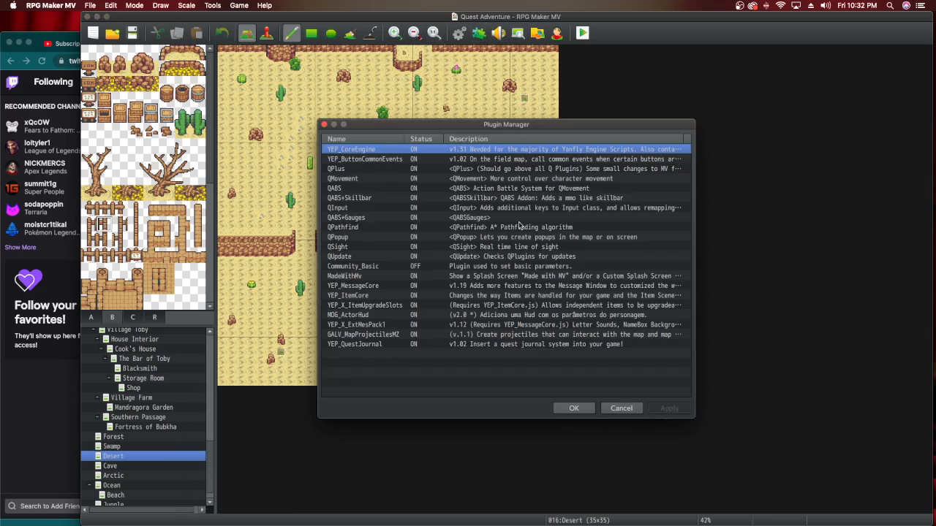
{"action": "left_click", "coordinate": [497, 33]}
{"action": "left_click_drag", "start_coordinate": [543, 223], "coordinate": [538, 227]}
{"action": "left_click", "coordinate": [554, 178]}
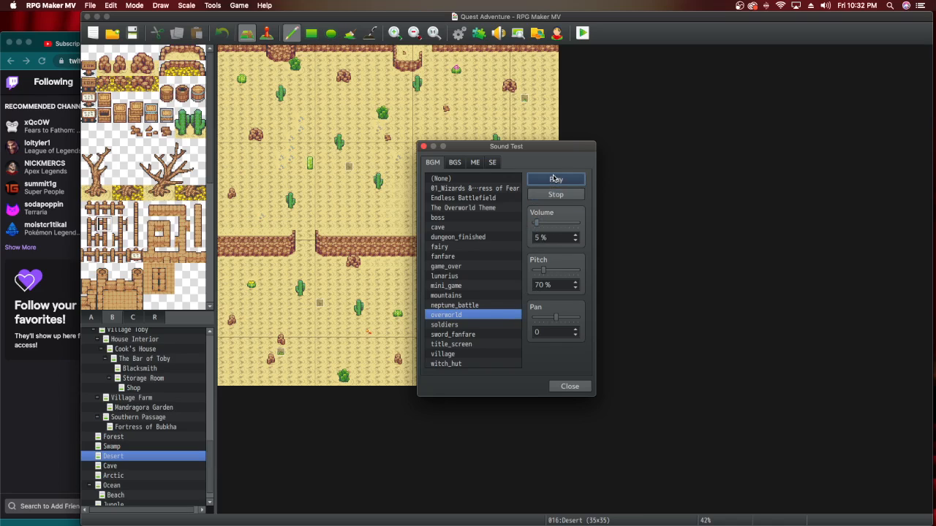
{"action": "left_click", "coordinate": [569, 388]}
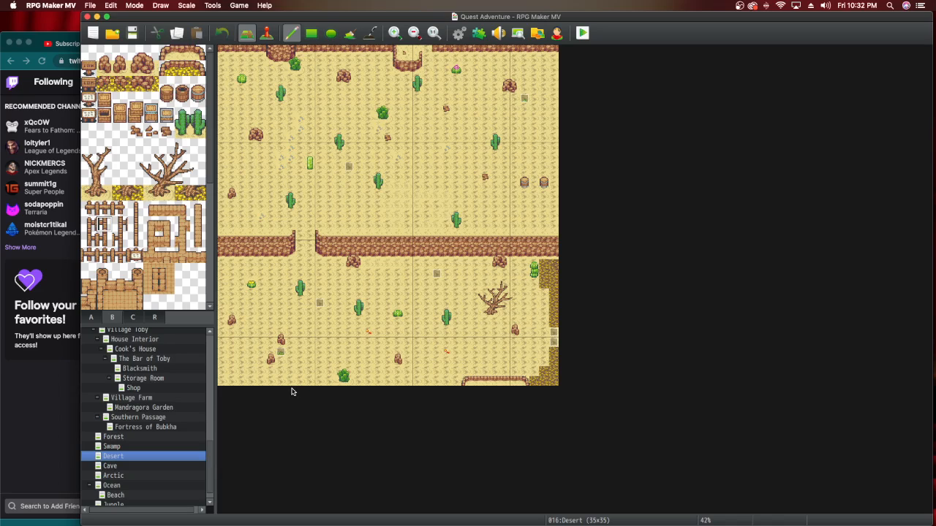
Review the Cave, Arctic, Ocean and Beach maps.
{"action": "right_click", "coordinate": [179, 469]}
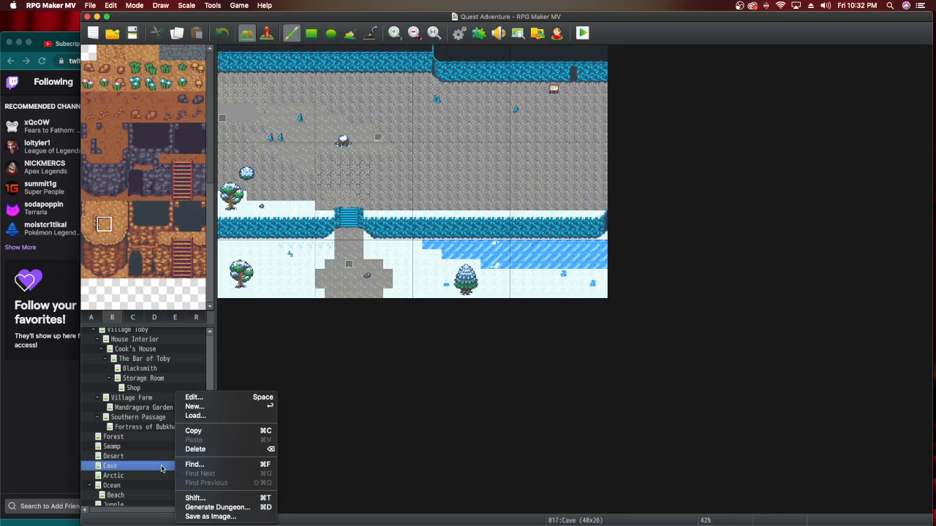
{"action": "left_click", "coordinate": [162, 468]}
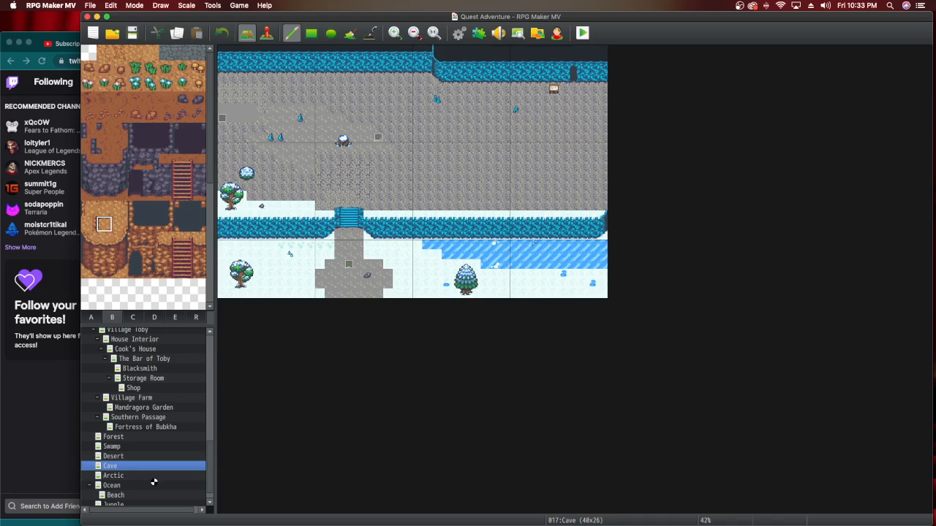
{"action": "left_click", "coordinate": [151, 479]}
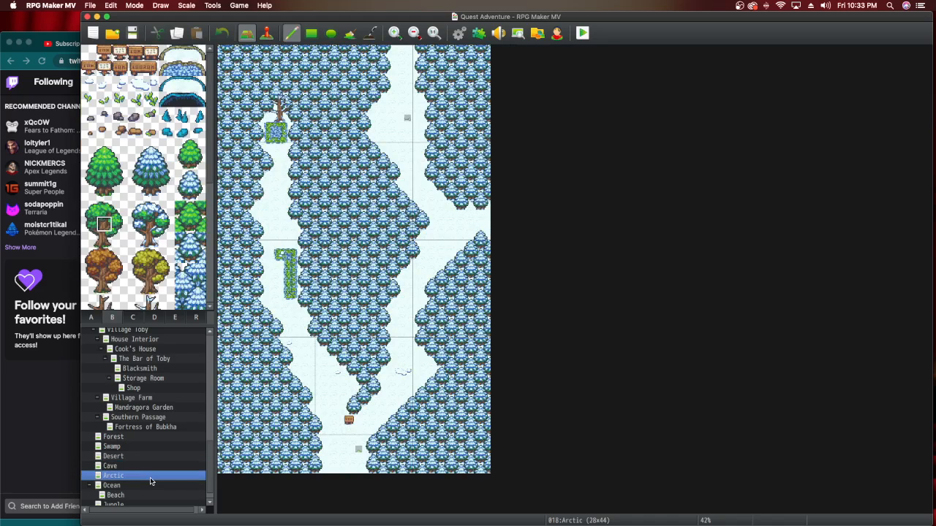
{"action": "left_click", "coordinate": [146, 486]}
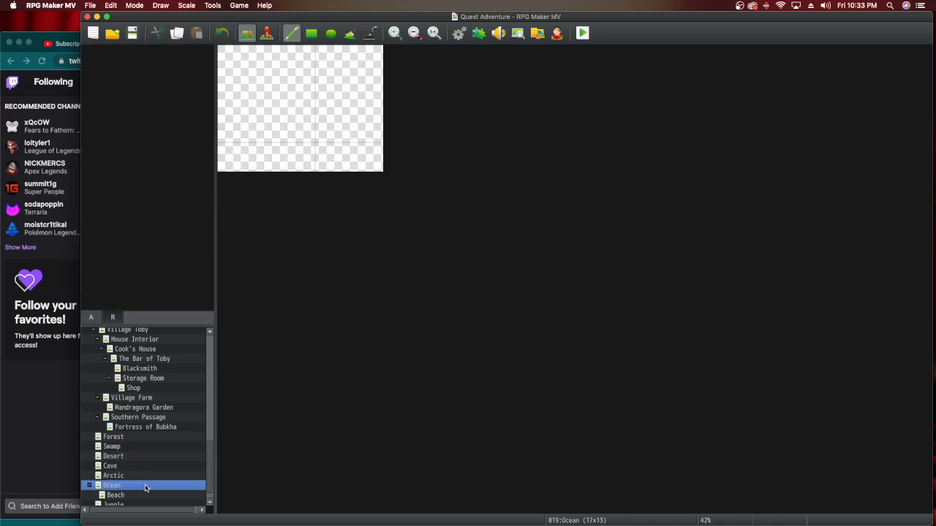
{"action": "scroll", "coordinate": [150, 484], "scroll_direction": "down", "scroll_amount": 1}
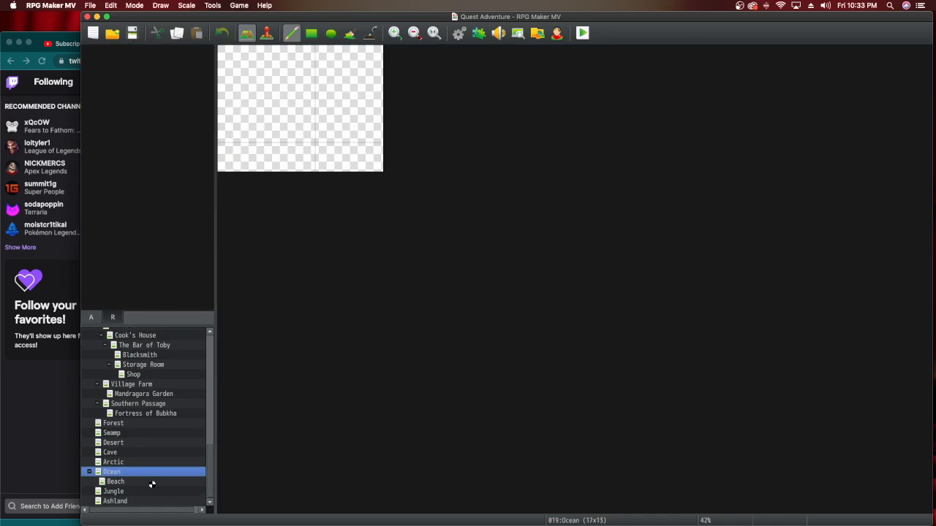
{"action": "left_click", "coordinate": [148, 482]}
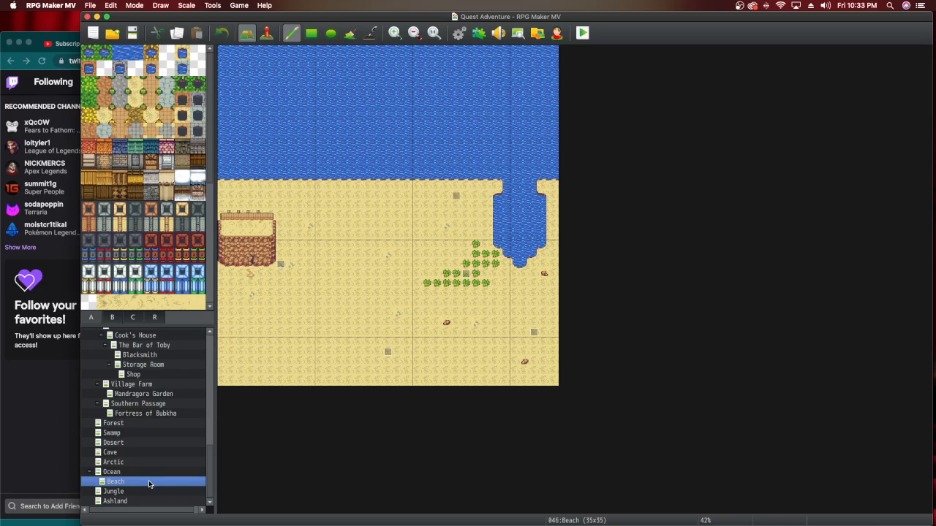
Enable Autoplay BGM in the Jungle map's properties and open its audio selection.
{"action": "left_click", "coordinate": [147, 493]}
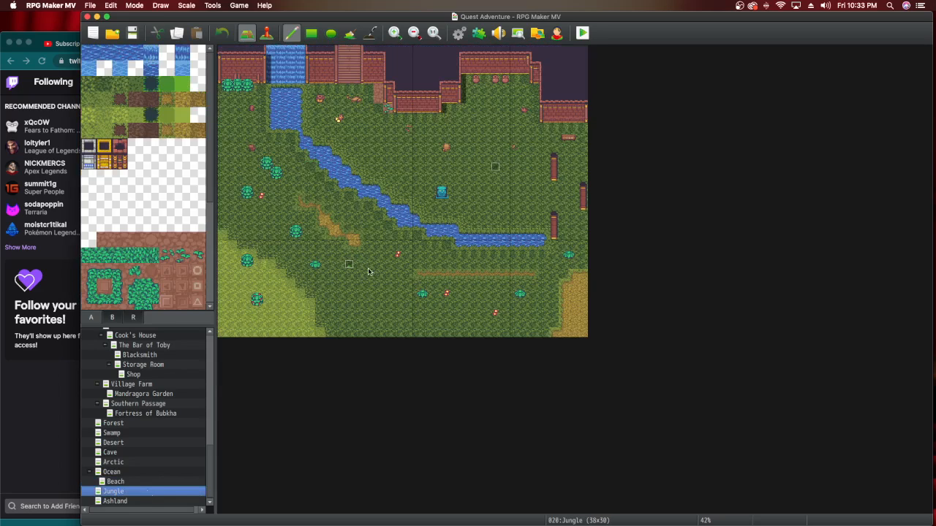
{"action": "key", "text": "space"}
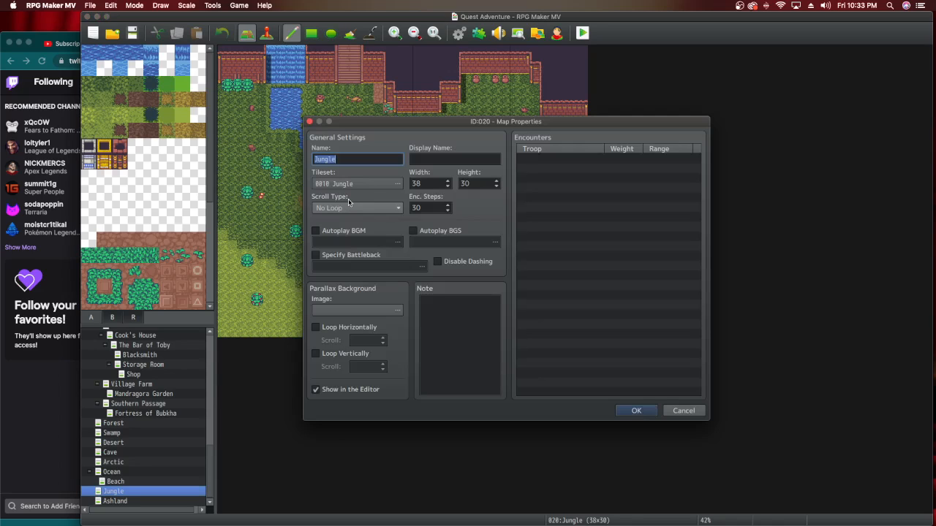
{"action": "left_click", "coordinate": [317, 232]}
{"action": "left_click", "coordinate": [323, 242]}
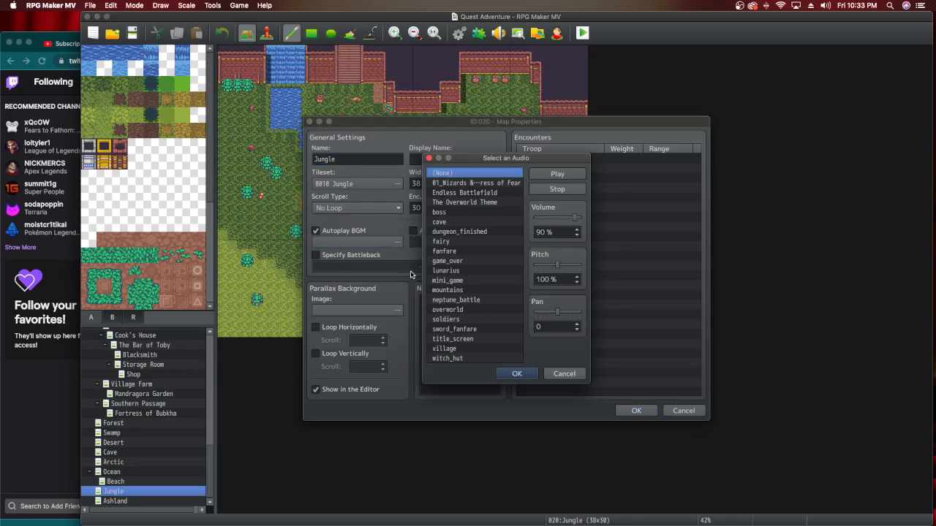
Look through the BGM tracks from boss to witch_hut for the Jungle map, with the pitch lowered to 70%.
{"action": "left_click", "coordinate": [456, 212]}
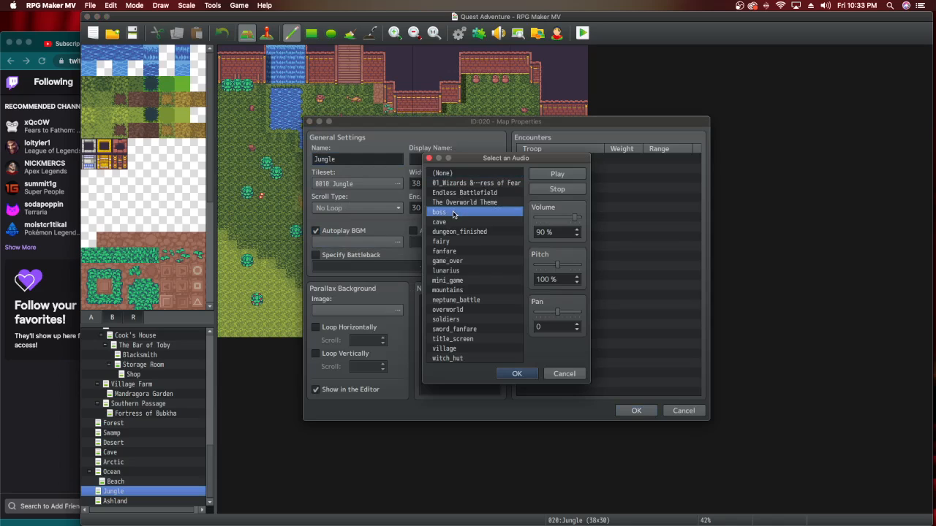
{"action": "left_click", "coordinate": [452, 223]}
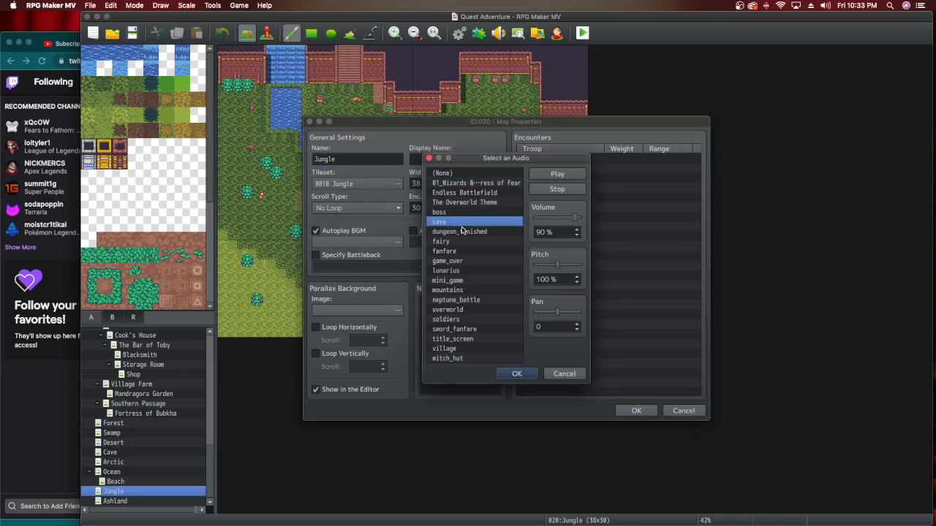
{"action": "left_click", "coordinate": [543, 266]}
{"action": "left_click", "coordinate": [485, 232]}
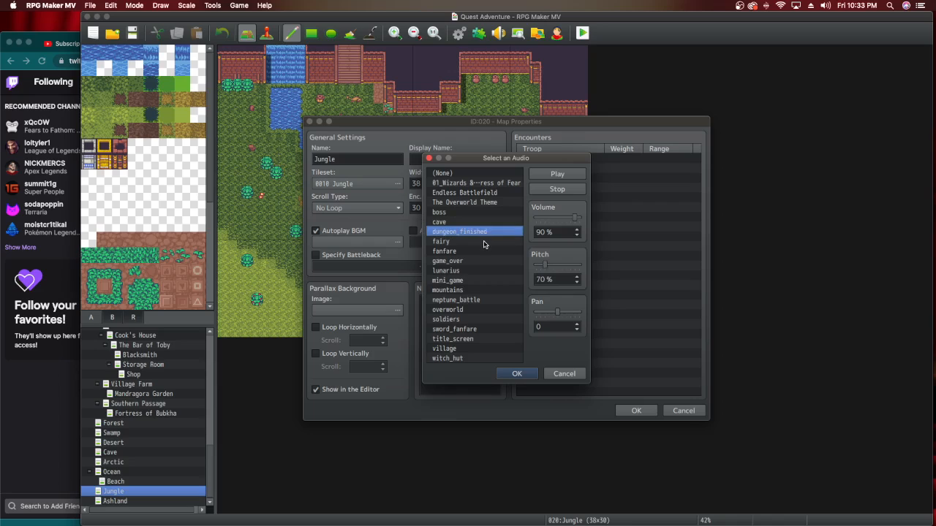
{"action": "left_click", "coordinate": [483, 242]}
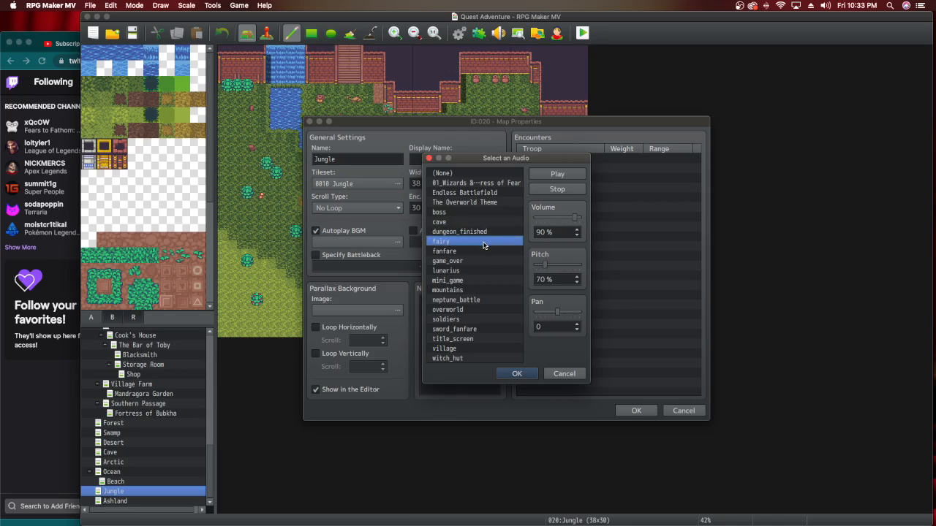
{"action": "left_click", "coordinate": [481, 252]}
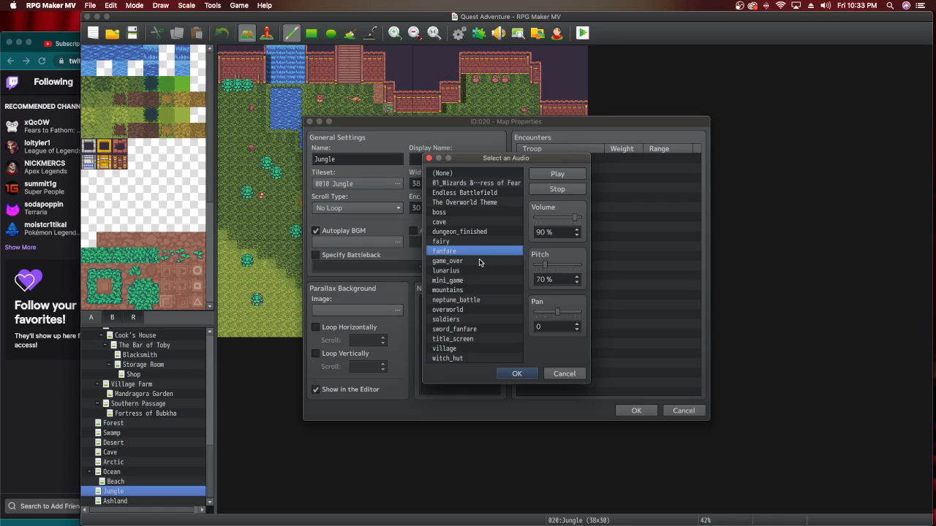
{"action": "left_click", "coordinate": [480, 261]}
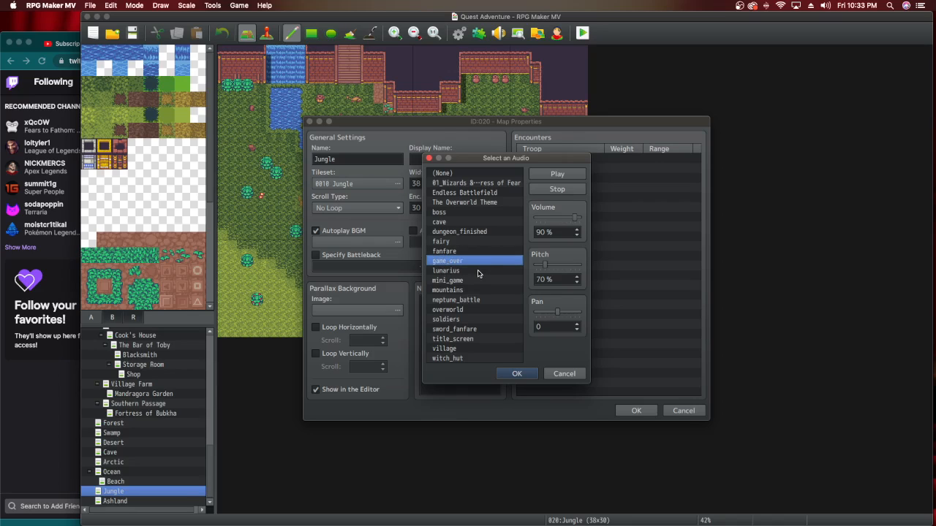
{"action": "left_click", "coordinate": [478, 271]}
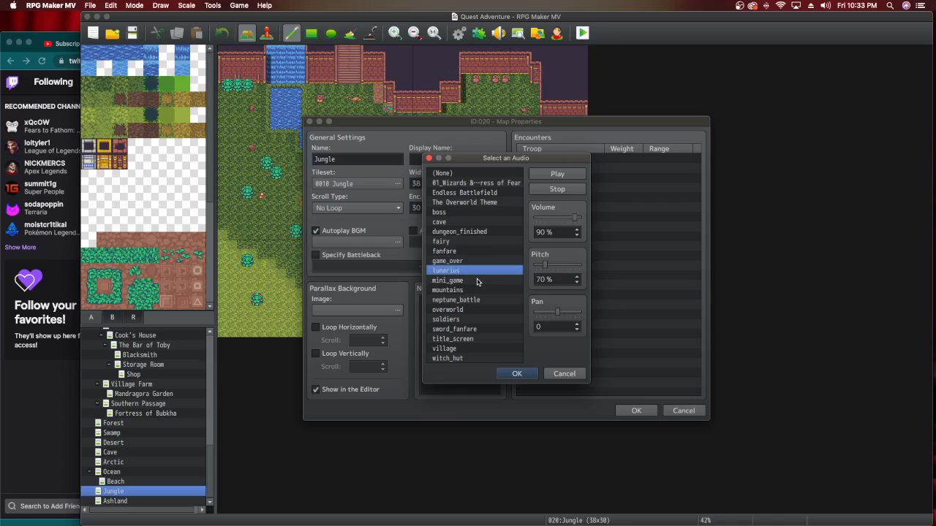
{"action": "left_click", "coordinate": [477, 280]}
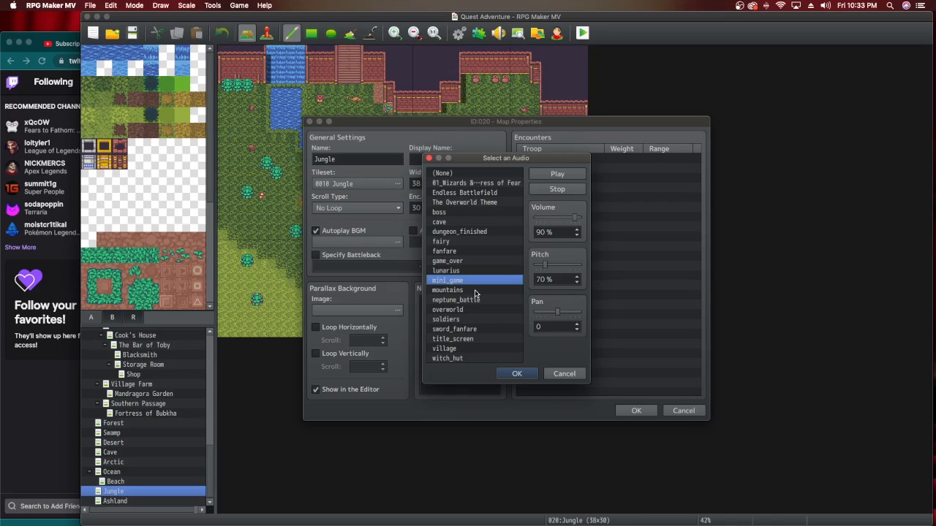
{"action": "left_click", "coordinate": [474, 291]}
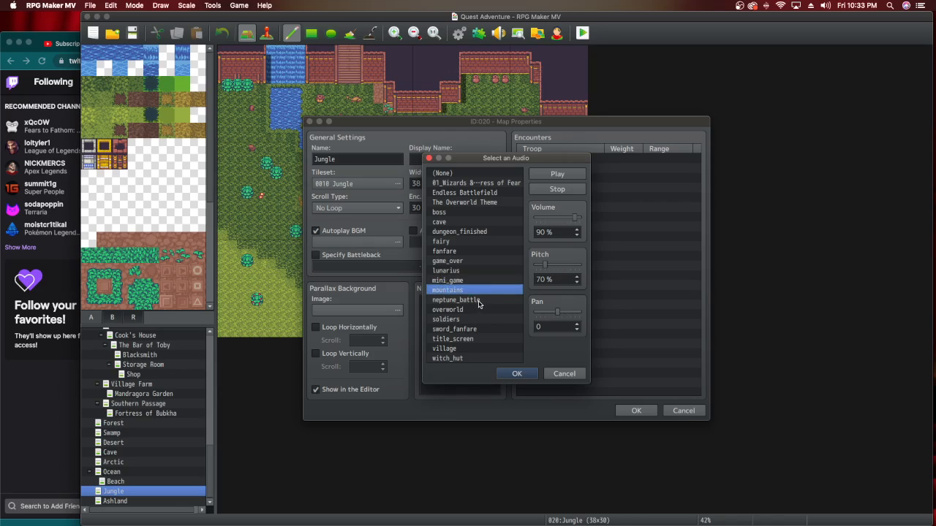
{"action": "left_click", "coordinate": [479, 301]}
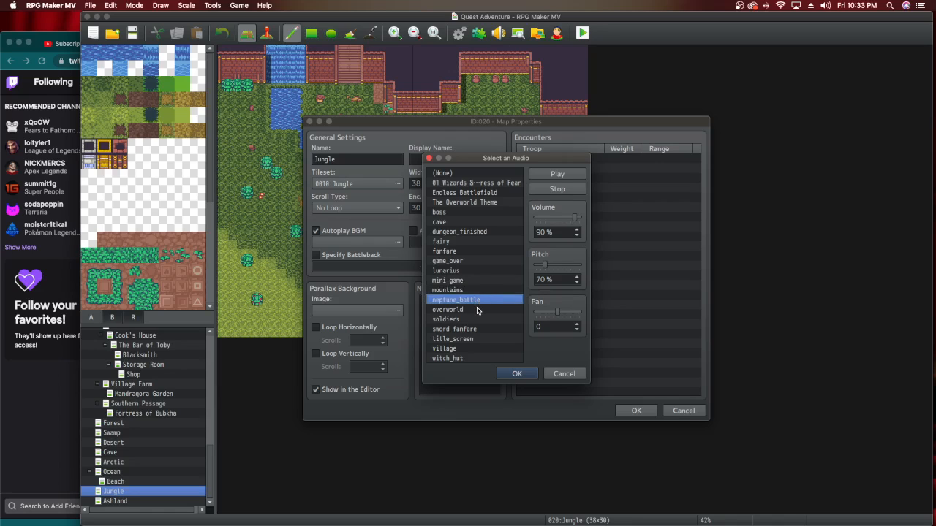
{"action": "left_click", "coordinate": [476, 310]}
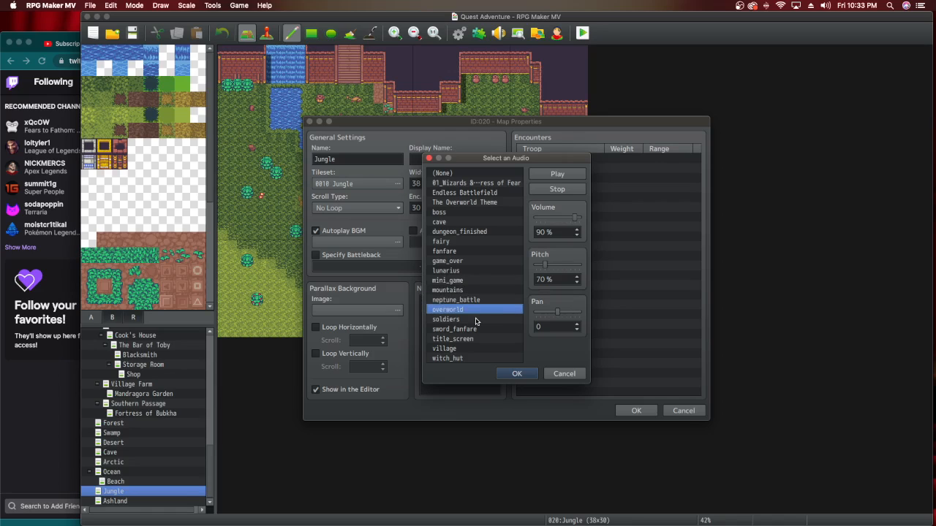
{"action": "left_click", "coordinate": [475, 320]}
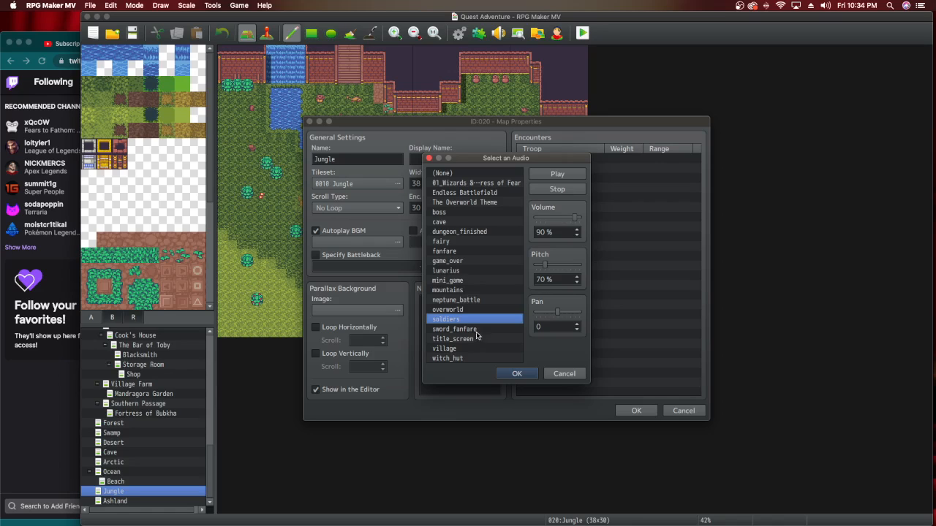
{"action": "left_click", "coordinate": [477, 349]}
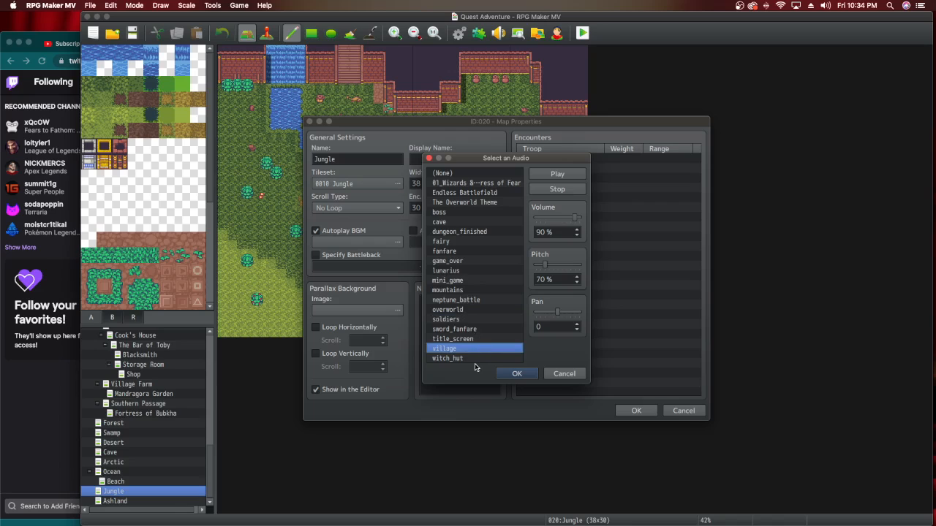
{"action": "left_click", "coordinate": [469, 359]}
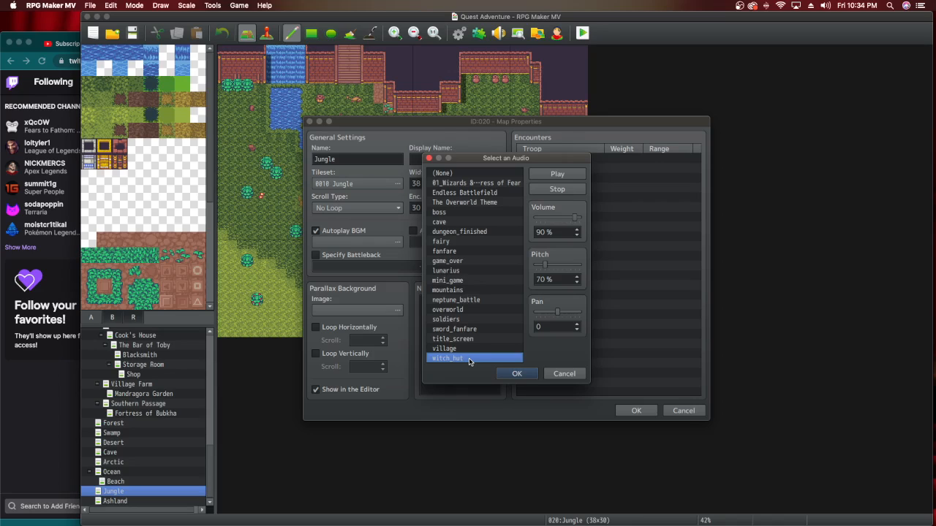
Set the Jungle map's autoplay BGM to mini_game with 60% pitch and apply the map properties.
{"action": "left_click", "coordinate": [467, 281]}
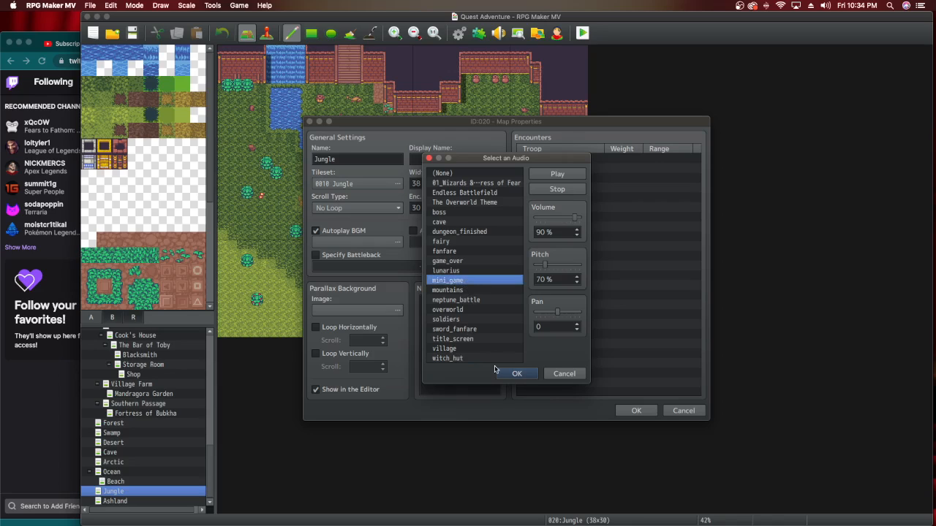
{"action": "left_click", "coordinate": [542, 267]}
{"action": "left_click", "coordinate": [517, 375]}
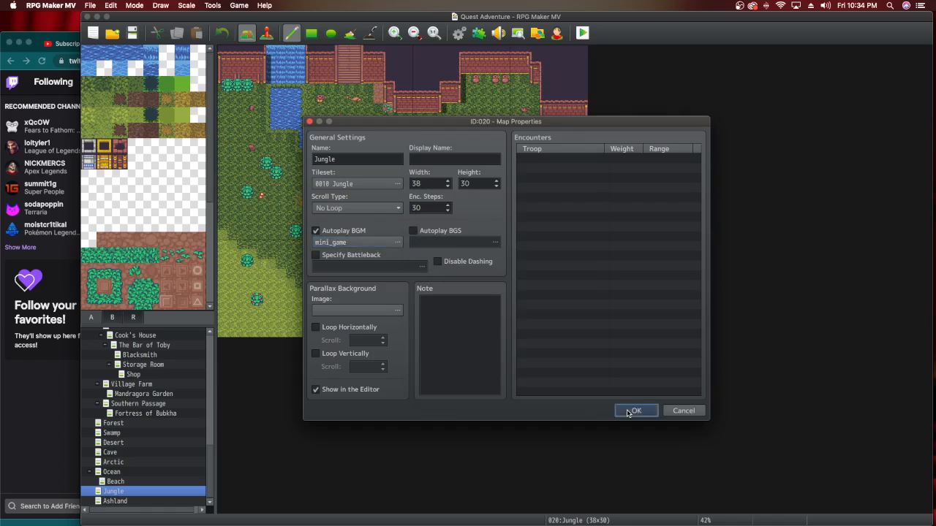
{"action": "left_click", "coordinate": [633, 411]}
Listen to the mini_game track in the sound test at 60% pitch, and close the test.
{"action": "left_click", "coordinate": [498, 33]}
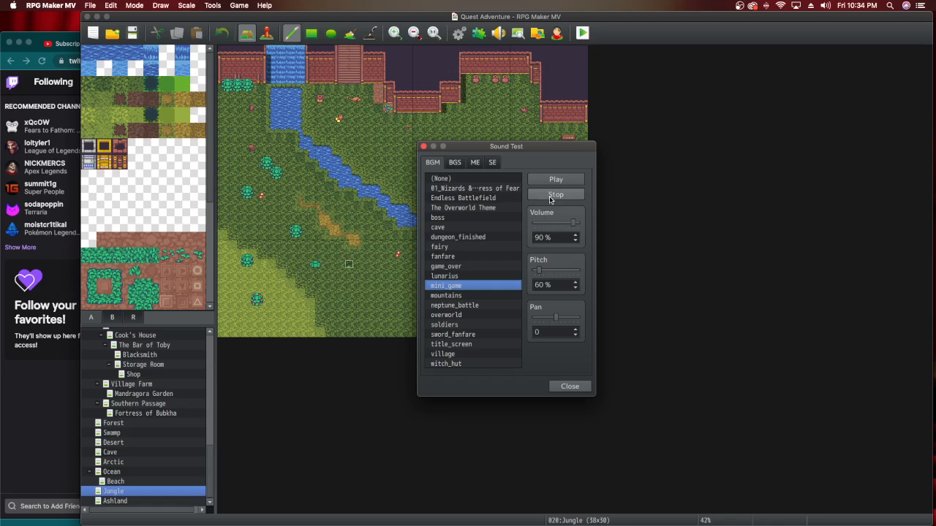
{"action": "left_click", "coordinate": [539, 225]}
{"action": "left_click", "coordinate": [556, 195]}
{"action": "left_click", "coordinate": [556, 179]}
{"action": "left_click", "coordinate": [561, 388]}
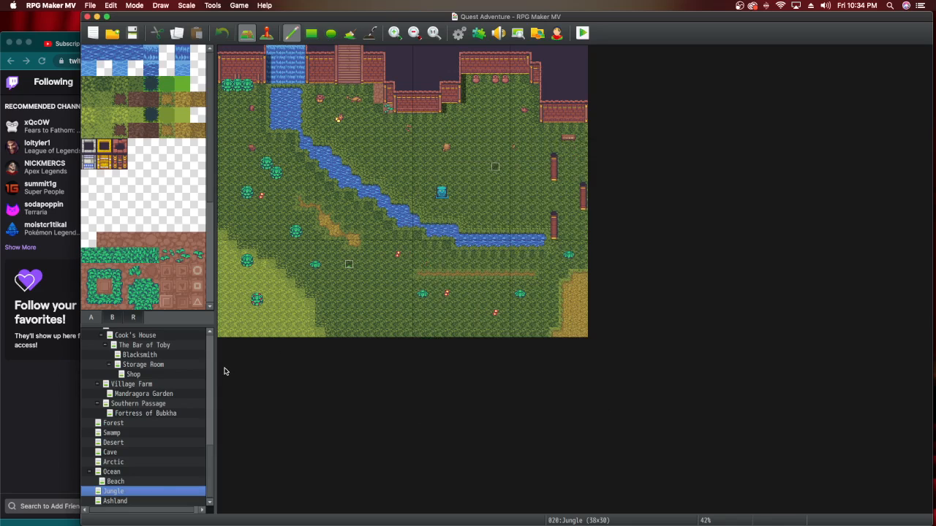
Open the Ashland map to review it.
{"action": "left_click", "coordinate": [154, 502]}
{"action": "right_click", "coordinate": [154, 503]}
{"action": "left_click", "coordinate": [147, 503]}
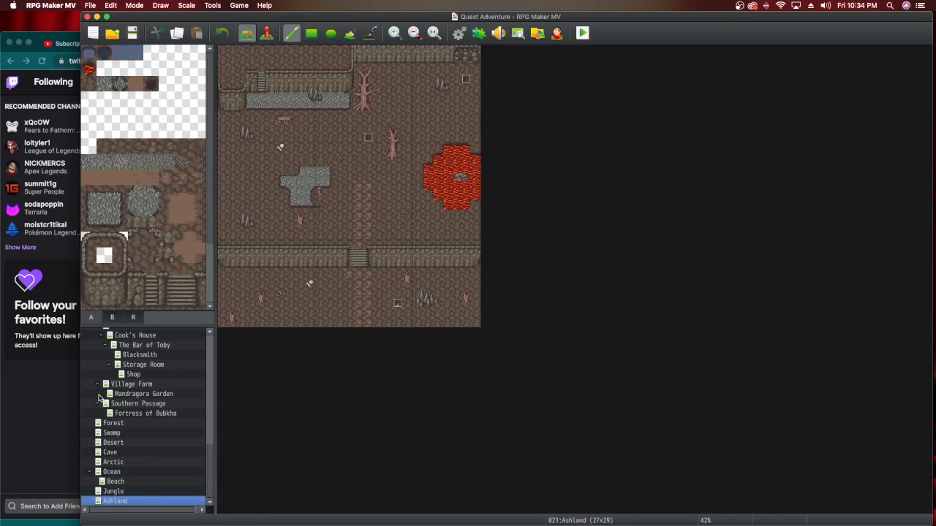
Switch to Chrome to check the Twitch stream and chat, and return to RPG Maker MV.
{"action": "scroll", "coordinate": [117, 403], "scroll_direction": "up", "scroll_amount": 5}
{"action": "scroll", "coordinate": [117, 403], "scroll_direction": "up", "scroll_amount": 10}
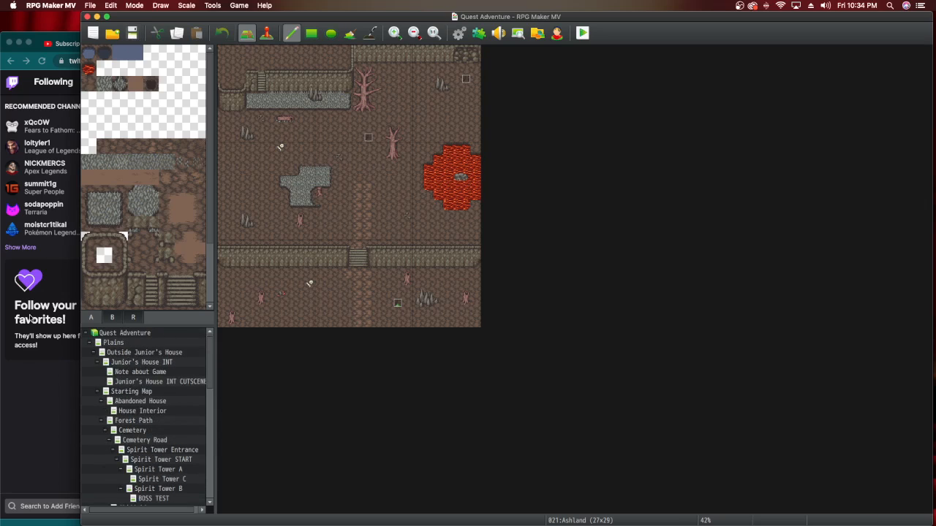
{"action": "left_click", "coordinate": [34, 390]}
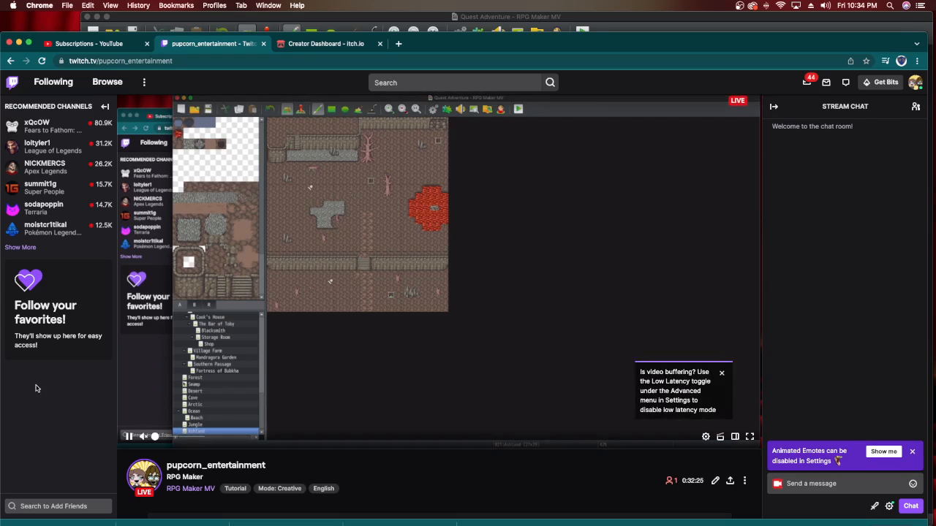
{"action": "left_click", "coordinate": [444, 25]}
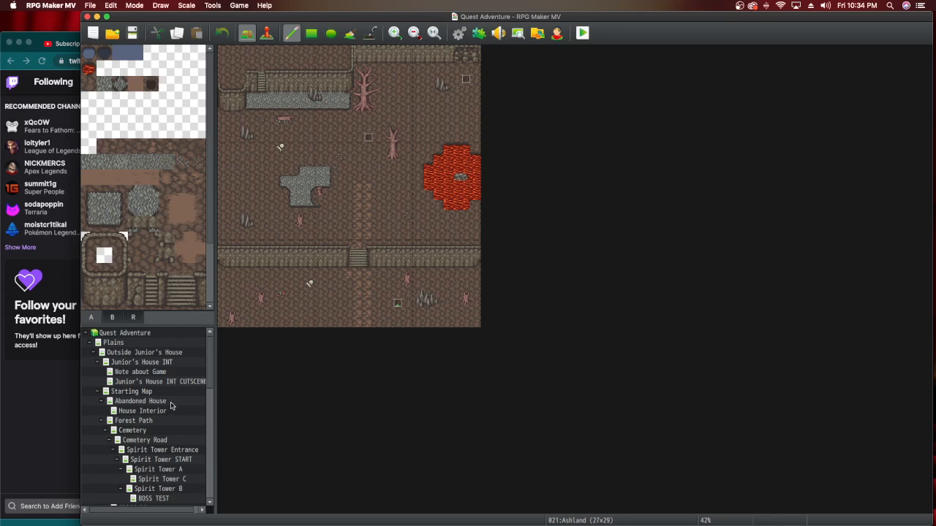
Find the Southern Passage map in the project's map list and open it.
{"action": "scroll", "coordinate": [173, 409], "scroll_direction": "down", "scroll_amount": 5}
{"action": "scroll", "coordinate": [173, 409], "scroll_direction": "down", "scroll_amount": 7}
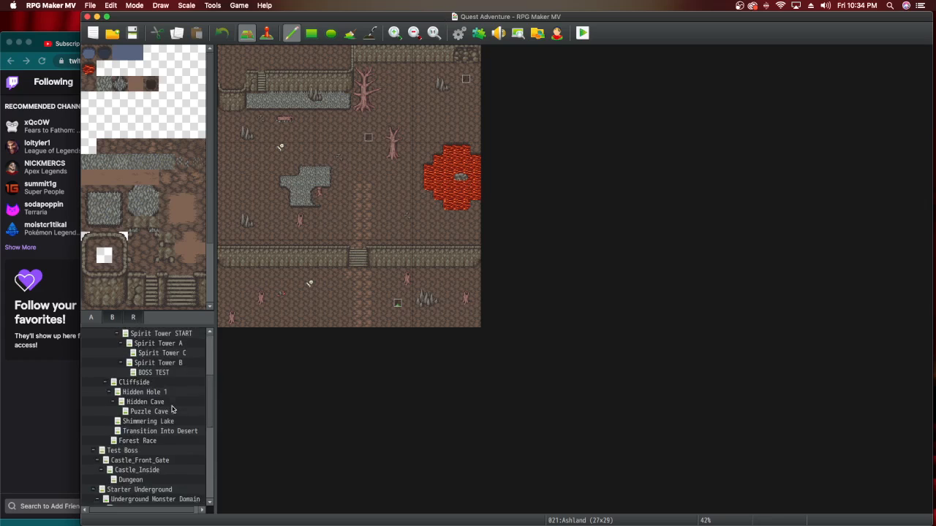
{"action": "scroll", "coordinate": [175, 428], "scroll_direction": "down", "scroll_amount": 4}
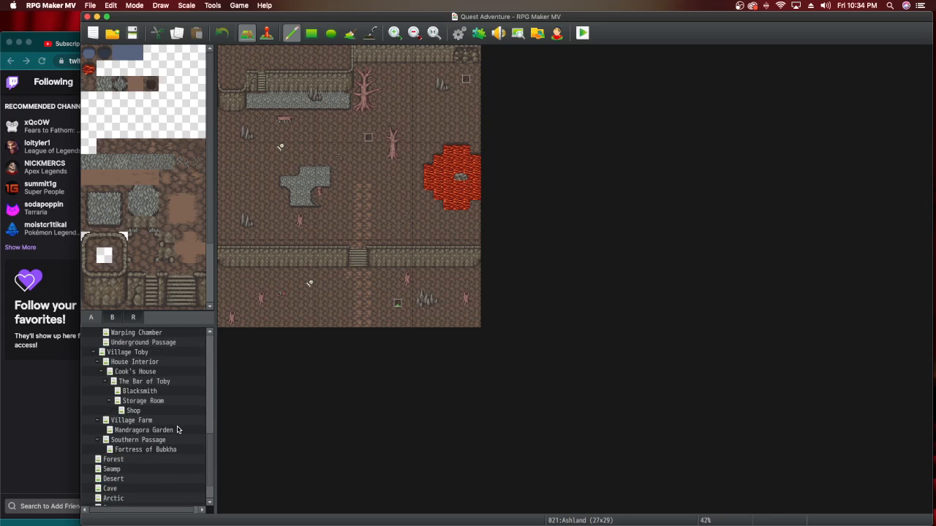
{"action": "left_click", "coordinate": [165, 440]}
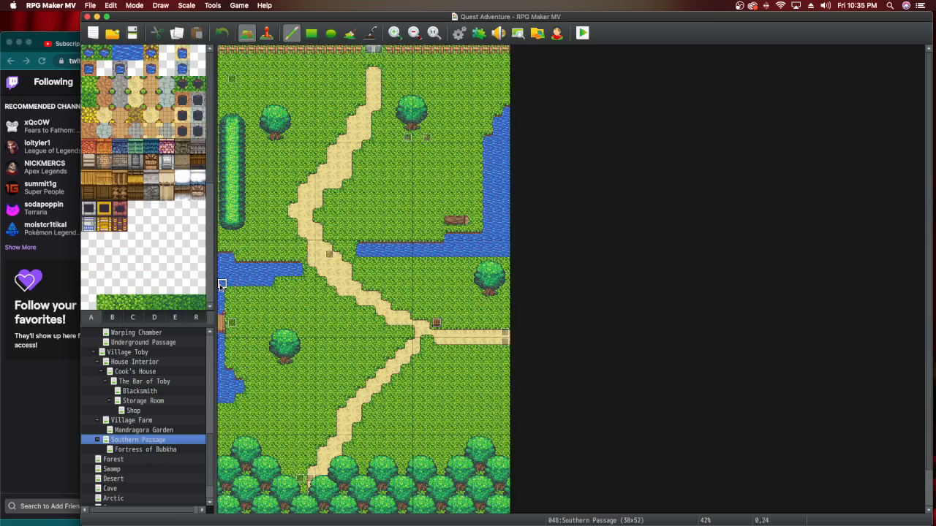
Stack the large tree canopy's lower-left, left and upper-left tiles above the southeastern trees in Southern Passage, ending at 20,37.
{"action": "left_click", "coordinate": [113, 318]}
{"action": "left_click", "coordinate": [104, 227]}
{"action": "left_click", "coordinate": [97, 239]}
{"action": "left_click", "coordinate": [93, 239]}
{"action": "left_click", "coordinate": [417, 430]}
{"action": "left_click", "coordinate": [88, 223]}
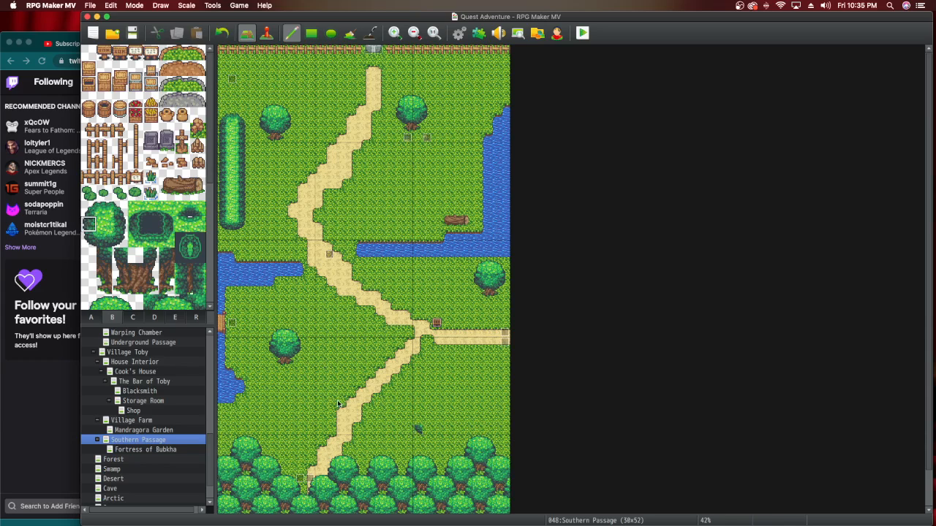
{"action": "left_click", "coordinate": [418, 420]}
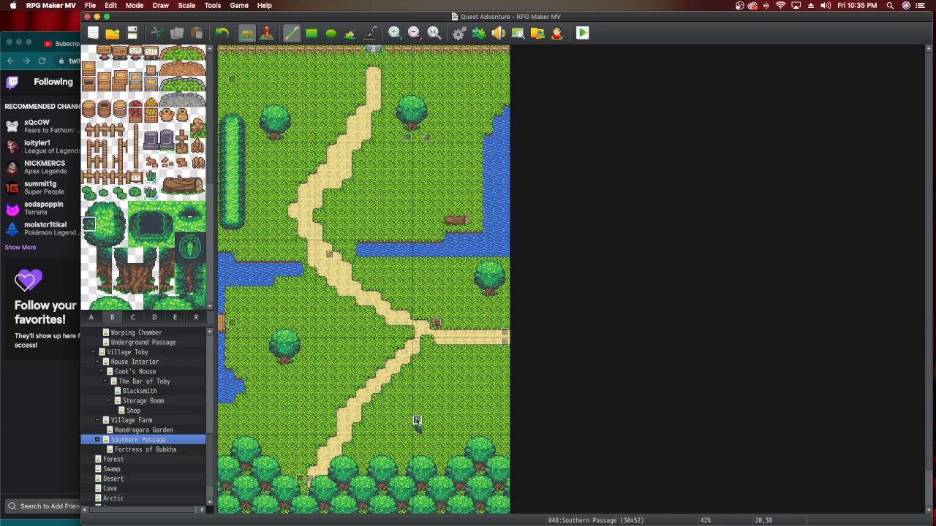
{"action": "left_click", "coordinate": [93, 213]}
{"action": "left_click", "coordinate": [419, 410]}
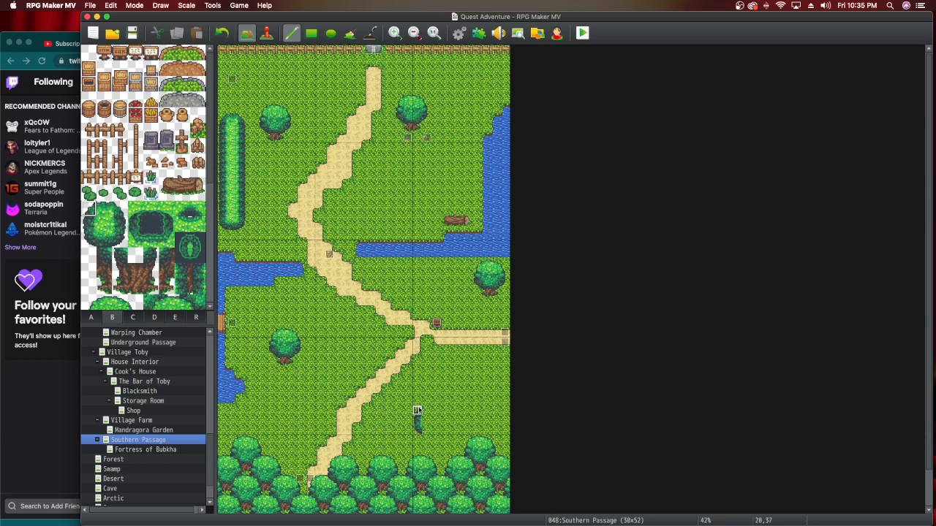
Extend the canopy's top edge four tiles east from its upper-left corner along row 37.
{"action": "left_click", "coordinate": [105, 210]}
{"action": "left_click", "coordinate": [427, 410]}
{"action": "left_click_drag", "start_coordinate": [426, 410], "coordinate": [458, 410]}
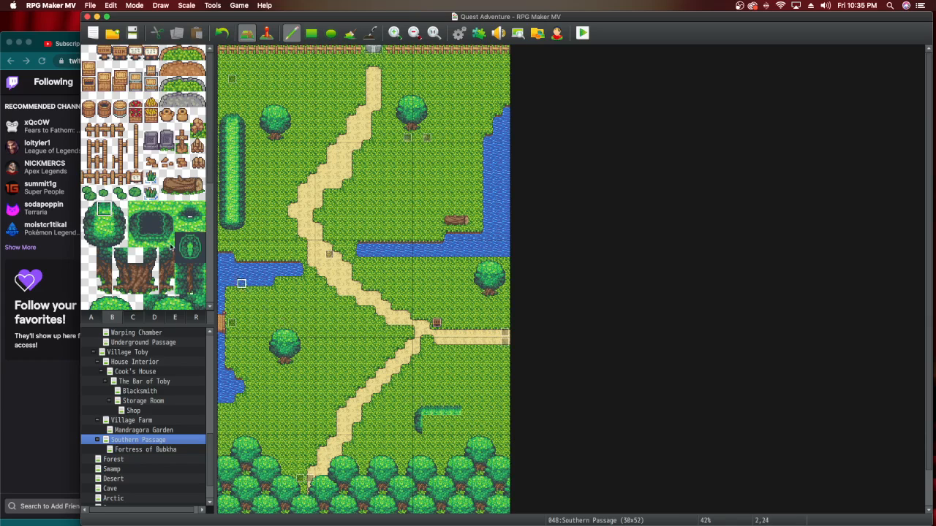
Undo the last tile placement and put the leafy clearing's lower-left corner tile at the east end of the canopy edge, at 25,37.
{"action": "left_click", "coordinate": [145, 238]}
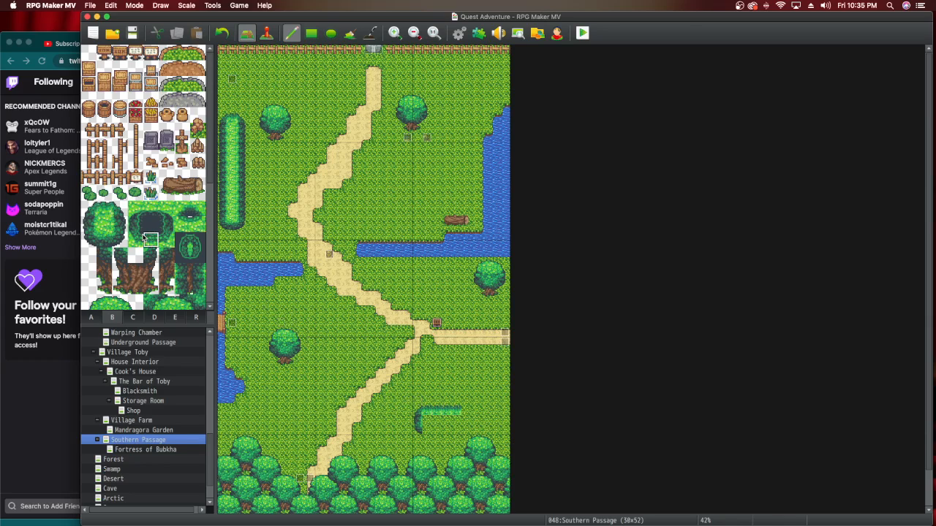
{"action": "left_click", "coordinate": [163, 222]}
{"action": "left_click", "coordinate": [165, 209]}
{"action": "left_click", "coordinate": [222, 34]}
{"action": "left_click", "coordinate": [135, 240]}
{"action": "left_click", "coordinate": [465, 408]}
Try the leafy clearing's right-side tile in the southeastern canopy at 26,37, and undo the placement.
{"action": "left_click", "coordinate": [90, 240]}
{"action": "left_click", "coordinate": [138, 227]}
{"action": "left_click", "coordinate": [167, 226]}
{"action": "left_click", "coordinate": [475, 410]}
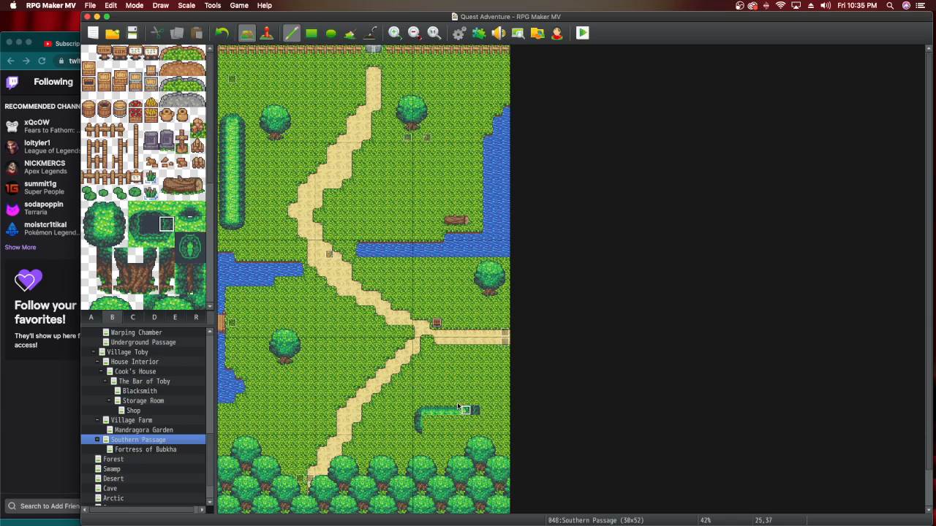
{"action": "left_click", "coordinate": [222, 33]}
Run the southeastern canopy's left edge up column 26 from row 37 and cap it with the upper-left corner tile at 26,33.
{"action": "left_click", "coordinate": [140, 226]}
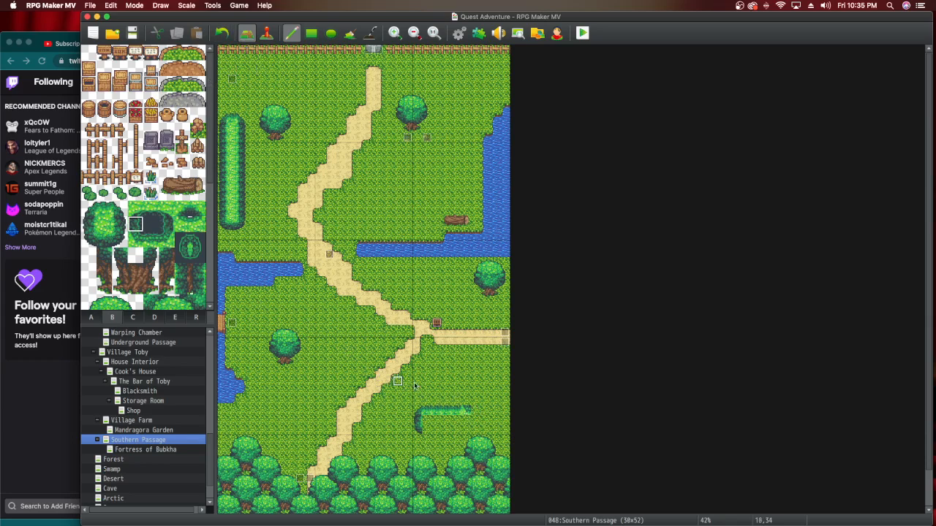
{"action": "left_click", "coordinate": [475, 410]}
{"action": "left_click", "coordinate": [89, 224]}
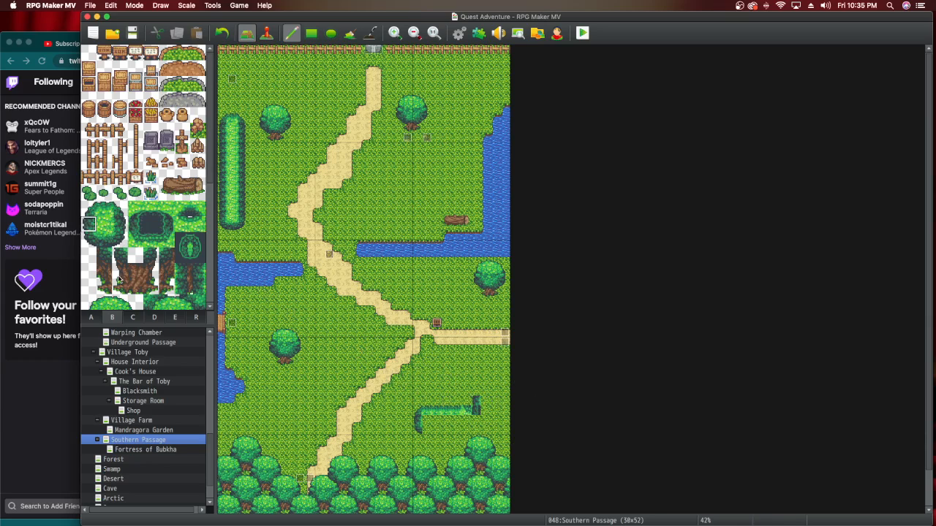
{"action": "left_click", "coordinate": [477, 384]}
{"action": "left_click", "coordinate": [95, 212]}
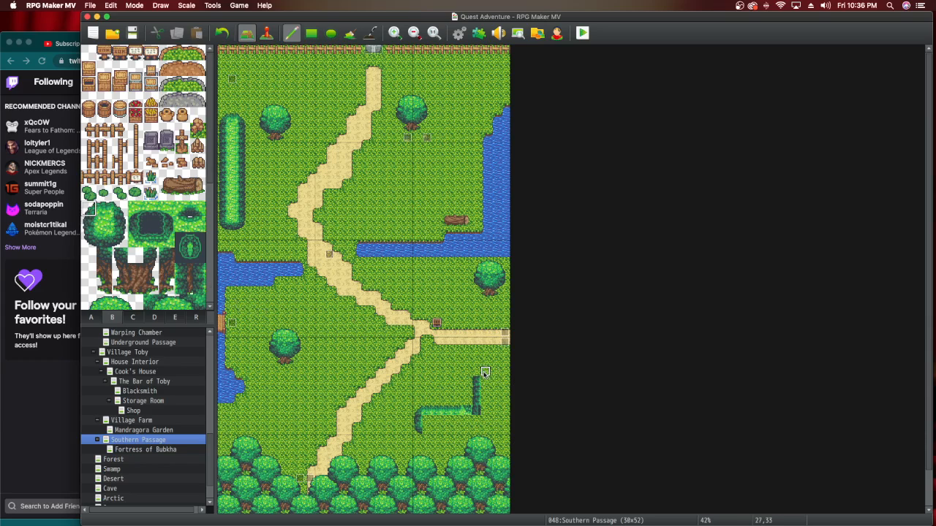
{"action": "left_click", "coordinate": [476, 372]}
Continue the canopy outline east along row 33 to the upper-right corner at 29,33 and down column 29 to the lower-right corner at 29,39.
{"action": "left_click", "coordinate": [105, 209]}
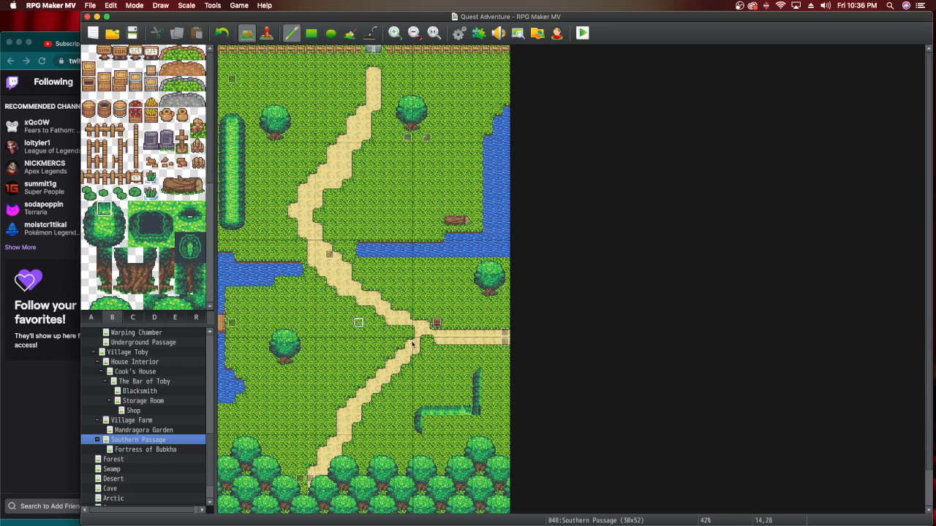
{"action": "left_click", "coordinate": [484, 372]}
{"action": "left_click", "coordinate": [496, 371]}
{"action": "left_click", "coordinate": [118, 212]}
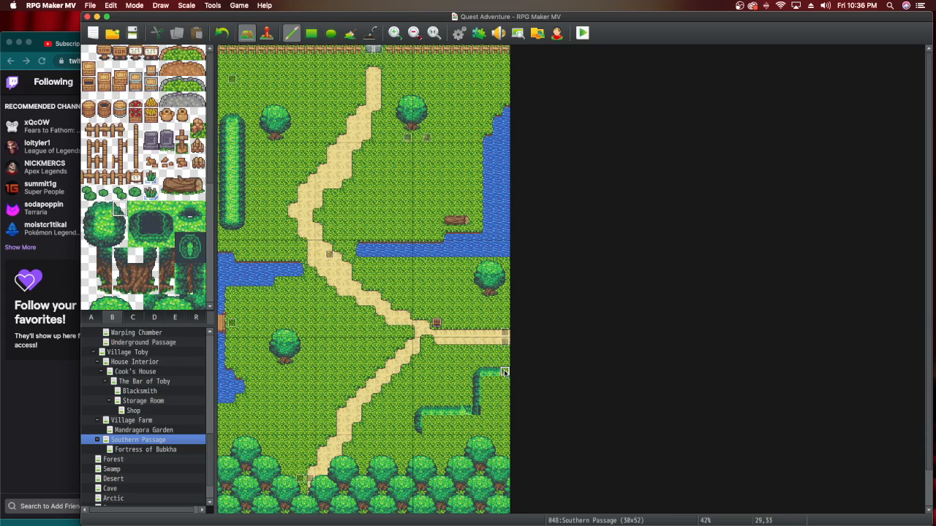
{"action": "left_click", "coordinate": [120, 224]}
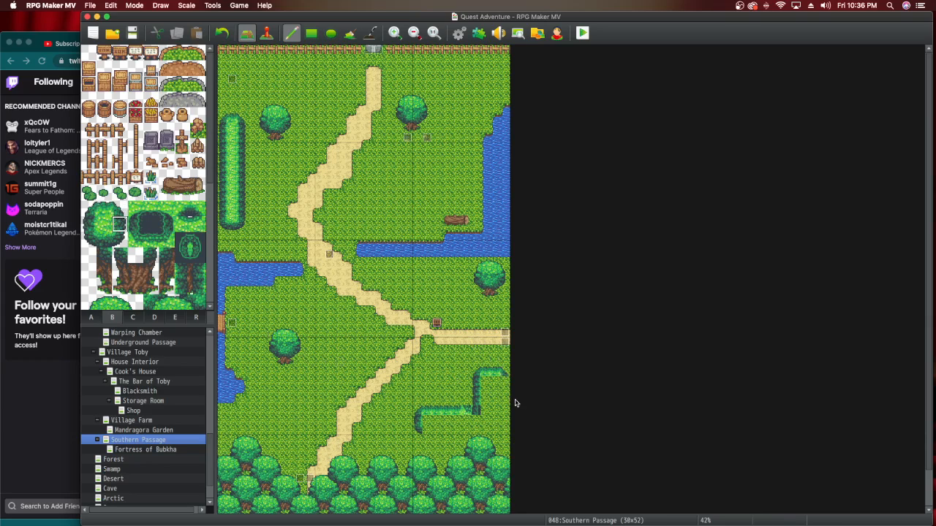
{"action": "left_click_drag", "start_coordinate": [504, 393], "coordinate": [504, 421]}
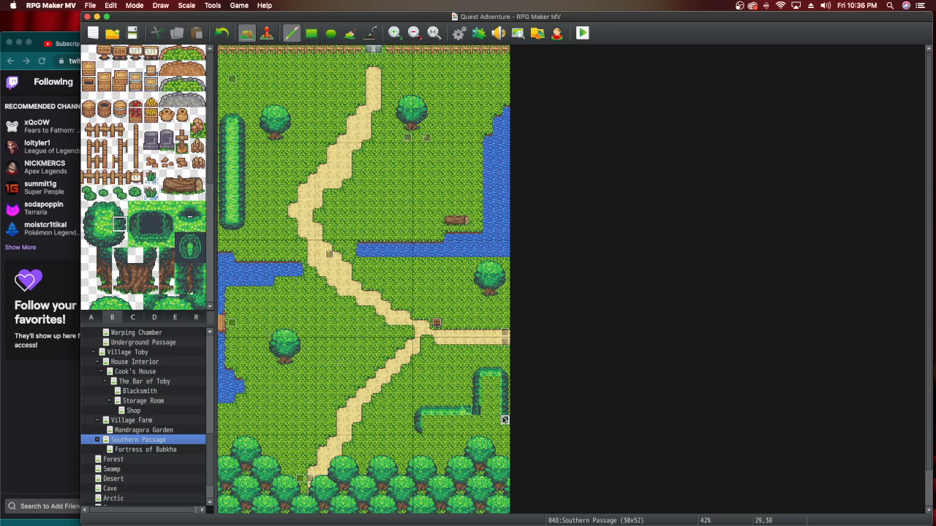
{"action": "left_click", "coordinate": [120, 239]}
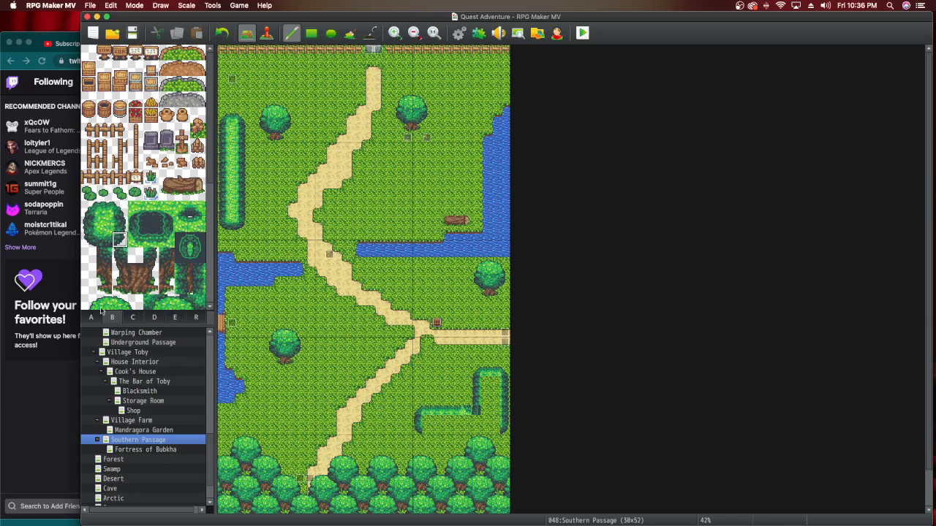
Complete the L-shaped canopy with bottom-edge tiles along row 39, centre tiles inside, and the leafy inner-corner tile at the bend, 26,37.
{"action": "left_click", "coordinate": [106, 242]}
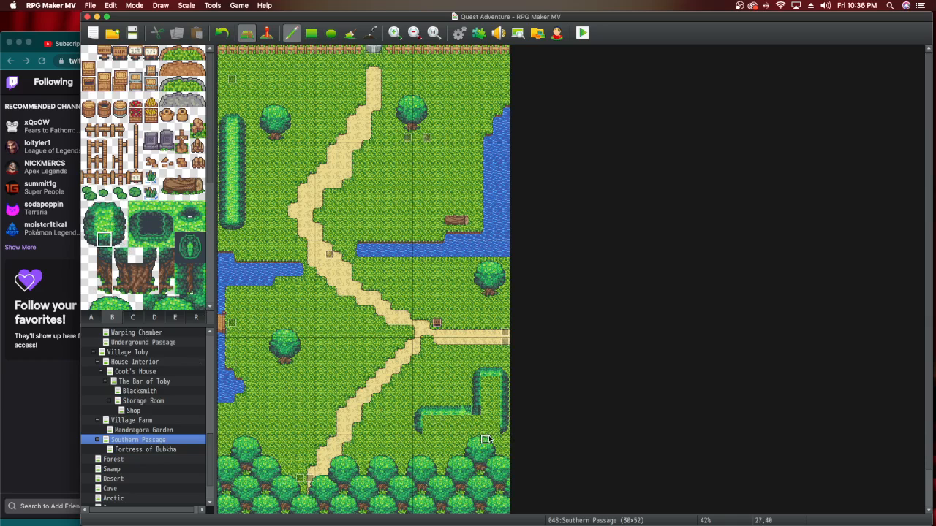
{"action": "left_click_drag", "start_coordinate": [495, 431], "coordinate": [435, 430]}
{"action": "left_click", "coordinate": [104, 224]}
{"action": "mouse_move", "coordinate": [427, 421]}
{"action": "left_mouse_down"}
{"action": "mouse_move", "coordinate": [495, 421]}
{"action": "mouse_move", "coordinate": [494, 378]}
{"action": "mouse_move", "coordinate": [486, 415]}
{"action": "mouse_move", "coordinate": [420, 420]}
{"action": "left_mouse_up"}
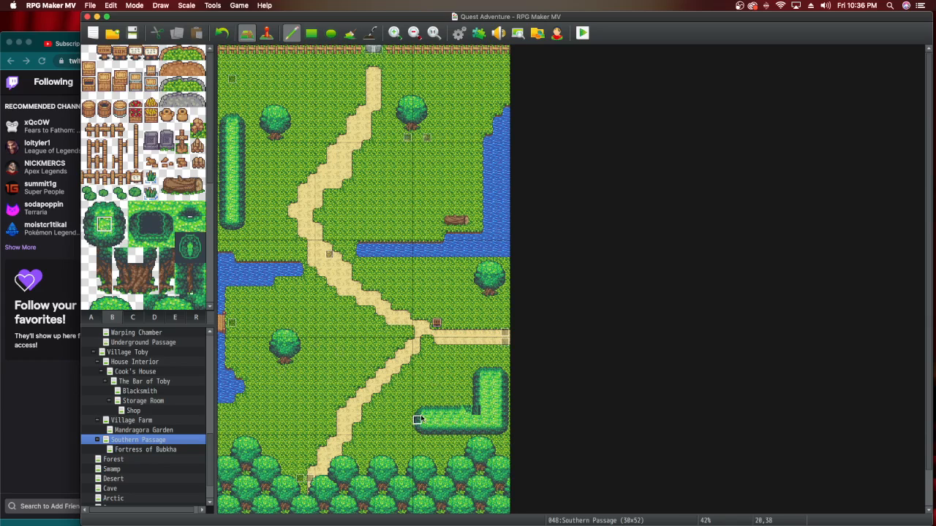
{"action": "left_click", "coordinate": [196, 223]}
{"action": "left_click", "coordinate": [475, 411]}
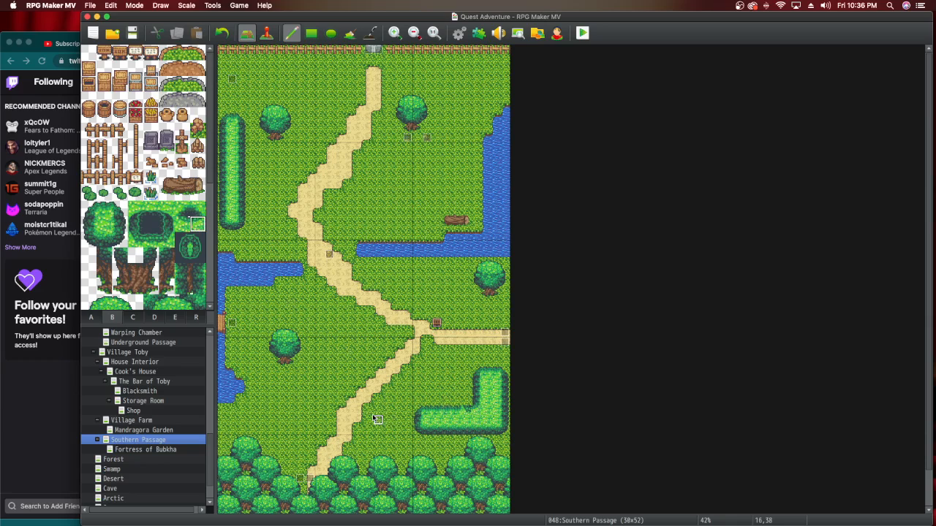
Place a complete 3x3 tree canopy against the map's western edge, just above the southern trees.
{"action": "left_click", "coordinate": [109, 212]}
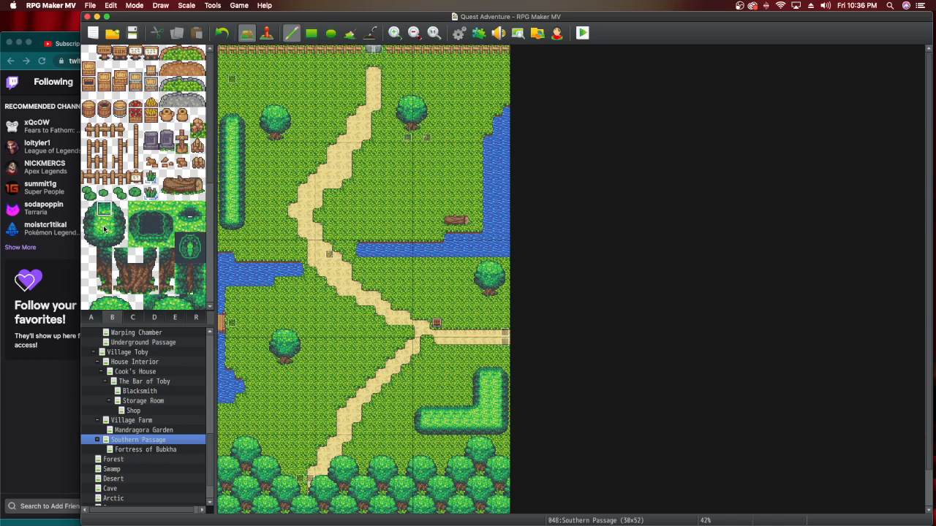
{"action": "left_click_drag", "start_coordinate": [87, 207], "coordinate": [120, 242]}
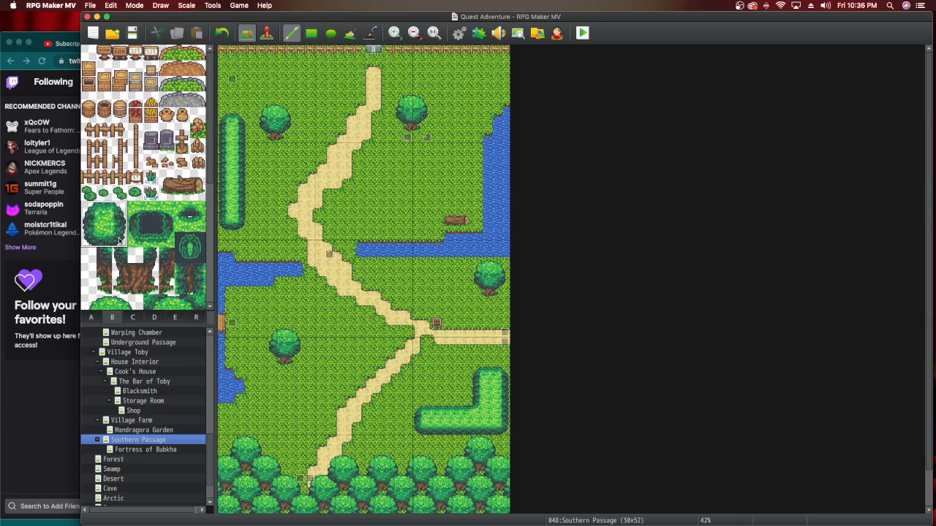
{"action": "left_click", "coordinate": [221, 416]}
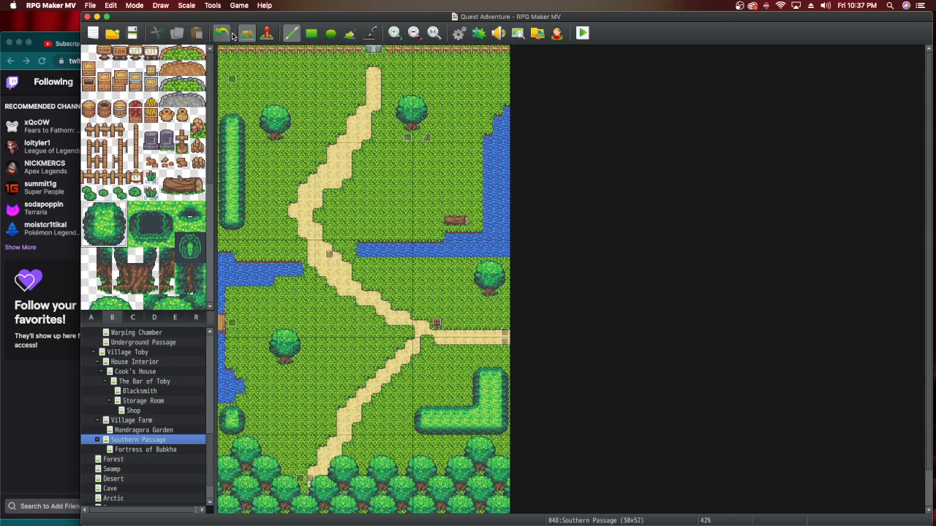
Inspect the contents of the event at 1,3 and close it without changes.
{"action": "left_click", "coordinate": [267, 33]}
{"action": "left_click", "coordinate": [232, 80]}
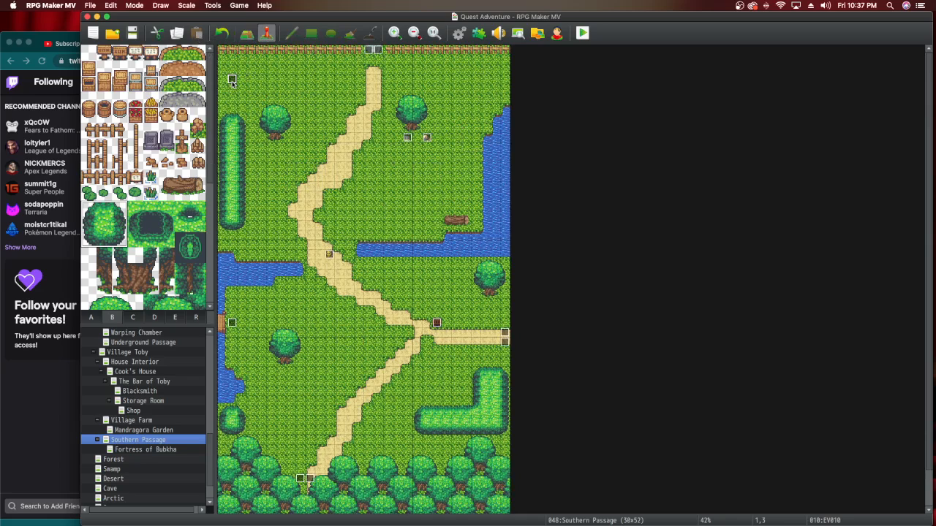
{"action": "double_click", "coordinate": [232, 81]}
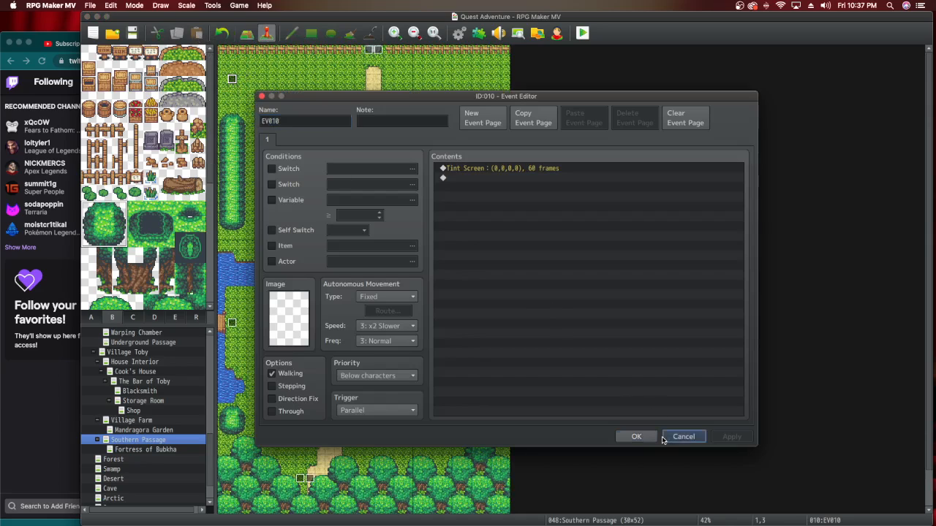
{"action": "left_click", "coordinate": [666, 437]}
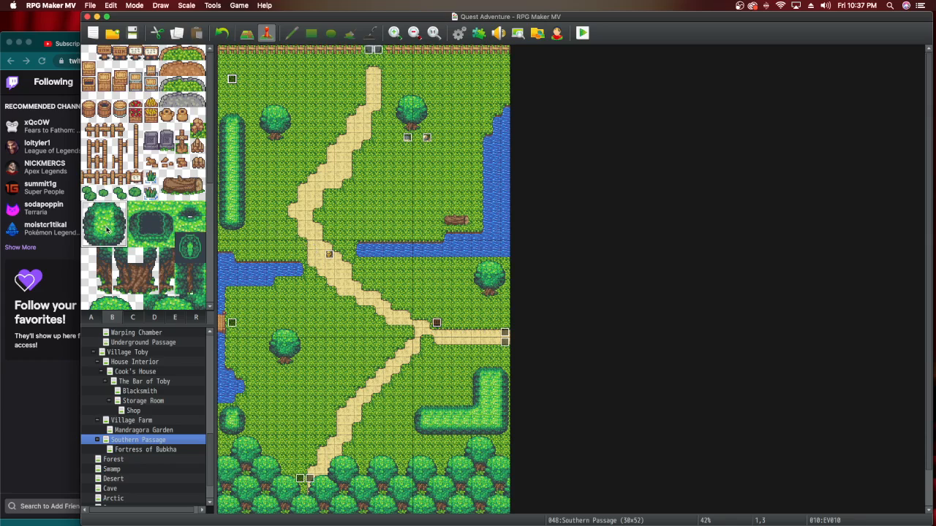
Return to map editing and paint canopy centre tiles north from 1,6 to row 2 and east of there in the northwestern corner.
{"action": "left_click", "coordinate": [108, 231]}
{"action": "key", "text": "F5"}
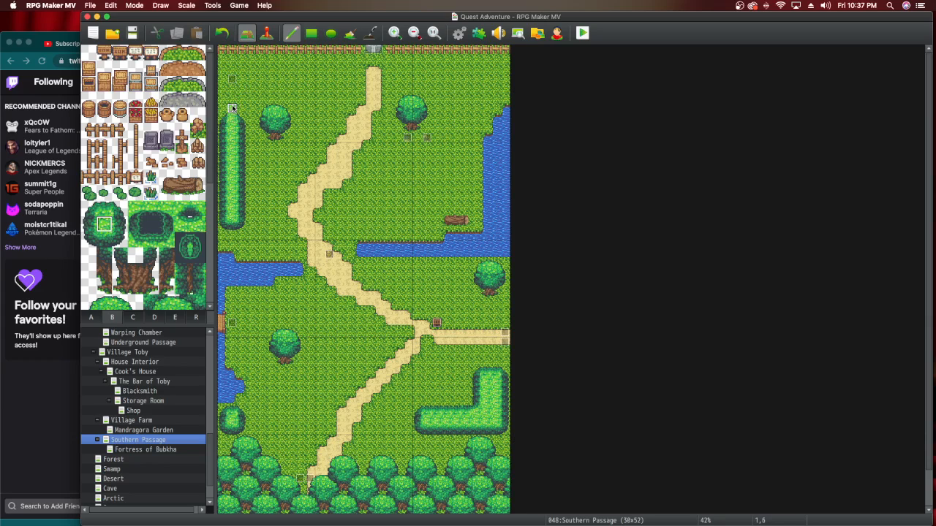
{"action": "mouse_move", "coordinate": [231, 109]}
{"action": "left_mouse_down"}
{"action": "mouse_move", "coordinate": [251, 78]}
{"action": "mouse_move", "coordinate": [270, 69]}
{"action": "mouse_move", "coordinate": [229, 71]}
{"action": "left_mouse_up"}
Outline the northwestern canopy with left-edge tiles up column 0, the upper-left corner at 0,1 and top-edge tiles through 6,1.
{"action": "left_click", "coordinate": [88, 226]}
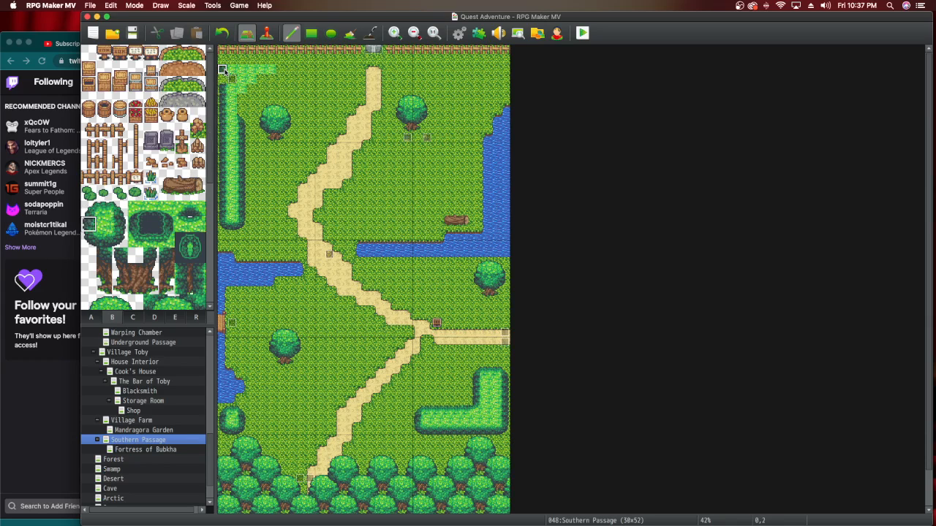
{"action": "left_click", "coordinate": [105, 210]}
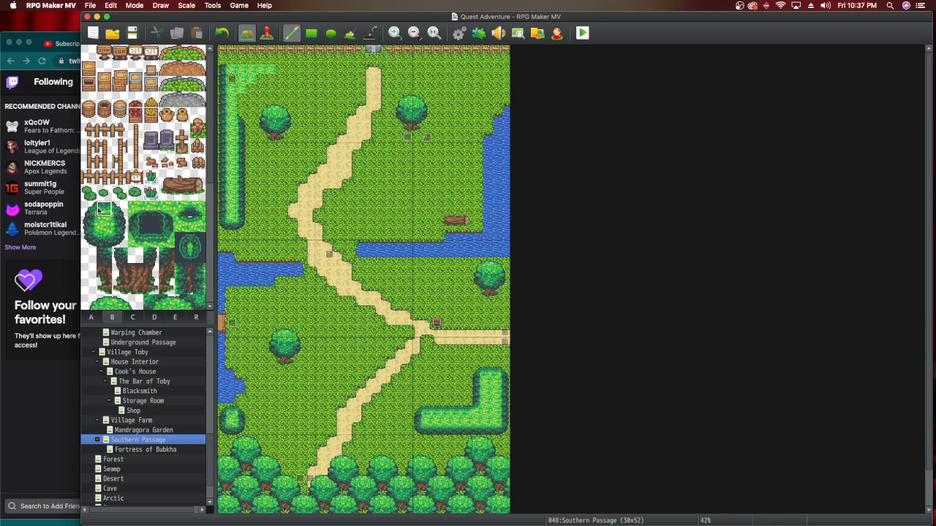
{"action": "left_click", "coordinate": [89, 209]}
{"action": "left_click", "coordinate": [104, 209]}
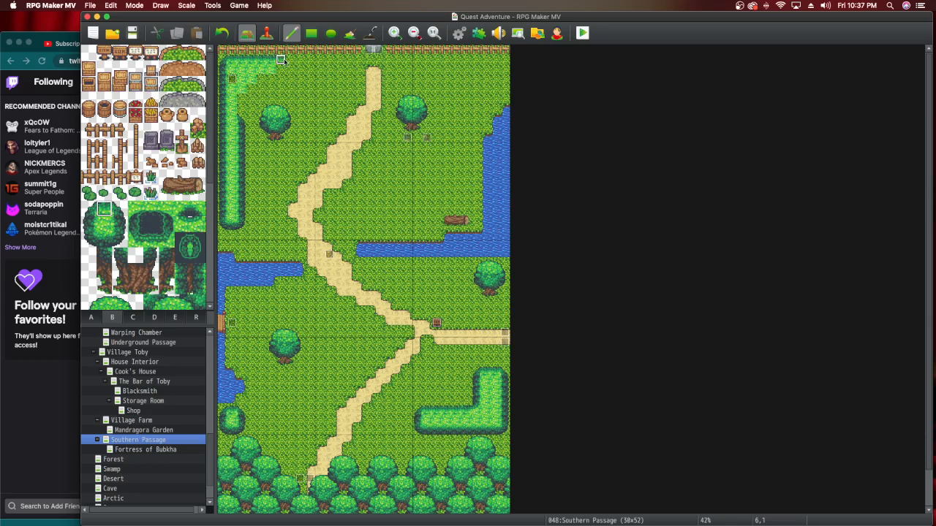
Close the northwestern canopy's east end along column 7 down to the lower-right corner at 7,4, and run its bottom edge west to 3,4.
{"action": "left_click", "coordinate": [117, 208]}
{"action": "left_click", "coordinate": [120, 225]}
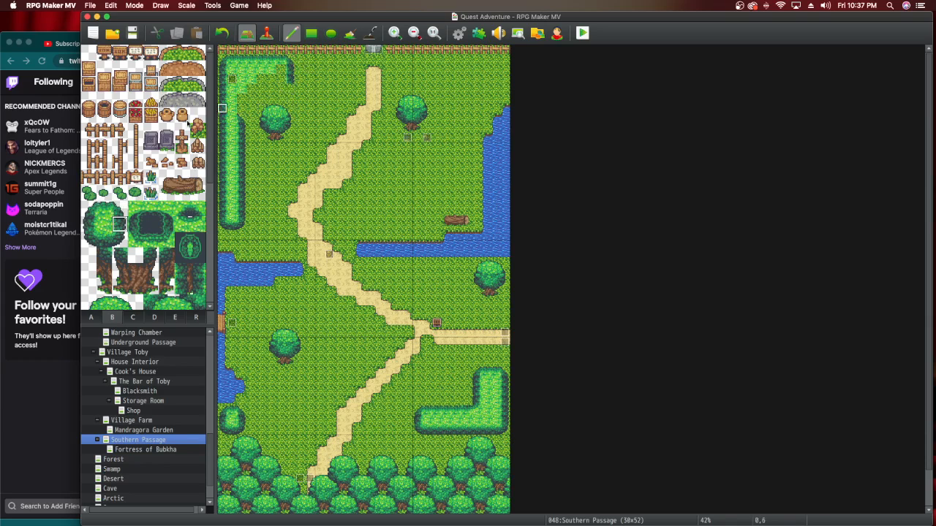
{"action": "left_click", "coordinate": [121, 239]}
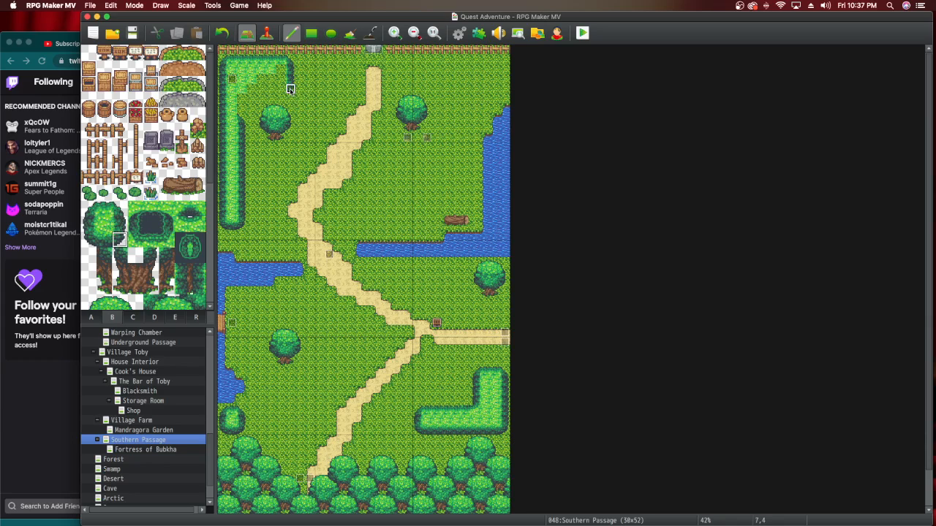
{"action": "left_click", "coordinate": [105, 241]}
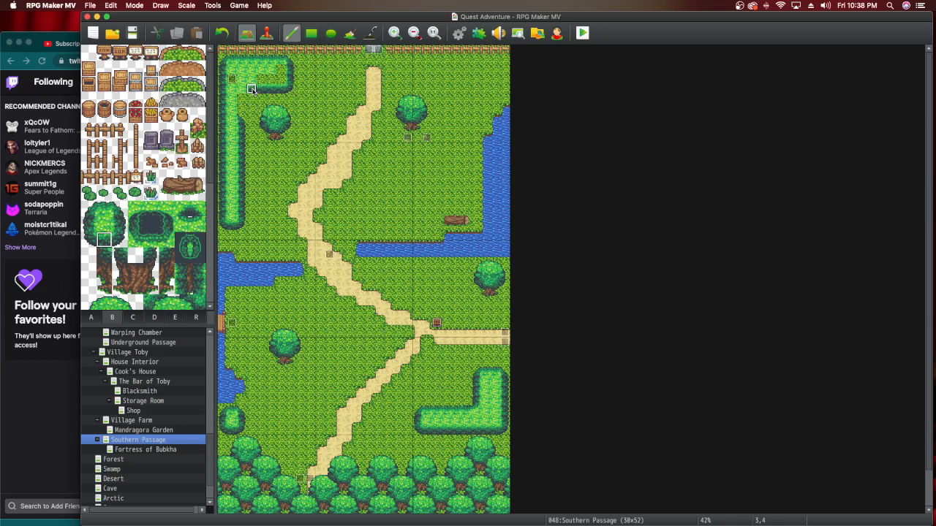
Finish the northwestern canopy with an inner-corner tile at the bend, the southward strip's right edge, and centre tiles in the remaining gaps.
{"action": "left_click", "coordinate": [184, 211]}
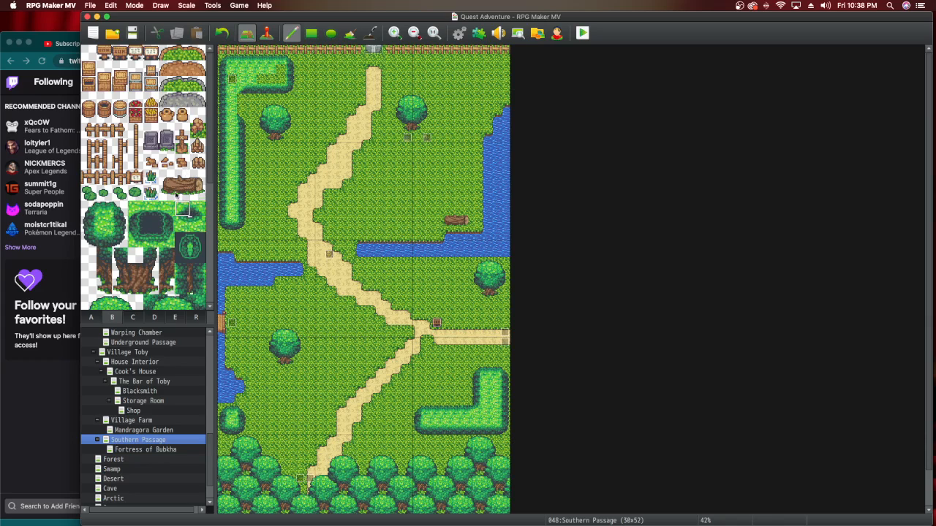
{"action": "left_click", "coordinate": [120, 225]}
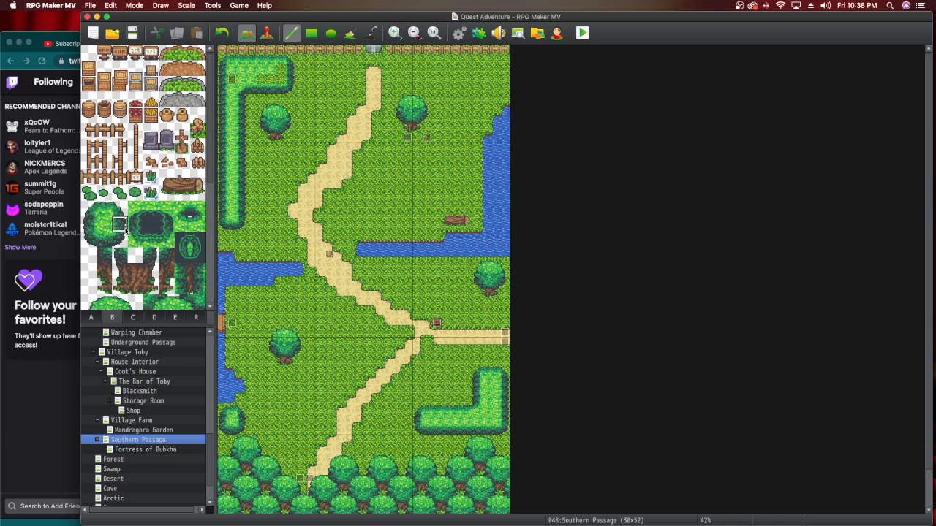
{"action": "left_click", "coordinate": [105, 226]}
{"action": "mouse_move", "coordinate": [271, 80]}
{"action": "left_mouse_down"}
{"action": "mouse_move", "coordinate": [262, 80]}
{"action": "mouse_move", "coordinate": [280, 71]}
{"action": "left_mouse_up"}
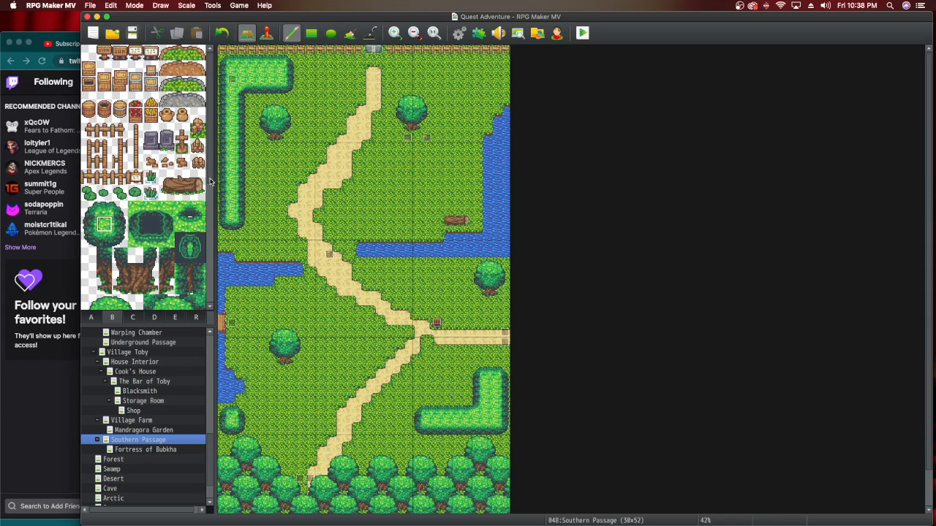
Place a cluster of barrels in the map's northeastern corner and save the project.
{"action": "left_click", "coordinate": [122, 117]}
{"action": "left_click", "coordinate": [495, 71]}
{"action": "left_click", "coordinate": [504, 71]}
{"action": "left_click", "coordinate": [504, 62]}
{"action": "left_click", "coordinate": [495, 61]}
{"action": "left_click", "coordinate": [484, 66]}
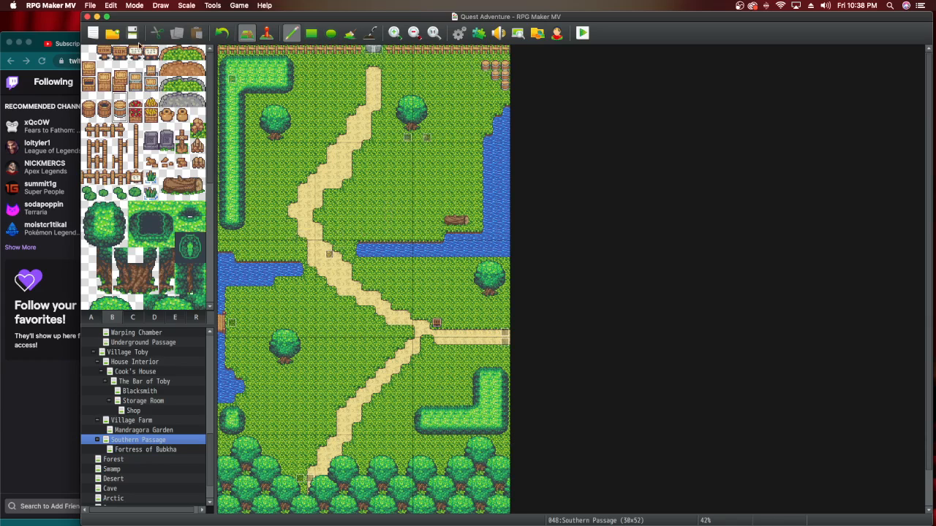
{"action": "left_click", "coordinate": [136, 33]}
Try to replace the northeastern barrels with grass and lay stone paving there, and undo both changes.
{"action": "scroll", "coordinate": [368, 322], "scroll_direction": "down", "scroll_amount": 2}
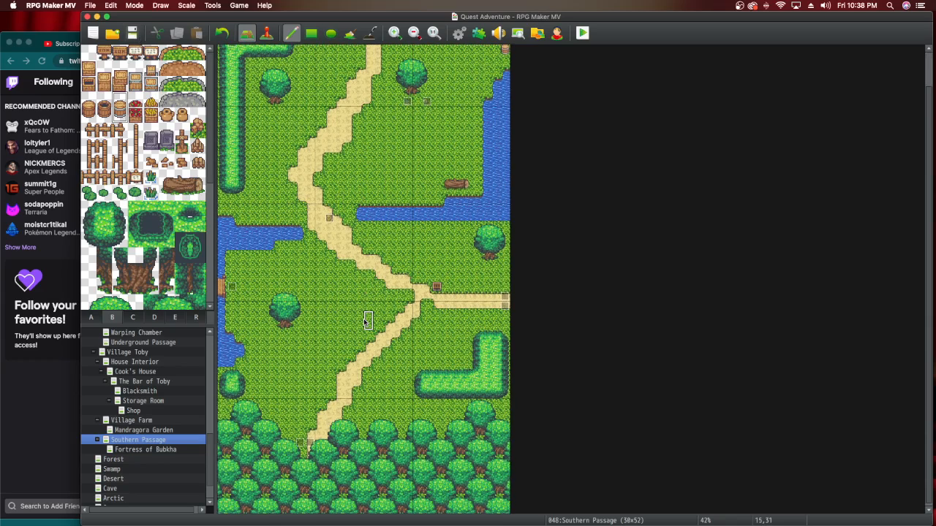
{"action": "scroll", "coordinate": [367, 321], "scroll_direction": "up", "scroll_amount": 2}
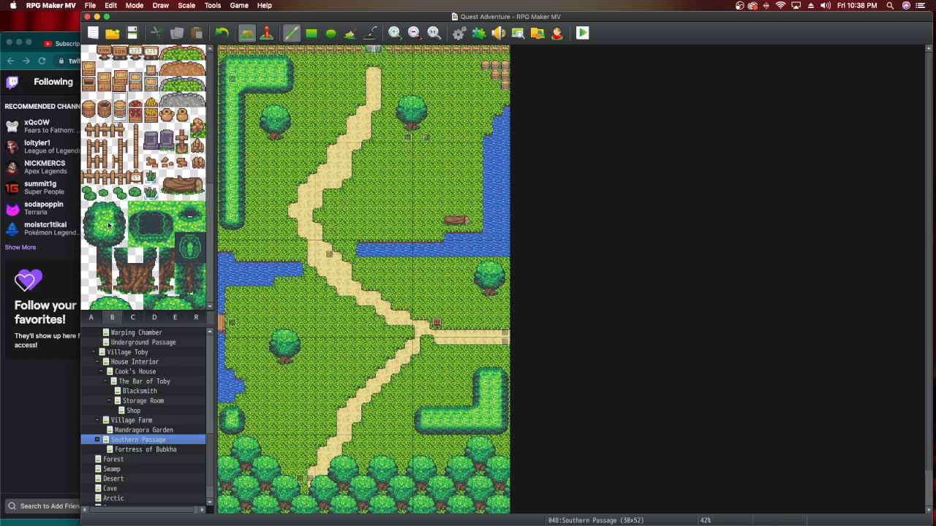
{"action": "left_click", "coordinate": [87, 319]}
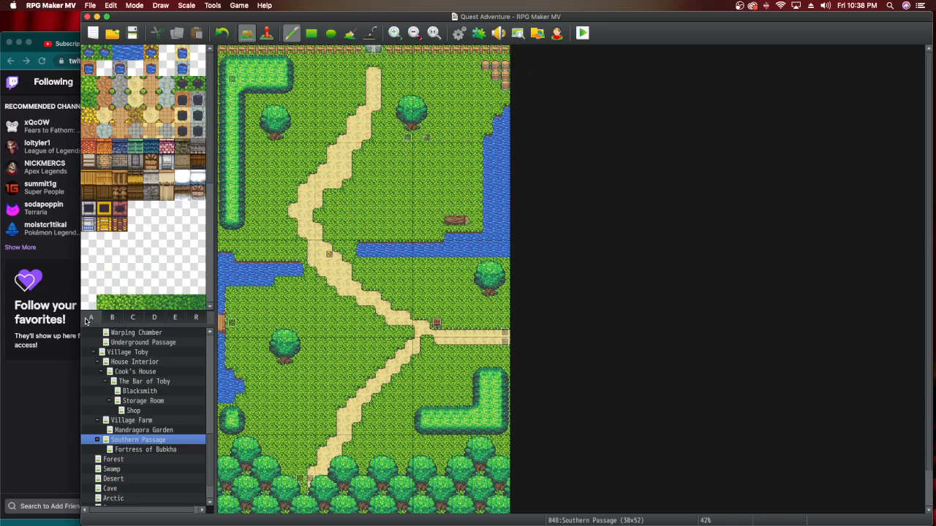
{"action": "left_click", "coordinate": [104, 301]}
{"action": "mouse_move", "coordinate": [485, 68]}
{"action": "left_mouse_down"}
{"action": "mouse_move", "coordinate": [505, 70]}
{"action": "mouse_move", "coordinate": [495, 82]}
{"action": "mouse_move", "coordinate": [506, 86]}
{"action": "mouse_move", "coordinate": [500, 69]}
{"action": "mouse_move", "coordinate": [483, 63]}
{"action": "mouse_move", "coordinate": [505, 63]}
{"action": "left_mouse_up"}
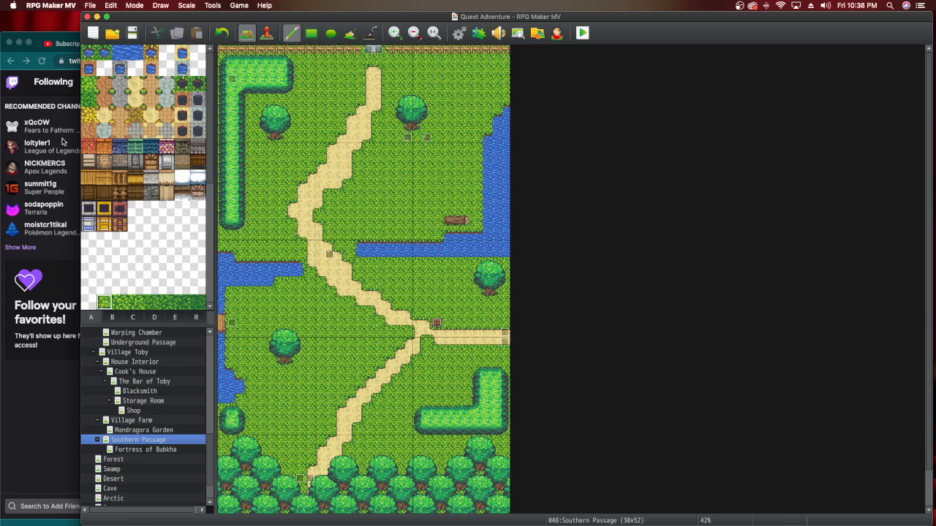
{"action": "left_click", "coordinate": [103, 131]}
{"action": "mouse_move", "coordinate": [505, 72]}
{"action": "left_mouse_down"}
{"action": "mouse_move", "coordinate": [484, 70]}
{"action": "mouse_move", "coordinate": [505, 79]}
{"action": "left_mouse_up"}
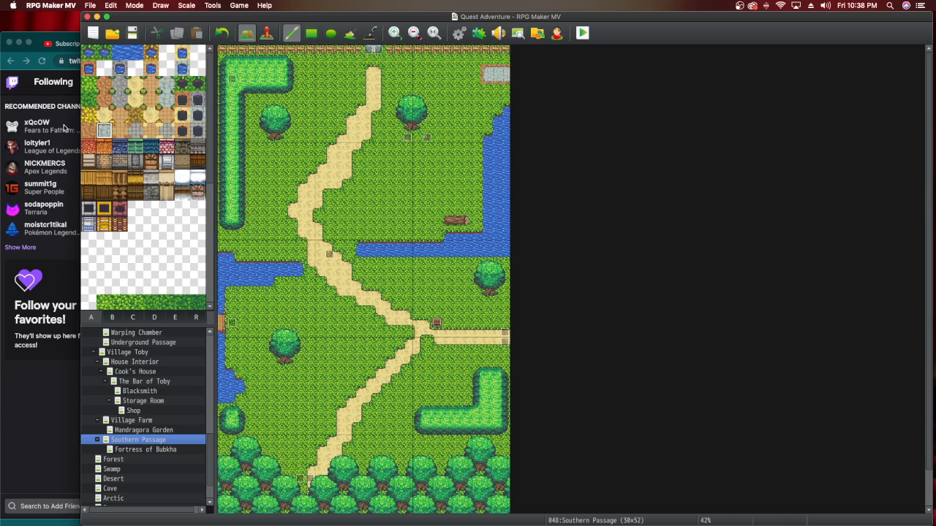
{"action": "left_click", "coordinate": [222, 32]}
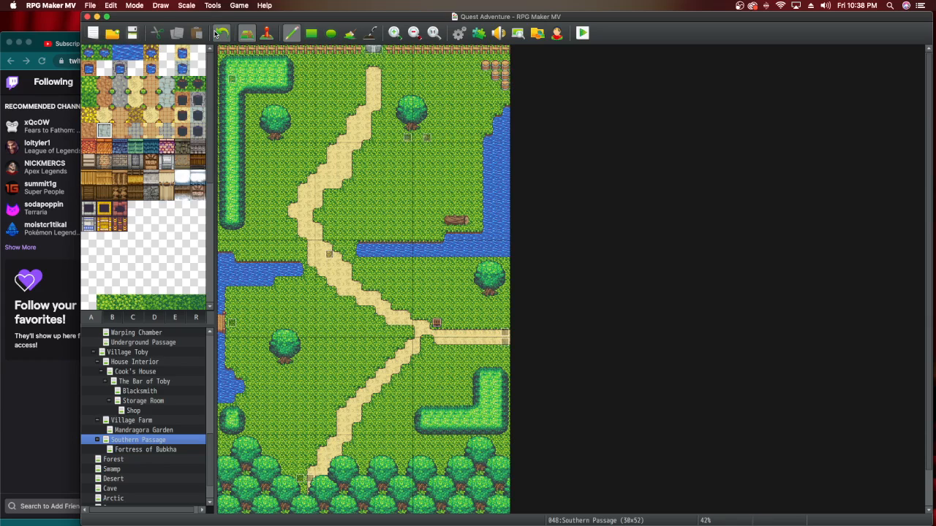
Save the project and place short wooden fence sections above and below the eastern road where it meets the map's edge.
{"action": "left_click", "coordinate": [133, 35]}
{"action": "scroll", "coordinate": [358, 343], "scroll_direction": "down", "scroll_amount": 2}
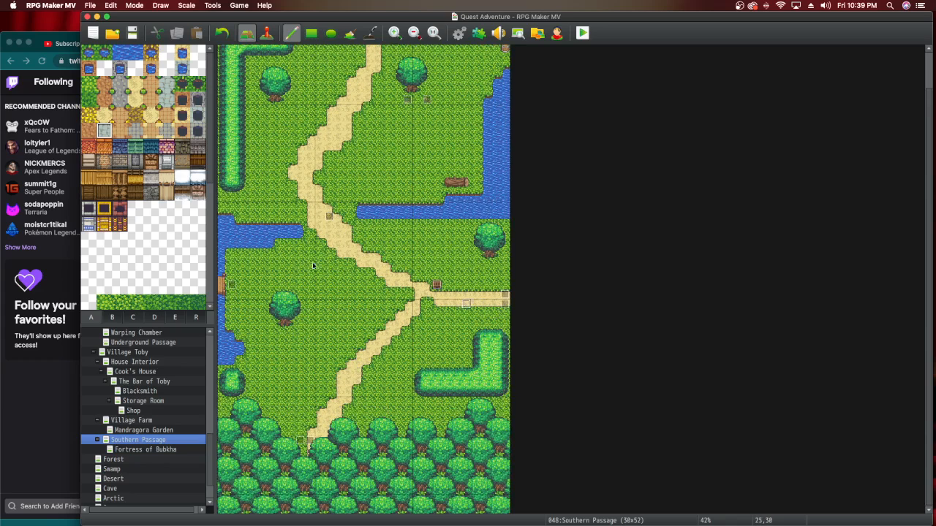
{"action": "left_click", "coordinate": [131, 317]}
{"action": "left_click", "coordinate": [115, 318]}
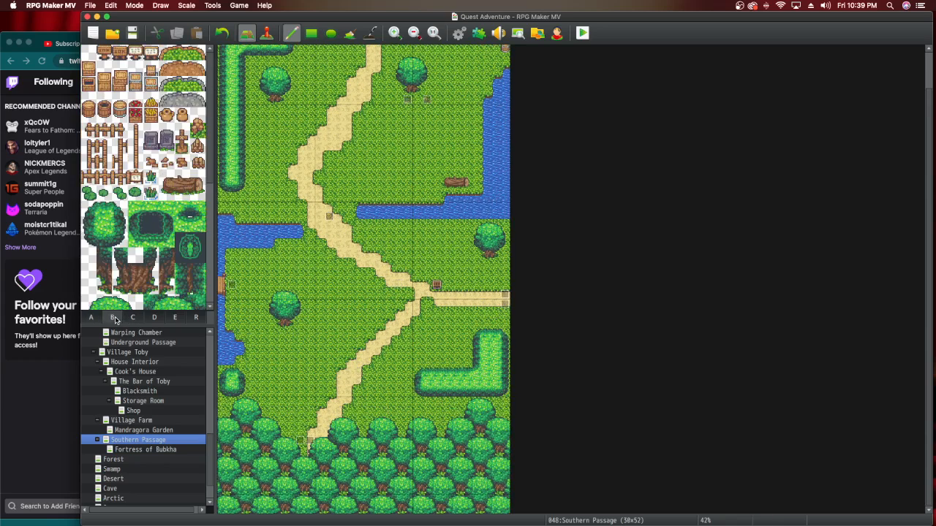
{"action": "left_click_drag", "start_coordinate": [121, 178], "coordinate": [93, 180]}
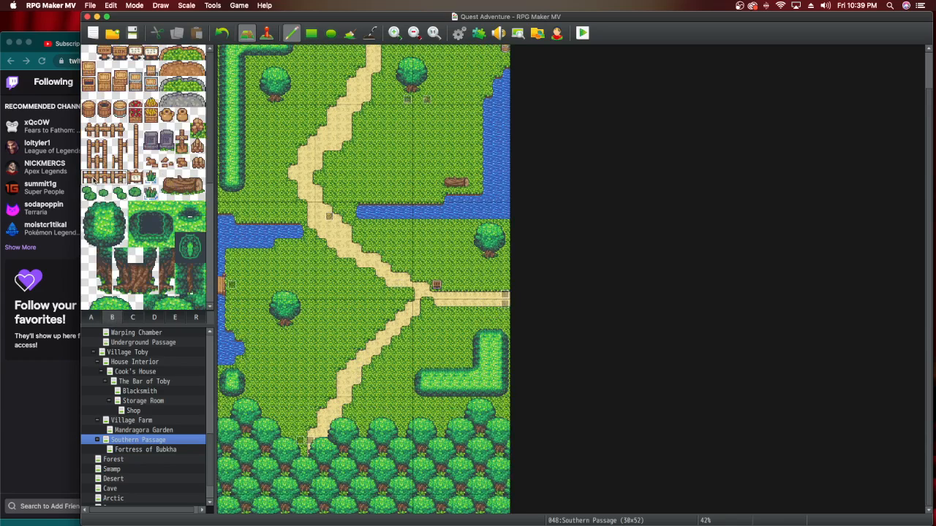
{"action": "left_click", "coordinate": [483, 285]}
{"action": "left_click", "coordinate": [483, 315]}
Open the sign event at the road fork to review its direction text, and close it.
{"action": "left_click", "coordinate": [266, 32]}
{"action": "left_click", "coordinate": [436, 286]}
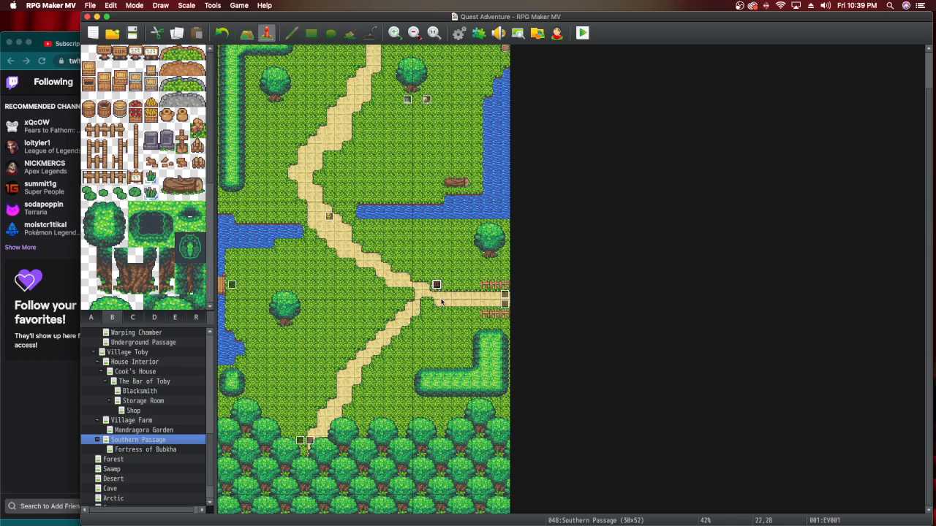
{"action": "key", "text": "Return"}
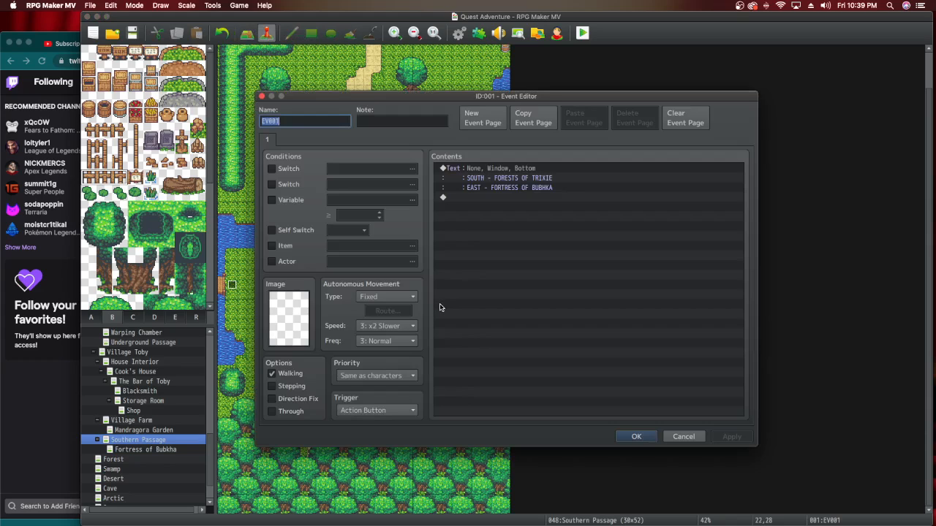
{"action": "left_click", "coordinate": [636, 436]}
Place a fallen log in the western stream and save the project.
{"action": "scroll", "coordinate": [302, 342], "scroll_direction": "up", "scroll_amount": 2}
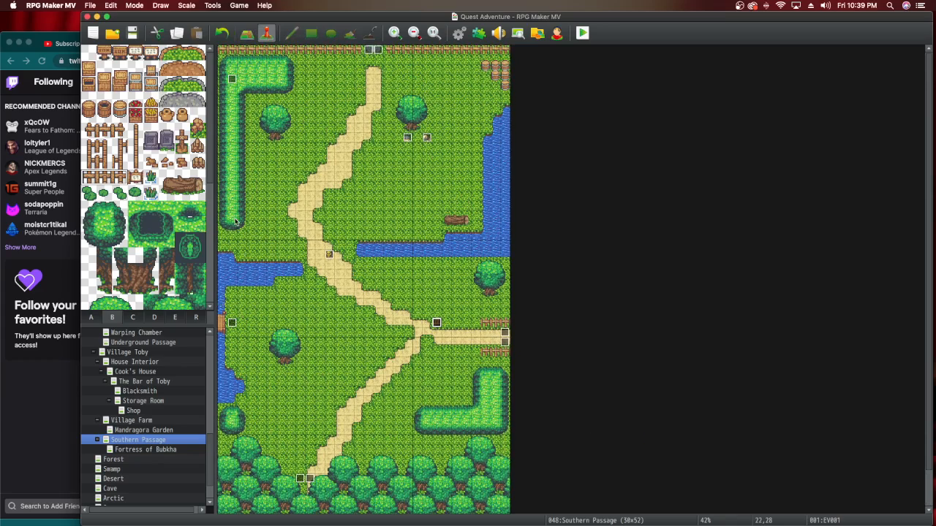
{"action": "left_click", "coordinate": [189, 189]}
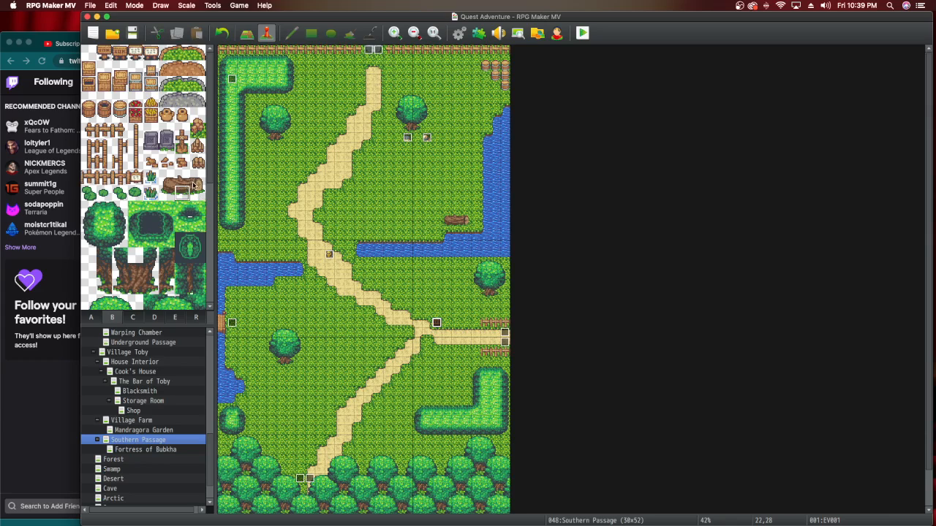
{"action": "left_click_drag", "start_coordinate": [170, 181], "coordinate": [195, 191]}
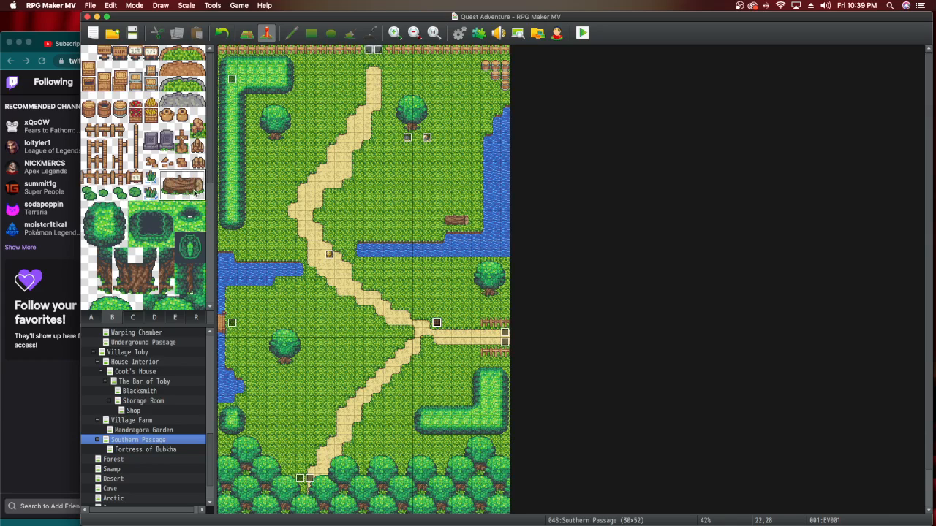
{"action": "left_click", "coordinate": [246, 32]}
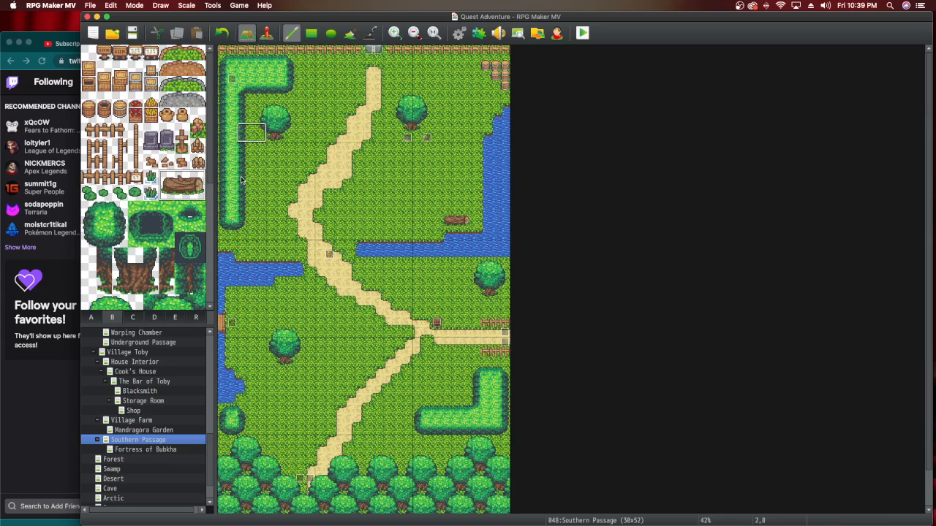
{"action": "left_click", "coordinate": [238, 266]}
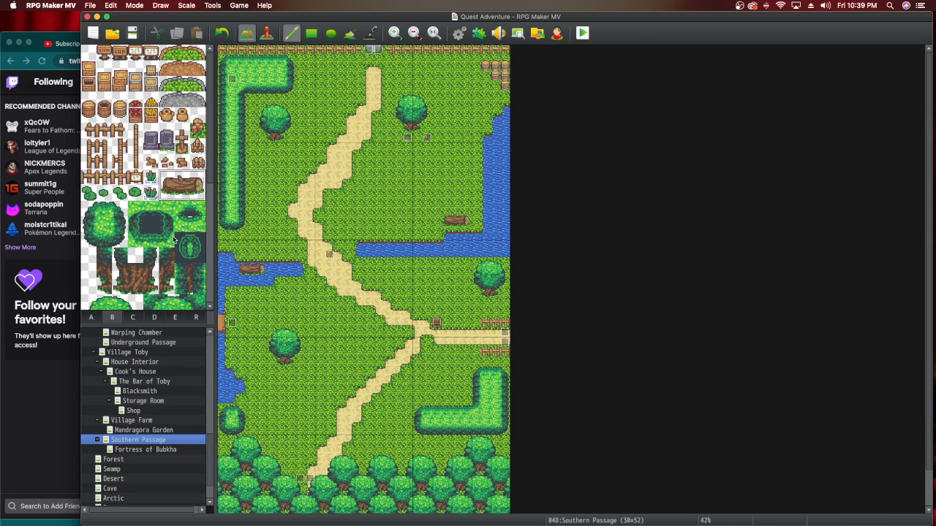
{"action": "left_click", "coordinate": [136, 30]}
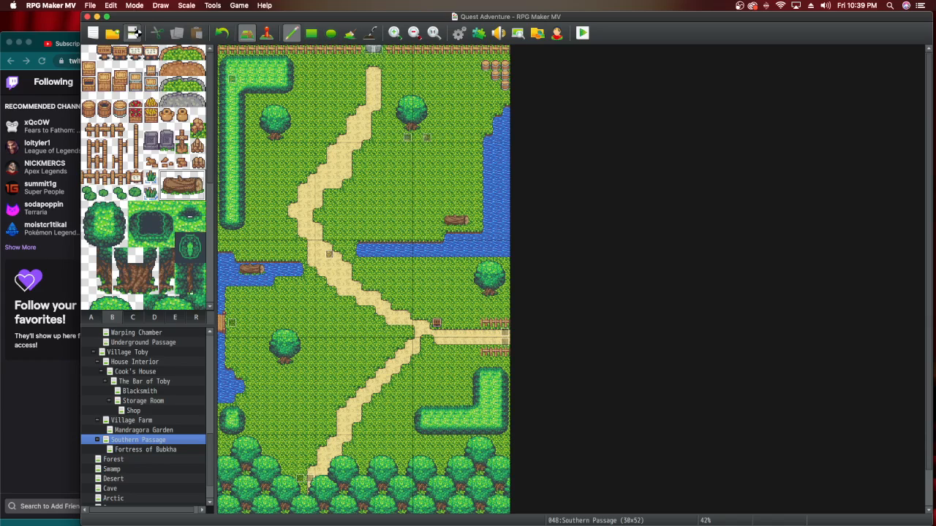
Place a crate beside the northeastern tree, add an open barrel to the northeastern barrel cluster, and save the project.
{"action": "left_click", "coordinate": [122, 79]}
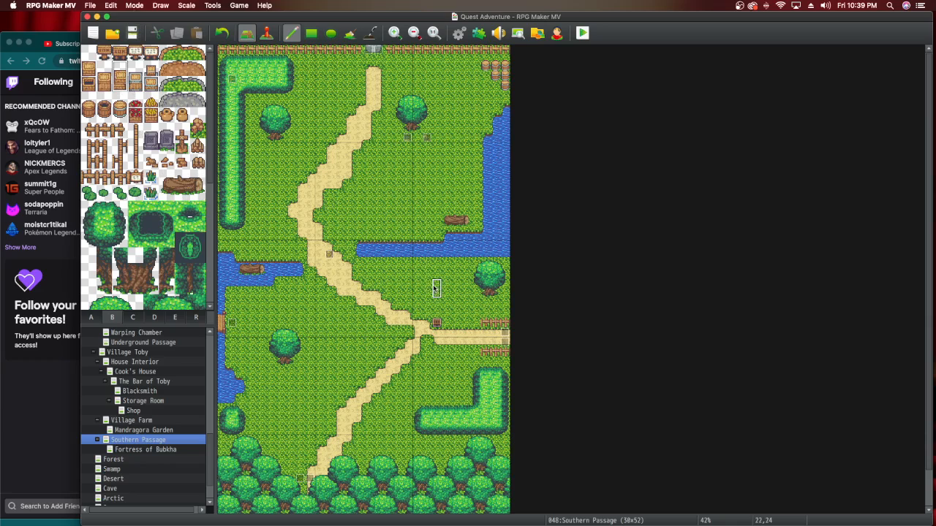
{"action": "left_click", "coordinate": [437, 122]}
{"action": "left_click", "coordinate": [99, 115]}
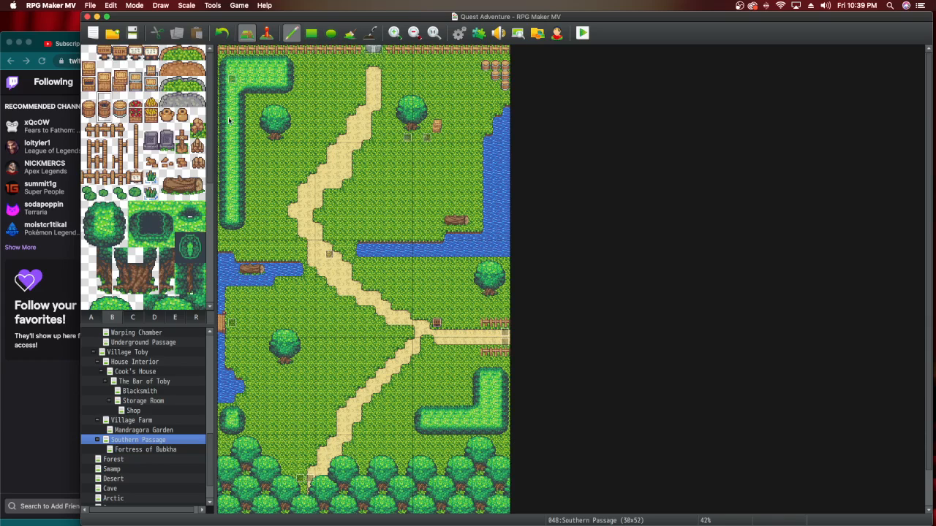
{"action": "left_click", "coordinate": [484, 77]}
{"action": "left_click", "coordinate": [132, 34]}
Scatter four small brown rock piles on the grass: one by the western bridge, two north of the fork, one in the southwest.
{"action": "left_click", "coordinate": [195, 129]}
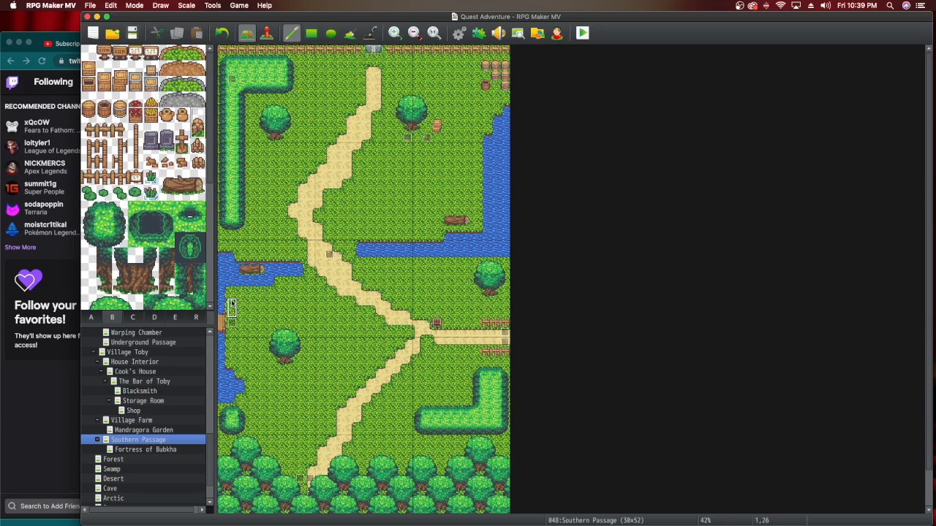
{"action": "left_click", "coordinate": [386, 269]}
{"action": "left_click", "coordinate": [443, 288]}
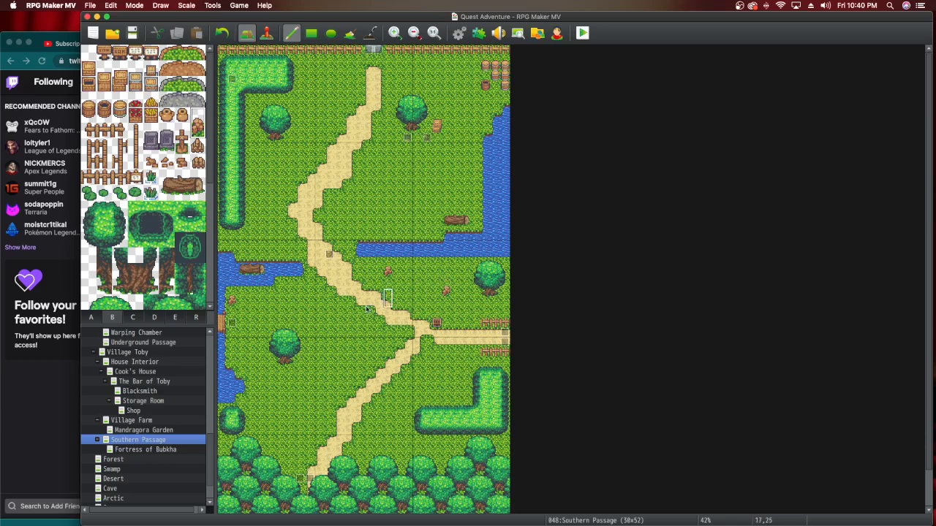
{"action": "left_click", "coordinate": [320, 374]}
Switch to event editing and select the Great Hornet event on the path.
{"action": "left_click", "coordinate": [266, 33]}
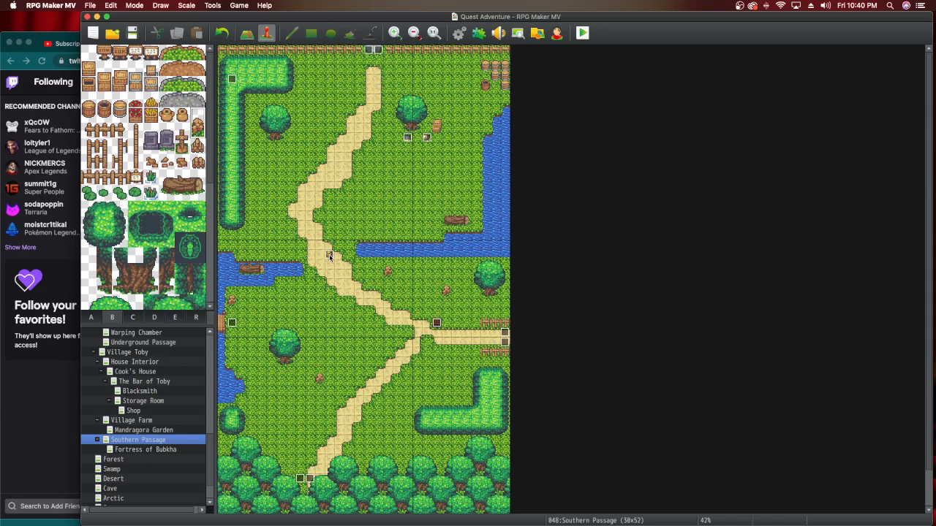
{"action": "scroll", "coordinate": [163, 420], "scroll_direction": "up", "scroll_amount": 2}
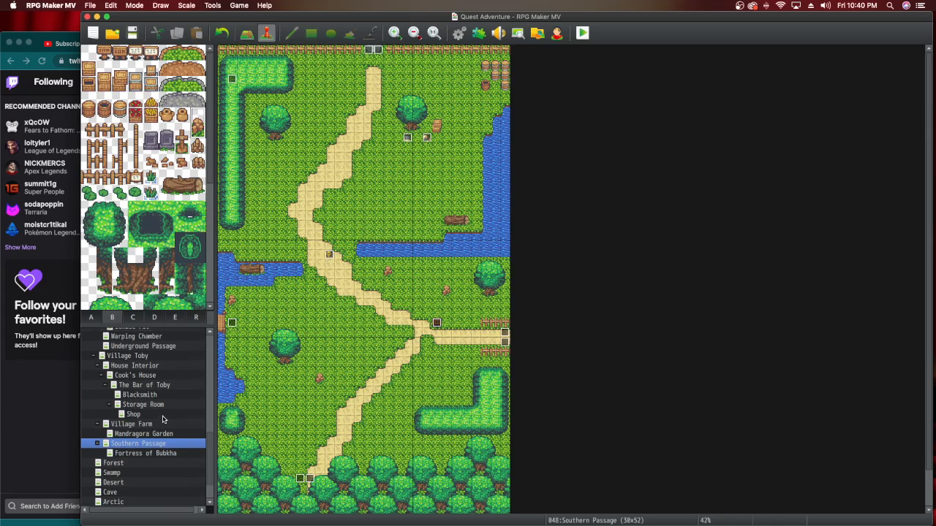
{"action": "scroll", "coordinate": [163, 420], "scroll_direction": "down", "scroll_amount": 4}
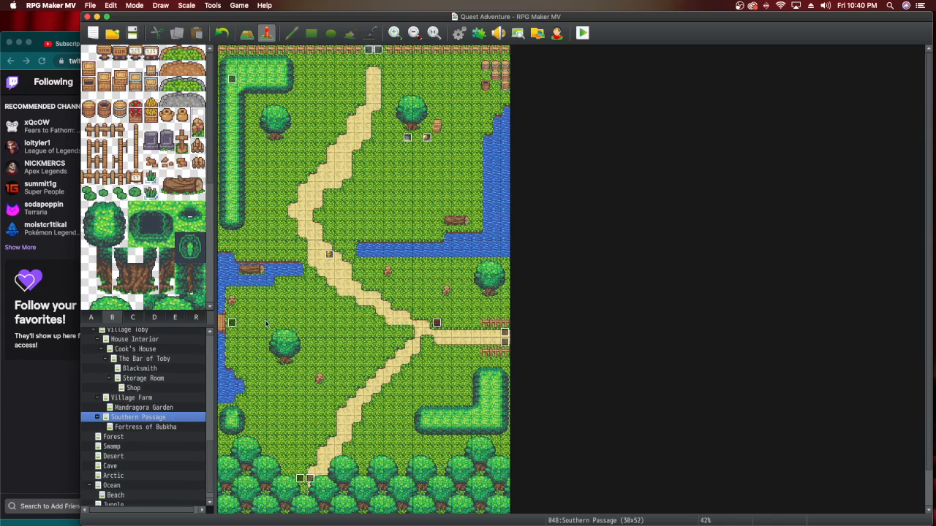
{"action": "left_click", "coordinate": [329, 256]}
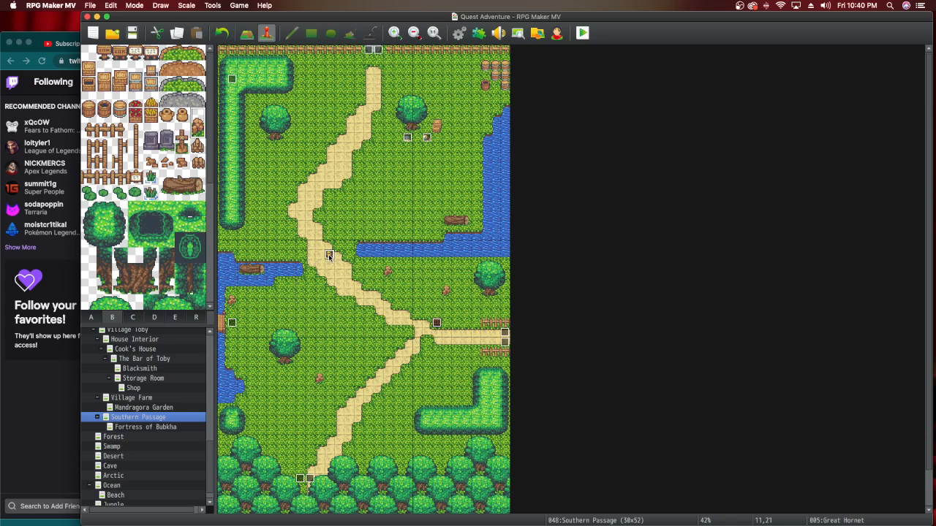
Switch to Finder's characters folder, preview the bee and buffalo sprites, and rename the buffalo file as $buffalo copy.png.
{"action": "left_click_drag", "start_coordinate": [292, 20], "coordinate": [293, 134]}
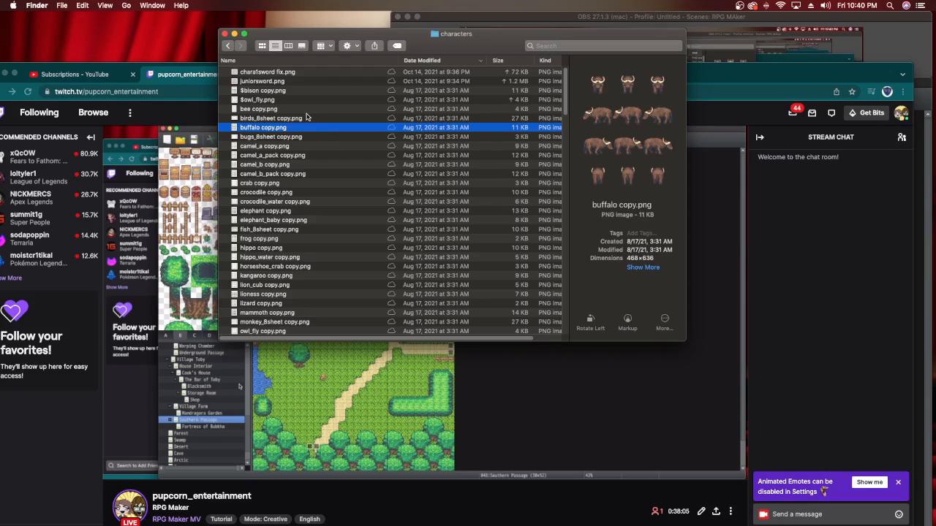
{"action": "key", "text": "Up"}
{"action": "key", "text": "Up"}
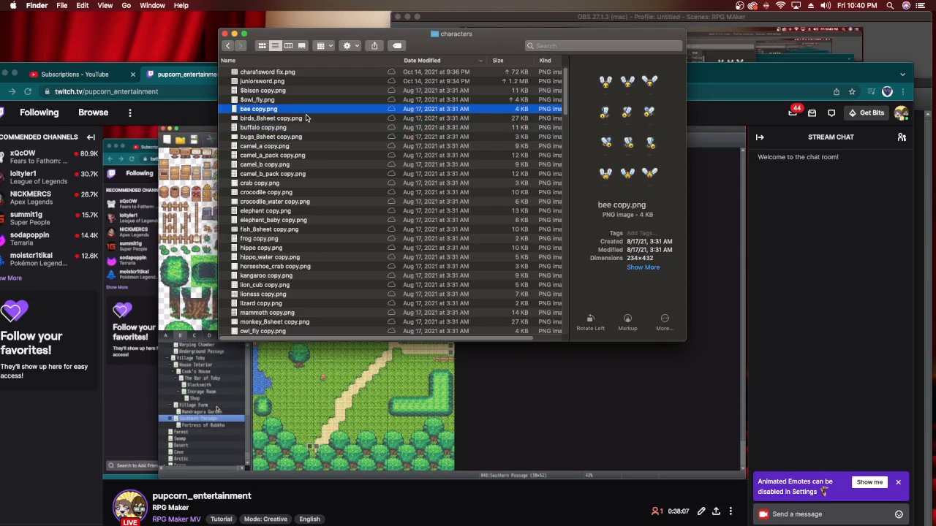
{"action": "left_click", "coordinate": [306, 127]}
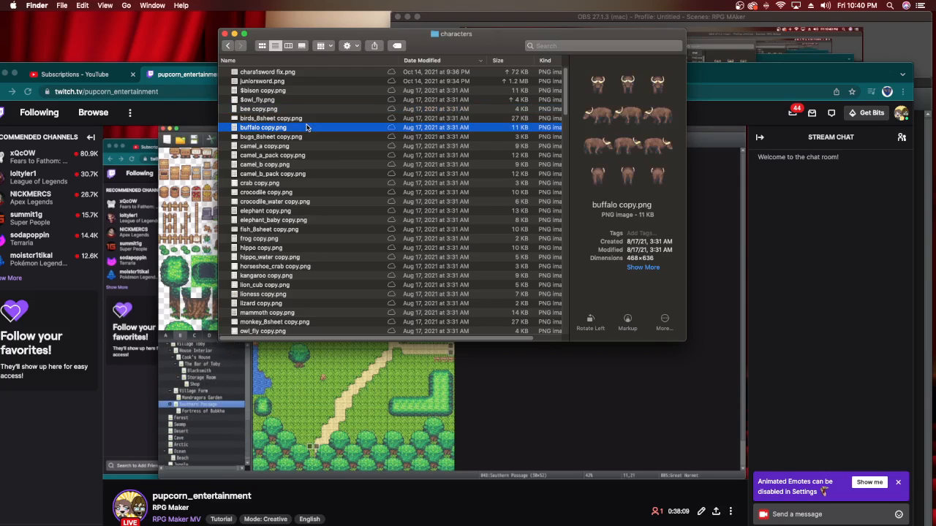
{"action": "left_click", "coordinate": [242, 129]}
{"action": "key", "text": "Right"}
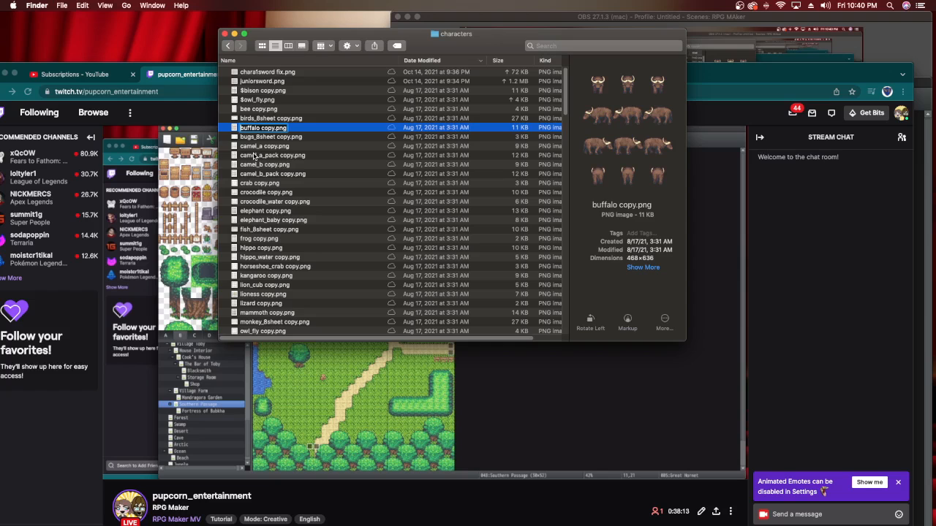
{"action": "type", "text": "$"}
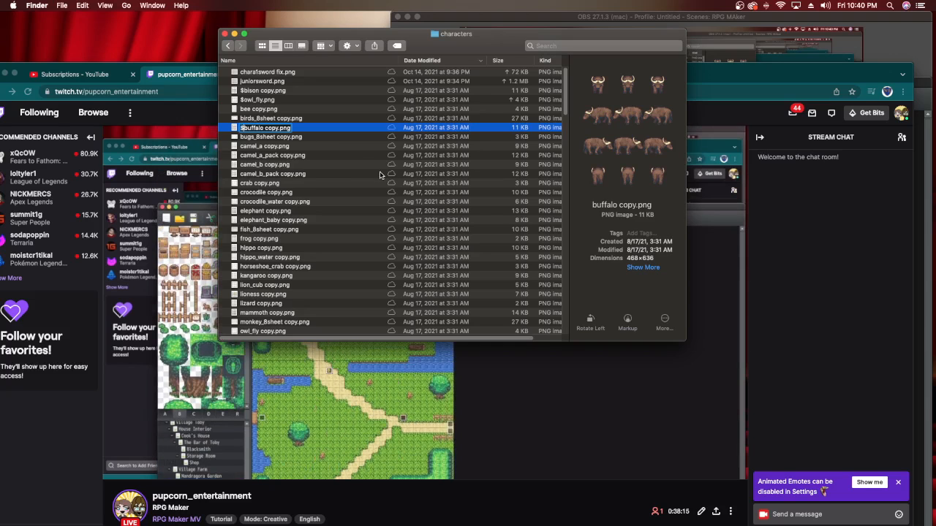
{"action": "left_click", "coordinate": [360, 165]}
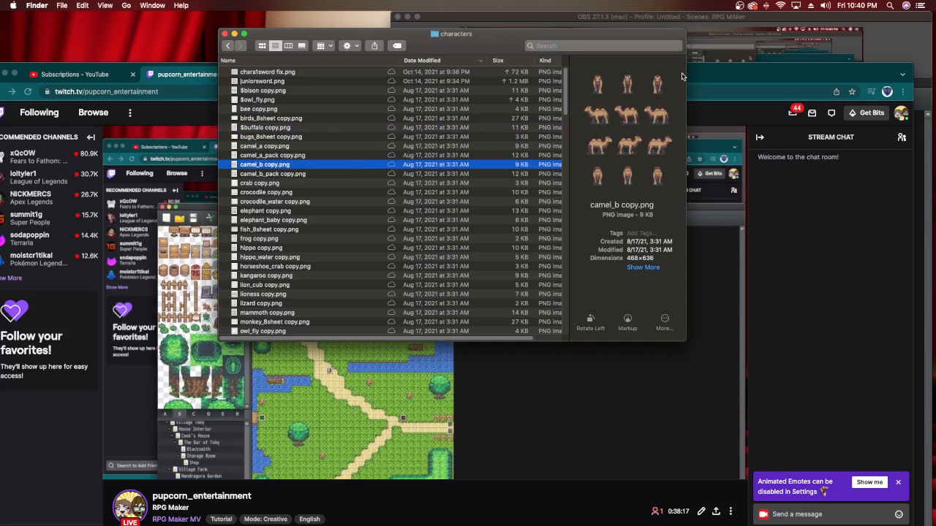
Move the characters folder window aside and return to RPG Maker MV, restoring its window to the top of the display.
{"action": "left_click_drag", "start_coordinate": [703, 79], "coordinate": [709, 128]}
{"action": "left_click_drag", "start_coordinate": [461, 45], "coordinate": [568, 27]}
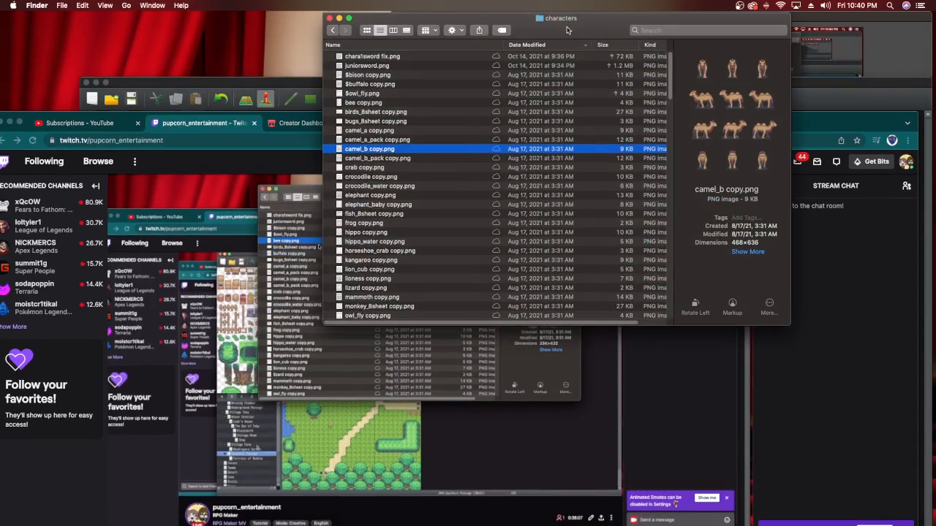
{"action": "left_click_drag", "start_coordinate": [307, 82], "coordinate": [293, 16]}
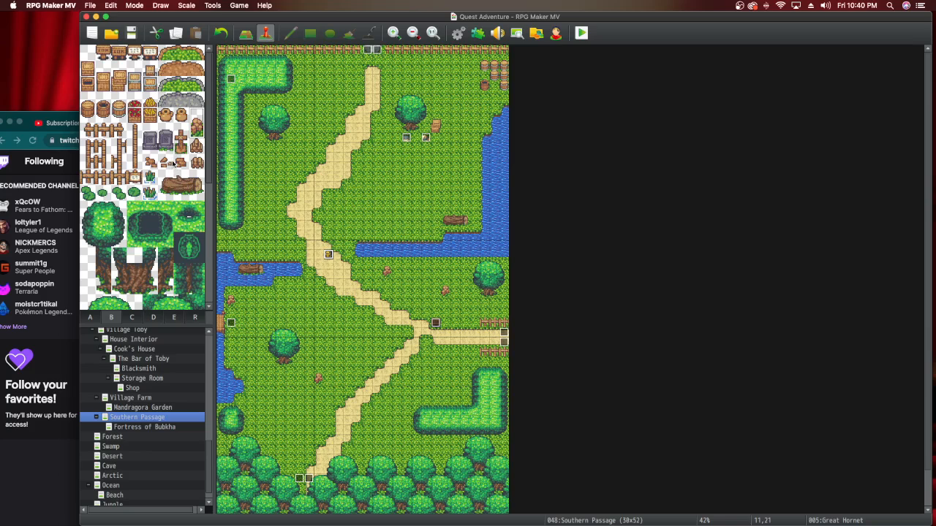
Copy the Save Fairy event from the Outside Junior's House map.
{"action": "scroll", "coordinate": [204, 250], "scroll_direction": "down", "scroll_amount": 1}
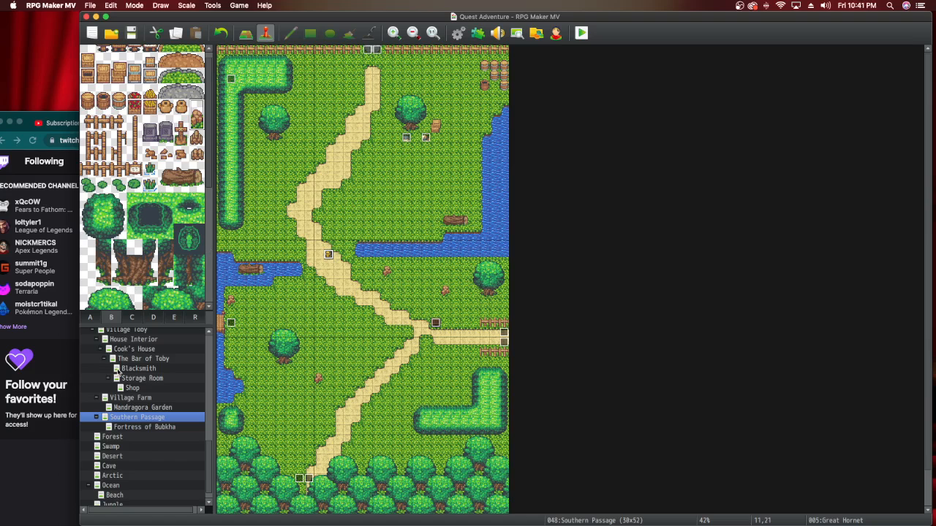
{"action": "scroll", "coordinate": [117, 373], "scroll_direction": "up", "scroll_amount": 10}
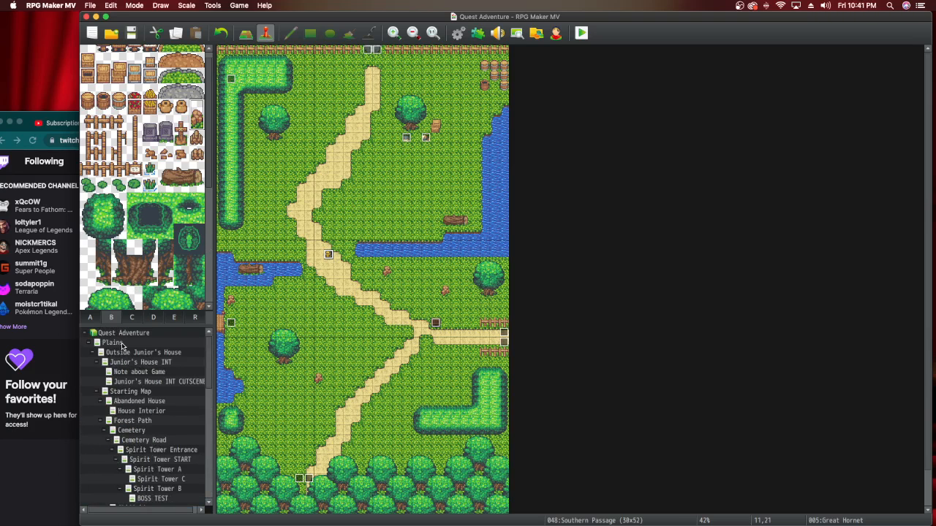
{"action": "right_click", "coordinate": [120, 345]}
{"action": "left_click", "coordinate": [117, 347]}
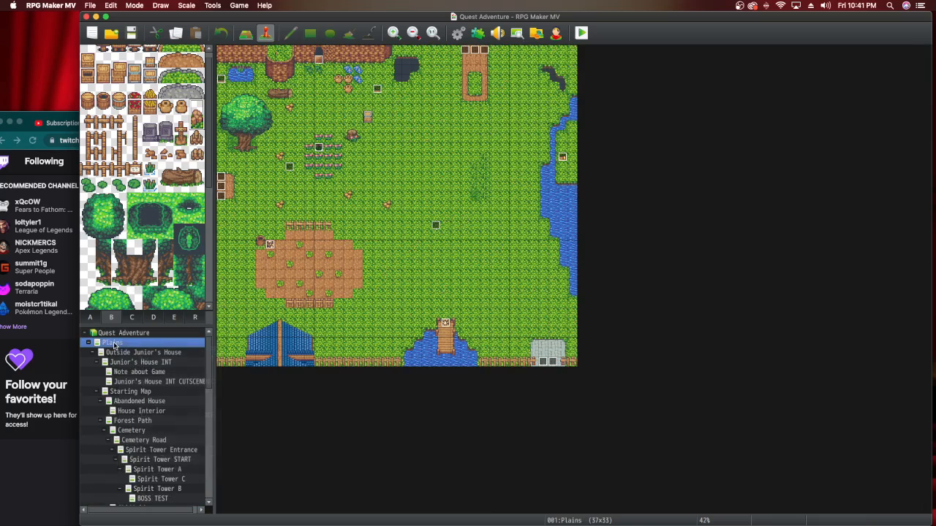
{"action": "left_click", "coordinate": [117, 353]}
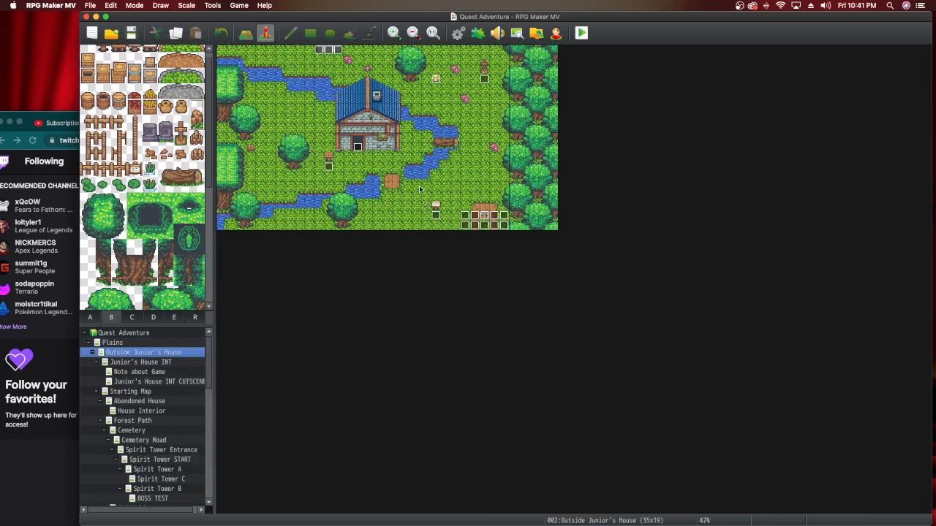
{"action": "right_click", "coordinate": [436, 82]}
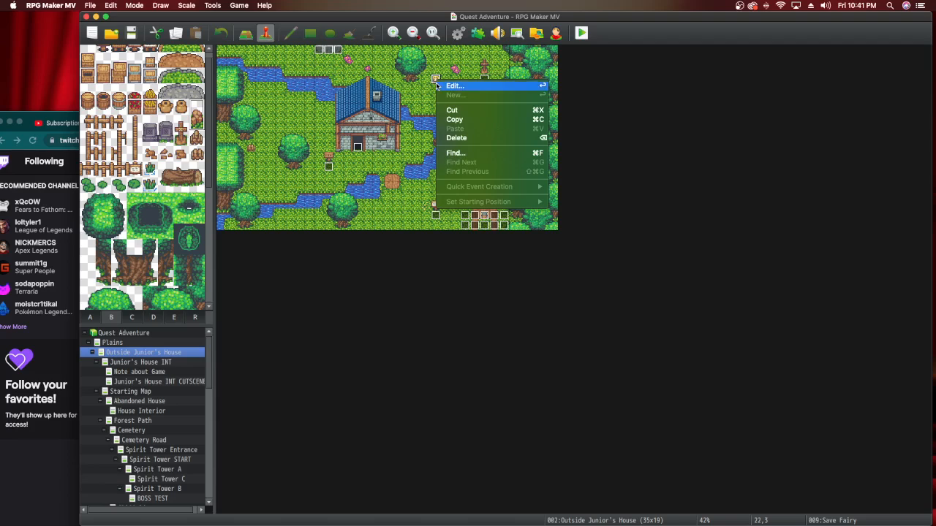
{"action": "left_click", "coordinate": [444, 119]}
Paste the Save Fairy event into Southern Passage at 24,27, northeast of the fork's sign, and save the project.
{"action": "scroll", "coordinate": [147, 473], "scroll_direction": "down", "scroll_amount": 6}
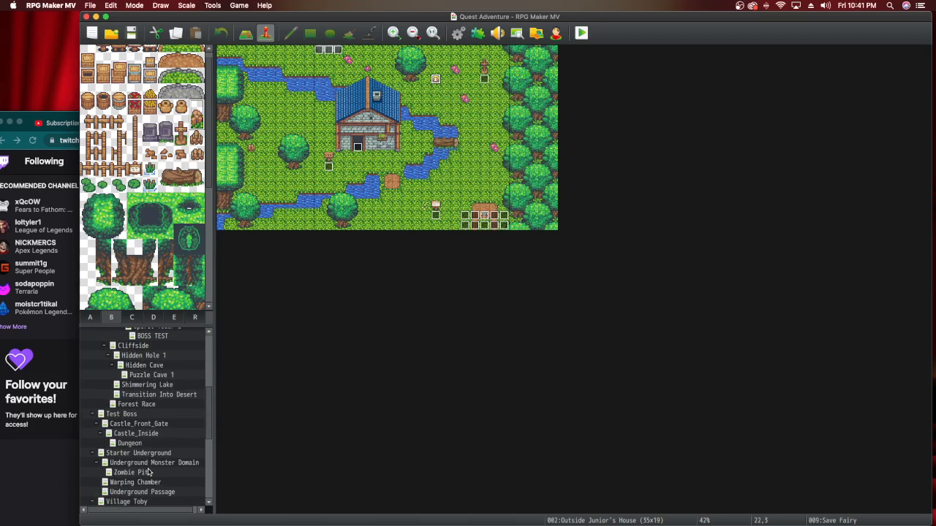
{"action": "scroll", "coordinate": [149, 476], "scroll_direction": "down", "scroll_amount": 5}
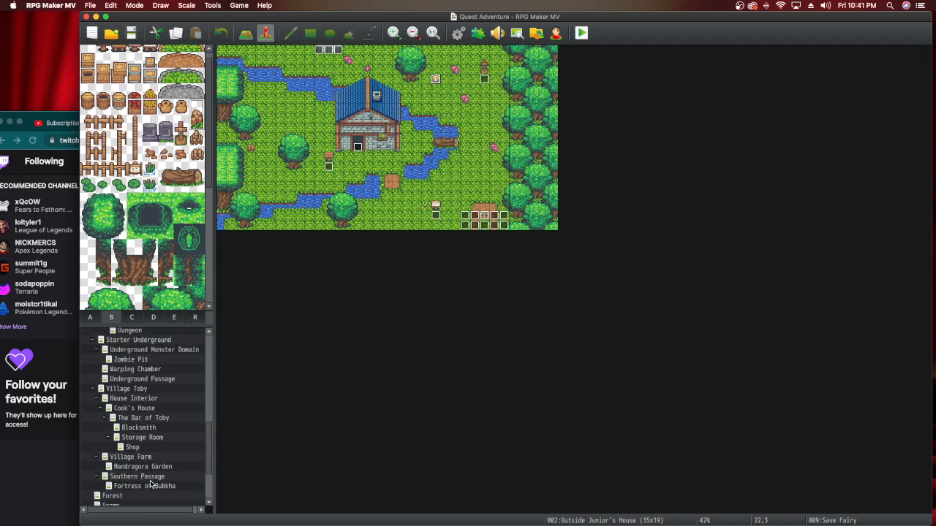
{"action": "left_click", "coordinate": [154, 477]}
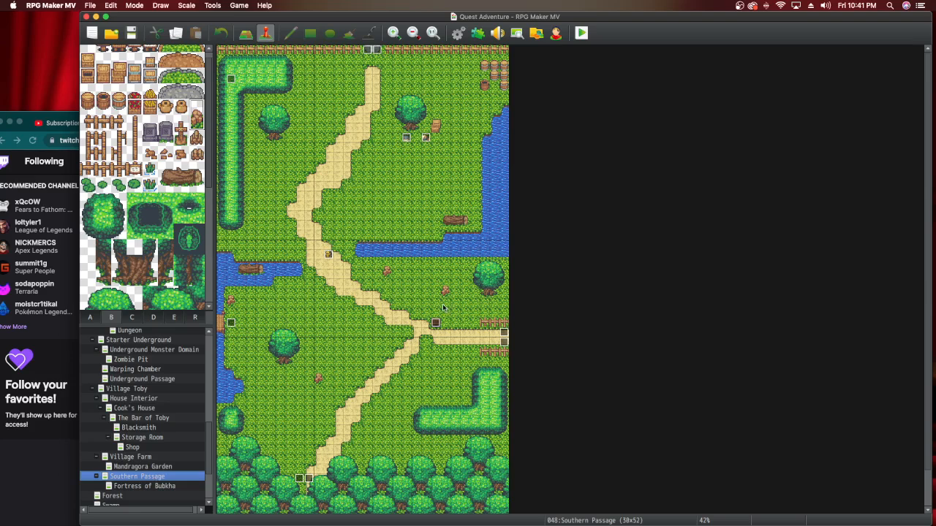
{"action": "left_click", "coordinate": [456, 323]}
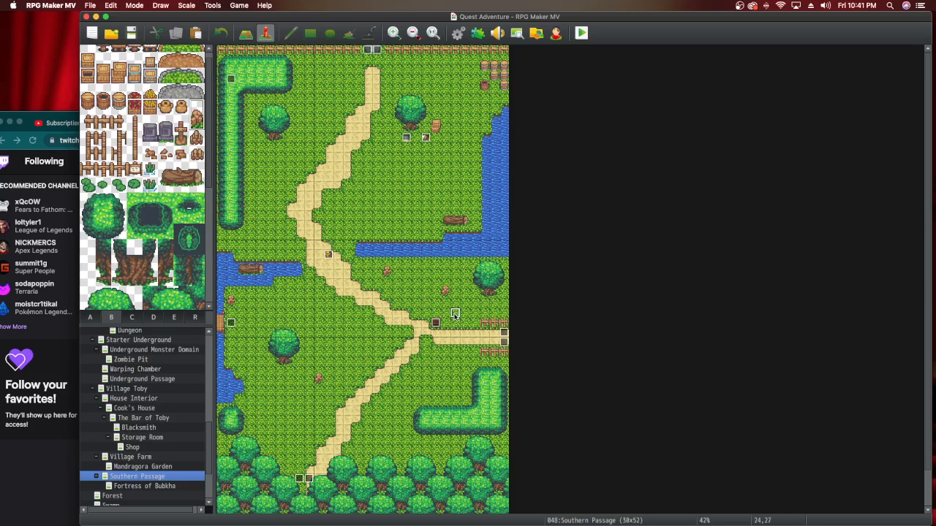
{"action": "right_click", "coordinate": [455, 314]}
{"action": "left_click", "coordinate": [473, 361]}
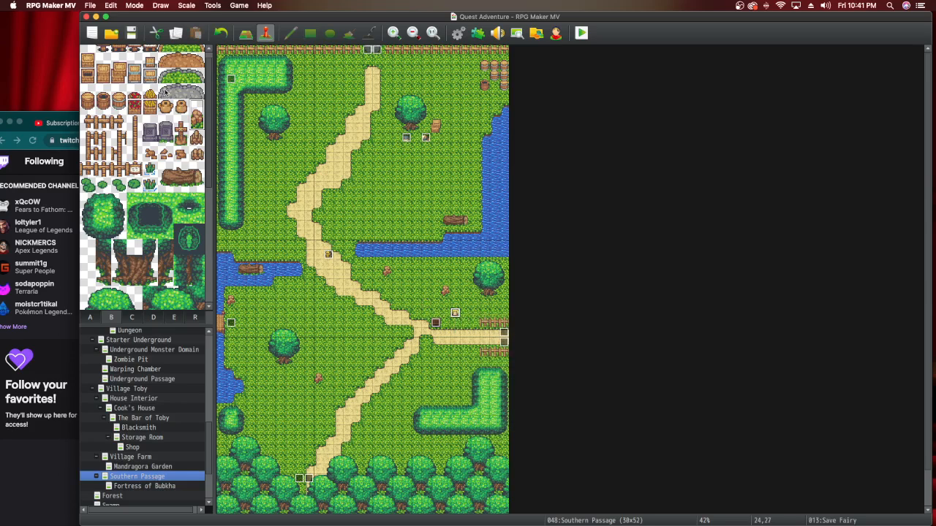
{"action": "left_click", "coordinate": [133, 36]}
Open the Fortress of Bubkha map and look through the map list.
{"action": "left_click", "coordinate": [144, 486]}
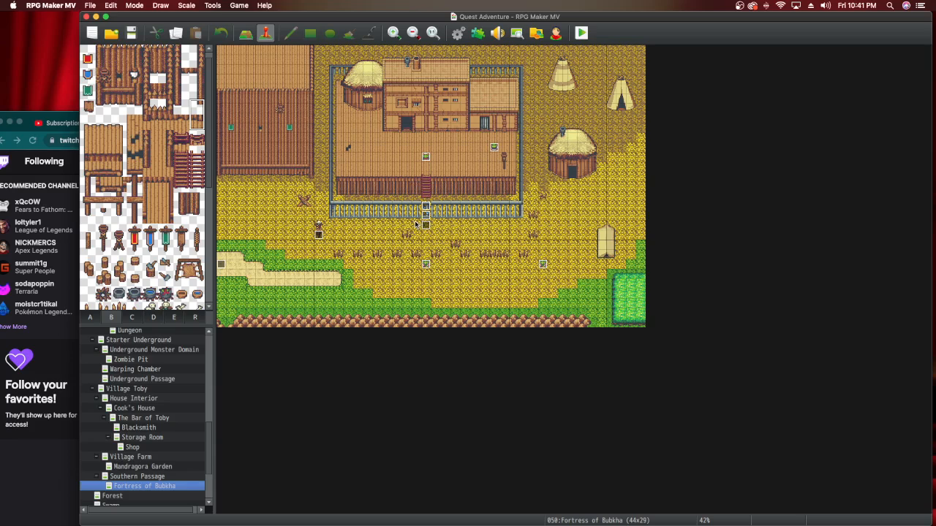
{"action": "scroll", "coordinate": [173, 420], "scroll_direction": "up", "scroll_amount": 4}
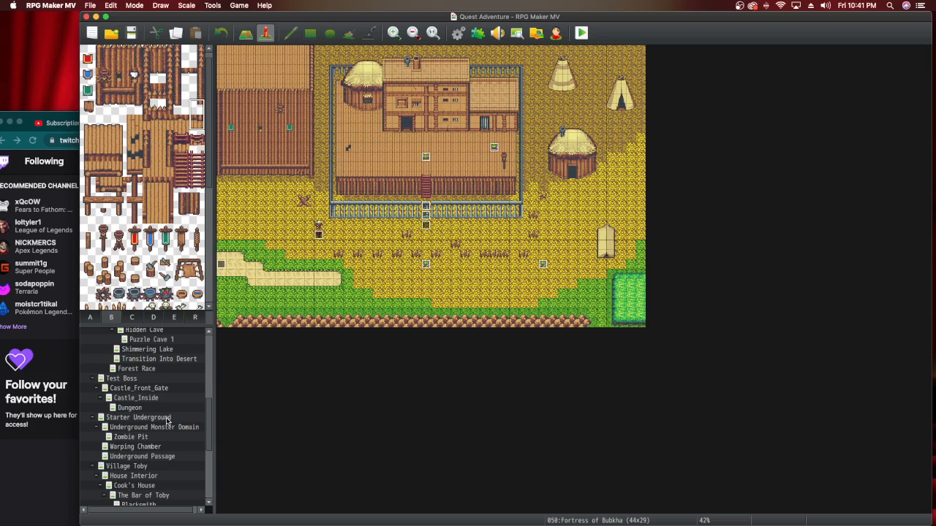
View the Starter Underground map and look through the project's map list.
{"action": "left_click", "coordinate": [168, 417]}
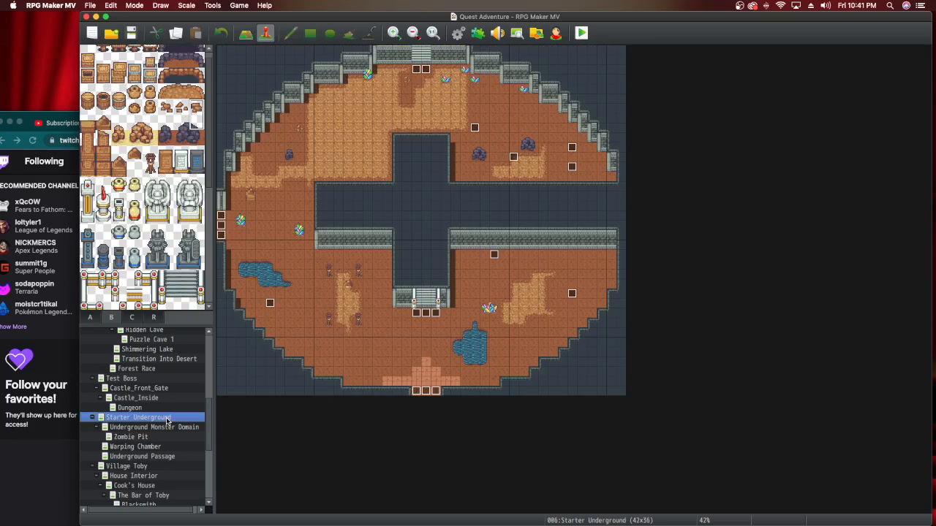
{"action": "scroll", "coordinate": [167, 420], "scroll_direction": "down", "scroll_amount": 5}
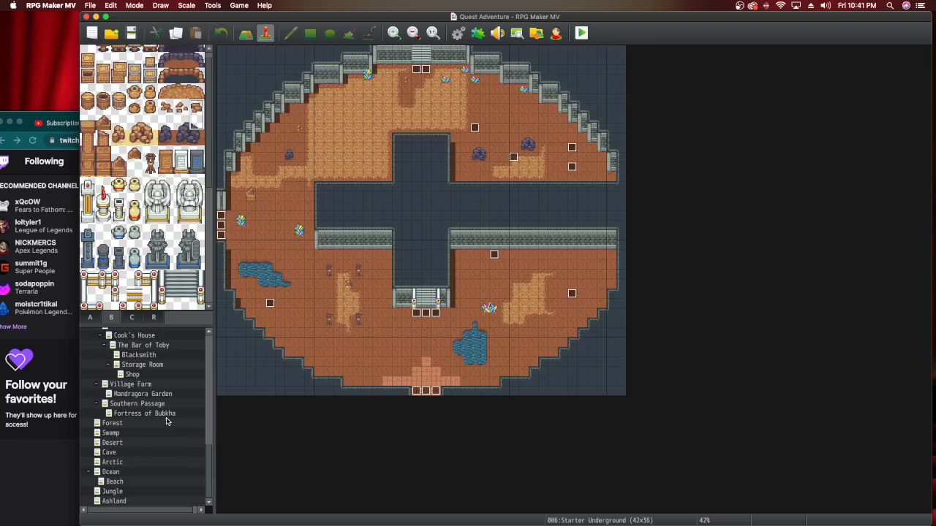
{"action": "scroll", "coordinate": [167, 420], "scroll_direction": "up", "scroll_amount": 6}
{"action": "scroll", "coordinate": [168, 422], "scroll_direction": "up", "scroll_amount": 3}
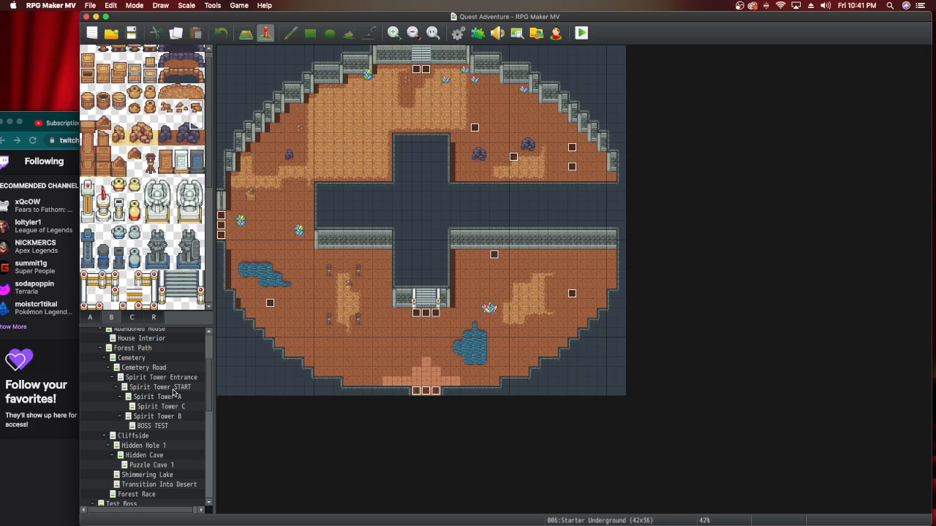
View the Spirit Tower Entrance and Spirit Tower START maps, inspecting the Dungeon Name event on the latter without changing it.
{"action": "left_click", "coordinate": [179, 379]}
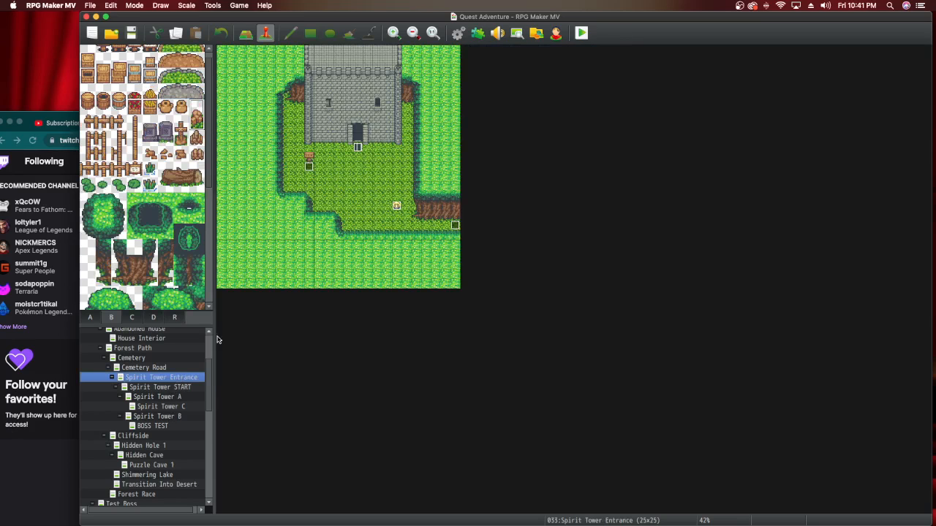
{"action": "left_click", "coordinate": [176, 388]}
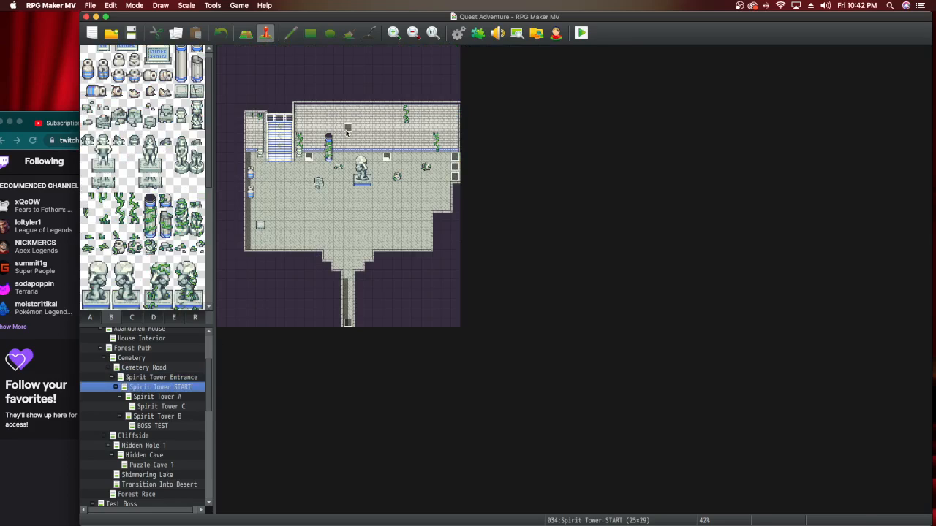
{"action": "double_click", "coordinate": [347, 130]}
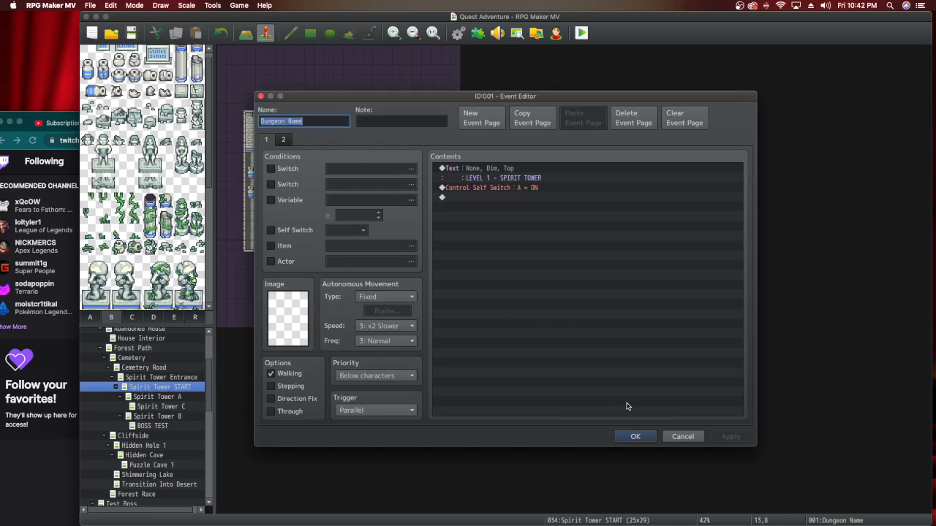
{"action": "left_click", "coordinate": [681, 436]}
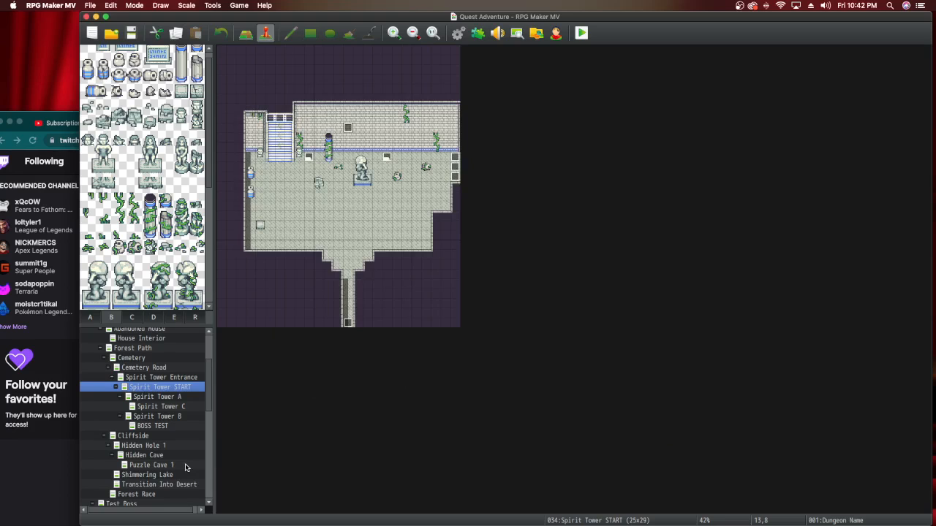
Return to the Fortress of Bubkha map.
{"action": "scroll", "coordinate": [185, 467], "scroll_direction": "down", "scroll_amount": 6}
{"action": "scroll", "coordinate": [186, 466], "scroll_direction": "down", "scroll_amount": 5}
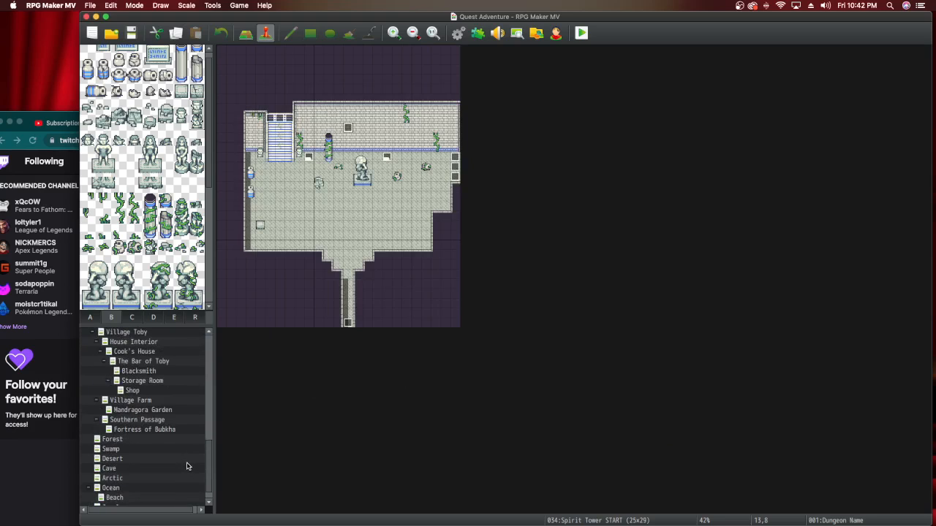
{"action": "left_click", "coordinate": [162, 429]}
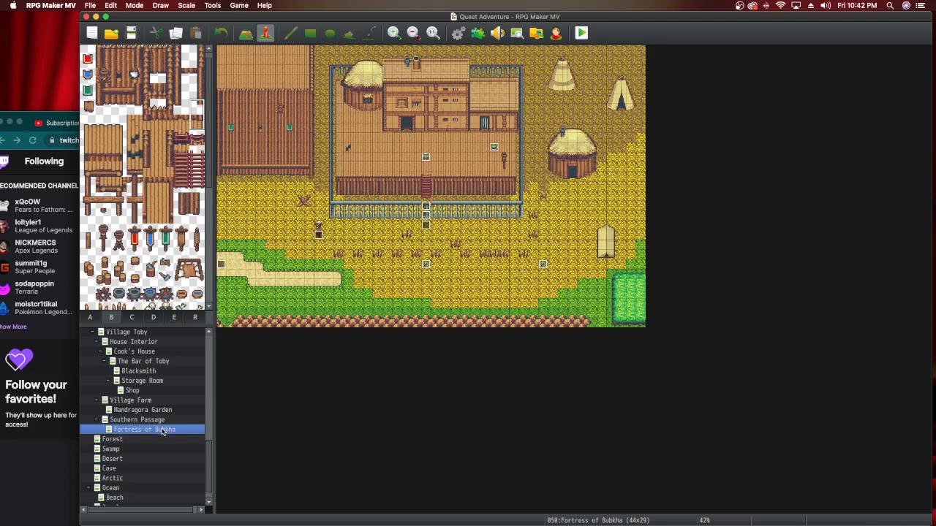
{"action": "scroll", "coordinate": [160, 454], "scroll_direction": "down", "scroll_amount": 2}
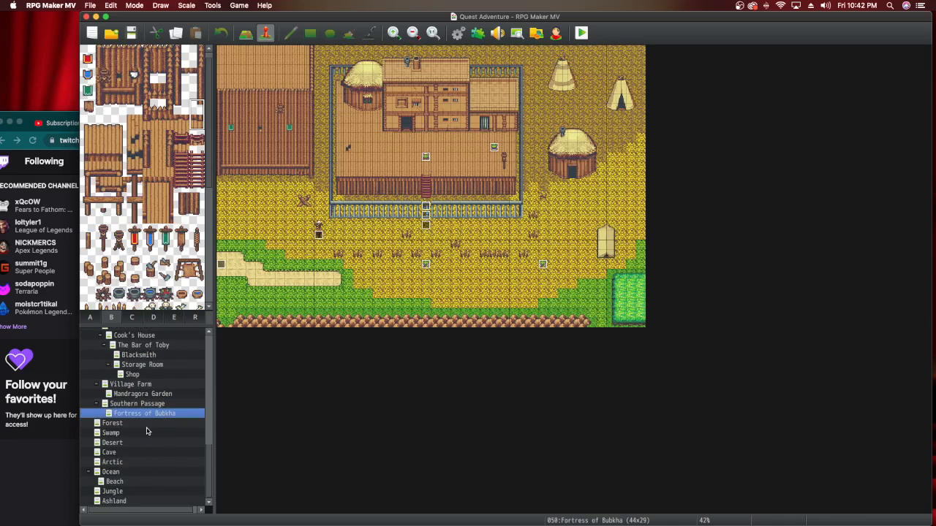
View the biome maps one after another from Forest through Swamp, Arctic, Ocean, Beach and Jungle to Ashland.
{"action": "right_click", "coordinate": [146, 427]}
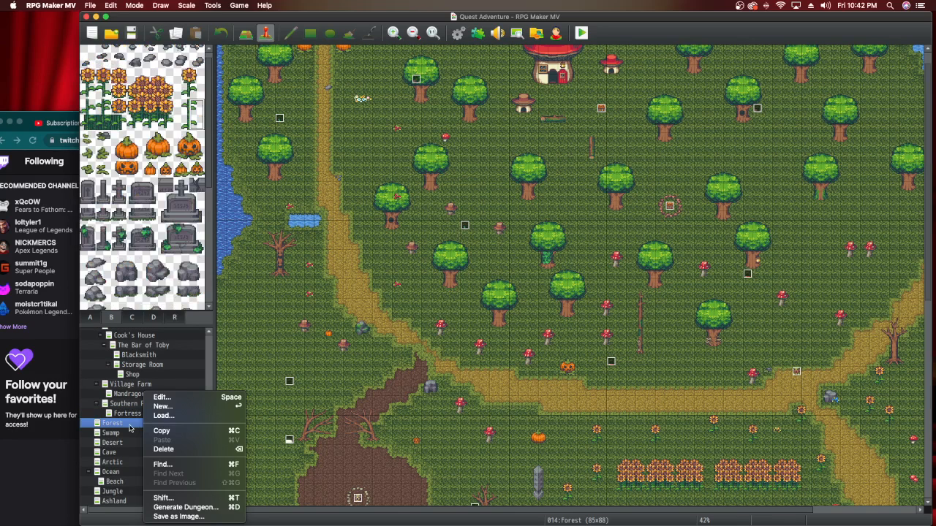
{"action": "left_click", "coordinate": [127, 429]}
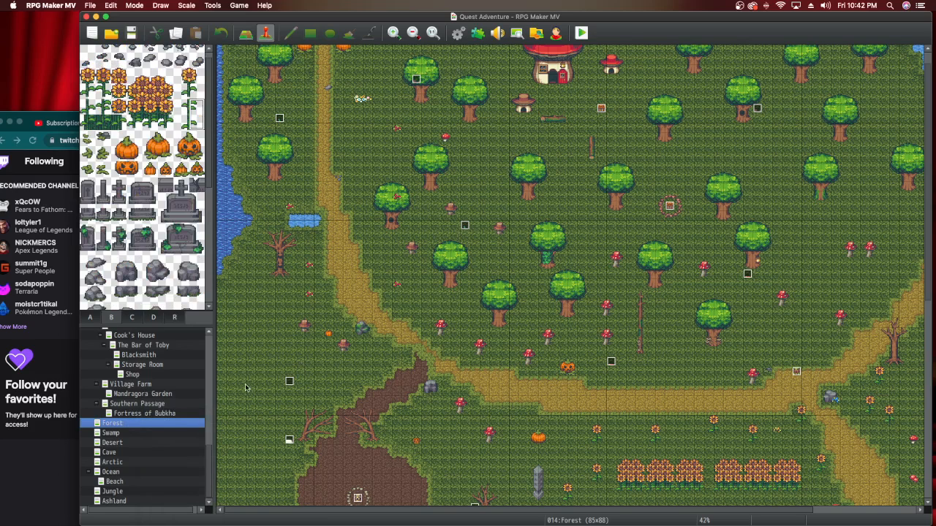
{"action": "left_click", "coordinate": [144, 435]}
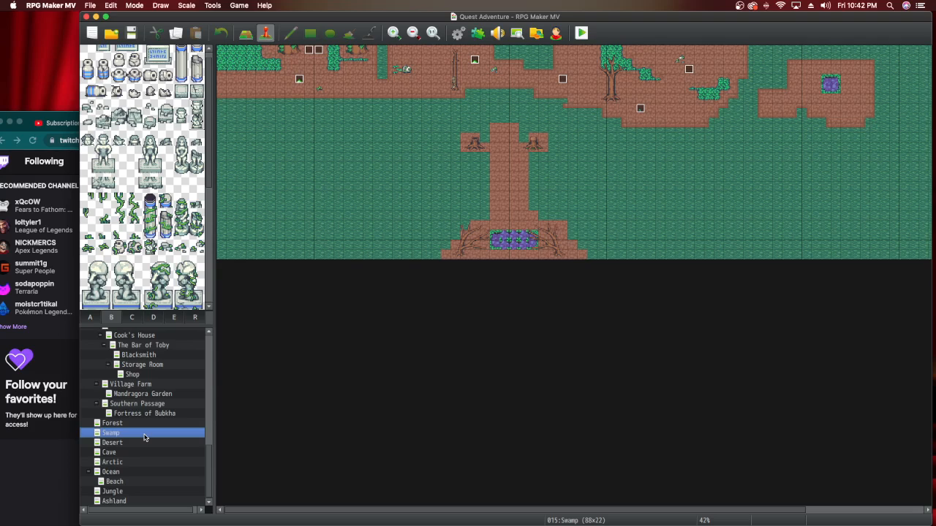
{"action": "key", "text": "Down"}
{"action": "key", "text": "Down"}
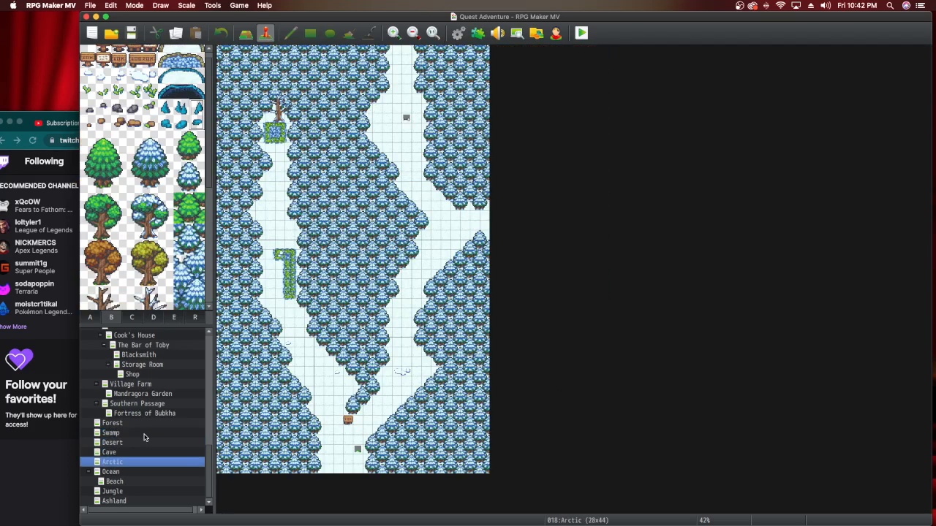
{"action": "key", "text": "Down"}
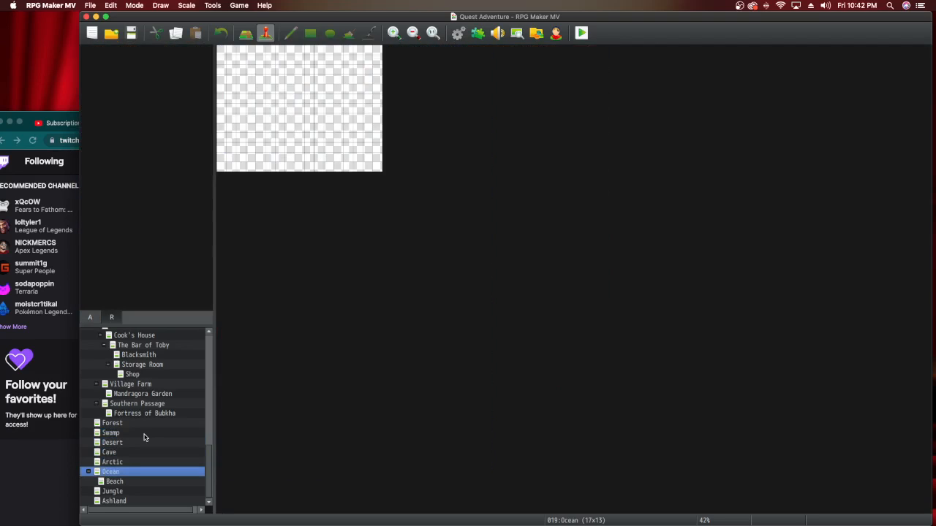
{"action": "key", "text": "Down"}
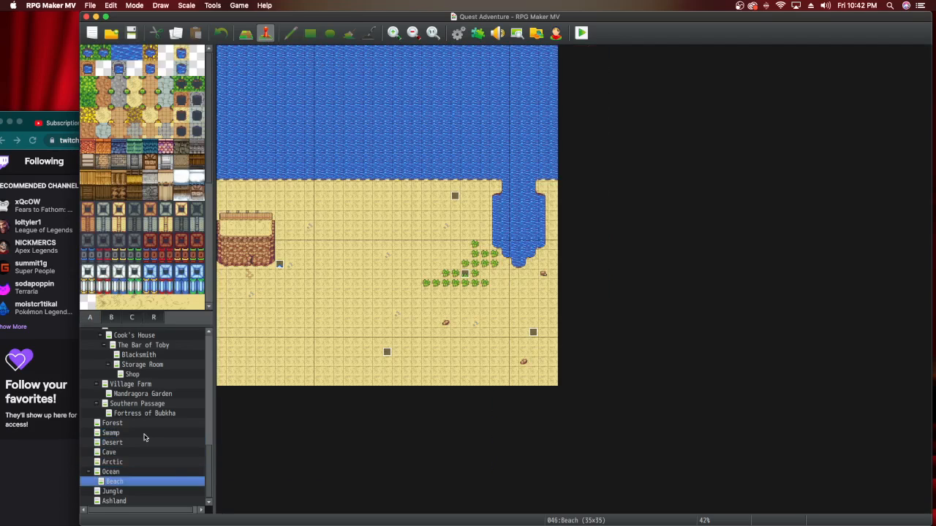
{"action": "key", "text": "Down"}
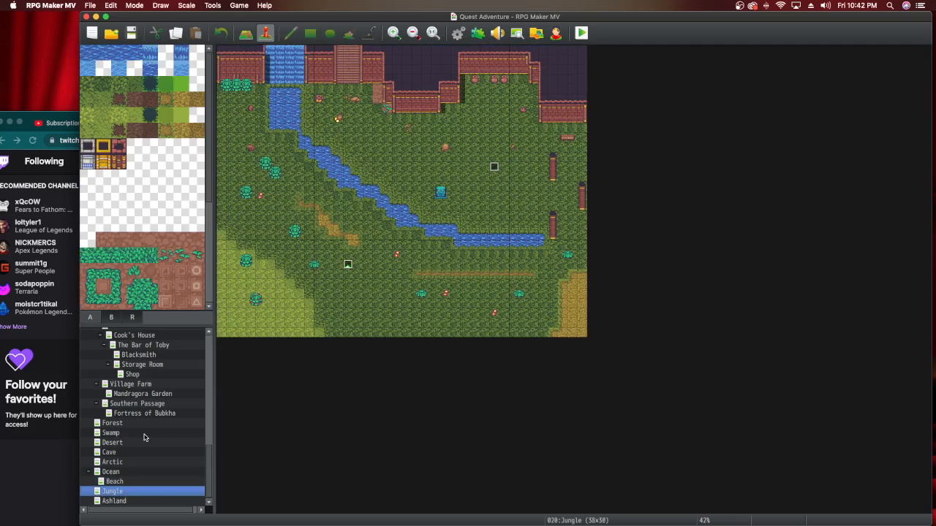
{"action": "key", "text": "Down"}
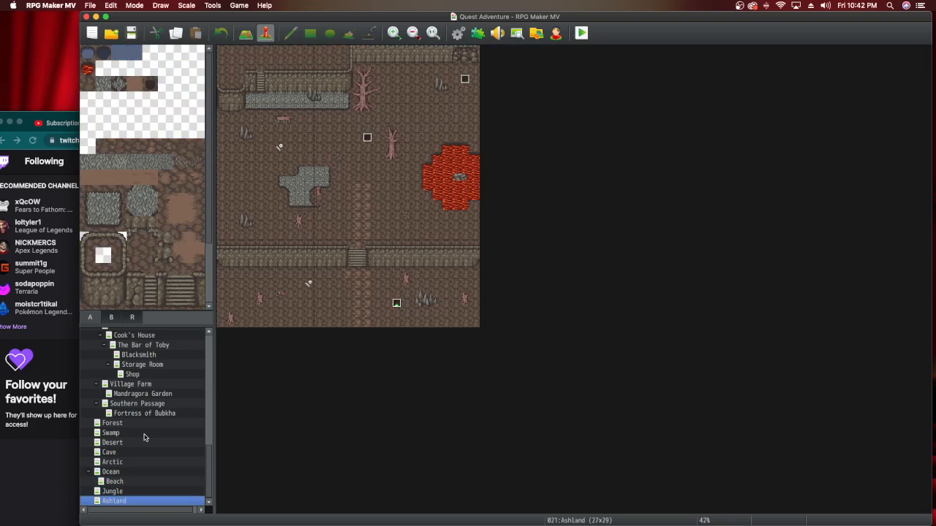
Go back up through the biome maps from Ashland to Forest.
{"action": "key", "text": "Up"}
{"action": "key", "text": "Up"}
{"action": "key", "text": "Up"}
{"action": "key", "text": "Up"}
{"action": "key", "text": "Up"}
{"action": "key", "text": "Up"}
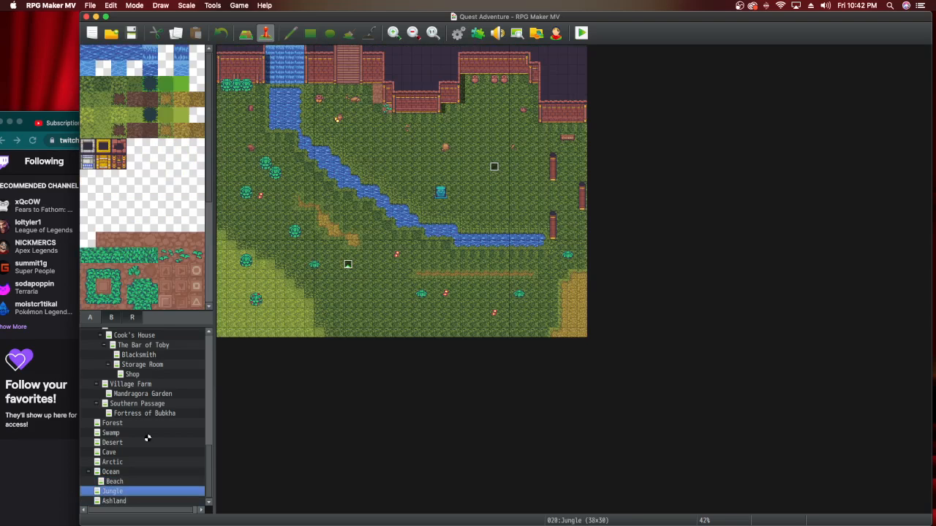
{"action": "key", "text": "Up"}
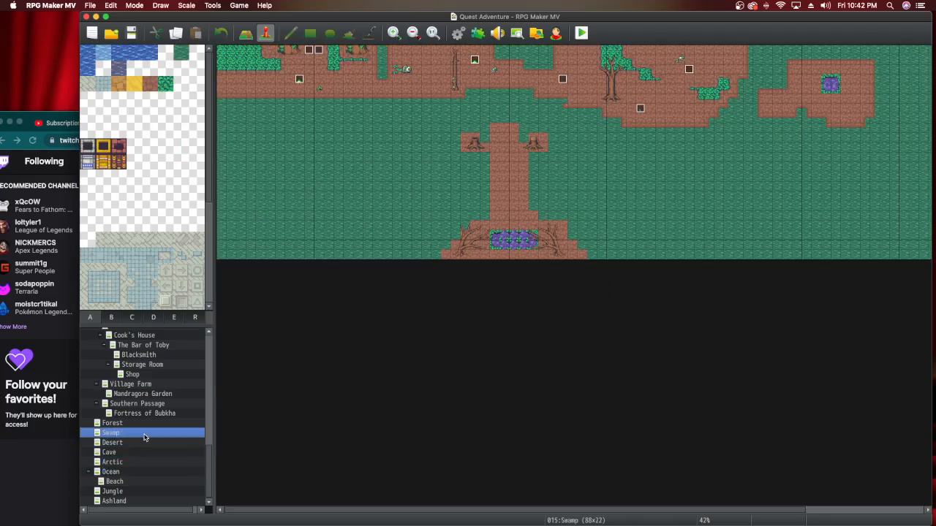
{"action": "key", "text": "Up"}
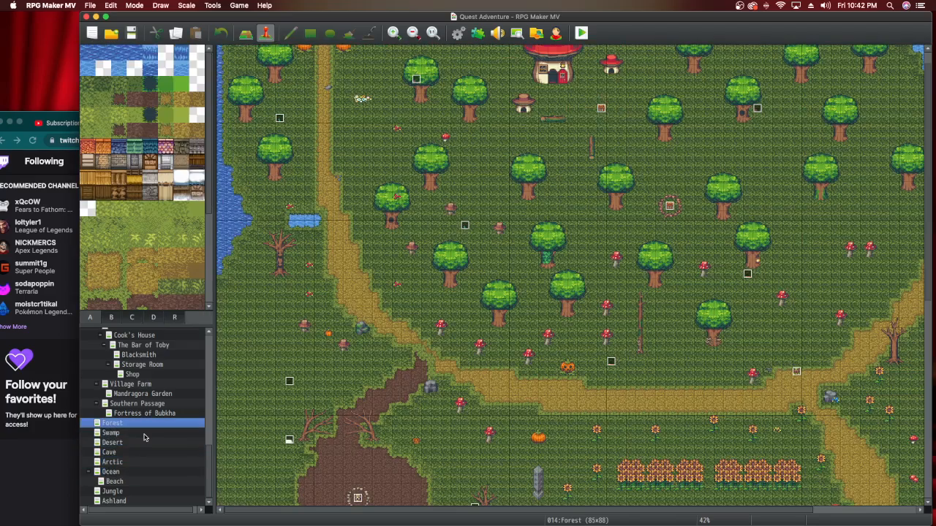
Look through the biome maps again from Forest down to Jungle.
{"action": "key", "text": "Down"}
{"action": "key", "text": "Down"}
{"action": "key", "text": "Down"}
{"action": "key", "text": "Down"}
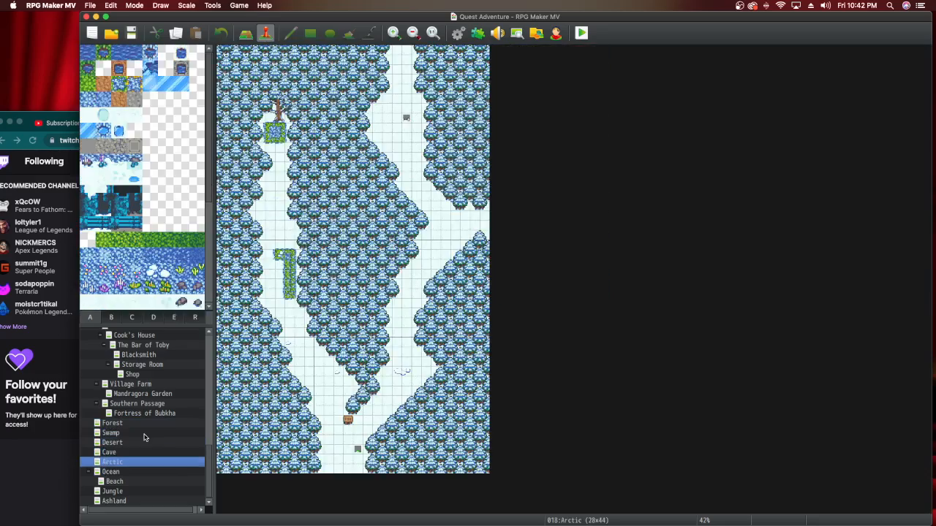
{"action": "key", "text": "Down"}
{"action": "key", "text": "Down"}
{"action": "key", "text": "Down"}
Revisit the Ocean, Beach and Desert maps and return up the list to the Fortress of Bubkha map.
{"action": "key", "text": "Up"}
{"action": "key", "text": "Up"}
{"action": "key", "text": "Down"}
{"action": "key", "text": "Up"}
{"action": "key", "text": "Up"}
{"action": "key", "text": "Up"}
{"action": "key", "text": "Up"}
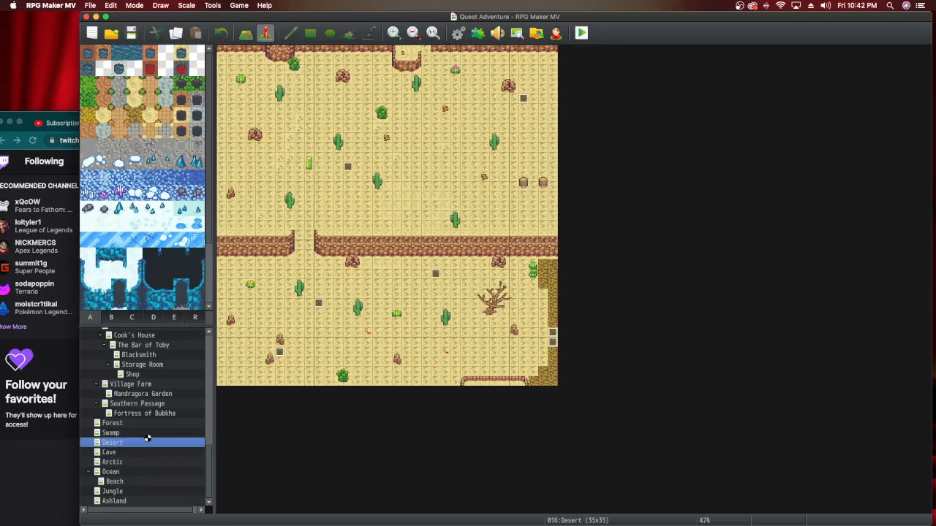
{"action": "key", "text": "Up"}
{"action": "key", "text": "Up"}
{"action": "key", "text": "Up"}
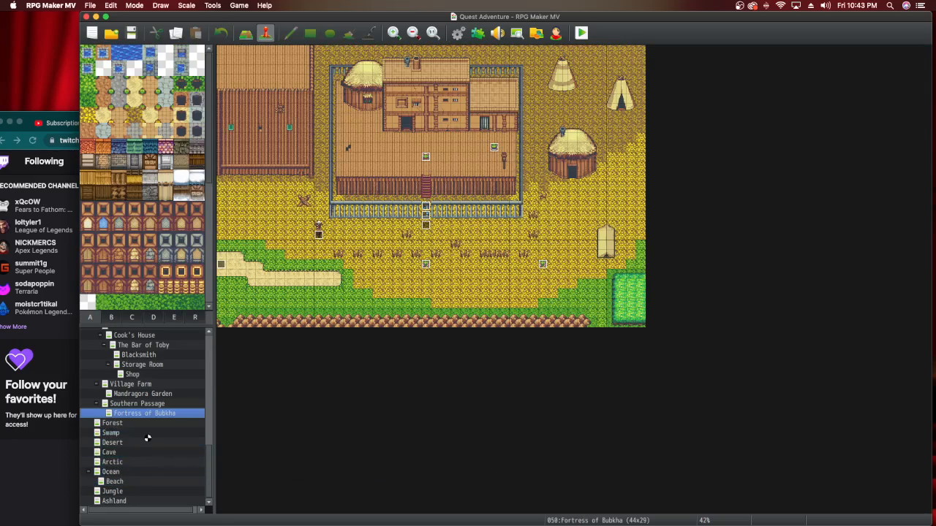
Show every biome map in order from Fortress of Bubkha down to Ashland.
{"action": "key", "text": "Down"}
{"action": "key", "text": "Down"}
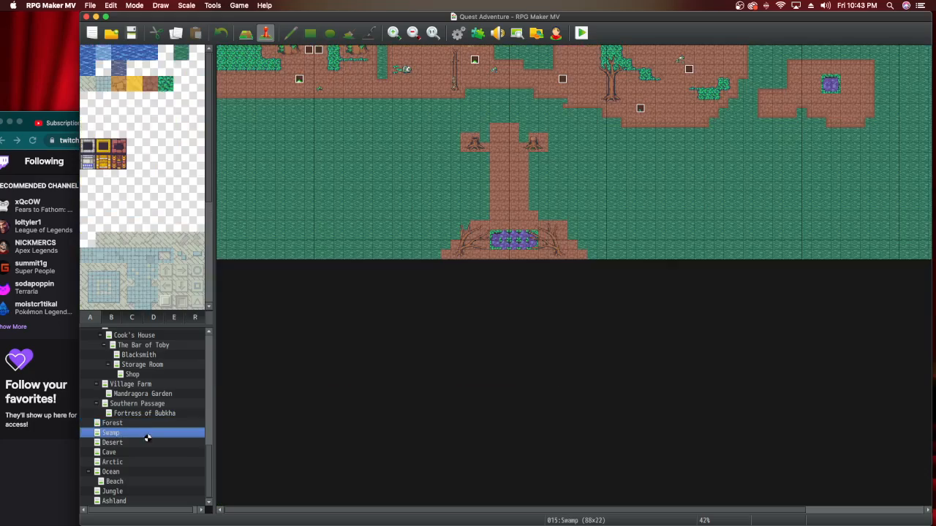
{"action": "key", "text": "Down"}
{"action": "key", "text": "Down"}
{"action": "key", "text": "Down"}
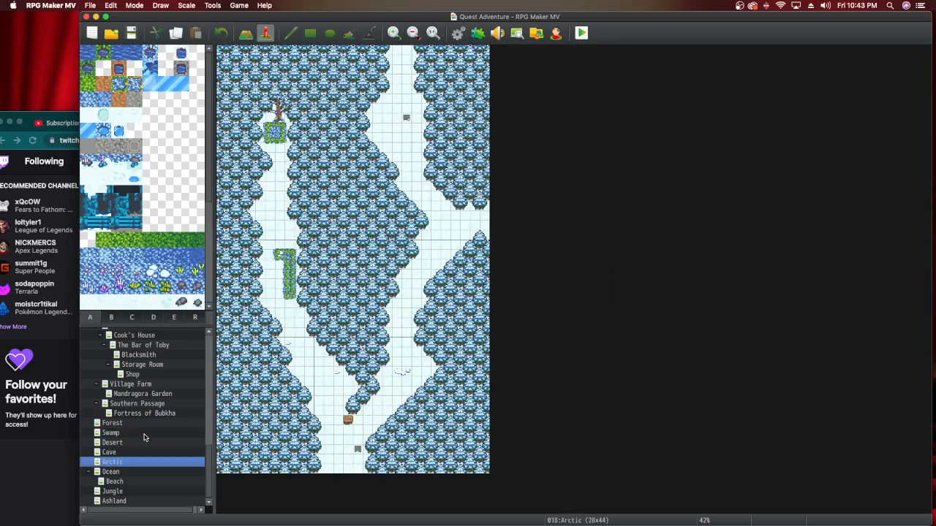
{"action": "key", "text": "Down"}
{"action": "key", "text": "Down"}
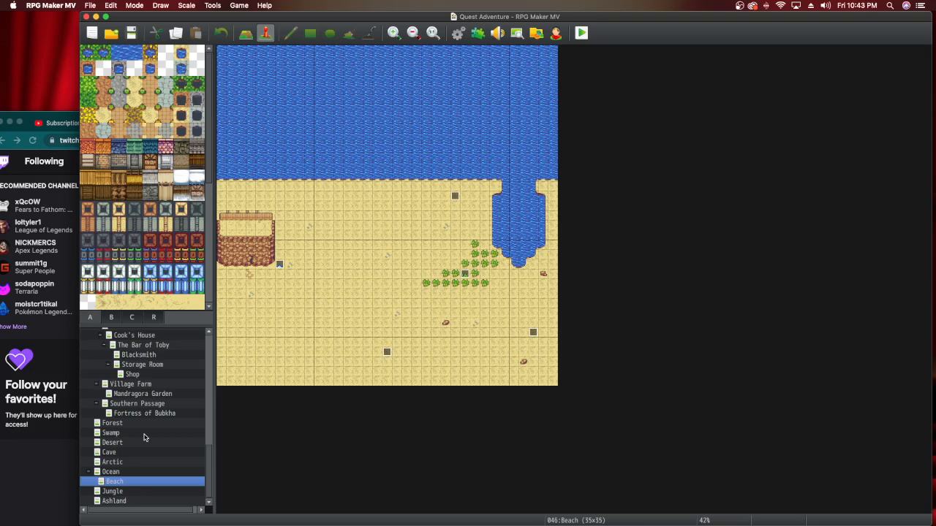
{"action": "key", "text": "Down"}
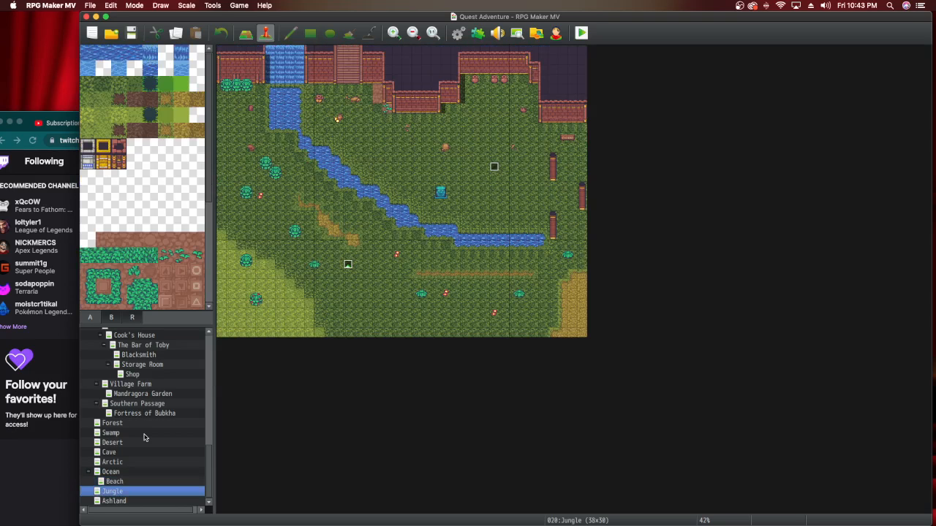
{"action": "key", "text": "Down"}
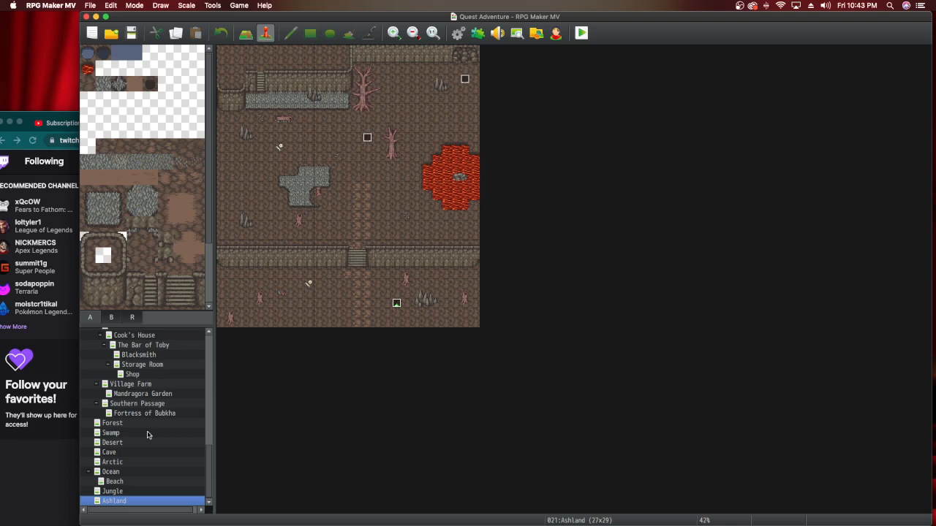
View the first maps of the project, from Plains and Outside Junior's House through the house interiors to Starting Map.
{"action": "scroll", "coordinate": [146, 442], "scroll_direction": "up", "scroll_amount": 8}
{"action": "scroll", "coordinate": [135, 392], "scroll_direction": "up", "scroll_amount": 4}
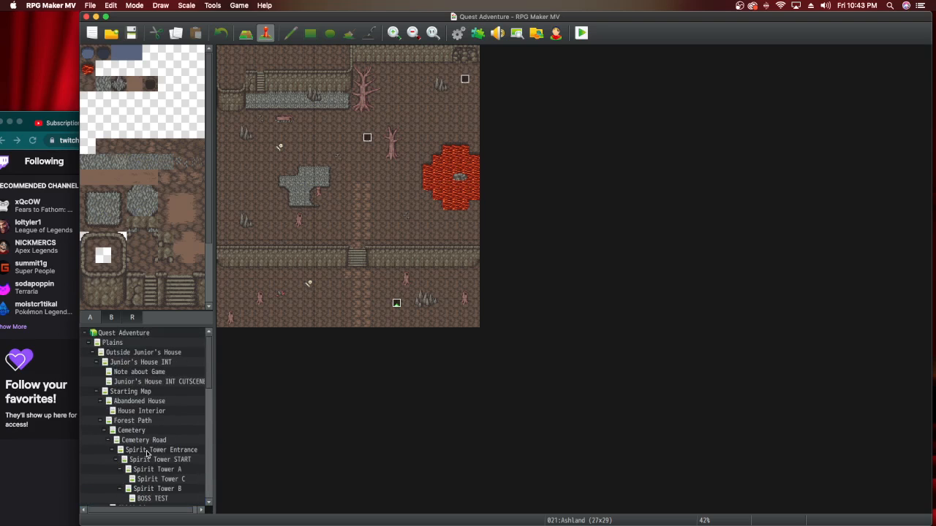
{"action": "left_click", "coordinate": [132, 343]}
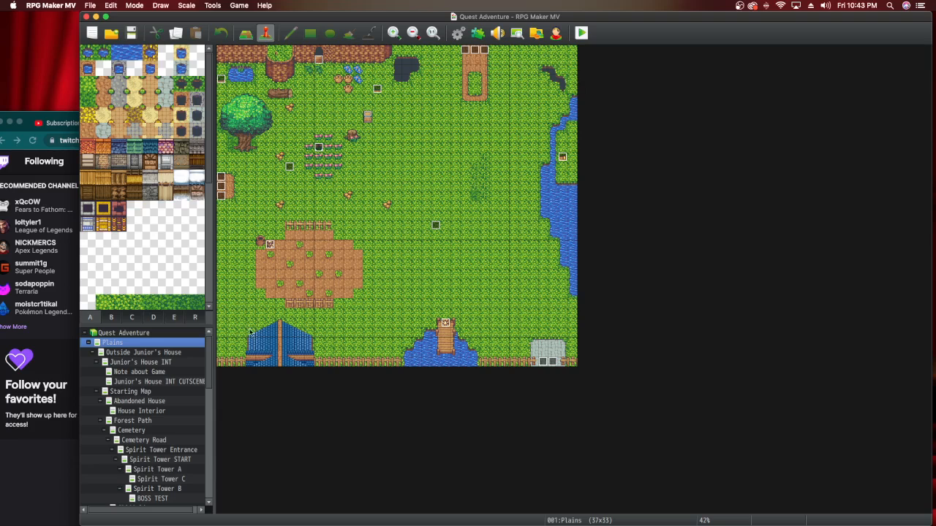
{"action": "left_click", "coordinate": [153, 355]}
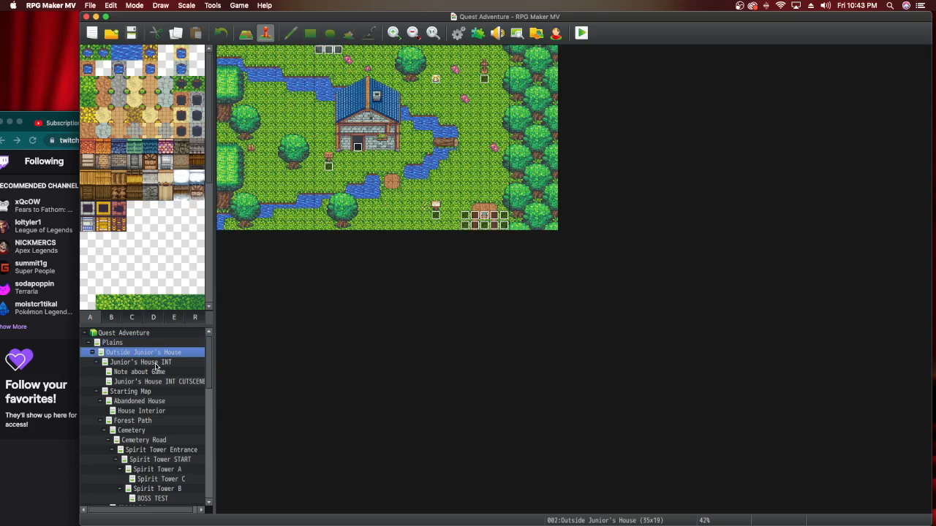
{"action": "left_click", "coordinate": [155, 362]}
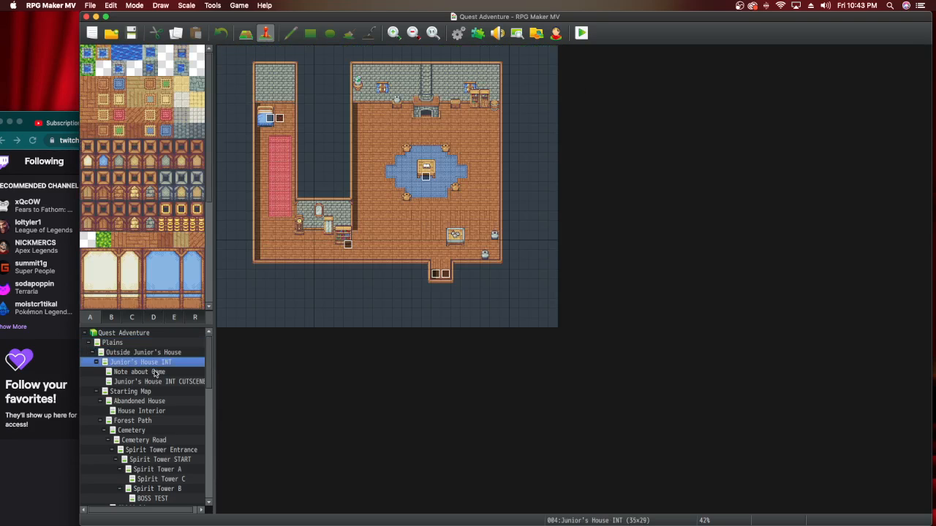
{"action": "left_click", "coordinate": [154, 372]}
{"action": "left_click", "coordinate": [157, 382]}
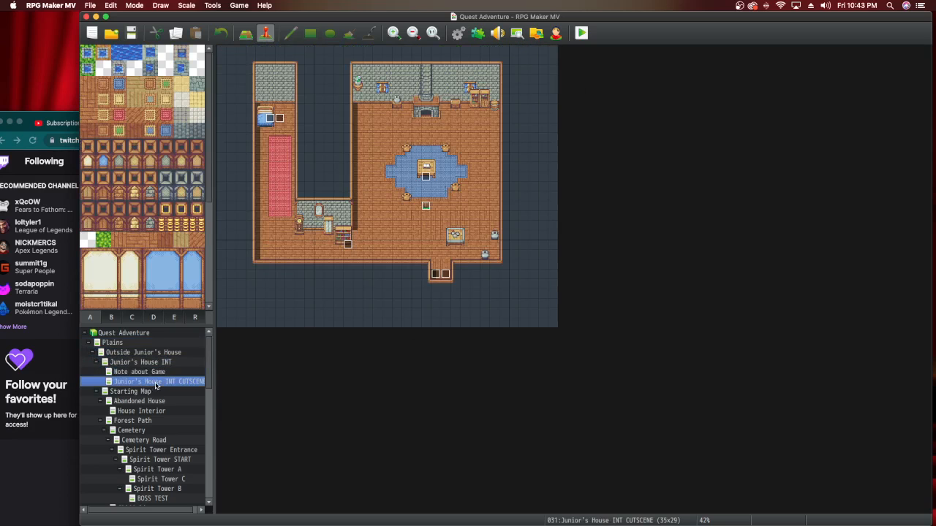
{"action": "left_click", "coordinate": [145, 393]}
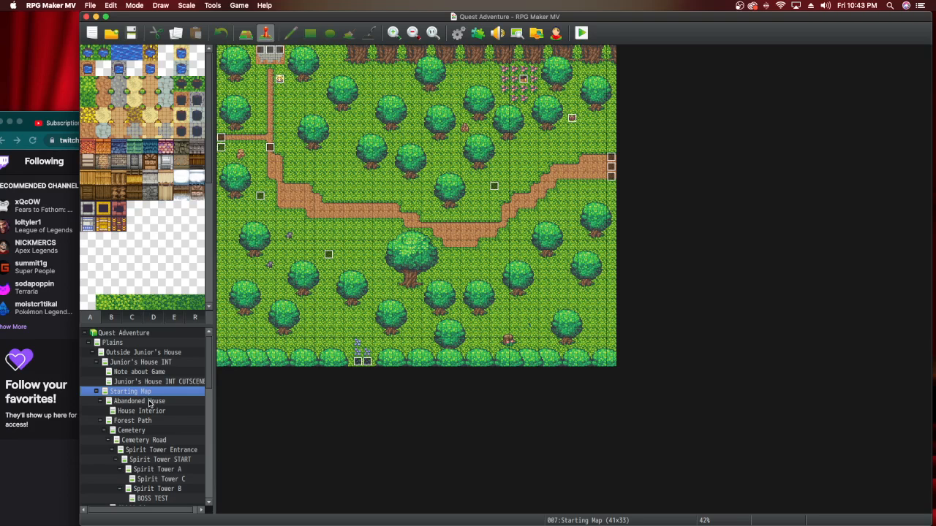
View the Abandoned House, House Interior and Forest Path maps under Starting Map.
{"action": "left_click", "coordinate": [149, 403]}
{"action": "left_click", "coordinate": [150, 411]}
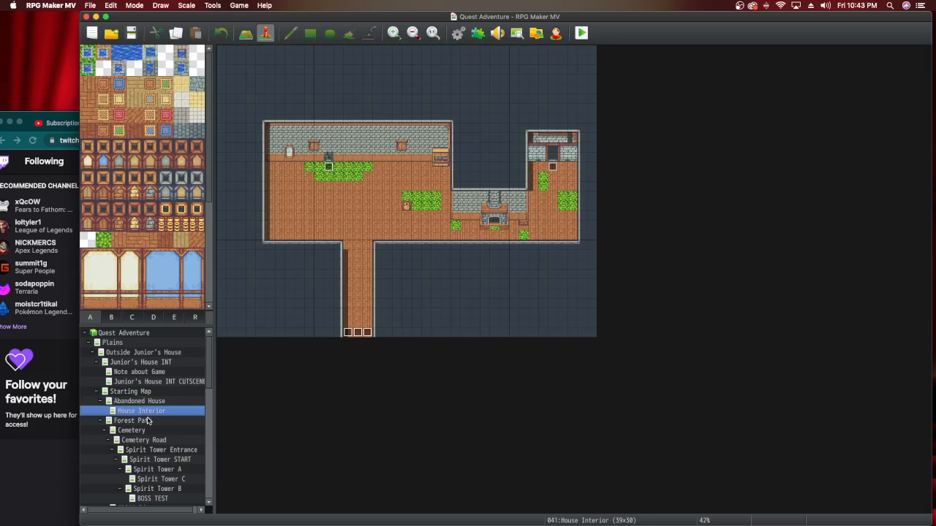
{"action": "left_click", "coordinate": [139, 421]}
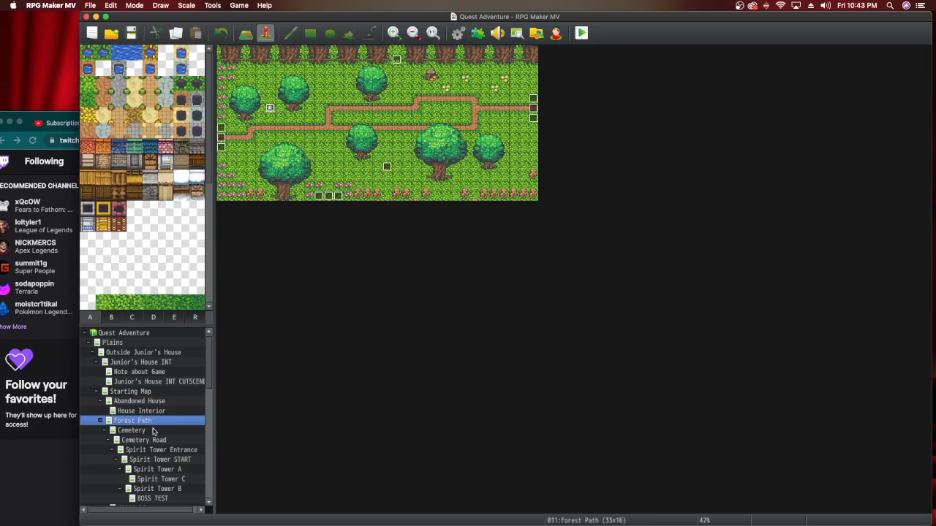
Look through maps further down the project, including Dungeon, Castle_Front_Gate and Test Boss.
{"action": "scroll", "coordinate": [188, 469], "scroll_direction": "down", "scroll_amount": 10}
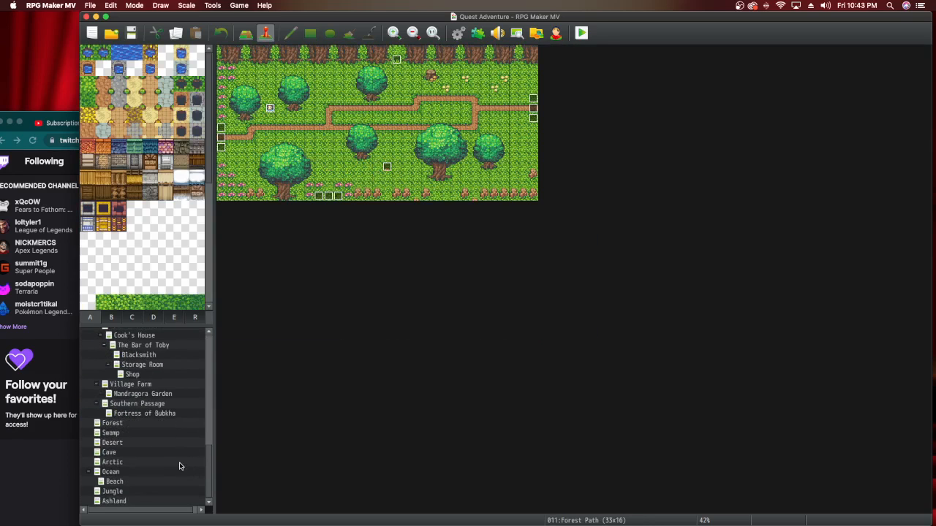
{"action": "left_click", "coordinate": [154, 432]}
{"action": "scroll", "coordinate": [154, 432], "scroll_direction": "up", "scroll_amount": 3}
{"action": "left_click", "coordinate": [162, 418]}
{"action": "scroll", "coordinate": [162, 420], "scroll_direction": "up", "scroll_amount": 3}
{"action": "left_click", "coordinate": [163, 402]}
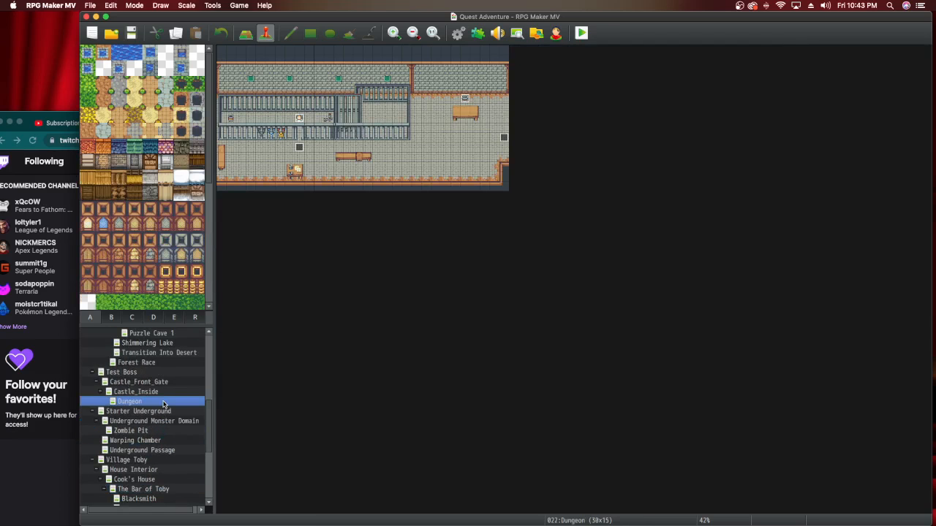
{"action": "left_click", "coordinate": [164, 383]}
{"action": "left_click", "coordinate": [162, 373]}
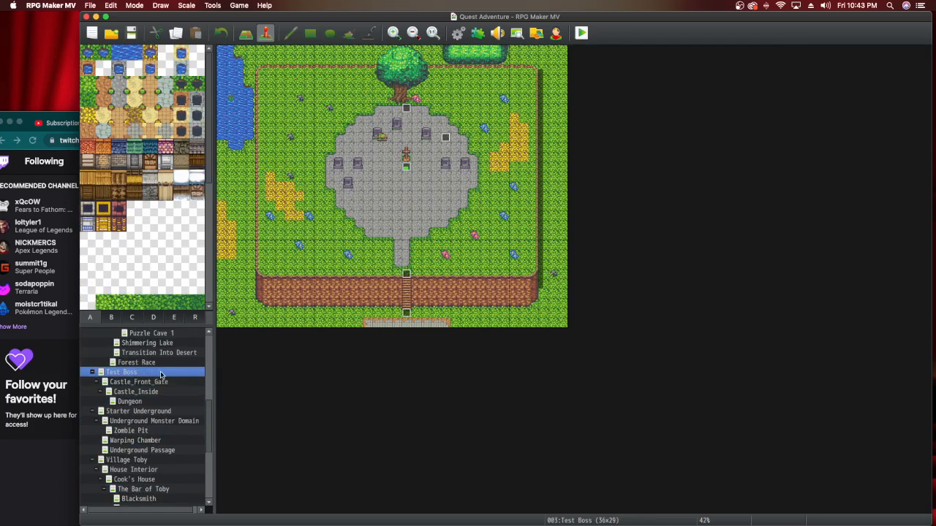
Switch to Chrome, move the Twitch window higher on the desktop, and return to RPG Maker MV.
{"action": "left_click", "coordinate": [54, 457]}
{"action": "left_click_drag", "start_coordinate": [465, 130], "coordinate": [469, 78]}
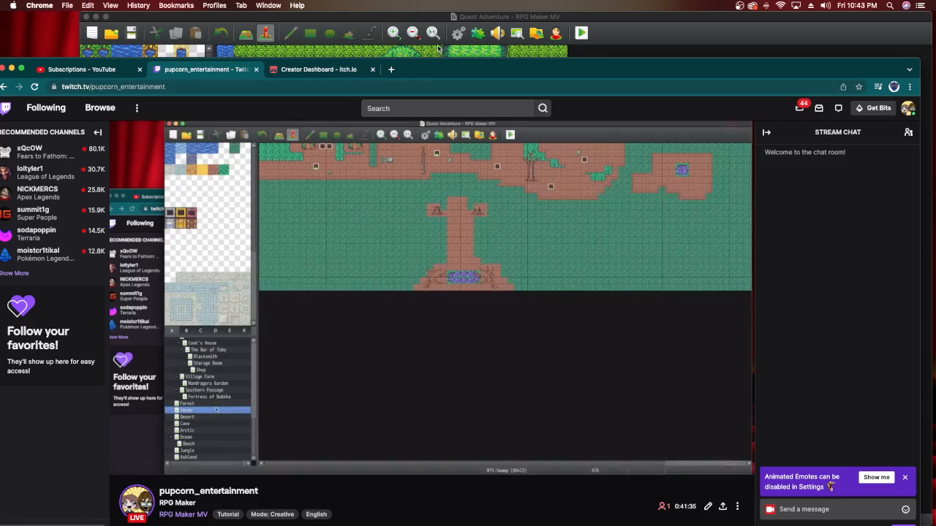
{"action": "left_click", "coordinate": [432, 40]}
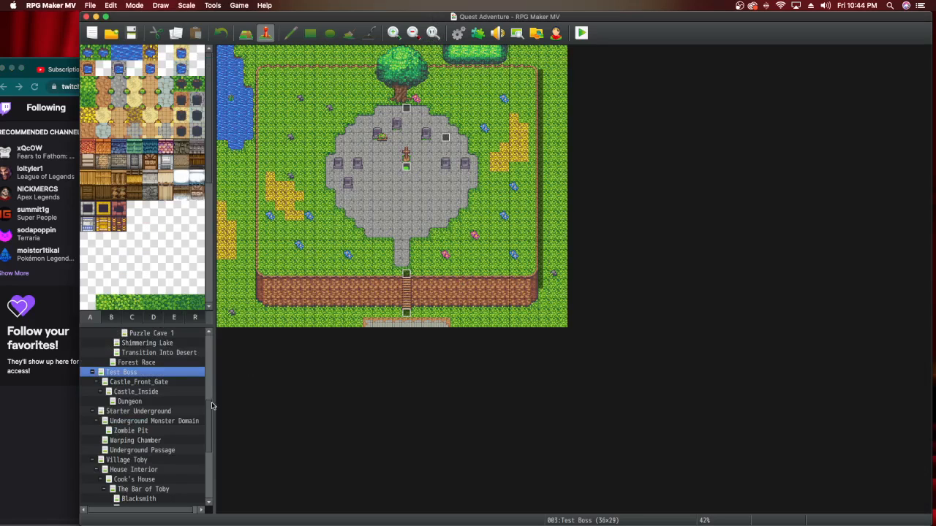
View the Zombie Pit and Underground Monster Domain maps, followed by the Ocean map.
{"action": "left_click", "coordinate": [158, 431]}
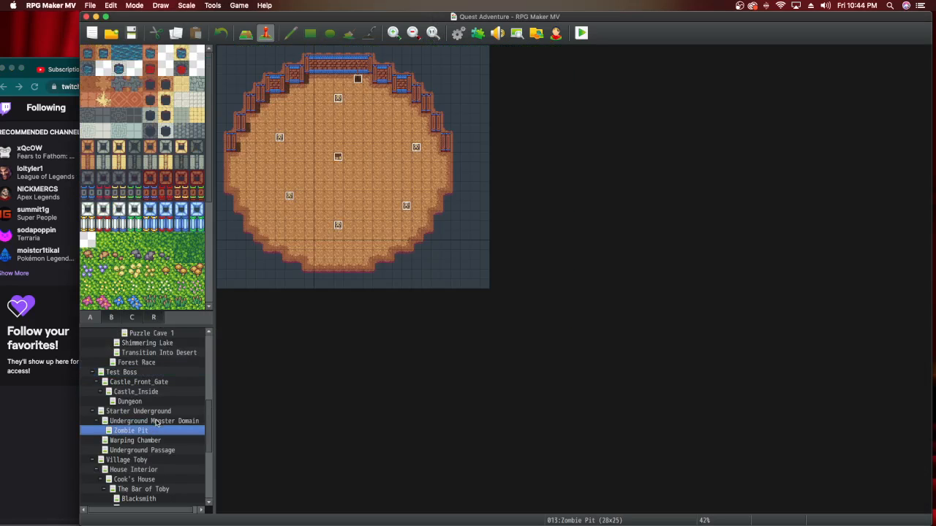
{"action": "left_click", "coordinate": [155, 422]}
{"action": "scroll", "coordinate": [154, 460], "scroll_direction": "down", "scroll_amount": 5}
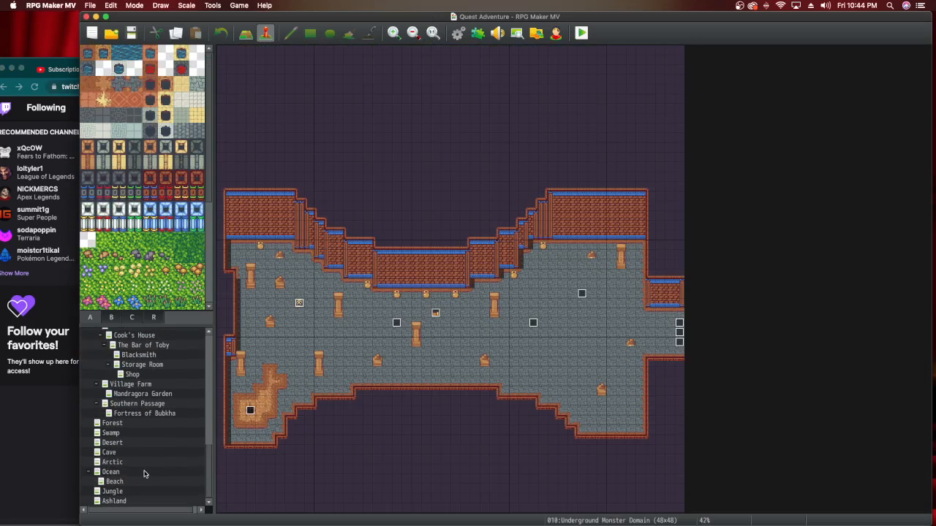
{"action": "left_click", "coordinate": [146, 473]}
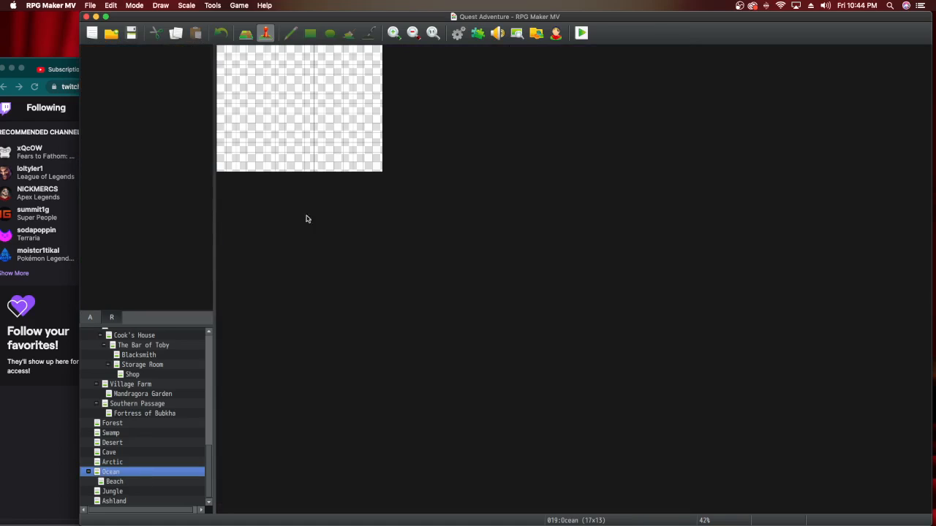
Open the database's tilesets and review them in order from Desert and Plains through Ruins.
{"action": "left_click", "coordinate": [457, 33]}
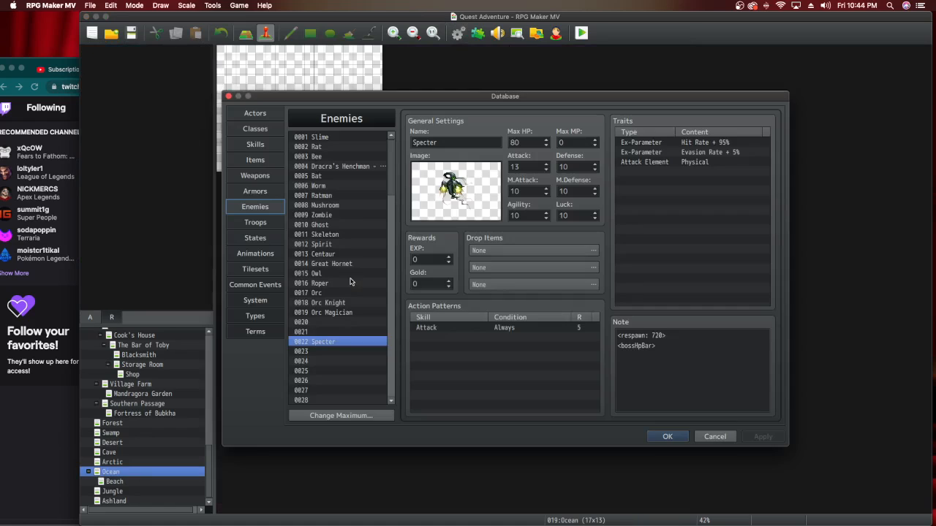
{"action": "left_click", "coordinate": [261, 271]}
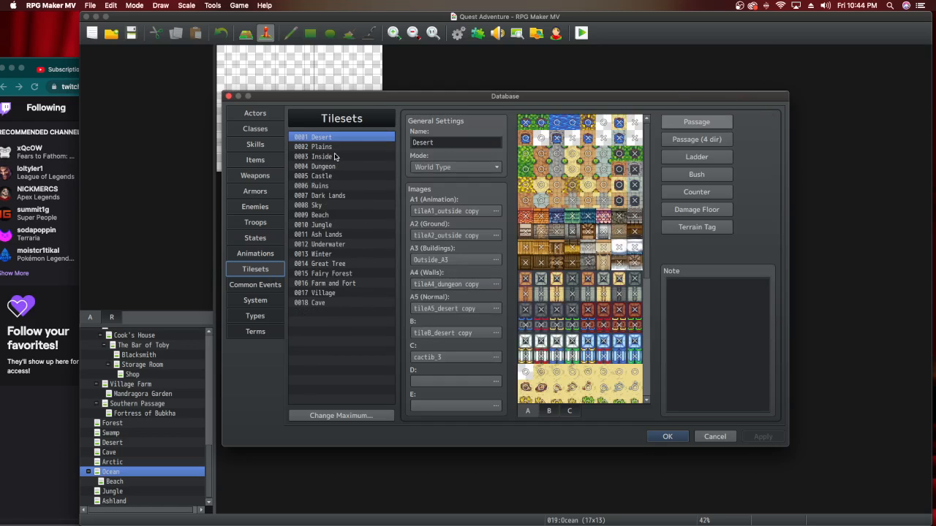
{"action": "left_click", "coordinate": [332, 146]}
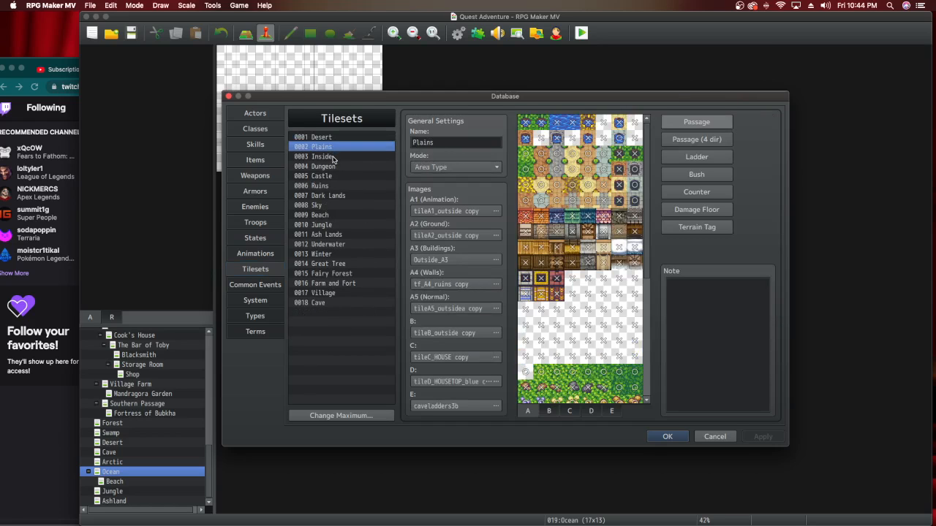
{"action": "left_click", "coordinate": [334, 157]}
{"action": "left_click", "coordinate": [332, 167]}
{"action": "left_click", "coordinate": [332, 177]}
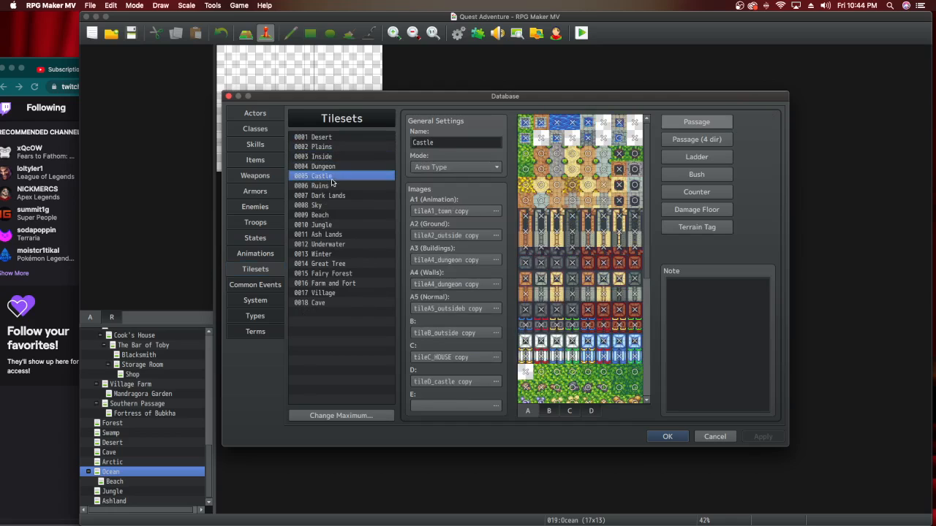
{"action": "left_click", "coordinate": [330, 186]}
Set the Dark Lands tileset's A1 (Animation) image to dd_waterfall_tileA1_3 copy after previewing the available images.
{"action": "left_click", "coordinate": [332, 196]}
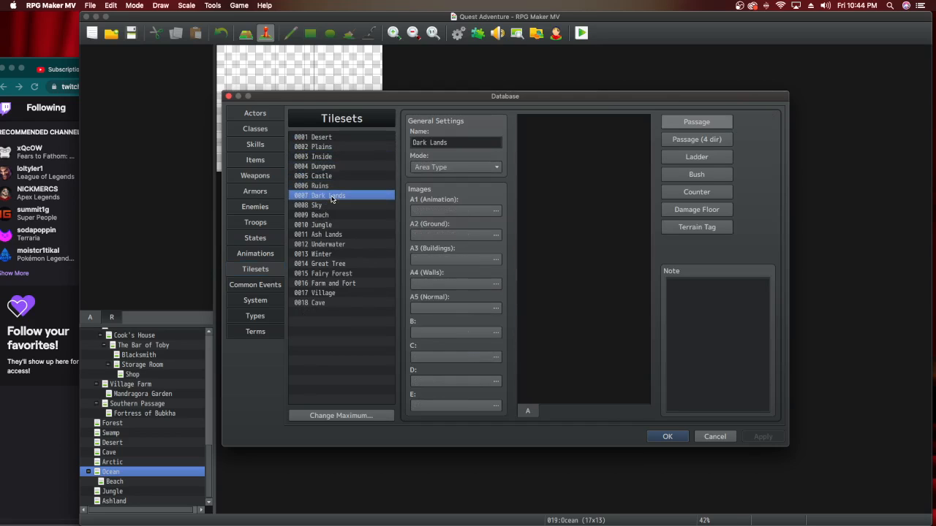
{"action": "double_click", "coordinate": [440, 212]}
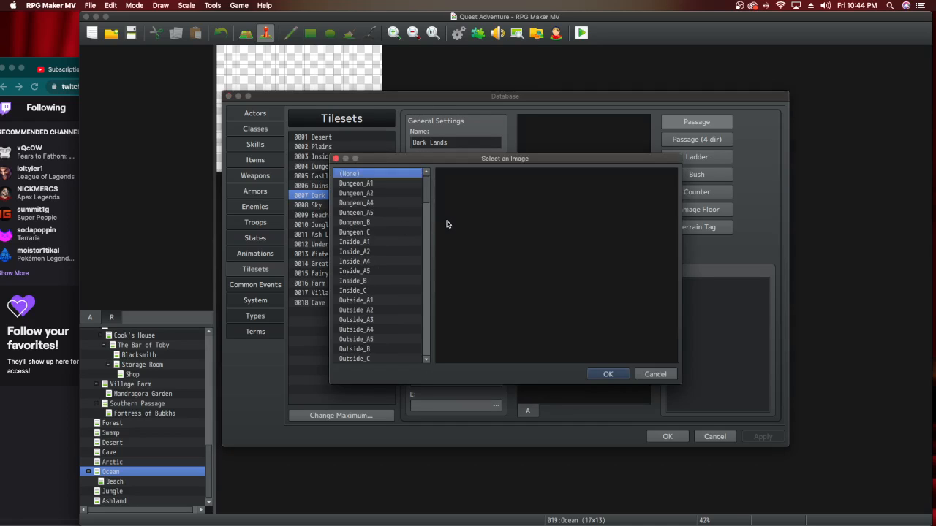
{"action": "left_click", "coordinate": [391, 186]}
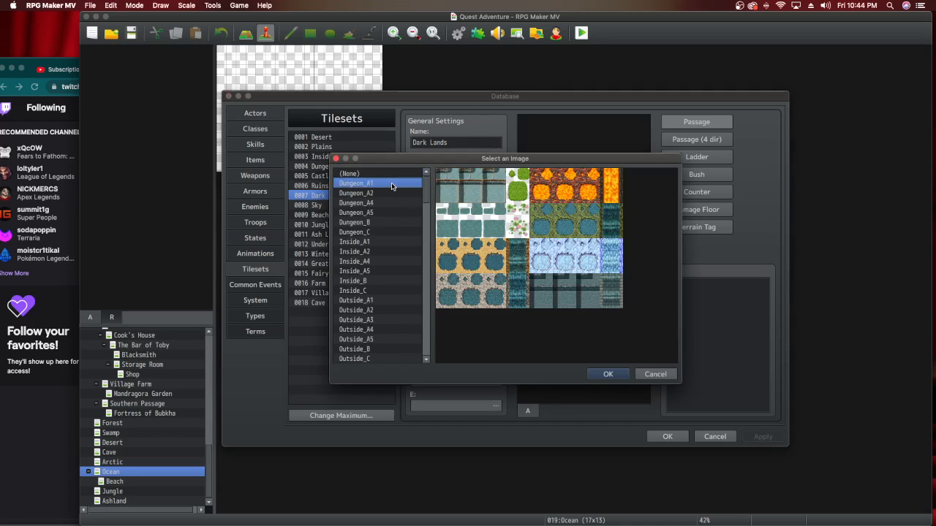
{"action": "key", "text": "Down"}
{"action": "key", "text": "Down"}
{"action": "key", "text": "Down"}
{"action": "key", "text": "Down"}
{"action": "key", "text": "Down"}
{"action": "key", "text": "Down"}
{"action": "key", "text": "Down"}
{"action": "key", "text": "Down"}
{"action": "key", "text": "Down"}
{"action": "key", "text": "Down"}
{"action": "key", "text": "Down"}
{"action": "key", "text": "Down"}
{"action": "key", "text": "Down"}
{"action": "key", "text": "Down"}
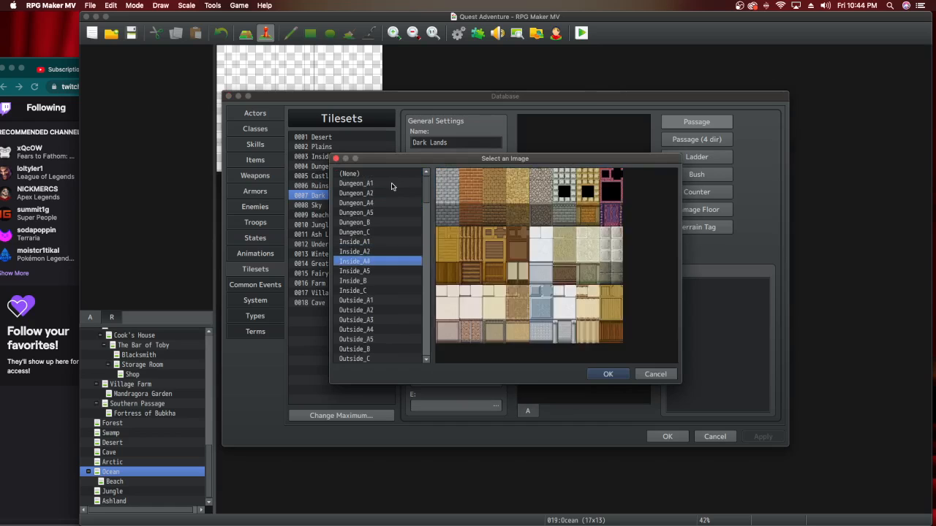
{"action": "key", "text": "Down"}
{"action": "key", "text": "Down"}
{"action": "key", "text": "Down"}
{"action": "key", "text": "Down"}
{"action": "key", "text": "Down"}
{"action": "key", "text": "Down"}
{"action": "key", "text": "Down"}
{"action": "key", "text": "Down"}
{"action": "key", "text": "Down"}
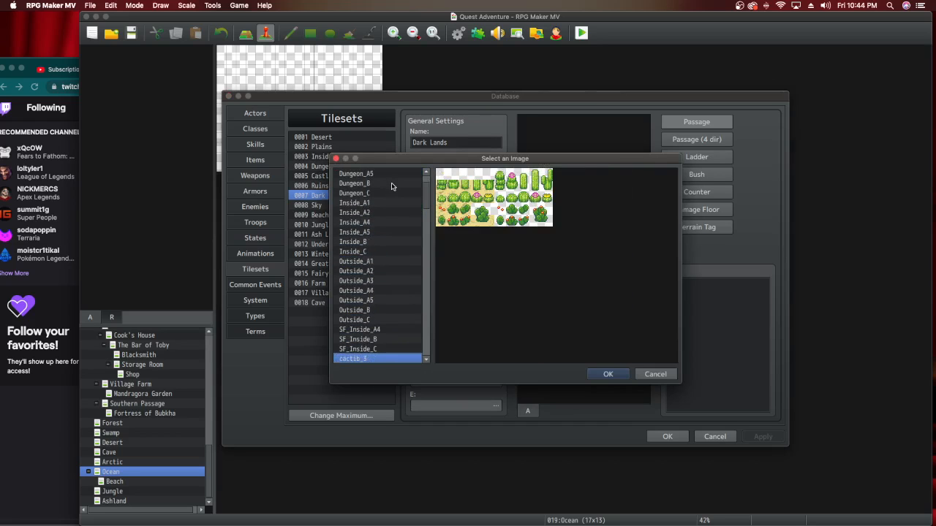
{"action": "key", "text": "Down"}
{"action": "key", "text": "Down"}
{"action": "key", "text": "Down"}
{"action": "key", "text": "Down"}
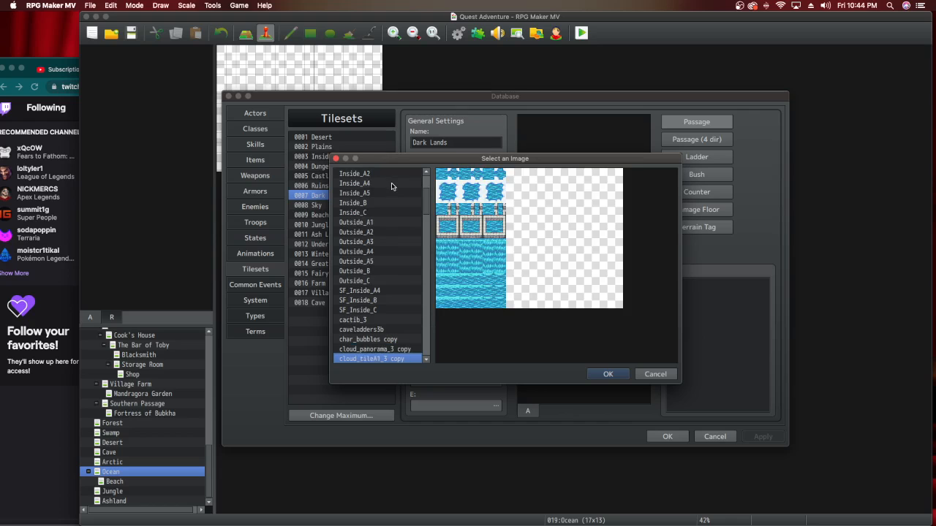
{"action": "key", "text": "Down"}
{"action": "key", "text": "Down"}
{"action": "key", "text": "Down"}
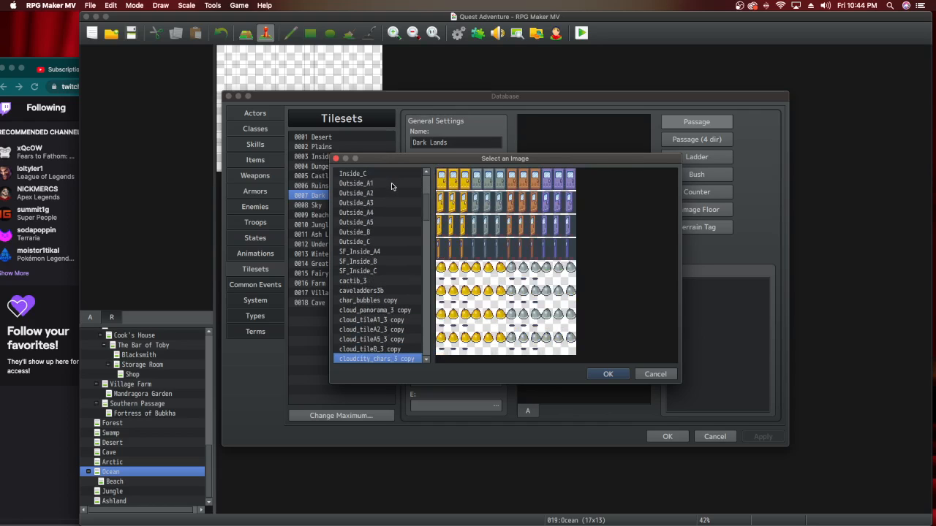
{"action": "key", "text": "Down"}
{"action": "key", "text": "Down"}
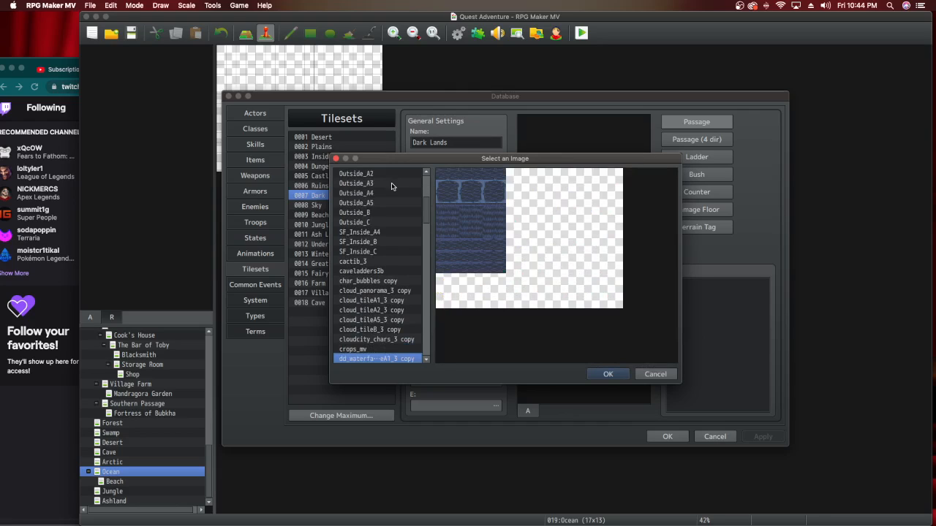
{"action": "left_click_drag", "start_coordinate": [418, 161], "coordinate": [604, 185]}
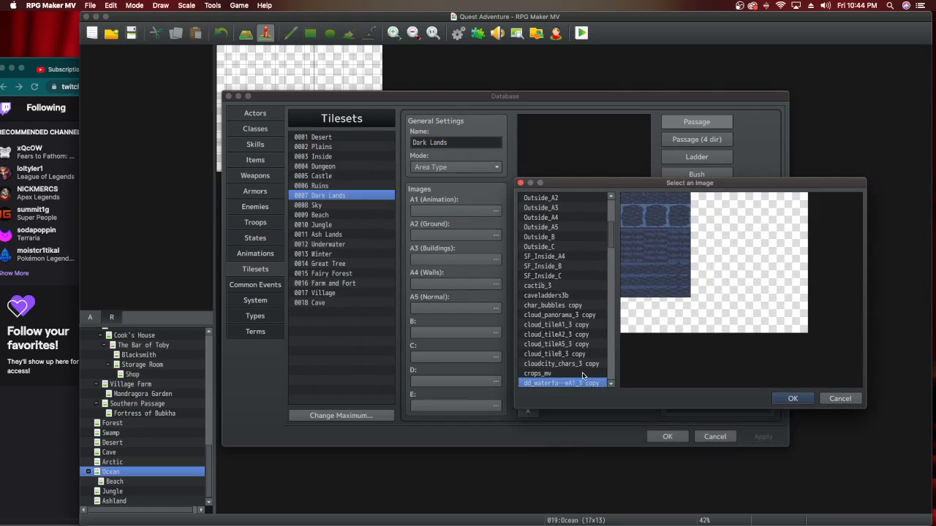
{"action": "scroll", "coordinate": [582, 380], "scroll_direction": "down", "scroll_amount": 2}
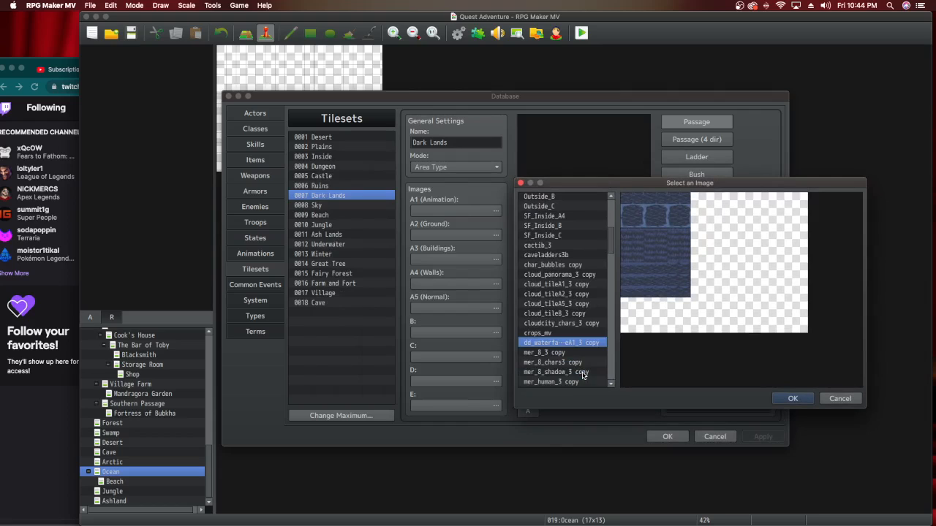
{"action": "left_click", "coordinate": [796, 398]}
Preview the images available for the Dark Lands tileset's A2 (Ground) slot, from dd_waterfall_tileA1_3 copy through tf_ff_tileA1, and leave the slot empty.
{"action": "left_click", "coordinate": [469, 235]}
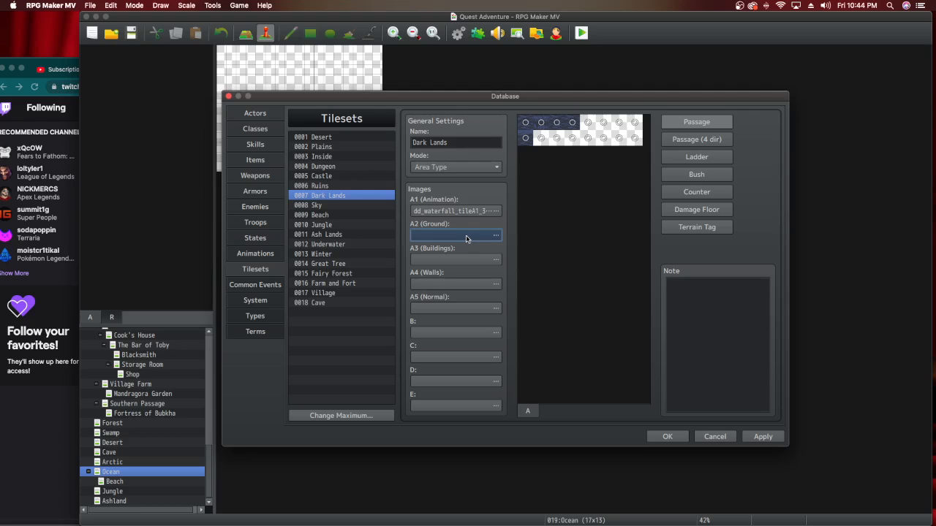
{"action": "scroll", "coordinate": [381, 315], "scroll_direction": "down", "scroll_amount": 10}
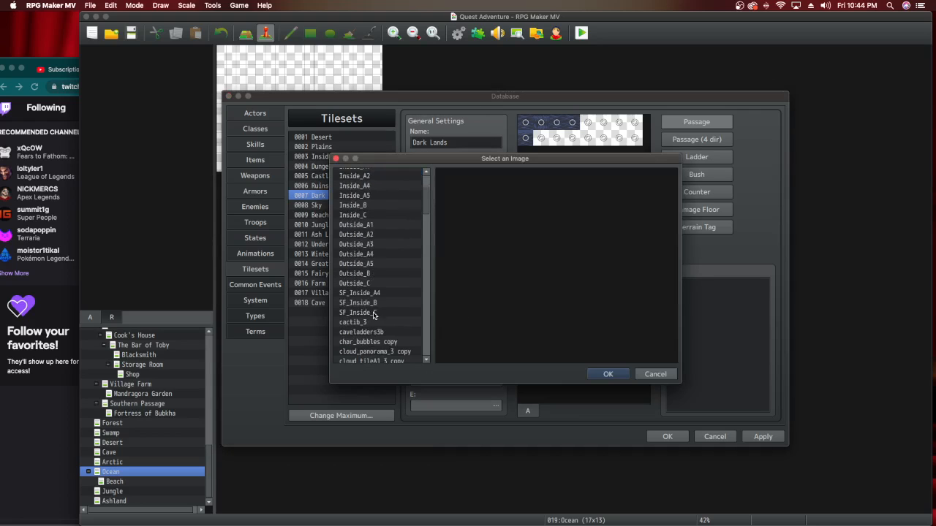
{"action": "scroll", "coordinate": [383, 320], "scroll_direction": "up", "scroll_amount": 5}
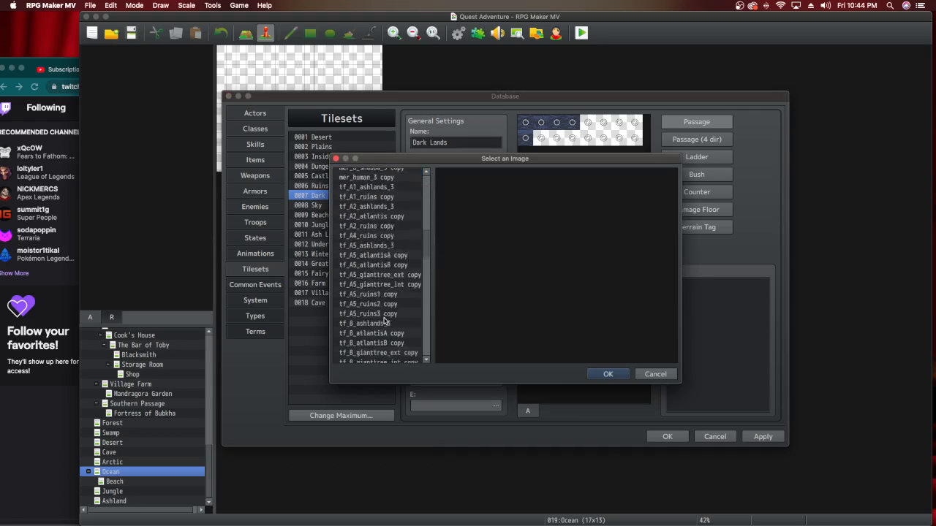
{"action": "scroll", "coordinate": [385, 320], "scroll_direction": "up", "scroll_amount": 1}
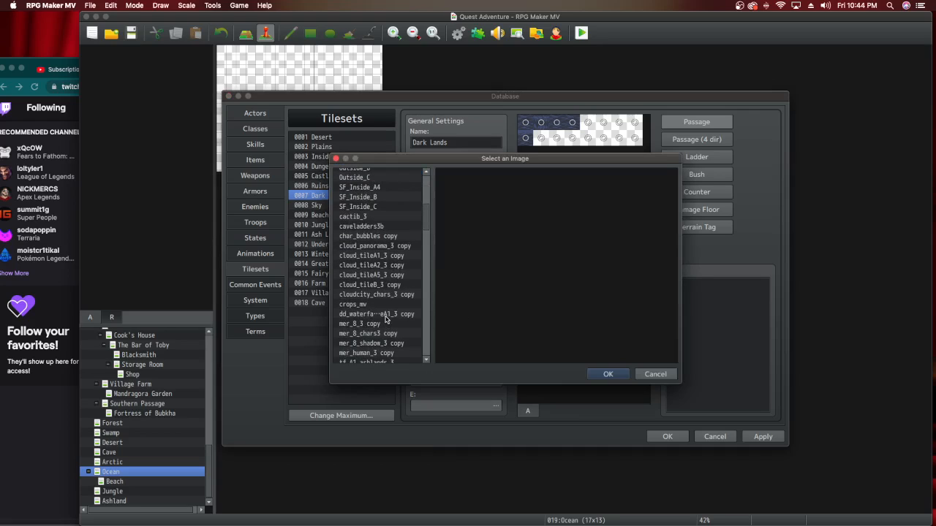
{"action": "left_click", "coordinate": [386, 314]}
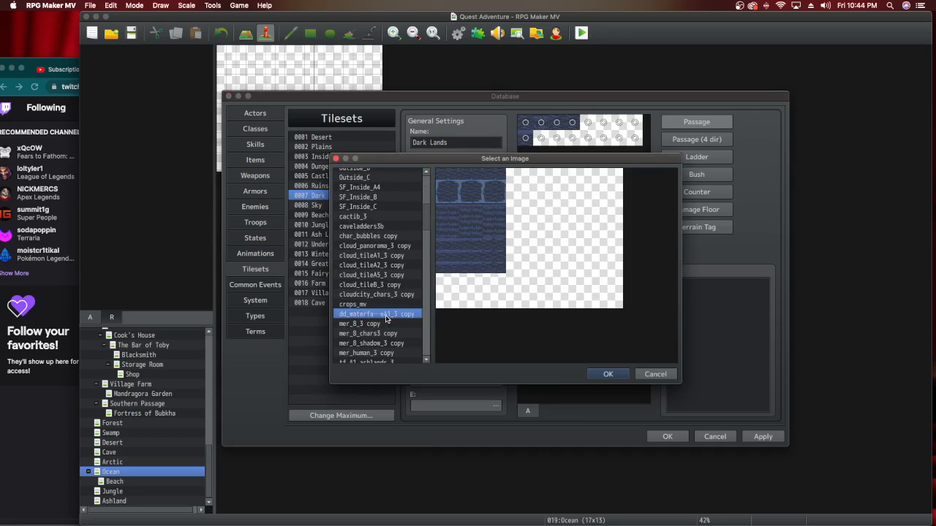
{"action": "key", "text": "Down"}
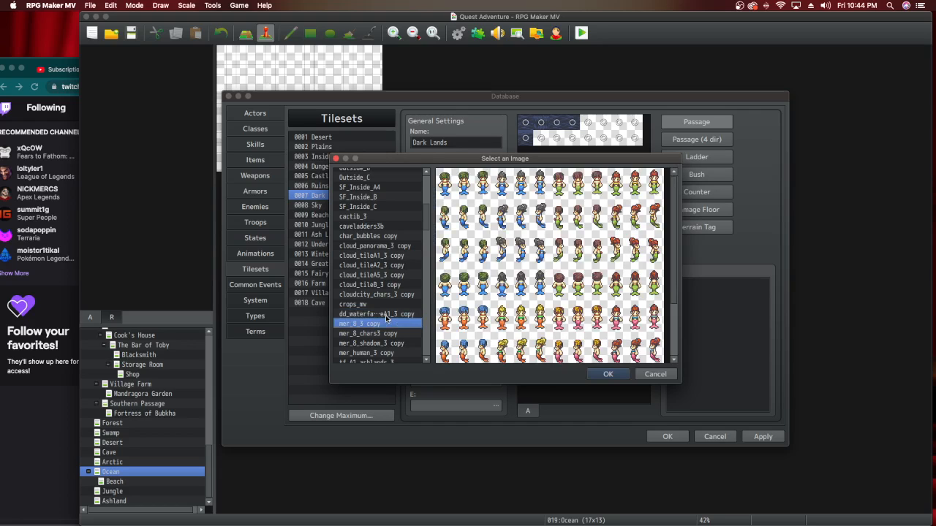
{"action": "key", "text": "Down"}
{"action": "key", "text": "Down"}
{"action": "key", "text": "Down"}
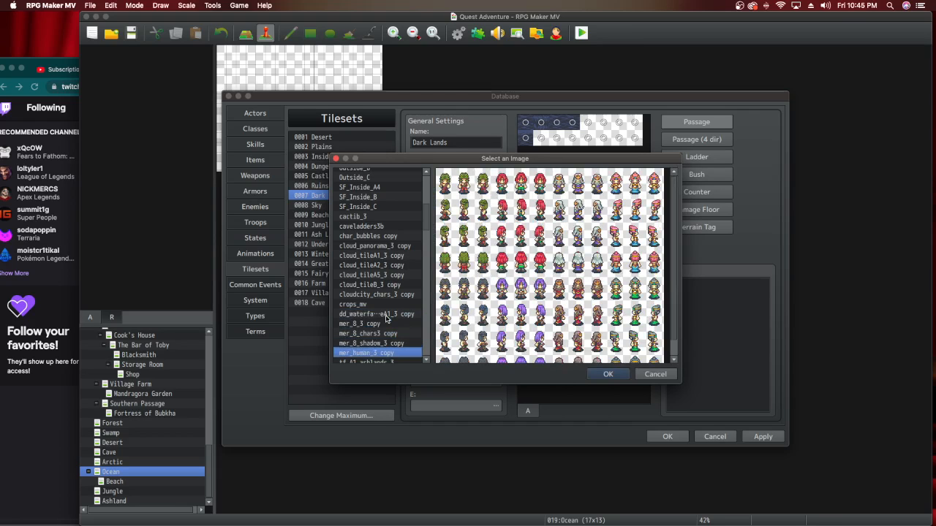
{"action": "key", "text": "Down"}
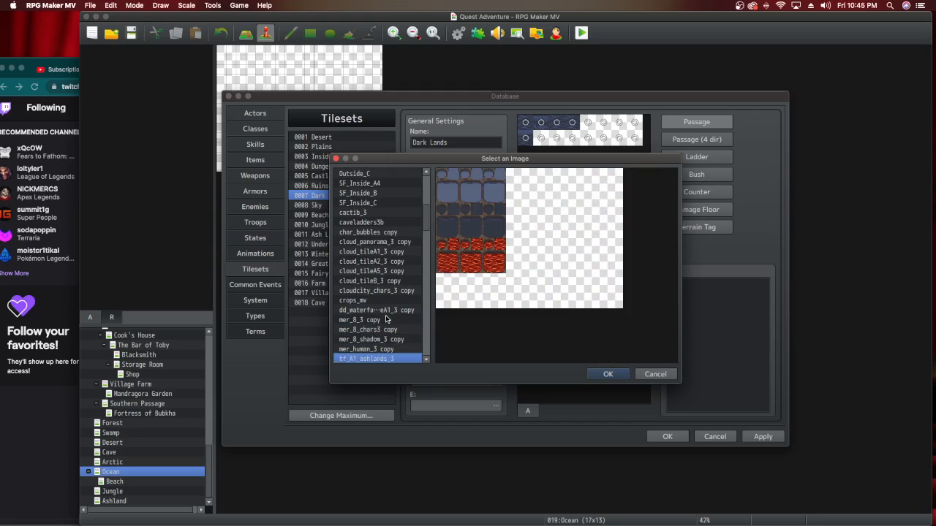
{"action": "key", "text": "Down"}
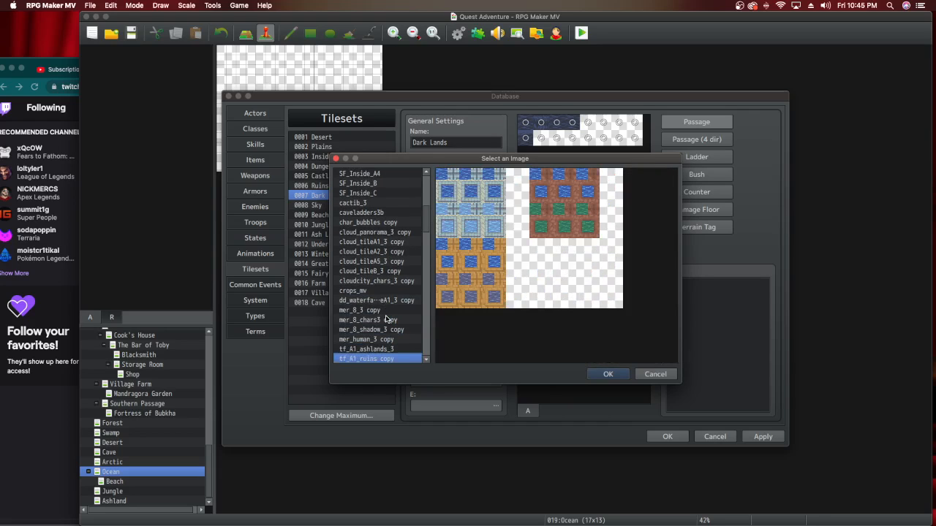
{"action": "key", "text": "Down"}
{"action": "key", "text": "Down"}
{"action": "key", "text": "Down"}
{"action": "key", "text": "Down"}
{"action": "key", "text": "Down"}
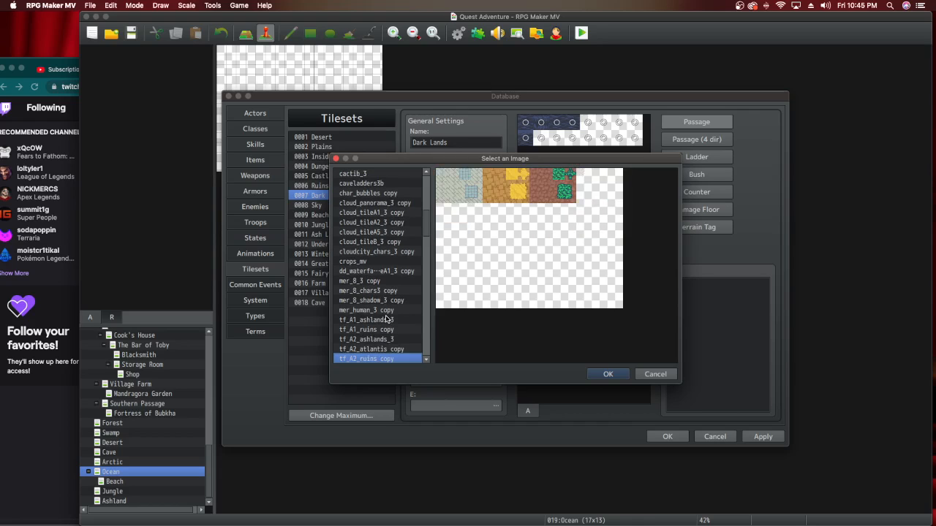
{"action": "key", "text": "Down"}
{"action": "key", "text": "Down"}
{"action": "key", "text": "Down"}
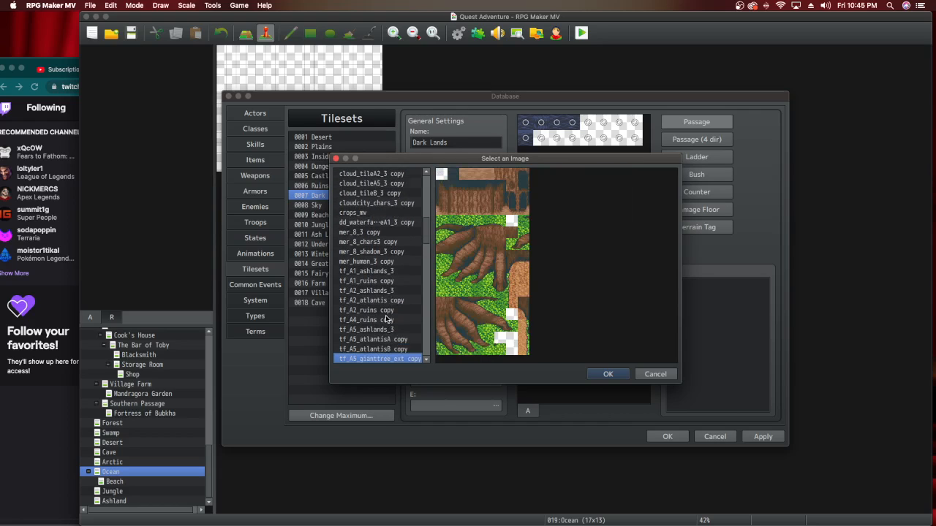
{"action": "key", "text": "Down"}
{"action": "key", "text": "Down"}
{"action": "key", "text": "Down"}
{"action": "key", "text": "Down"}
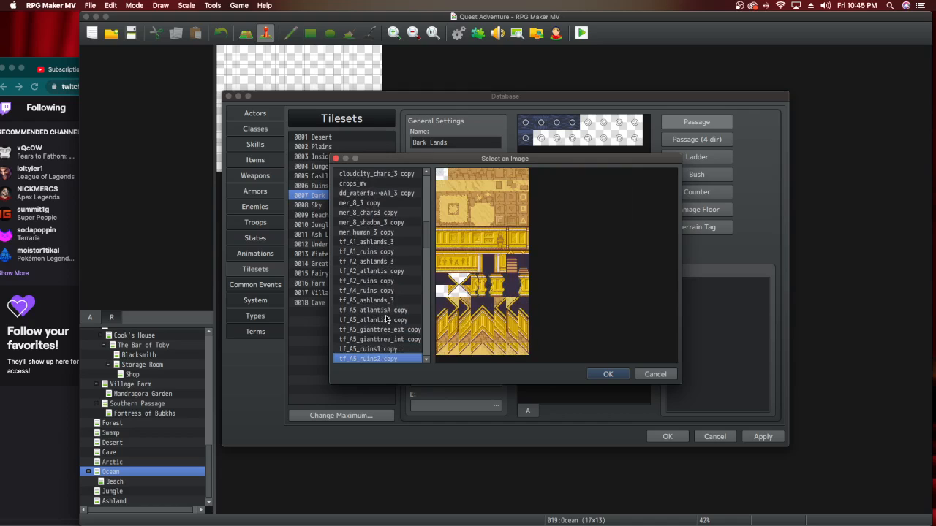
{"action": "key", "text": "Down"}
{"action": "key", "text": "Down"}
{"action": "key", "text": "Down"}
{"action": "key", "text": "Down"}
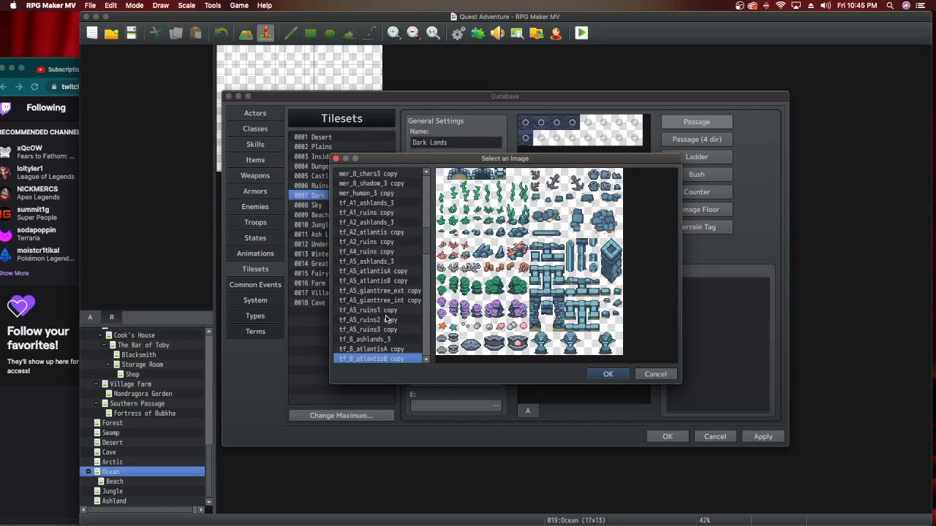
{"action": "key", "text": "Down"}
{"action": "key", "text": "Down"}
{"action": "key", "text": "Down"}
{"action": "key", "text": "Down"}
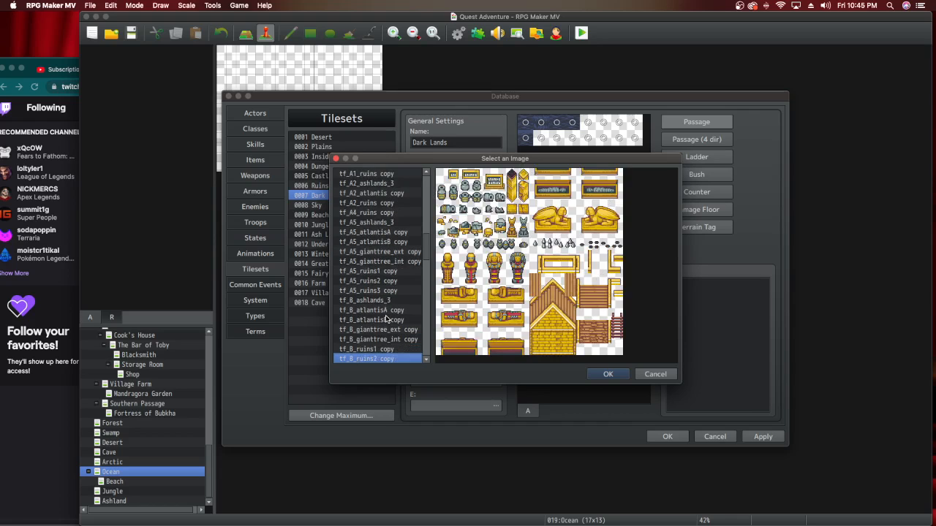
{"action": "key", "text": "Down"}
{"action": "key", "text": "Down"}
{"action": "key", "text": "Down"}
{"action": "key", "text": "Down"}
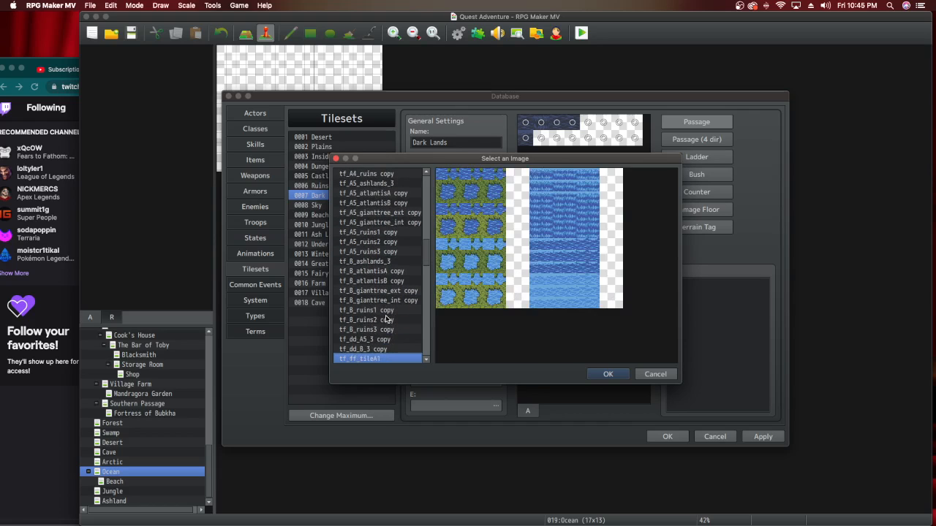
{"action": "key", "text": "Up"}
{"action": "key", "text": "Up"}
{"action": "key", "text": "Up"}
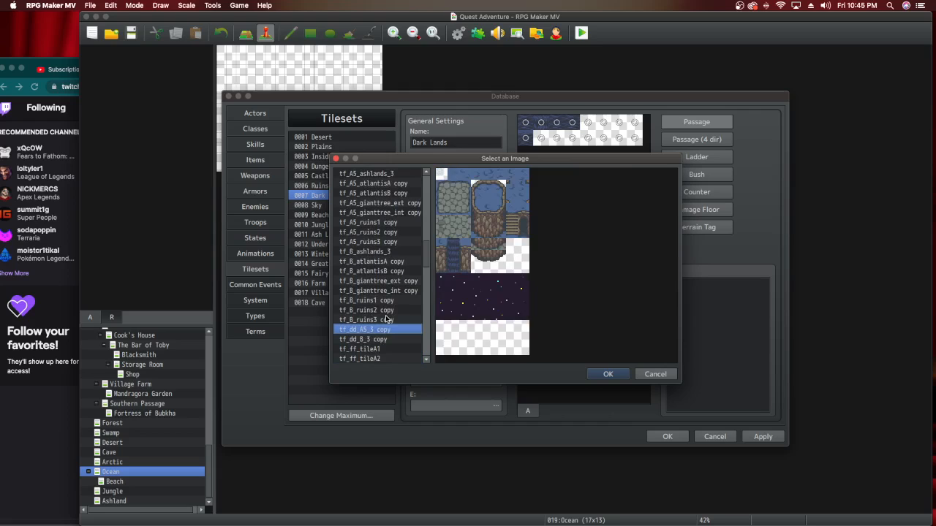
{"action": "key", "text": "Up"}
{"action": "key", "text": "Down"}
{"action": "left_click", "coordinate": [649, 375]}
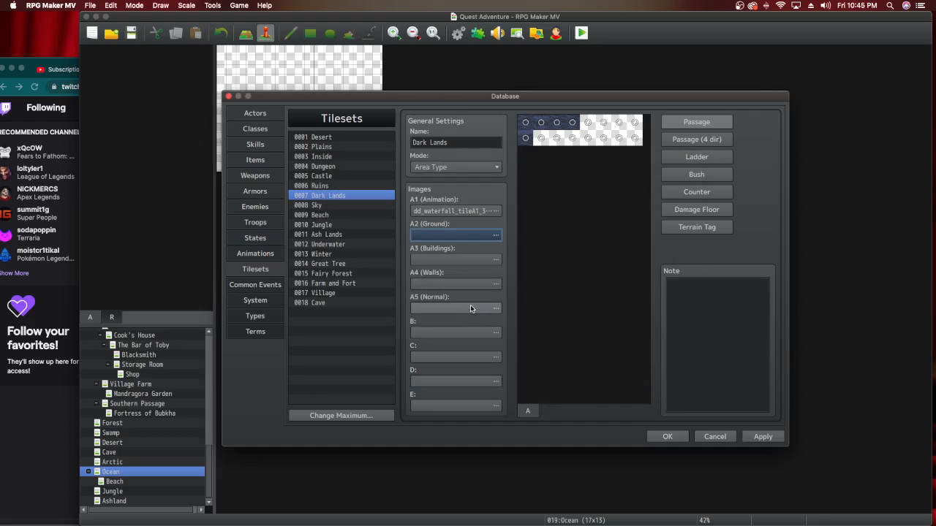
Set the Dark Lands tileset's A5 (Normal) image to tf_dd_A5_3 copy.
{"action": "double_click", "coordinate": [471, 309]}
{"action": "scroll", "coordinate": [392, 313], "scroll_direction": "down", "scroll_amount": 6}
{"action": "scroll", "coordinate": [400, 324], "scroll_direction": "down", "scroll_amount": 10}
{"action": "scroll", "coordinate": [400, 326], "scroll_direction": "down", "scroll_amount": 3}
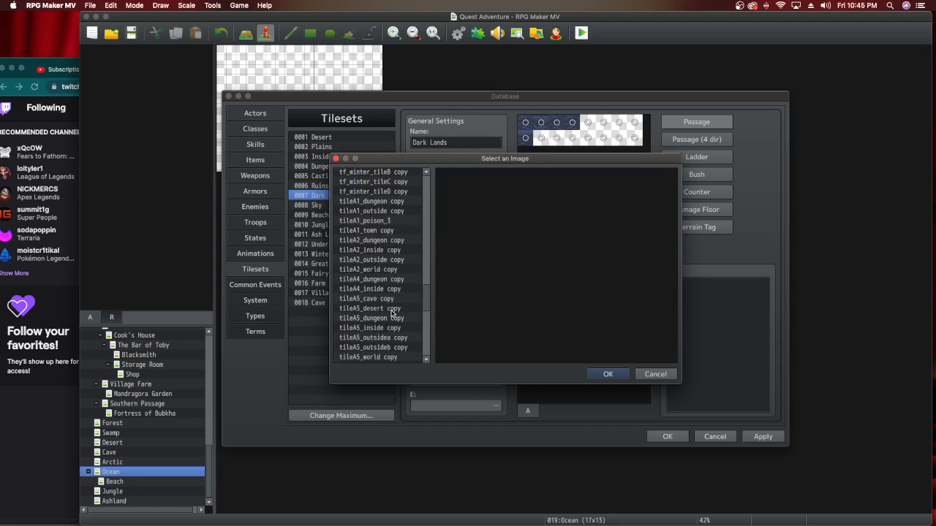
{"action": "scroll", "coordinate": [393, 313], "scroll_direction": "up", "scroll_amount": 12}
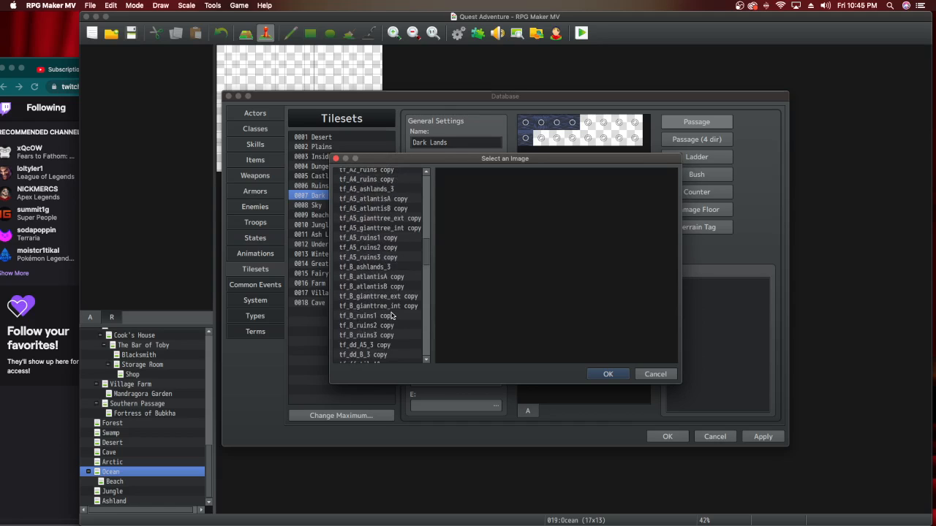
{"action": "scroll", "coordinate": [392, 316], "scroll_direction": "up", "scroll_amount": 1}
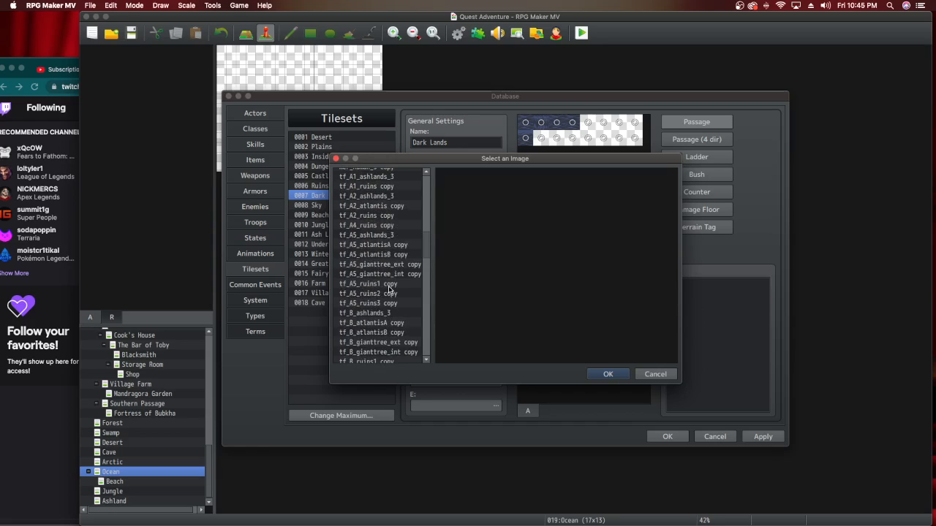
{"action": "scroll", "coordinate": [393, 332], "scroll_direction": "down", "scroll_amount": 1}
{"action": "left_click", "coordinate": [400, 342]}
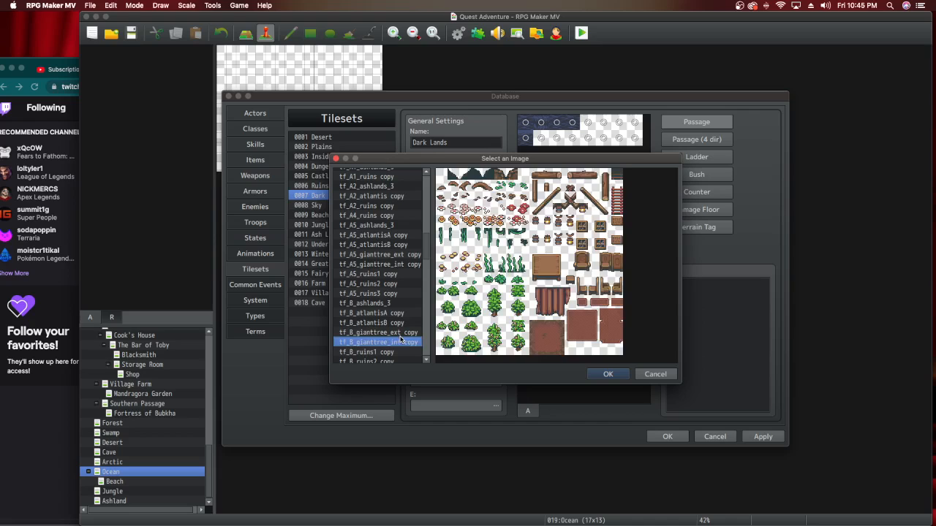
{"action": "scroll", "coordinate": [397, 307], "scroll_direction": "up", "scroll_amount": 5}
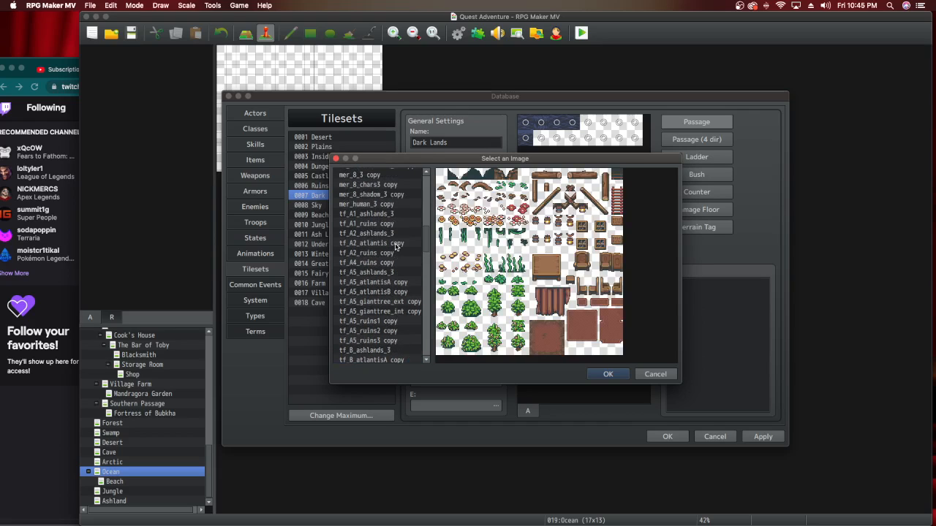
{"action": "scroll", "coordinate": [400, 314], "scroll_direction": "down", "scroll_amount": 5}
{"action": "left_click", "coordinate": [401, 321]}
{"action": "scroll", "coordinate": [400, 322], "scroll_direction": "down", "scroll_amount": 3}
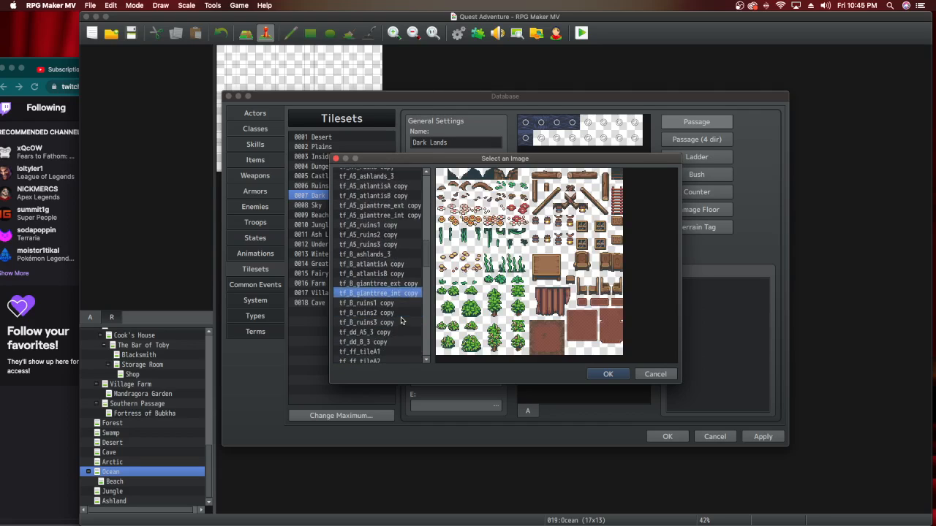
{"action": "left_click", "coordinate": [399, 331]}
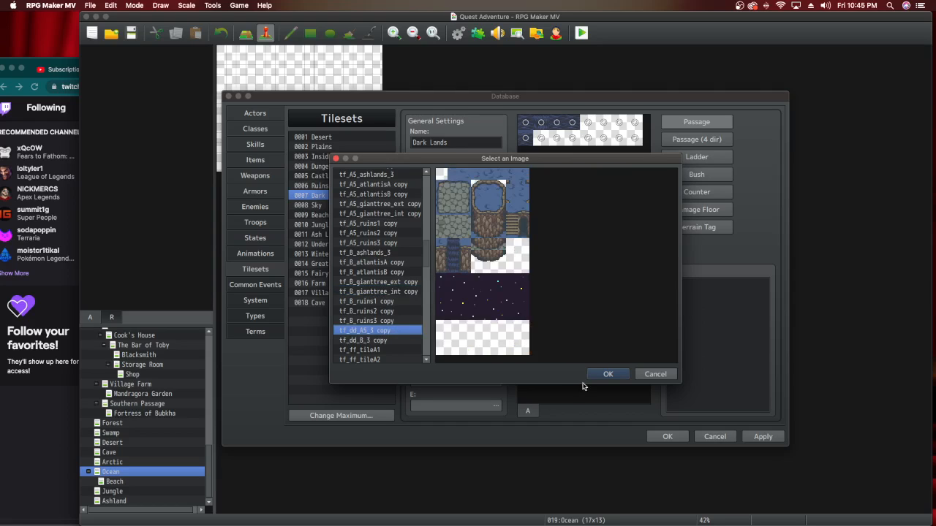
{"action": "left_click", "coordinate": [606, 374]}
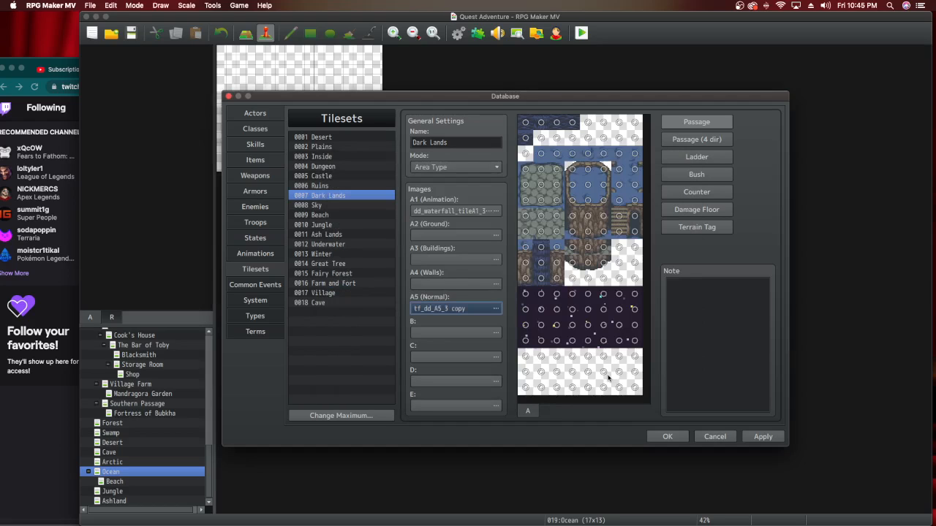
Set the Dark Lands tileset's B image to tf_dd_B_3 copy and look through its tiles.
{"action": "left_click", "coordinate": [445, 334]}
{"action": "scroll", "coordinate": [374, 325], "scroll_direction": "down", "scroll_amount": 15}
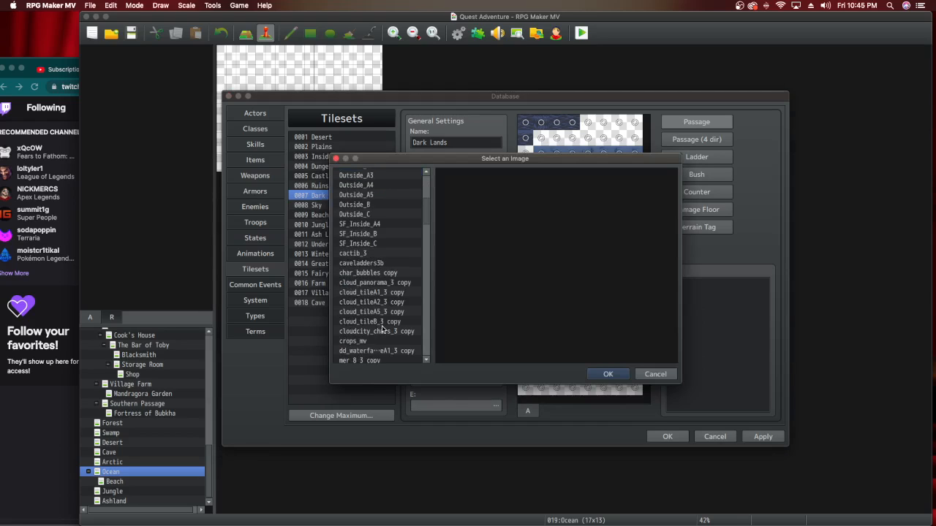
{"action": "left_click", "coordinate": [391, 327]}
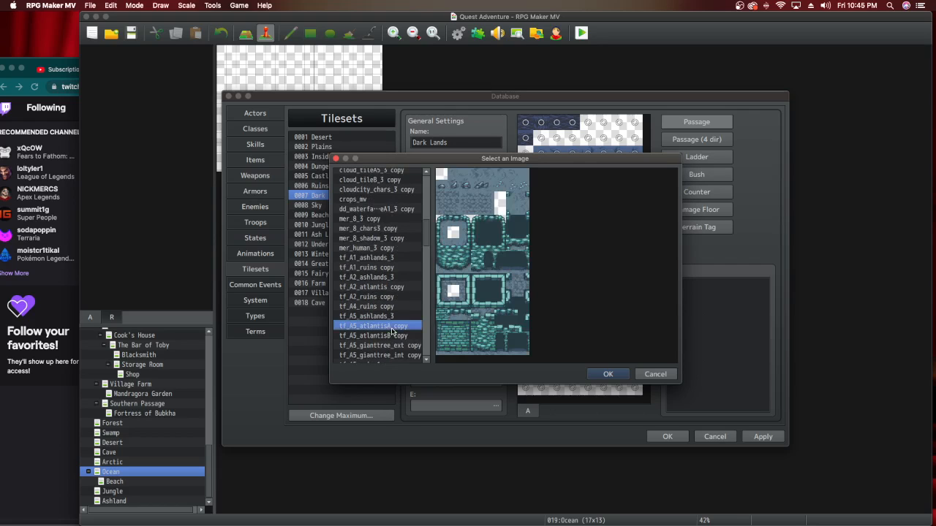
{"action": "scroll", "coordinate": [392, 325], "scroll_direction": "down", "scroll_amount": 3}
{"action": "left_click", "coordinate": [392, 318]}
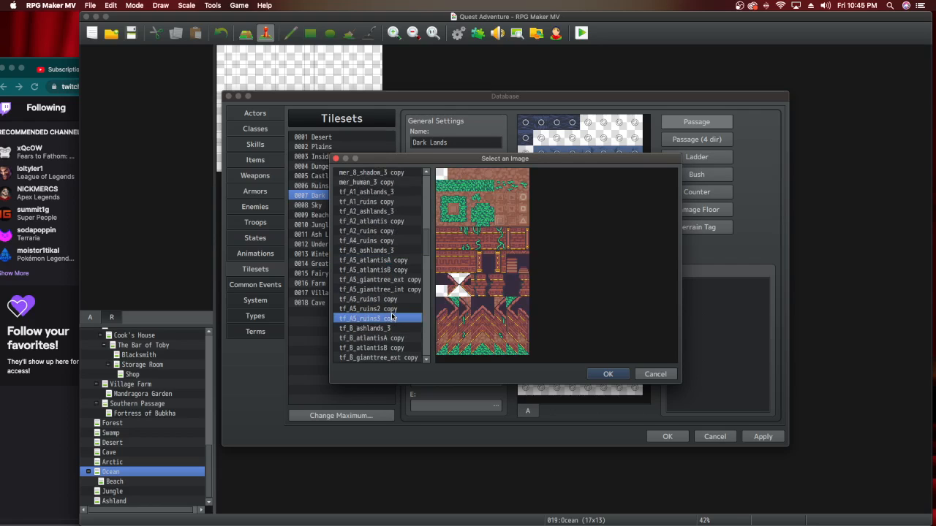
{"action": "key", "text": "Down"}
{"action": "key", "text": "Down"}
{"action": "key", "text": "Down"}
{"action": "key", "text": "Down"}
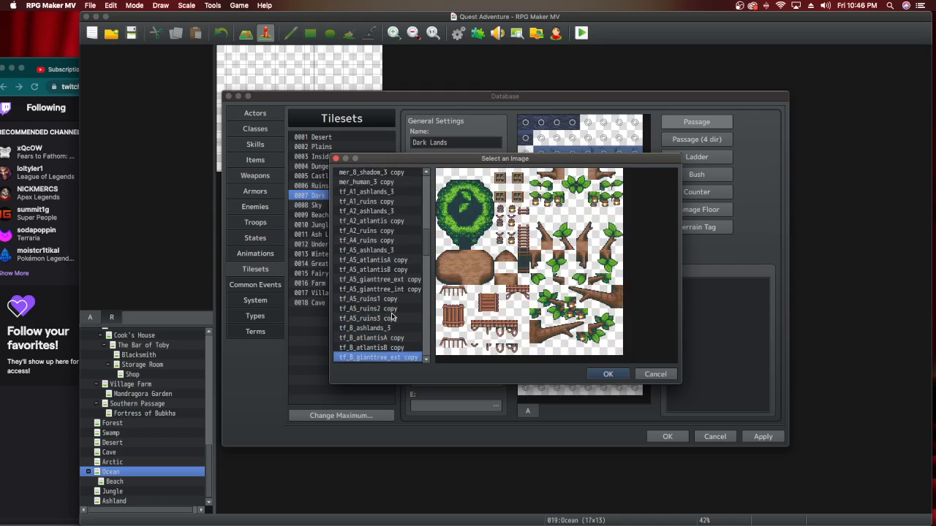
{"action": "key", "text": "Down"}
{"action": "key", "text": "Down"}
{"action": "key", "text": "Down"}
{"action": "key", "text": "Down"}
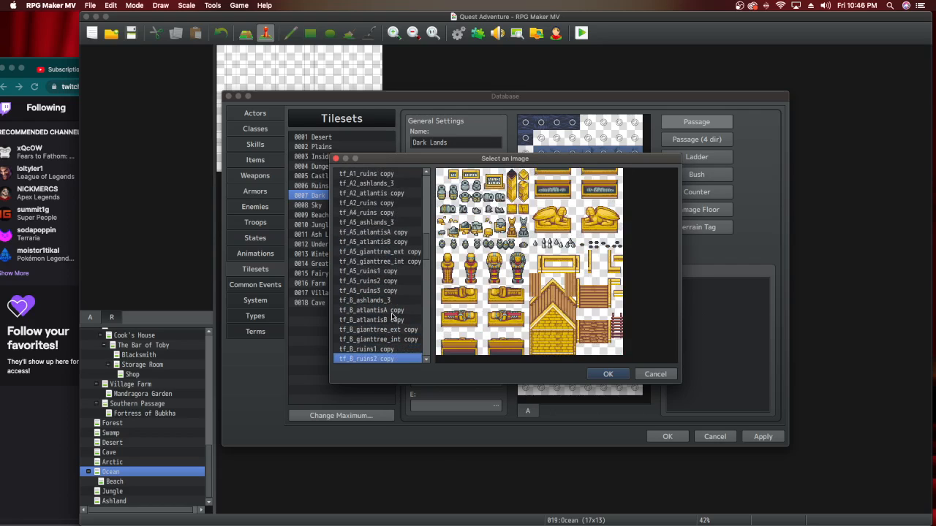
{"action": "key", "text": "Down"}
{"action": "key", "text": "Down"}
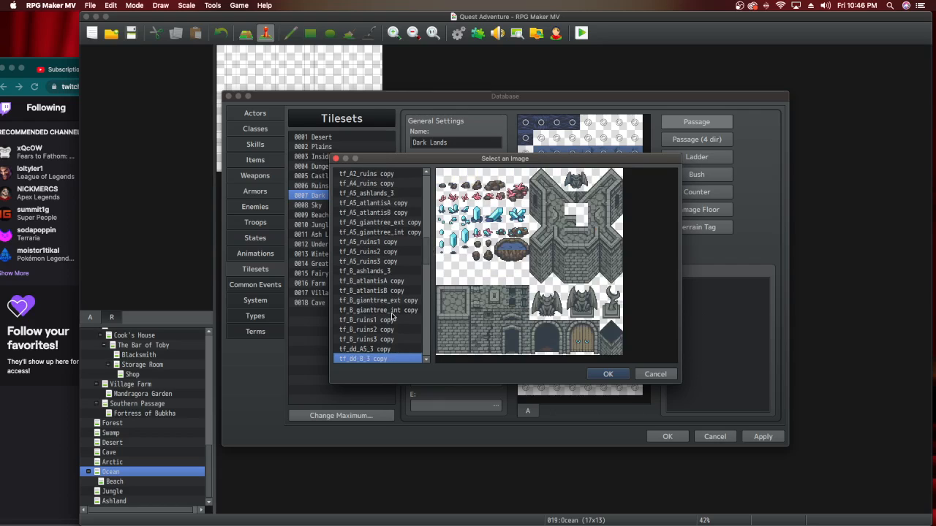
{"action": "left_click_drag", "start_coordinate": [500, 157], "coordinate": [701, 183]}
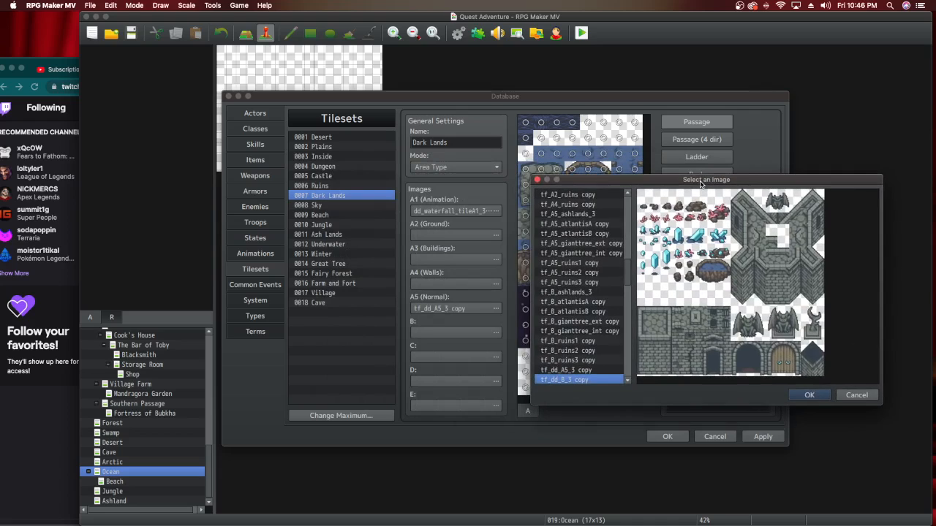
{"action": "left_click", "coordinate": [808, 396]}
{"action": "left_click", "coordinate": [547, 411]}
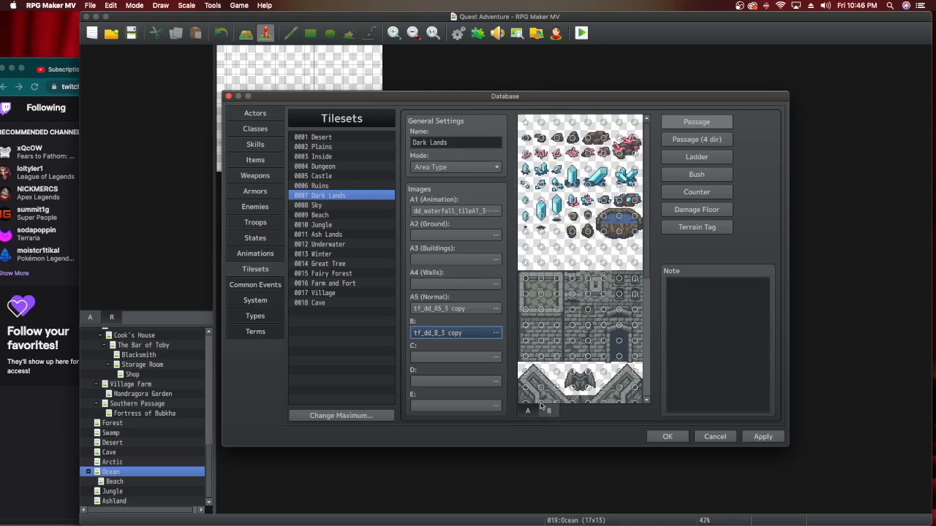
{"action": "scroll", "coordinate": [542, 361], "scroll_direction": "down", "scroll_amount": 5}
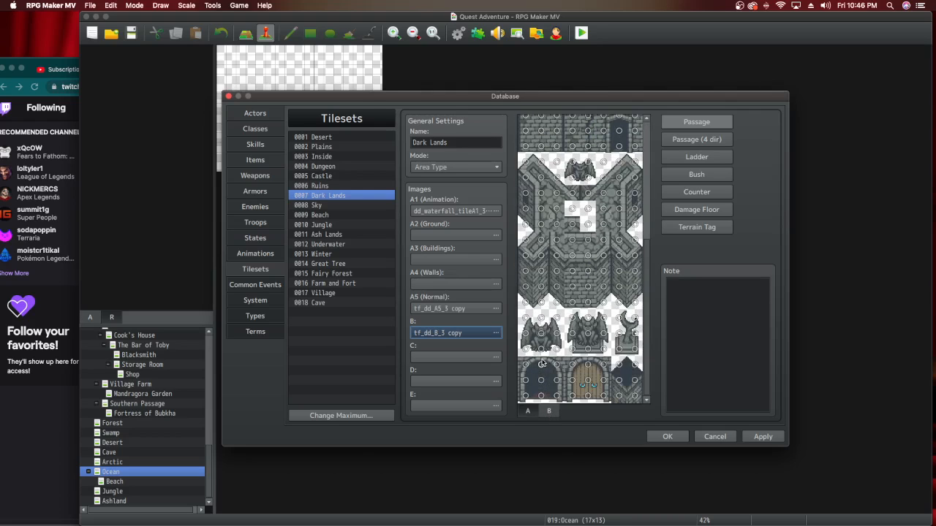
Preview the images available for the Dark Lands tileset's C slot, from tf_B_atlantisB copy through tf_winter_tileD copy.
{"action": "double_click", "coordinate": [460, 356]}
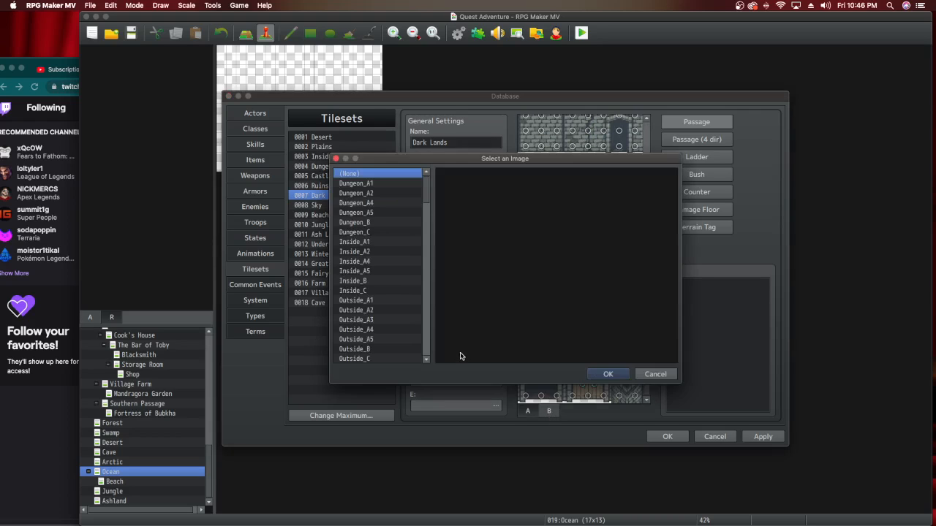
{"action": "scroll", "coordinate": [404, 342], "scroll_direction": "down", "scroll_amount": 15}
{"action": "scroll", "coordinate": [405, 344], "scroll_direction": "down", "scroll_amount": 3}
{"action": "scroll", "coordinate": [394, 316], "scroll_direction": "up", "scroll_amount": 6}
{"action": "left_click", "coordinate": [386, 235]}
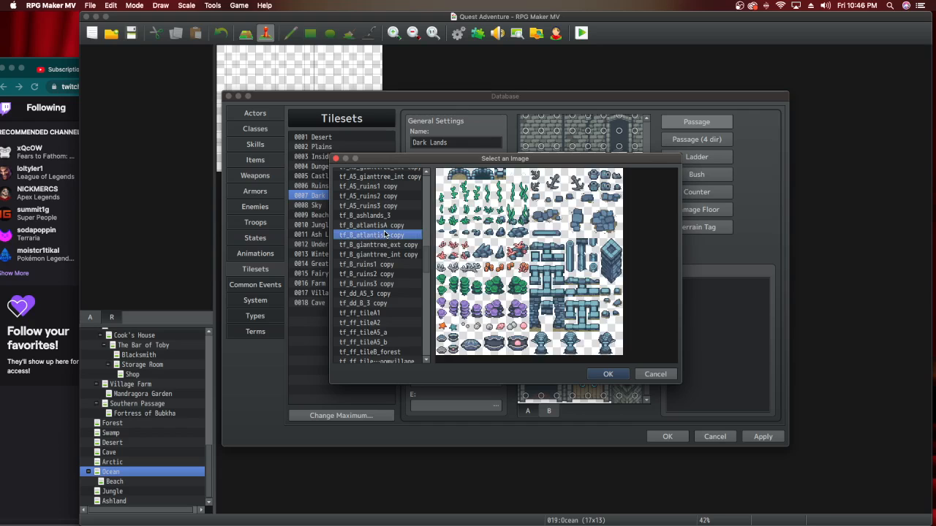
{"action": "key", "text": "Down"}
{"action": "key", "text": "Down"}
{"action": "key", "text": "Down"}
{"action": "key", "text": "Down"}
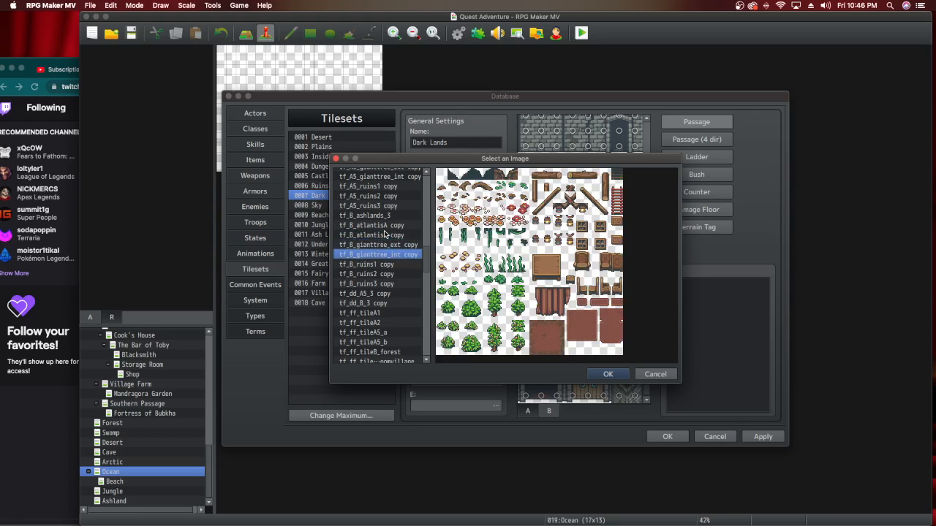
{"action": "key", "text": "Down"}
{"action": "key", "text": "Down"}
{"action": "key", "text": "Down"}
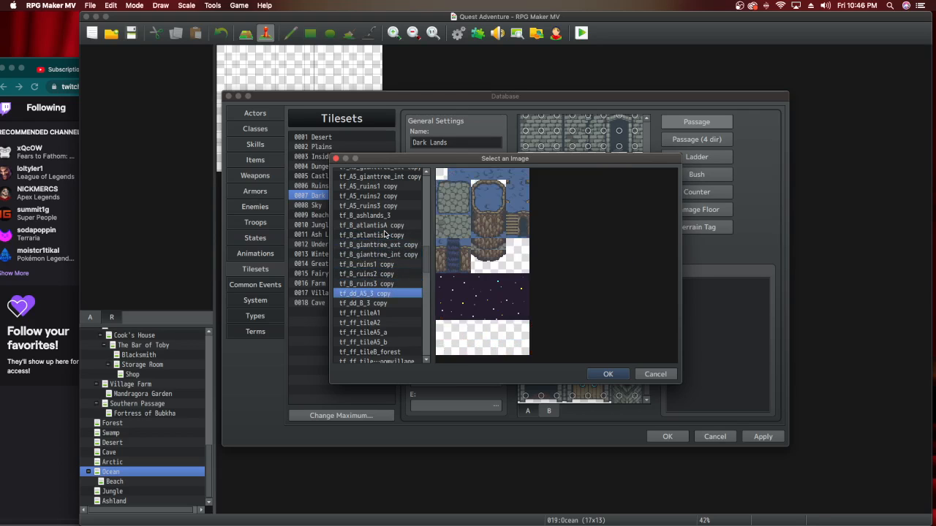
{"action": "key", "text": "Down"}
{"action": "key", "text": "Down"}
{"action": "key", "text": "Down"}
{"action": "key", "text": "Down"}
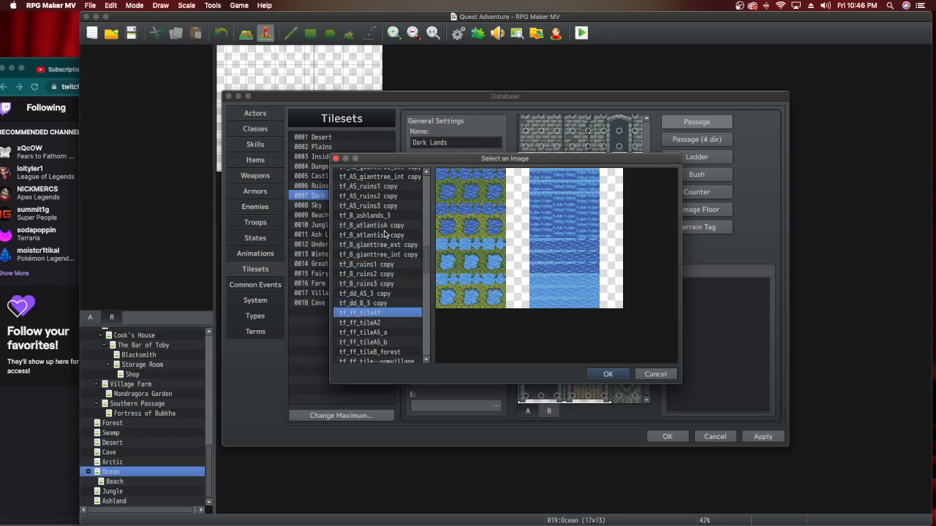
{"action": "key", "text": "Down"}
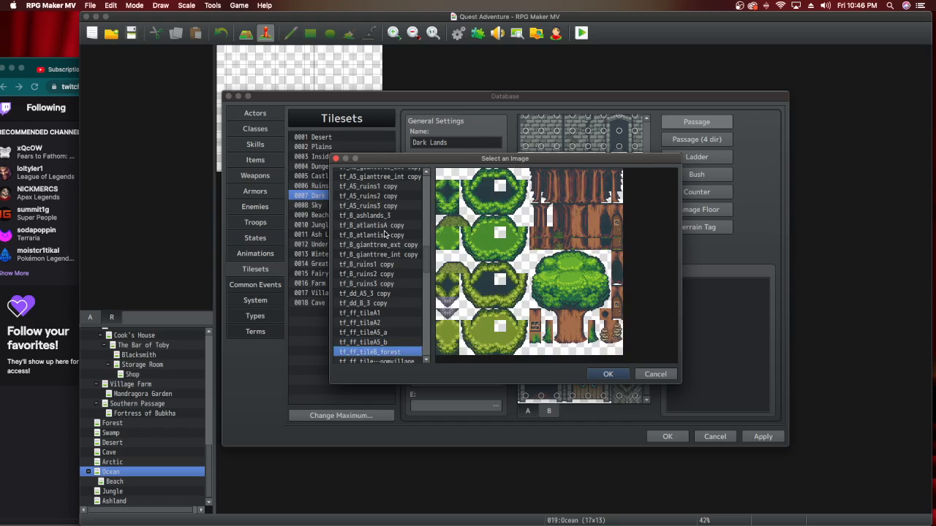
{"action": "key", "text": "Down"}
{"action": "key", "text": "Down"}
{"action": "key", "text": "Down"}
{"action": "key", "text": "Down"}
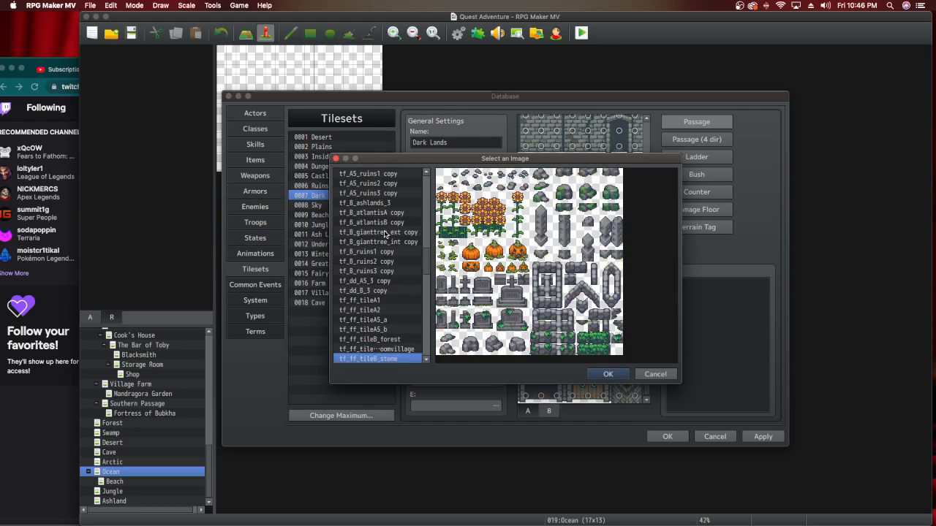
{"action": "key", "text": "Down"}
{"action": "key", "text": "Down"}
{"action": "key", "text": "Down"}
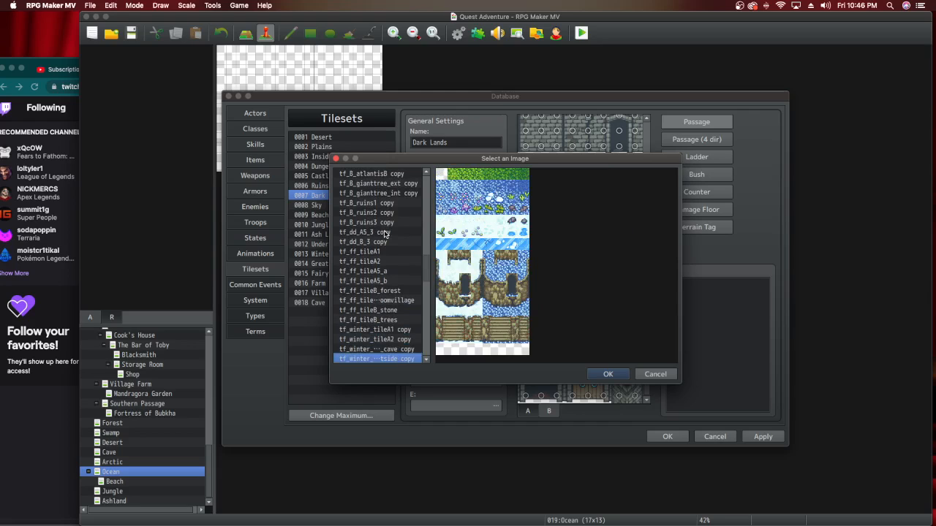
{"action": "key", "text": "Down"}
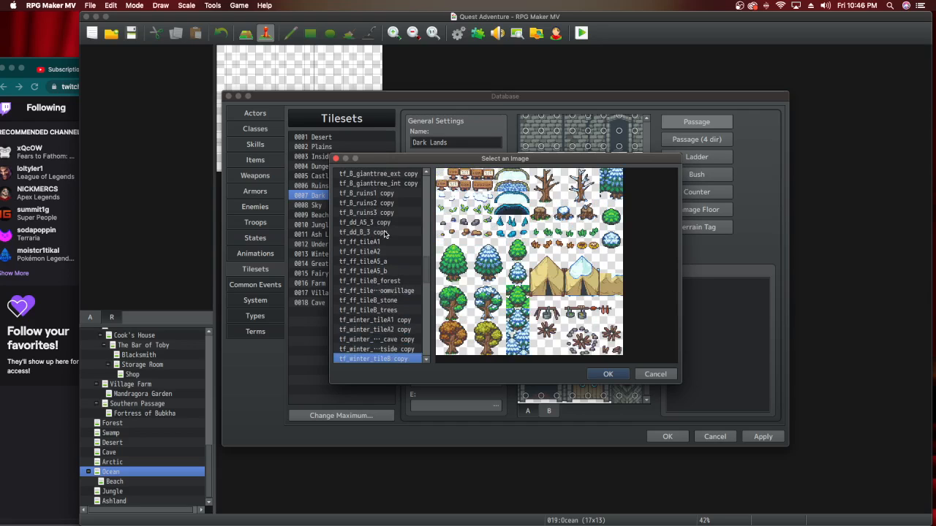
{"action": "key", "text": "Down"}
{"action": "key", "text": "Down"}
{"action": "key", "text": "Down"}
Examine the tileA images for the C slot, from tileA1_dungeon copy through tileA5_outsidea copy.
{"action": "key", "text": "Down"}
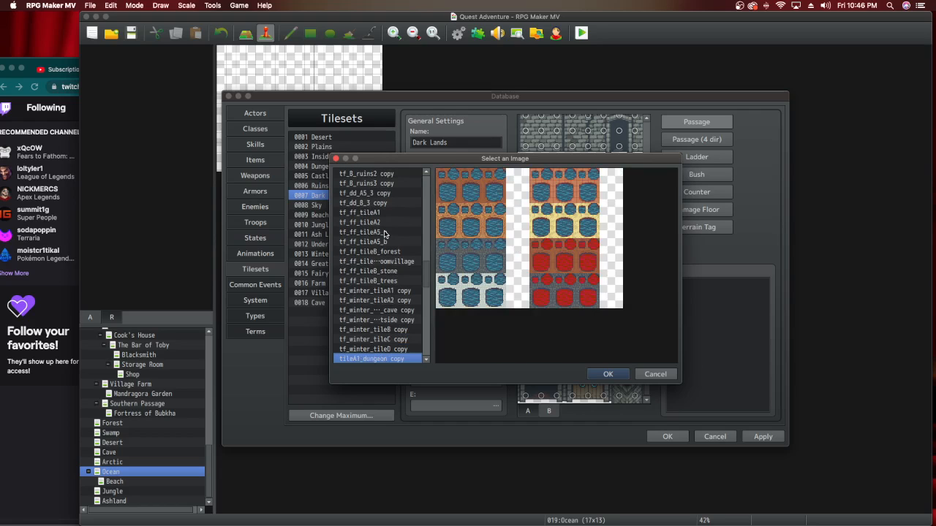
{"action": "key", "text": "Down"}
{"action": "key", "text": "Down"}
{"action": "key", "text": "Down"}
{"action": "key", "text": "Down"}
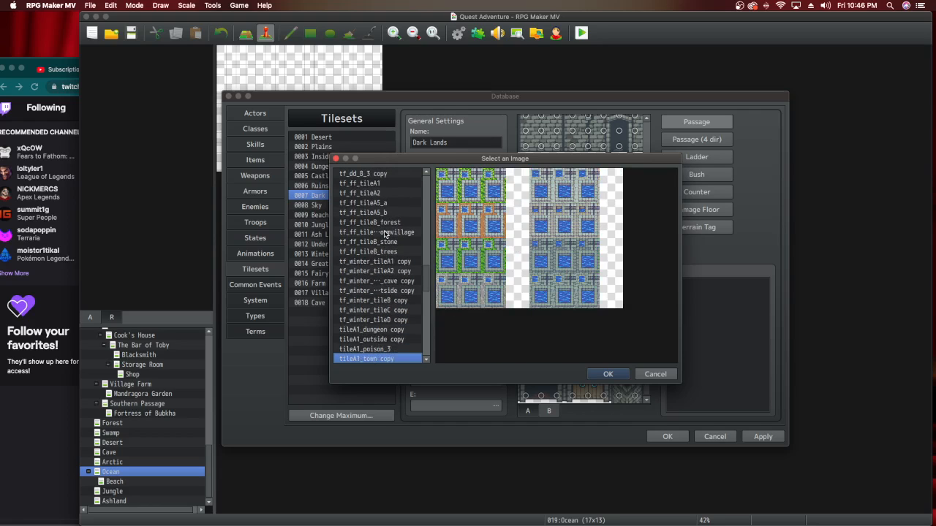
{"action": "key", "text": "Down"}
{"action": "key", "text": "Down"}
{"action": "key", "text": "Down"}
{"action": "key", "text": "Down"}
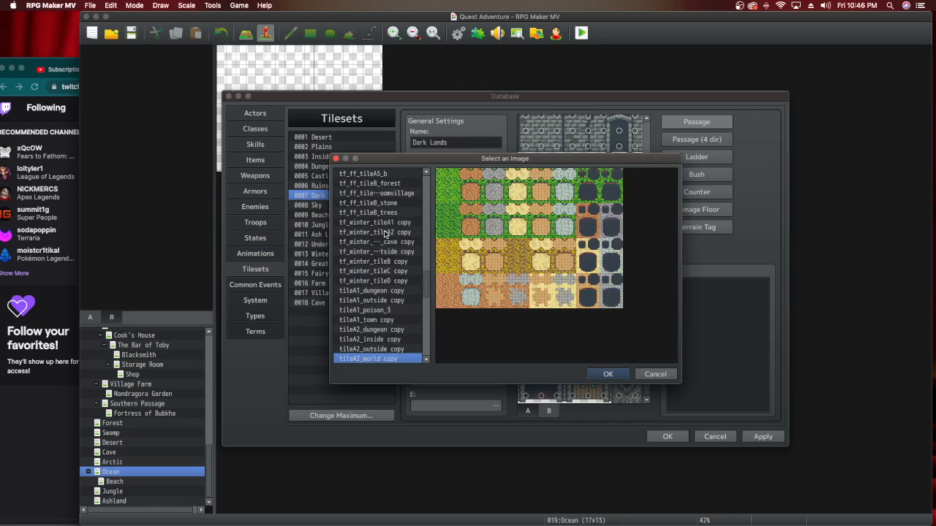
{"action": "key", "text": "Down"}
{"action": "key", "text": "Down"}
{"action": "key", "text": "Down"}
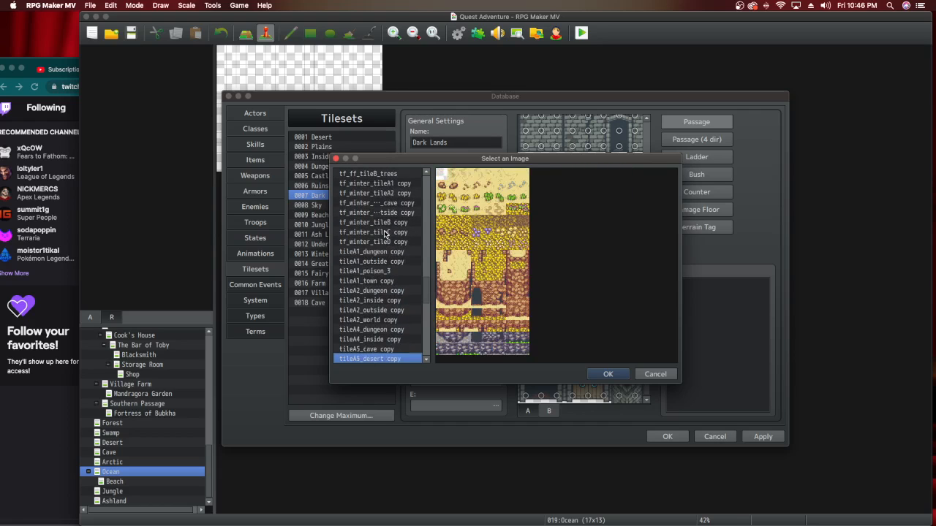
{"action": "key", "text": "Down"}
{"action": "key", "text": "Down"}
{"action": "key", "text": "Down"}
{"action": "key", "text": "Down"}
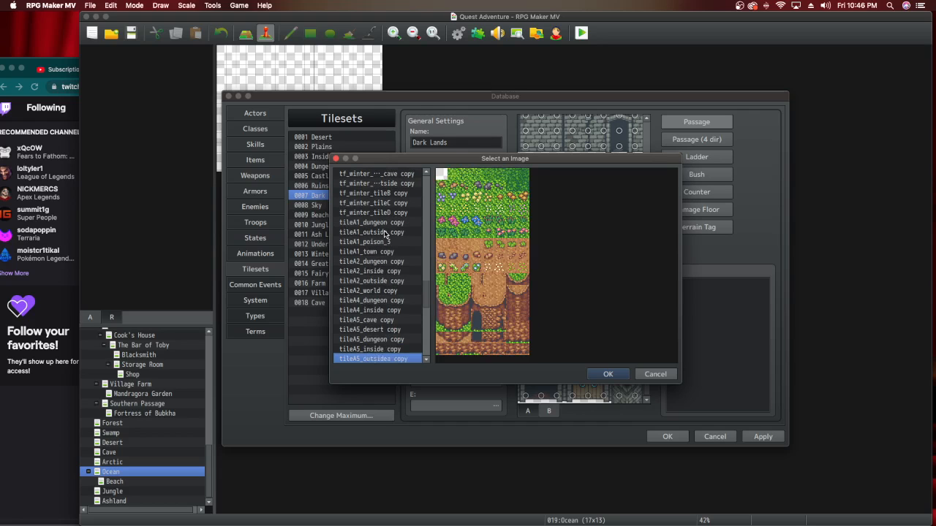
Examine the tileB images for the C slot, including tileB_dungeon copy and tileB_outside copy, through tileC_HOUSE copy.
{"action": "key", "text": "Down"}
{"action": "key", "text": "Down"}
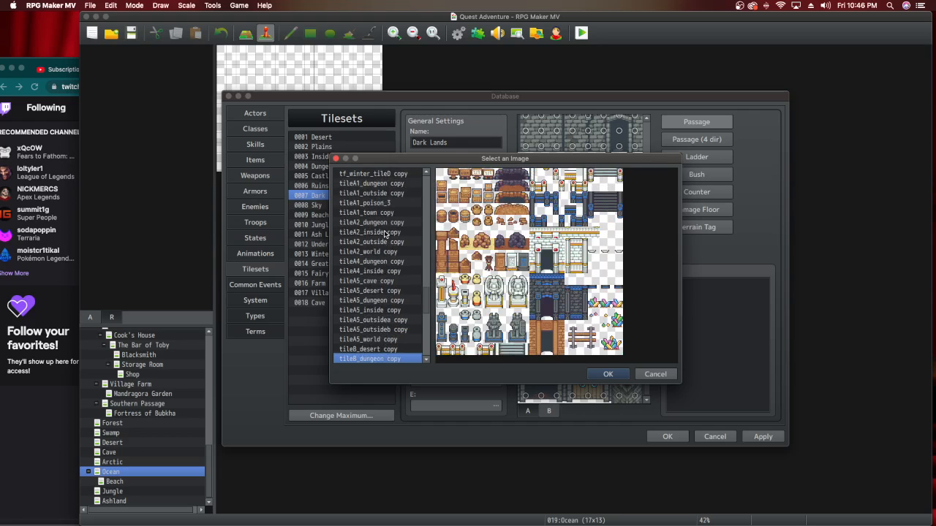
{"action": "key", "text": "Down"}
{"action": "key", "text": "Down"}
{"action": "key", "text": "Down"}
{"action": "key", "text": "Down"}
{"action": "key", "text": "Down"}
{"action": "key", "text": "Down"}
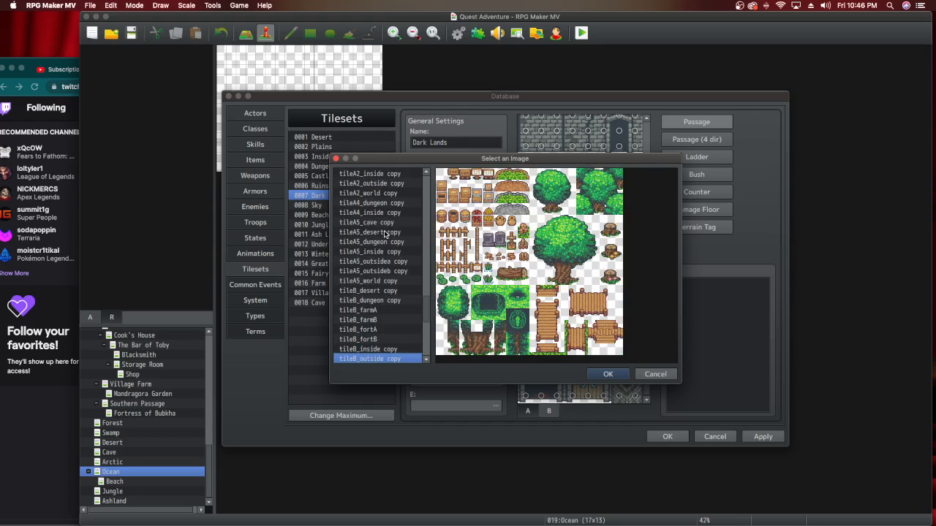
{"action": "key", "text": "Down"}
{"action": "key", "text": "Down"}
{"action": "key", "text": "Down"}
{"action": "key", "text": "Down"}
{"action": "key", "text": "Down"}
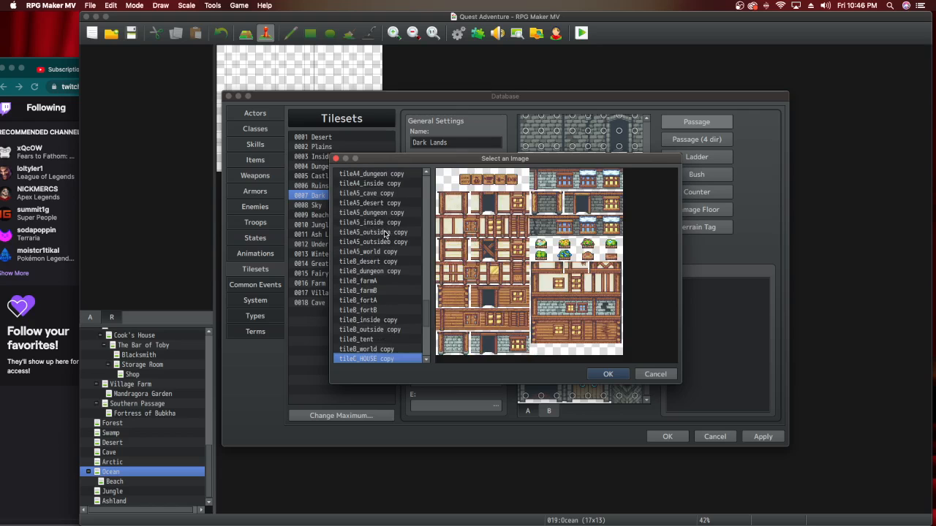
Preview the remaining images for the C slot, from tileC_HOUSE_RUINED copy through !$floatingrocks_3 copy.
{"action": "key", "text": "Down"}
{"action": "key", "text": "Down"}
{"action": "key", "text": "Down"}
{"action": "key", "text": "Down"}
{"action": "key", "text": "Down"}
{"action": "key", "text": "Down"}
{"action": "key", "text": "Down"}
{"action": "key", "text": "Down"}
{"action": "key", "text": "Down"}
{"action": "key", "text": "Down"}
{"action": "key", "text": "Down"}
{"action": "key", "text": "Down"}
{"action": "key", "text": "Down"}
{"action": "key", "text": "Down"}
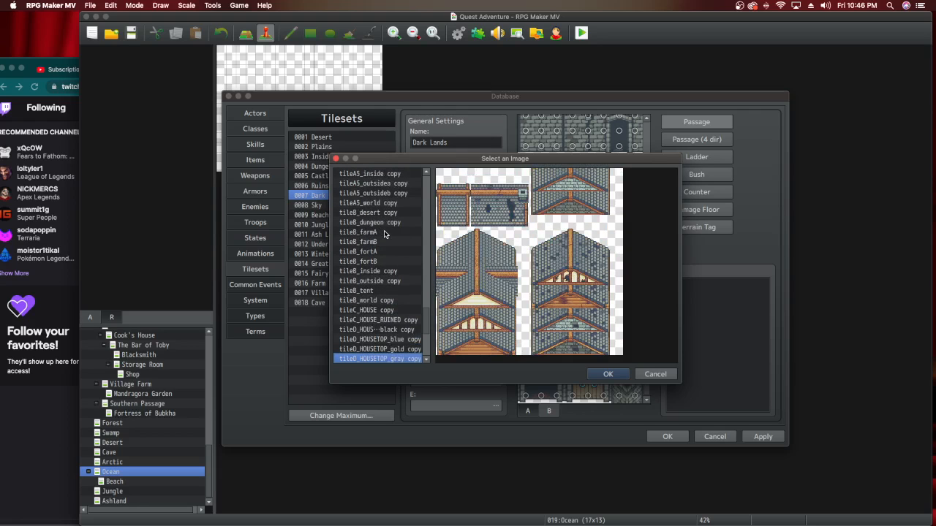
{"action": "key", "text": "Down"}
{"action": "key", "text": "Down"}
{"action": "key", "text": "Down"}
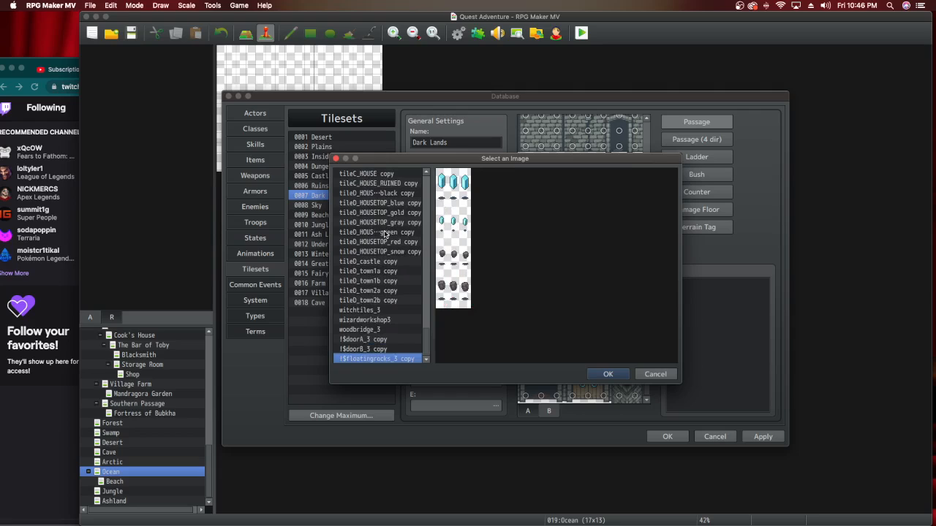
Go back through the C slot image previews from !$floatingrocks_3 copy past woodbridge_3 to the tileD_HOUSETOP images.
{"action": "key", "text": "Up"}
{"action": "key", "text": "Down"}
{"action": "key", "text": "Up"}
{"action": "key", "text": "Up"}
{"action": "key", "text": "Up"}
{"action": "key", "text": "Up"}
{"action": "key", "text": "Up"}
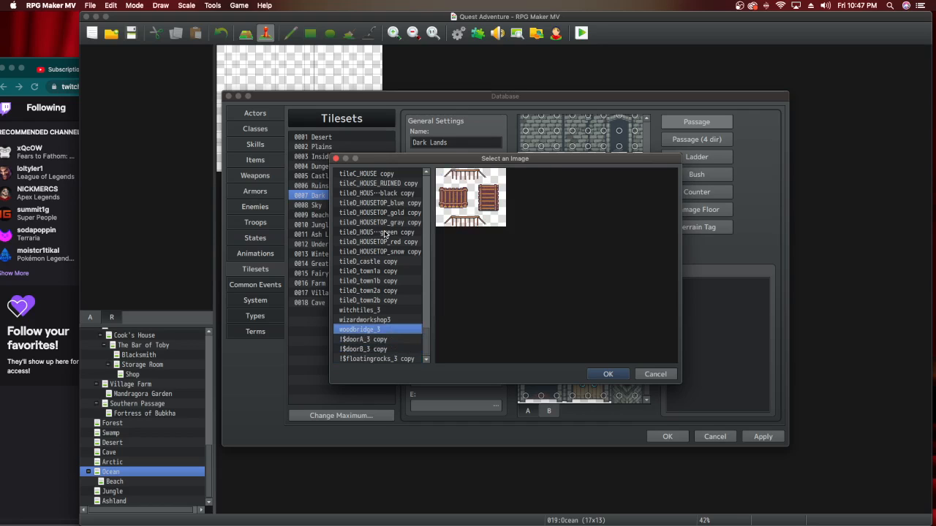
{"action": "key", "text": "Up"}
{"action": "key", "text": "Up"}
{"action": "key", "text": "Up"}
{"action": "key", "text": "Up"}
{"action": "key", "text": "Up"}
{"action": "key", "text": "Up"}
{"action": "key", "text": "Up"}
{"action": "key", "text": "Up"}
{"action": "key", "text": "Up"}
{"action": "key", "text": "Up"}
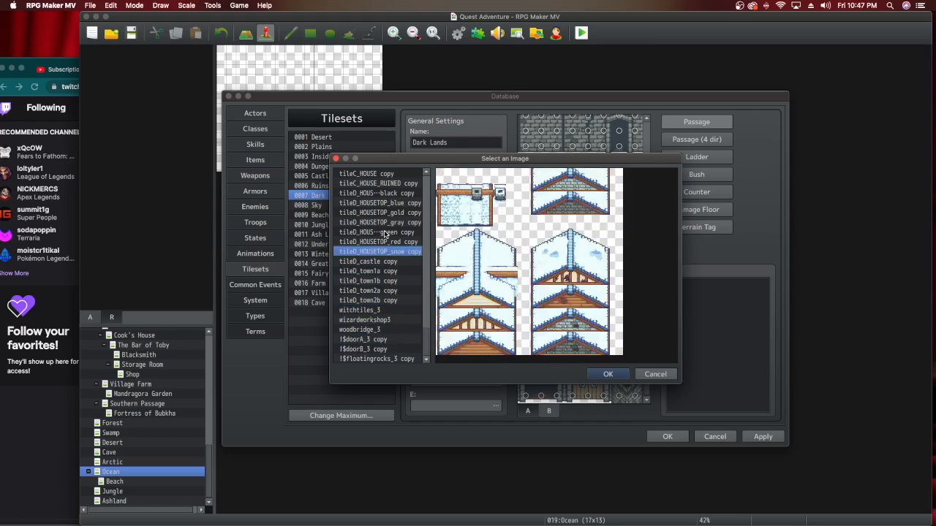
Return to the beginning of the image list and preview the C slot candidates from Dungeon_A1 through caveladders3b.
{"action": "scroll", "coordinate": [385, 234], "scroll_direction": "up", "scroll_amount": 15}
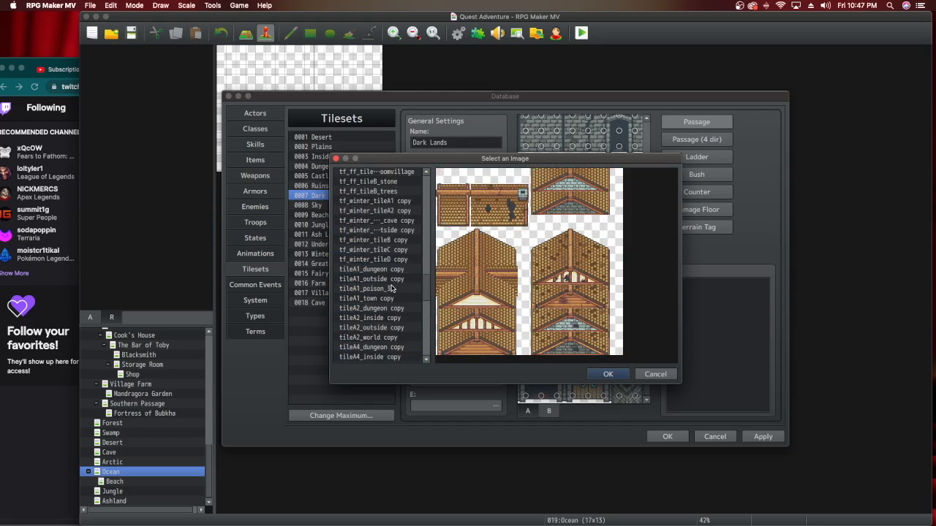
{"action": "scroll", "coordinate": [391, 289], "scroll_direction": "up", "scroll_amount": 5}
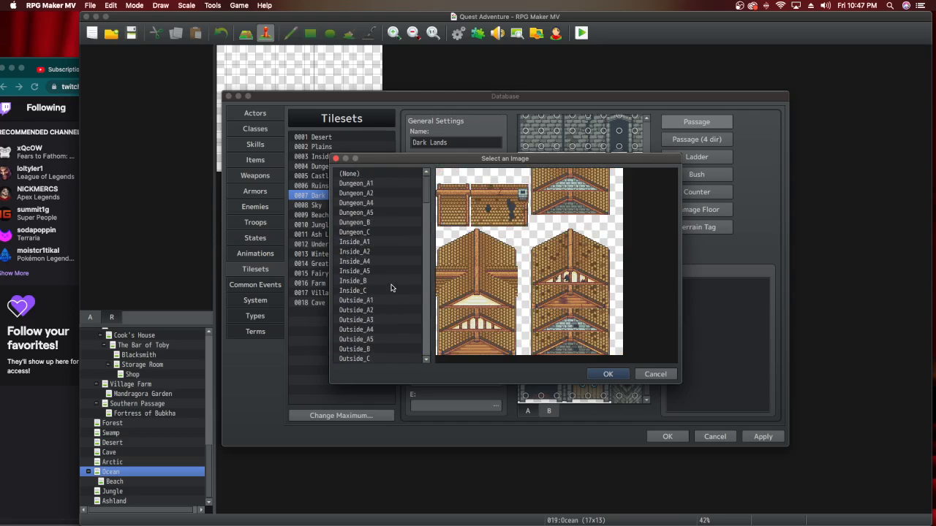
{"action": "left_click", "coordinate": [375, 183]}
{"action": "key", "text": "Down"}
{"action": "key", "text": "Down"}
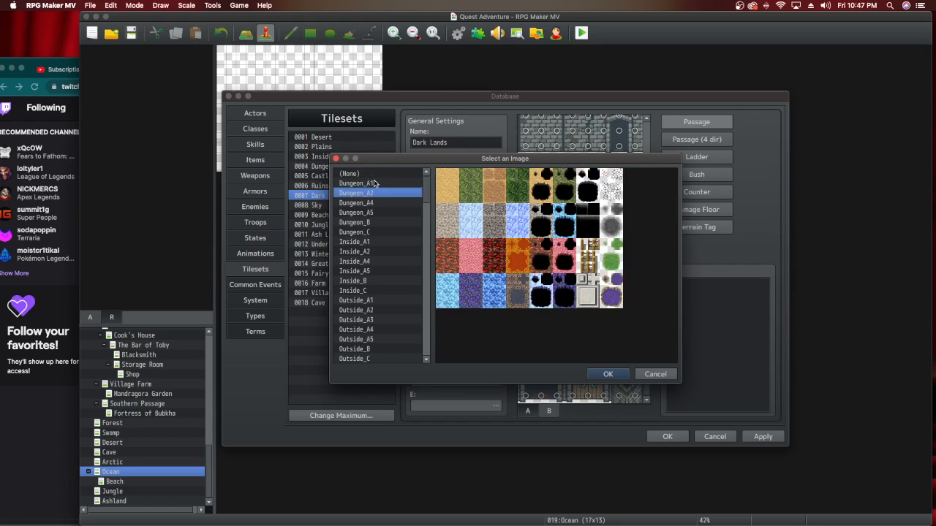
{"action": "key", "text": "Down"}
{"action": "key", "text": "Down"}
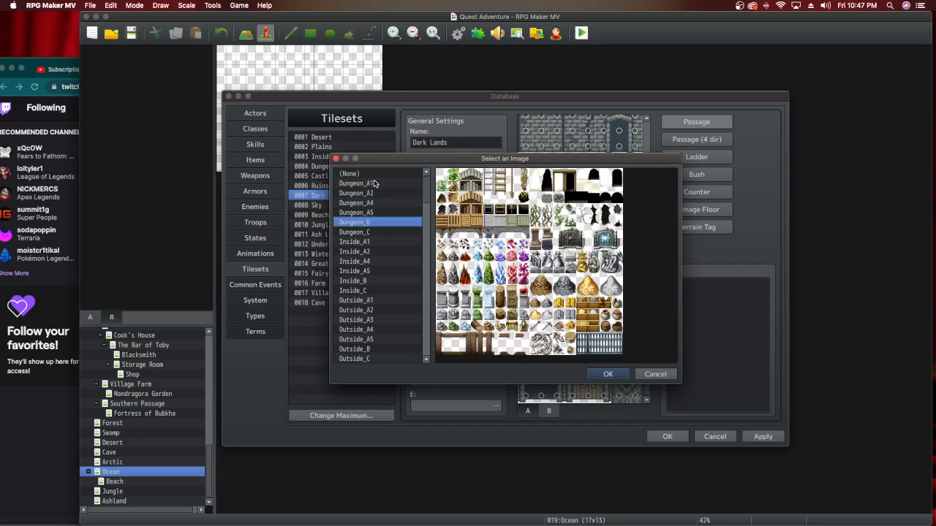
{"action": "key", "text": "Down"}
{"action": "key", "text": "Down"}
{"action": "key", "text": "Down"}
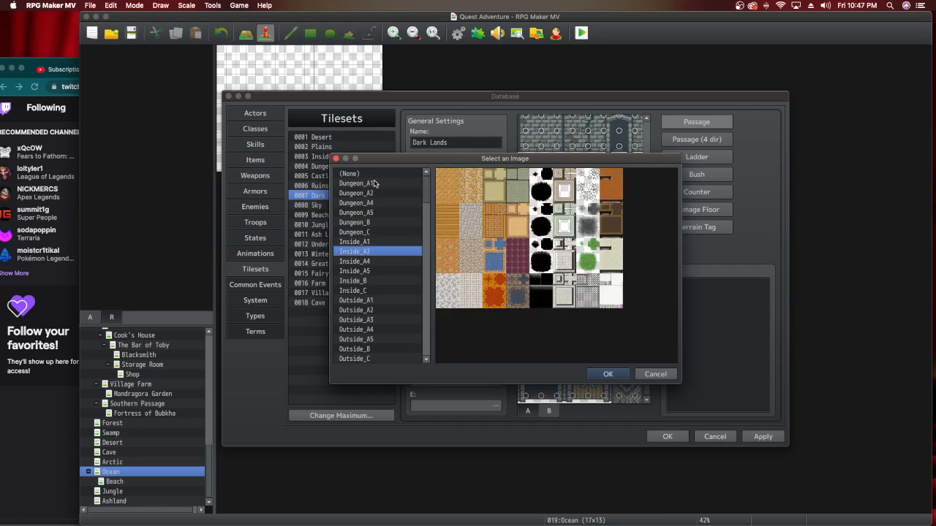
{"action": "key", "text": "Down"}
{"action": "key", "text": "Down"}
{"action": "key", "text": "Down"}
{"action": "key", "text": "Down"}
{"action": "key", "text": "Down"}
{"action": "key", "text": "Down"}
{"action": "key", "text": "Down"}
{"action": "key", "text": "Down"}
{"action": "key", "text": "Down"}
{"action": "key", "text": "Down"}
{"action": "key", "text": "Down"}
{"action": "key", "text": "Down"}
{"action": "key", "text": "Down"}
{"action": "key", "text": "Down"}
{"action": "key", "text": "Down"}
{"action": "key", "text": "Down"}
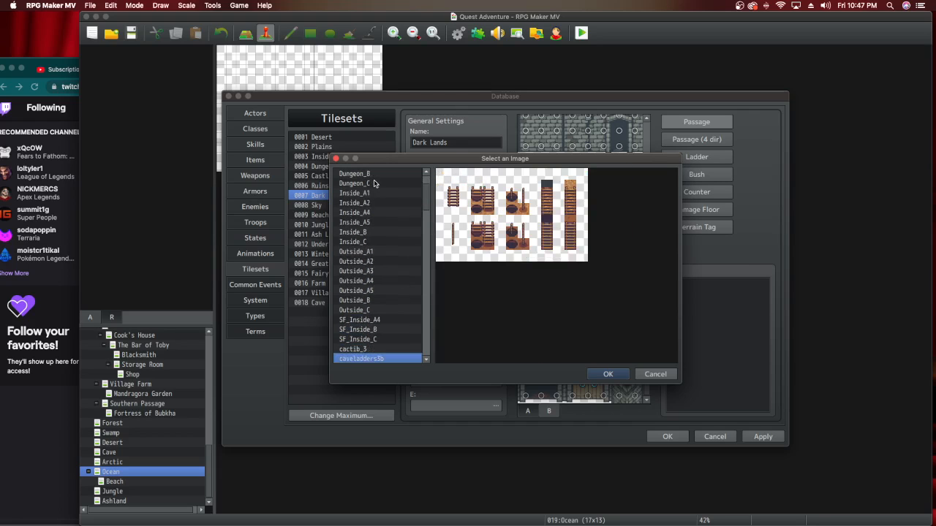
Preview the C slot candidates from char_bubbles copy through the cloud, crops and mer images to tf_A1_ashlands_3.
{"action": "key", "text": "Down"}
{"action": "key", "text": "Down"}
{"action": "key", "text": "Up"}
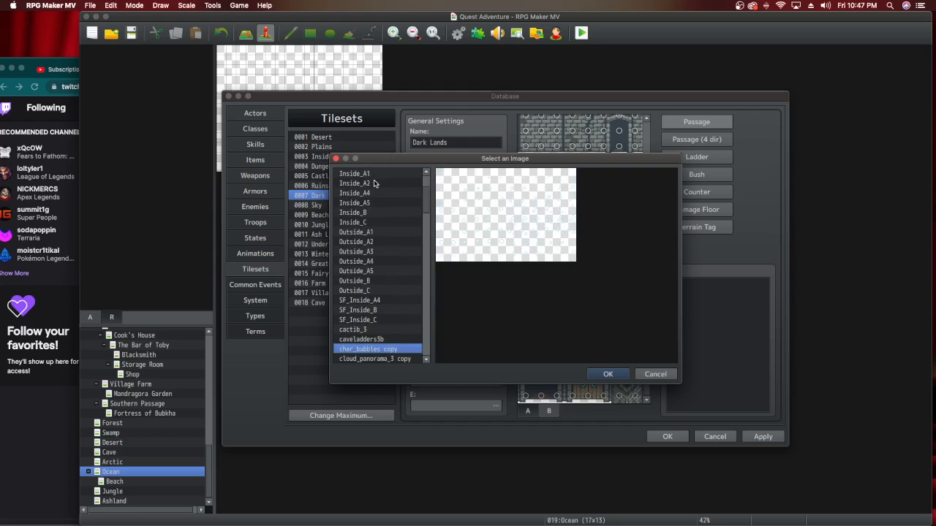
{"action": "key", "text": "Down"}
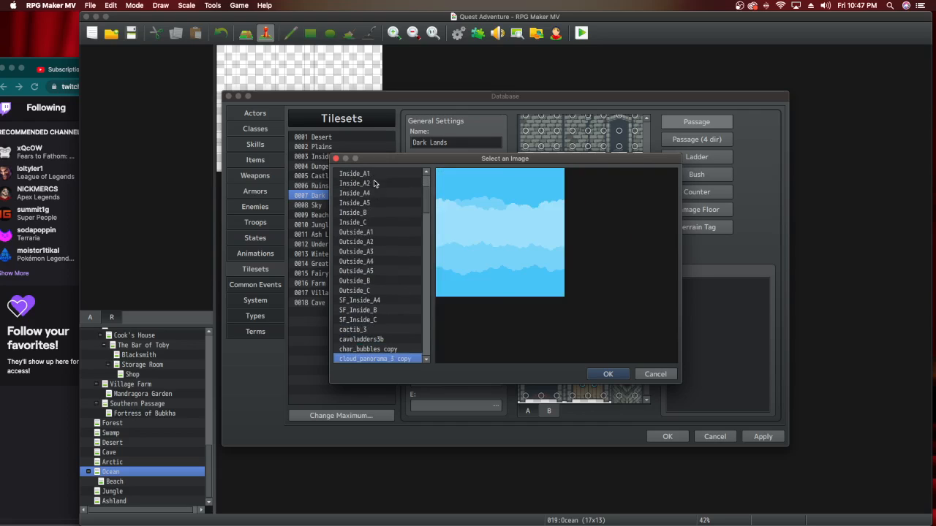
{"action": "key", "text": "Down"}
{"action": "key", "text": "Down"}
{"action": "key", "text": "Down"}
{"action": "key", "text": "Down"}
{"action": "key", "text": "Down"}
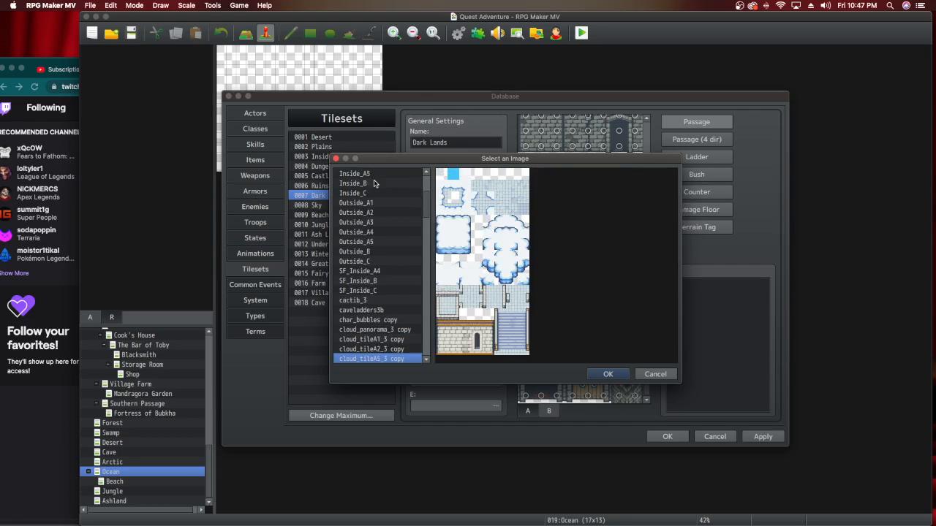
{"action": "key", "text": "Down"}
{"action": "key", "text": "Down"}
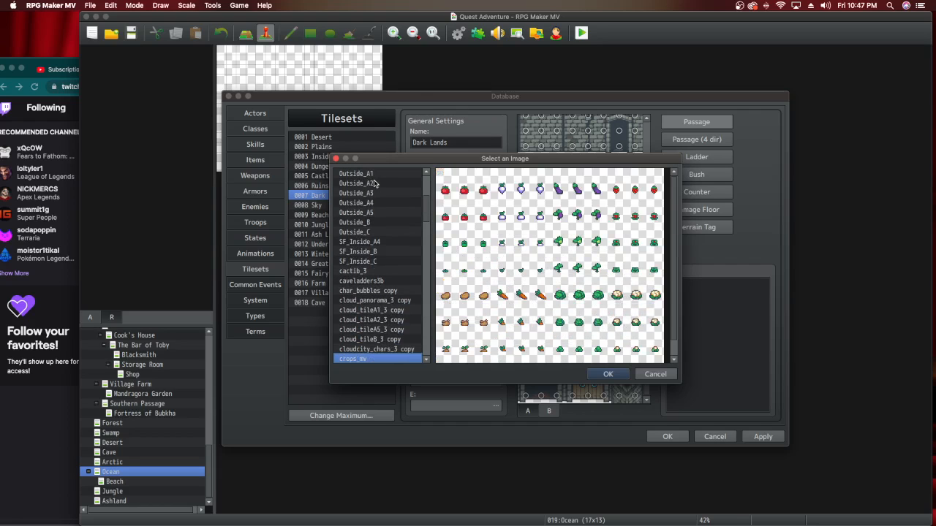
{"action": "key", "text": "Down"}
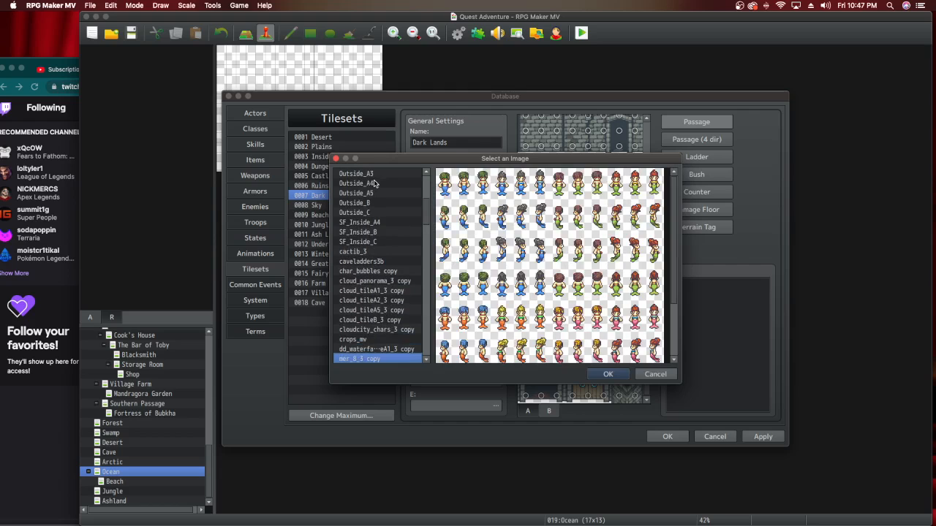
{"action": "key", "text": "Down"}
{"action": "key", "text": "Down"}
{"action": "key", "text": "Down"}
{"action": "key", "text": "Down"}
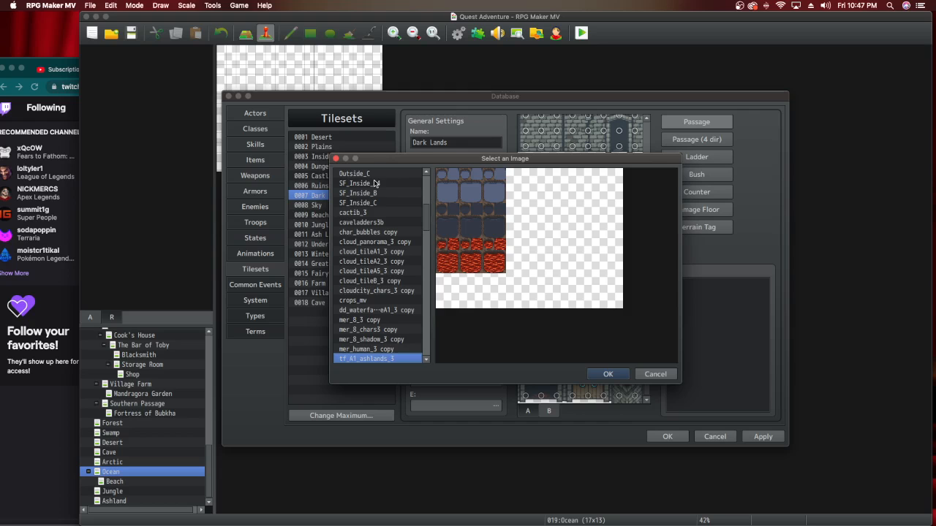
Preview tf_A1_ruins copy and tf_A2_ashlands_3 as C slot candidates for Dark Lands, leaving the slot without an image.
{"action": "left_click_drag", "start_coordinate": [419, 161], "coordinate": [567, 174]}
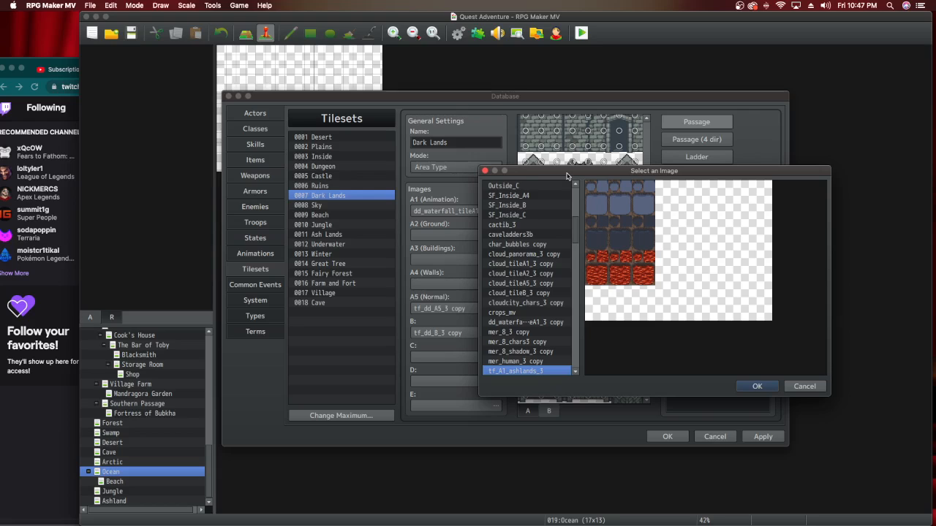
{"action": "key", "text": "Down"}
{"action": "key", "text": "Down"}
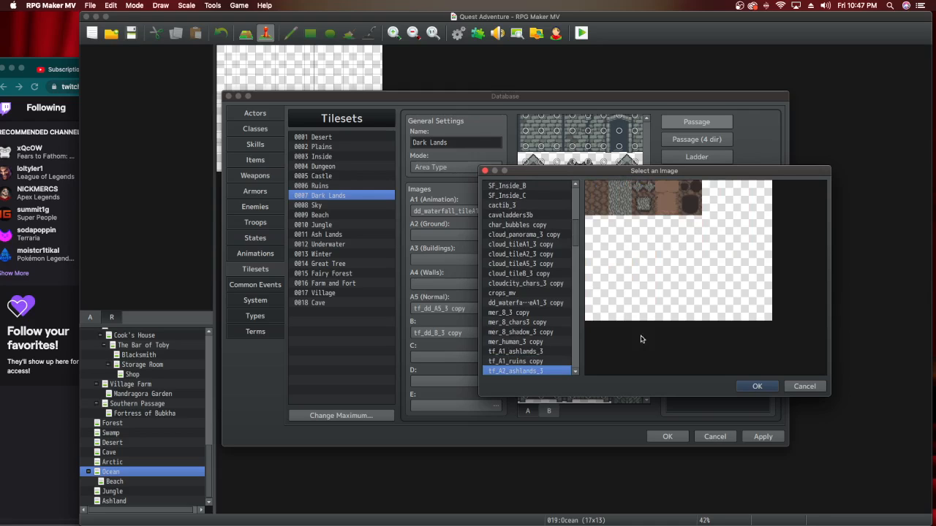
{"action": "left_click", "coordinate": [802, 387]}
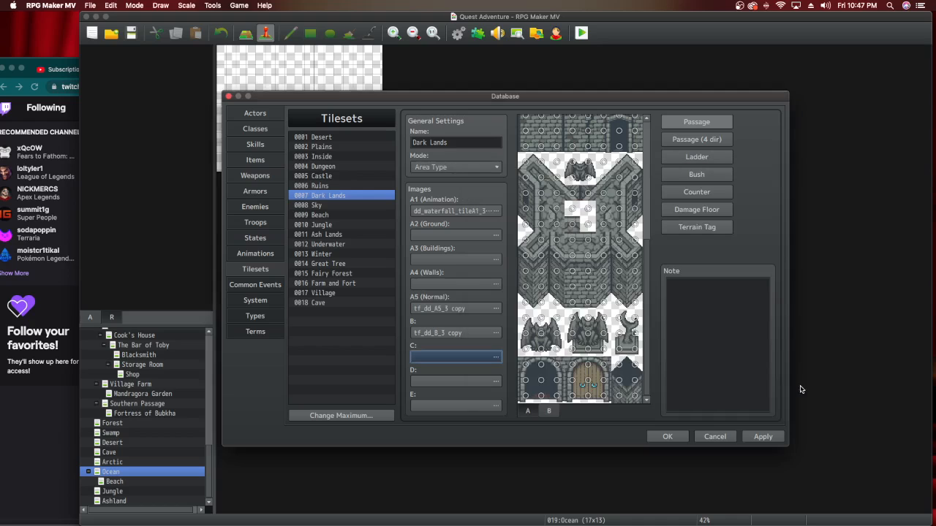
Assign tf_A2_ashlands_3 as the A2 (Ground) image of the Dark Lands tileset and display its A tiles.
{"action": "double_click", "coordinate": [456, 235]}
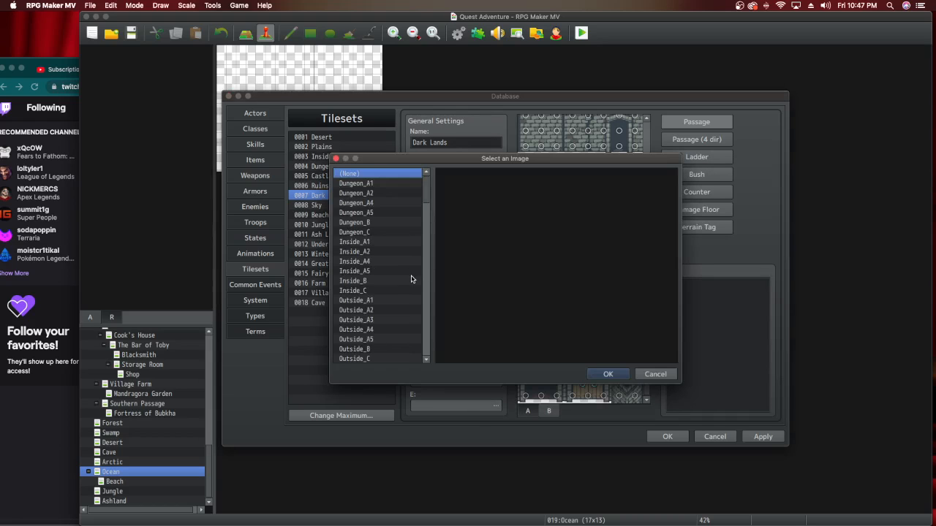
{"action": "scroll", "coordinate": [419, 324], "scroll_direction": "down", "scroll_amount": 10}
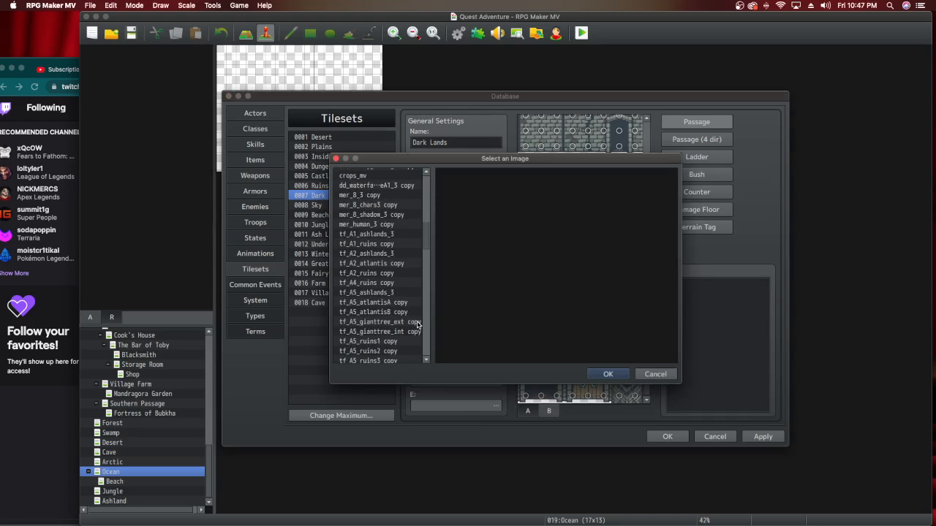
{"action": "left_click", "coordinate": [393, 253]}
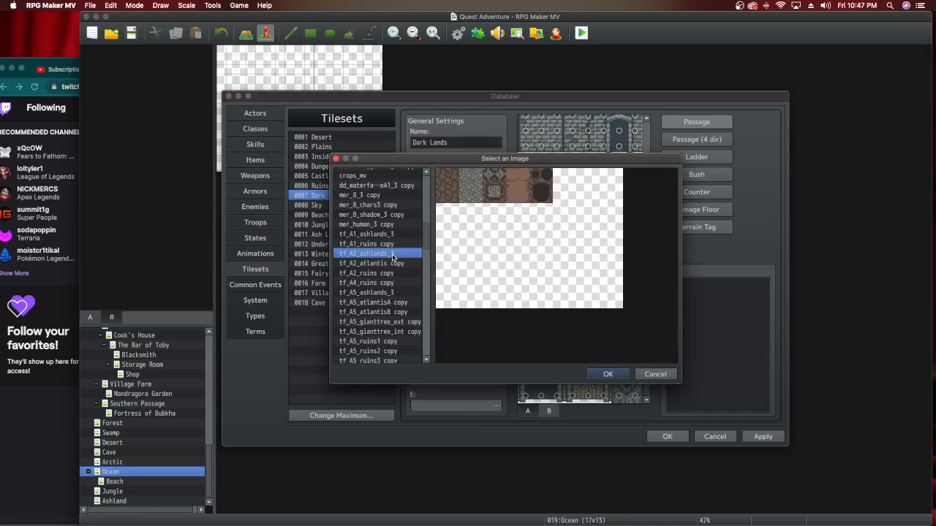
{"action": "left_click", "coordinate": [601, 374]}
{"action": "left_click", "coordinate": [524, 410]}
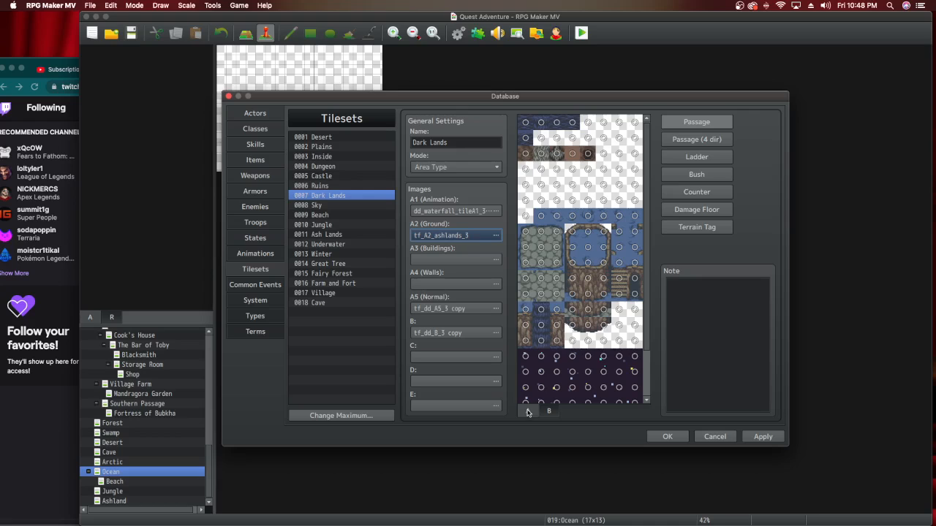
Assign cloud_tileA1_3 copy as the A1 (Animation) image of the Sky tileset.
{"action": "left_click", "coordinate": [343, 206]}
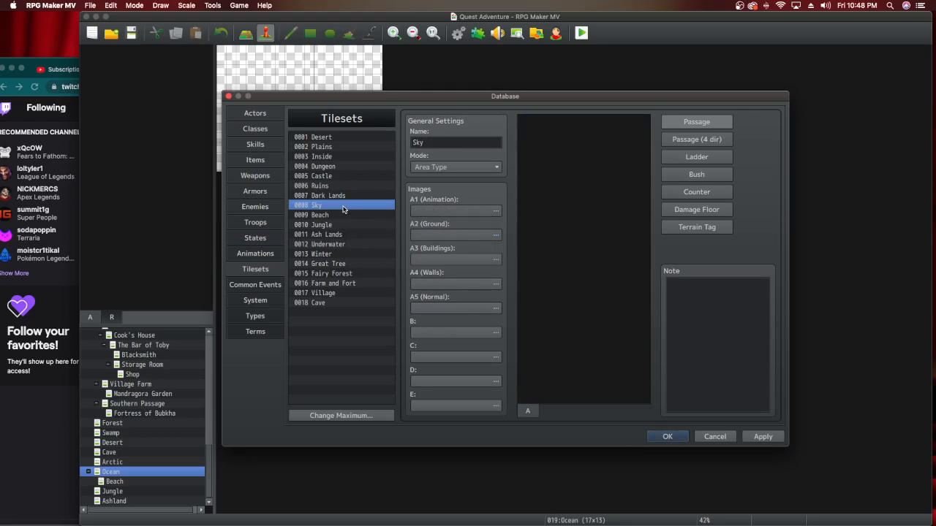
{"action": "left_click", "coordinate": [426, 212]}
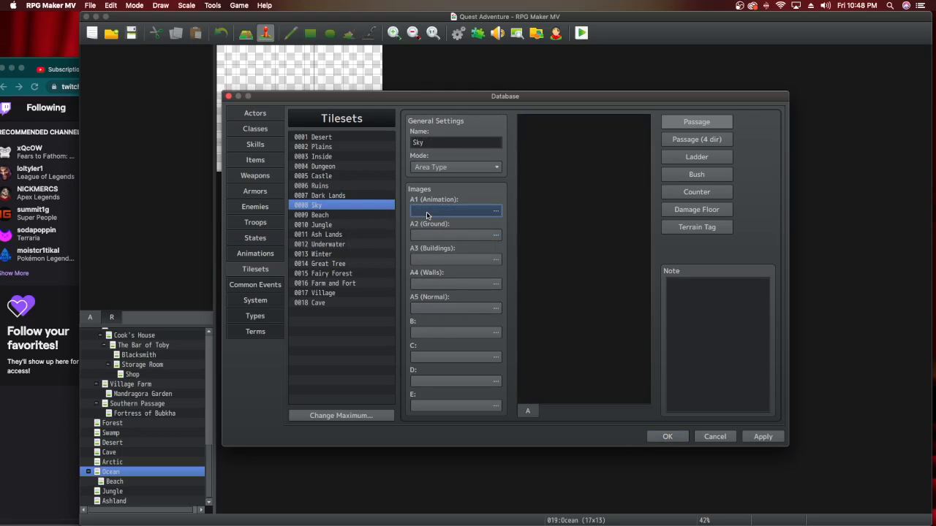
{"action": "double_click", "coordinate": [427, 214]}
{"action": "scroll", "coordinate": [396, 314], "scroll_direction": "down", "scroll_amount": 5}
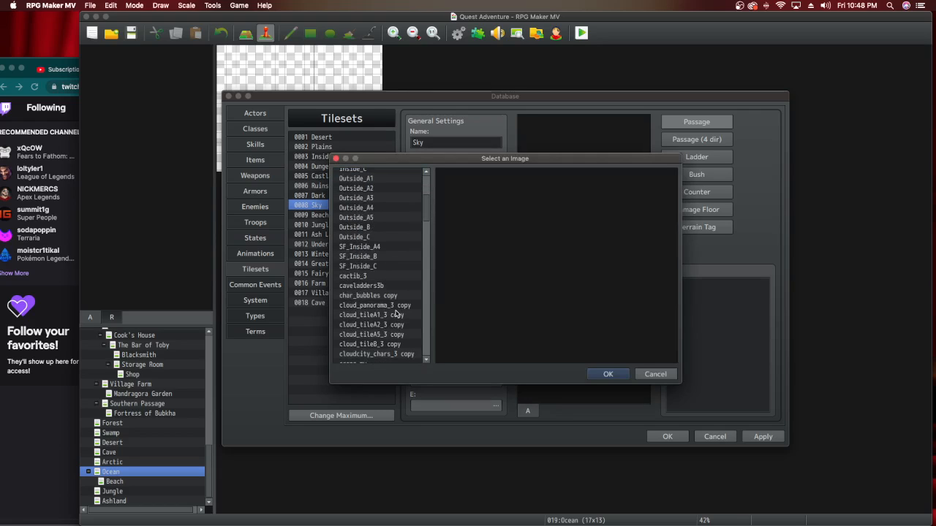
{"action": "scroll", "coordinate": [396, 315], "scroll_direction": "down", "scroll_amount": 1}
{"action": "left_click", "coordinate": [397, 308]}
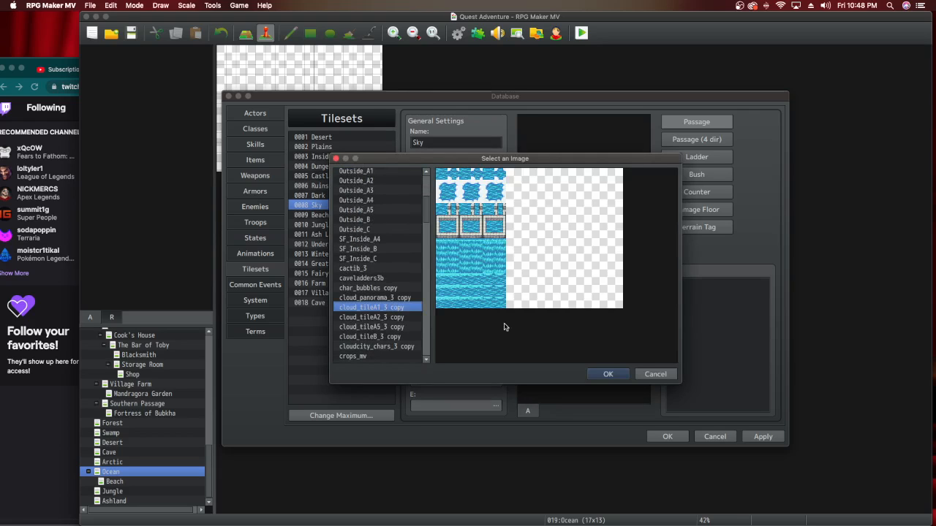
{"action": "left_click", "coordinate": [603, 373]}
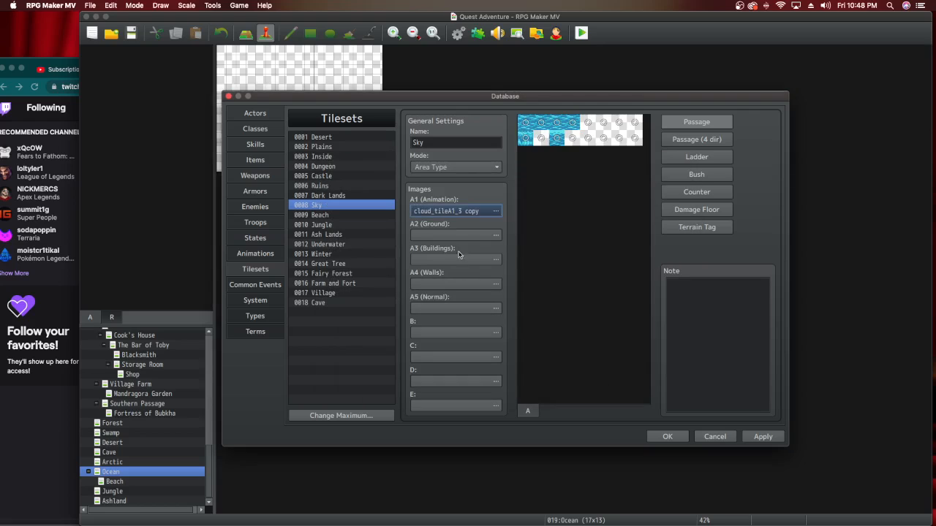
Assign cloud_tileA2_3 copy as the A2 (Ground) image of the Sky tileset.
{"action": "double_click", "coordinate": [455, 237]}
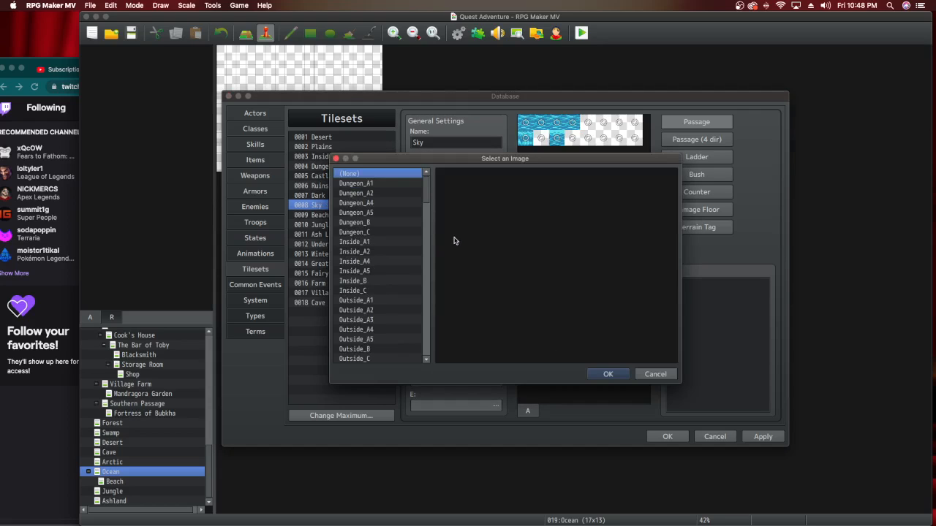
{"action": "scroll", "coordinate": [409, 236], "scroll_direction": "down", "scroll_amount": 10}
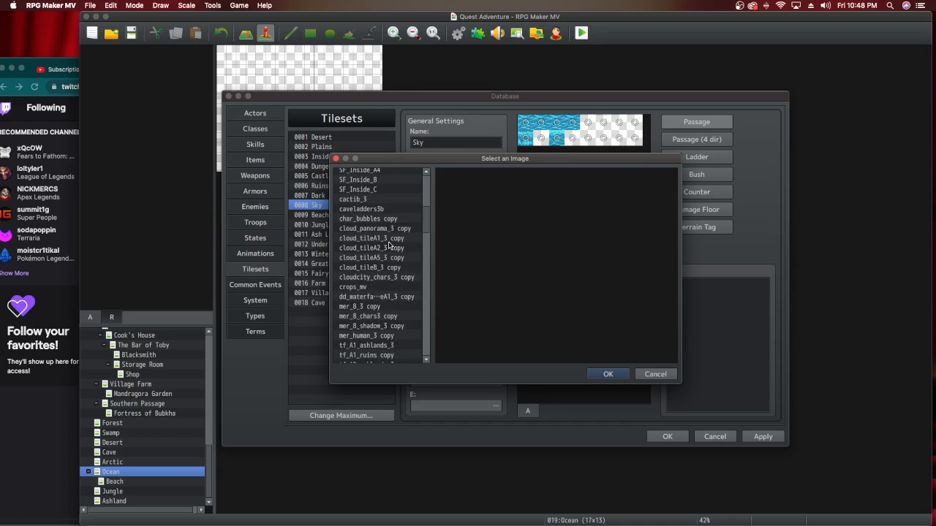
{"action": "left_click", "coordinate": [388, 239]}
{"action": "left_click", "coordinate": [388, 251]}
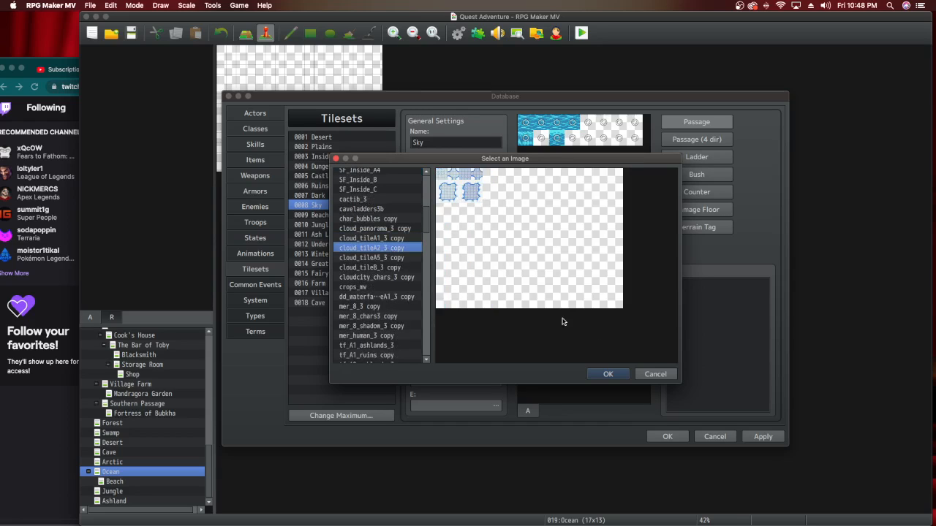
{"action": "left_click", "coordinate": [608, 373]}
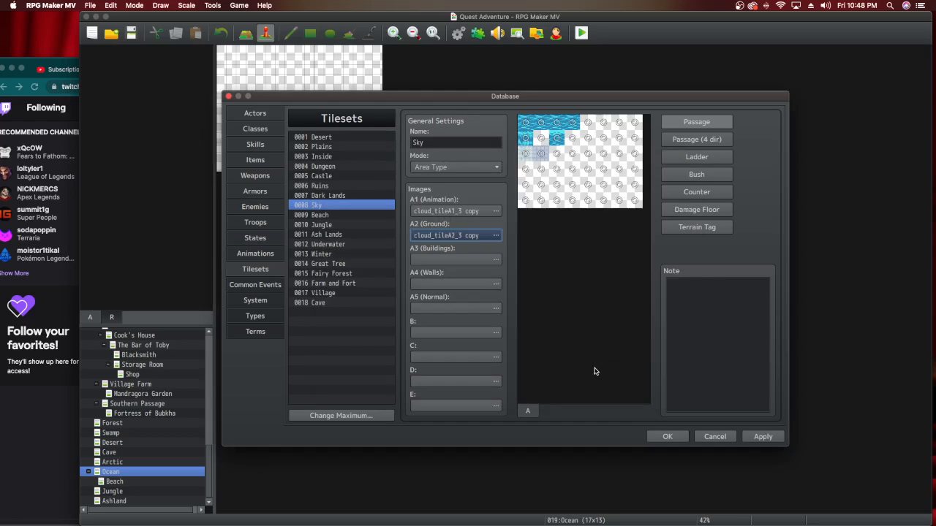
Browse A3 (Buildings) candidates for Sky, previewing cloudcity_chars_3 copy, cloud_tileB_3 copy and cloud_tileA5_3 copy without choosing one.
{"action": "double_click", "coordinate": [460, 261]}
{"action": "scroll", "coordinate": [403, 324], "scroll_direction": "down", "scroll_amount": 10}
{"action": "scroll", "coordinate": [401, 324], "scroll_direction": "down", "scroll_amount": 4}
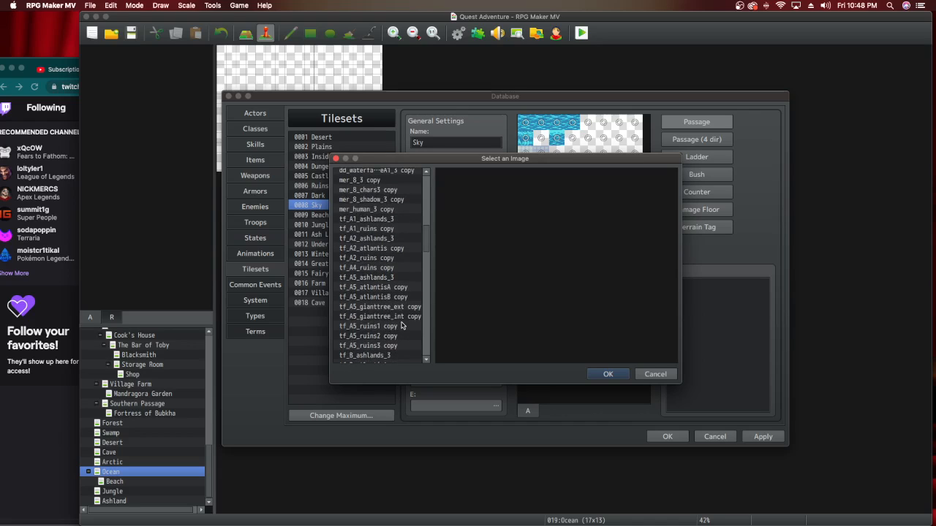
{"action": "scroll", "coordinate": [402, 325], "scroll_direction": "up", "scroll_amount": 1}
{"action": "scroll", "coordinate": [402, 324], "scroll_direction": "up", "scroll_amount": 3}
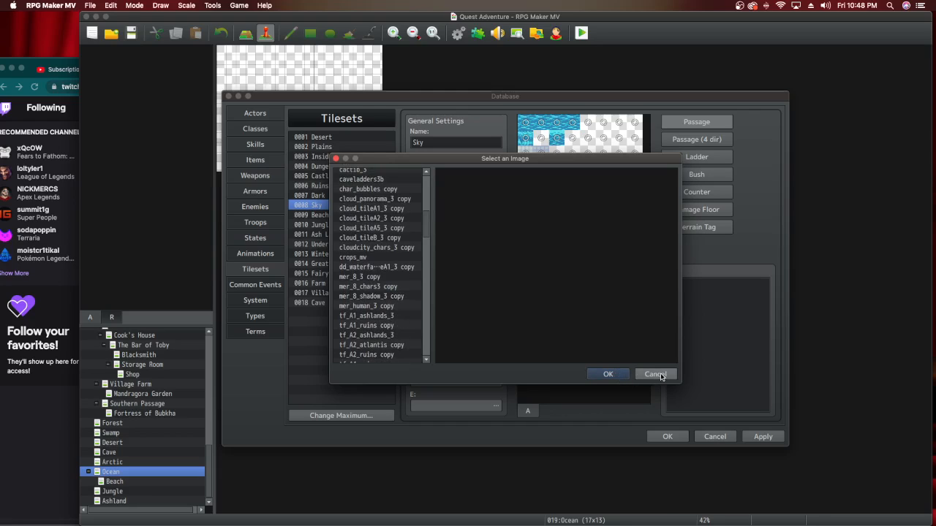
{"action": "left_click", "coordinate": [378, 251]}
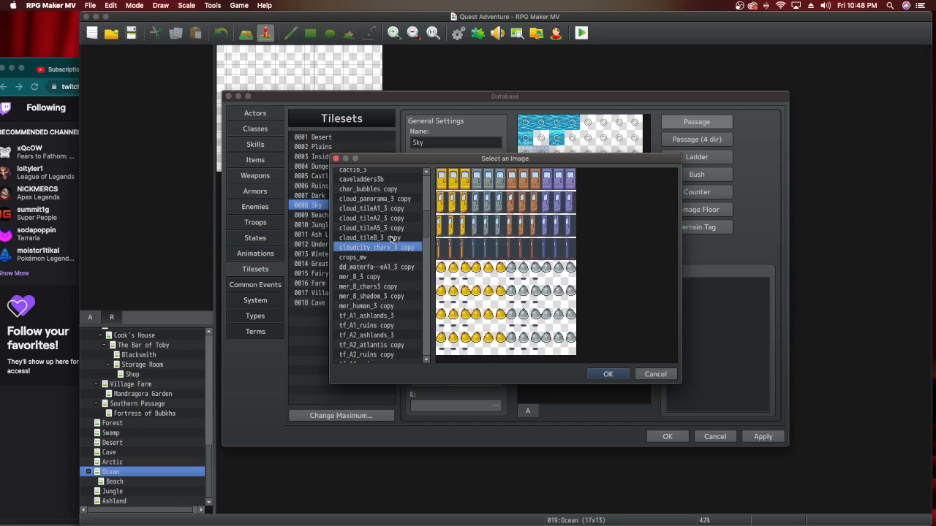
{"action": "left_click", "coordinate": [392, 238]}
{"action": "left_click", "coordinate": [392, 228]}
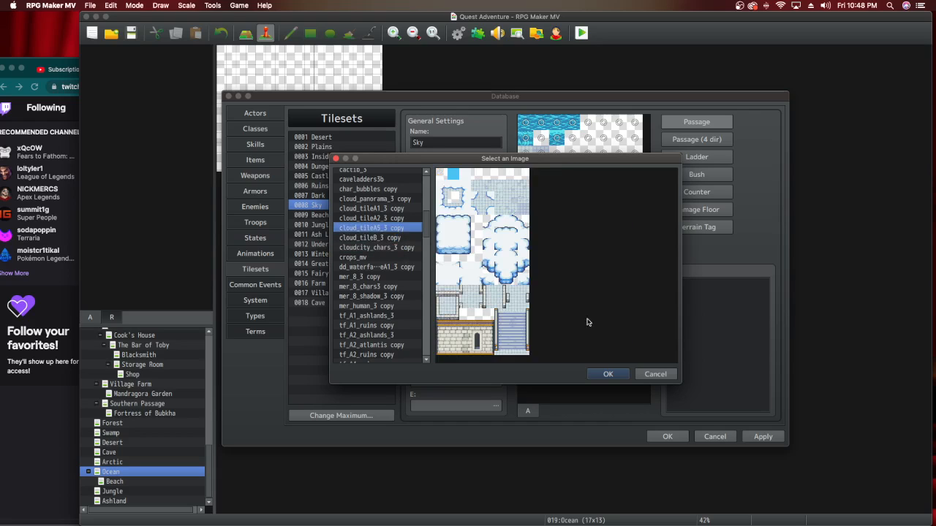
{"action": "left_click", "coordinate": [655, 374]}
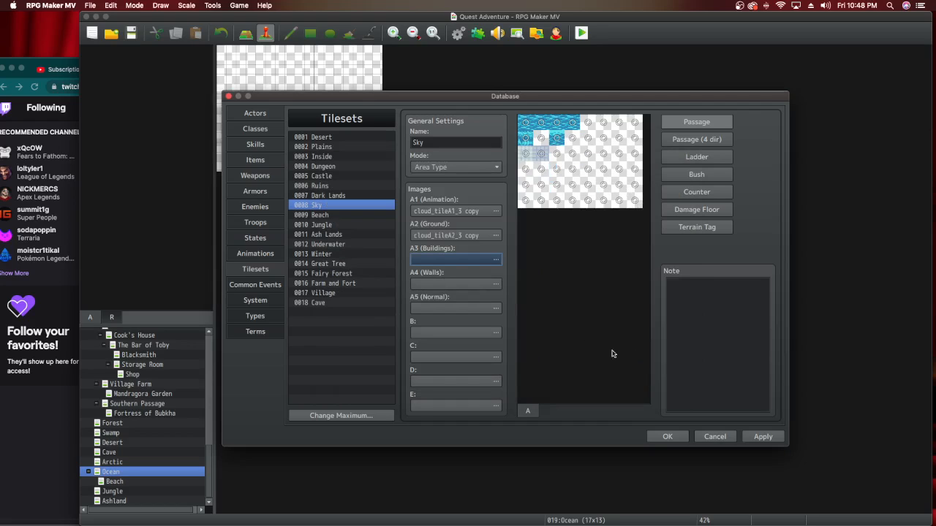
Compare the cloud images for Sky's A5 (Normal) slot and assign cloud_tileA5_3 copy.
{"action": "double_click", "coordinate": [458, 306]}
{"action": "scroll", "coordinate": [383, 312], "scroll_direction": "down", "scroll_amount": 10}
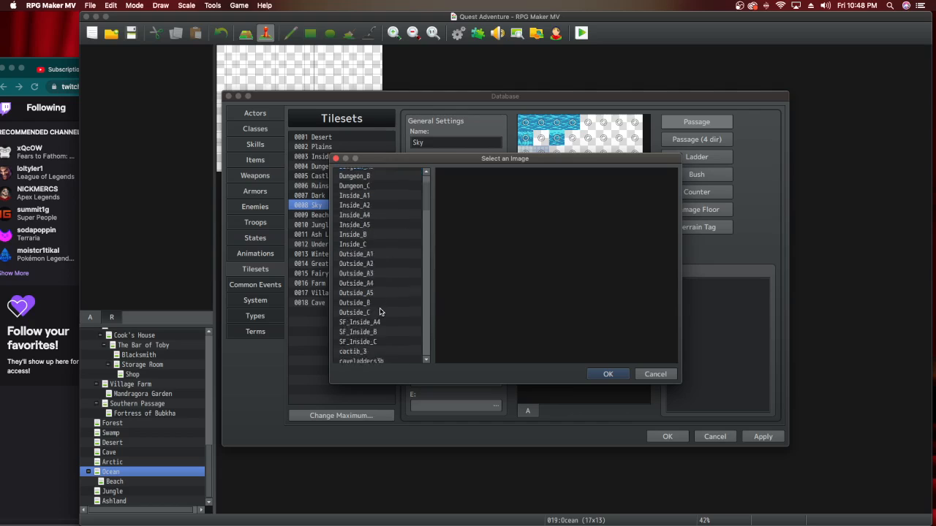
{"action": "scroll", "coordinate": [383, 312], "scroll_direction": "up", "scroll_amount": 1}
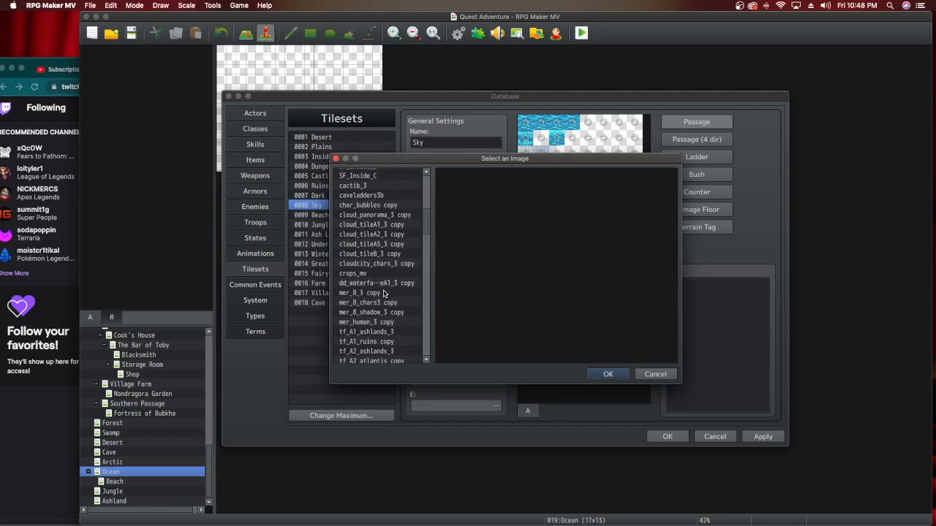
{"action": "left_click", "coordinate": [377, 263]}
{"action": "left_click", "coordinate": [377, 254]}
{"action": "left_click", "coordinate": [379, 245]}
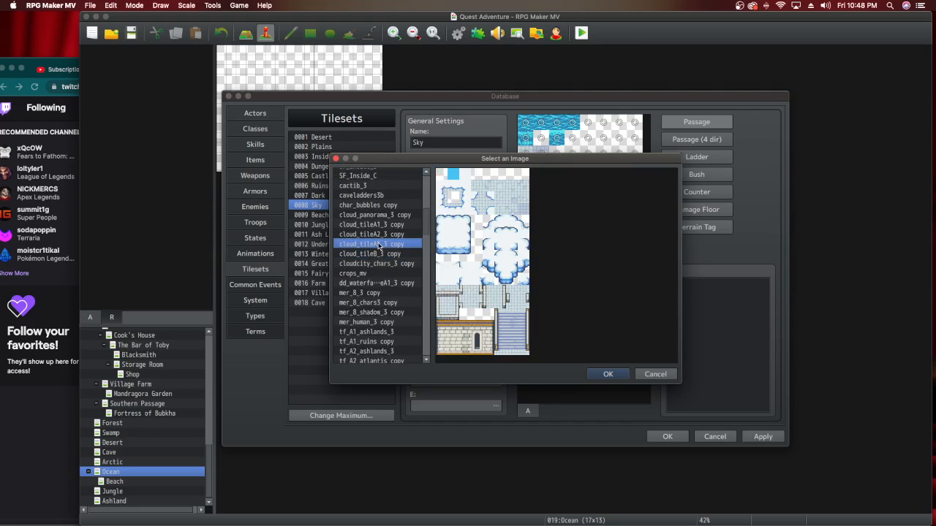
{"action": "left_click", "coordinate": [380, 235]}
{"action": "left_click", "coordinate": [380, 244]}
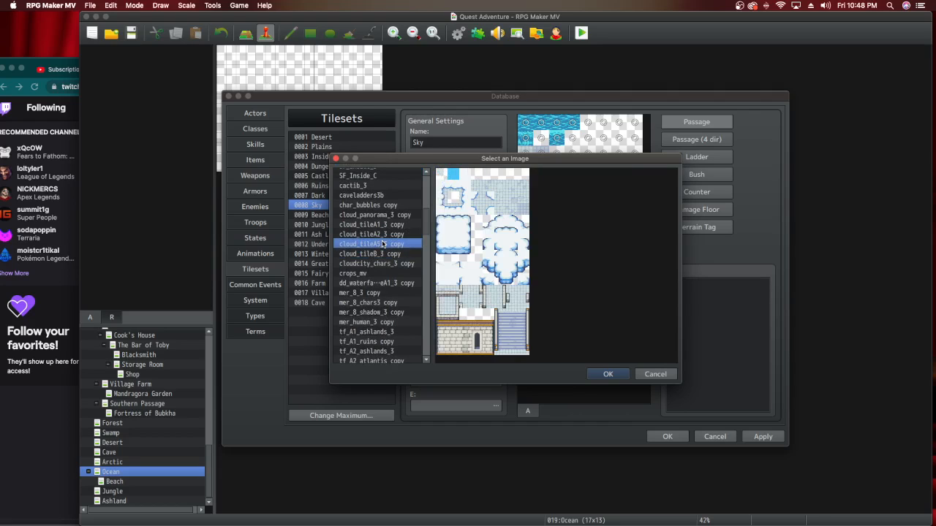
{"action": "left_click", "coordinate": [605, 374]}
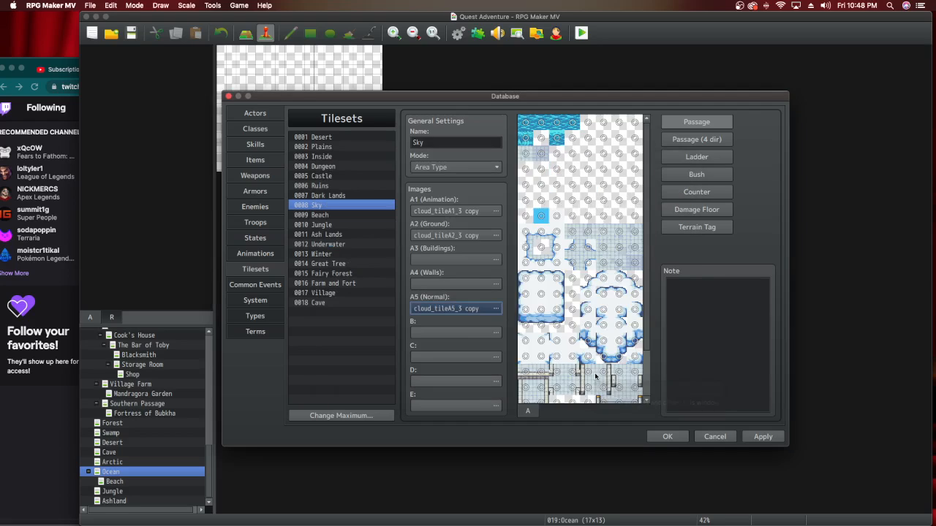
Assign cloud_tileB_3 copy as the B image of the Sky tileset and apply the database changes.
{"action": "double_click", "coordinate": [450, 336]}
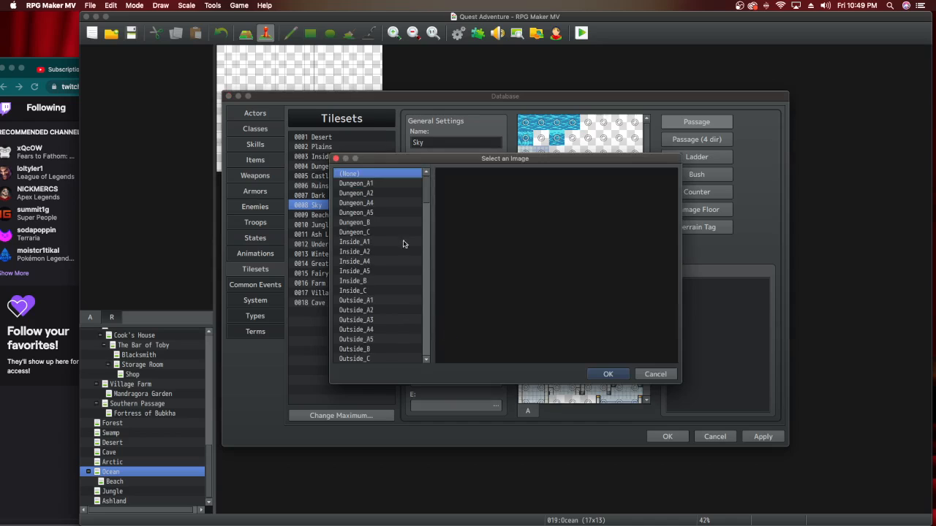
{"action": "left_click_drag", "start_coordinate": [412, 161], "coordinate": [665, 229]}
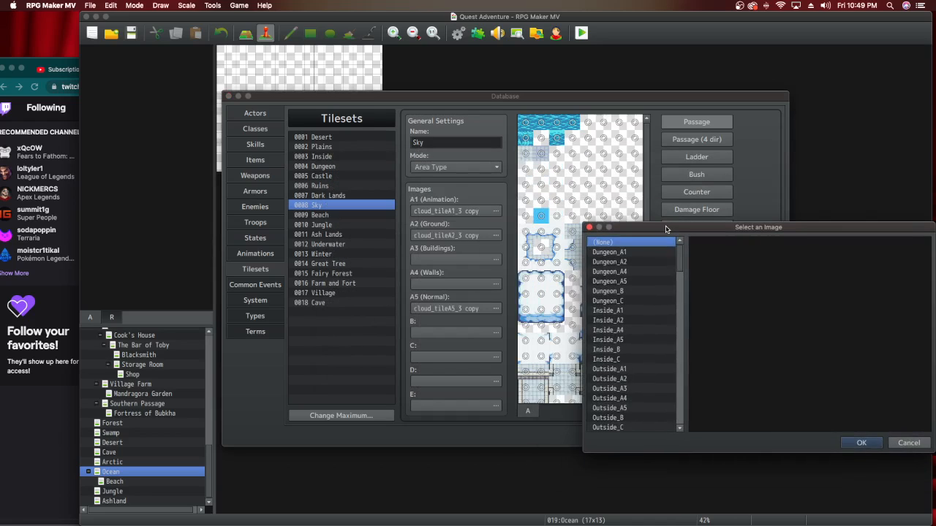
{"action": "left_click_drag", "start_coordinate": [680, 264], "coordinate": [675, 327]}
{"action": "mouse_move", "coordinate": [675, 315]}
{"action": "left_mouse_down"}
{"action": "mouse_move", "coordinate": [677, 289]}
{"action": "mouse_move", "coordinate": [678, 299]}
{"action": "left_mouse_up"}
{"action": "left_click", "coordinate": [648, 303]}
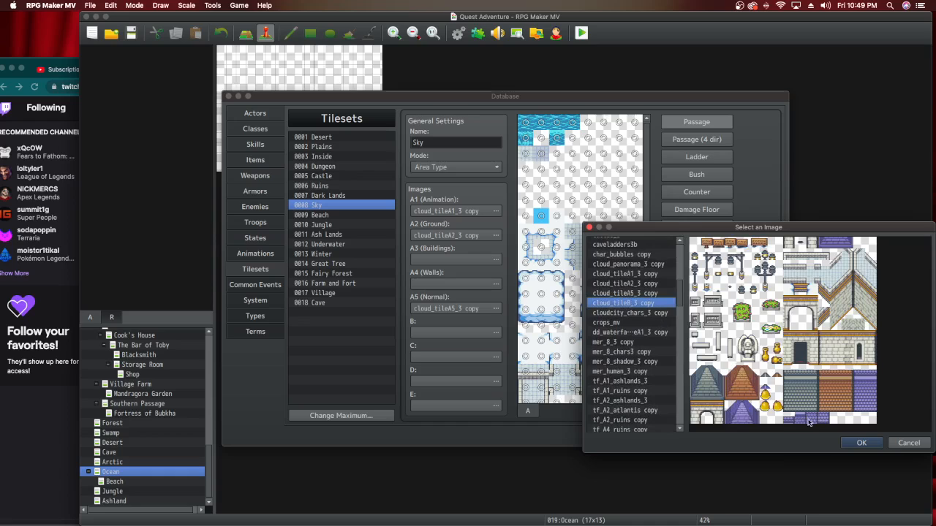
{"action": "left_click", "coordinate": [857, 442]}
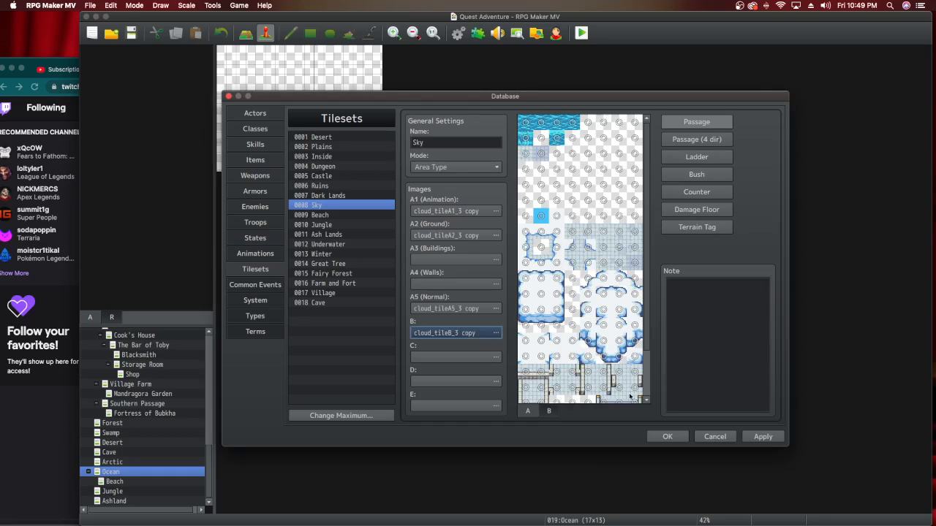
{"action": "left_click", "coordinate": [779, 440]}
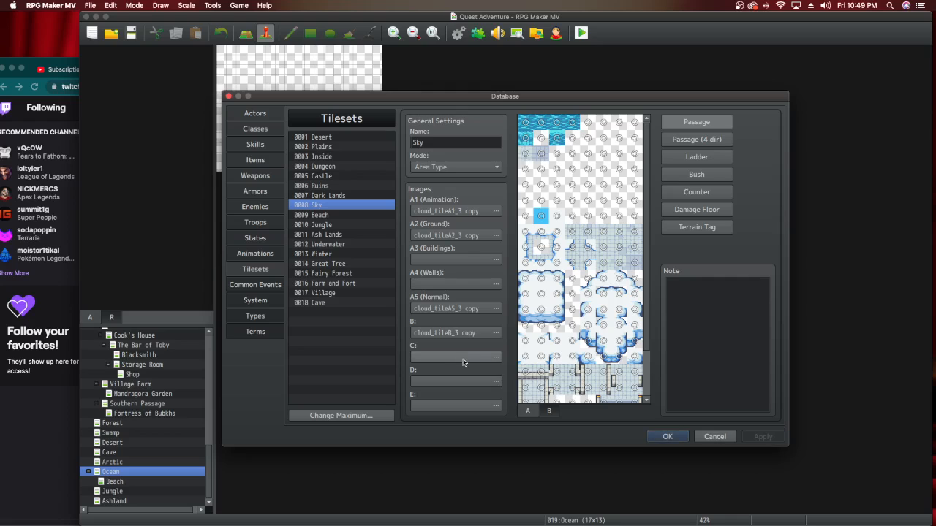
Browse candidates for Sky's C image, previewing the waterfall, mer_8 and tf_A1_ruins copy images without choosing one.
{"action": "left_click", "coordinate": [463, 360]}
{"action": "double_click", "coordinate": [486, 355]}
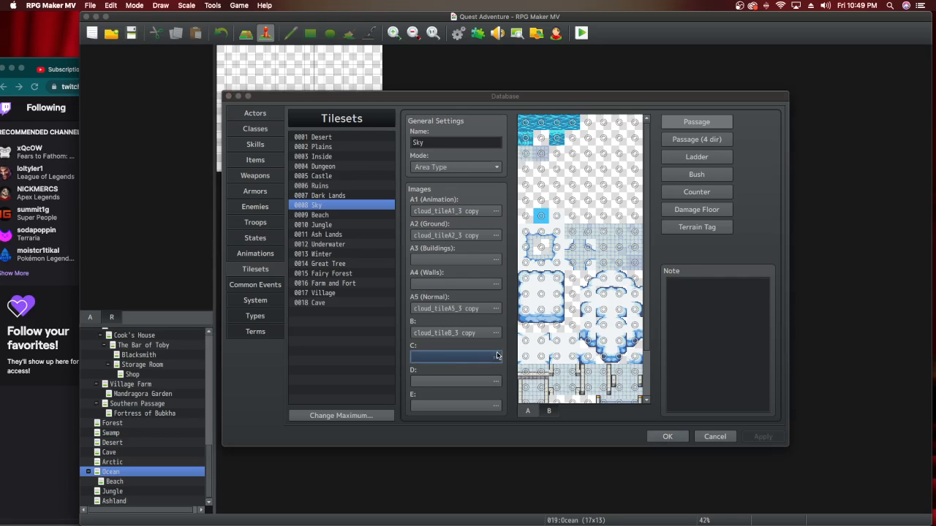
{"action": "scroll", "coordinate": [408, 320], "scroll_direction": "down", "scroll_amount": 7}
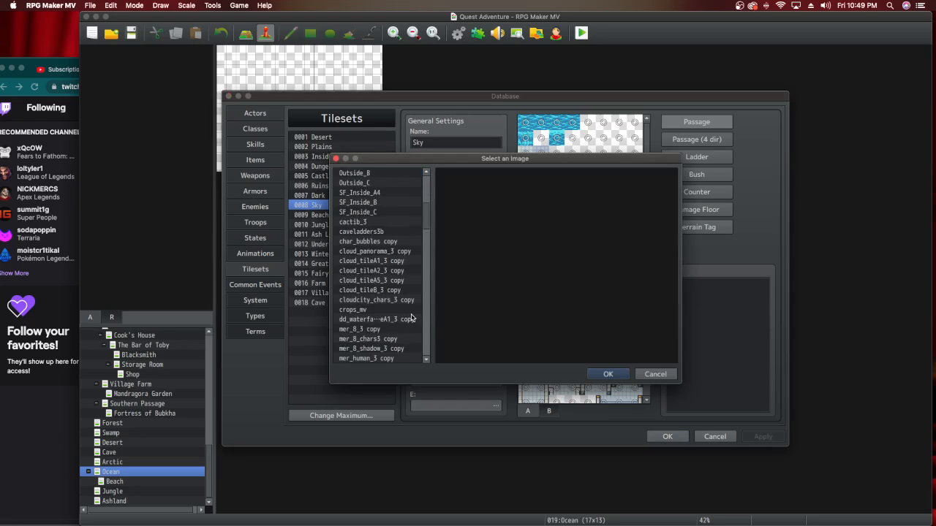
{"action": "left_click", "coordinate": [391, 310]}
{"action": "left_click", "coordinate": [394, 320]}
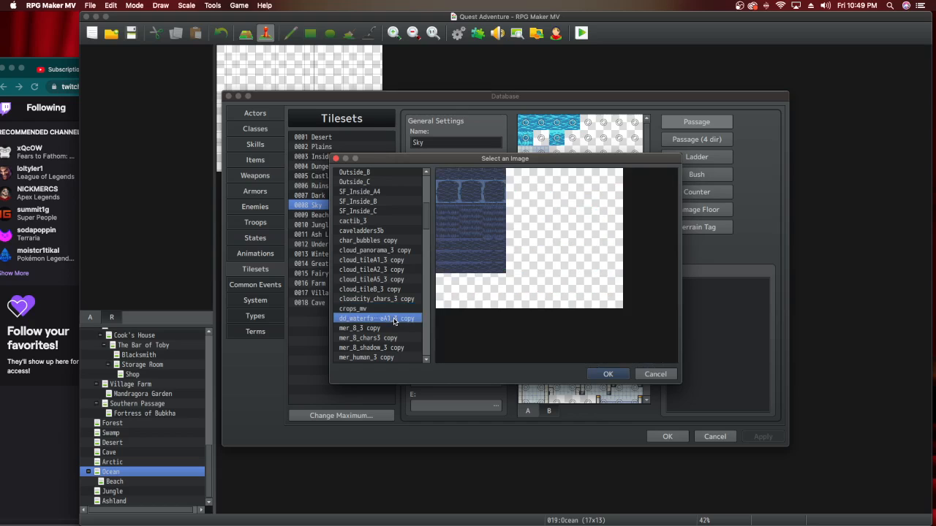
{"action": "left_click", "coordinate": [397, 328]}
{"action": "left_click", "coordinate": [399, 338]}
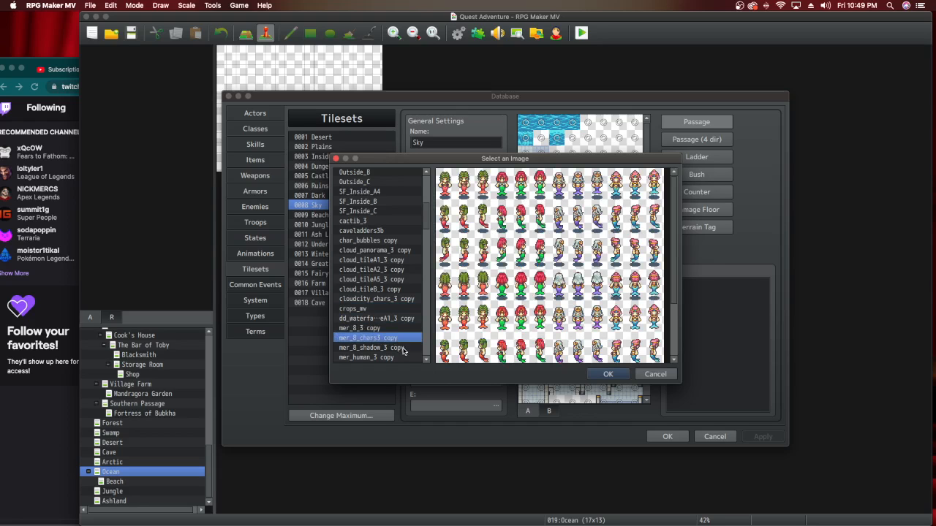
{"action": "left_click", "coordinate": [402, 349]}
{"action": "left_click", "coordinate": [404, 358]}
{"action": "scroll", "coordinate": [406, 337], "scroll_direction": "down", "scroll_amount": 2}
{"action": "left_click", "coordinate": [399, 334]}
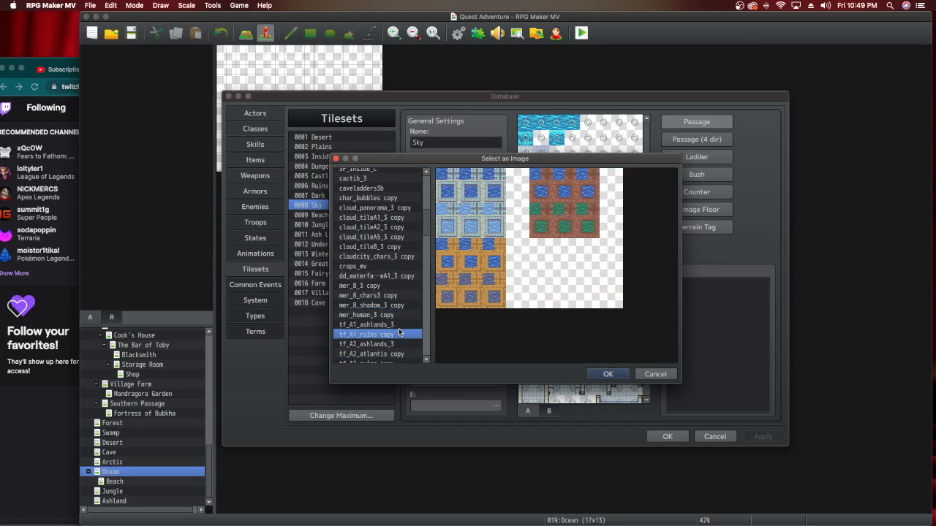
{"action": "scroll", "coordinate": [401, 334], "scroll_direction": "down", "scroll_amount": 5}
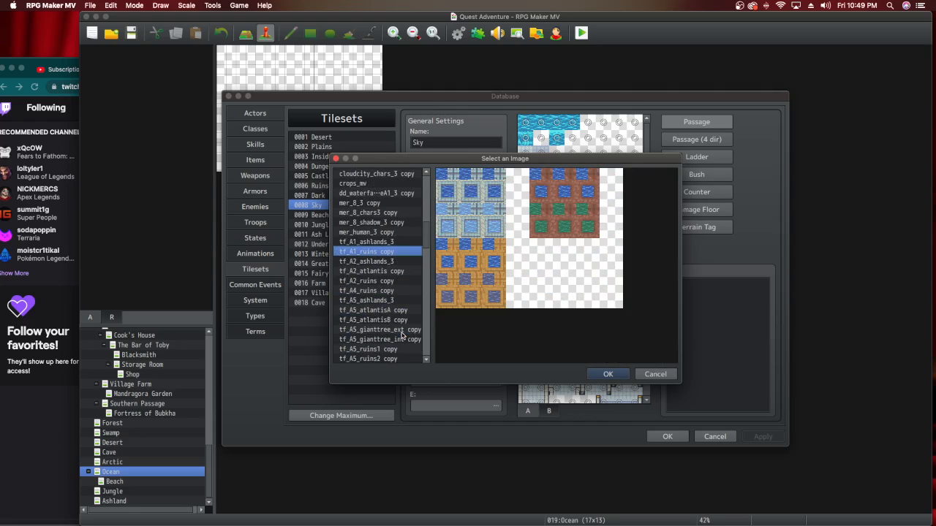
{"action": "left_click", "coordinate": [401, 334]}
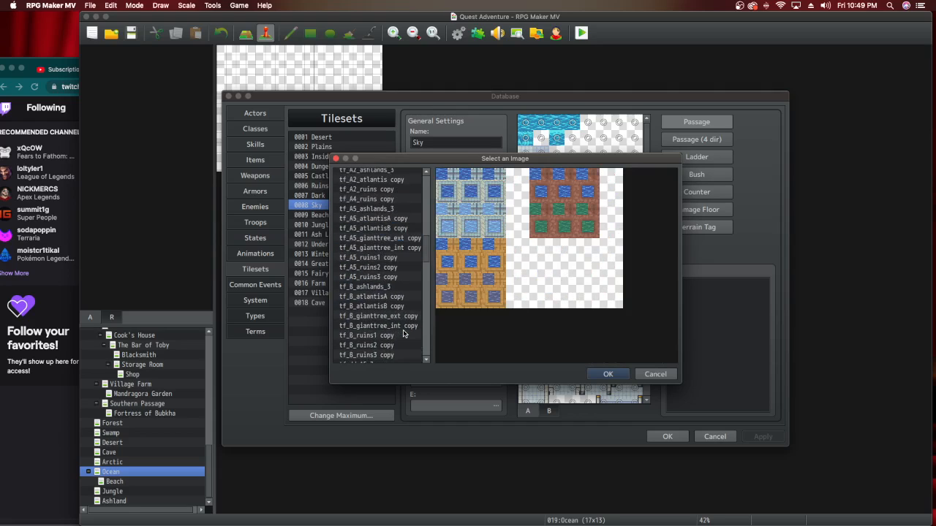
{"action": "left_click", "coordinate": [650, 376]}
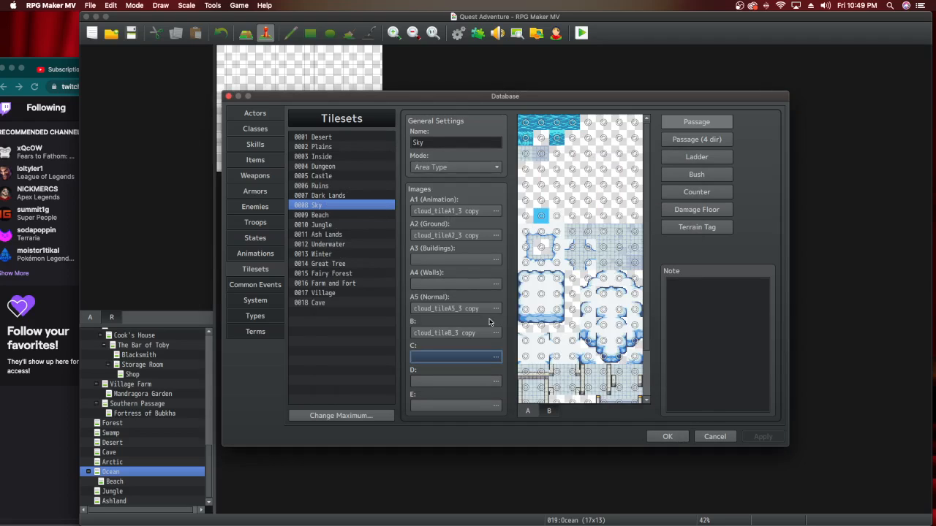
Check the Beach, Jungle and Ash Lands tilesets for missing images and open the Underwater tileset.
{"action": "left_click", "coordinate": [321, 215]}
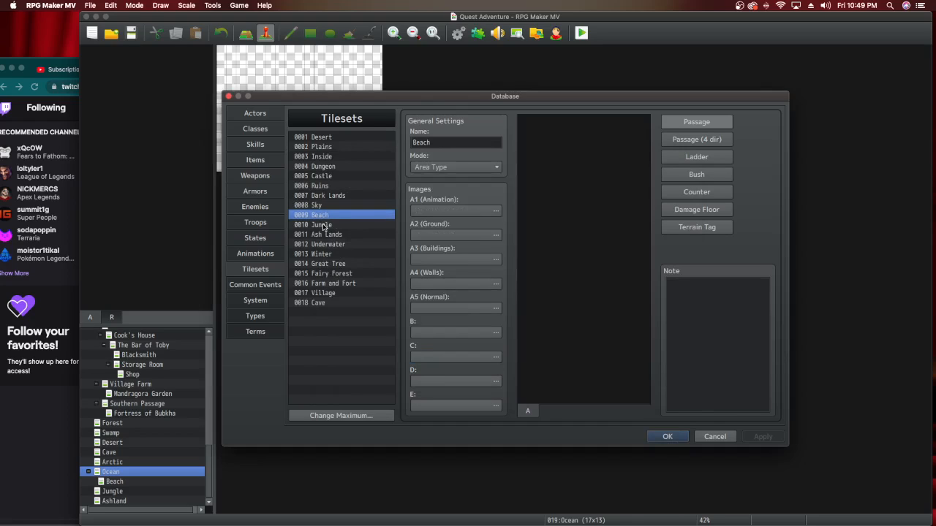
{"action": "left_click", "coordinate": [322, 225]}
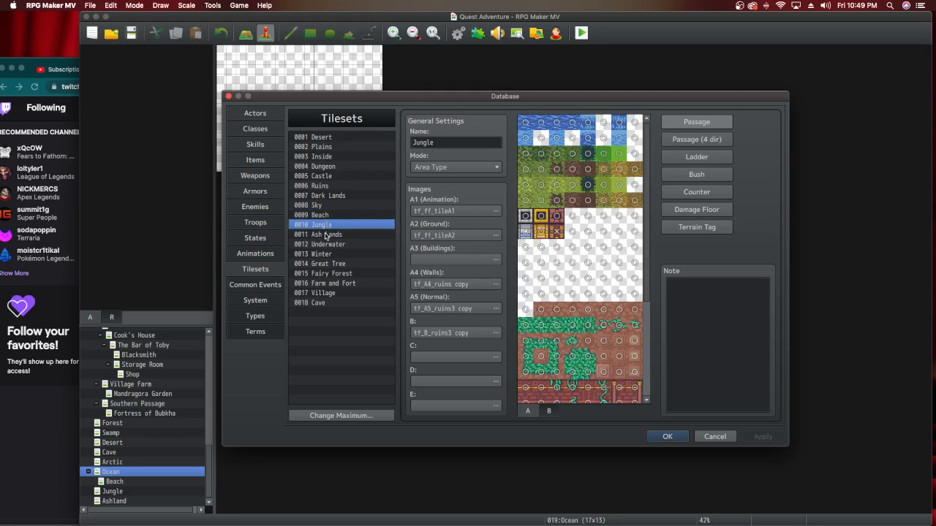
{"action": "left_click", "coordinate": [326, 235]}
{"action": "left_click", "coordinate": [328, 245]}
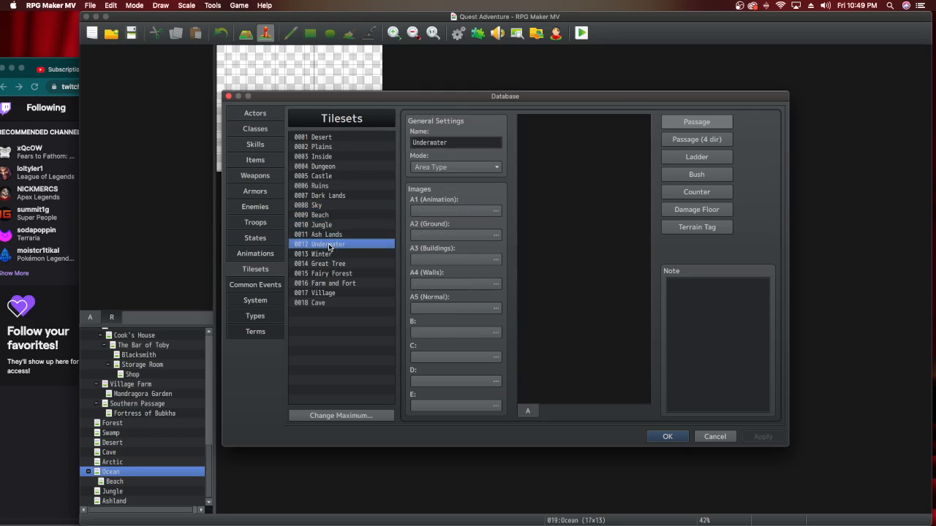
Browse A1 (Animation) candidates for Underwater, previewing the waterfall image and tf_A2_atlantis copy without choosing one.
{"action": "left_click", "coordinate": [464, 210]}
{"action": "double_click", "coordinate": [464, 211]}
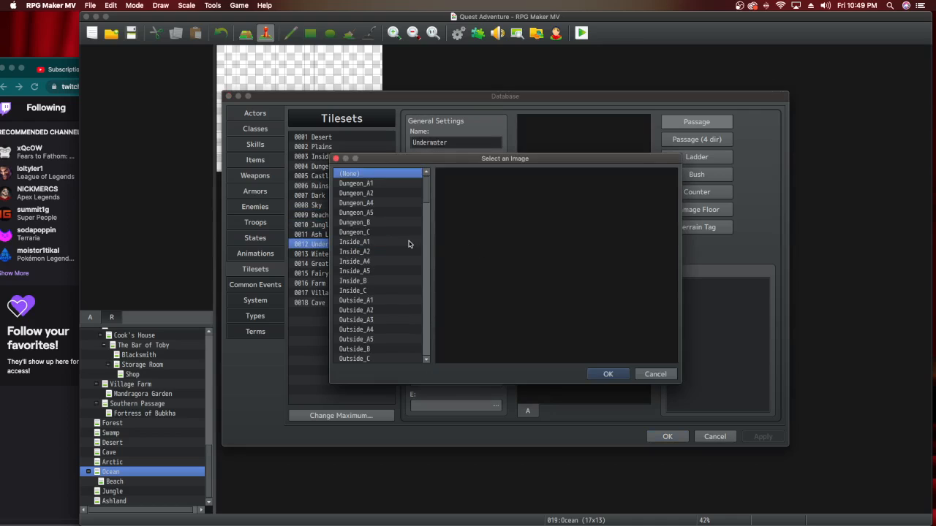
{"action": "scroll", "coordinate": [408, 247], "scroll_direction": "down", "scroll_amount": 3}
{"action": "scroll", "coordinate": [408, 247], "scroll_direction": "down", "scroll_amount": 6}
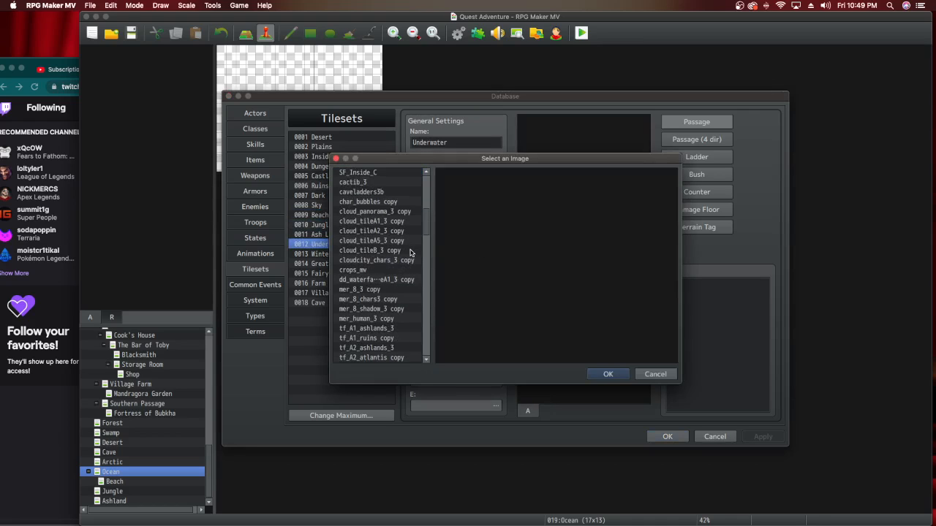
{"action": "left_click", "coordinate": [395, 257]}
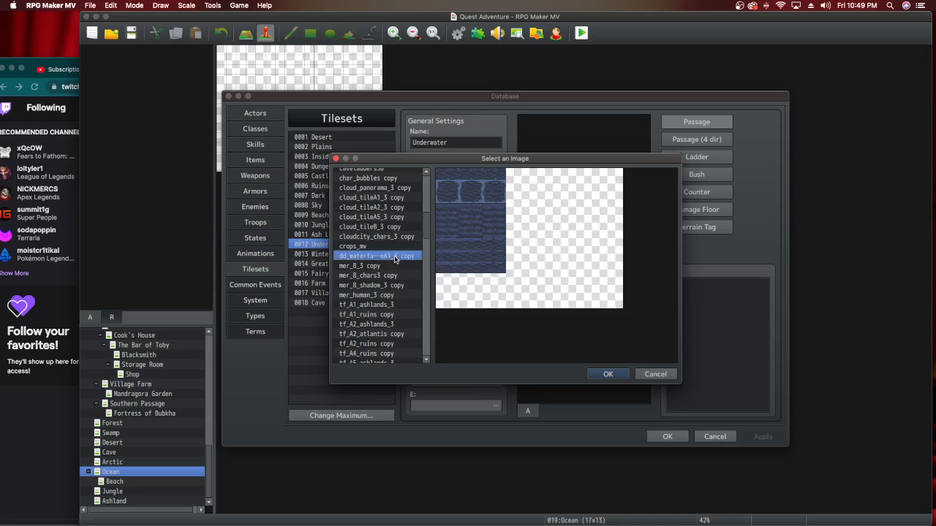
{"action": "scroll", "coordinate": [401, 296], "scroll_direction": "down", "scroll_amount": 1}
{"action": "left_click", "coordinate": [401, 306]}
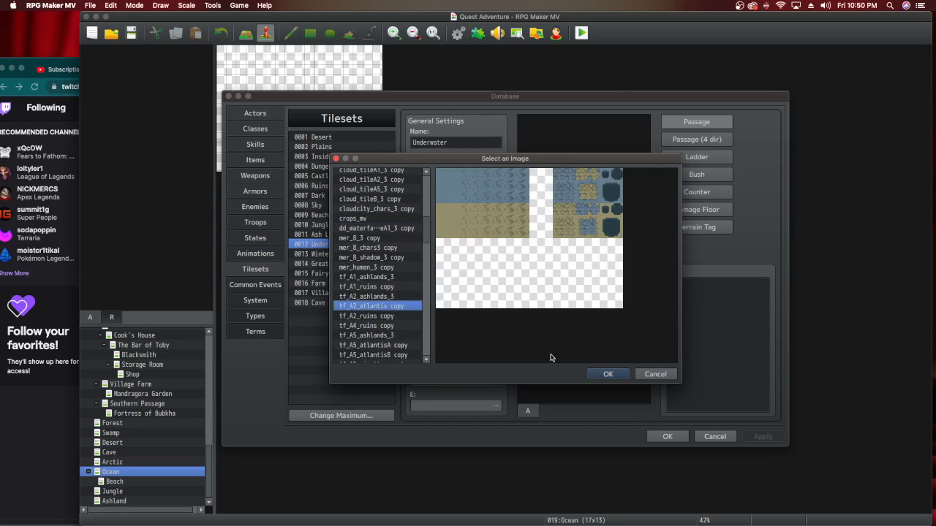
{"action": "scroll", "coordinate": [393, 265], "scroll_direction": "up", "scroll_amount": 10}
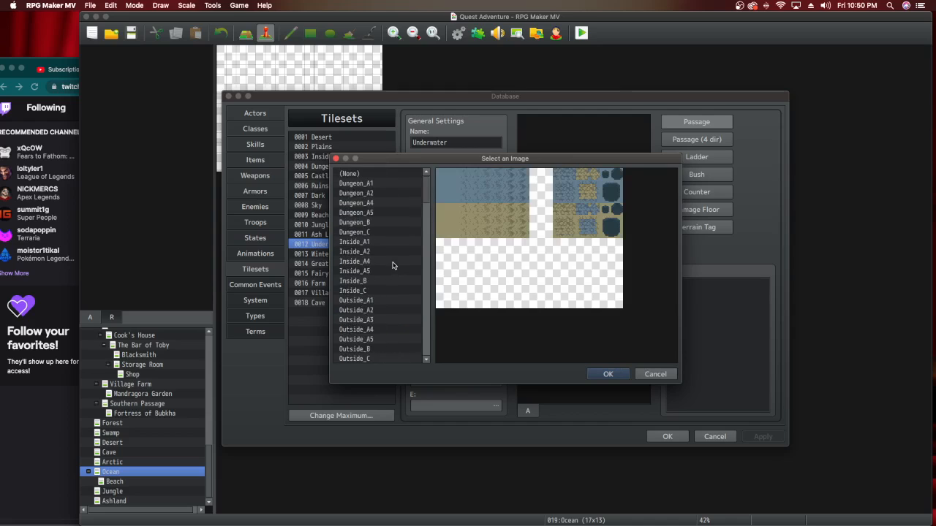
{"action": "scroll", "coordinate": [392, 266], "scroll_direction": "down", "scroll_amount": 6}
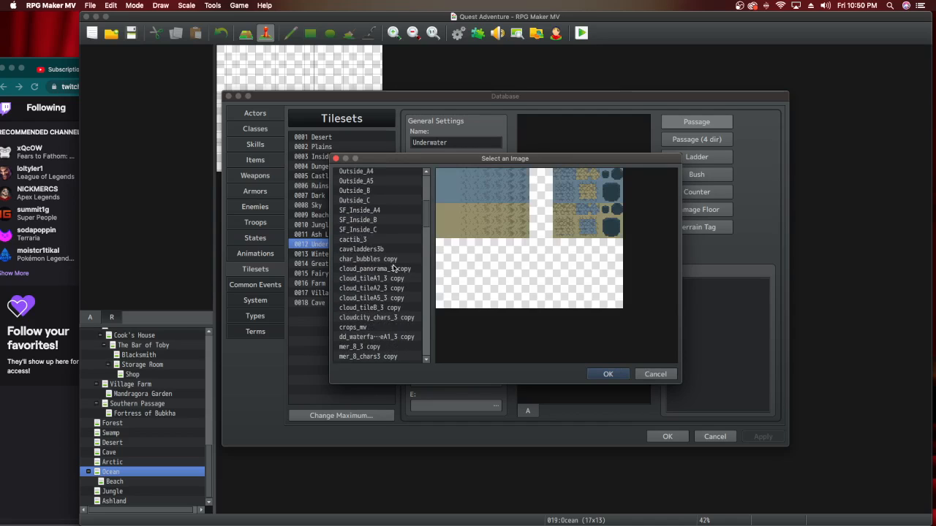
{"action": "scroll", "coordinate": [392, 274], "scroll_direction": "down", "scroll_amount": 2}
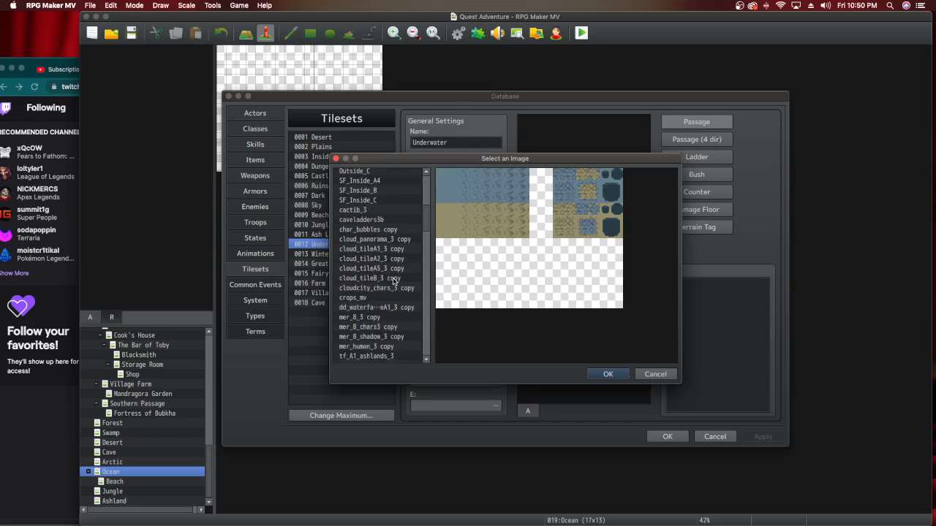
{"action": "left_click", "coordinate": [654, 374]}
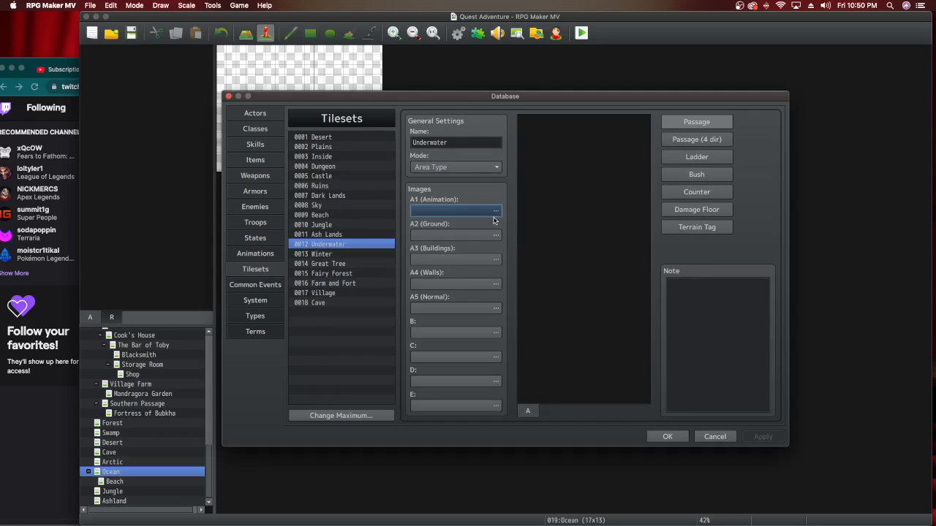
Assign tf_A2_atlantis copy as the A2 (Ground) image of the Underwater tileset and apply the database changes.
{"action": "double_click", "coordinate": [414, 283]}
{"action": "scroll", "coordinate": [386, 332], "scroll_direction": "down", "scroll_amount": 10}
{"action": "scroll", "coordinate": [386, 332], "scroll_direction": "down", "scroll_amount": 1}
{"action": "left_click", "coordinate": [387, 333]}
{"action": "left_click", "coordinate": [386, 323]}
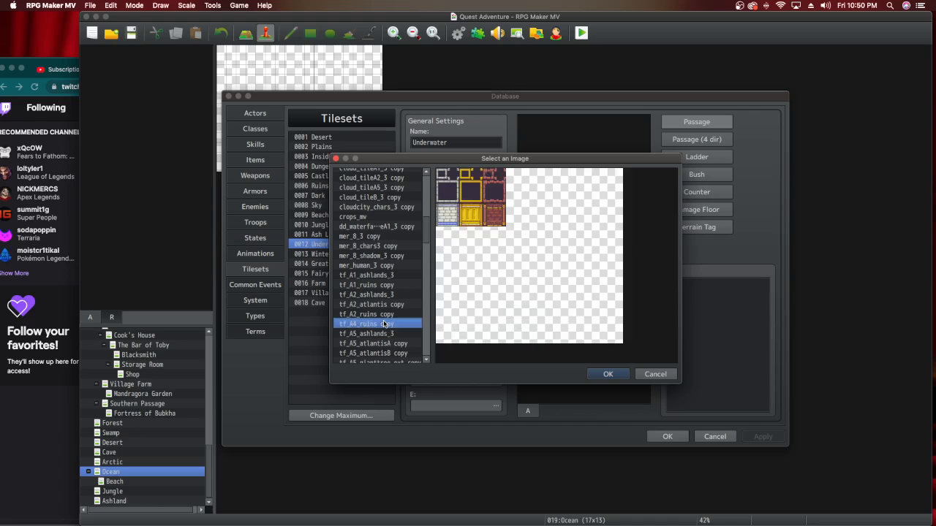
{"action": "left_click", "coordinate": [386, 306]}
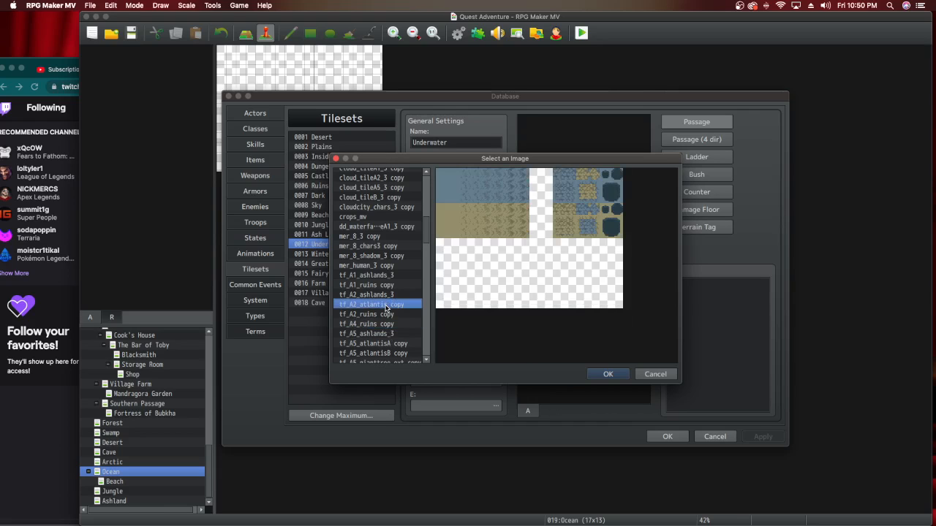
{"action": "left_click", "coordinate": [607, 374]}
{"action": "left_click", "coordinate": [774, 435]}
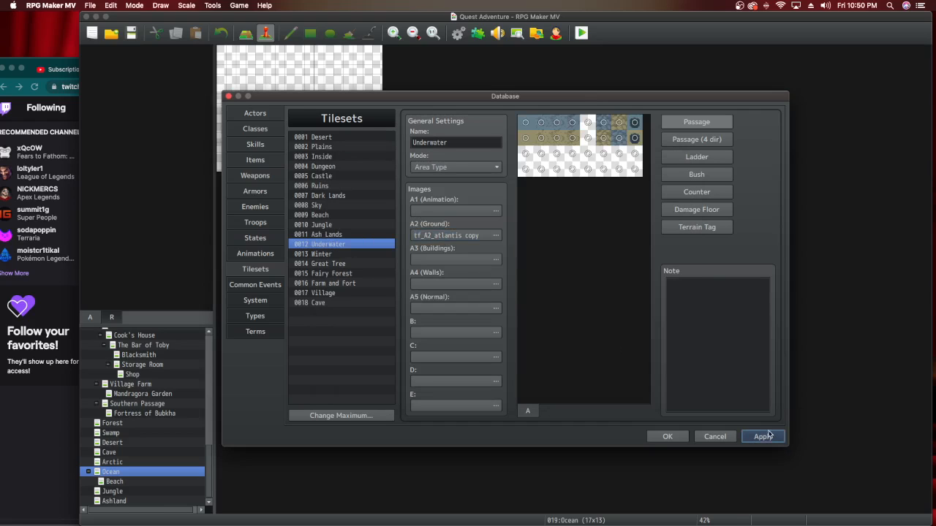
Assign tf_A5_atlantisA copy as the A5 (Normal) image of the Underwater tileset.
{"action": "left_click", "coordinate": [458, 304]}
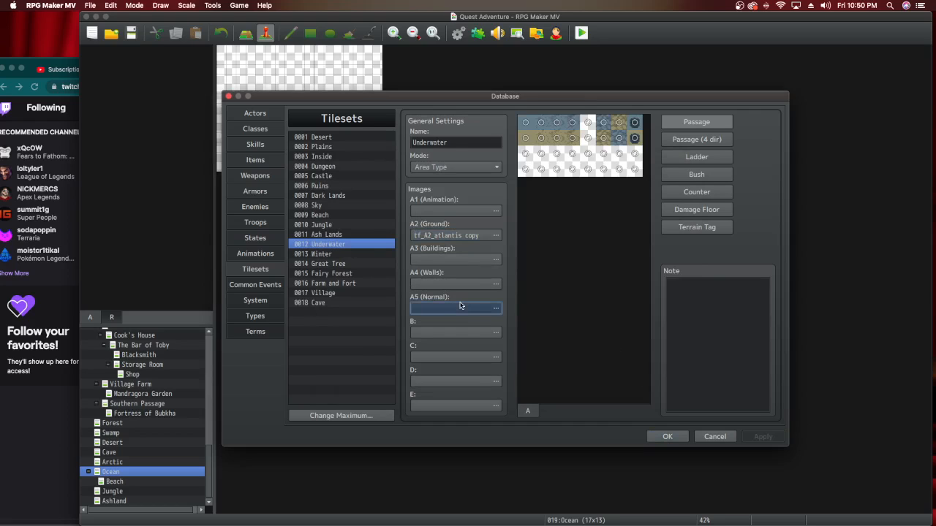
{"action": "scroll", "coordinate": [392, 317], "scroll_direction": "down", "scroll_amount": 5}
{"action": "scroll", "coordinate": [385, 316], "scroll_direction": "down", "scroll_amount": 6}
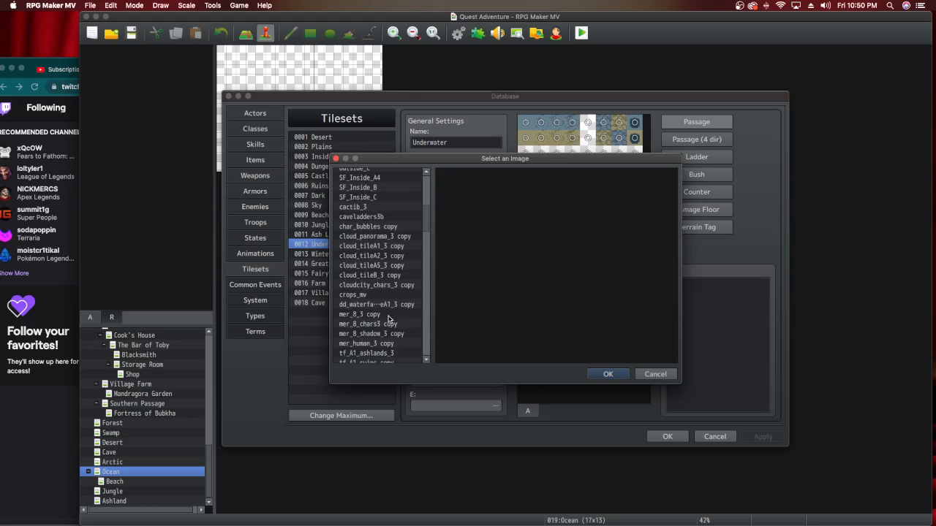
{"action": "scroll", "coordinate": [389, 322], "scroll_direction": "down", "scroll_amount": 2}
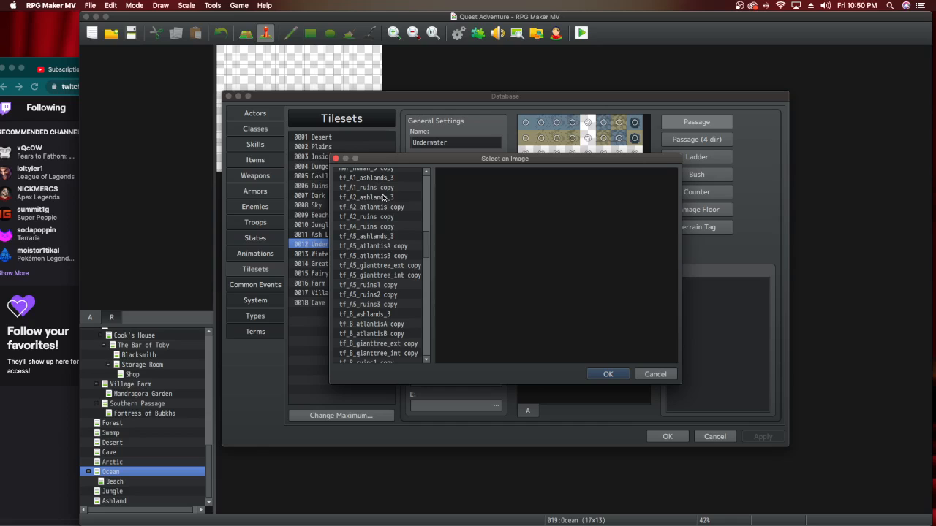
{"action": "left_click", "coordinate": [388, 246]}
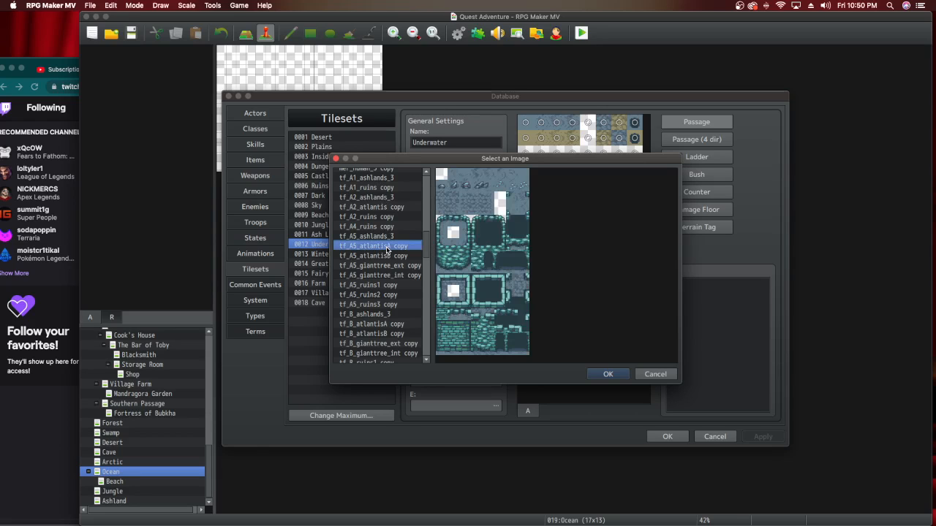
{"action": "left_click", "coordinate": [606, 375]}
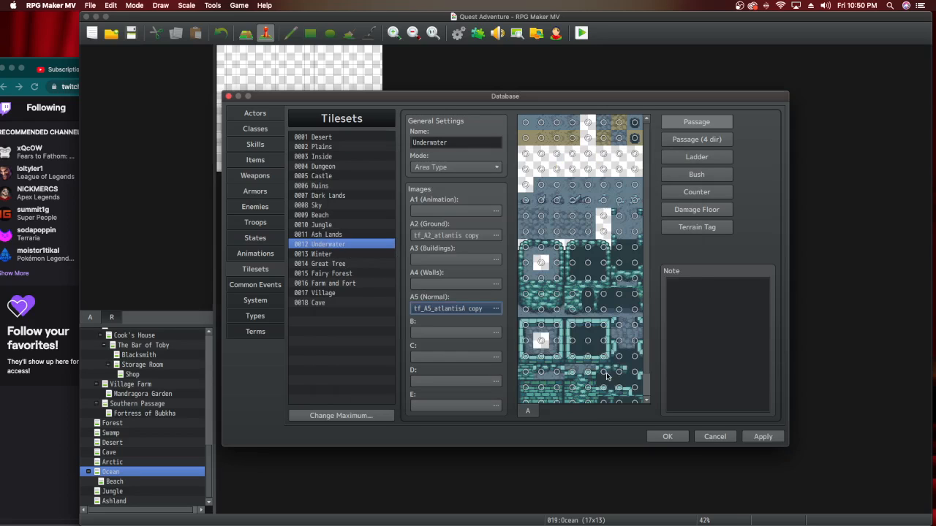
Assign tf_A5_atlantisB copy as the B image of the Underwater tileset and inspect its tiles.
{"action": "left_click", "coordinate": [495, 334]}
{"action": "left_click", "coordinate": [495, 333]}
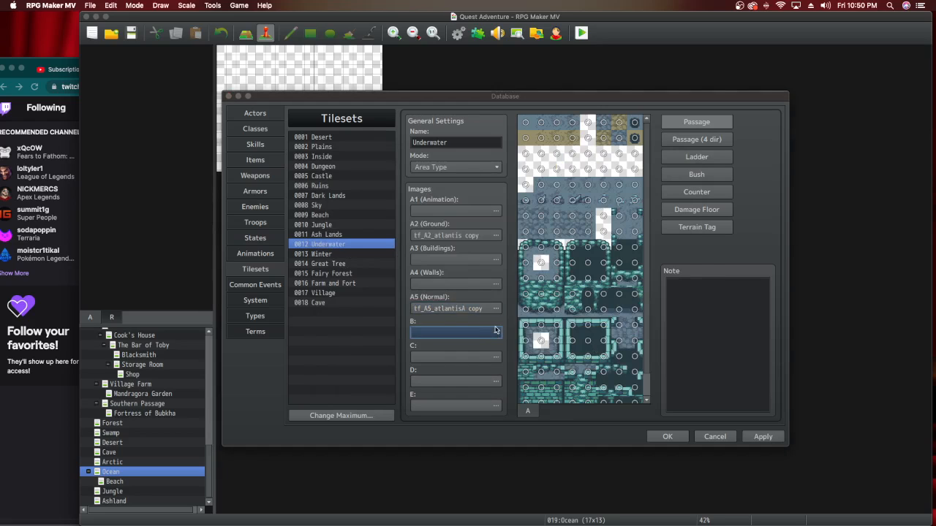
{"action": "scroll", "coordinate": [373, 307], "scroll_direction": "down", "scroll_amount": 10}
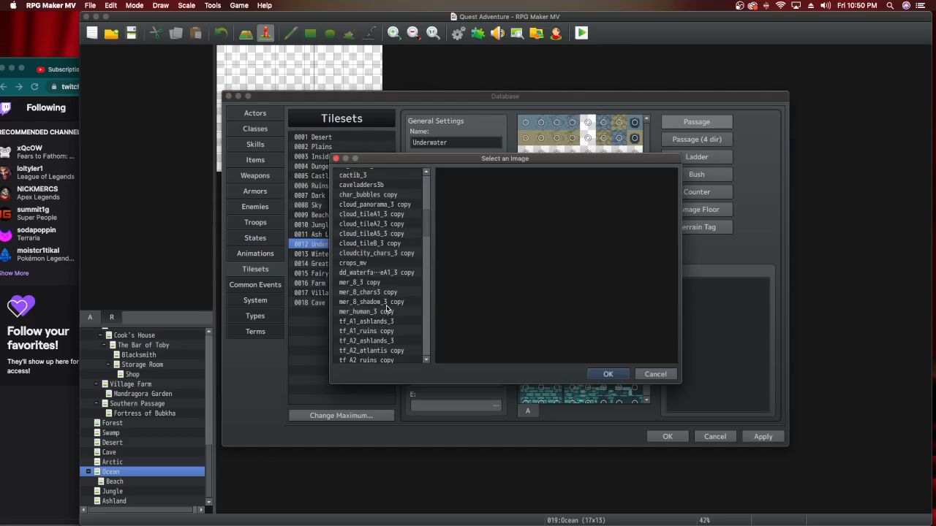
{"action": "scroll", "coordinate": [391, 314], "scroll_direction": "down", "scroll_amount": 3}
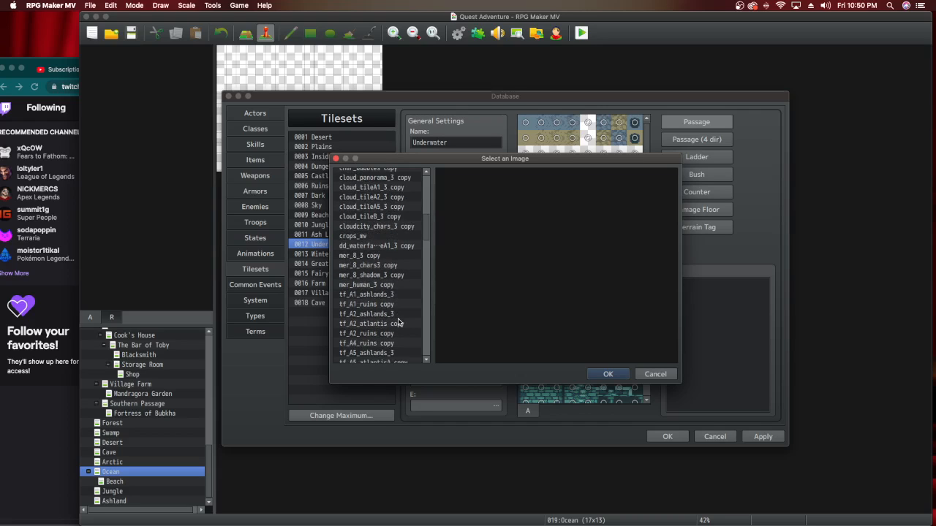
{"action": "scroll", "coordinate": [402, 333], "scroll_direction": "down", "scroll_amount": 3}
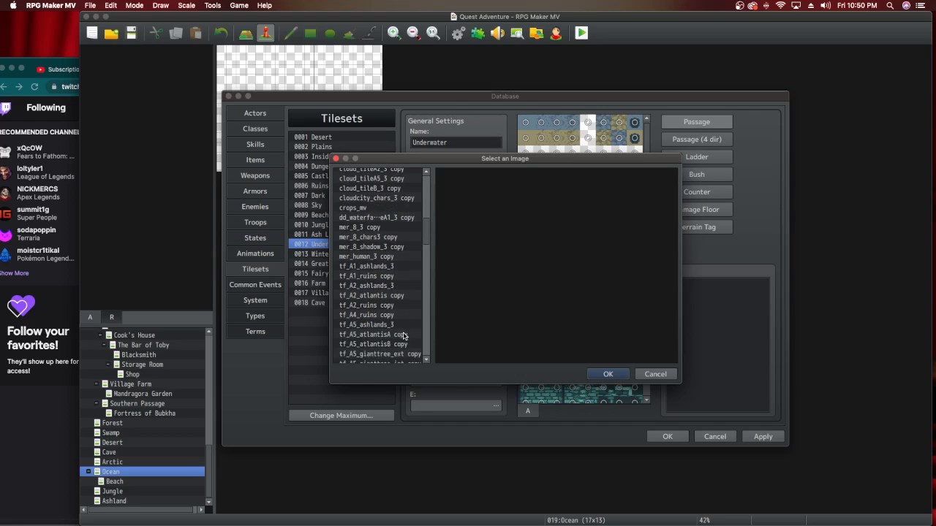
{"action": "left_click", "coordinate": [406, 344]}
{"action": "left_click", "coordinate": [594, 377]}
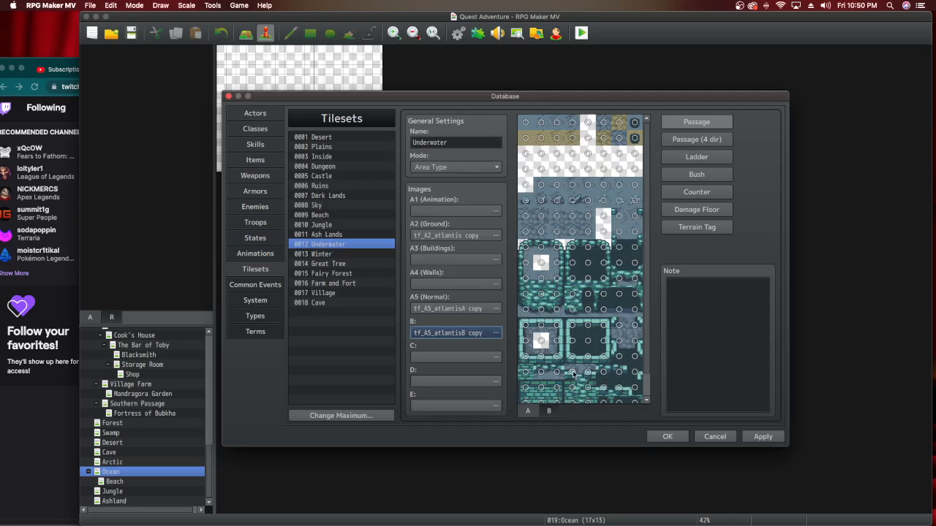
{"action": "left_click", "coordinate": [546, 410]}
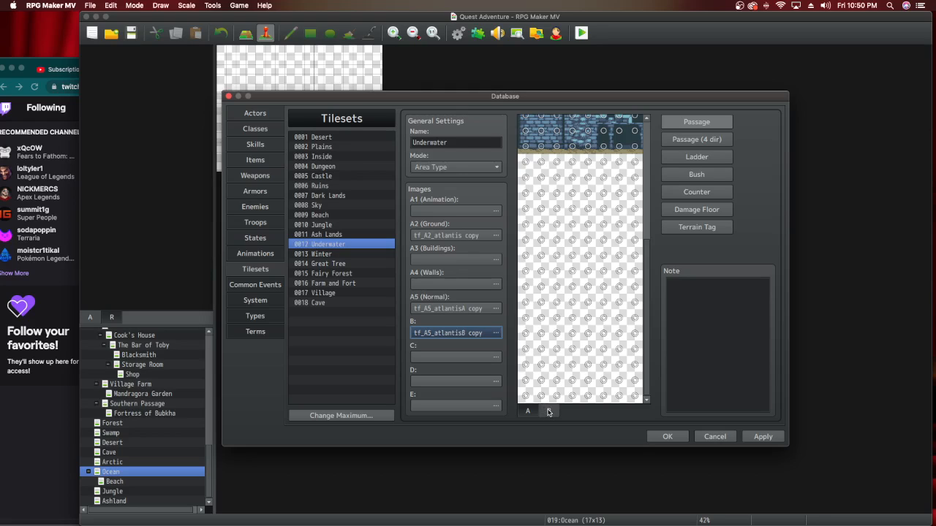
{"action": "scroll", "coordinate": [556, 384], "scroll_direction": "up", "scroll_amount": 3}
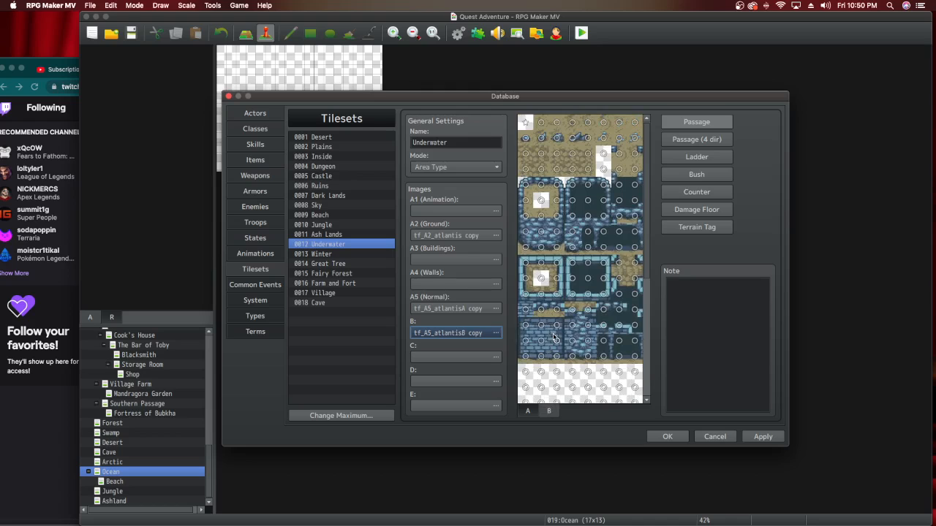
{"action": "scroll", "coordinate": [554, 337], "scroll_direction": "up", "scroll_amount": 4}
{"action": "scroll", "coordinate": [554, 339], "scroll_direction": "down", "scroll_amount": 4}
{"action": "scroll", "coordinate": [554, 338], "scroll_direction": "up", "scroll_amount": 4}
Assign tf_B_atlantisA copy as the C image of the Underwater tileset.
{"action": "left_click", "coordinate": [481, 358]}
{"action": "double_click", "coordinate": [481, 358]}
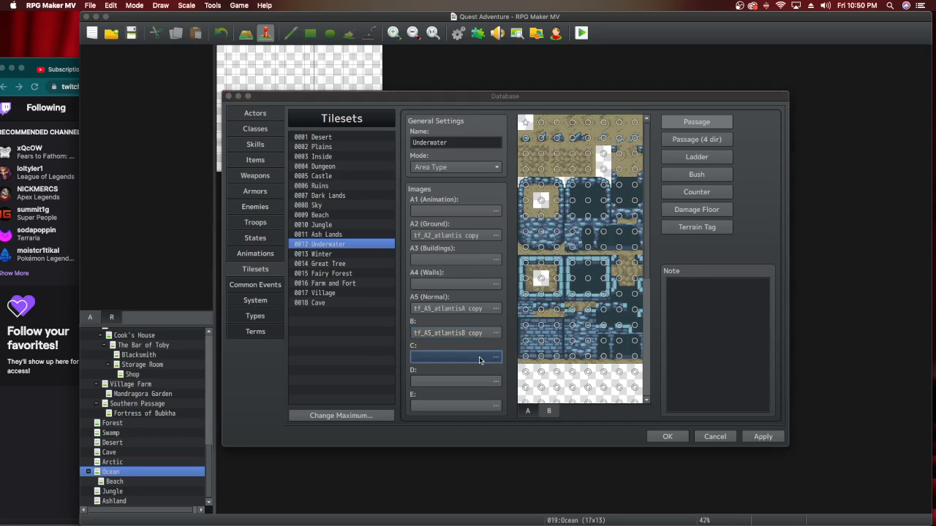
{"action": "scroll", "coordinate": [416, 316], "scroll_direction": "down", "scroll_amount": 10}
{"action": "scroll", "coordinate": [405, 318], "scroll_direction": "down", "scroll_amount": 3}
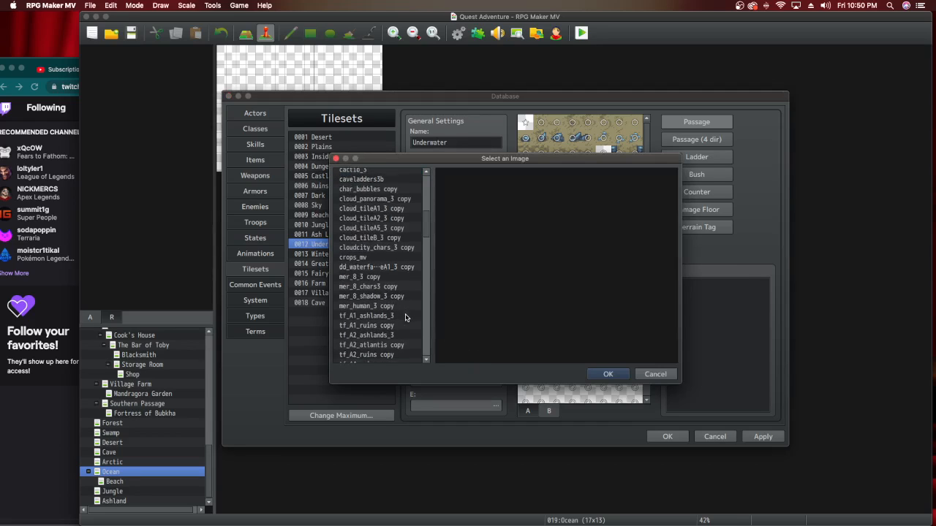
{"action": "left_click", "coordinate": [407, 321]}
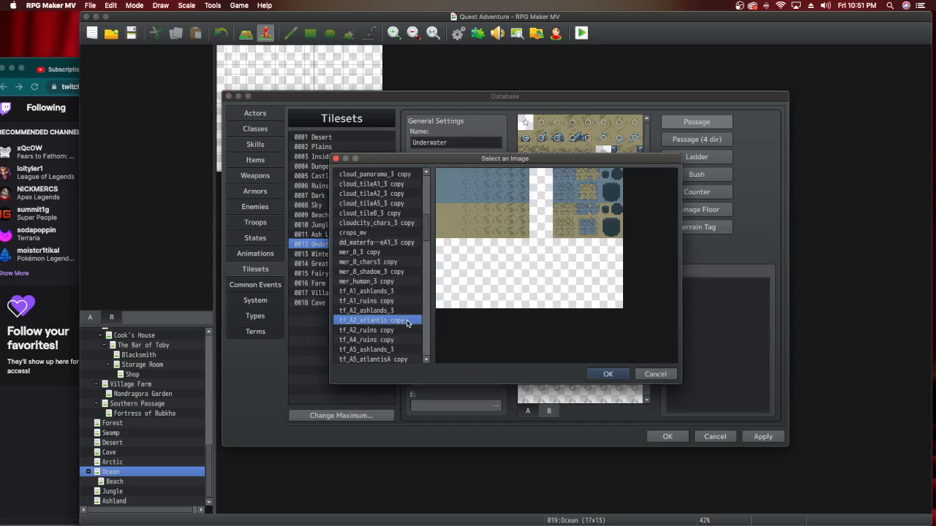
{"action": "scroll", "coordinate": [408, 323], "scroll_direction": "down", "scroll_amount": 5}
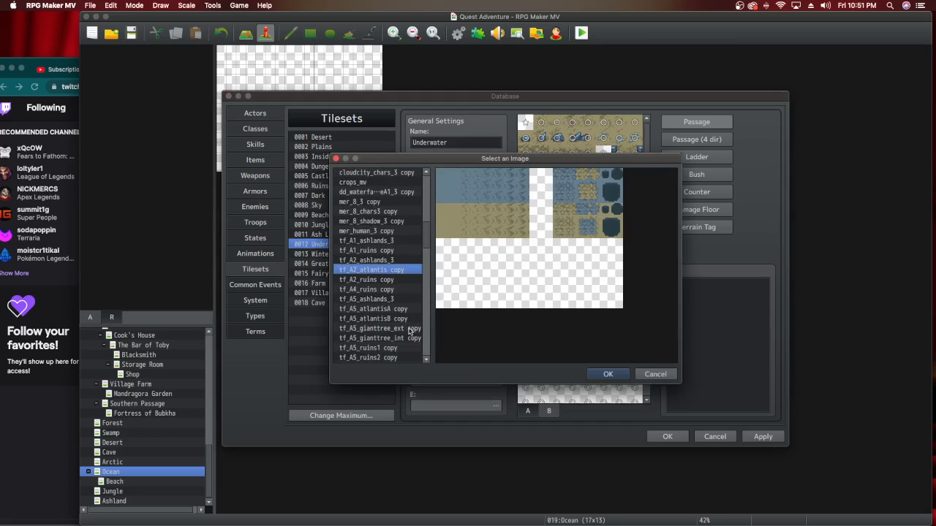
{"action": "scroll", "coordinate": [409, 342], "scroll_direction": "down", "scroll_amount": 5}
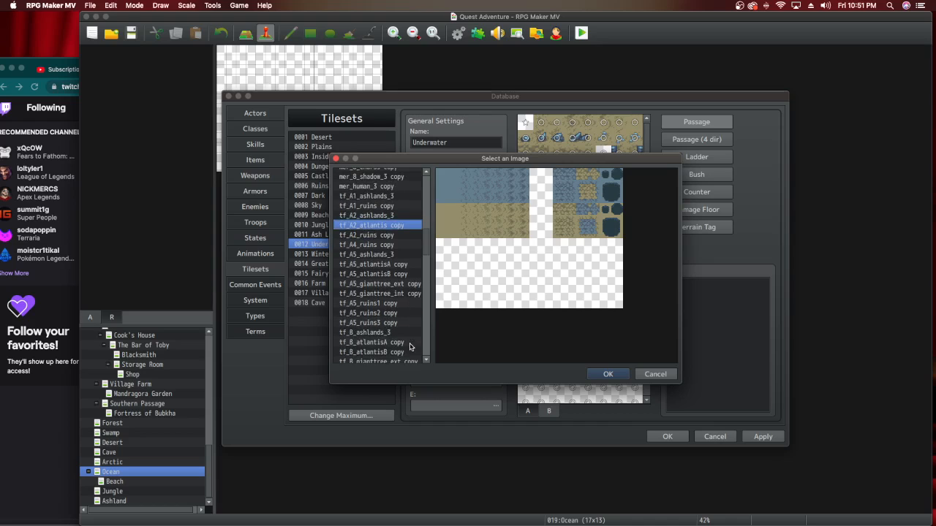
{"action": "left_click", "coordinate": [393, 333]}
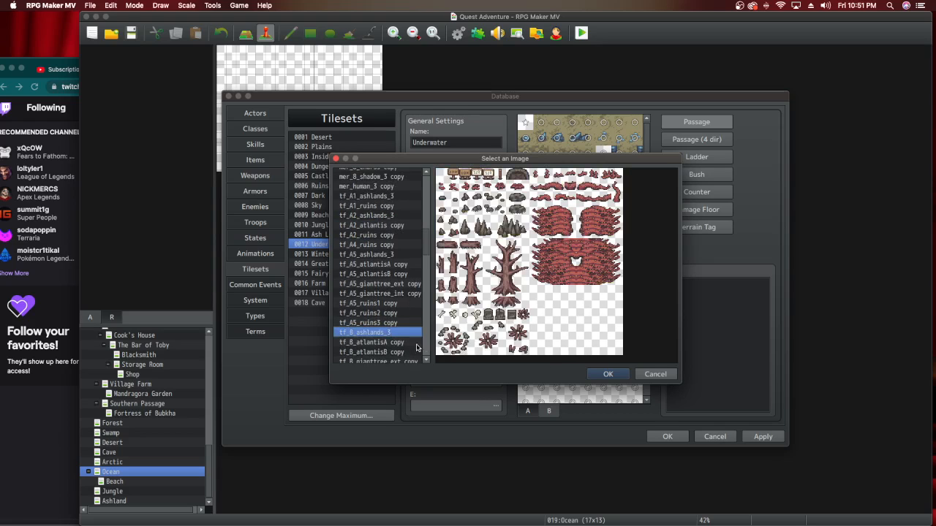
{"action": "left_click", "coordinate": [397, 344]}
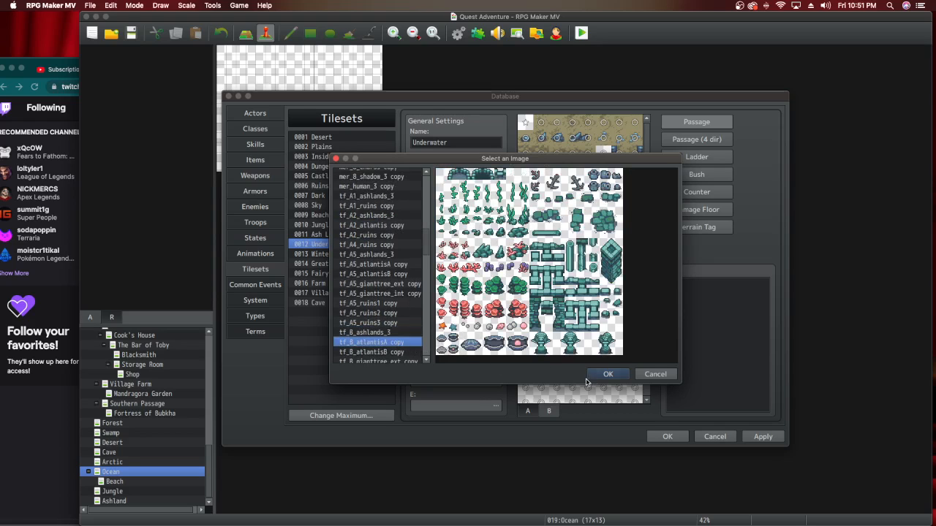
{"action": "left_click", "coordinate": [606, 375]}
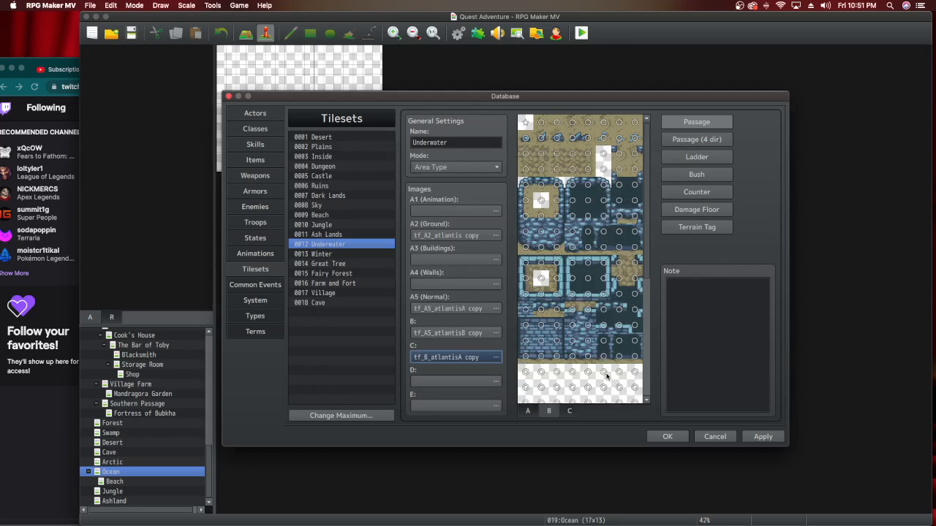
Assign tf_B_atlantisB copy as the D image of the Underwater tileset, then apply the changes and close the database.
{"action": "left_click", "coordinate": [469, 382]}
{"action": "scroll", "coordinate": [395, 358], "scroll_direction": "down", "scroll_amount": 10}
{"action": "scroll", "coordinate": [393, 350], "scroll_direction": "down", "scroll_amount": 4}
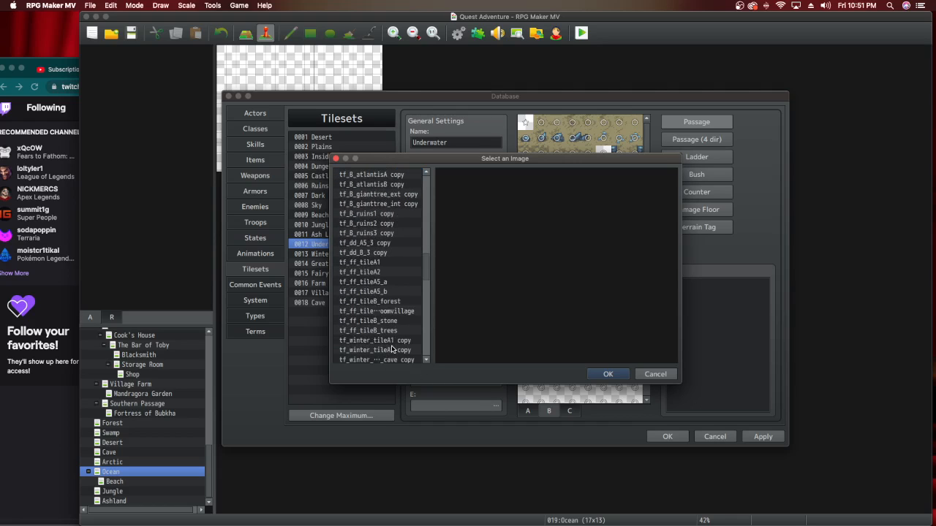
{"action": "scroll", "coordinate": [400, 293], "scroll_direction": "down", "scroll_amount": 7}
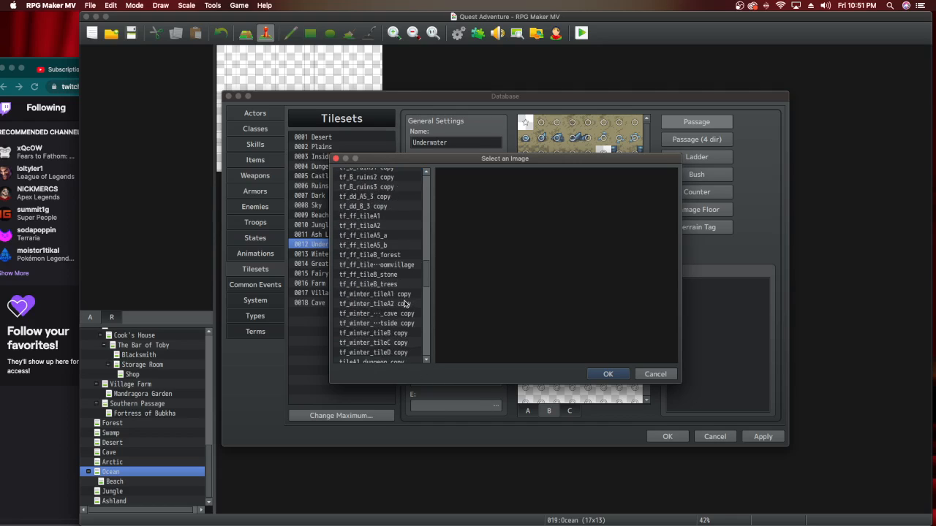
{"action": "scroll", "coordinate": [404, 304], "scroll_direction": "up", "scroll_amount": 8}
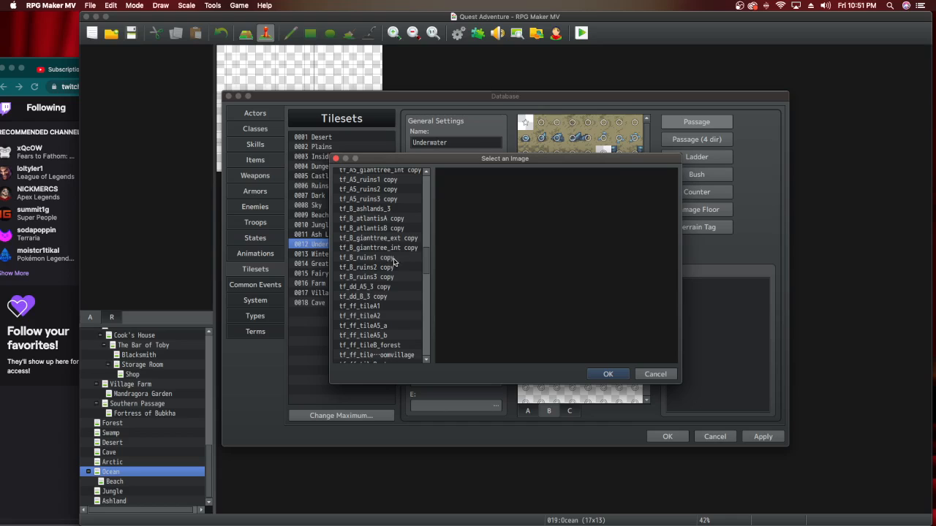
{"action": "left_click", "coordinate": [396, 229]}
{"action": "left_click", "coordinate": [398, 219]}
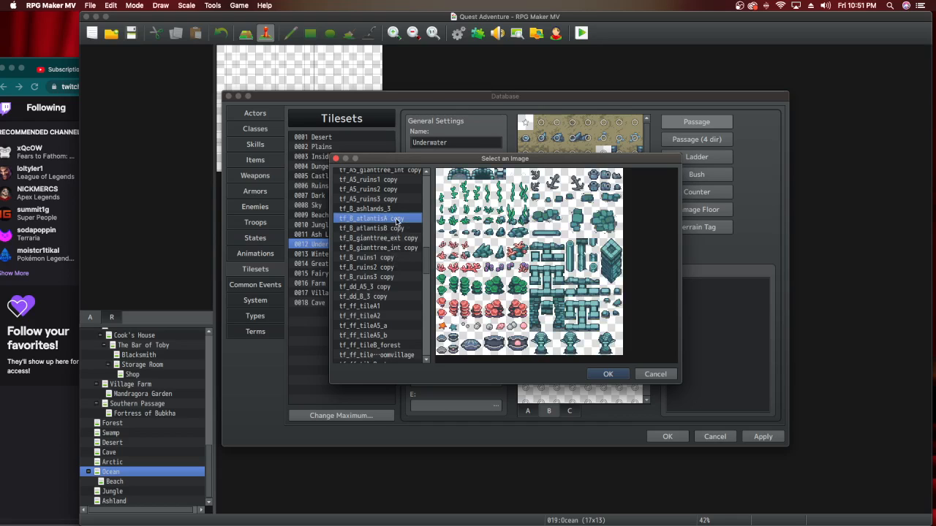
{"action": "left_click", "coordinate": [399, 229]}
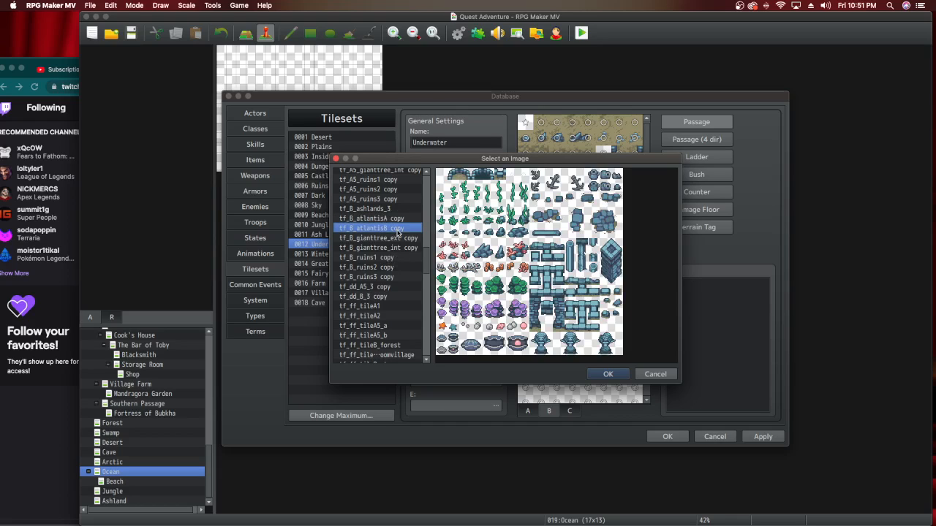
{"action": "left_click", "coordinate": [615, 374]}
{"action": "left_click", "coordinate": [756, 437]}
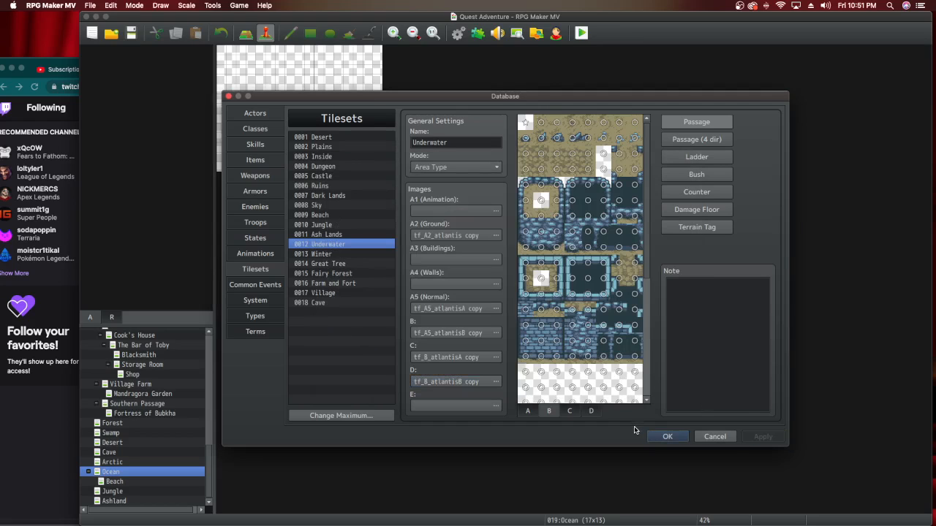
{"action": "left_click", "coordinate": [665, 438]}
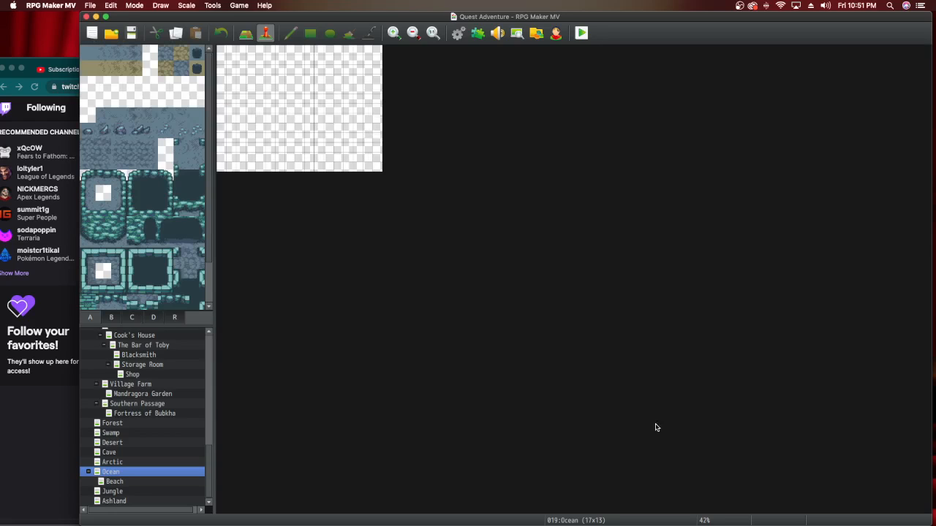
Audition the fairy background music in the sound test at a lower pitch and volume, and stop playback.
{"action": "left_click", "coordinate": [497, 33]}
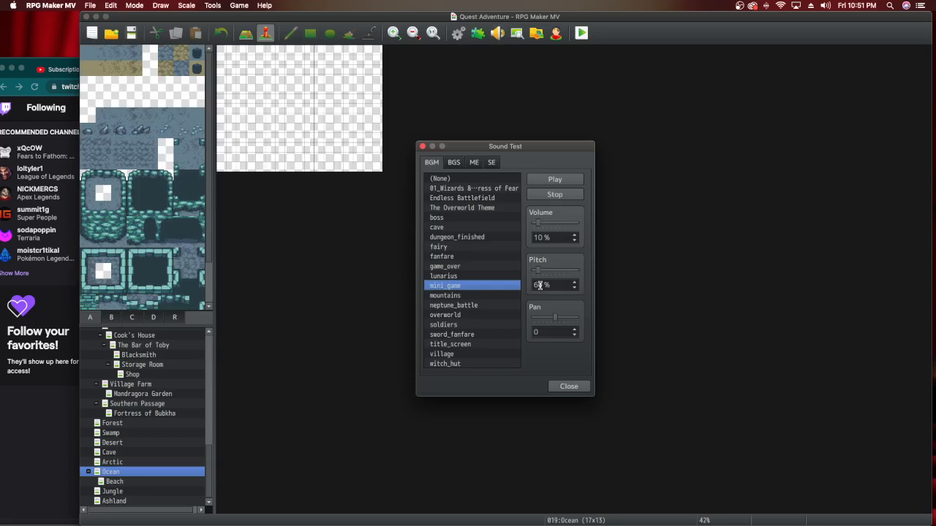
{"action": "left_click", "coordinate": [470, 248]}
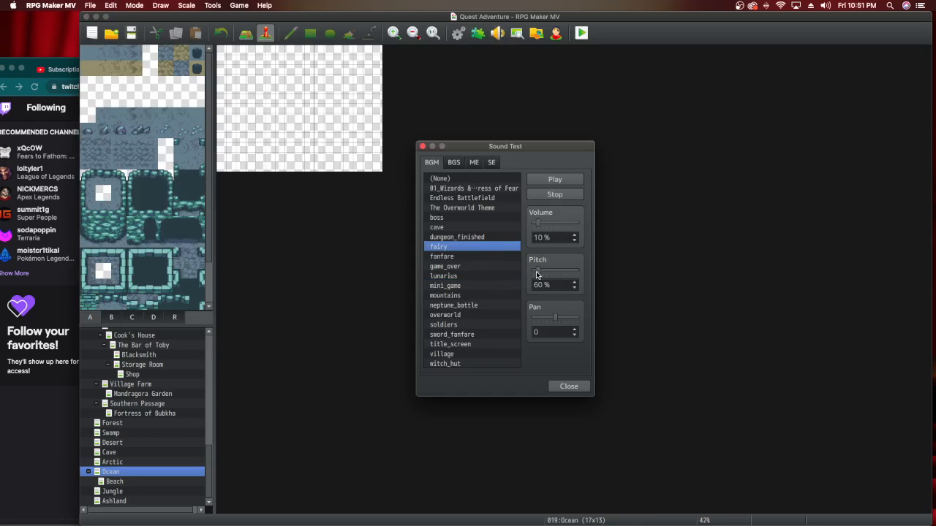
{"action": "left_click_drag", "start_coordinate": [533, 274], "coordinate": [531, 271]}
{"action": "left_click_drag", "start_coordinate": [537, 221], "coordinate": [534, 222]}
{"action": "left_click", "coordinate": [555, 195]}
{"action": "left_click", "coordinate": [576, 386]}
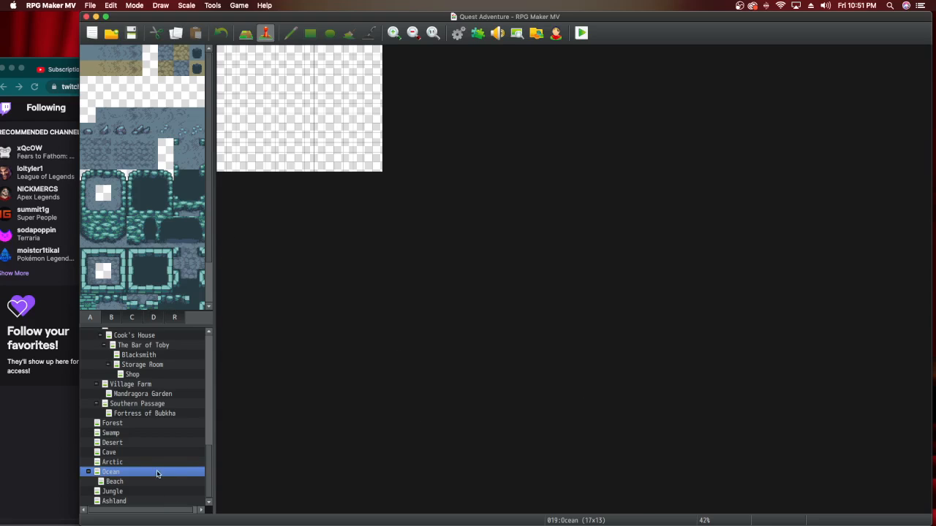
Open the A1 (Animation) image choices for the Great Tree tileset and preview tf_A5_gianttree_ext copy.
{"action": "left_click", "coordinate": [458, 33]}
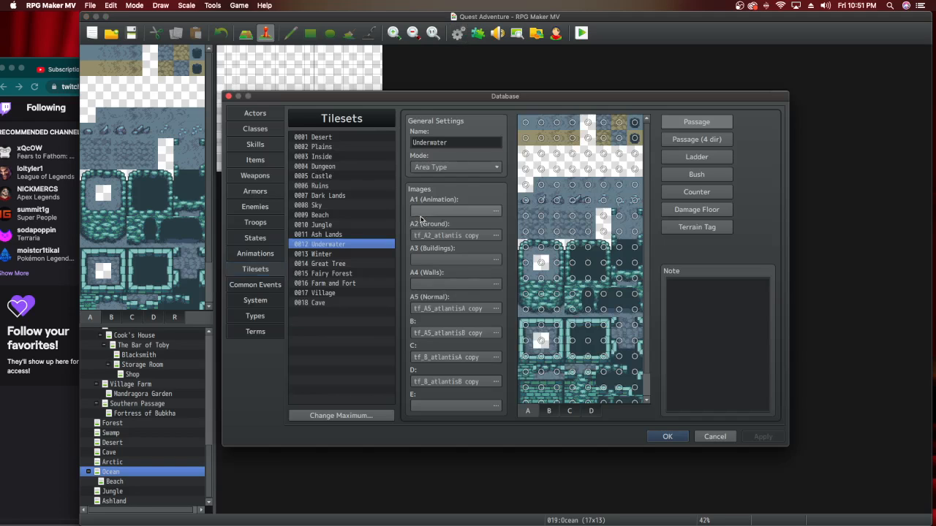
{"action": "left_click", "coordinate": [351, 255]}
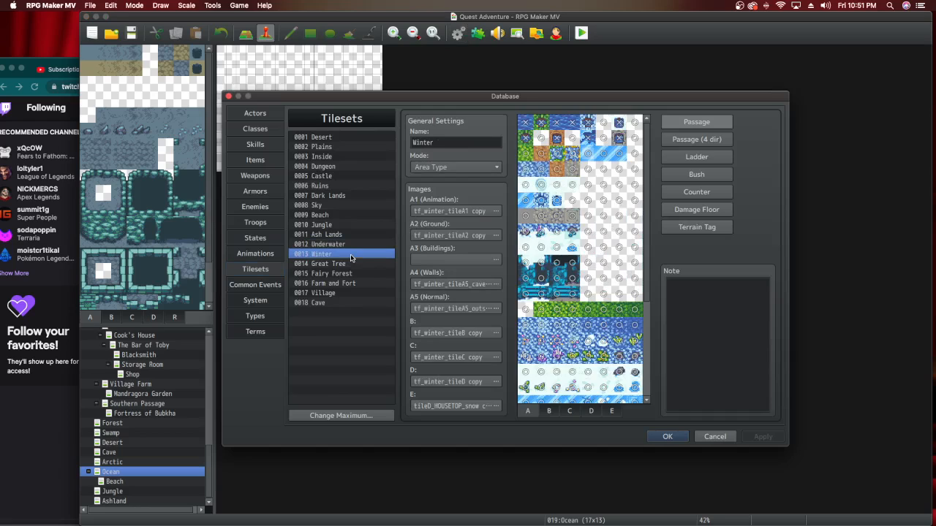
{"action": "left_click", "coordinate": [351, 265]}
{"action": "double_click", "coordinate": [422, 210]}
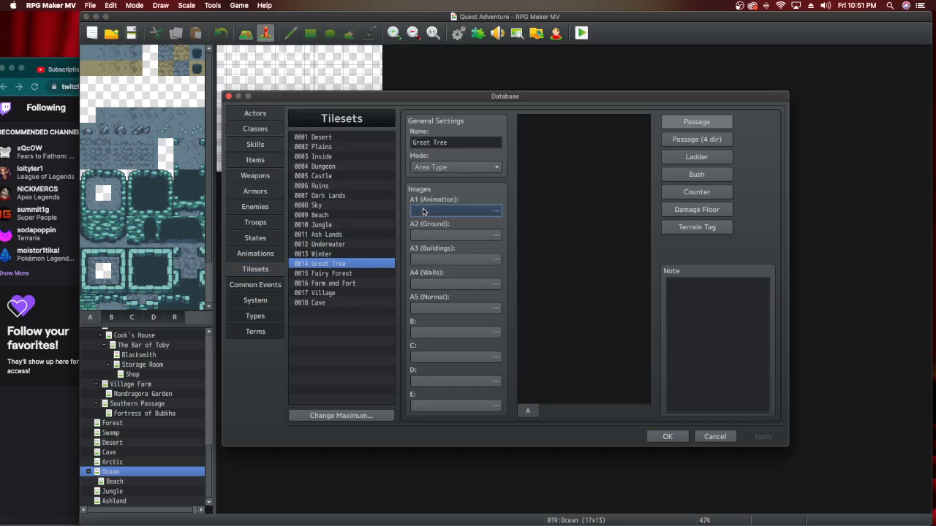
{"action": "scroll", "coordinate": [386, 285], "scroll_direction": "down", "scroll_amount": 10}
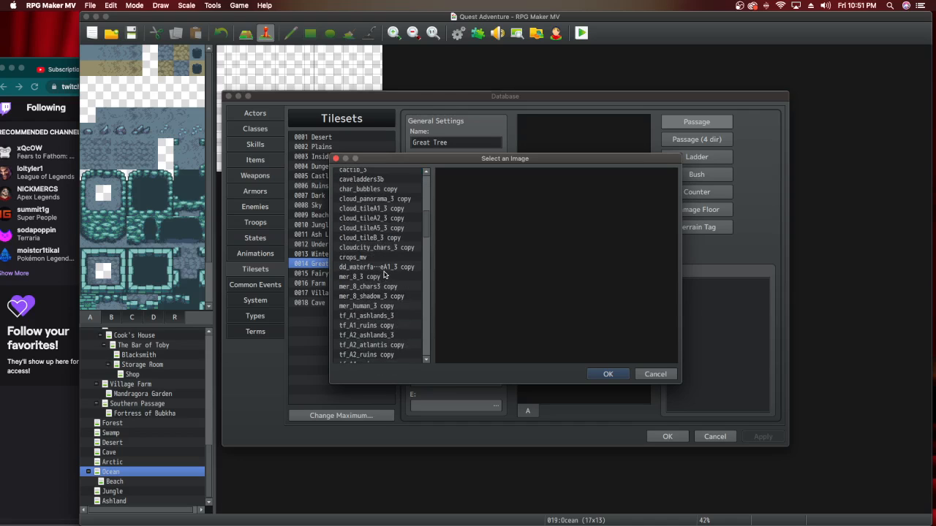
{"action": "scroll", "coordinate": [386, 284], "scroll_direction": "down", "scroll_amount": 5}
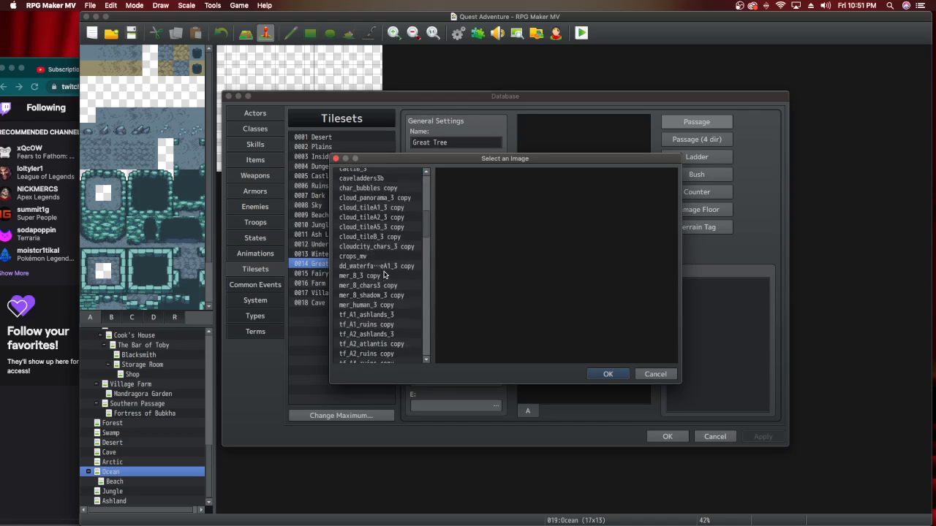
{"action": "scroll", "coordinate": [392, 294], "scroll_direction": "down", "scroll_amount": 1}
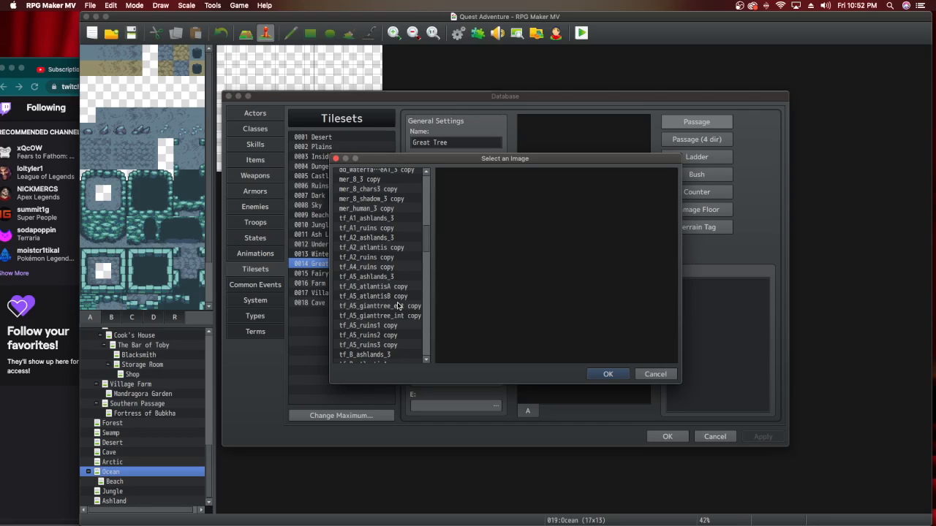
{"action": "left_click", "coordinate": [398, 306]}
{"action": "scroll", "coordinate": [407, 294], "scroll_direction": "up", "scroll_amount": 1}
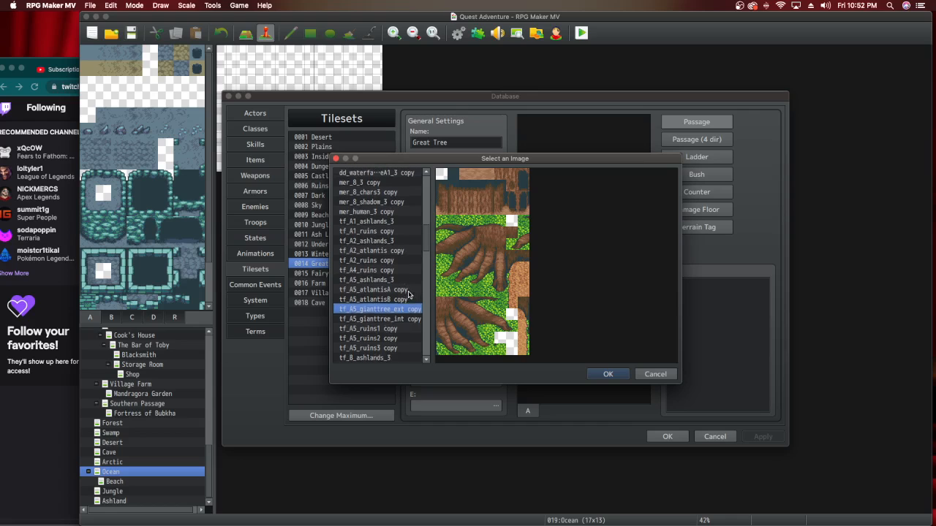
Look through the A1 image candidates for the Great Tree tileset, previewing the cloud images through the dd waterfall A1 image.
{"action": "scroll", "coordinate": [396, 320], "scroll_direction": "up", "scroll_amount": 1}
{"action": "scroll", "coordinate": [397, 320], "scroll_direction": "up", "scroll_amount": 13}
{"action": "scroll", "coordinate": [395, 320], "scroll_direction": "up", "scroll_amount": 8}
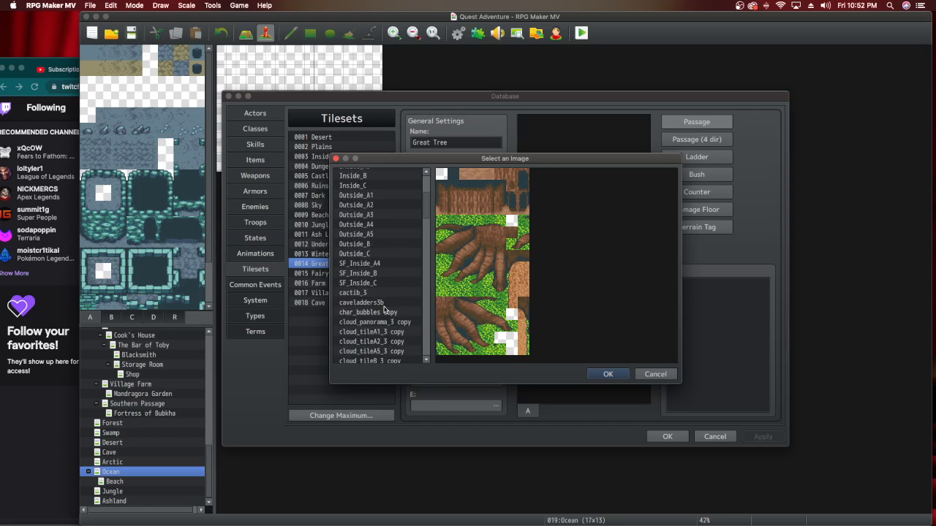
{"action": "left_click", "coordinate": [383, 294]}
{"action": "key", "text": "Down"}
{"action": "key", "text": "Down"}
{"action": "key", "text": "Down"}
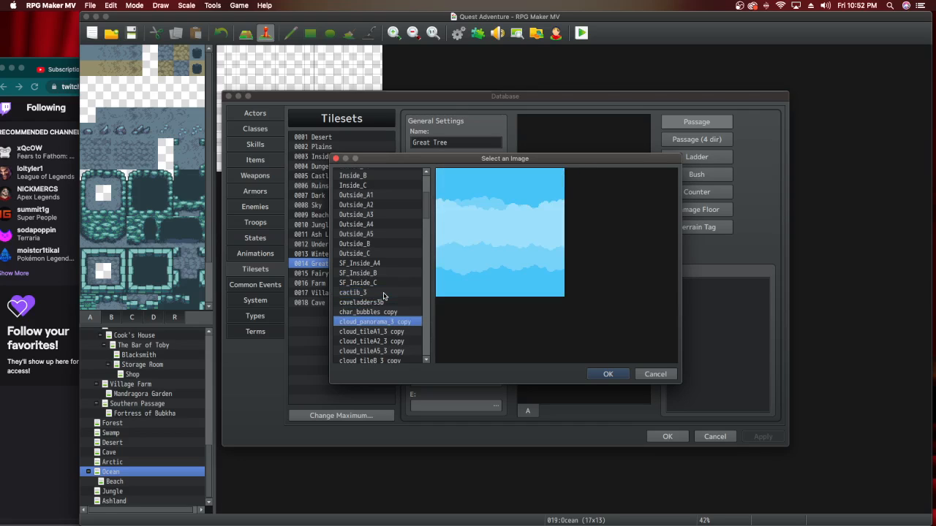
{"action": "key", "text": "Up"}
{"action": "key", "text": "Down"}
{"action": "key", "text": "Down"}
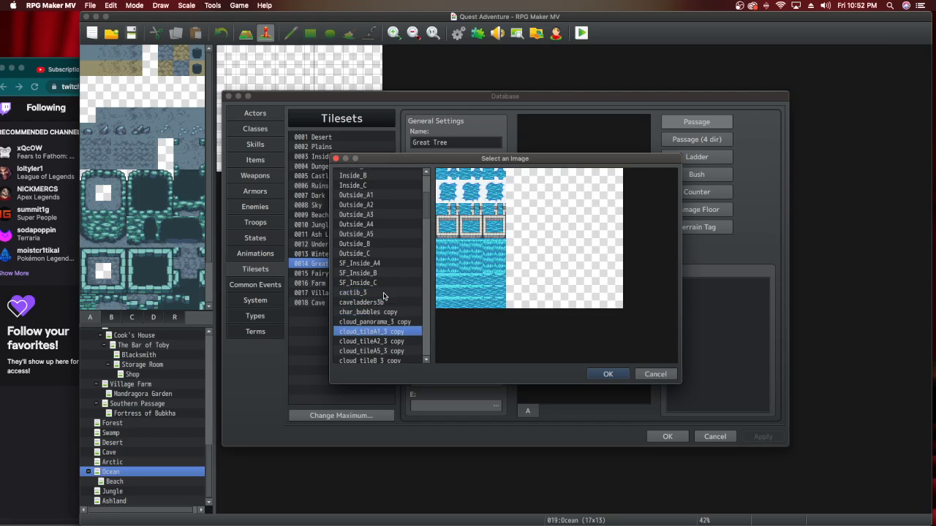
{"action": "key", "text": "Down"}
{"action": "key", "text": "Down"}
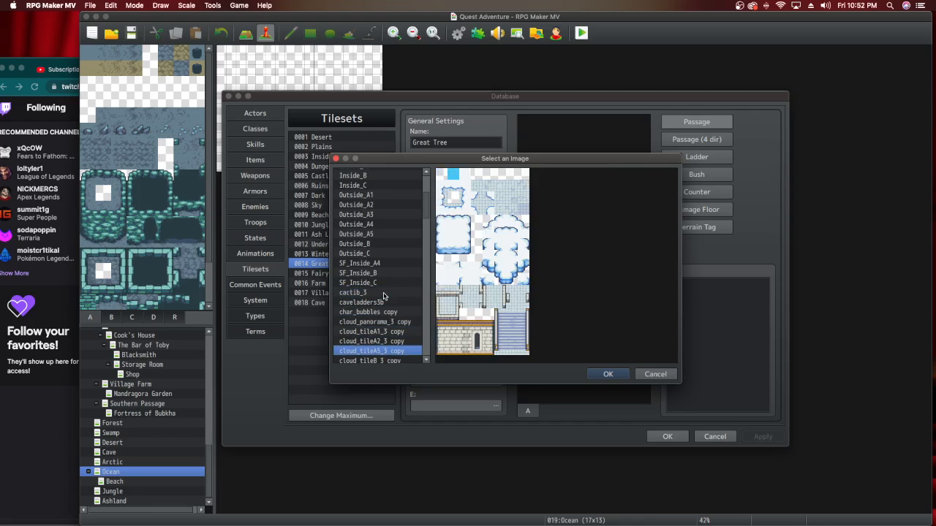
{"action": "key", "text": "Down"}
{"action": "key", "text": "Down"}
{"action": "key", "text": "Down"}
{"action": "key", "text": "Down"}
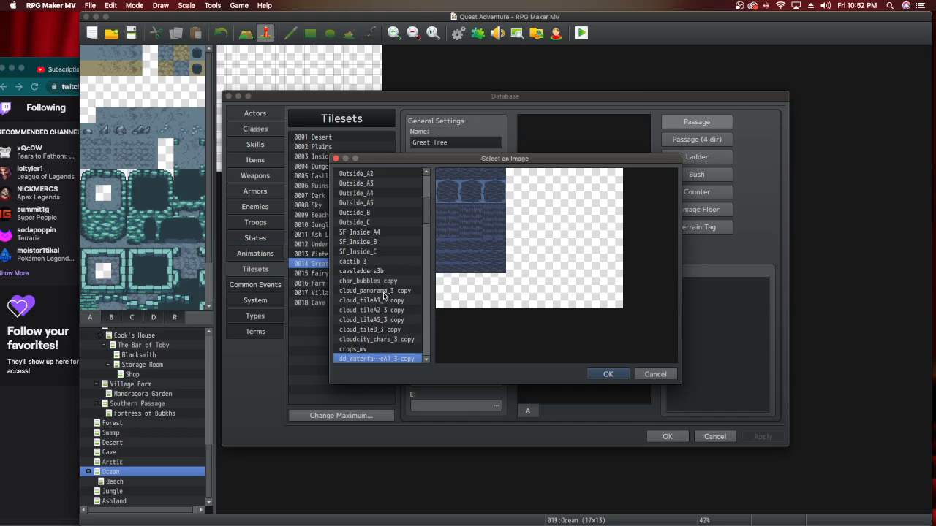
Preview the mer, ashlands, ruins, Atlantis and giant tree images for A1, then leave the image selection without assigning one.
{"action": "key", "text": "Down"}
{"action": "key", "text": "Down"}
{"action": "key", "text": "Down"}
{"action": "key", "text": "Down"}
{"action": "key", "text": "Down"}
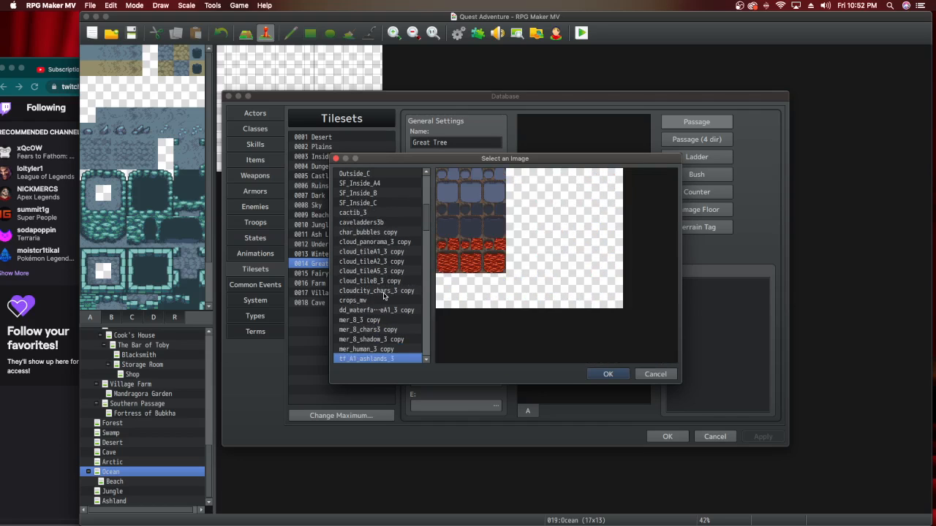
{"action": "key", "text": "Down"}
{"action": "key", "text": "Down"}
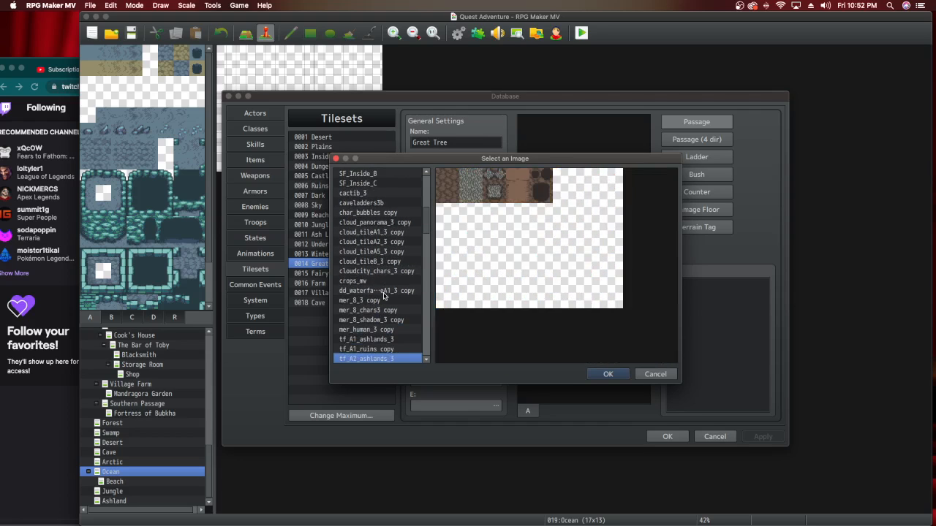
{"action": "key", "text": "Down"}
{"action": "key", "text": "Down"}
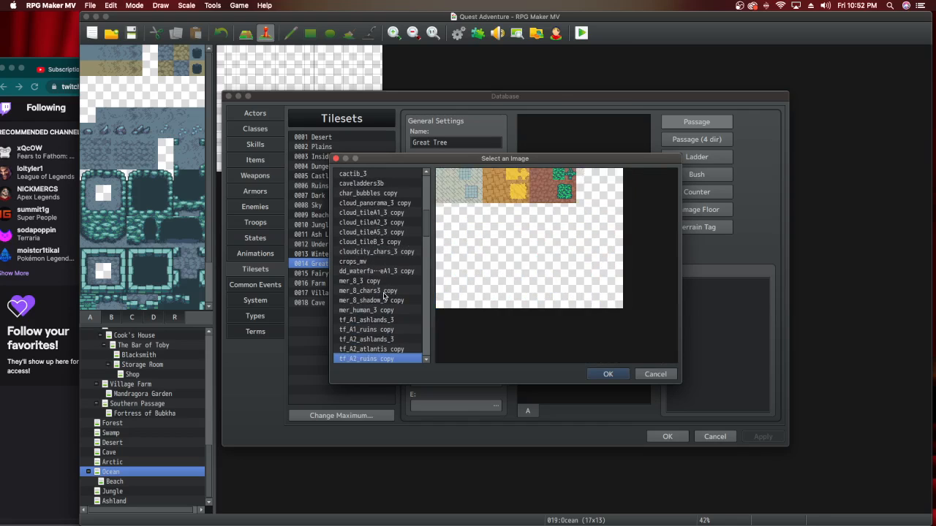
{"action": "key", "text": "Down"}
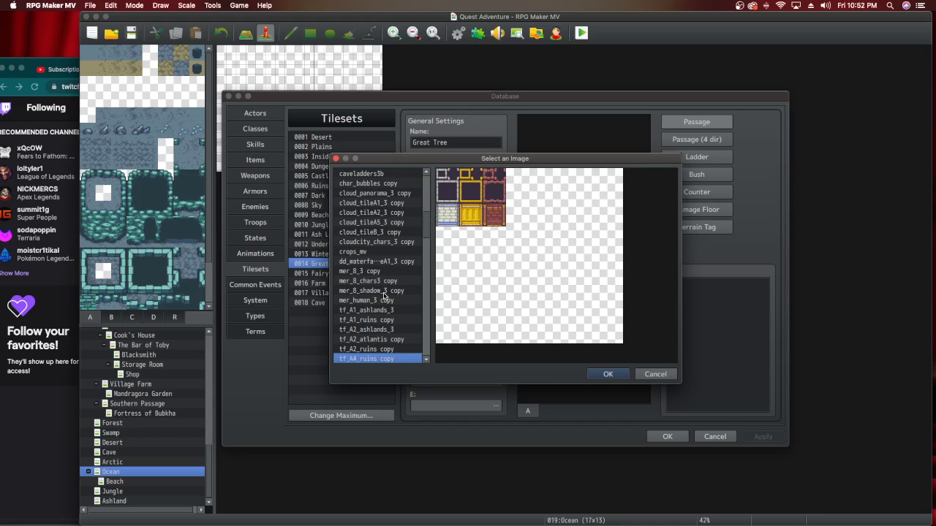
{"action": "key", "text": "Down"}
{"action": "key", "text": "Down"}
{"action": "key", "text": "Down"}
{"action": "key", "text": "Down"}
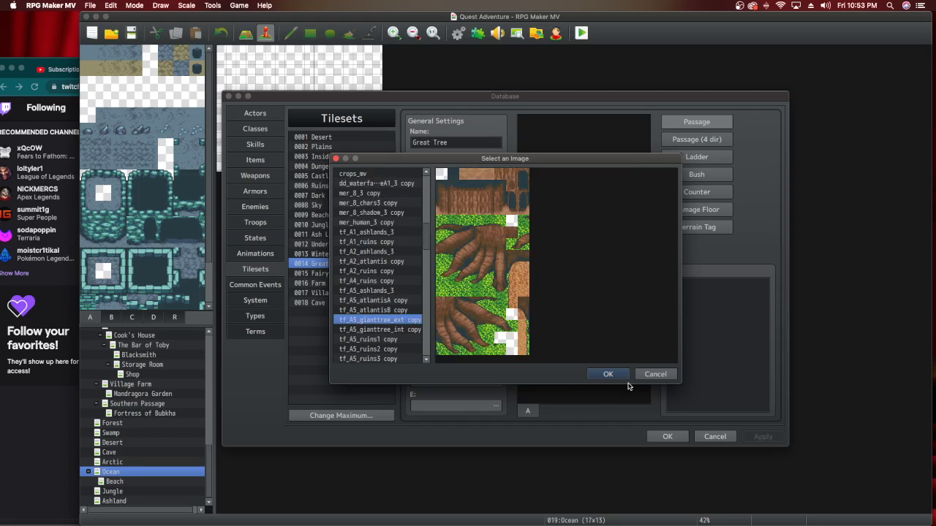
{"action": "left_click", "coordinate": [399, 328]}
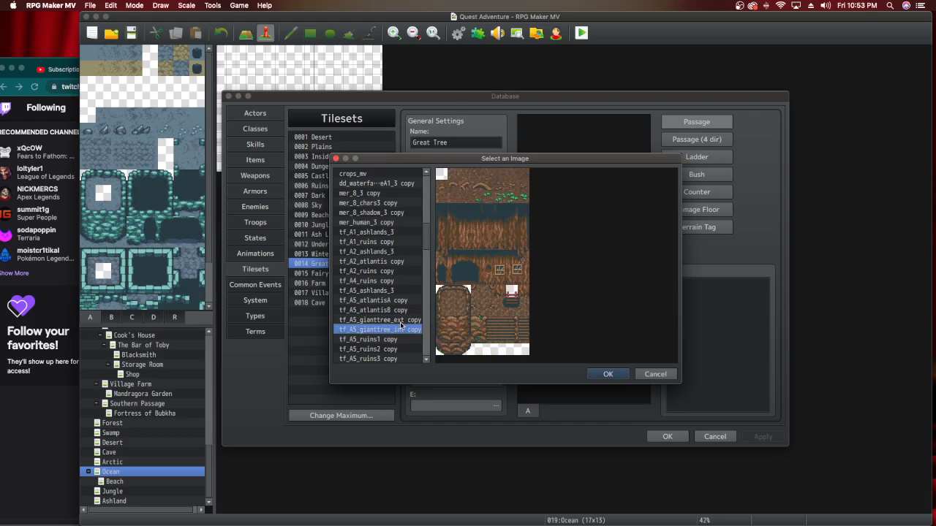
{"action": "left_click", "coordinate": [400, 320]}
{"action": "left_click", "coordinate": [655, 374]}
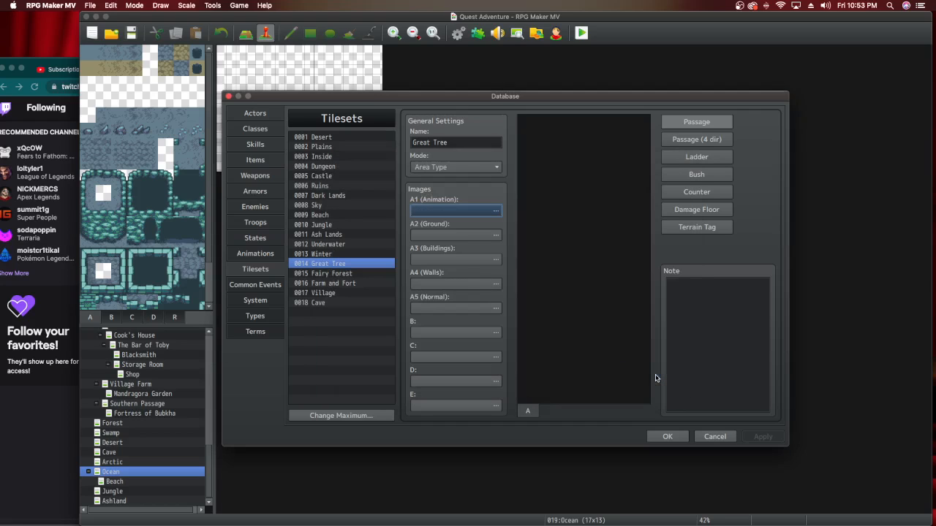
Assign tf_A5_gianttree_ext copy as the A5 (Normal) image of the Great Tree tileset.
{"action": "left_click", "coordinate": [440, 309]}
{"action": "double_click", "coordinate": [439, 309]}
{"action": "scroll", "coordinate": [402, 307], "scroll_direction": "down", "scroll_amount": 5}
{"action": "scroll", "coordinate": [402, 311], "scroll_direction": "down", "scroll_amount": 5}
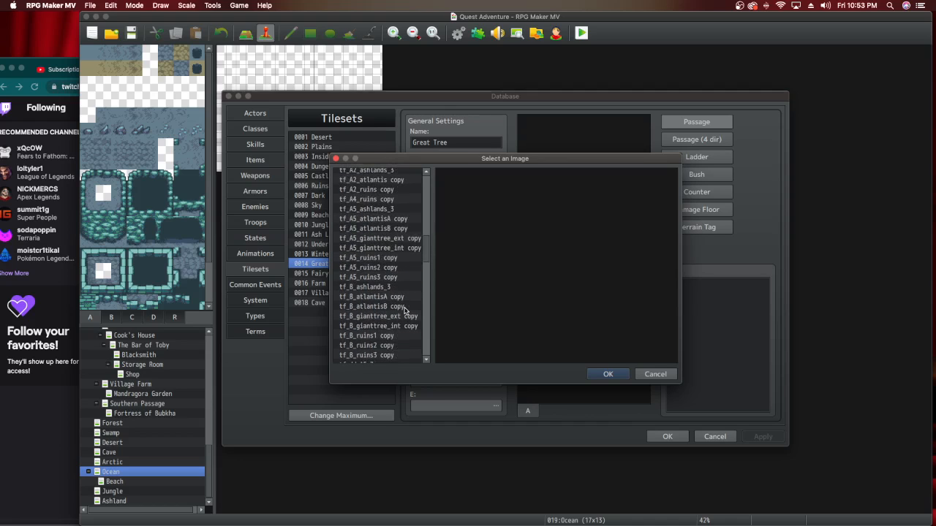
{"action": "left_click", "coordinate": [391, 240]}
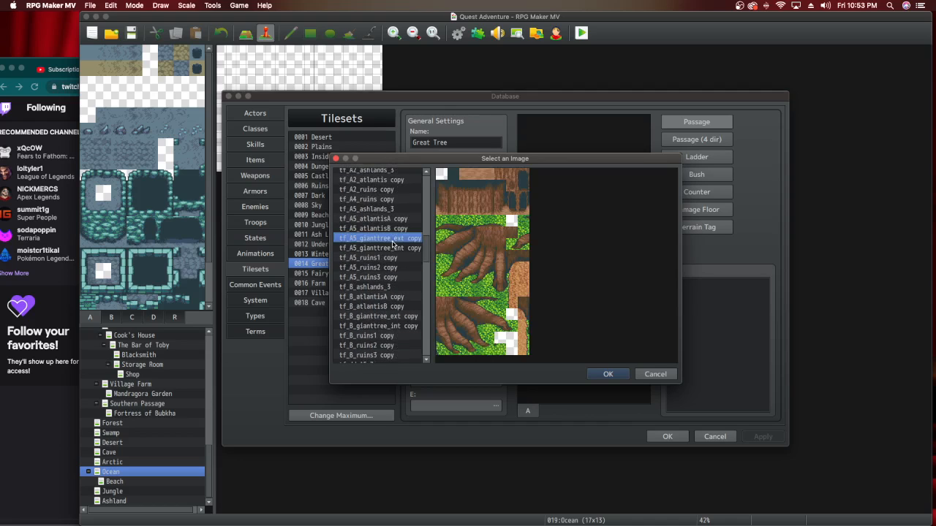
{"action": "left_click", "coordinate": [607, 372]}
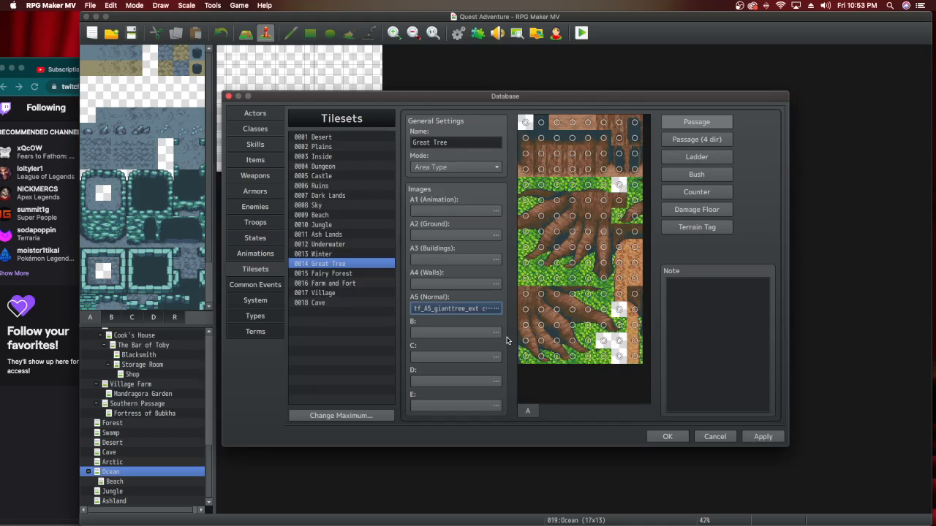
Assign tf_A5_gianttree_int copy as the B image of the Great Tree tileset and check its tiles in the preview.
{"action": "double_click", "coordinate": [468, 333]}
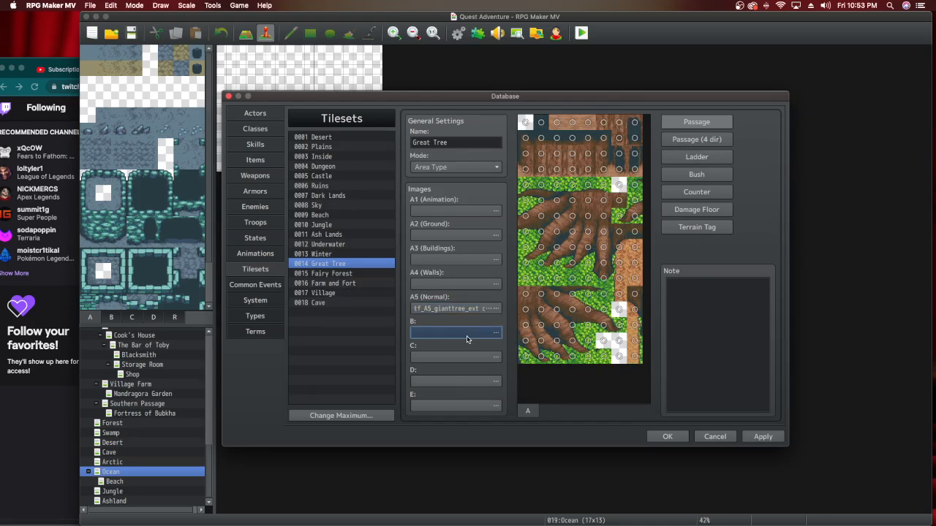
{"action": "scroll", "coordinate": [392, 344], "scroll_direction": "down", "scroll_amount": 10}
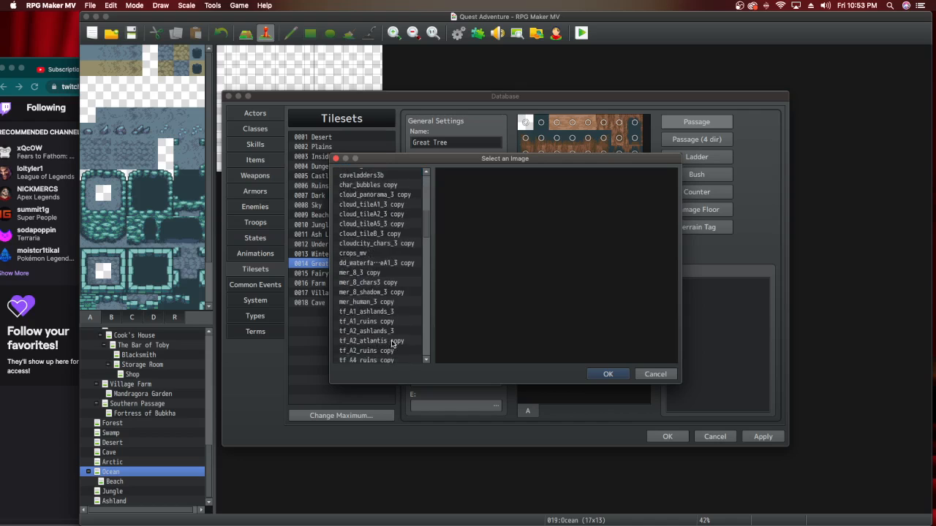
{"action": "scroll", "coordinate": [393, 343], "scroll_direction": "down", "scroll_amount": 1}
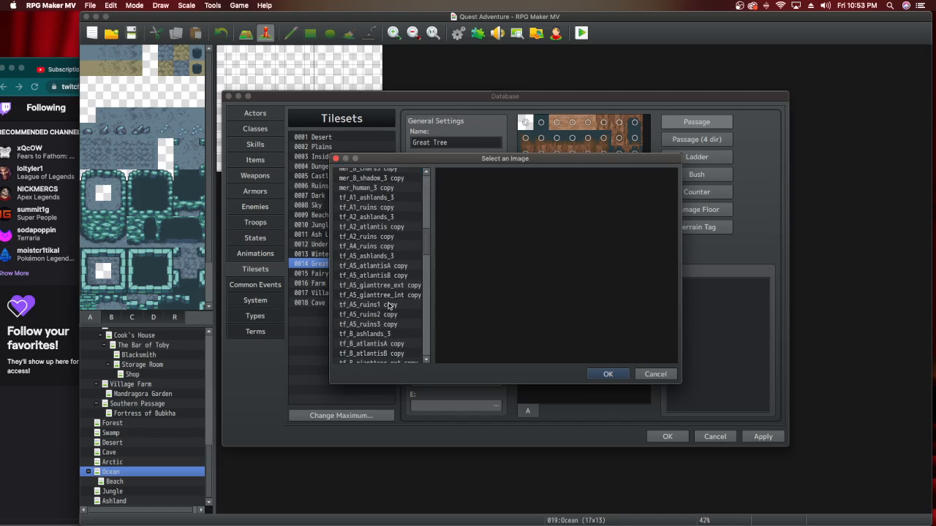
{"action": "left_click", "coordinate": [393, 295]}
{"action": "left_click", "coordinate": [607, 374]}
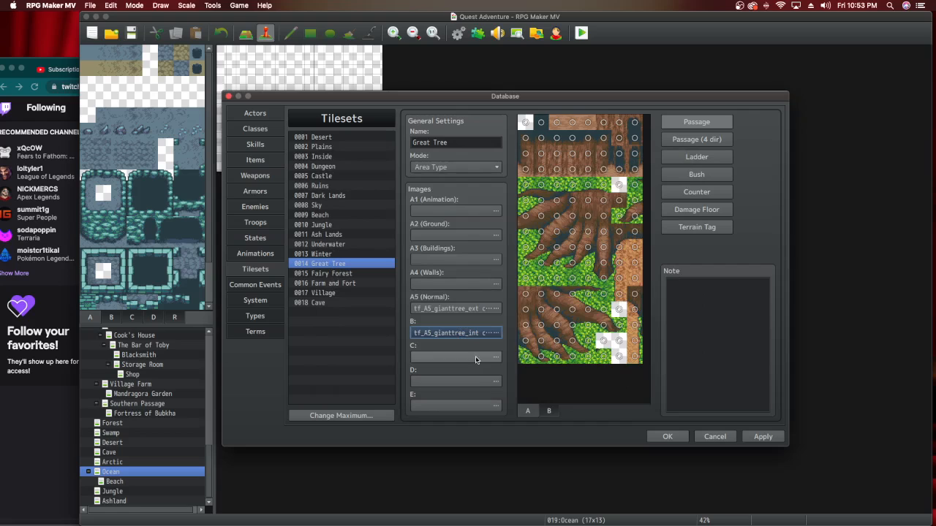
{"action": "left_click", "coordinate": [547, 411]}
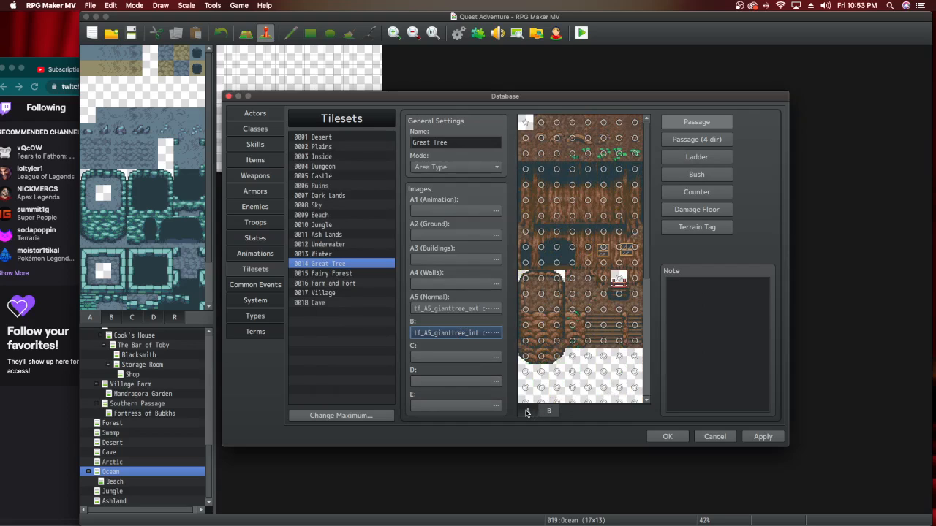
{"action": "left_click", "coordinate": [526, 413]}
Assign tf_B_gianttree_ext copy as the C image of the Great Tree tileset.
{"action": "double_click", "coordinate": [433, 359]}
{"action": "scroll", "coordinate": [395, 342], "scroll_direction": "down", "scroll_amount": 5}
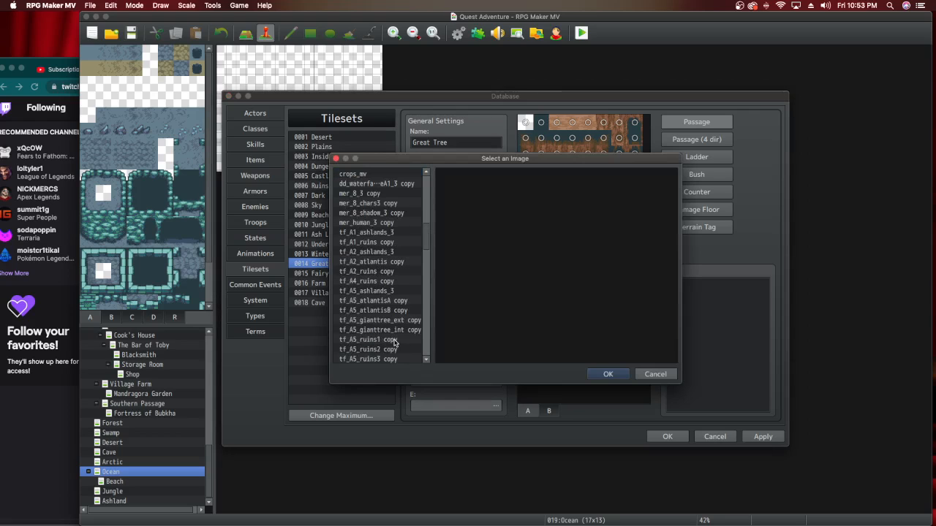
{"action": "scroll", "coordinate": [396, 342], "scroll_direction": "down", "scroll_amount": 2}
{"action": "scroll", "coordinate": [400, 342], "scroll_direction": "down", "scroll_amount": 6}
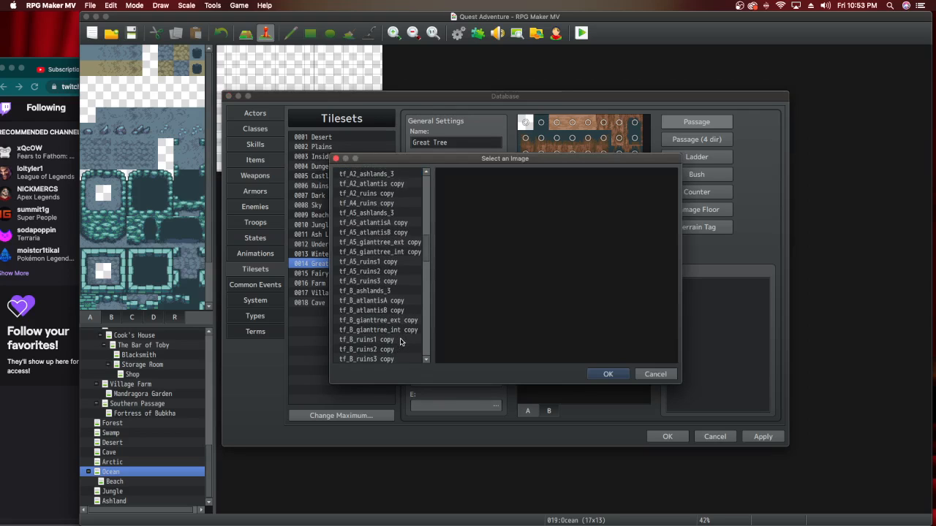
{"action": "left_click", "coordinate": [400, 323]}
{"action": "left_click", "coordinate": [606, 374]}
Compare the giant tree images for the Great Tree tileset's D slot and assign tf_B_gianttree_int copy.
{"action": "double_click", "coordinate": [436, 381]}
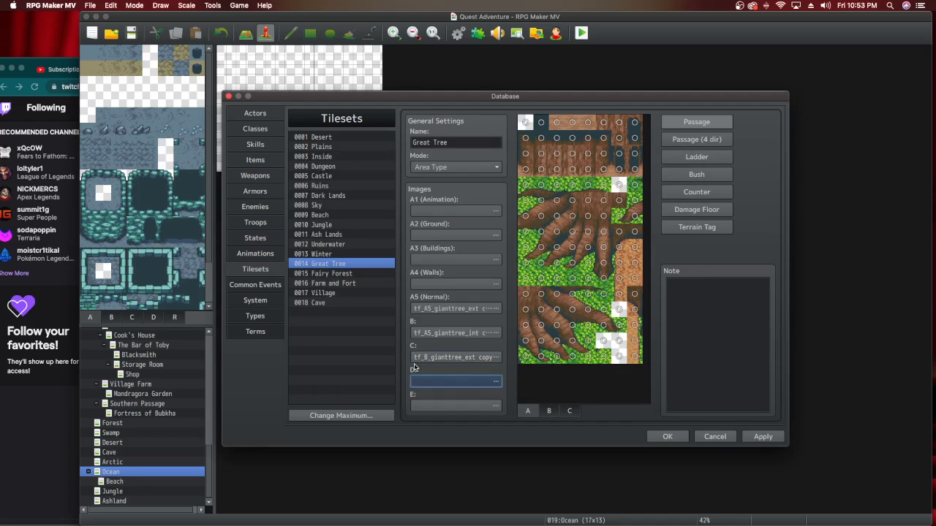
{"action": "scroll", "coordinate": [386, 348], "scroll_direction": "down", "scroll_amount": 10}
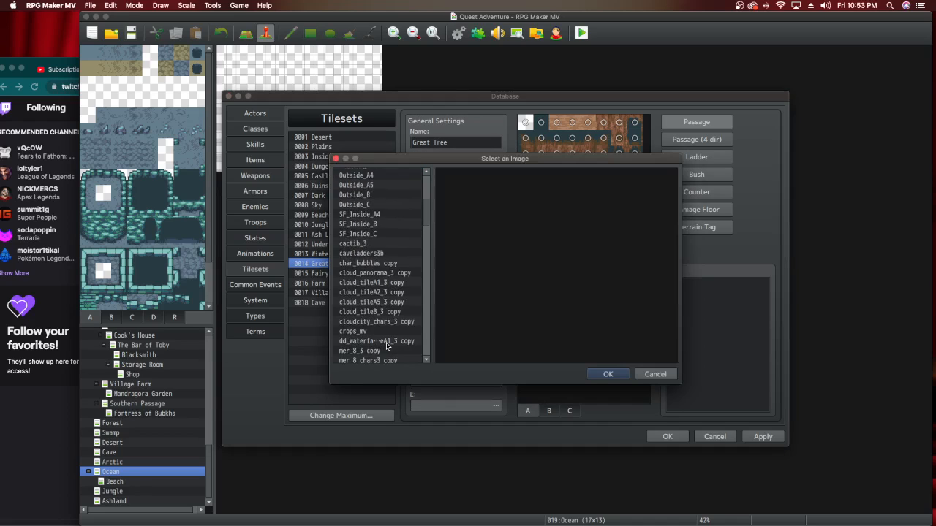
{"action": "scroll", "coordinate": [392, 347], "scroll_direction": "down", "scroll_amount": 2}
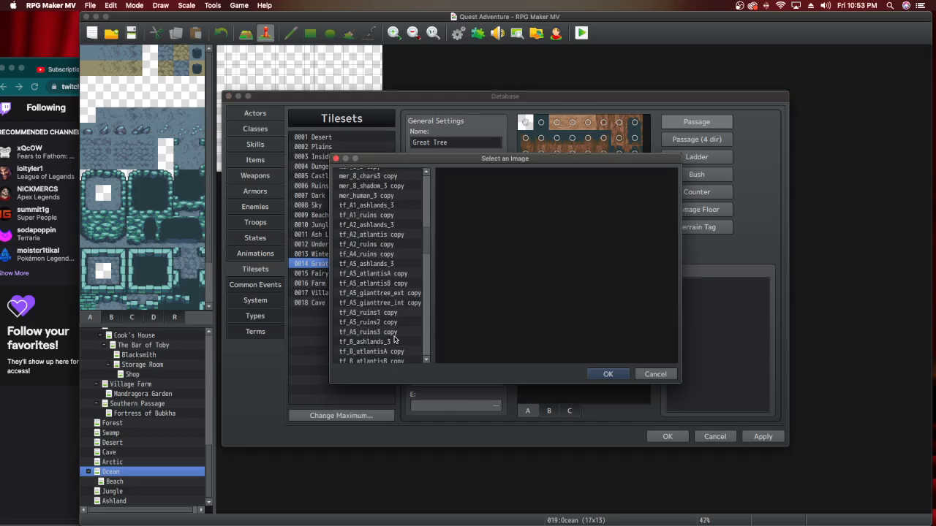
{"action": "scroll", "coordinate": [395, 343], "scroll_direction": "down", "scroll_amount": 2}
{"action": "left_click", "coordinate": [406, 300]}
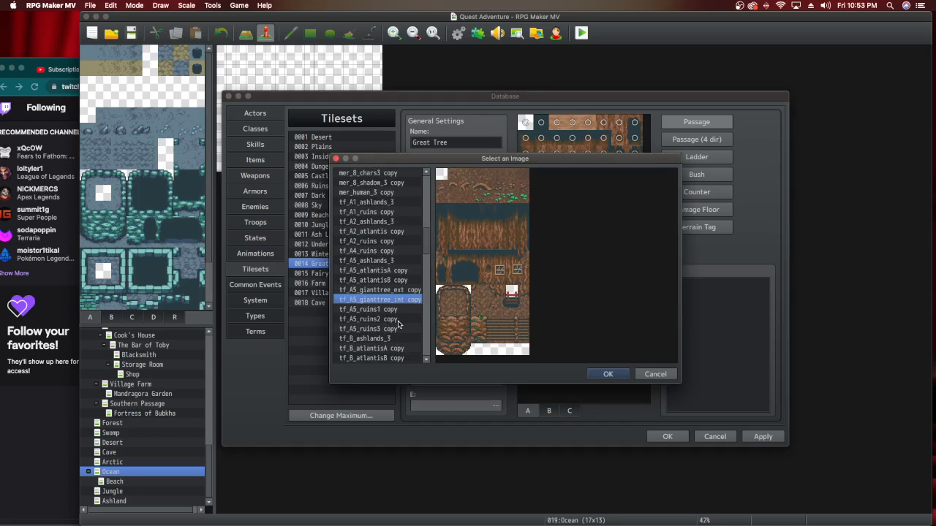
{"action": "scroll", "coordinate": [399, 322], "scroll_direction": "down", "scroll_amount": 2}
{"action": "left_click", "coordinate": [402, 328]}
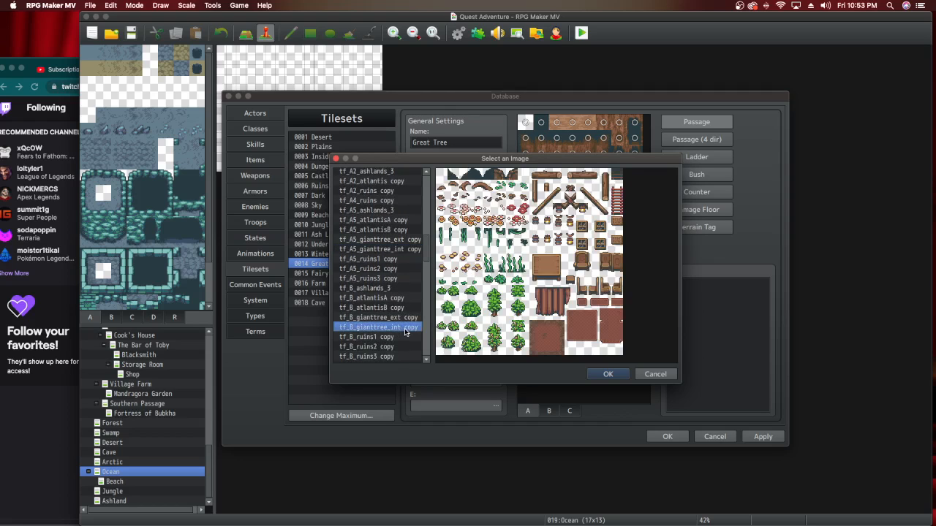
{"action": "left_click", "coordinate": [402, 318]}
{"action": "left_click", "coordinate": [400, 329]}
{"action": "left_click", "coordinate": [607, 373]}
Open the E image choices for the Great Tree tileset and preview the tf_ff images, including forest, village, stone and trees.
{"action": "left_click", "coordinate": [475, 407]}
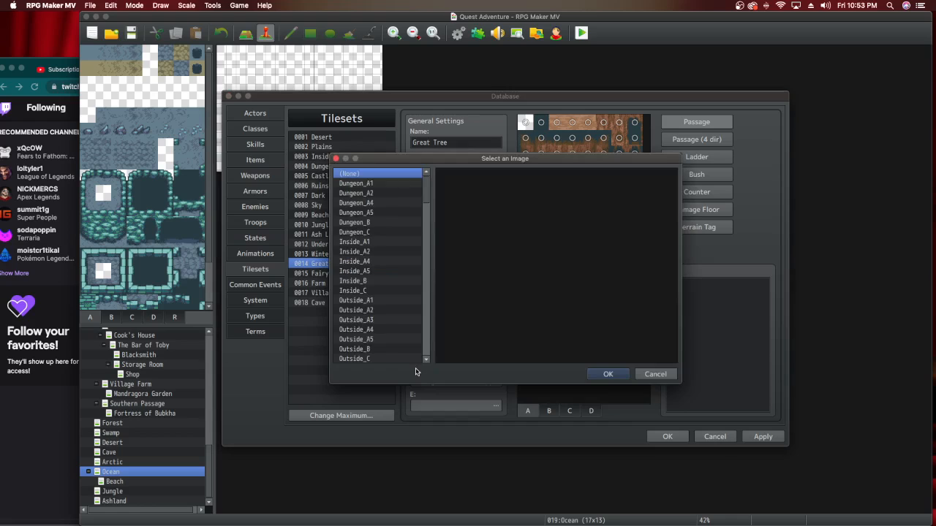
{"action": "scroll", "coordinate": [382, 334], "scroll_direction": "down", "scroll_amount": 5}
{"action": "scroll", "coordinate": [382, 336], "scroll_direction": "down", "scroll_amount": 15}
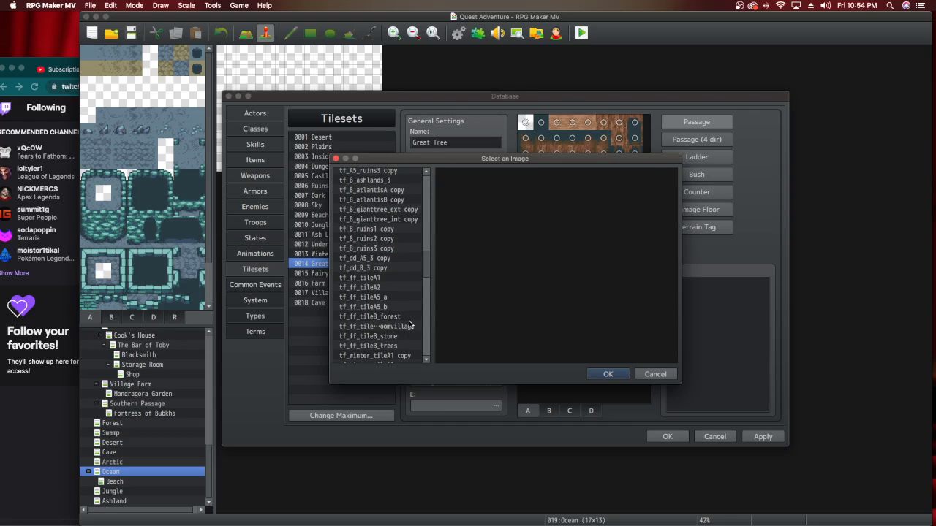
{"action": "scroll", "coordinate": [410, 324], "scroll_direction": "down", "scroll_amount": 1}
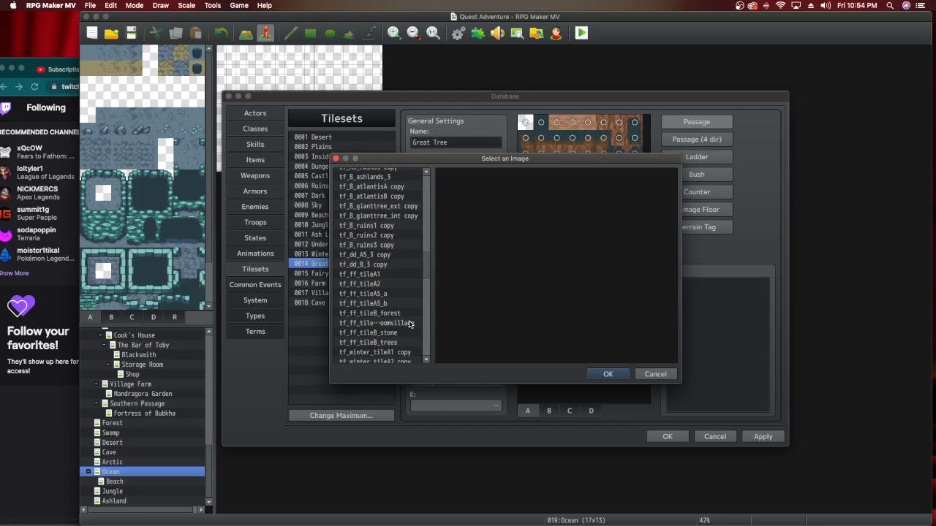
{"action": "left_click", "coordinate": [385, 274]}
{"action": "left_click", "coordinate": [383, 284]}
{"action": "left_click", "coordinate": [386, 304]}
{"action": "left_click", "coordinate": [389, 313]}
{"action": "left_click", "coordinate": [391, 323]}
{"action": "left_click", "coordinate": [395, 332]}
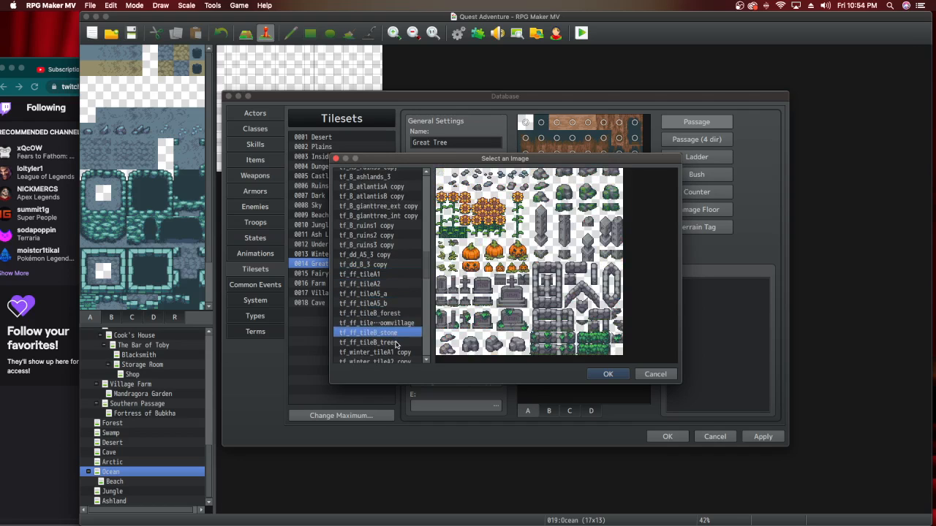
{"action": "left_click", "coordinate": [395, 342]}
Preview tileA5, tileB_tent, tileB_outside and tileB_inside images for Great Tree's E slot, and leave the slot empty.
{"action": "scroll", "coordinate": [396, 344], "scroll_direction": "down", "scroll_amount": 5}
{"action": "scroll", "coordinate": [397, 345], "scroll_direction": "down", "scroll_amount": 3}
{"action": "scroll", "coordinate": [397, 343], "scroll_direction": "down", "scroll_amount": 2}
{"action": "left_click", "coordinate": [397, 334]}
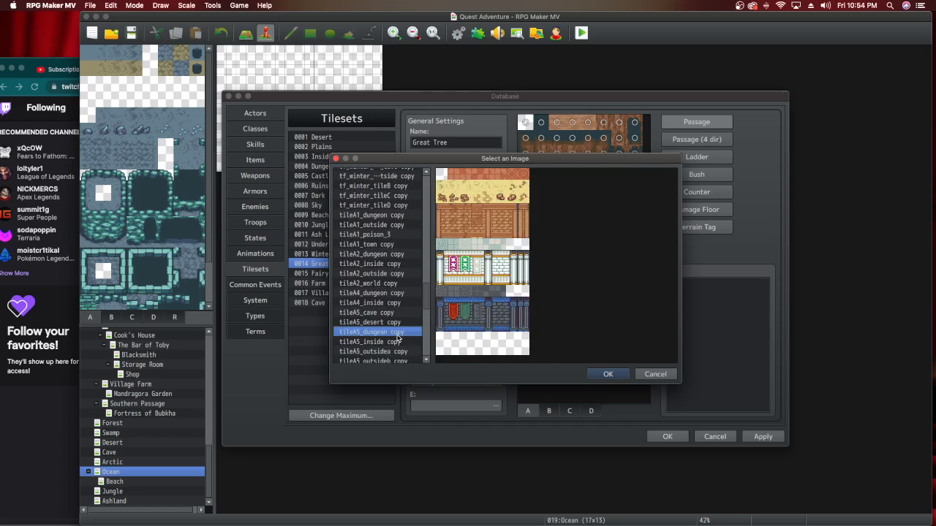
{"action": "left_click", "coordinate": [396, 324]}
{"action": "scroll", "coordinate": [399, 336], "scroll_direction": "down", "scroll_amount": 3}
{"action": "scroll", "coordinate": [400, 337], "scroll_direction": "down", "scroll_amount": 6}
{"action": "scroll", "coordinate": [400, 337], "scroll_direction": "down", "scroll_amount": 2}
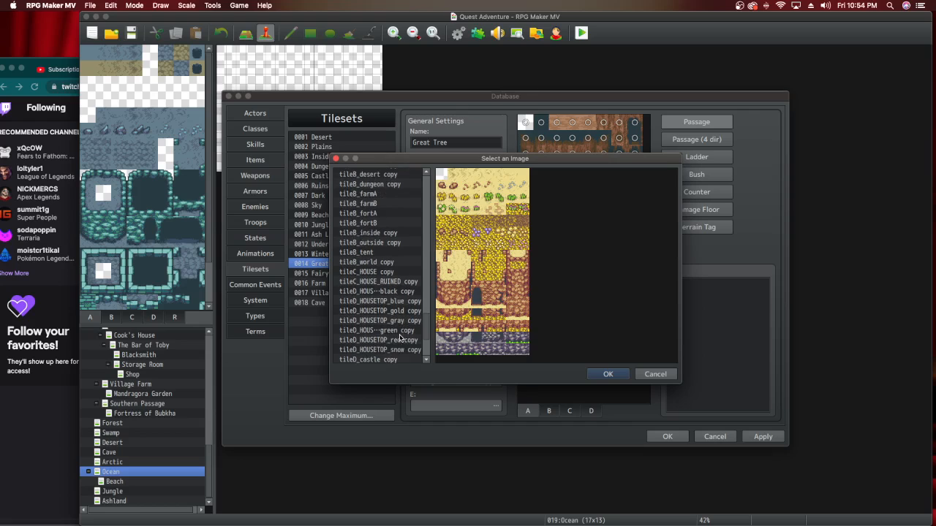
{"action": "left_click", "coordinate": [372, 253]}
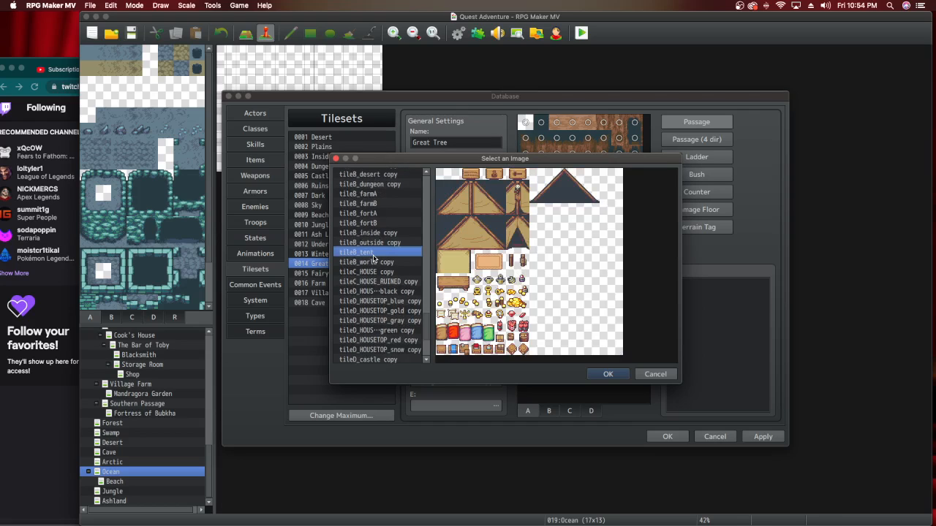
{"action": "left_click", "coordinate": [375, 242]}
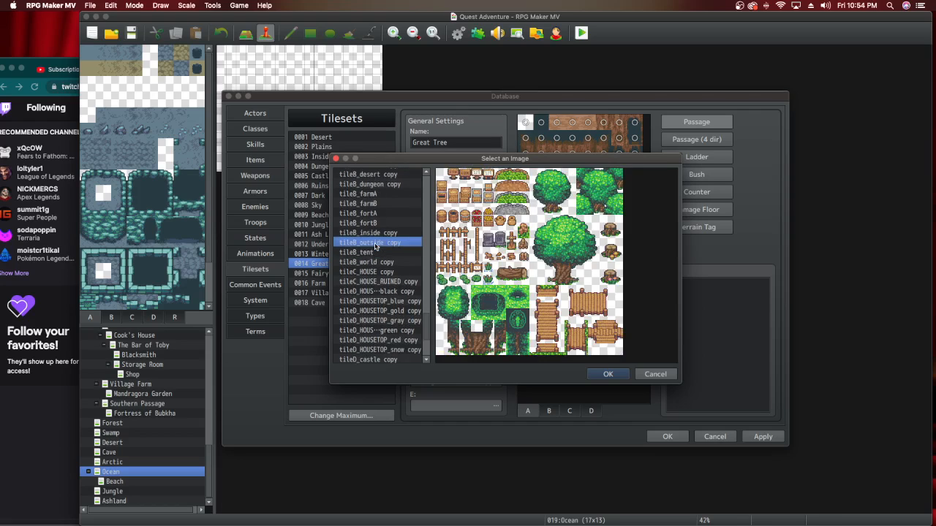
{"action": "left_click", "coordinate": [373, 232]}
{"action": "left_click", "coordinate": [639, 374]}
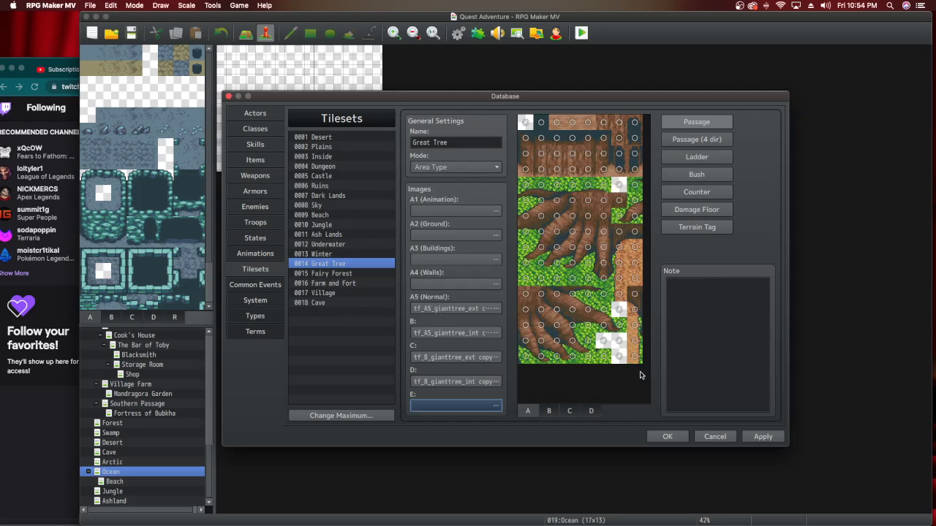
Apply the Great Tree tileset changes and check its B, C and D tiles in the preview.
{"action": "left_click", "coordinate": [760, 437]}
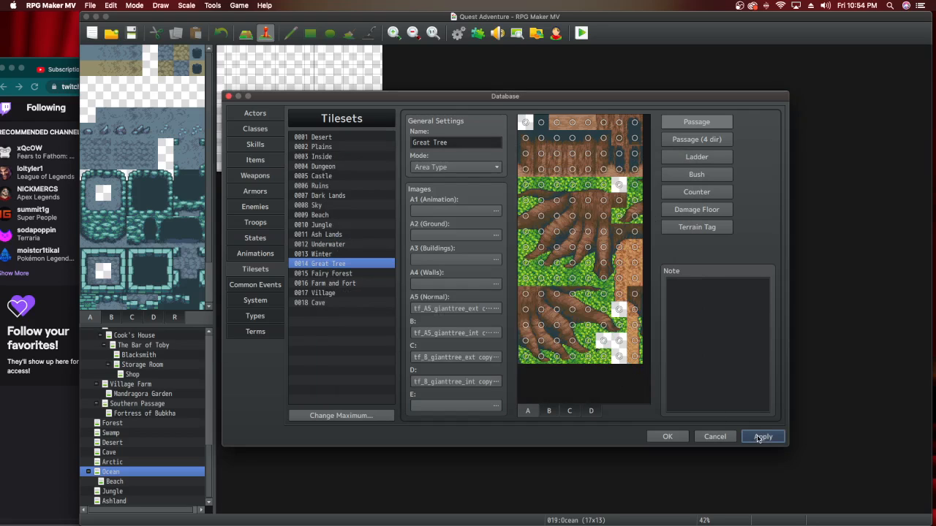
{"action": "left_click", "coordinate": [548, 411]}
{"action": "left_click", "coordinate": [569, 411]}
{"action": "scroll", "coordinate": [571, 339], "scroll_direction": "down", "scroll_amount": 6}
{"action": "scroll", "coordinate": [580, 371], "scroll_direction": "up", "scroll_amount": 6}
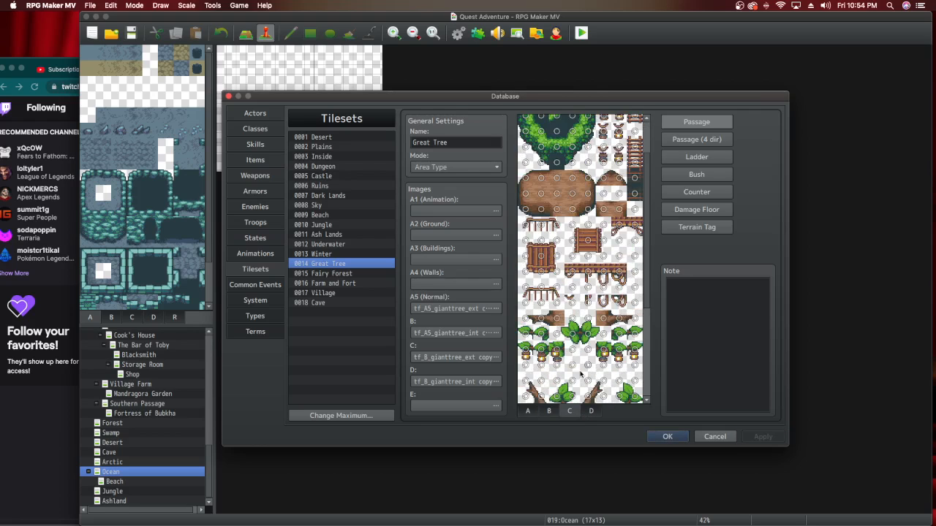
{"action": "left_click", "coordinate": [589, 412]}
{"action": "scroll", "coordinate": [564, 351], "scroll_direction": "down", "scroll_amount": 5}
{"action": "scroll", "coordinate": [565, 350], "scroll_direction": "up", "scroll_amount": 5}
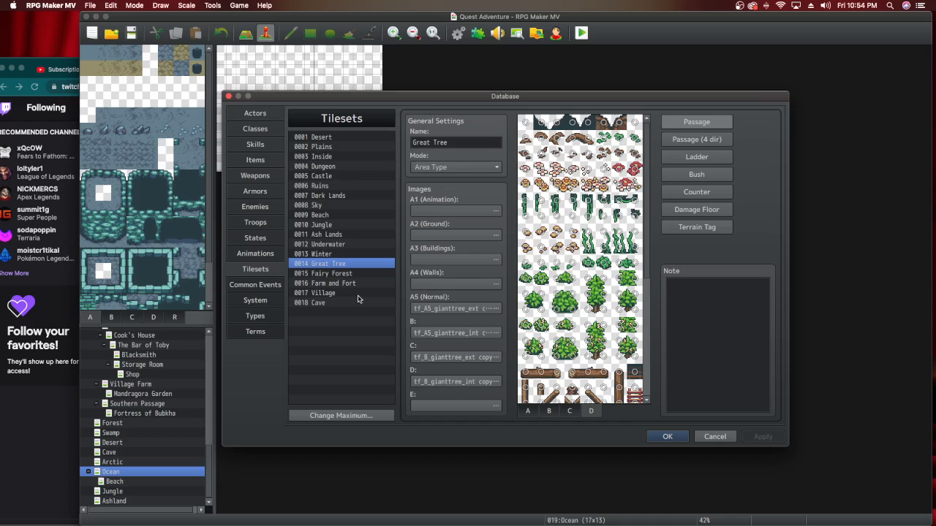
Look over the Fairy Forest, Farm and Fort, Village and Cave tilesets.
{"action": "left_click", "coordinate": [341, 274]}
{"action": "left_click", "coordinate": [339, 283]}
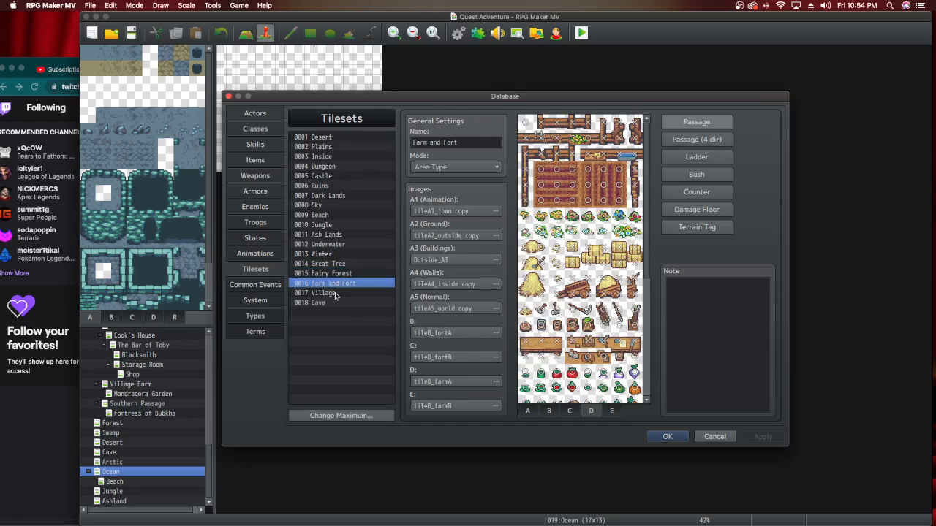
{"action": "left_click", "coordinate": [337, 293]}
{"action": "left_click", "coordinate": [334, 303]}
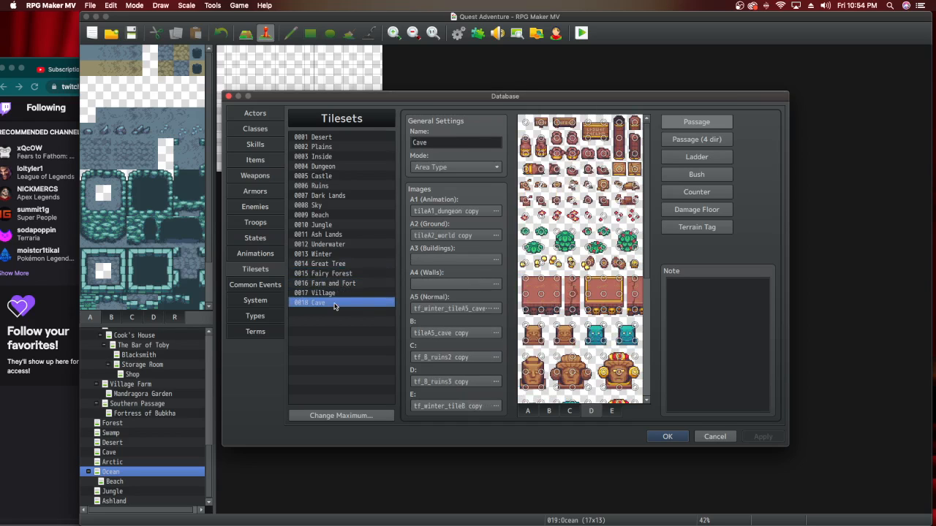
Review every tileset in order from Desert to Cave and close the database, keeping the changes.
{"action": "left_click", "coordinate": [321, 138]}
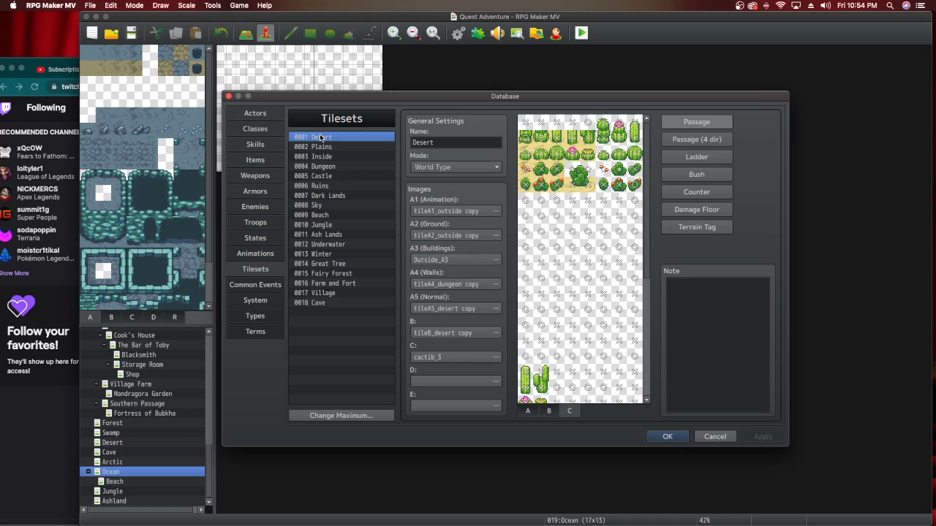
{"action": "key", "text": "Down"}
{"action": "key", "text": "Down"}
{"action": "key", "text": "Down"}
{"action": "key", "text": "Down"}
{"action": "key", "text": "Down"}
{"action": "key", "text": "Down"}
{"action": "key", "text": "Down"}
{"action": "key", "text": "Down"}
{"action": "key", "text": "Down"}
{"action": "key", "text": "Down"}
{"action": "key", "text": "Down"}
{"action": "key", "text": "Down"}
{"action": "key", "text": "Down"}
{"action": "key", "text": "Down"}
{"action": "key", "text": "Down"}
{"action": "key", "text": "Down"}
{"action": "key", "text": "Down"}
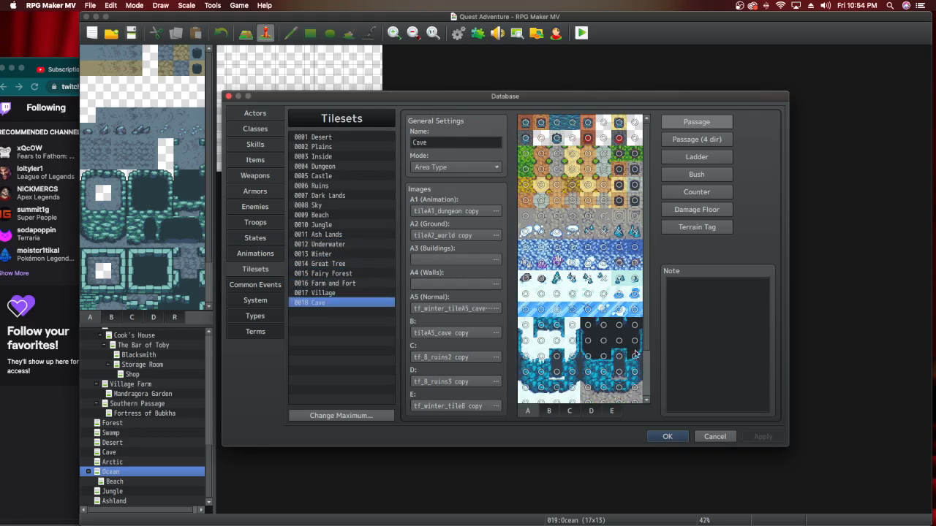
{"action": "left_click", "coordinate": [679, 437]}
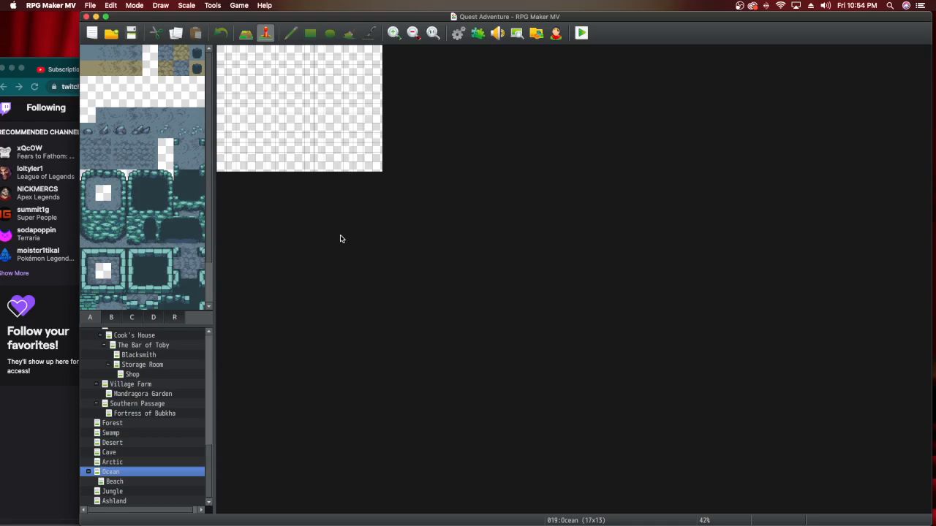
Open the Plains map at the start of the Quest Adventure map tree.
{"action": "scroll", "coordinate": [141, 423], "scroll_direction": "up", "scroll_amount": 5}
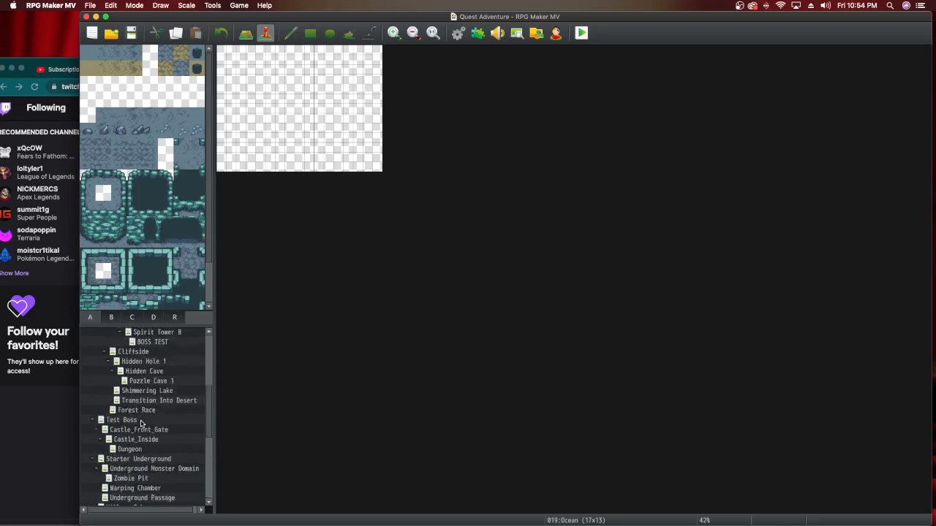
{"action": "scroll", "coordinate": [141, 422], "scroll_direction": "up", "scroll_amount": 10}
{"action": "left_click", "coordinate": [113, 344]}
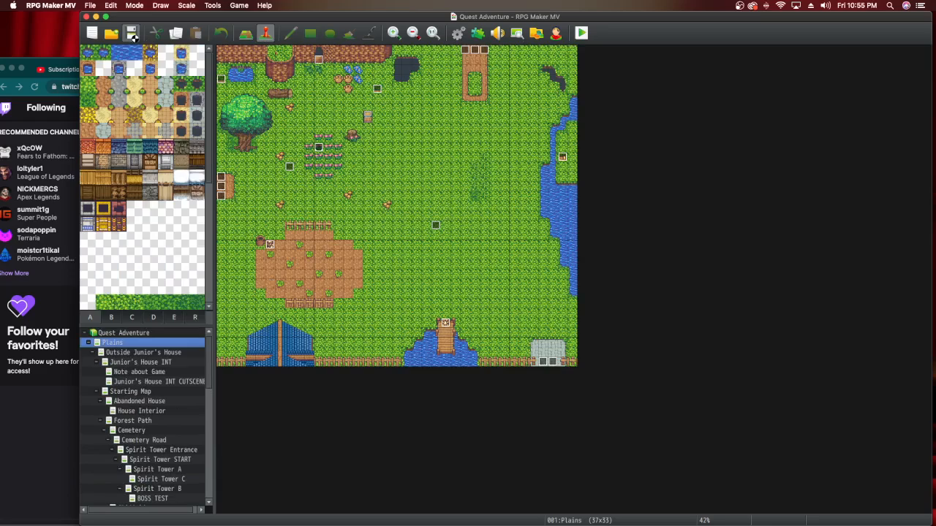
Move the RPG Maker MV window aside, switch to the Twitch stream page in Chrome and reposition its window higher on the screen.
{"action": "left_click_drag", "start_coordinate": [133, 16], "coordinate": [325, 17]}
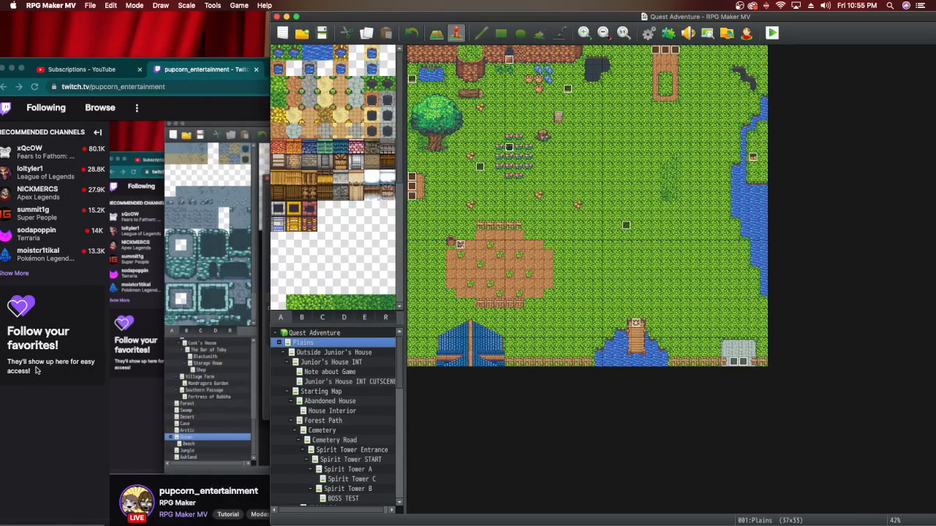
{"action": "left_click", "coordinate": [26, 410]}
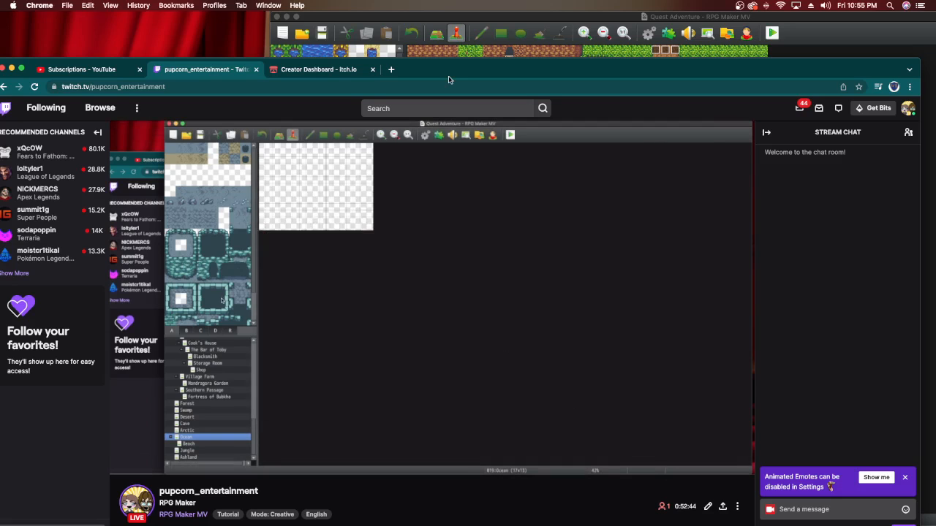
{"action": "left_click_drag", "start_coordinate": [448, 79], "coordinate": [448, 51]}
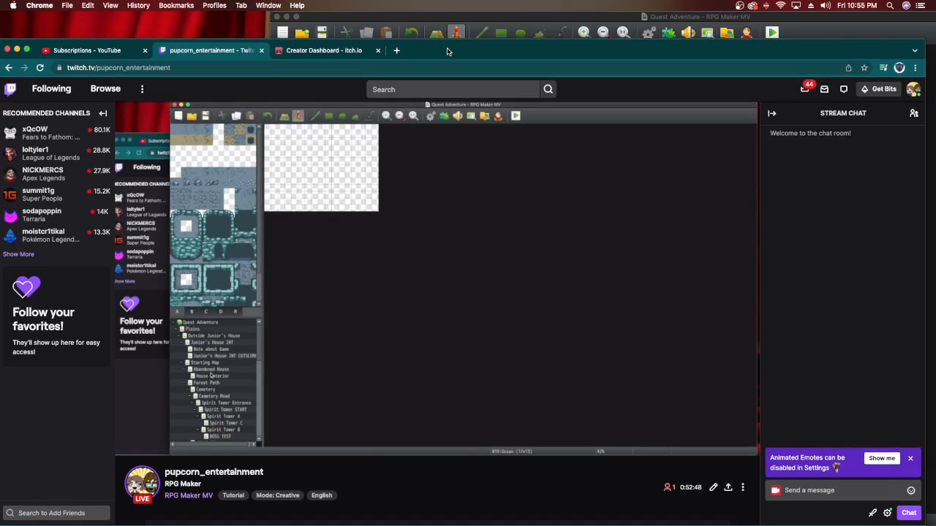
{"action": "left_click_drag", "start_coordinate": [448, 51], "coordinate": [445, 43]}
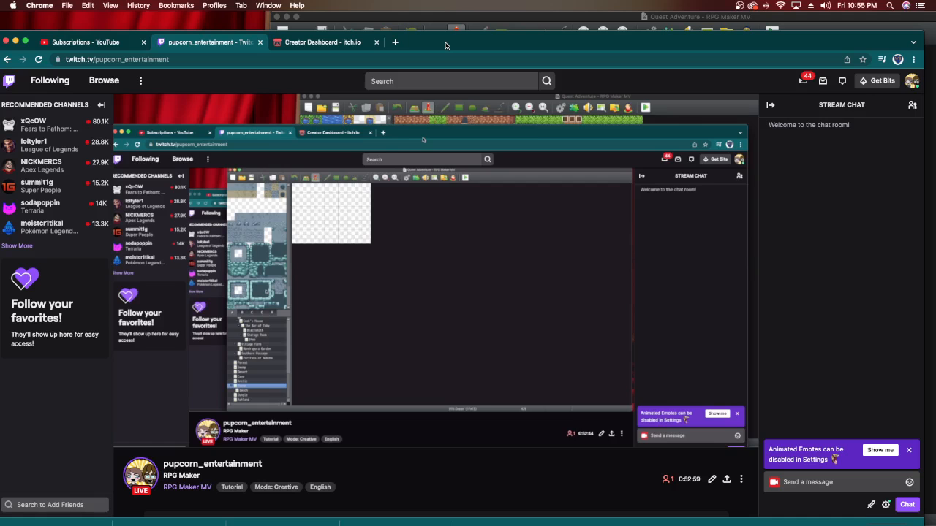
{"action": "left_click_drag", "start_coordinate": [445, 46], "coordinate": [451, 34]}
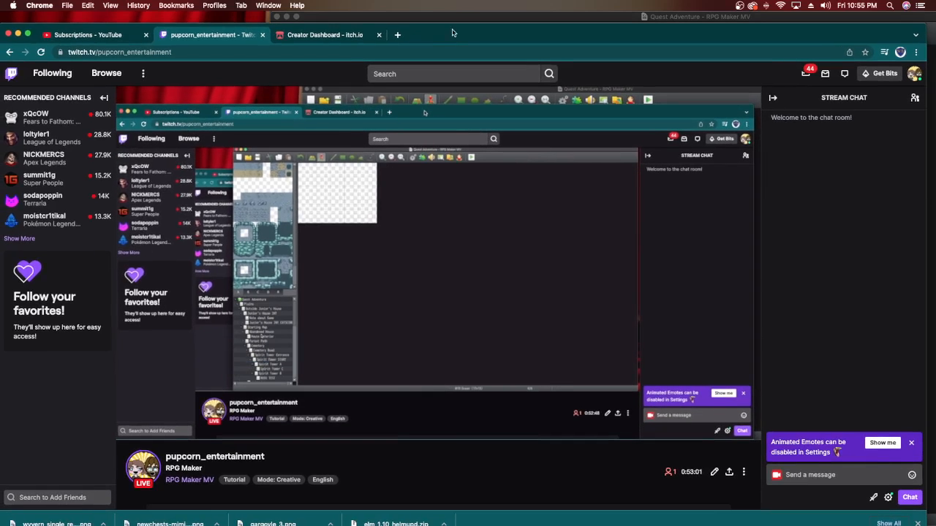
{"action": "left_click", "coordinate": [456, 18]}
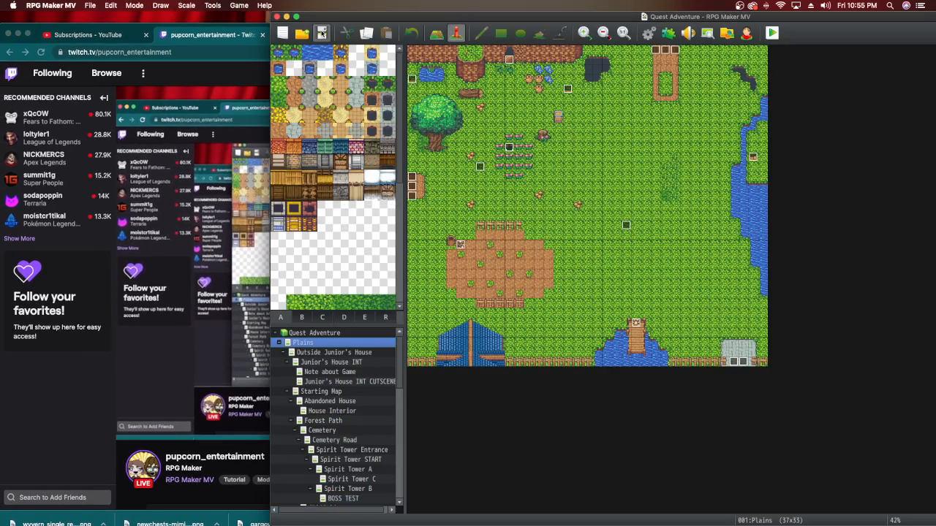
{"action": "left_click_drag", "start_coordinate": [346, 18], "coordinate": [333, 17]}
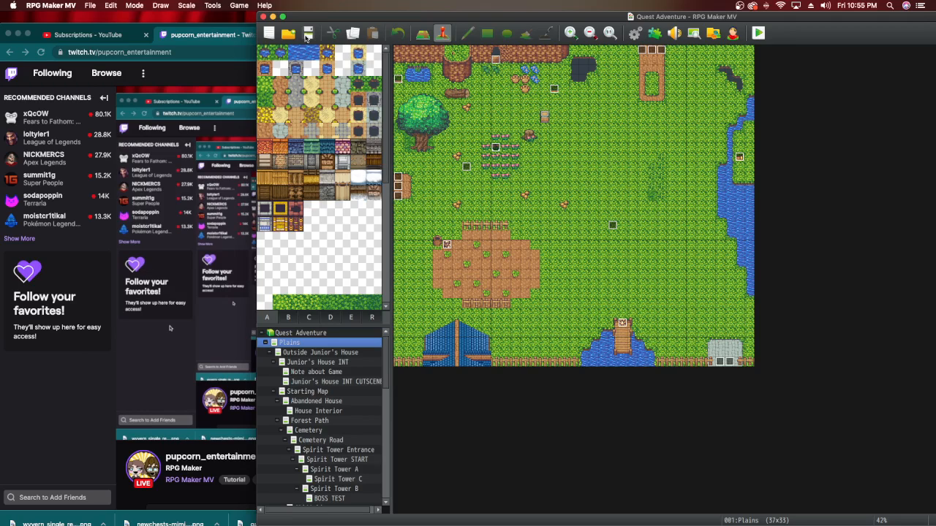
{"action": "left_click_drag", "start_coordinate": [317, 20], "coordinate": [353, 20]}
{"action": "left_click", "coordinate": [30, 430]}
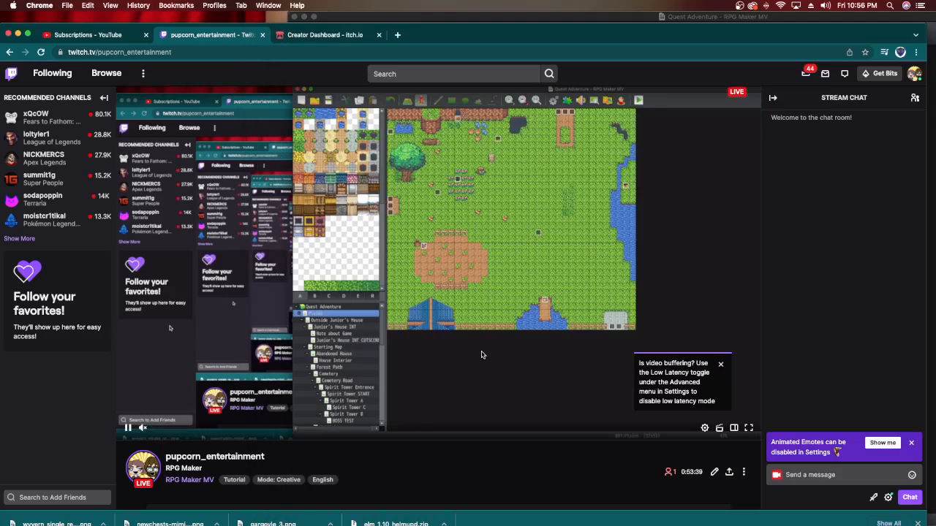
Return to RPG Maker MV, stop the background music in the Sound Test and close the test.
{"action": "mouse_move", "coordinate": [689, 524]}
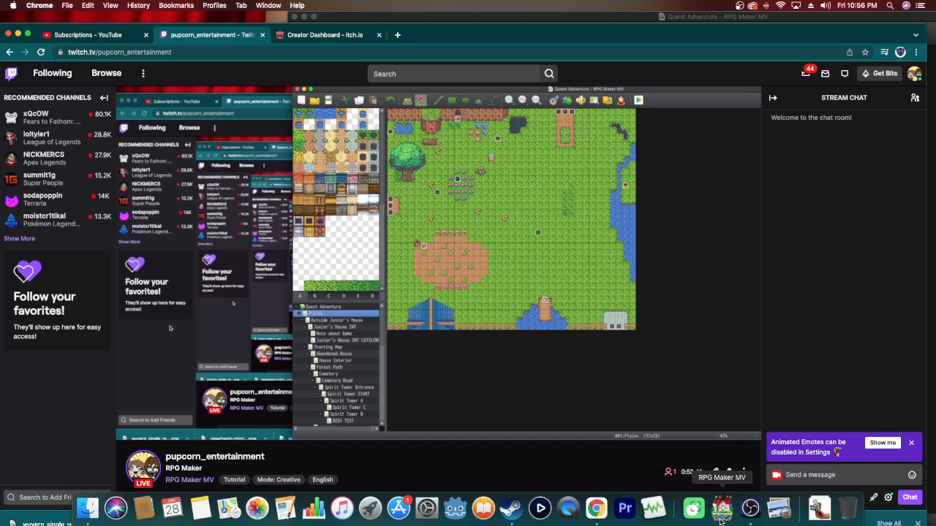
{"action": "left_click_drag", "start_coordinate": [663, 22], "coordinate": [563, 23]}
{"action": "left_click", "coordinate": [603, 33]}
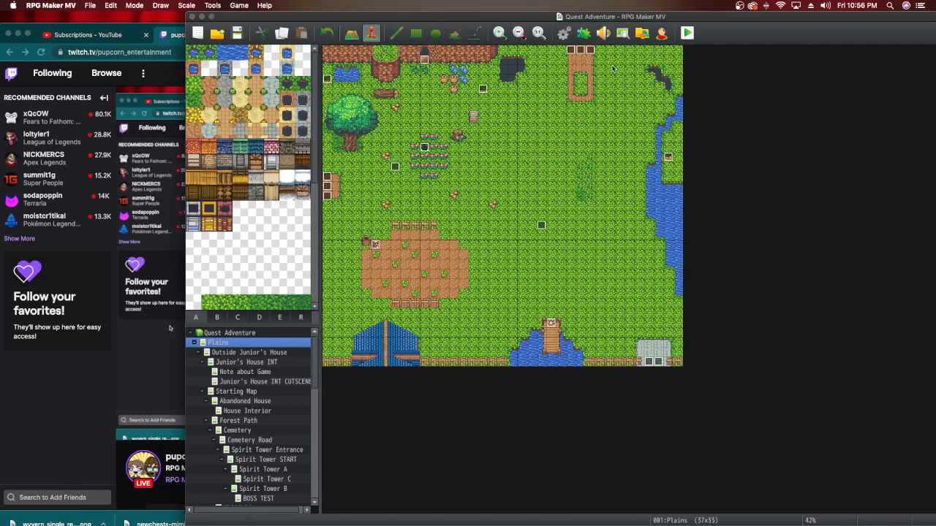
{"action": "left_click", "coordinate": [644, 196]}
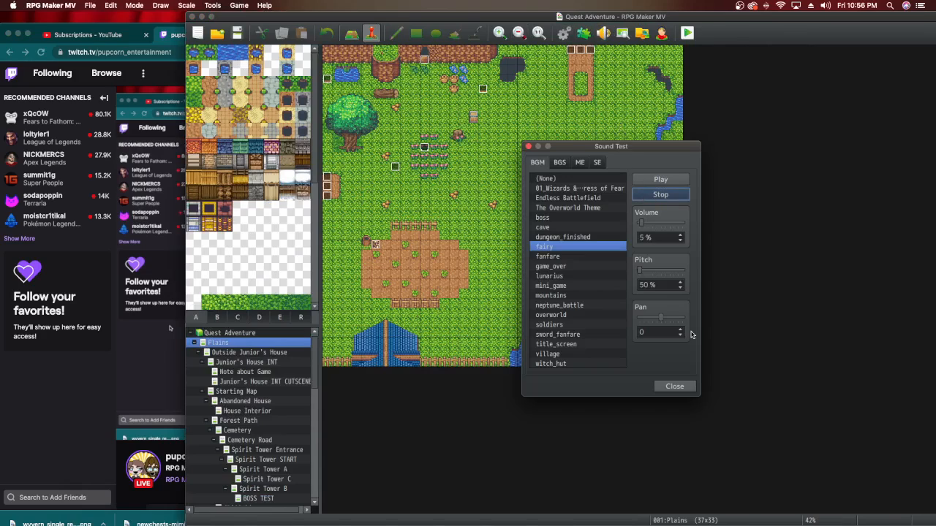
{"action": "left_click", "coordinate": [679, 388]}
Bring the Twitch stream page forward and switch to OBS.
{"action": "left_click", "coordinate": [100, 396]}
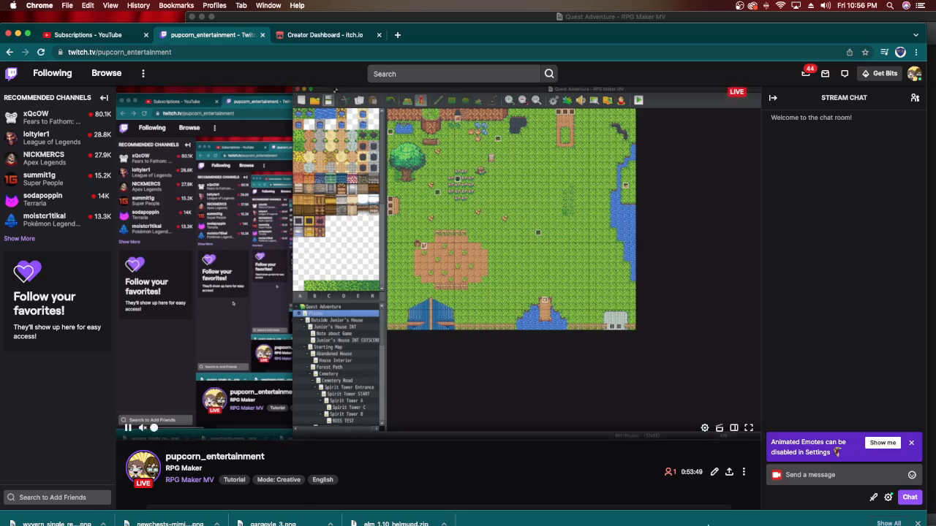
{"action": "mouse_move", "coordinate": [744, 517]}
{"action": "left_click", "coordinate": [747, 512]}
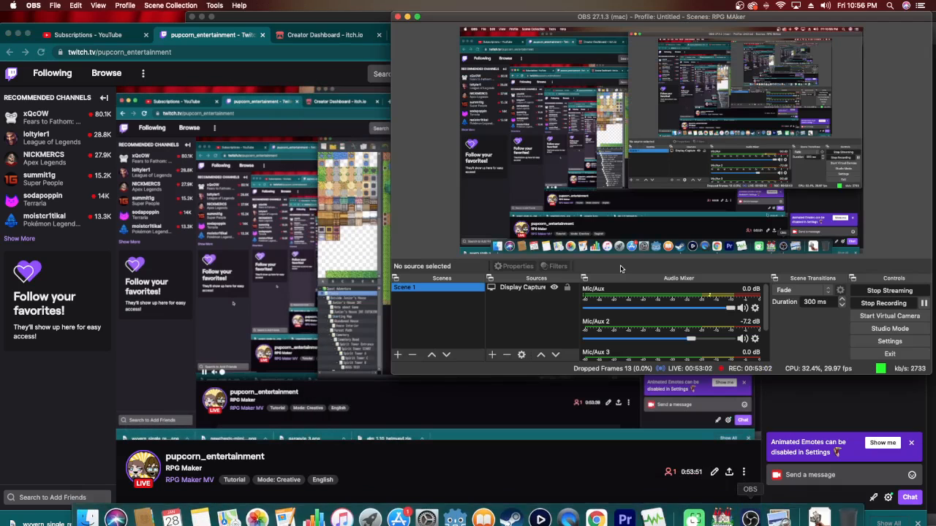